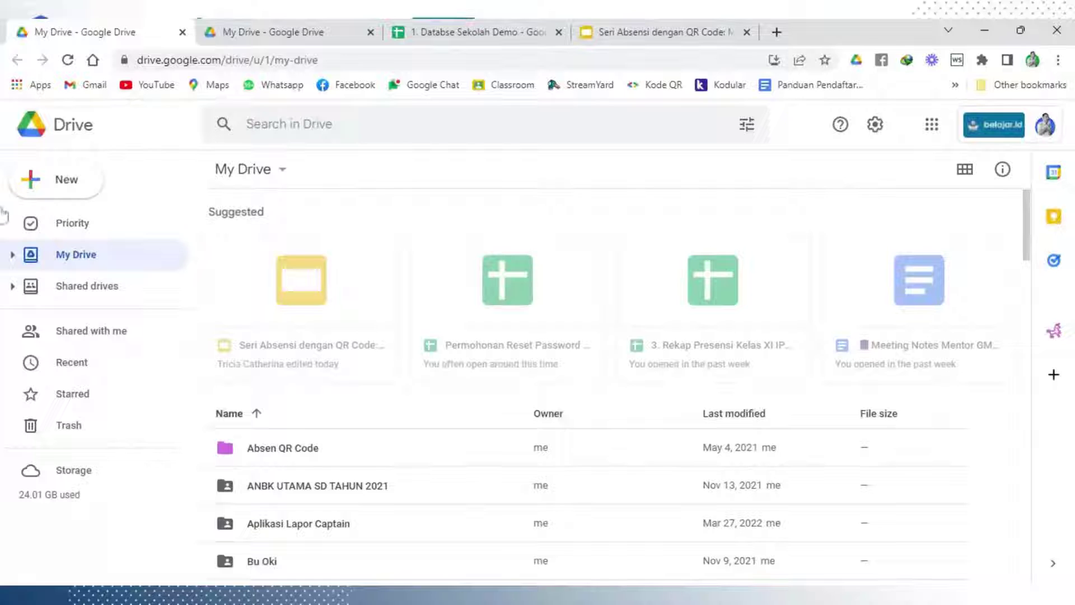
Open Google Drive's New menu in My Drive to show the creation options
{"action": "left_click", "coordinate": [39, 189]}
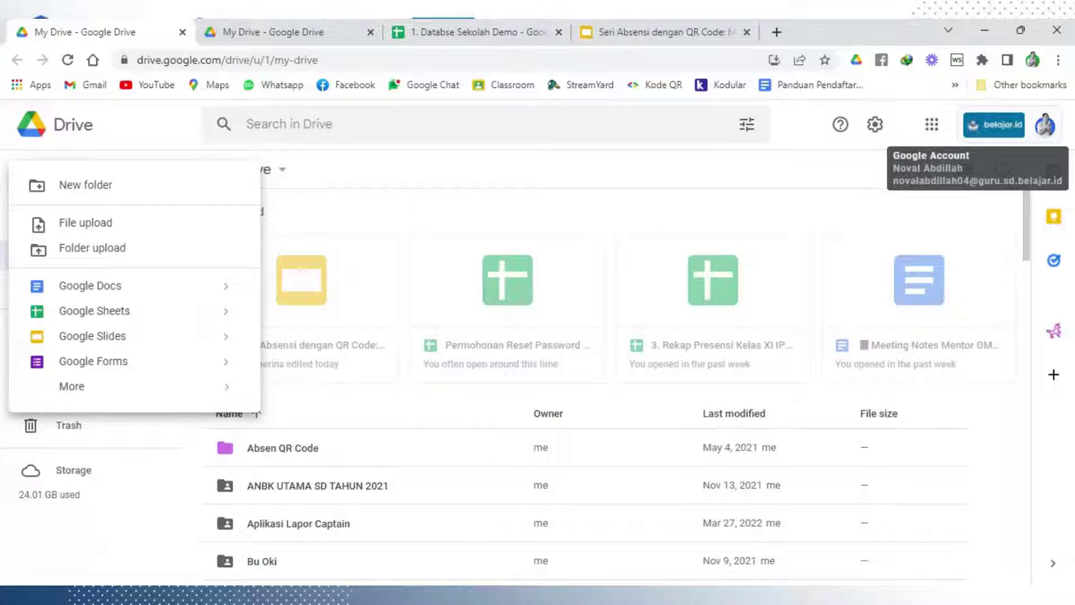
Create a new folder named '1. Presensi QR Code SD Demo' in My Drive
{"action": "left_click", "coordinate": [130, 144]}
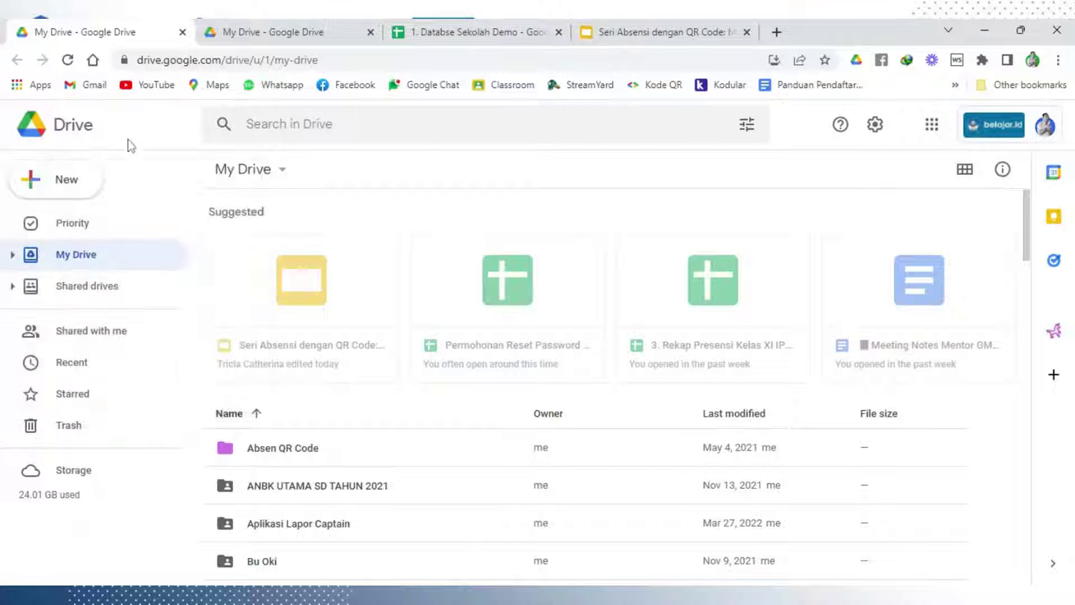
{"action": "left_click", "coordinate": [61, 190]}
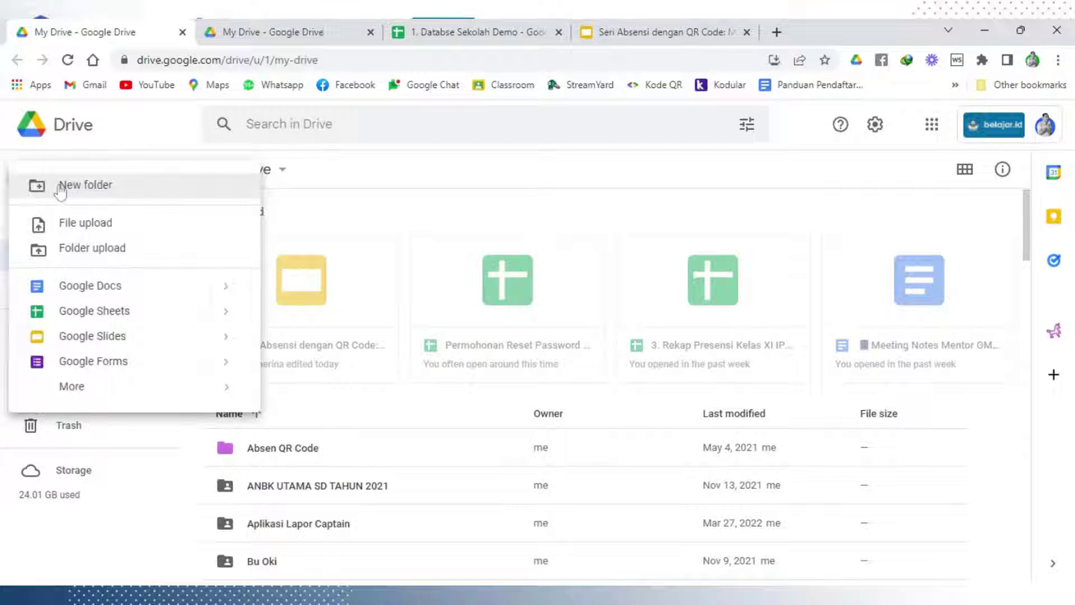
{"action": "left_click", "coordinate": [83, 189]}
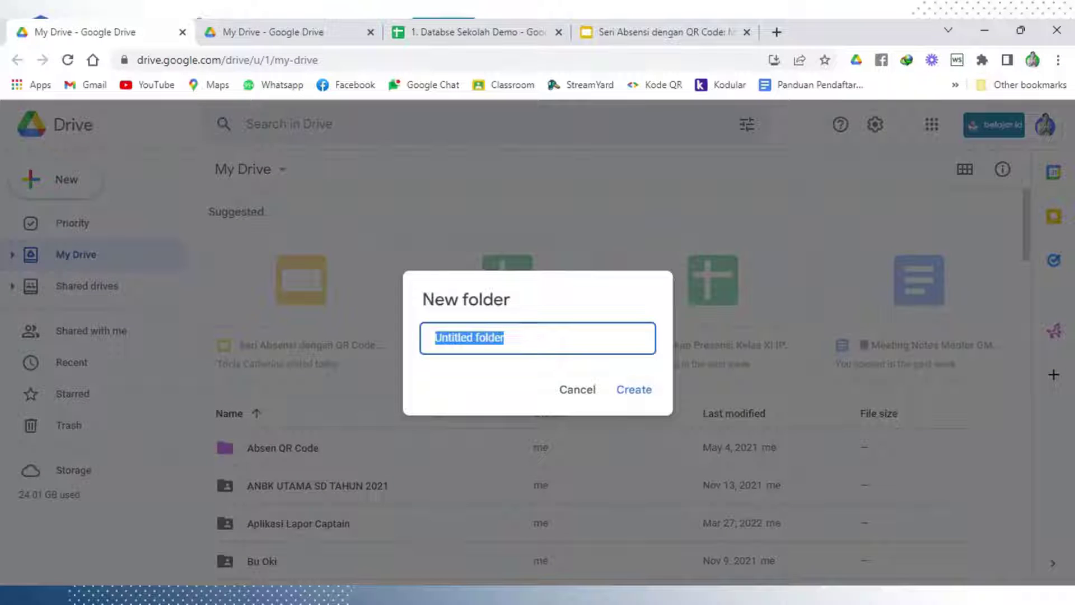
{"action": "type", "text": "1."}
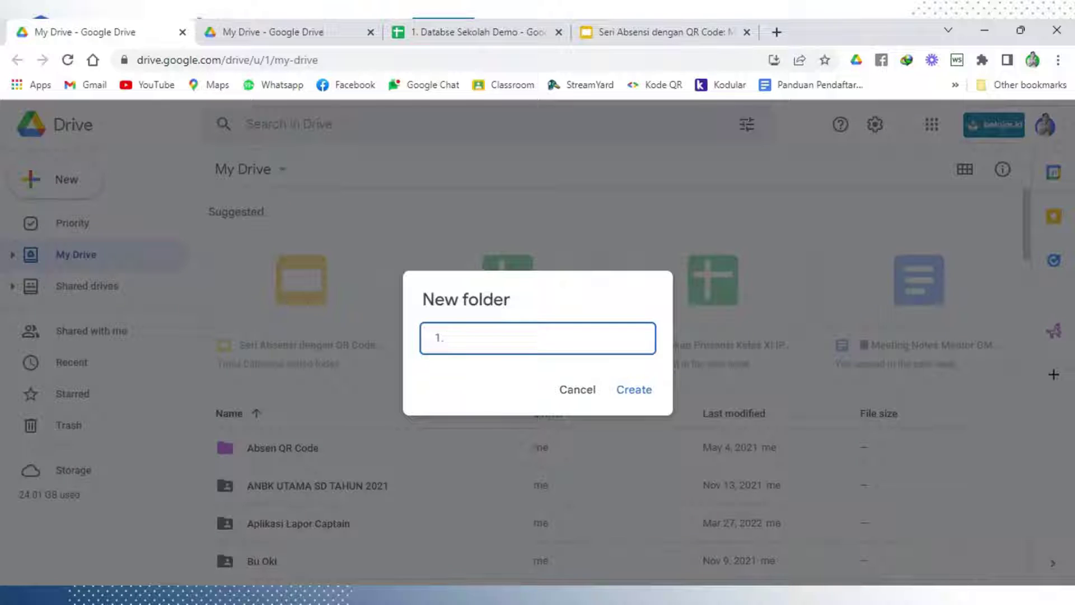
{"action": "type", "text": "Presensi QR Code"}
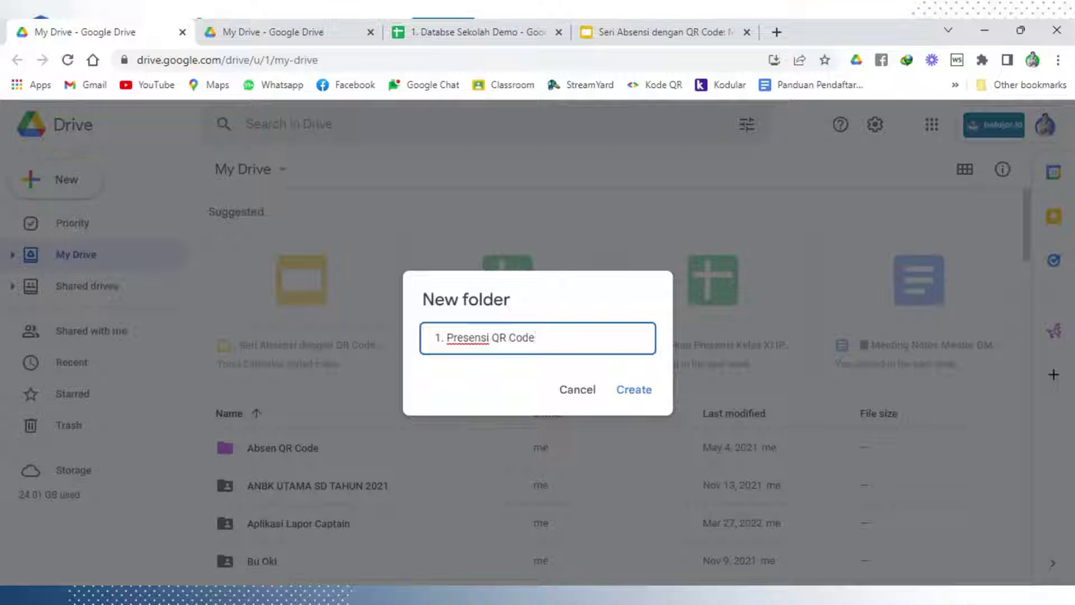
{"action": "type", "text": "SD F"}
{"action": "key", "text": "BackSpace"}
{"action": "type", "text": "Demo"}
{"action": "left_click", "coordinate": [639, 393]}
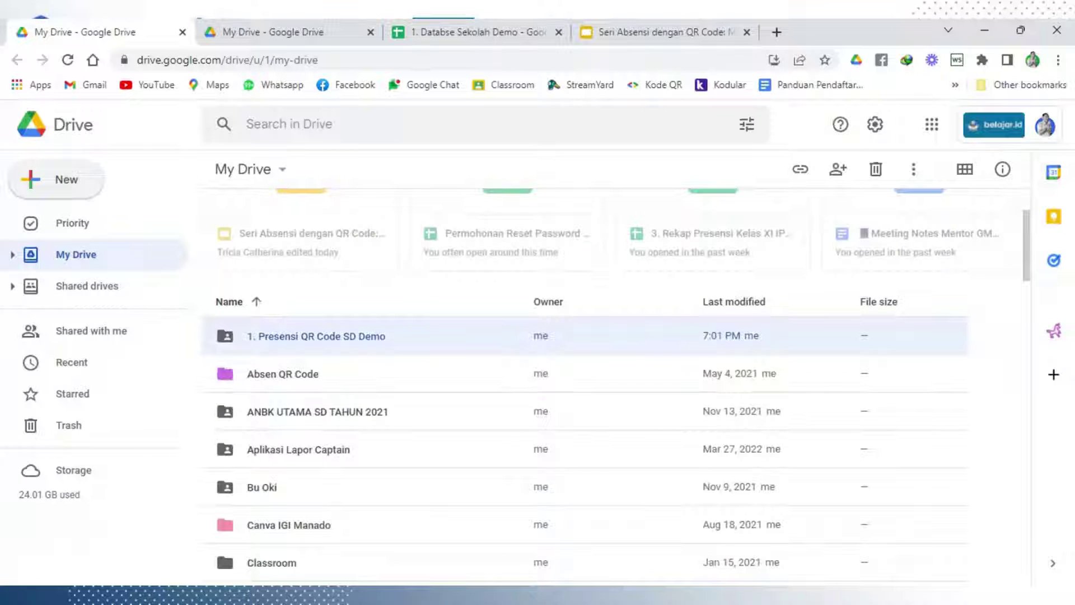
Inside '1. Presensi QR Code SD Demo', create a blank spreadsheet shared like the folder
{"action": "double_click", "coordinate": [431, 341]}
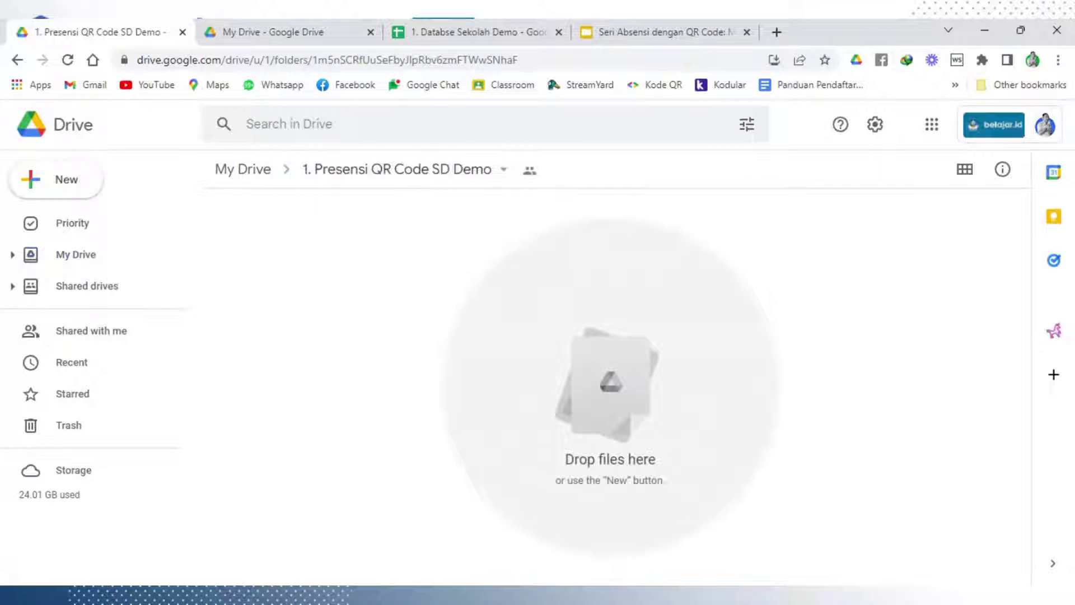
{"action": "left_click", "coordinate": [49, 193]}
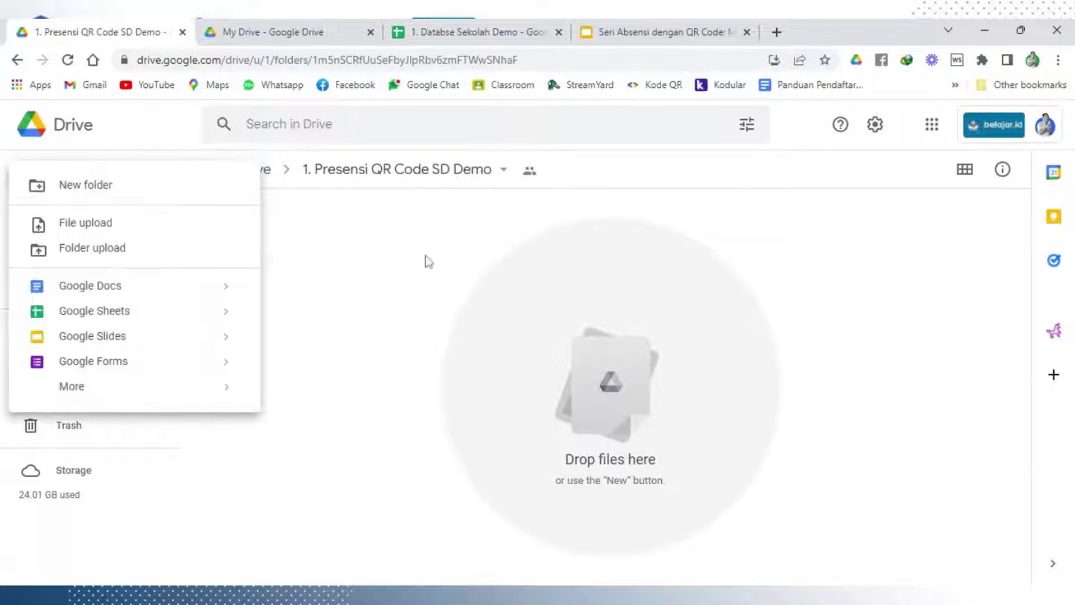
{"action": "left_click", "coordinate": [428, 259]}
{"action": "left_click", "coordinate": [59, 196]}
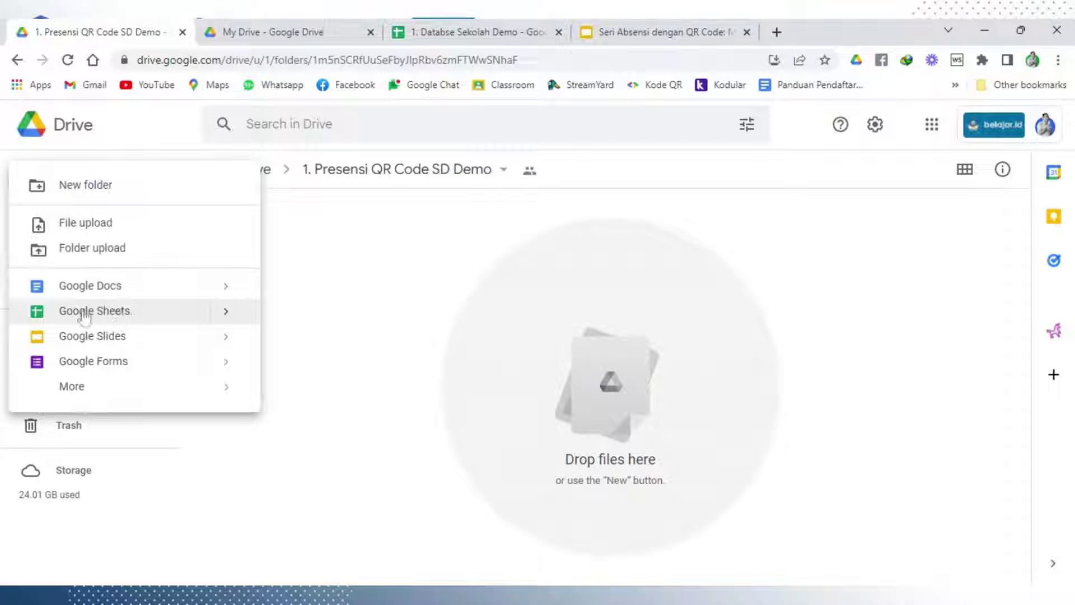
{"action": "left_click", "coordinate": [148, 320]}
{"action": "key", "text": "Return"}
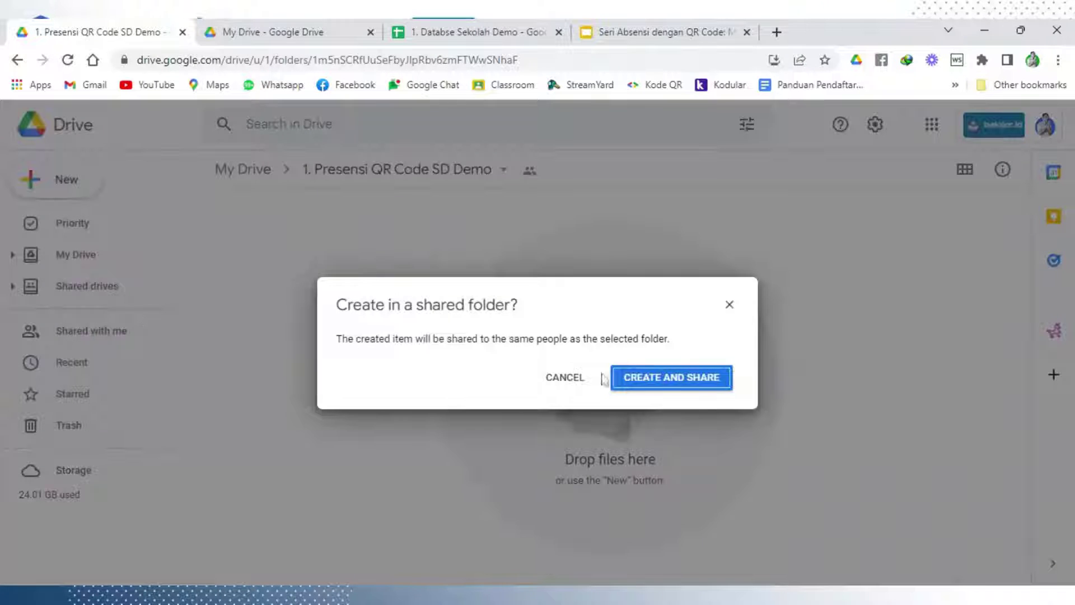
{"action": "left_click", "coordinate": [709, 387]}
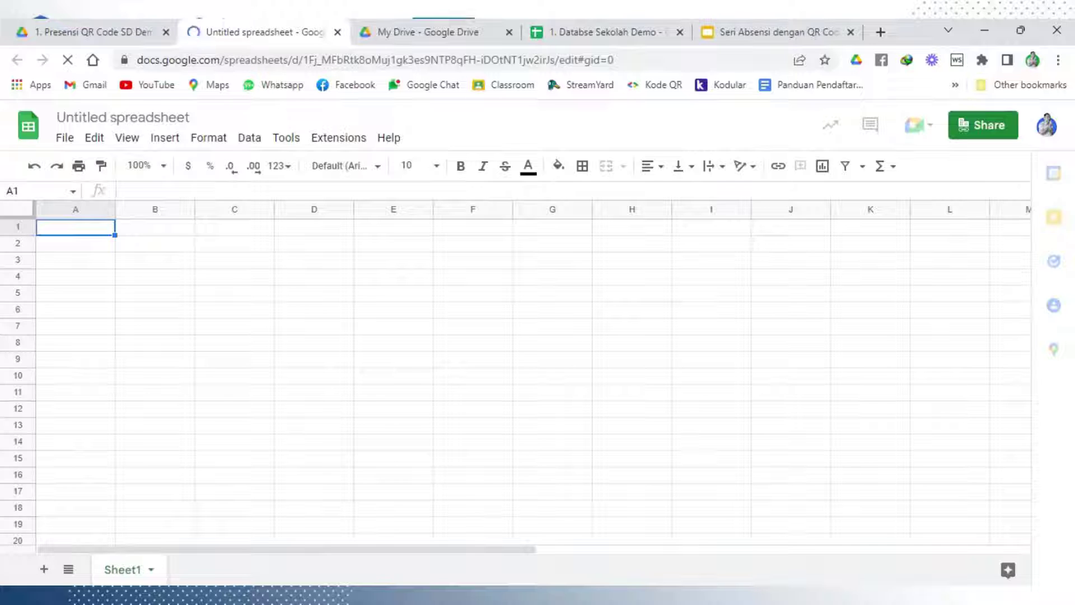
Enter 'Kelas' in cell A1 and 'Nama Siswa' in cell B1
{"action": "left_click", "coordinate": [567, 315]}
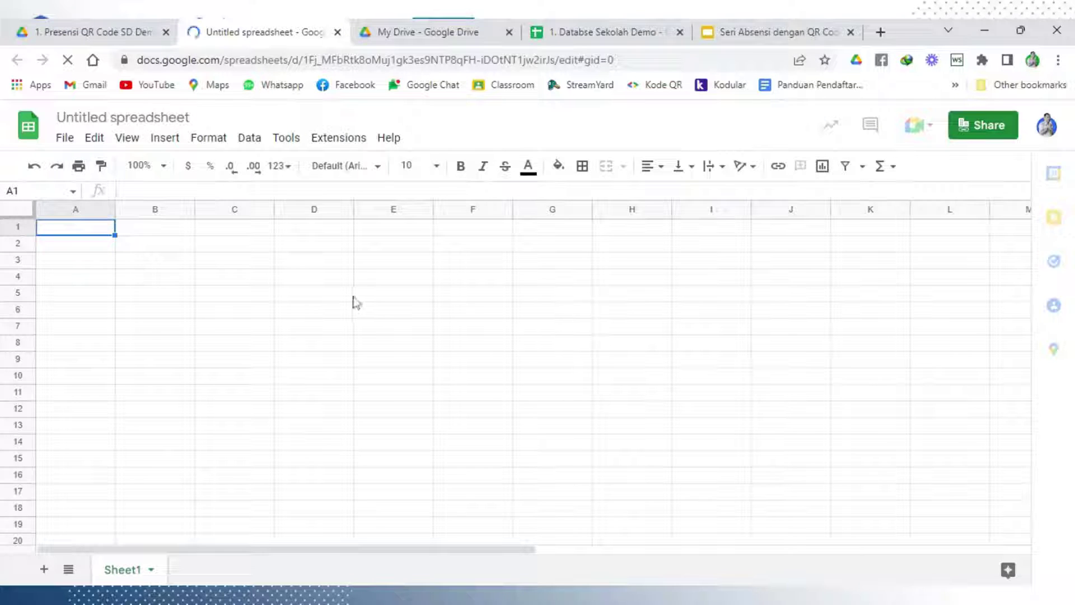
{"action": "left_click", "coordinate": [89, 231]}
{"action": "type", "text": "Kelas"}
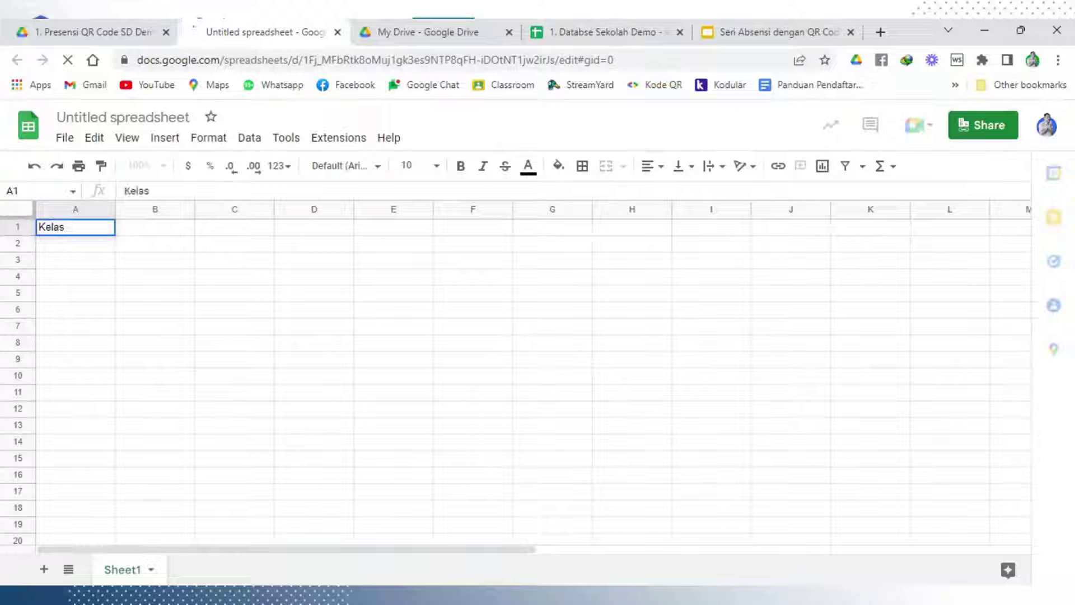
{"action": "key", "text": "BackSpace"}
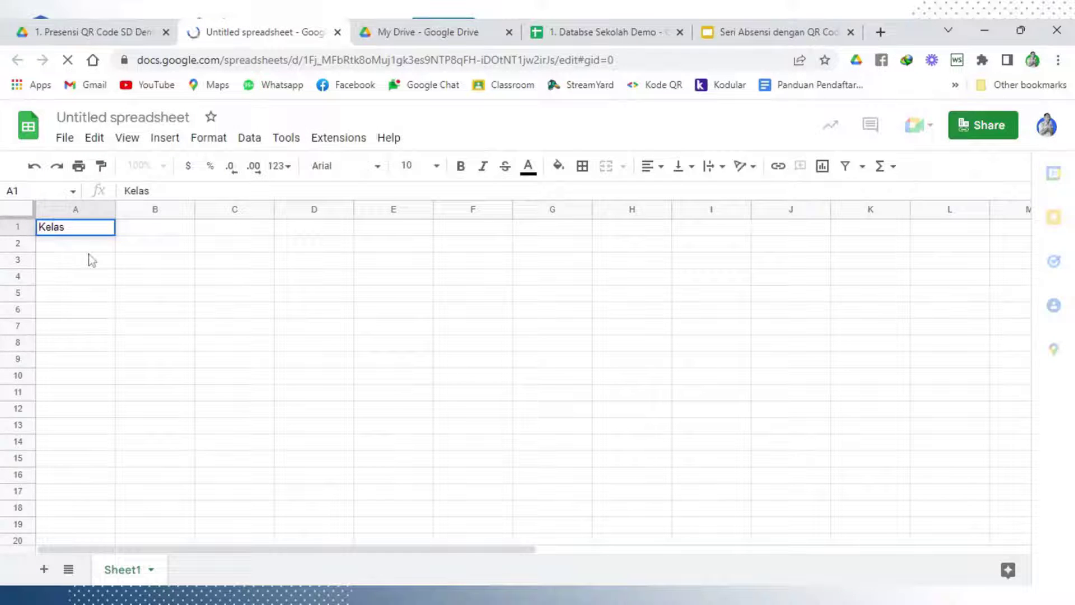
{"action": "key", "text": "Return"}
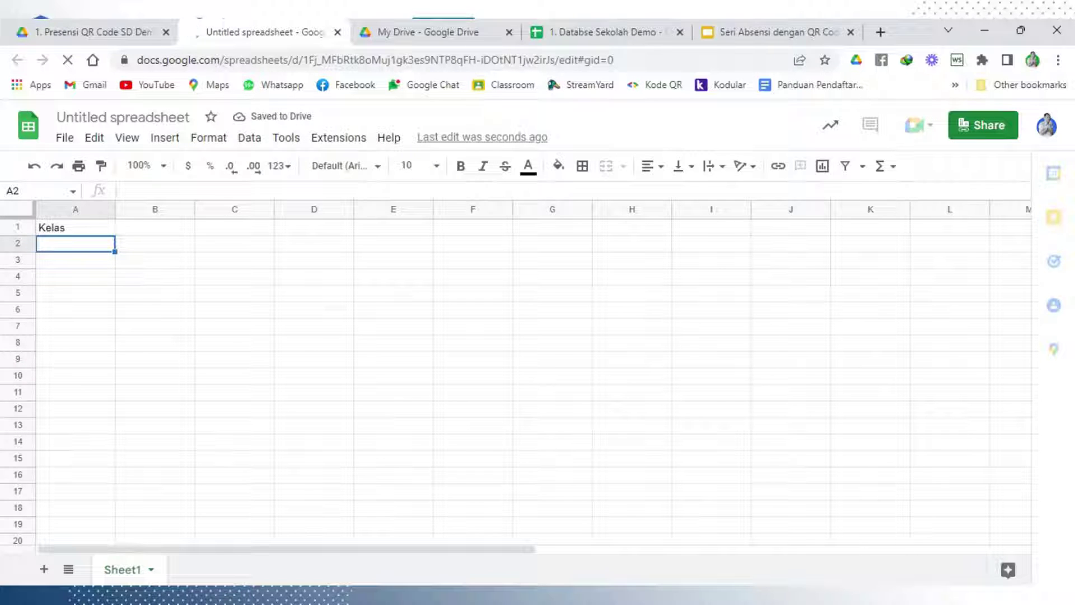
{"action": "left_click", "coordinate": [140, 230]}
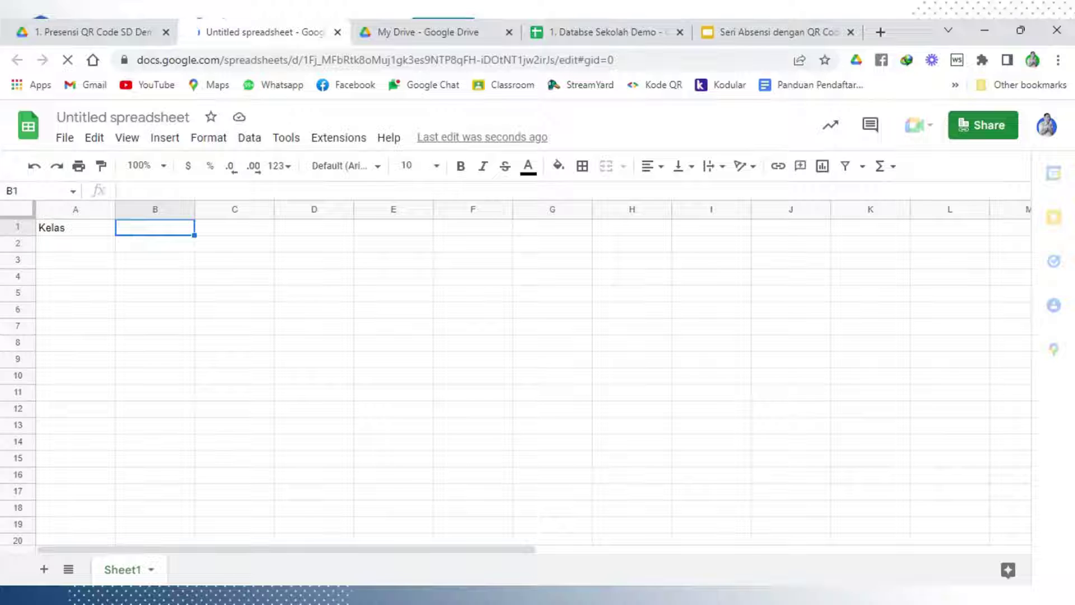
{"action": "type", "text": "BN"}
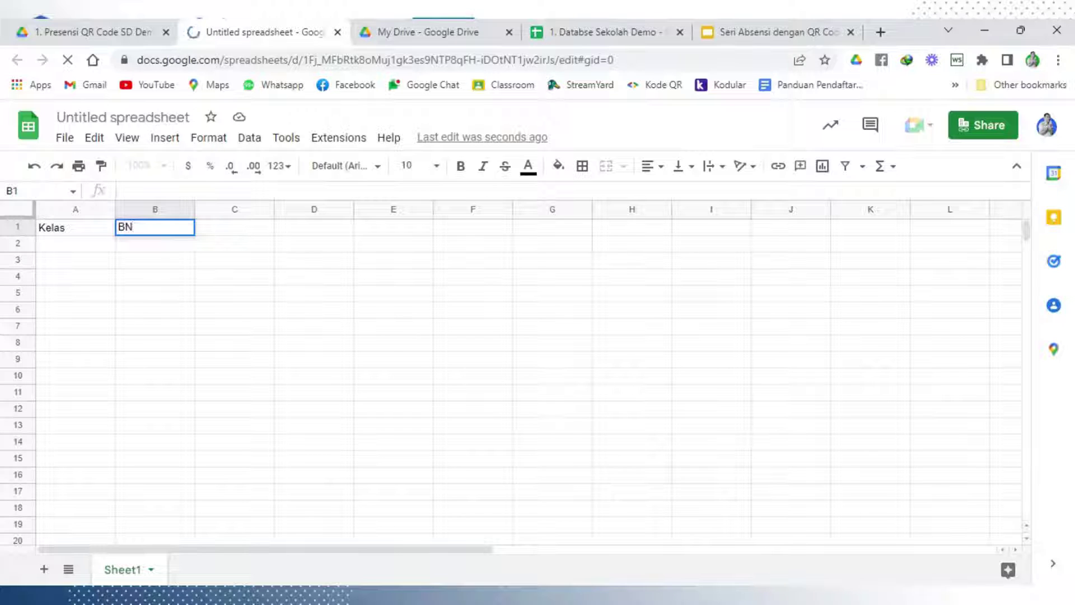
{"action": "key", "text": "BackSpace"}
{"action": "key", "text": "BackSpace"}
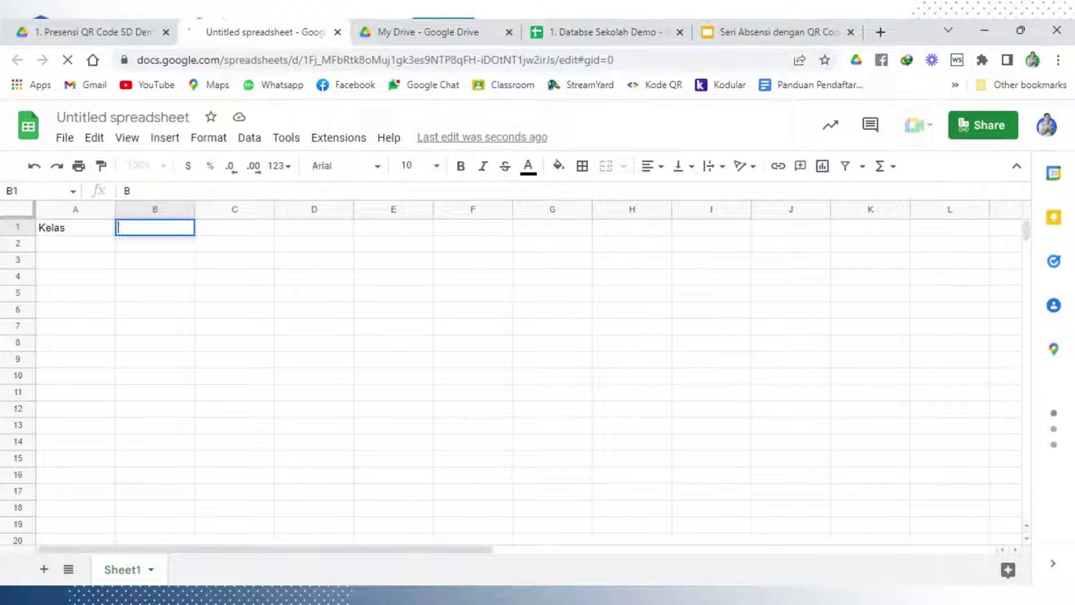
{"action": "type", "text": "Nama Siswa"}
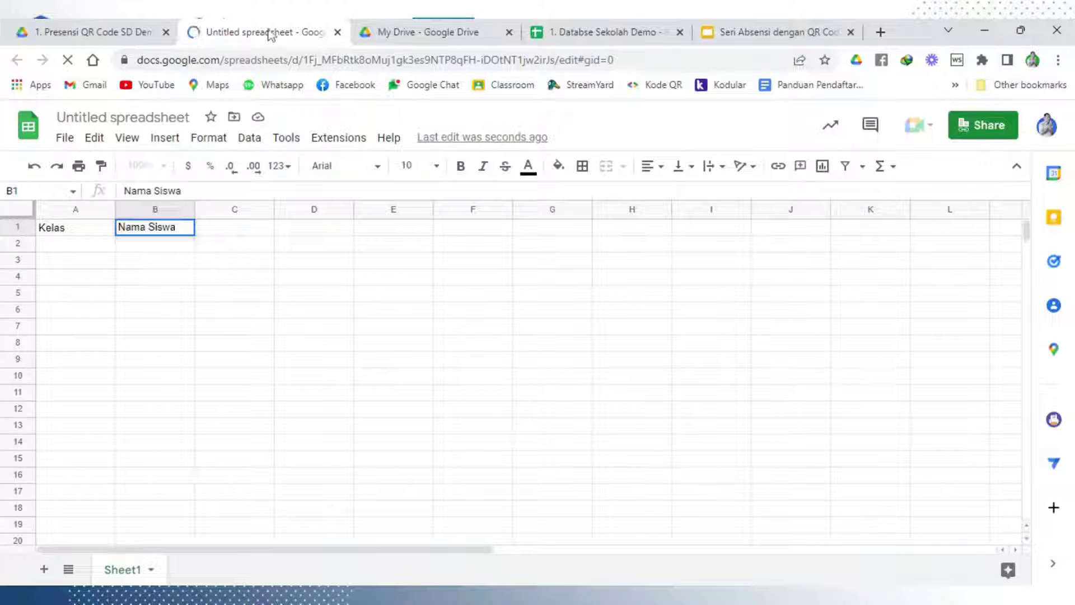
{"action": "left_click", "coordinate": [311, 276]}
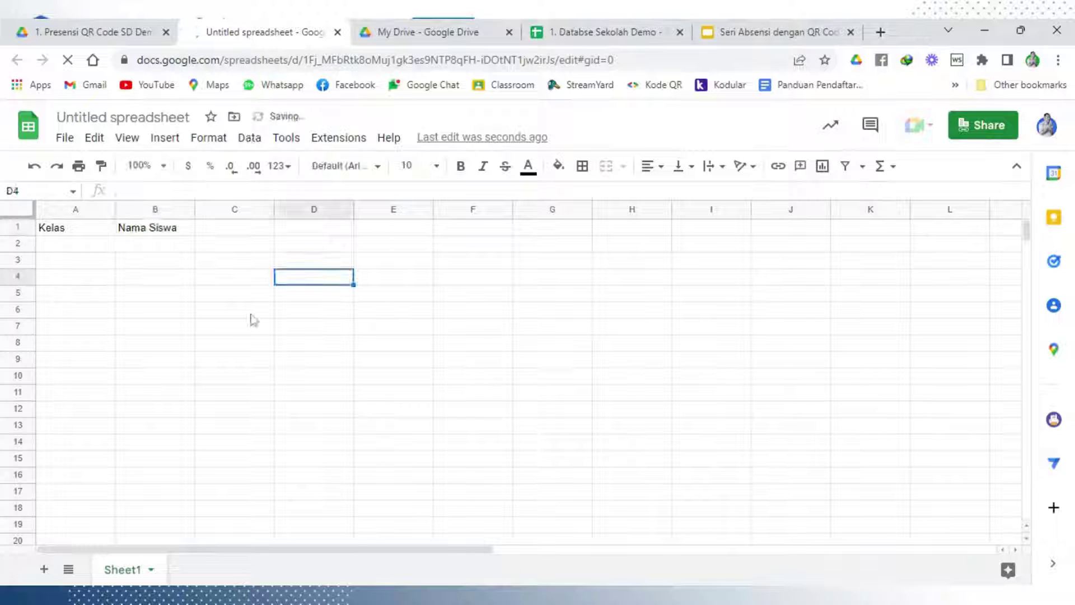
{"action": "left_click", "coordinate": [252, 317]}
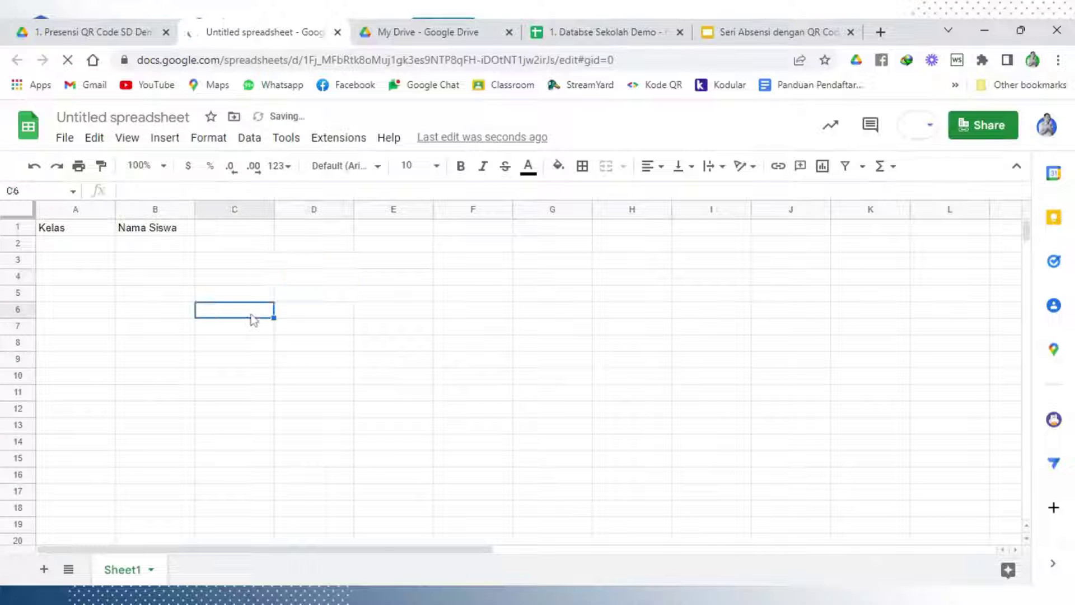
Add the headers NIS, JK, NISN and Tmp Lahir in cells C1 through F1
{"action": "left_click", "coordinate": [252, 232]}
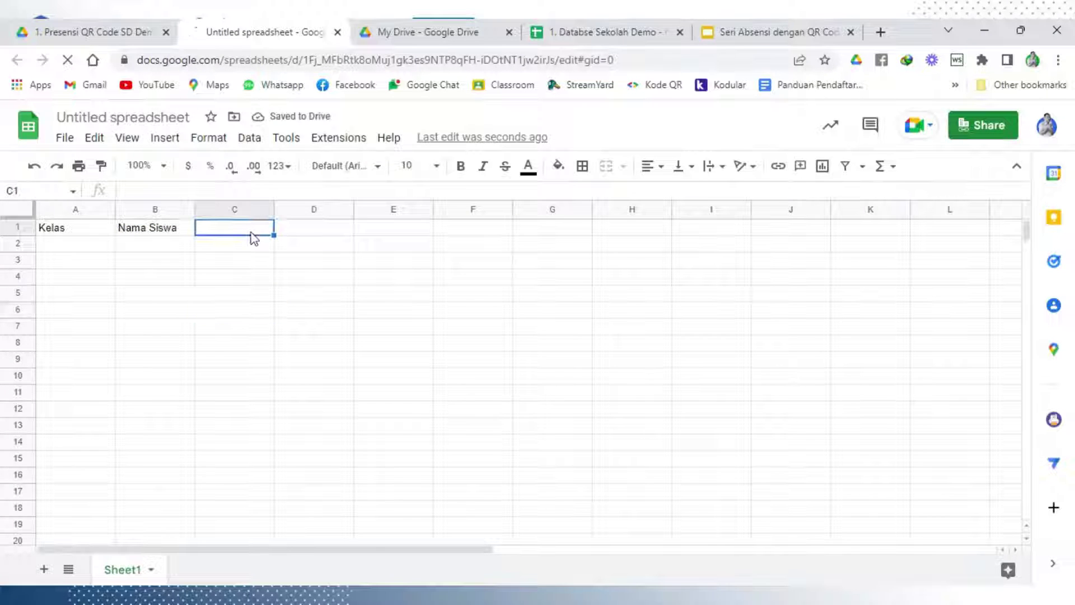
{"action": "type", "text": "NIS"}
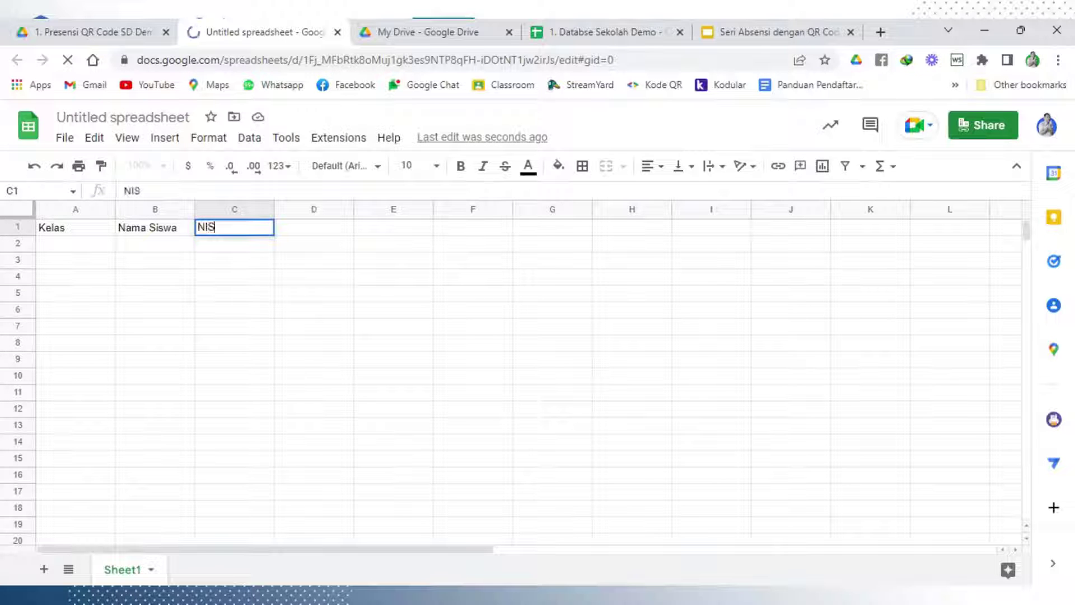
{"action": "left_click", "coordinate": [247, 260]}
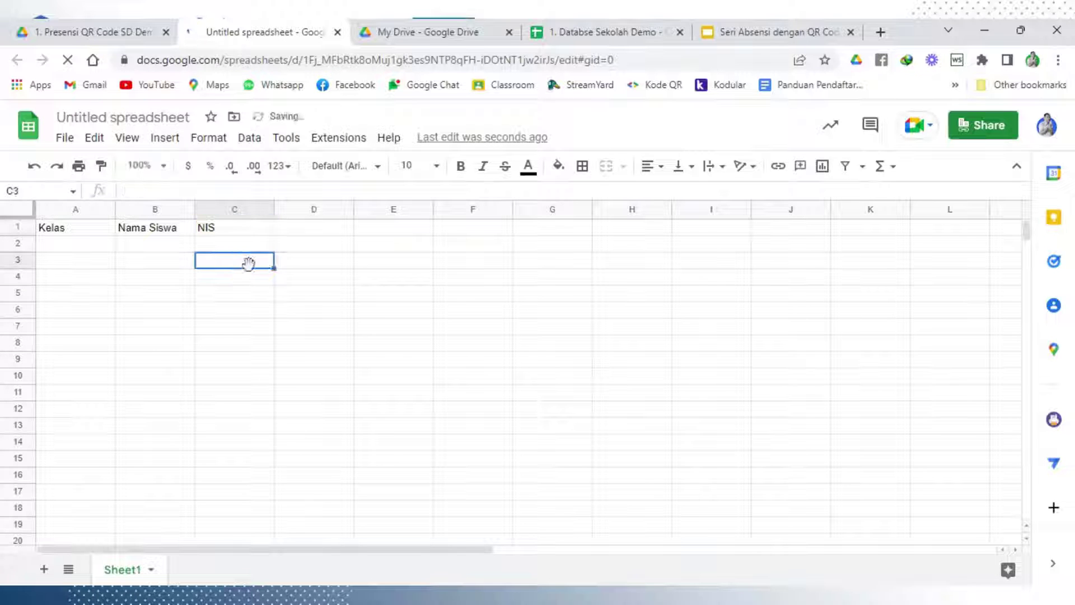
{"action": "left_click", "coordinate": [316, 231]}
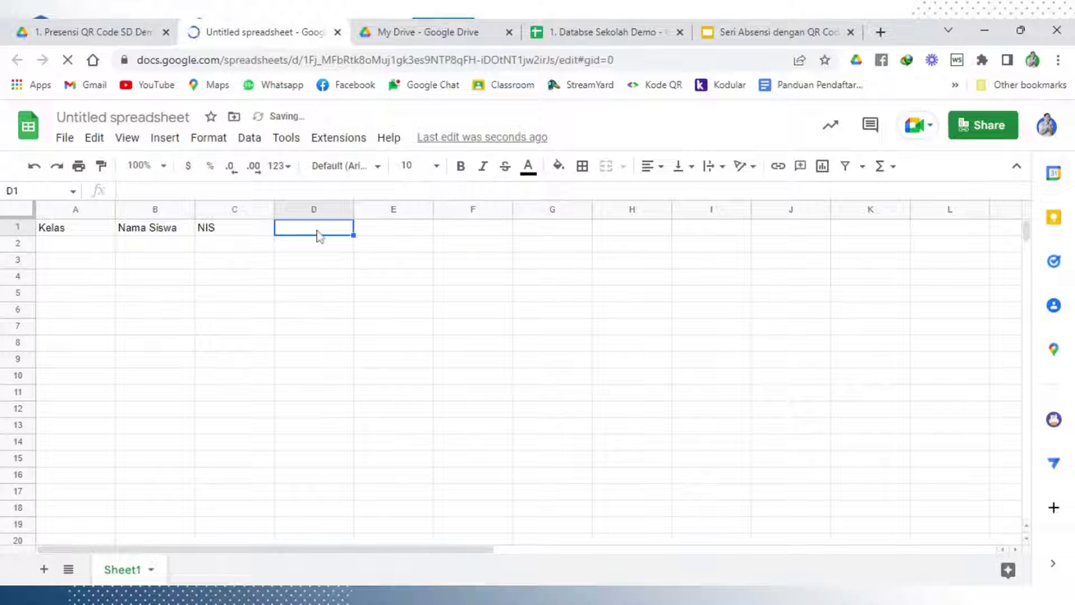
{"action": "type", "text": "J"}
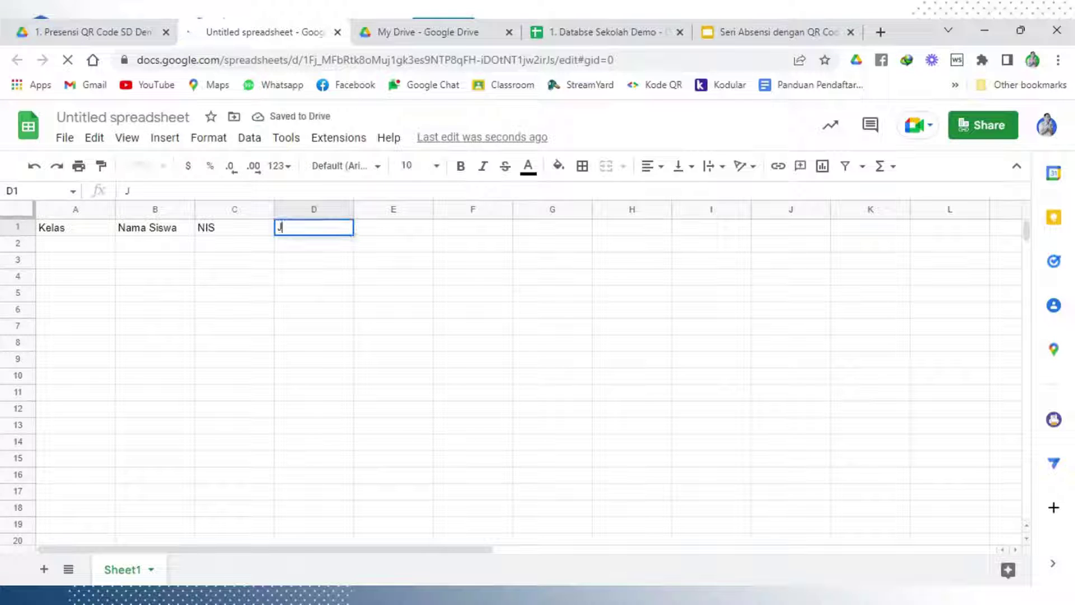
{"action": "type", "text": "K"}
{"action": "left_click", "coordinate": [326, 265]}
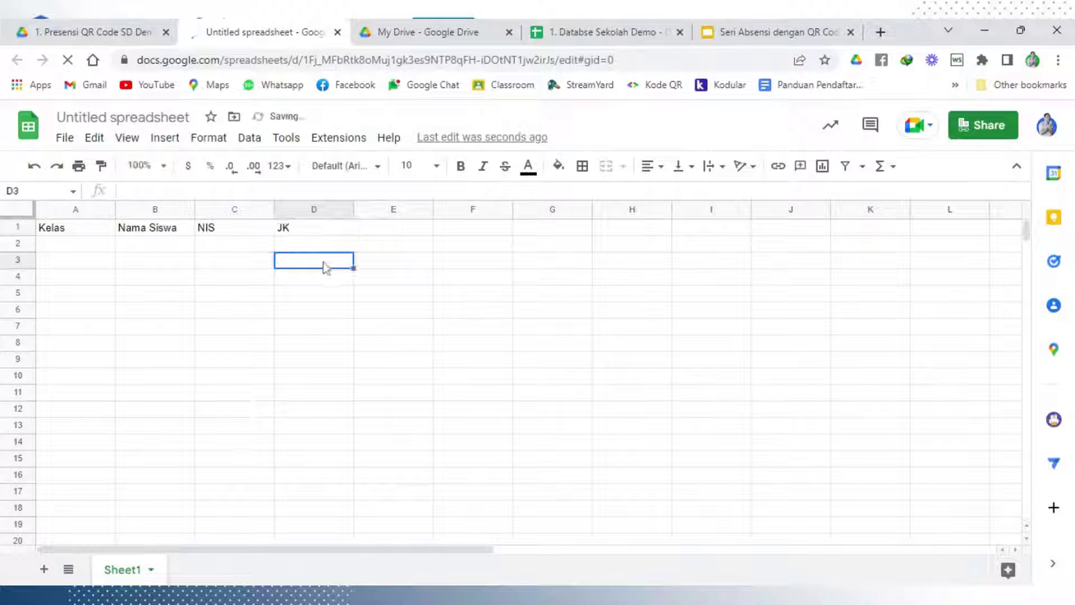
{"action": "left_click", "coordinate": [376, 233]}
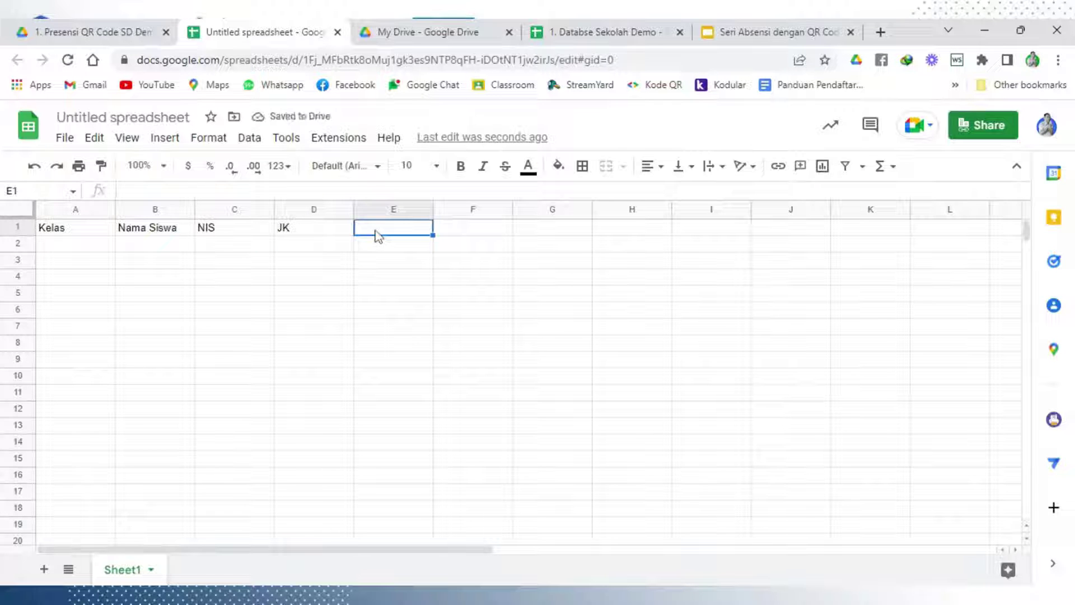
{"action": "type", "text": "NIS"}
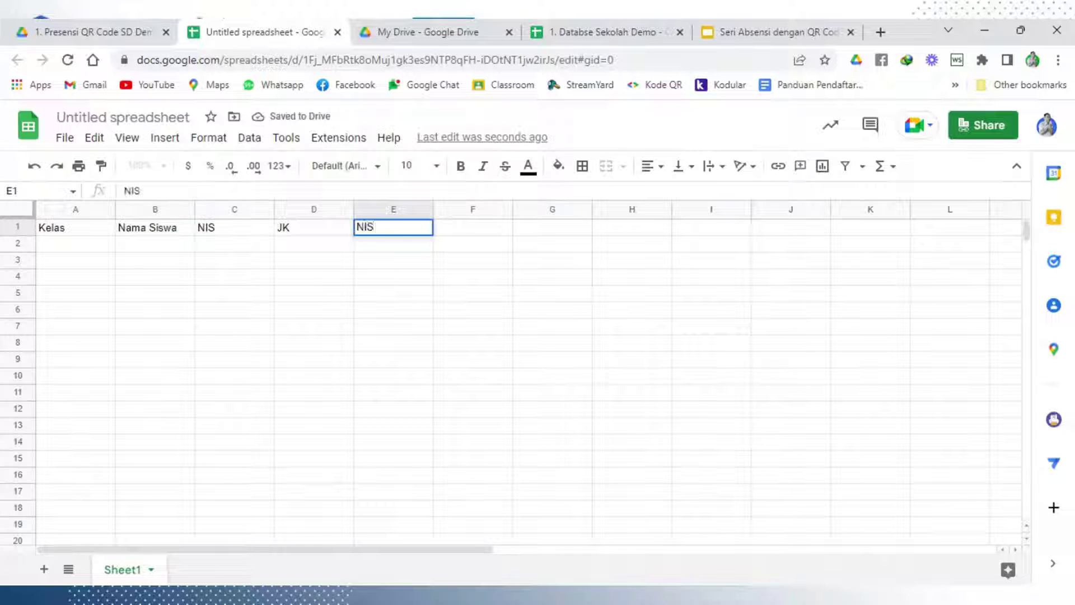
{"action": "type", "text": "N"}
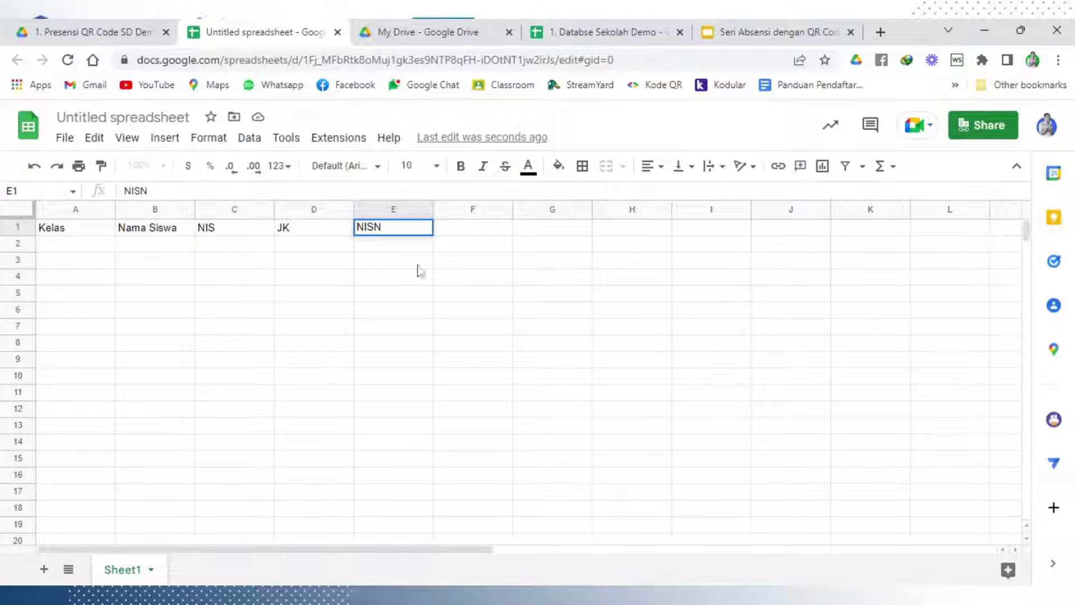
{"action": "left_click", "coordinate": [419, 268]}
{"action": "left_click", "coordinate": [469, 230]}
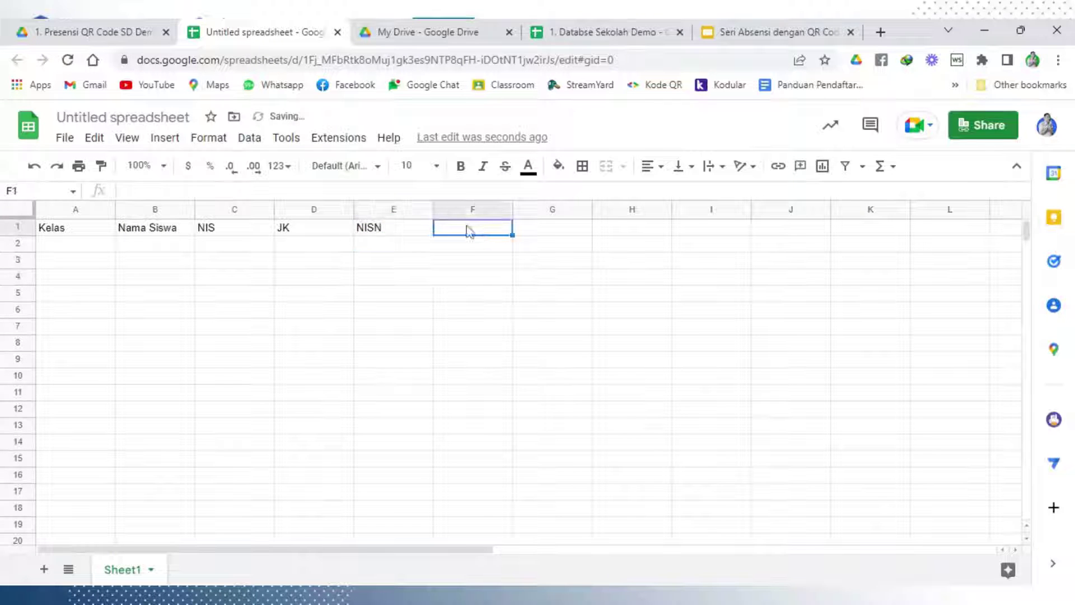
{"action": "type", "text": "Tmp"}
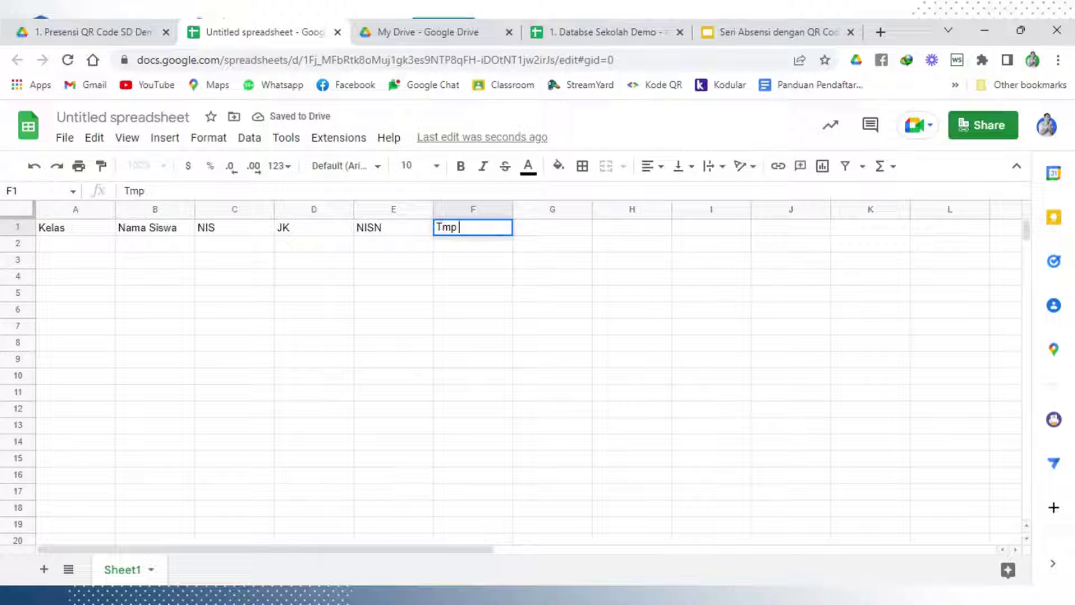
{"action": "type", "text": " Lahir"}
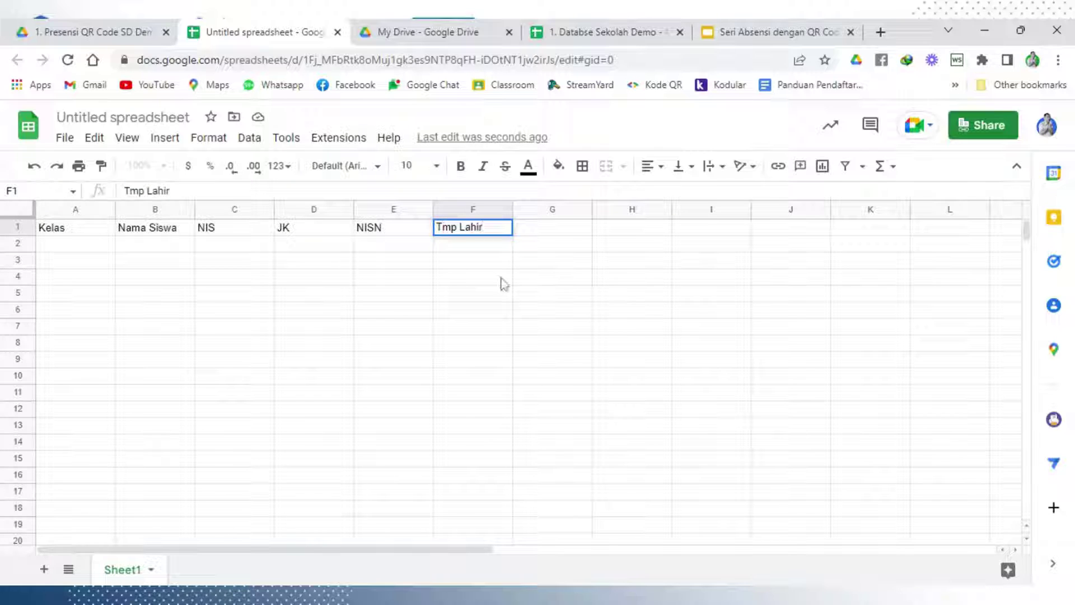
{"action": "left_click", "coordinate": [539, 228]}
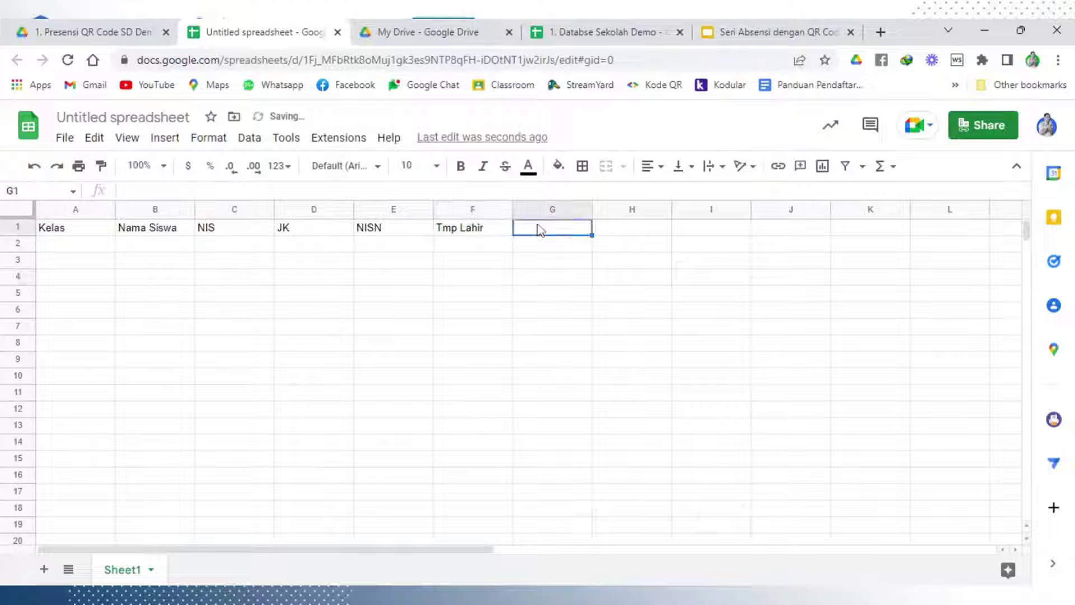
Add the headers Tgl Lahir, Agama, Alamat and Nomor WA in cells G1 through J1
{"action": "type", "text": "Tgl Lahir"}
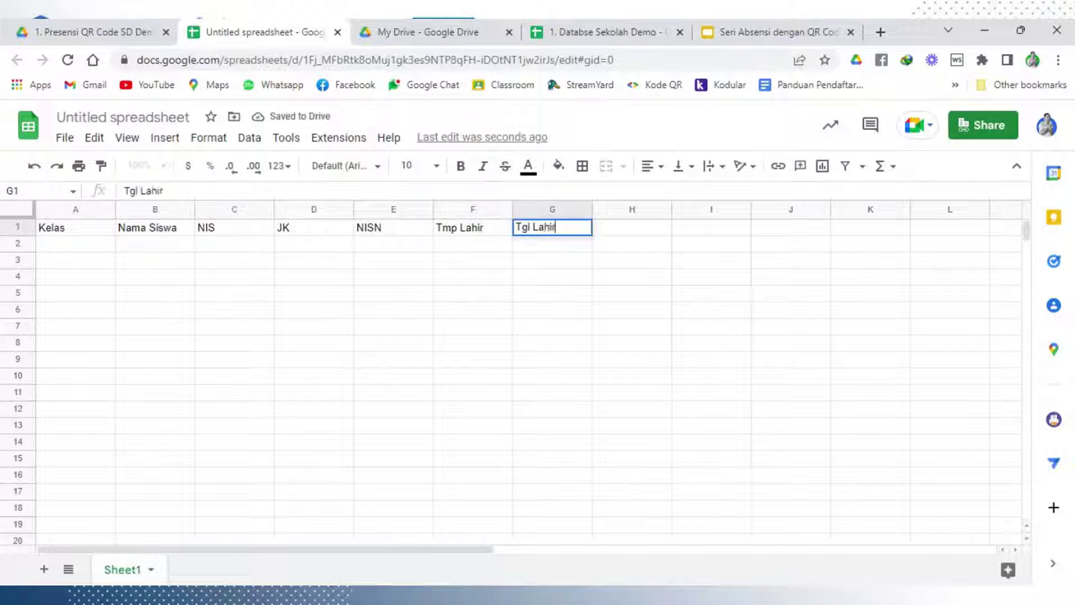
{"action": "left_click", "coordinate": [552, 277]}
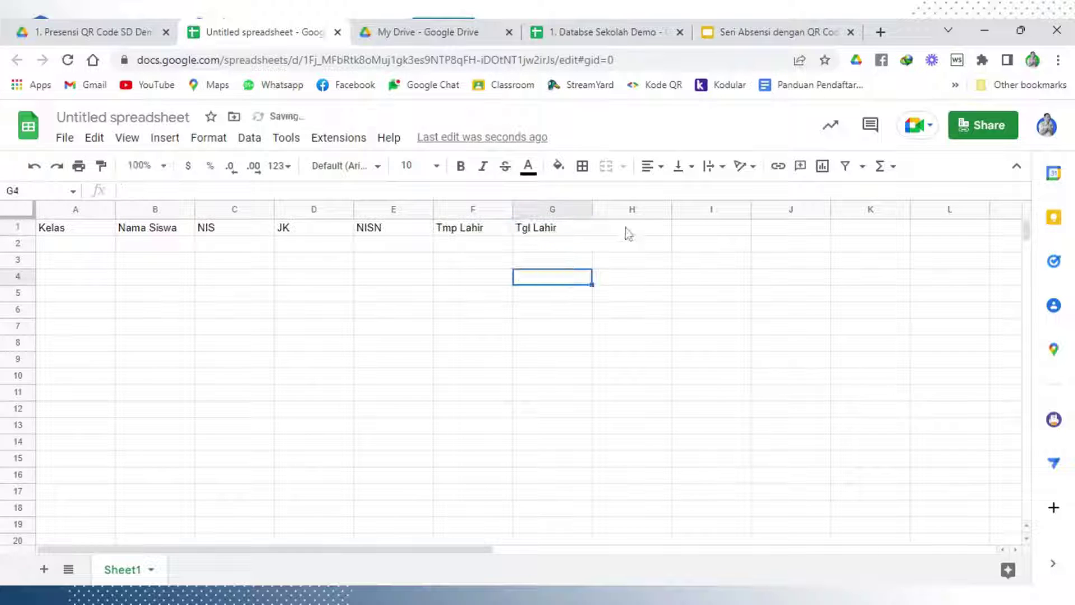
{"action": "left_click", "coordinate": [627, 234]}
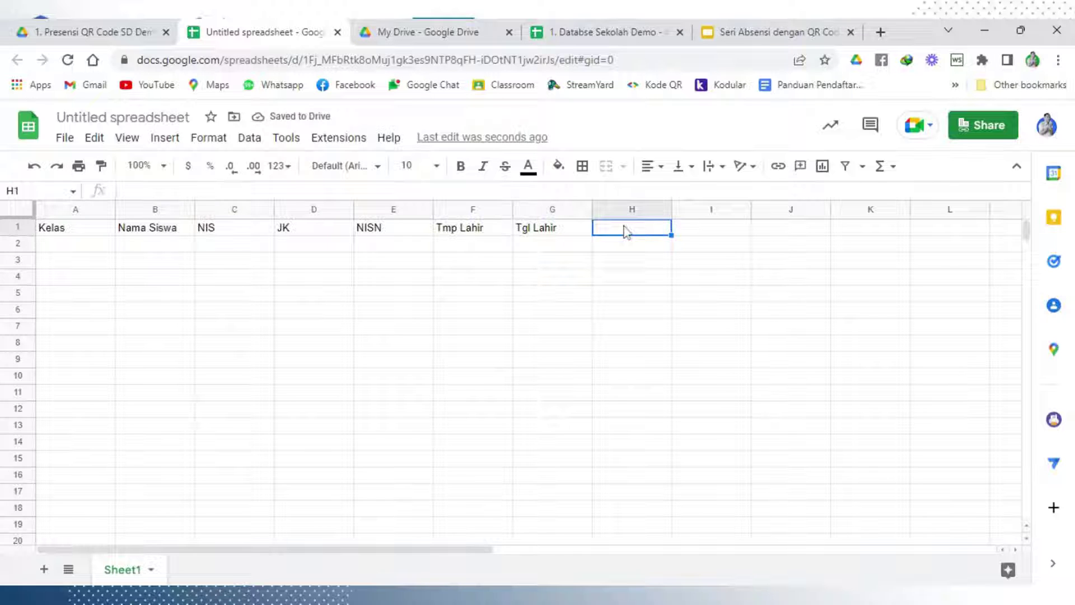
{"action": "type", "text": "G"}
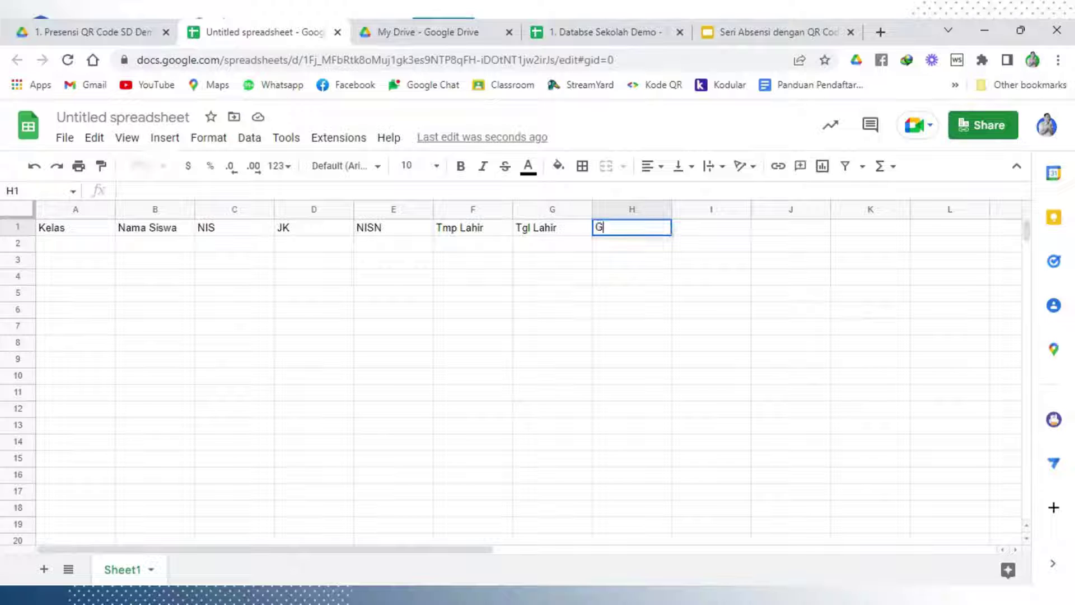
{"action": "type", "text": "a"}
{"action": "key", "text": "BackSpace"}
{"action": "key", "text": "BackSpace"}
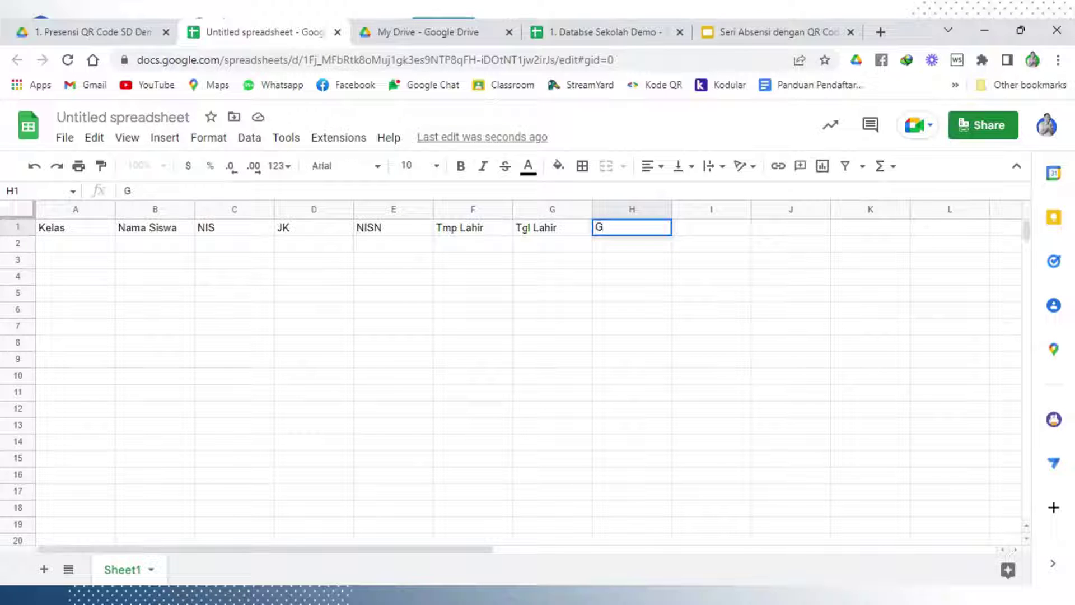
{"action": "type", "text": "Agama"}
{"action": "key", "text": "Tab"}
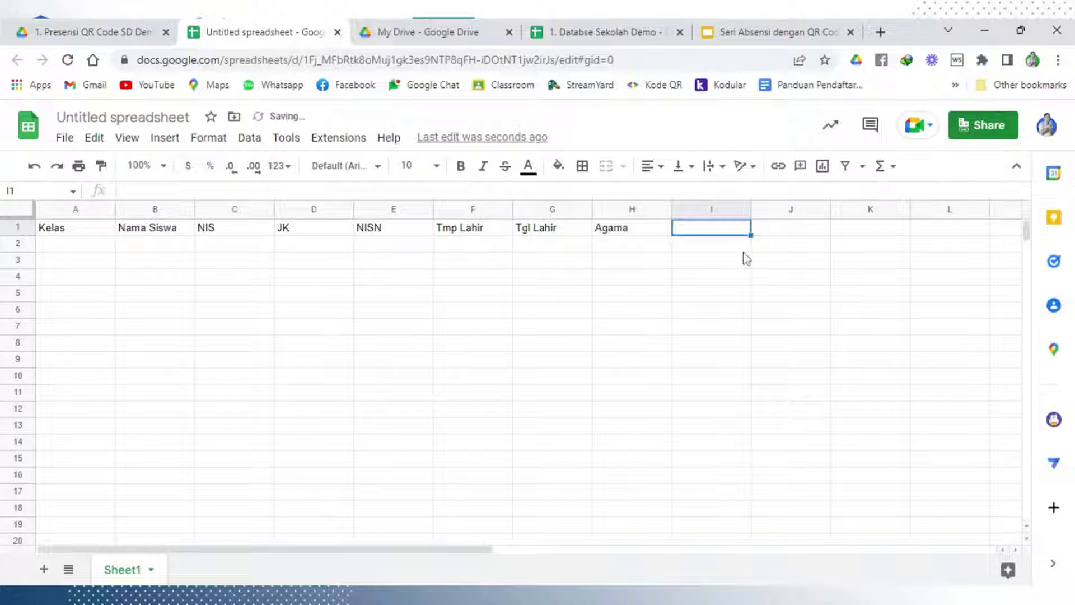
{"action": "type", "text": "L"}
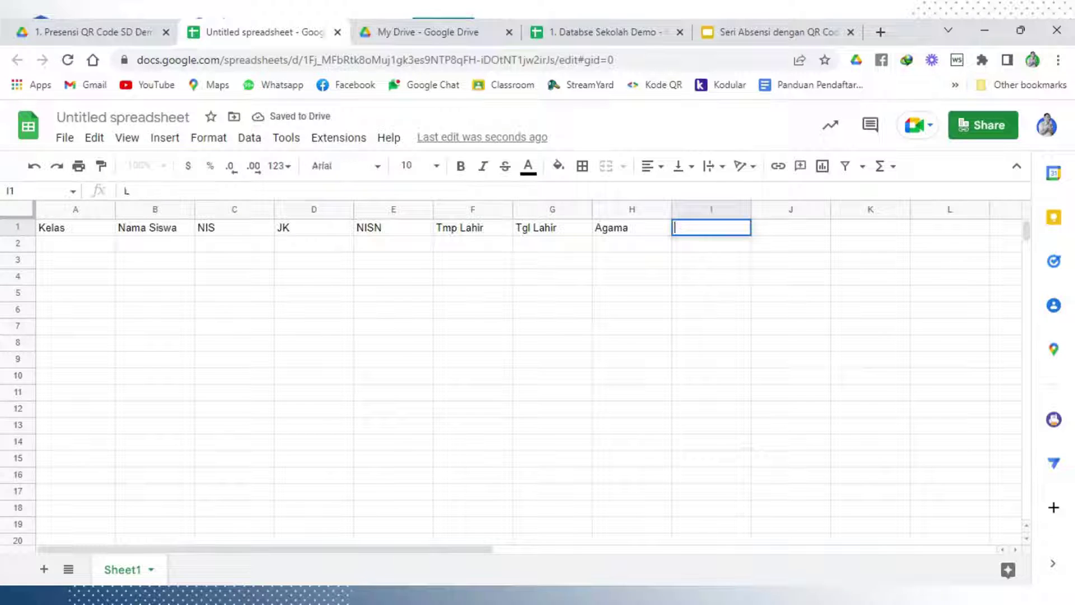
{"action": "type", "text": "amaAla"}
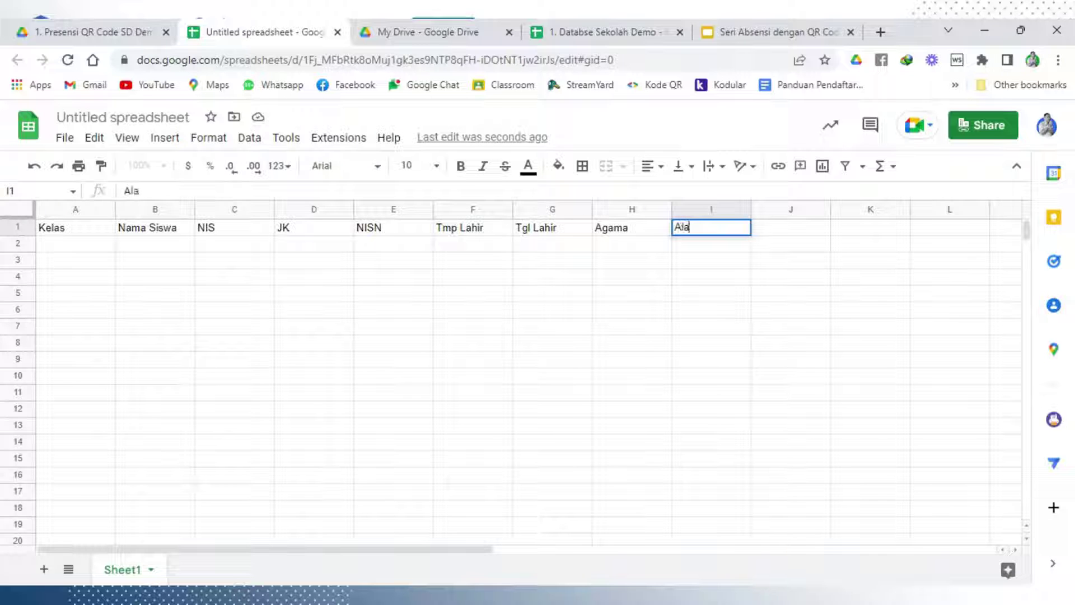
{"action": "type", "text": "mat"}
{"action": "left_click", "coordinate": [748, 280]}
{"action": "left_click", "coordinate": [777, 230]}
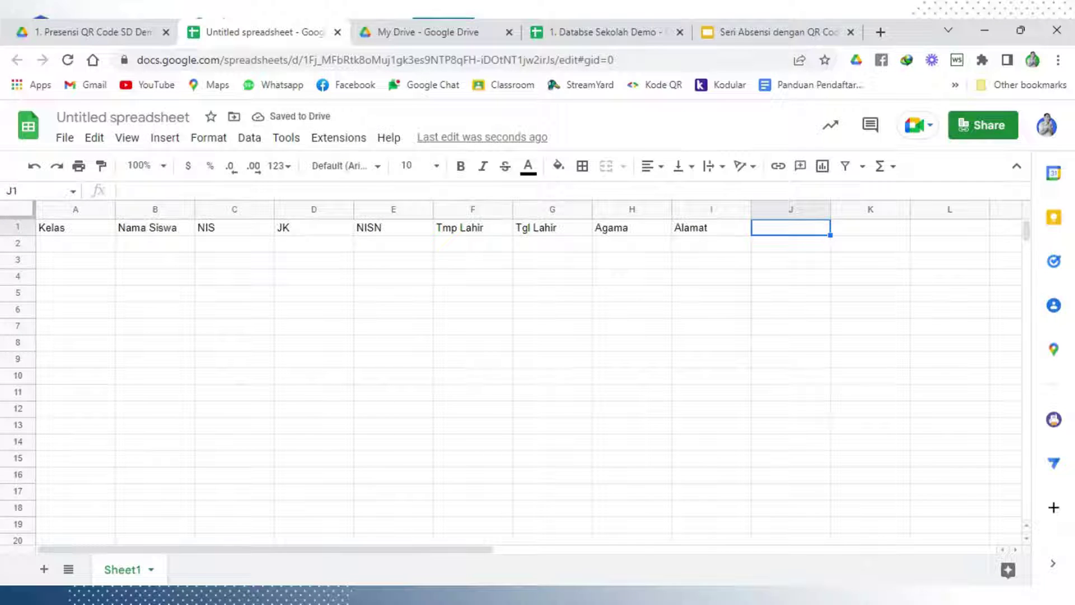
{"action": "type", "text": "Nomor"}
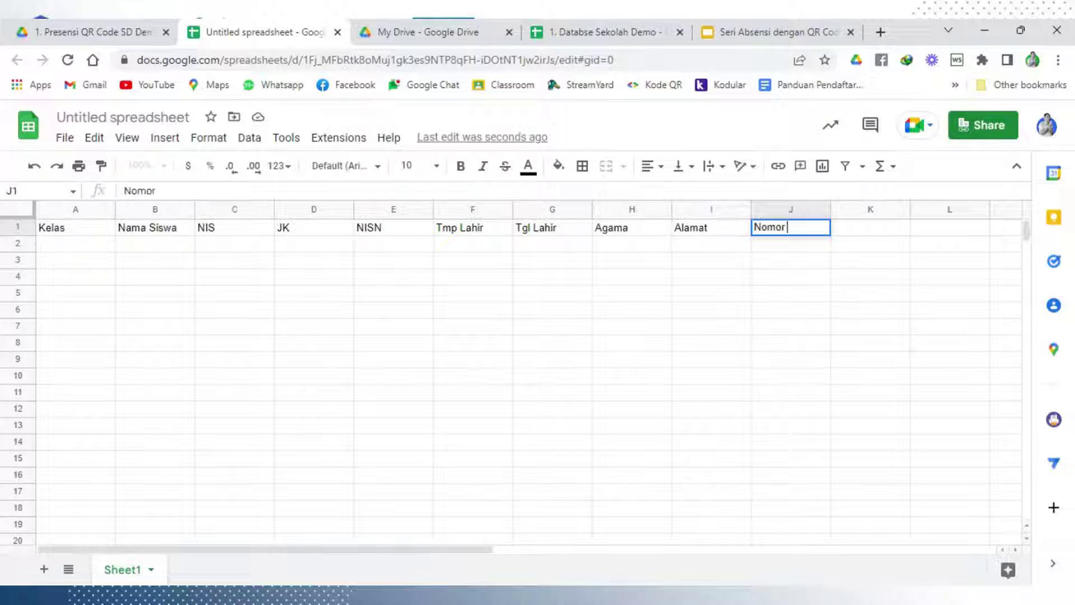
{"action": "type", "text": " WA"}
Make header row 1 bold, horizontally centred and middle-aligned vertically
{"action": "left_click", "coordinate": [772, 293]}
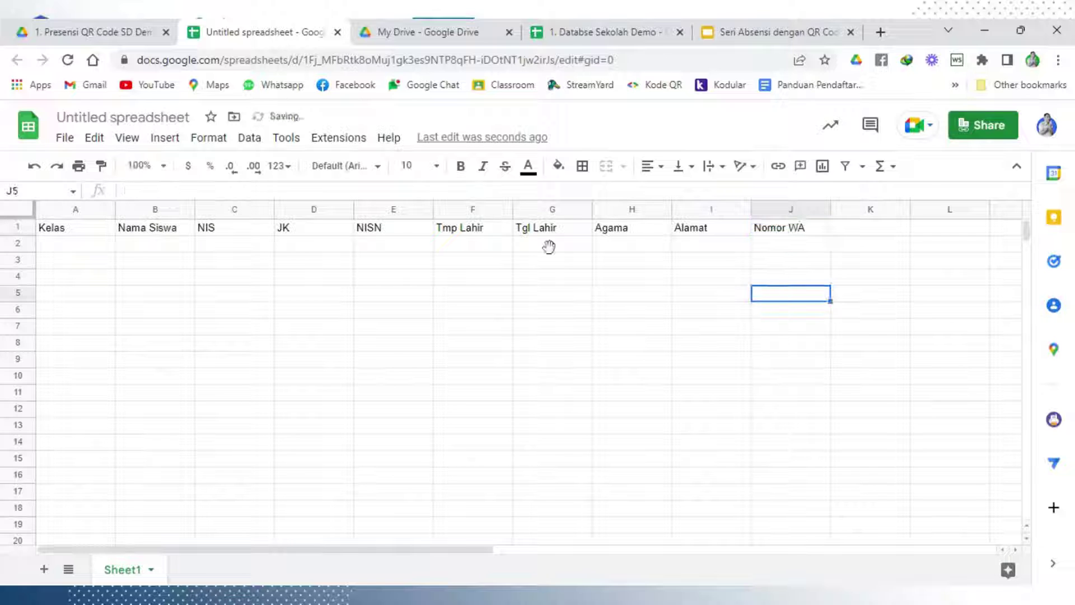
{"action": "left_click", "coordinate": [22, 228]}
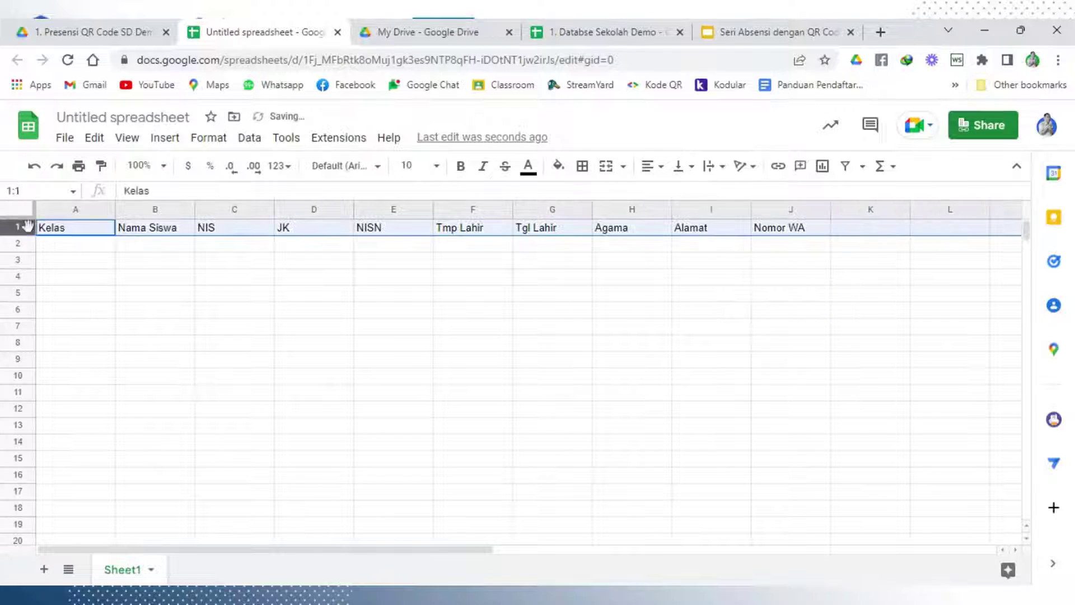
{"action": "left_click", "coordinate": [462, 167]}
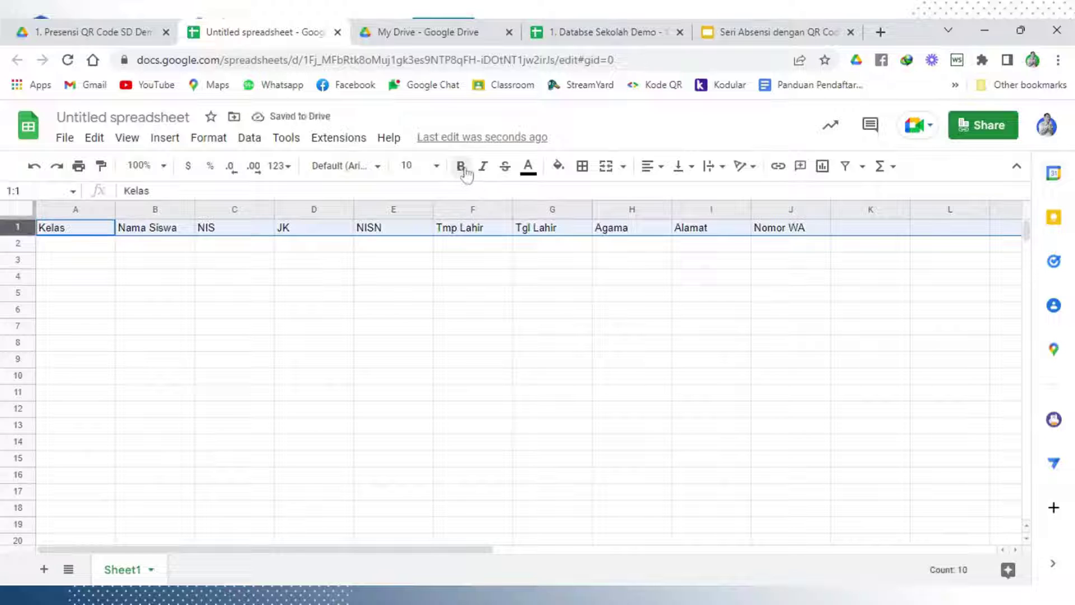
{"action": "left_click", "coordinate": [654, 168]}
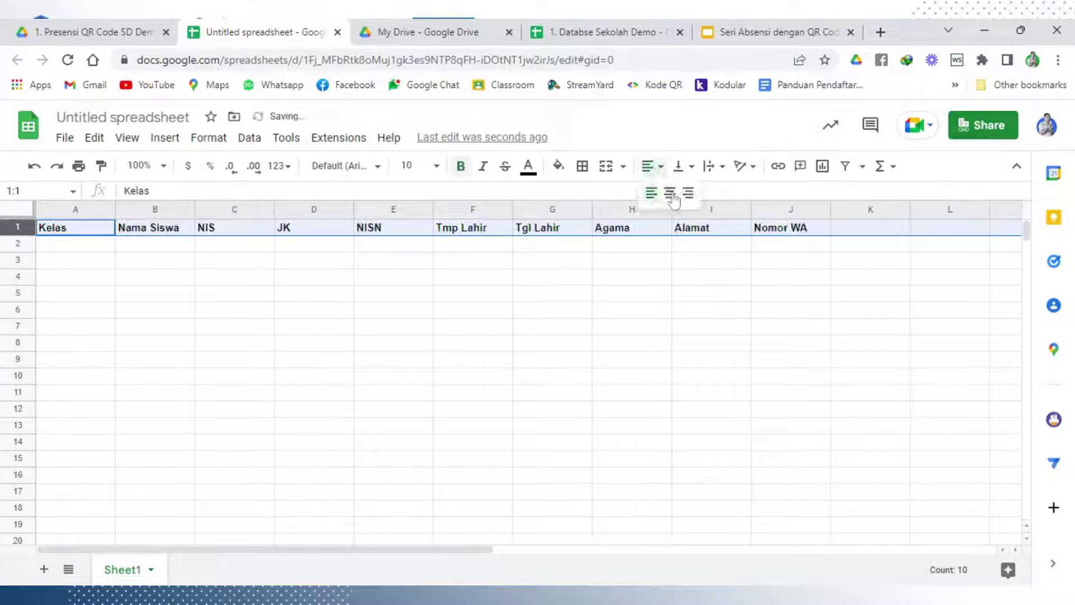
{"action": "left_click", "coordinate": [668, 192]}
{"action": "left_click", "coordinate": [684, 166]}
{"action": "left_click", "coordinate": [701, 193]}
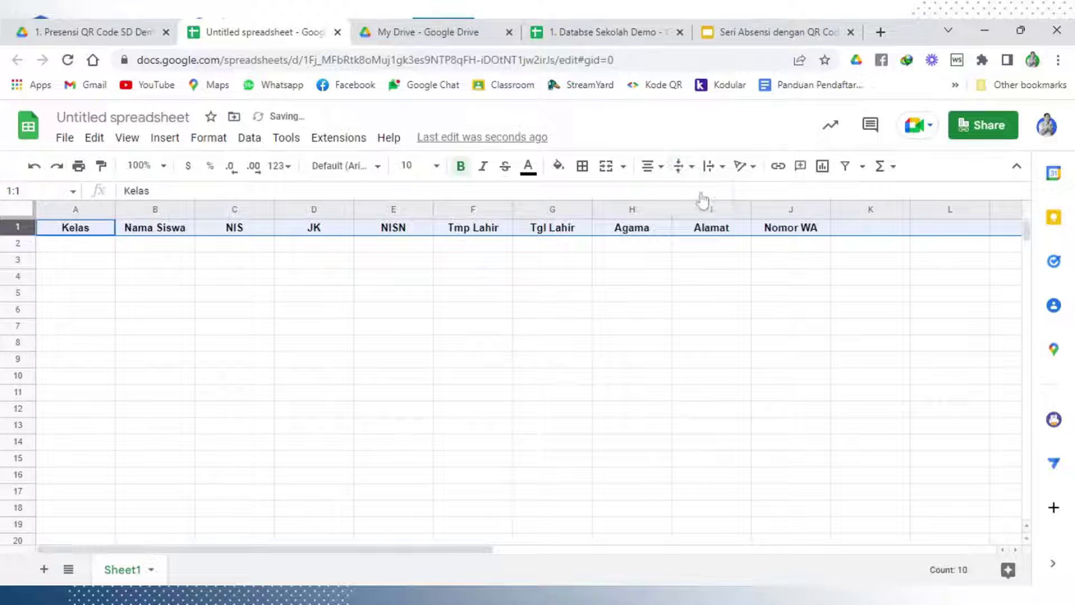
{"action": "left_click", "coordinate": [459, 278]}
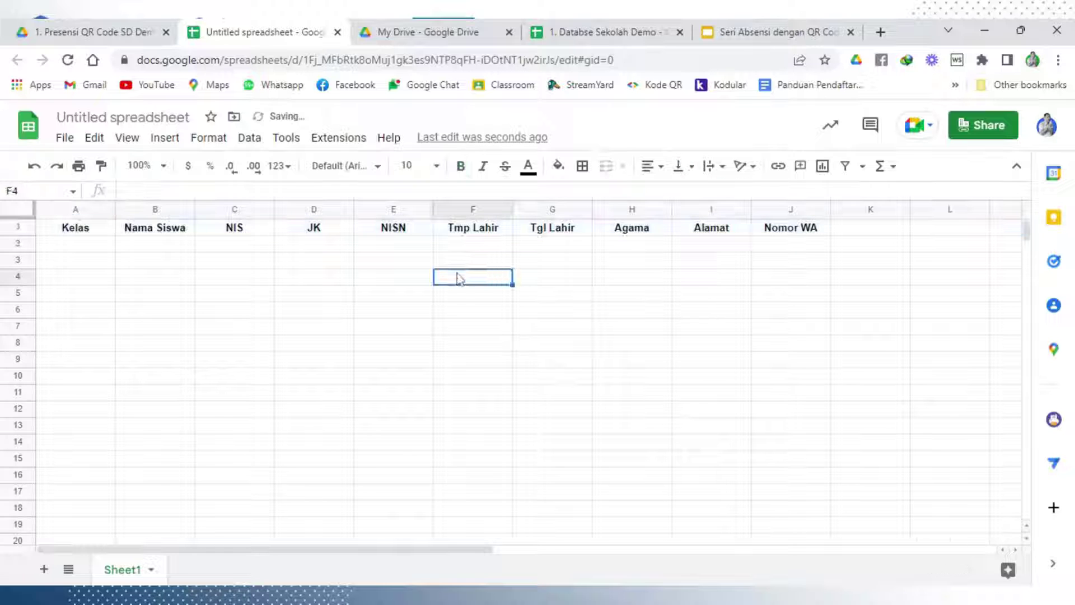
Set middle vertical alignment for the entire sheet
{"action": "key", "text": "ctrl+a"}
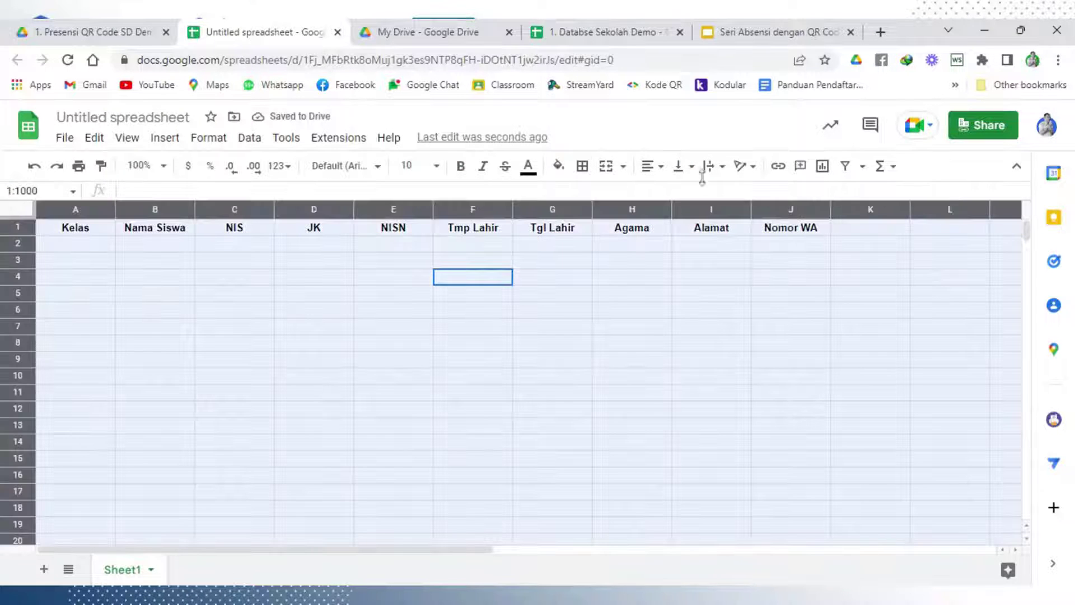
{"action": "left_click", "coordinate": [684, 166]}
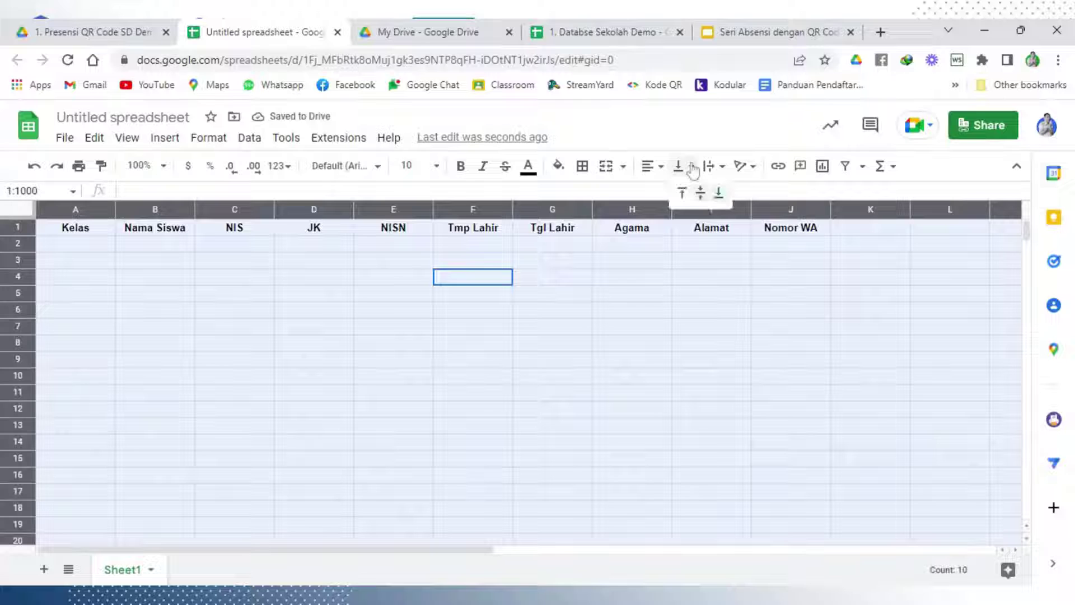
{"action": "left_click", "coordinate": [700, 193]}
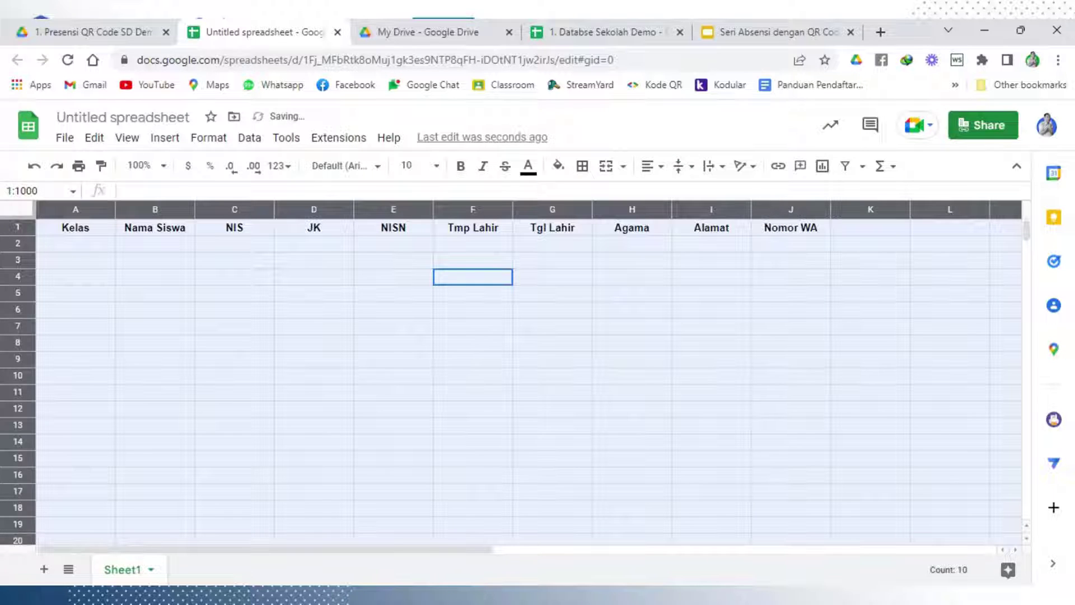
{"action": "left_click", "coordinate": [587, 341]}
{"action": "left_click", "coordinate": [250, 295]}
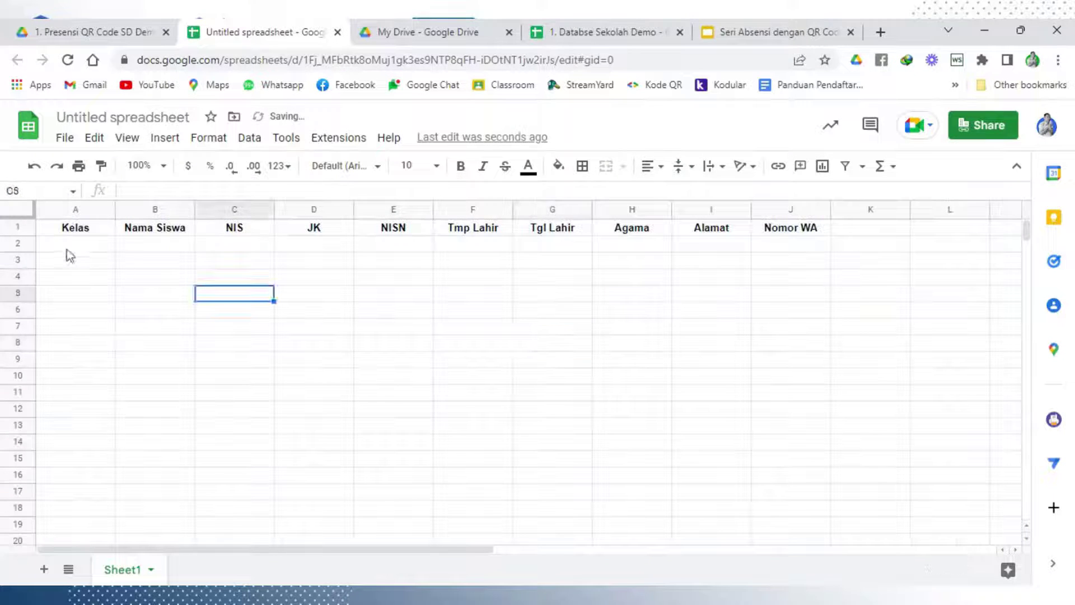
{"action": "left_click", "coordinate": [213, 246]}
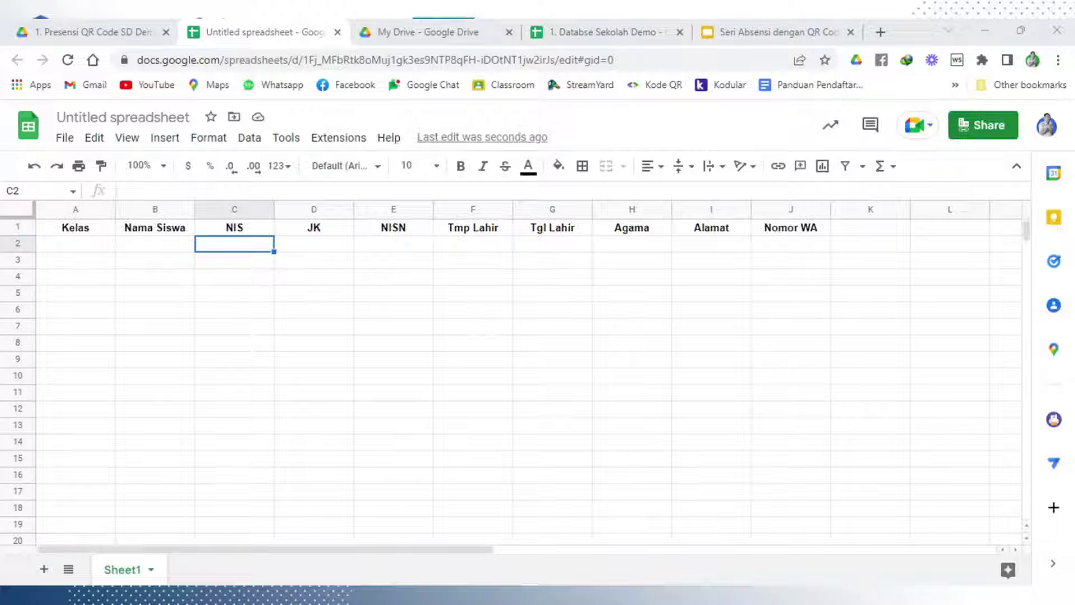
Paste the student names as values starting at B2 and autofit the Nama Siswa column
{"action": "left_click", "coordinate": [376, 398]}
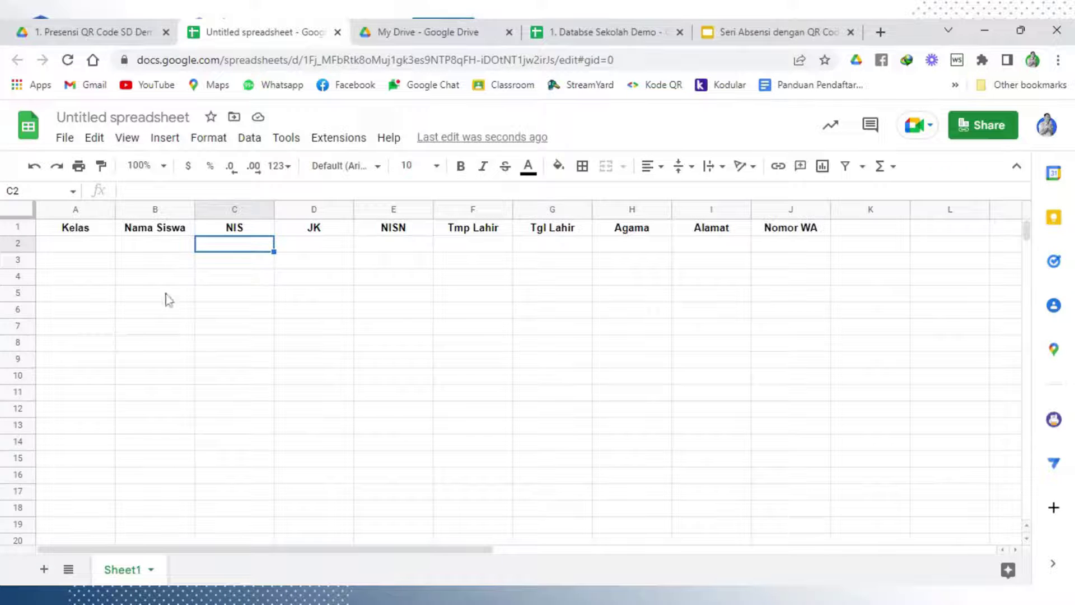
{"action": "left_click", "coordinate": [172, 250]}
{"action": "right_click", "coordinate": [173, 250]}
{"action": "mouse_move", "coordinate": [301, 264]}
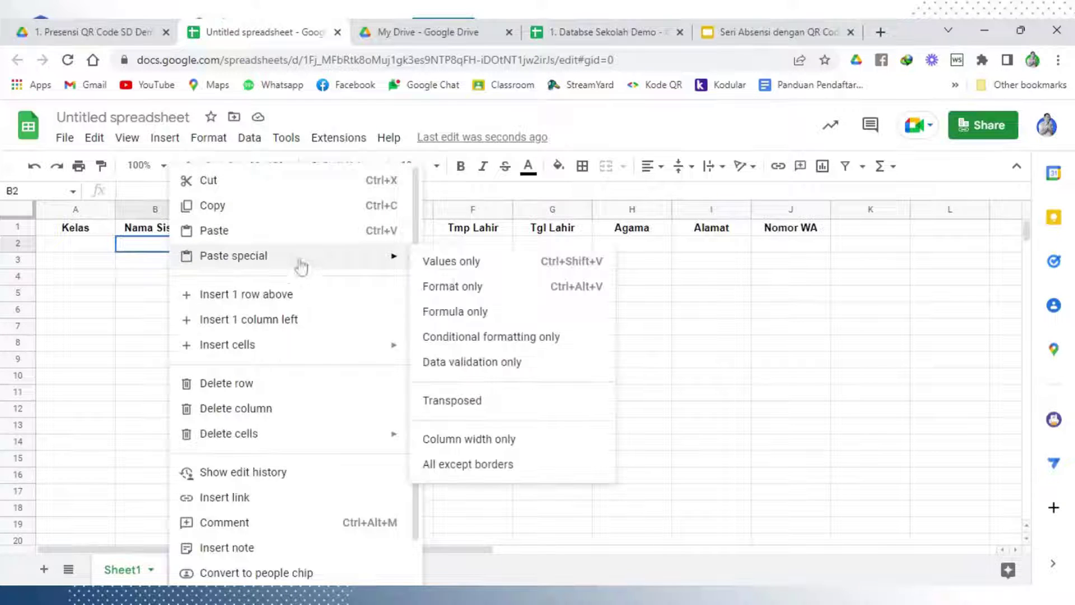
{"action": "left_click", "coordinate": [453, 272]}
{"action": "left_click", "coordinate": [457, 306]}
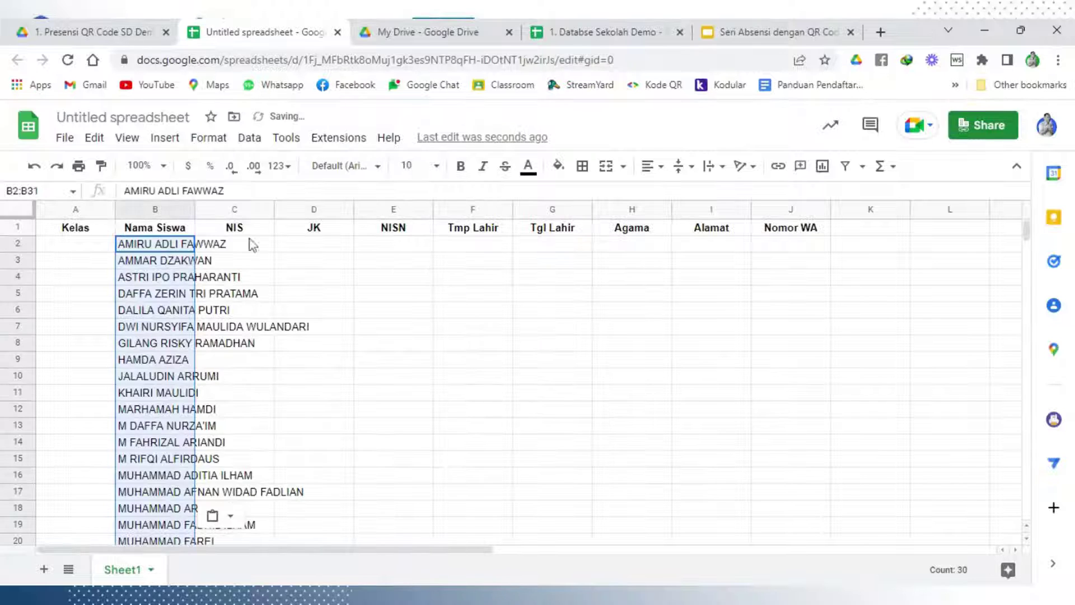
{"action": "double_click", "coordinate": [194, 211]}
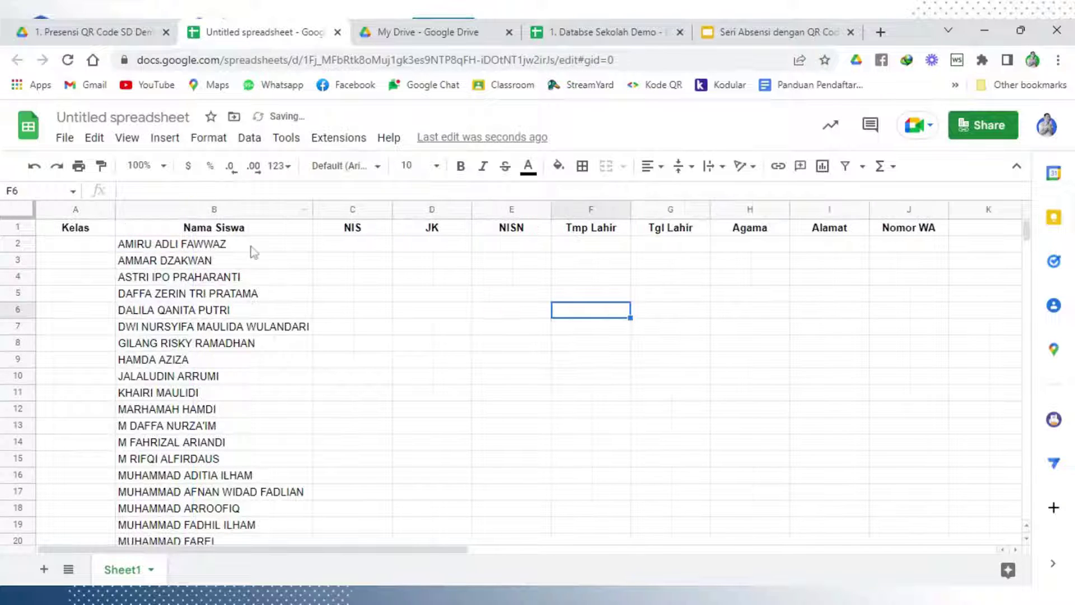
Enter VI in A2, narrow the Kelas column, and fill VI down for every student
{"action": "left_click", "coordinate": [86, 249]}
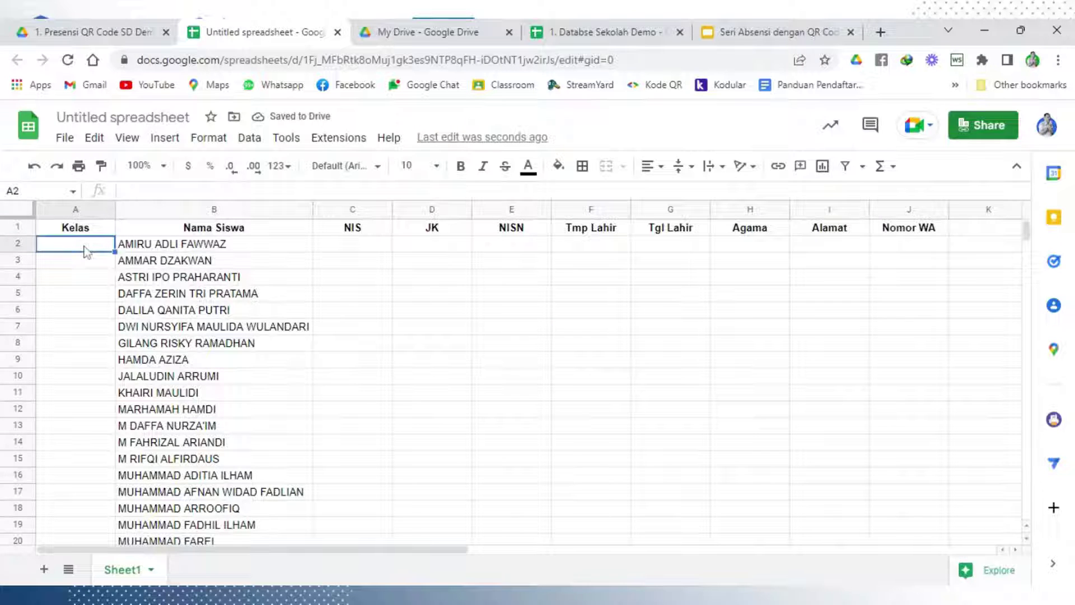
{"action": "type", "text": "VI"}
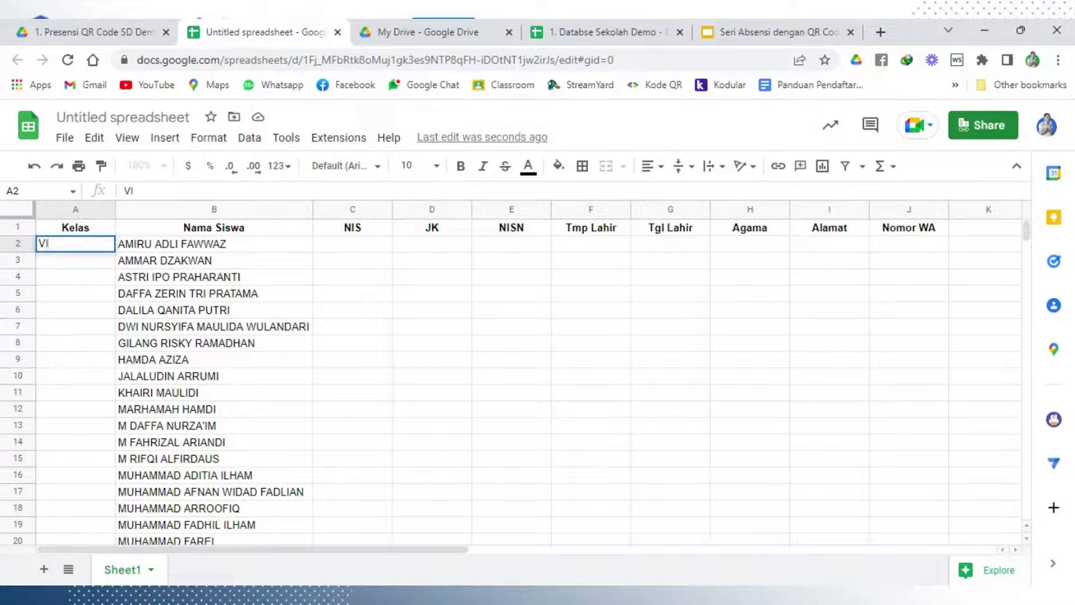
{"action": "key", "text": "Tab"}
{"action": "left_click", "coordinate": [89, 291]}
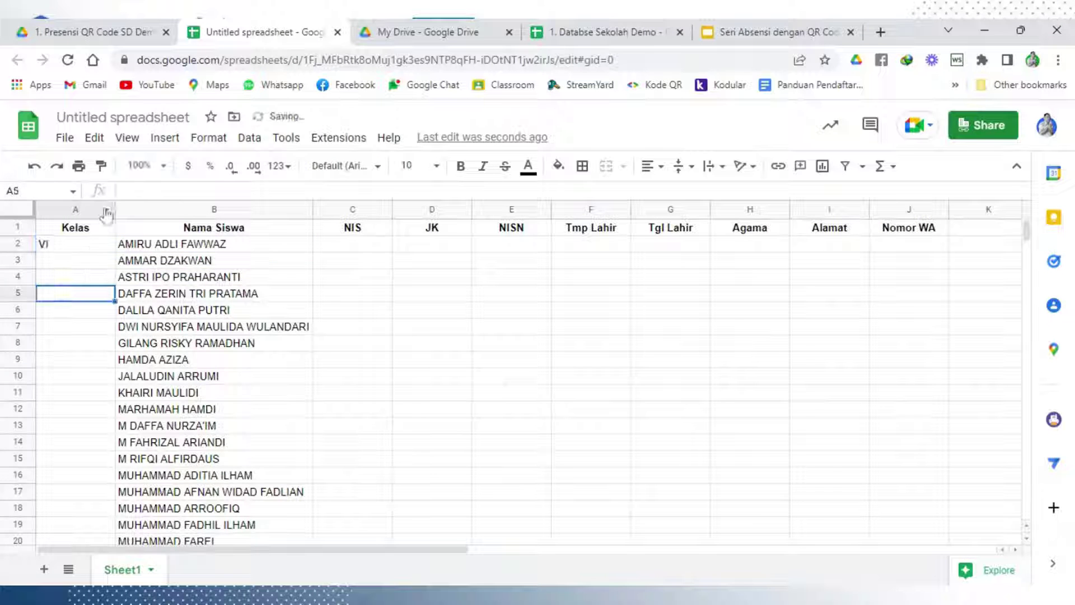
{"action": "left_click_drag", "start_coordinate": [116, 210], "coordinate": [70, 210]}
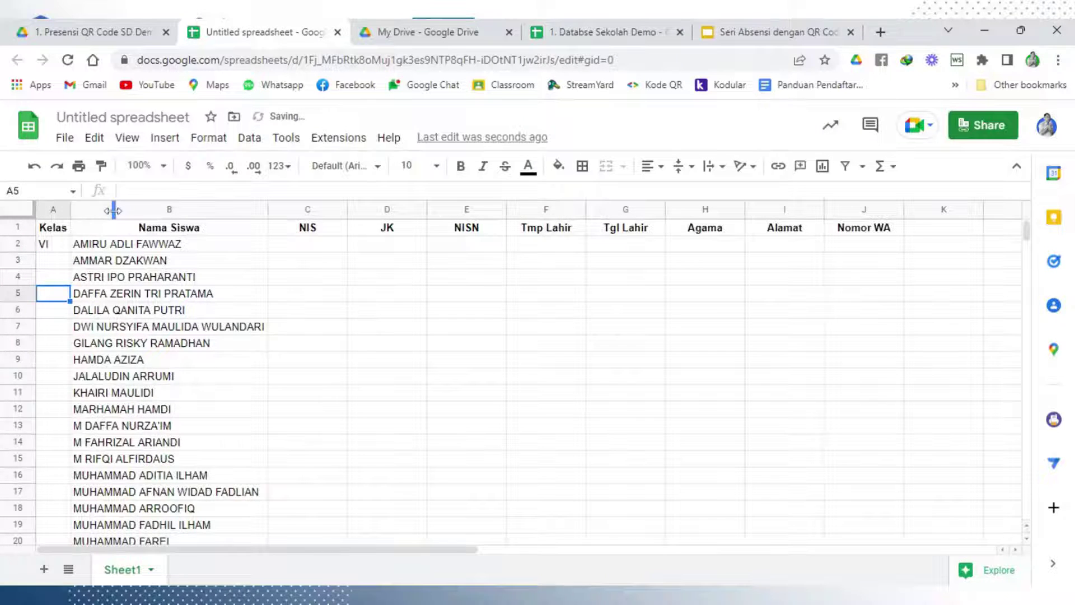
{"action": "left_click", "coordinate": [45, 244]}
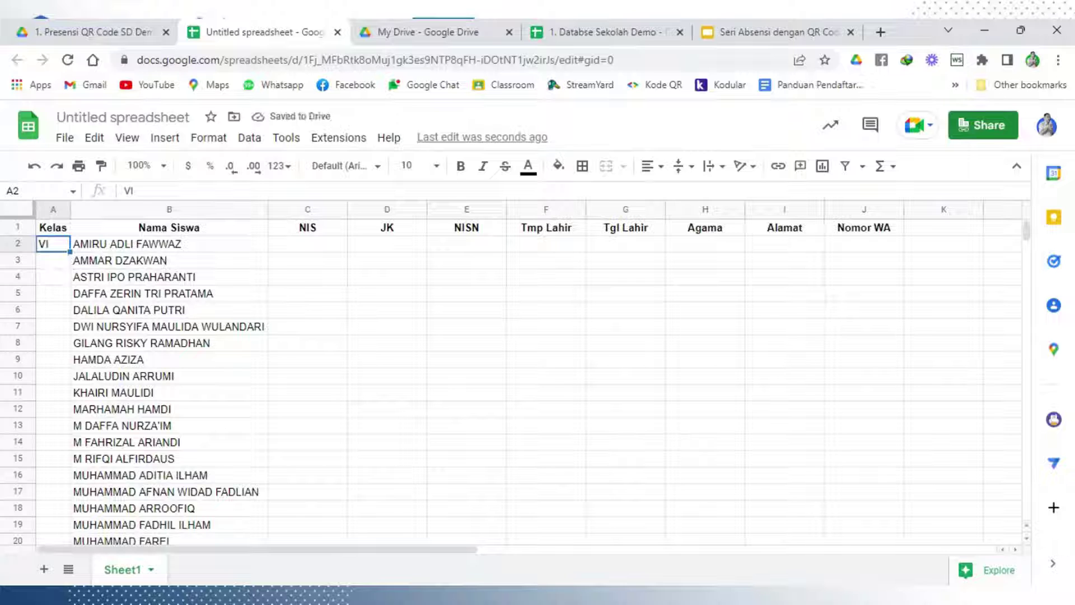
{"action": "double_click", "coordinate": [70, 252]}
{"action": "scroll", "coordinate": [49, 463], "scroll_direction": "down", "scroll_amount": 3}
{"action": "scroll", "coordinate": [50, 463], "scroll_direction": "up", "scroll_amount": 3}
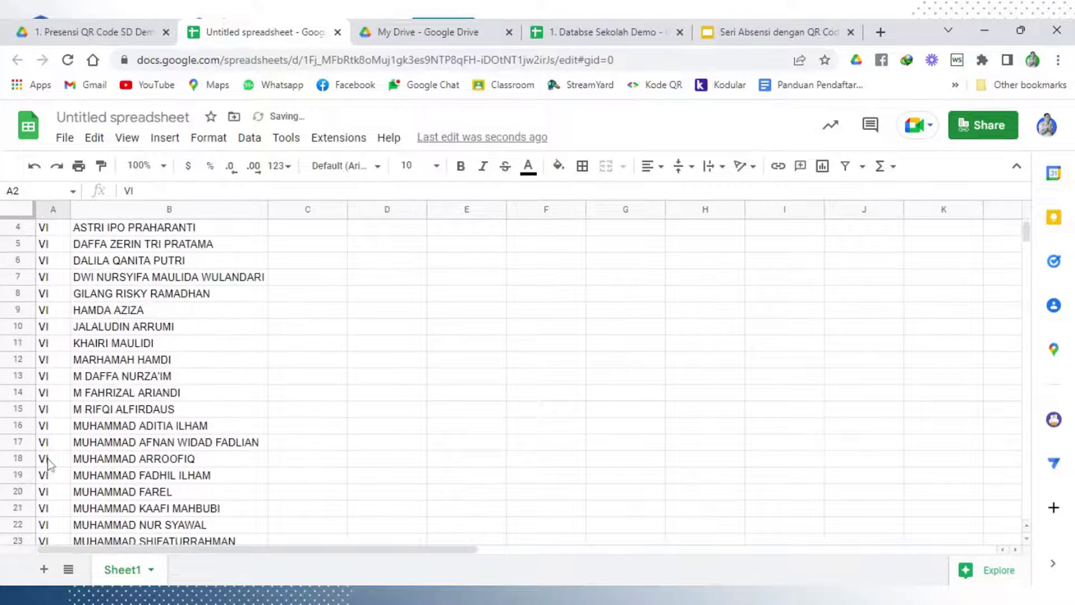
Centre-align column A so every 'VI' sits centred under Kelas
{"action": "left_click", "coordinate": [53, 210]}
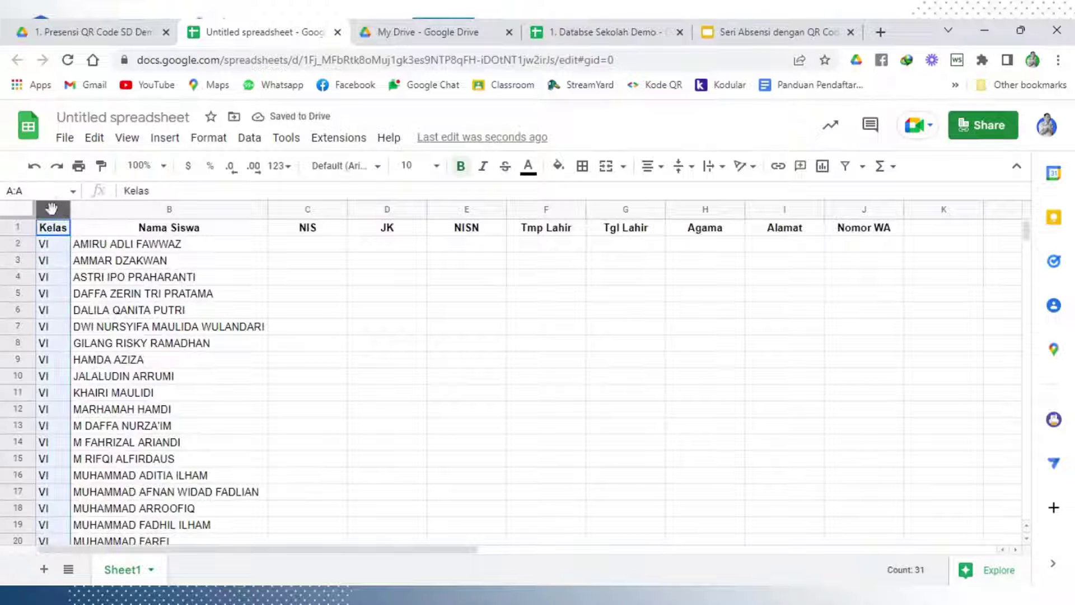
{"action": "left_click", "coordinate": [649, 166]}
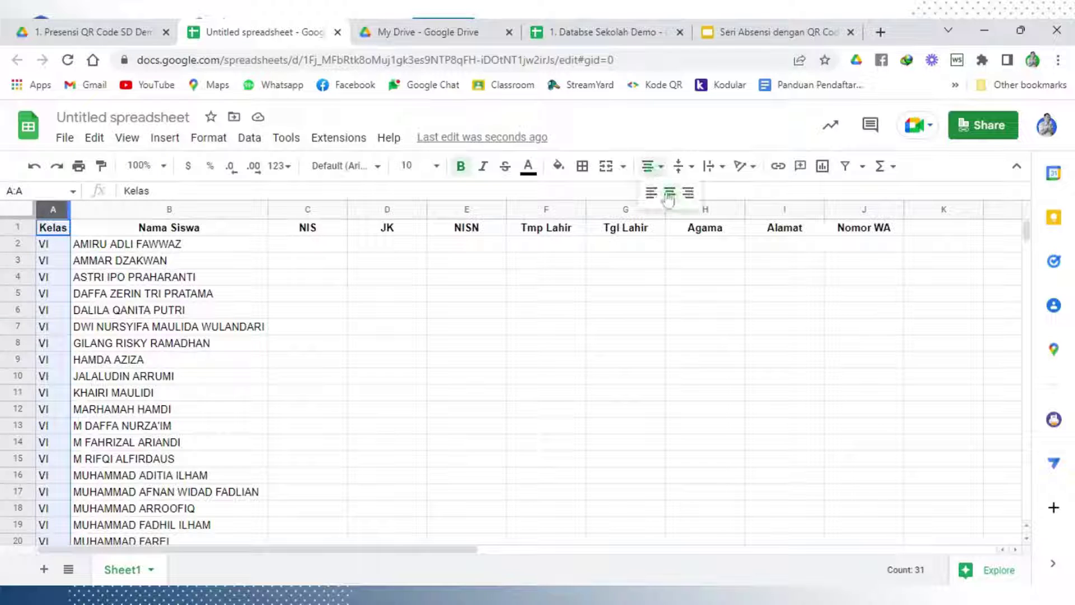
{"action": "left_click", "coordinate": [666, 197]}
{"action": "left_click", "coordinate": [468, 343]}
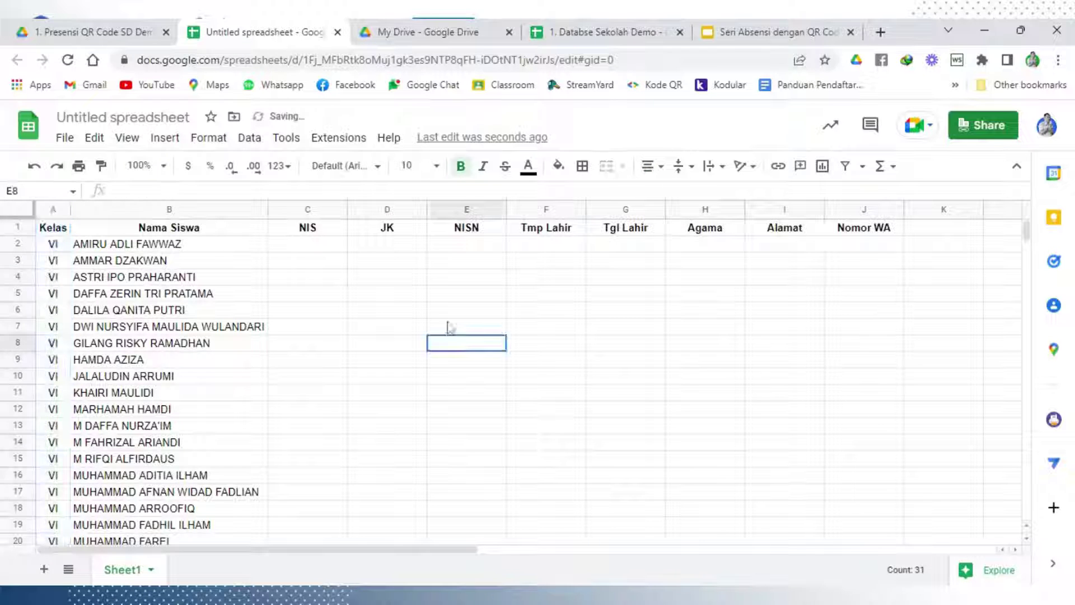
{"action": "left_click", "coordinate": [335, 247]}
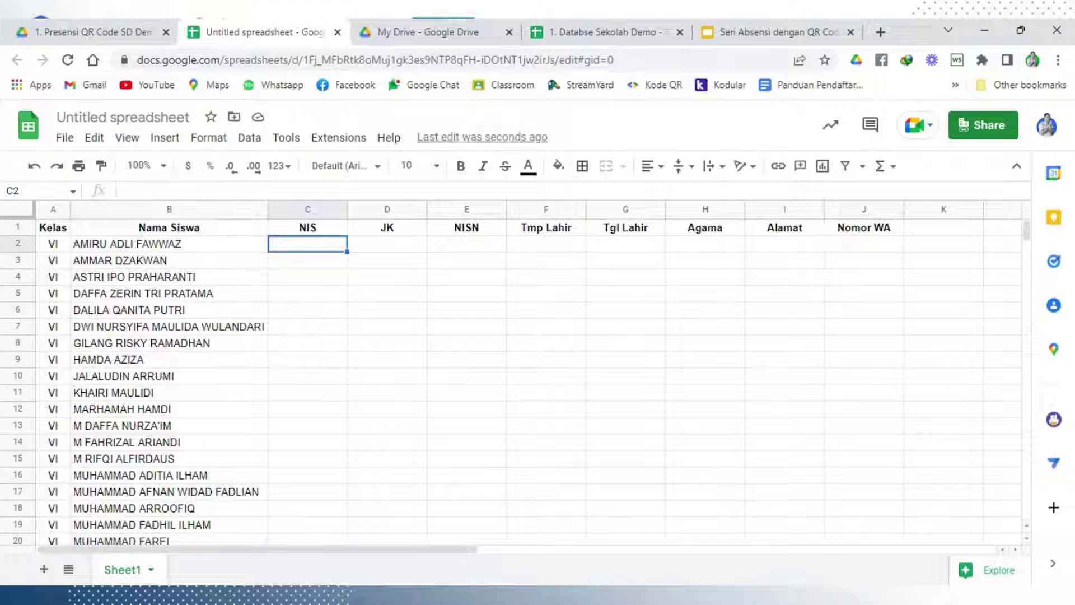
Enter NIS 11225 in C2 and 11226 in C3
{"action": "type", "text": "112"}
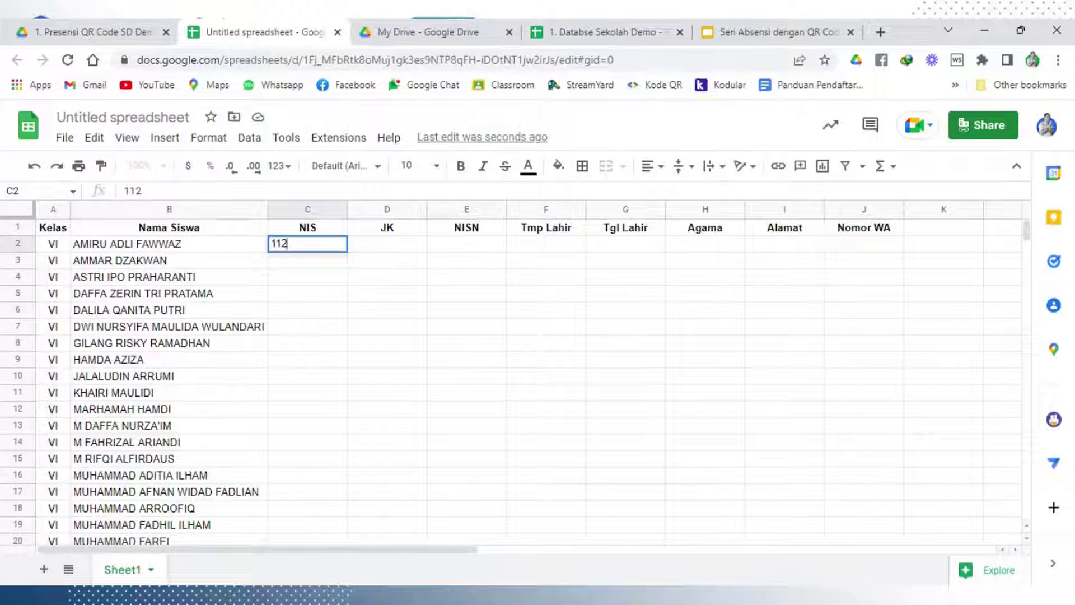
{"action": "type", "text": "25"}
{"action": "left_click", "coordinate": [307, 326]}
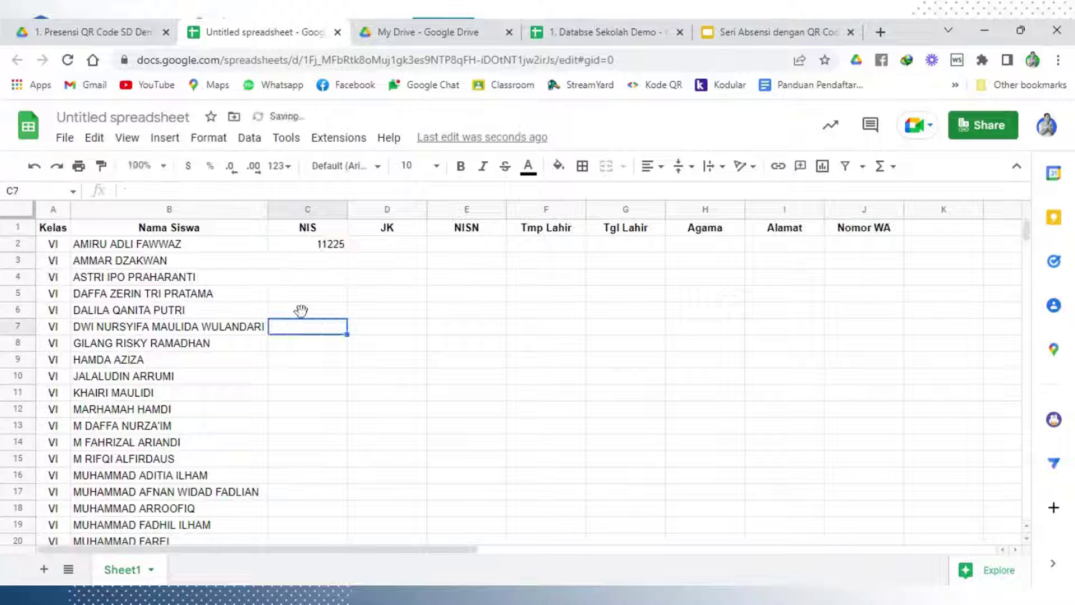
{"action": "left_click", "coordinate": [327, 246]}
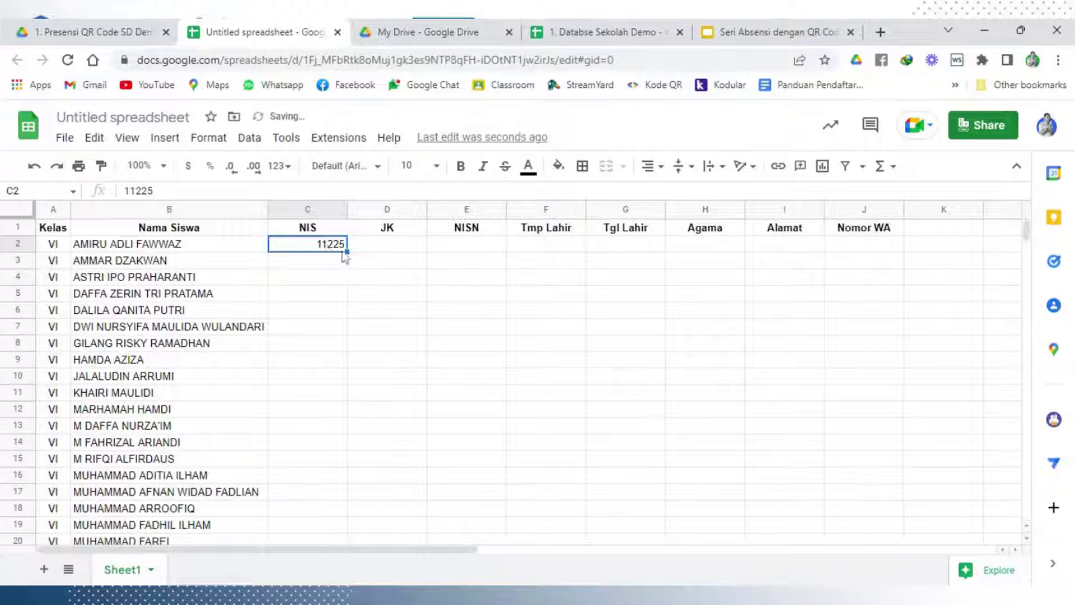
{"action": "double_click", "coordinate": [347, 252]}
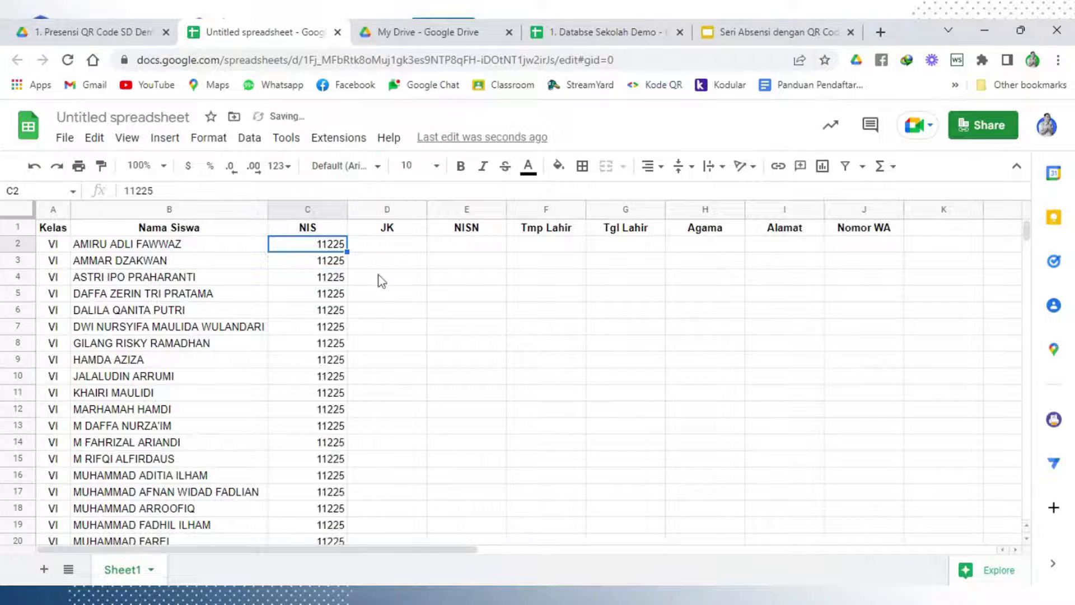
{"action": "scroll", "coordinate": [347, 331], "scroll_direction": "down", "scroll_amount": 2}
{"action": "scroll", "coordinate": [347, 332], "scroll_direction": "up", "scroll_amount": 3}
{"action": "key", "text": "ctrl+z"}
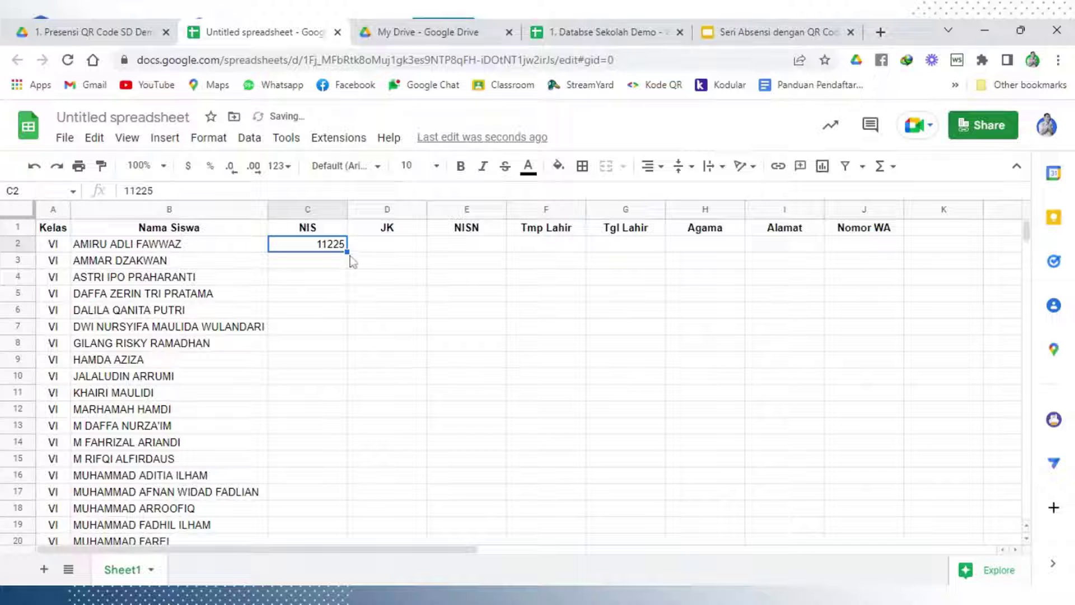
{"action": "left_click_drag", "start_coordinate": [348, 252], "coordinate": [360, 271]}
{"action": "left_click", "coordinate": [360, 271]}
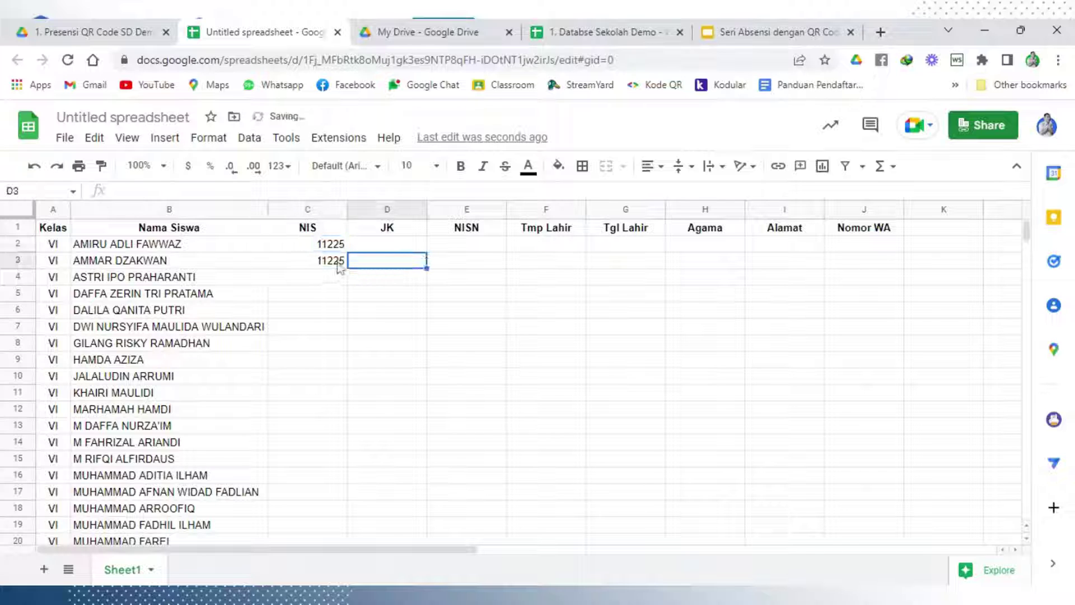
{"action": "double_click", "coordinate": [339, 265]}
{"action": "key", "text": "BackSpace"}
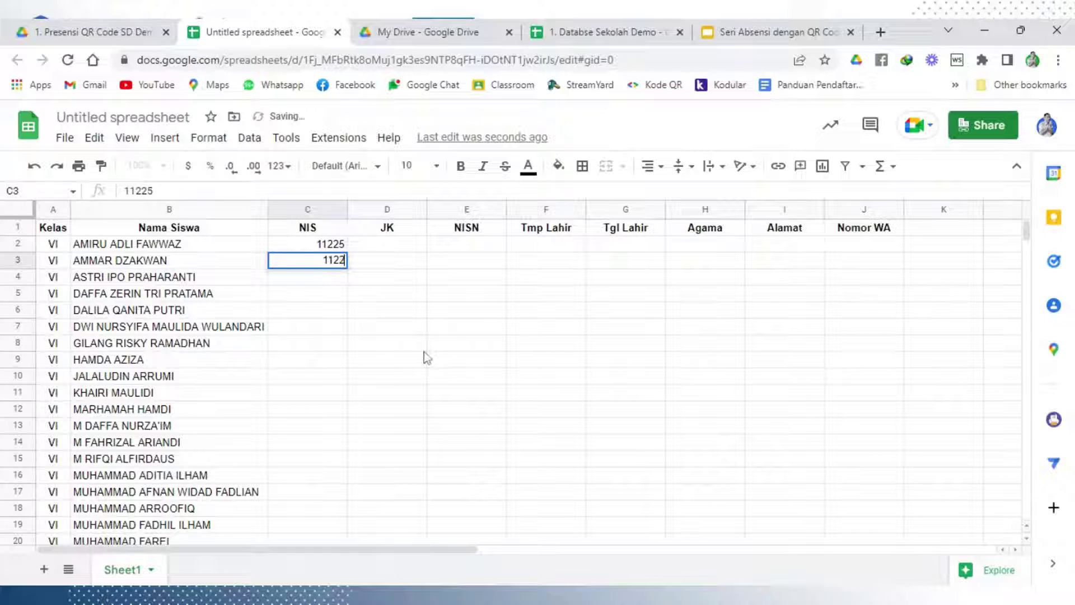
{"action": "type", "text": "6"}
{"action": "left_click", "coordinate": [406, 337]}
Continue the NIS sequence from 11225 down to every student row
{"action": "left_click", "coordinate": [328, 246]}
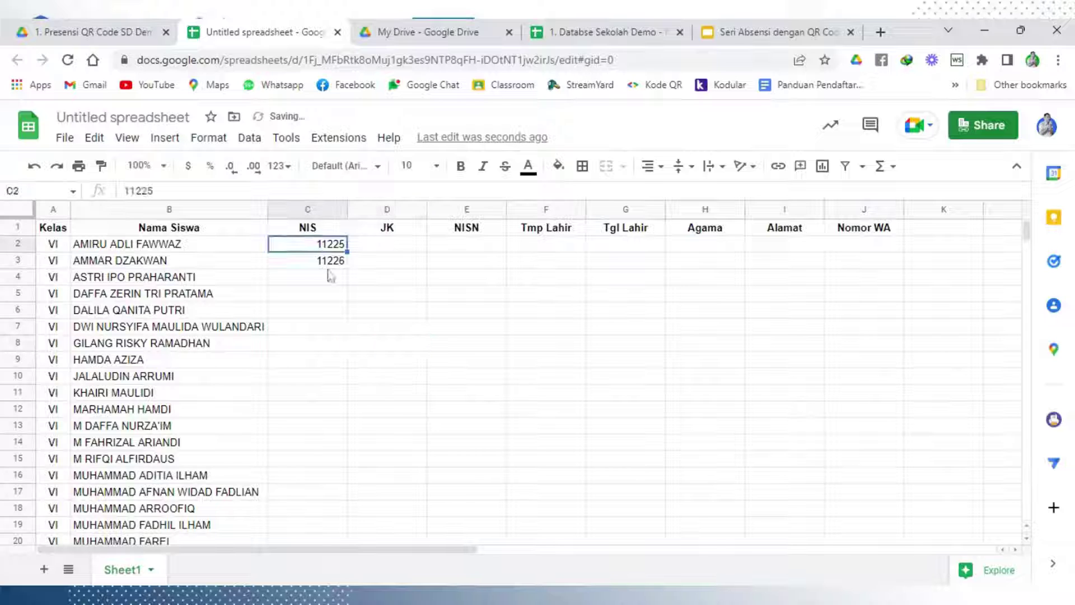
{"action": "left_click", "coordinate": [328, 267], "text": "shift"}
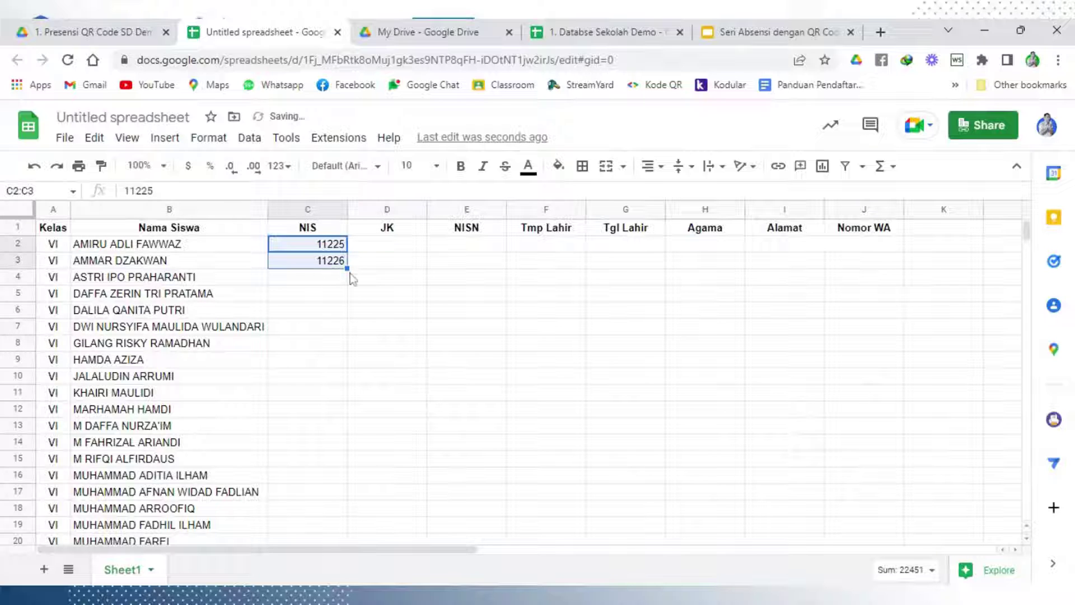
{"action": "double_click", "coordinate": [347, 268]}
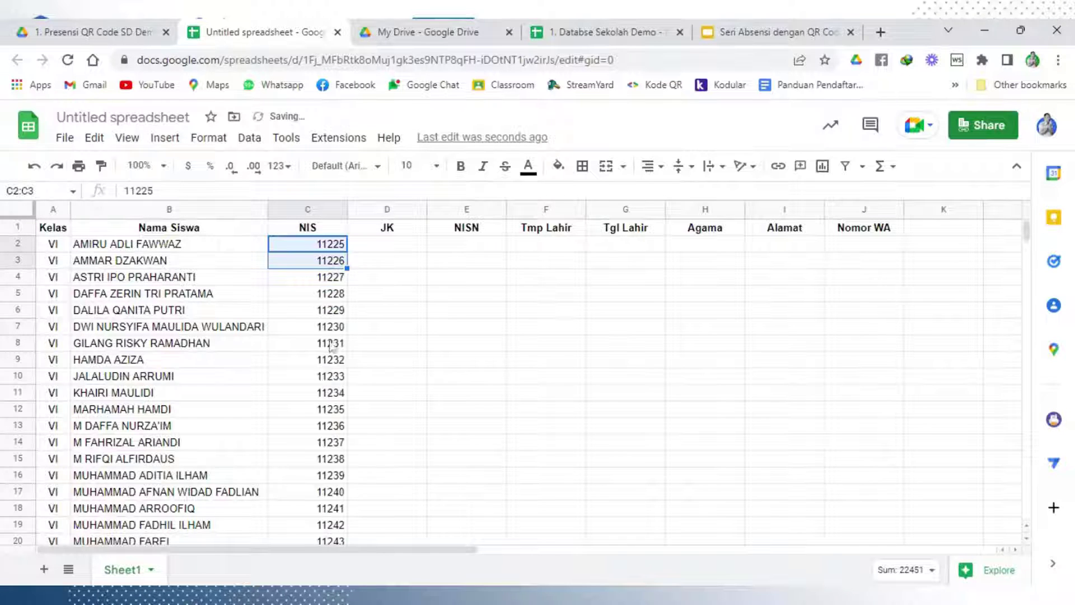
{"action": "scroll", "coordinate": [331, 347], "scroll_direction": "down", "scroll_amount": 7}
{"action": "scroll", "coordinate": [334, 380], "scroll_direction": "up", "scroll_amount": 7}
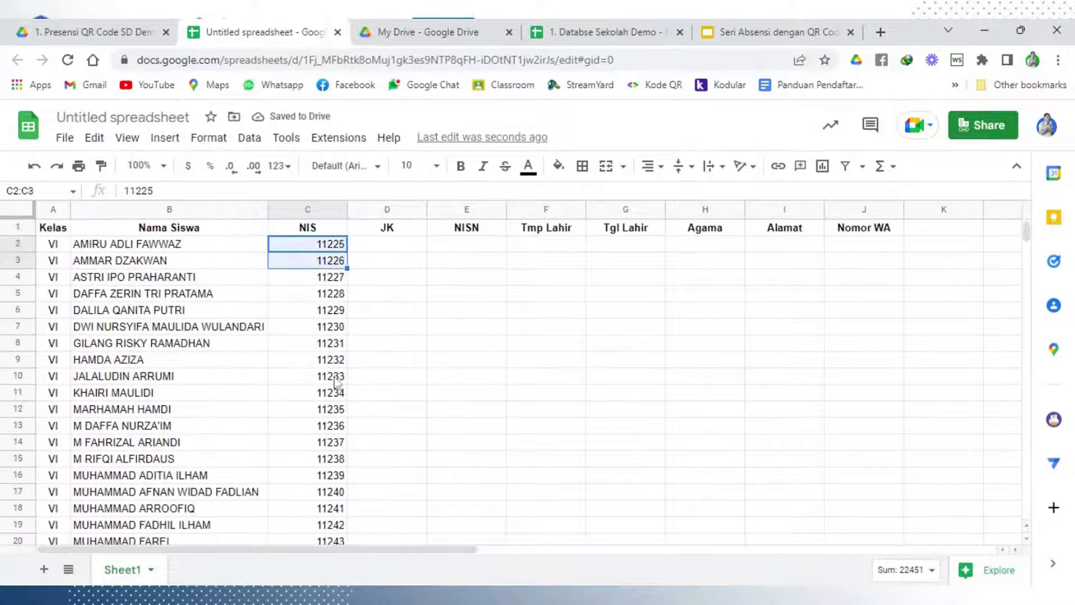
{"action": "scroll", "coordinate": [352, 358], "scroll_direction": "down", "scroll_amount": 2}
{"action": "scroll", "coordinate": [403, 319], "scroll_direction": "up", "scroll_amount": 2}
{"action": "left_click", "coordinate": [439, 295]}
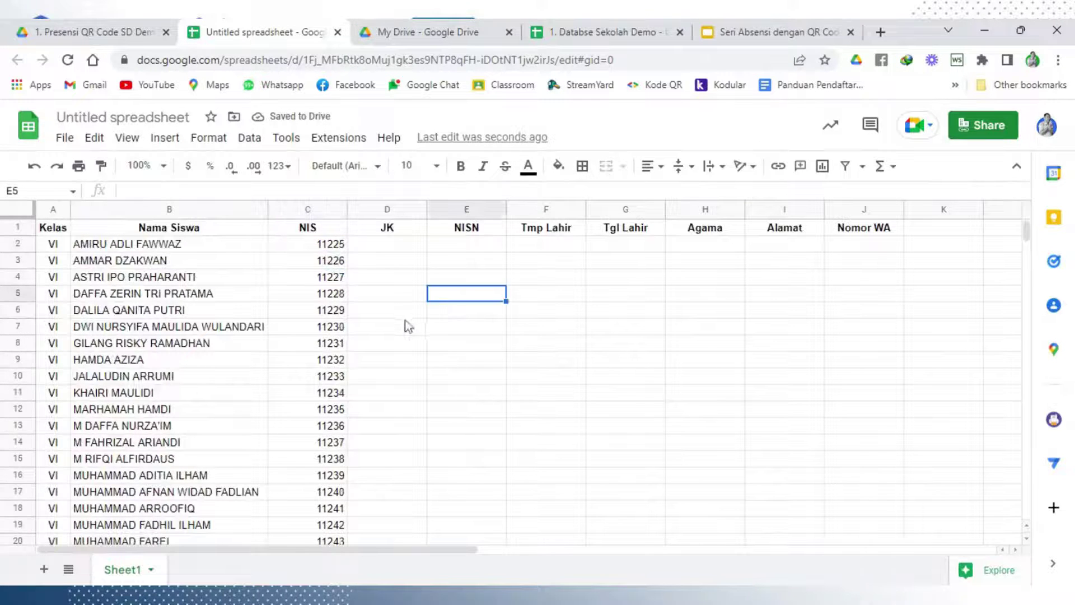
Centre the NIS column and narrow it to fit the numbers
{"action": "left_click", "coordinate": [305, 209]}
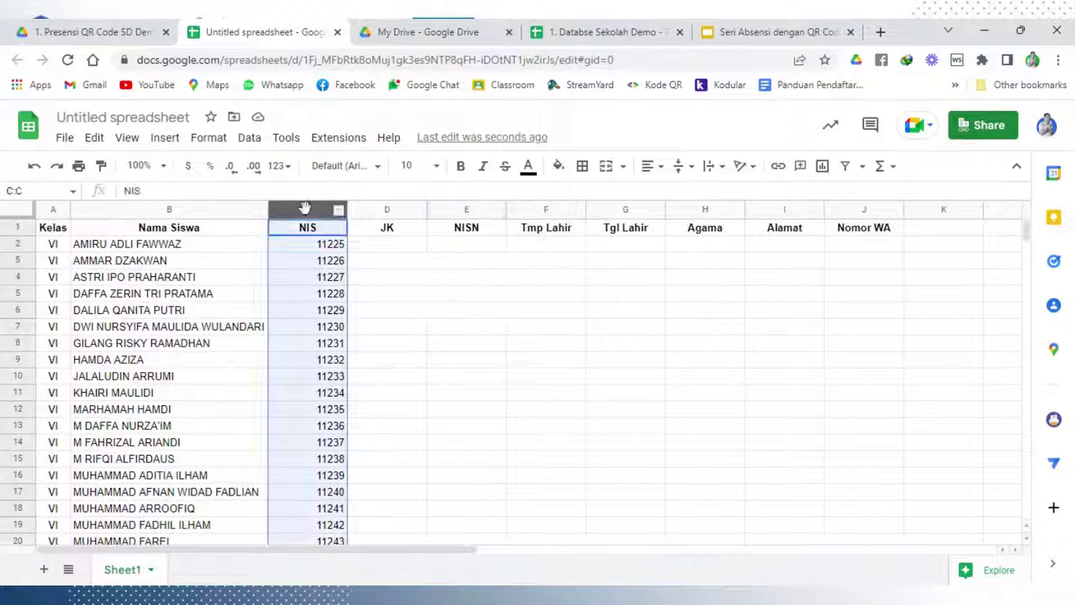
{"action": "left_click", "coordinate": [650, 165]}
{"action": "left_click", "coordinate": [666, 199]}
{"action": "left_click", "coordinate": [440, 275]}
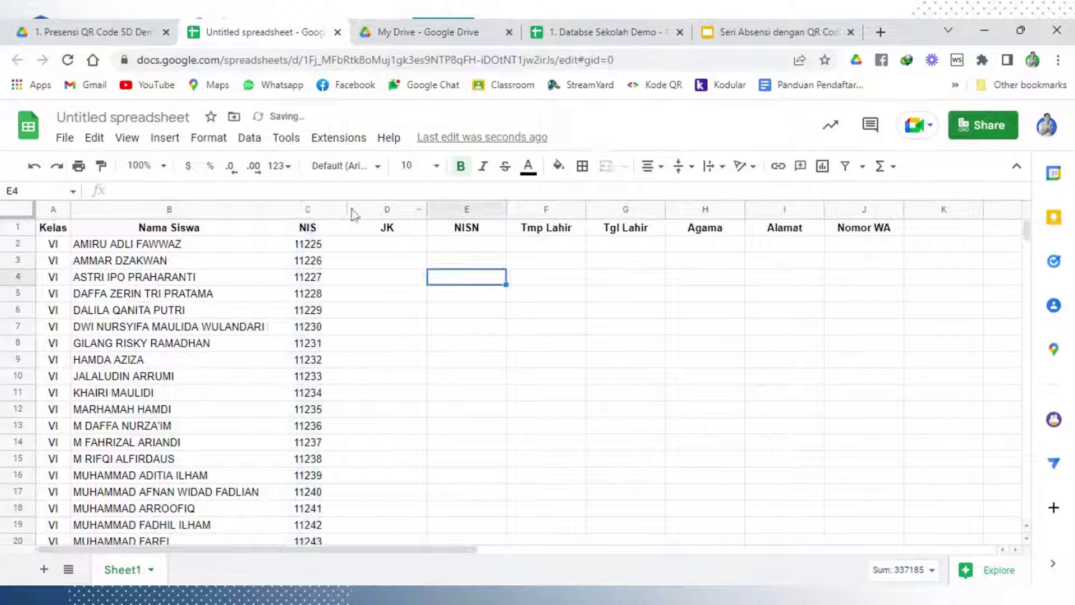
{"action": "left_click_drag", "start_coordinate": [346, 209], "coordinate": [313, 209]}
{"action": "left_click", "coordinate": [360, 347]}
Enter L, L, P, L for the first students under JK and narrow column D
{"action": "left_click", "coordinate": [340, 248]}
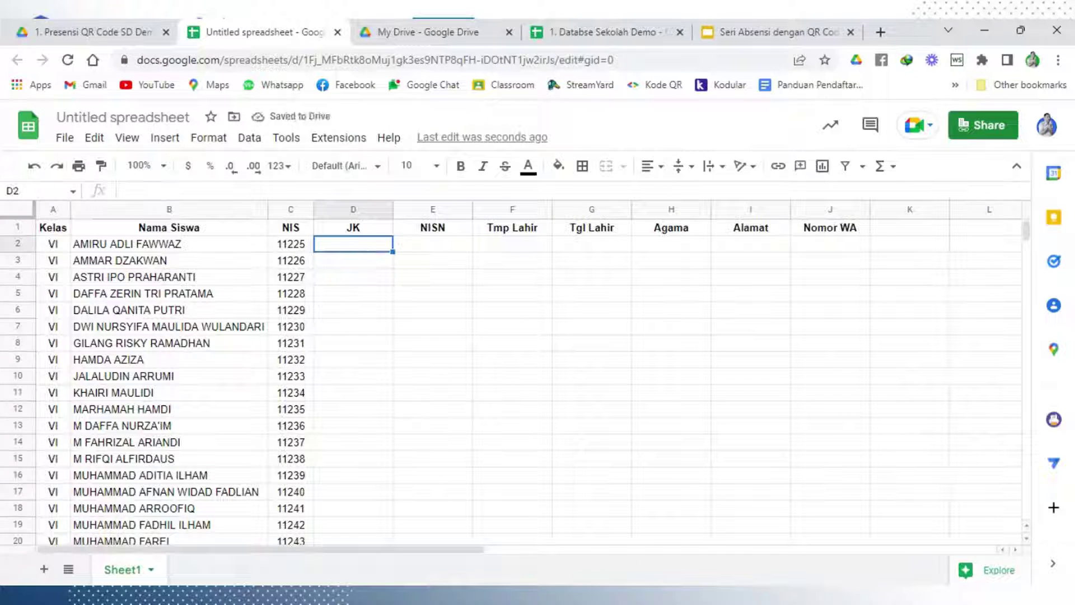
{"action": "type", "text": "L"}
{"action": "key", "text": "Return"}
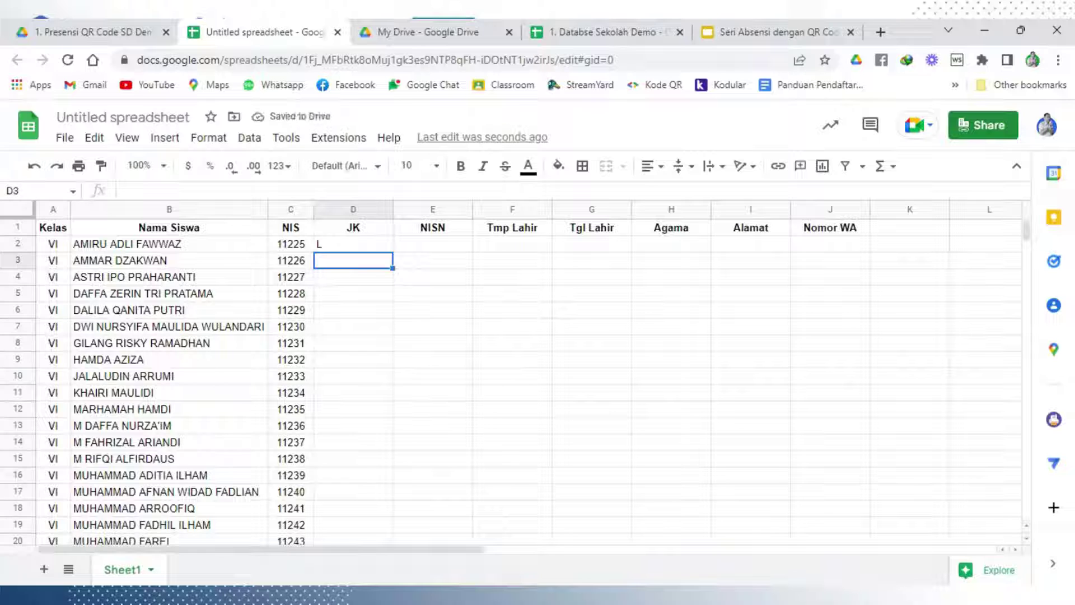
{"action": "type", "text": "L"}
{"action": "key", "text": "Return"}
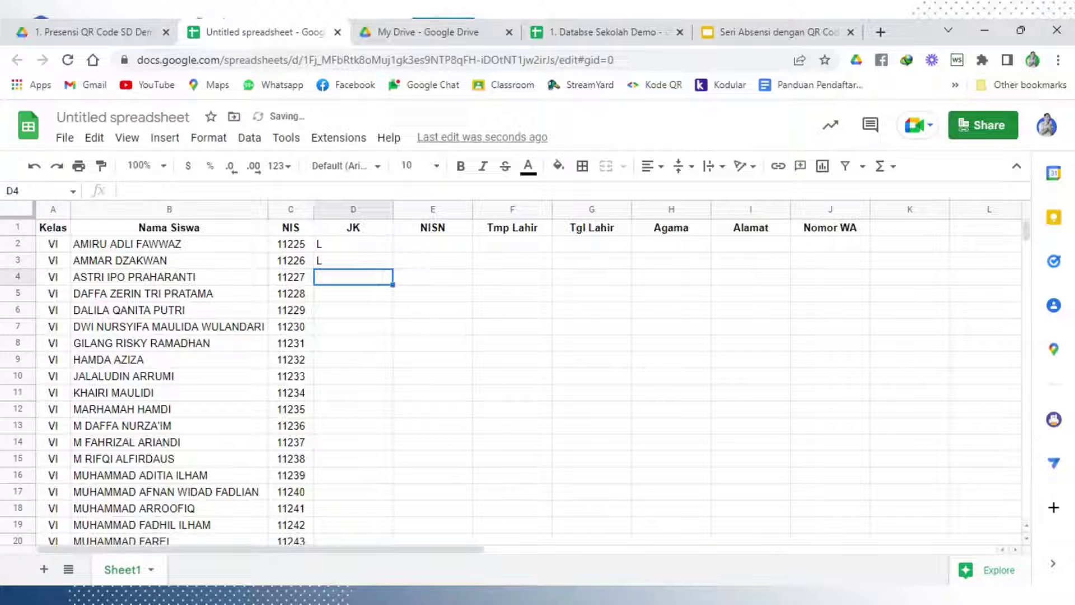
{"action": "type", "text": "P"}
{"action": "key", "text": "Return"}
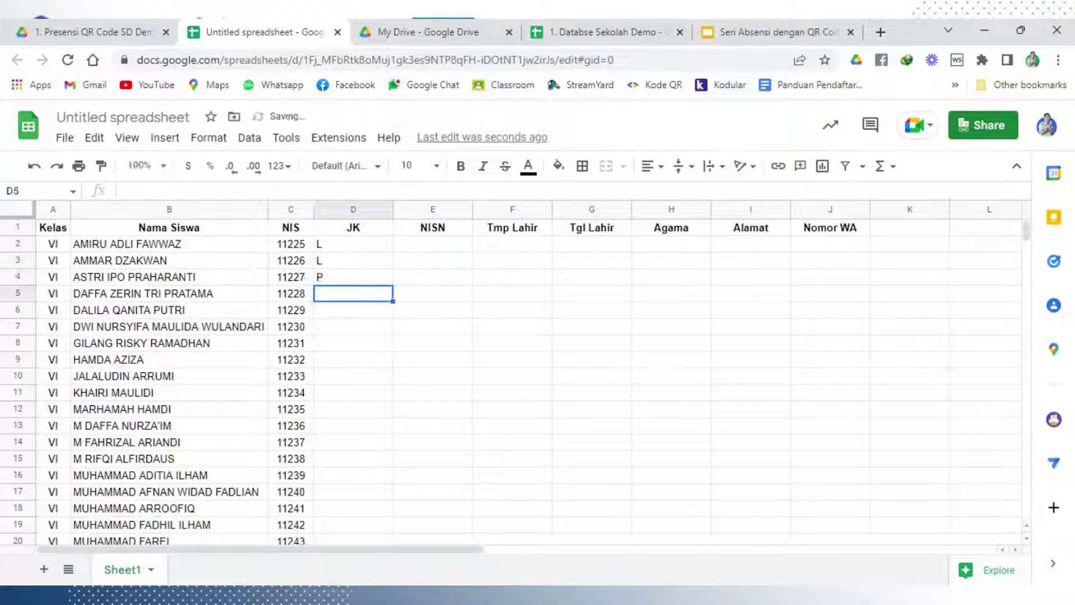
{"action": "type", "text": "L"}
{"action": "left_click", "coordinate": [352, 361]}
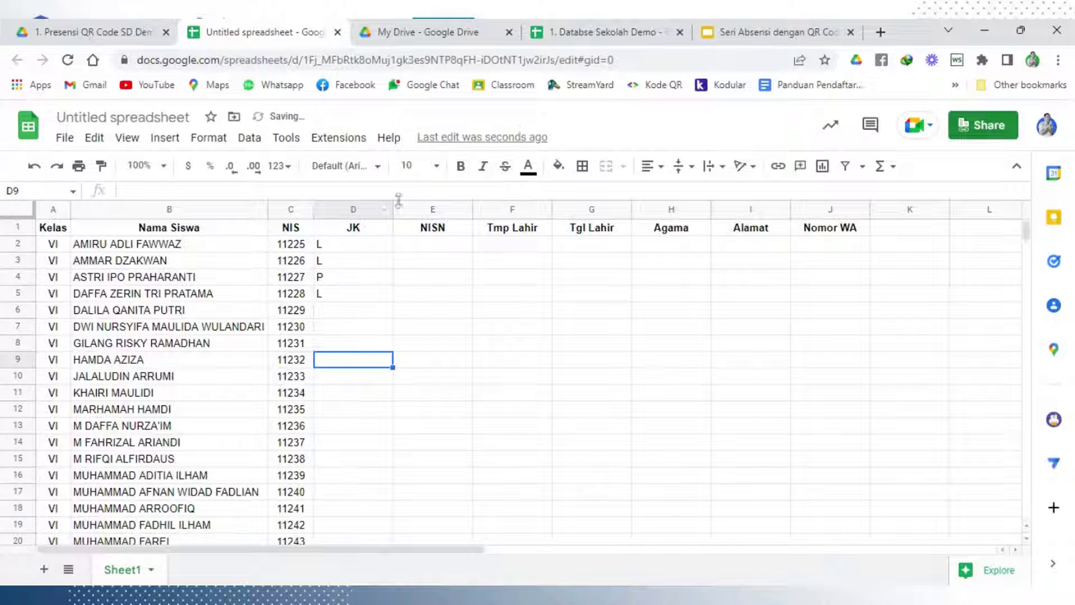
{"action": "left_click_drag", "start_coordinate": [392, 214], "coordinate": [334, 214]}
{"action": "left_click", "coordinate": [411, 293]}
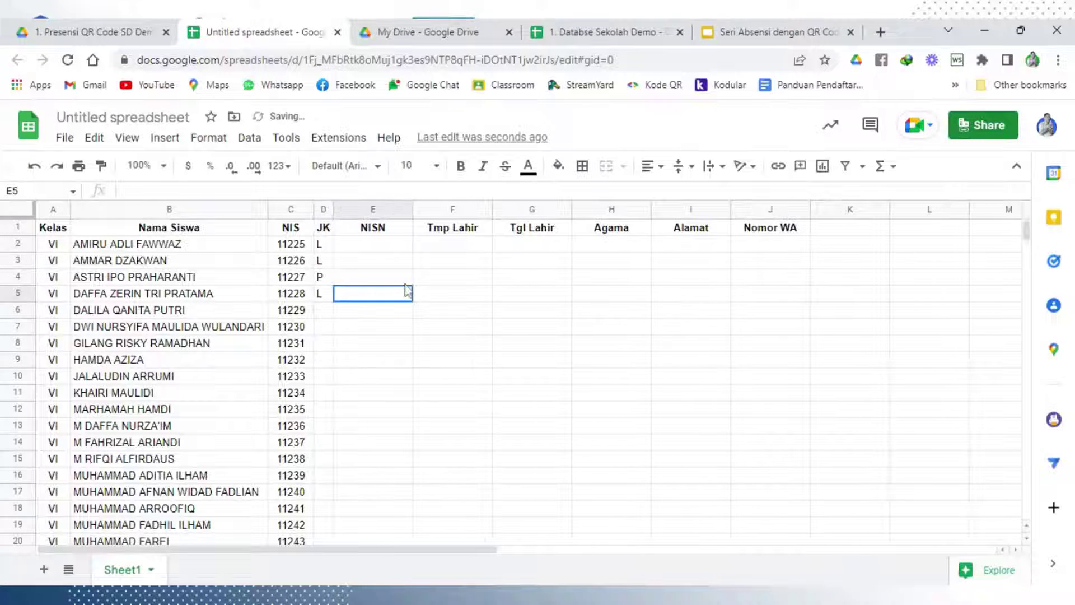
{"action": "left_click", "coordinate": [329, 246]}
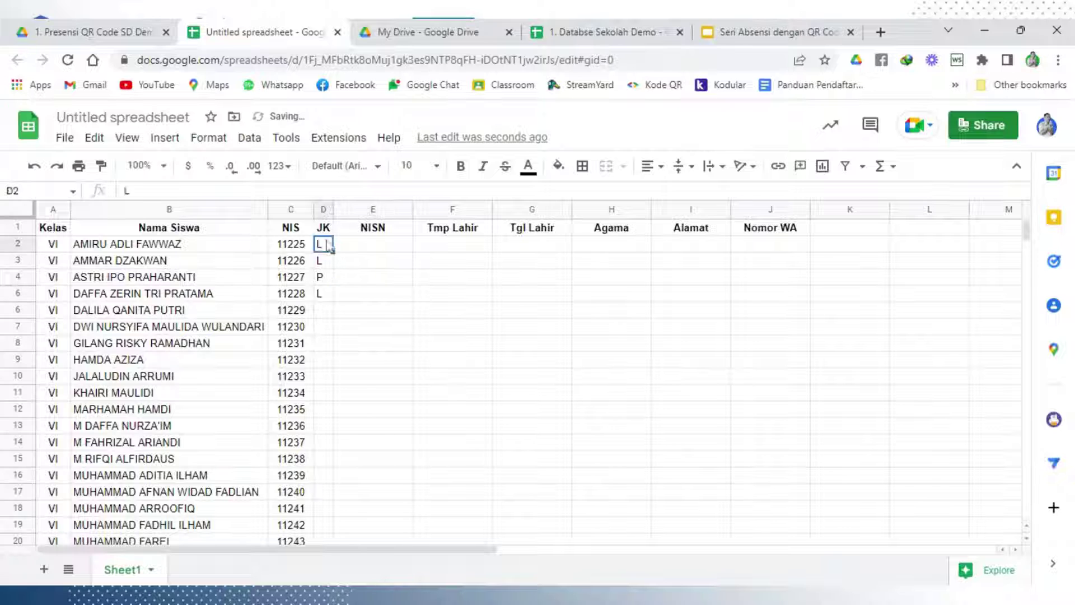
Add P, L, P for the next students, then fill the L/P pattern from D2:D8 down the JK column
{"action": "left_click", "coordinate": [325, 311]}
{"action": "type", "text": "P"}
{"action": "key", "text": "Return"}
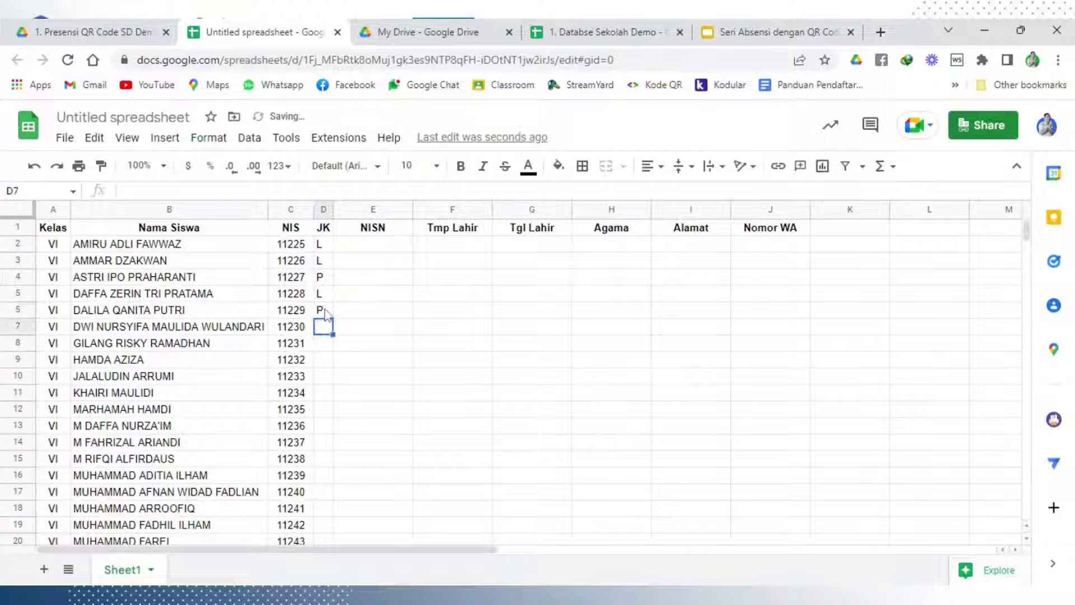
{"action": "type", "text": "L"}
{"action": "key", "text": "Return"}
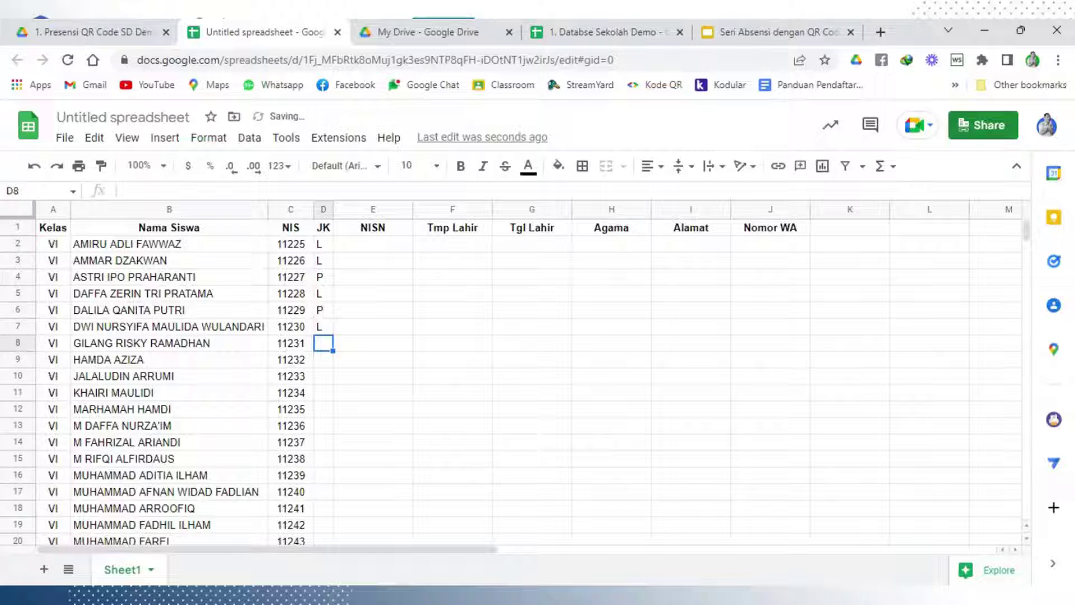
{"action": "type", "text": "P"}
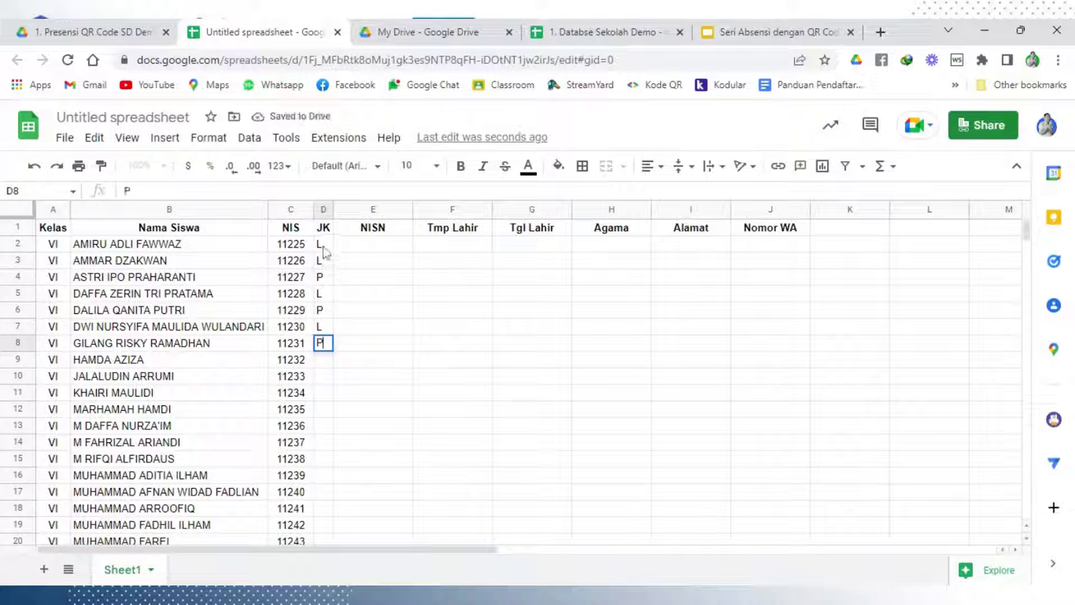
{"action": "left_click", "coordinate": [324, 246]}
{"action": "left_click", "coordinate": [323, 346], "text": "shift"}
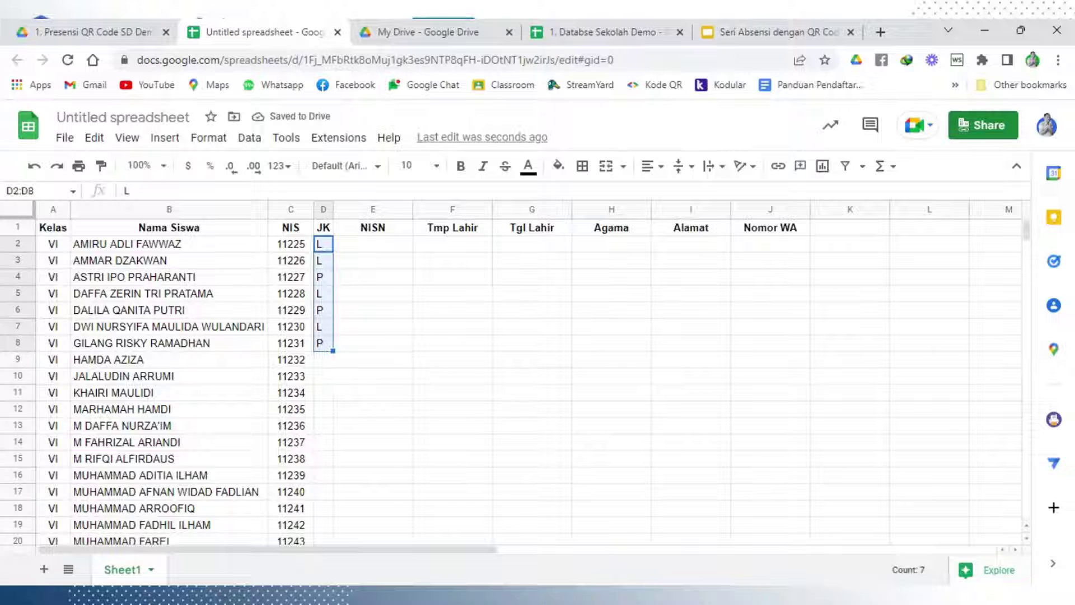
{"action": "double_click", "coordinate": [333, 351]}
{"action": "left_click", "coordinate": [363, 327]}
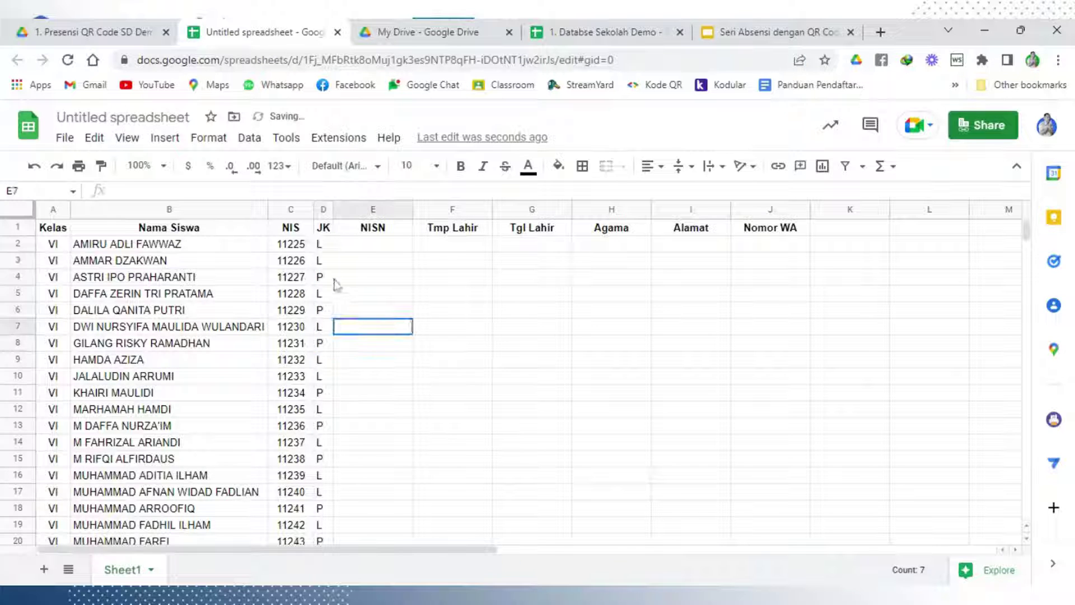
Centre-align all values in the JK column D
{"action": "left_click", "coordinate": [319, 210]}
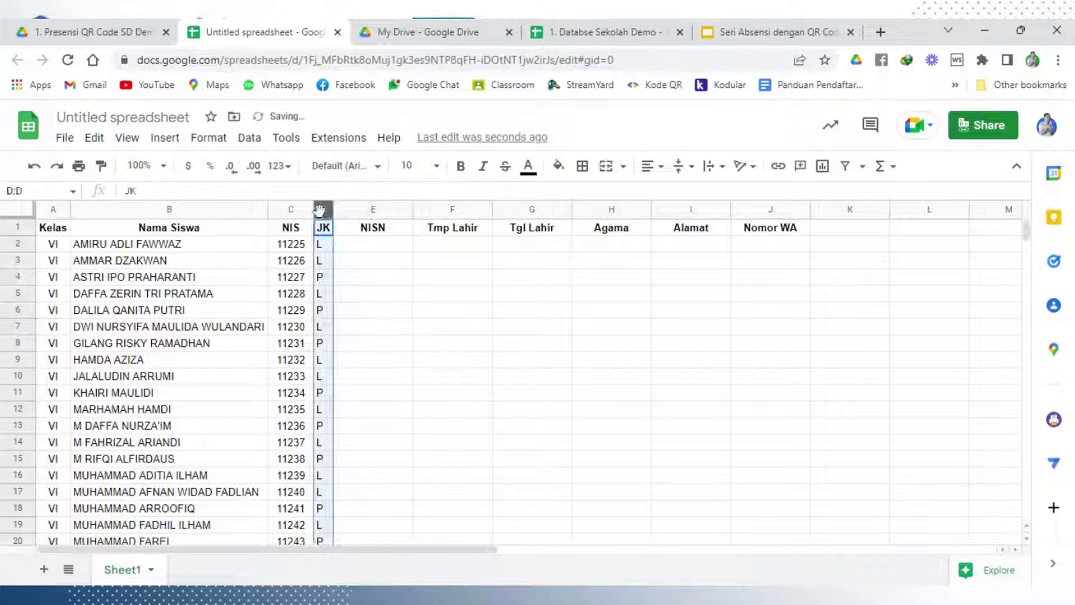
{"action": "left_click", "coordinate": [650, 166]}
{"action": "left_click", "coordinate": [668, 194]}
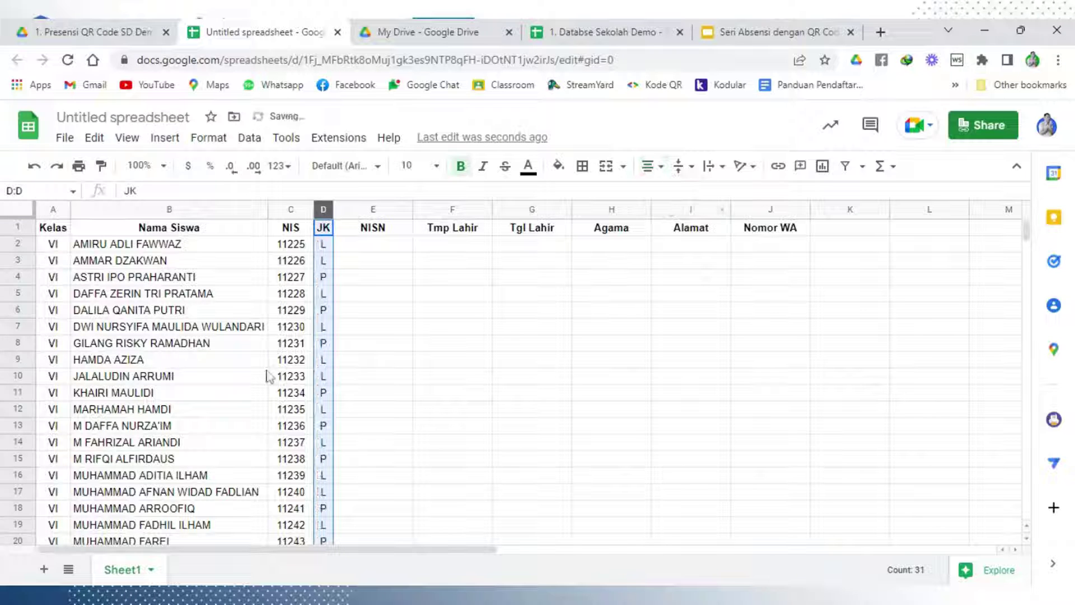
{"action": "left_click", "coordinate": [373, 350]}
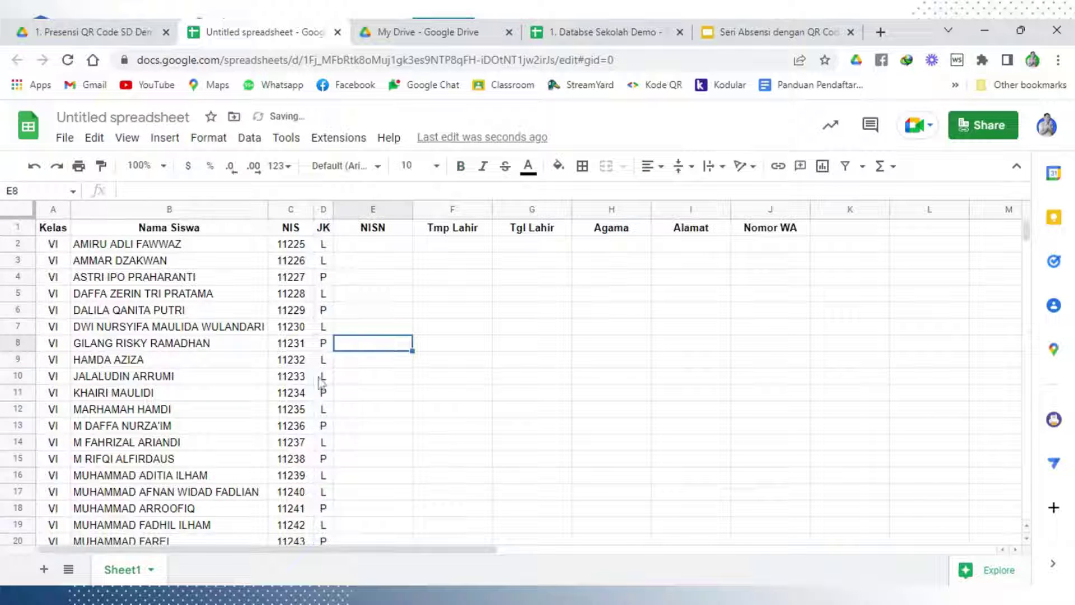
{"action": "scroll", "coordinate": [322, 392], "scroll_direction": "down", "scroll_amount": 4}
{"action": "scroll", "coordinate": [324, 404], "scroll_direction": "up", "scroll_amount": 4}
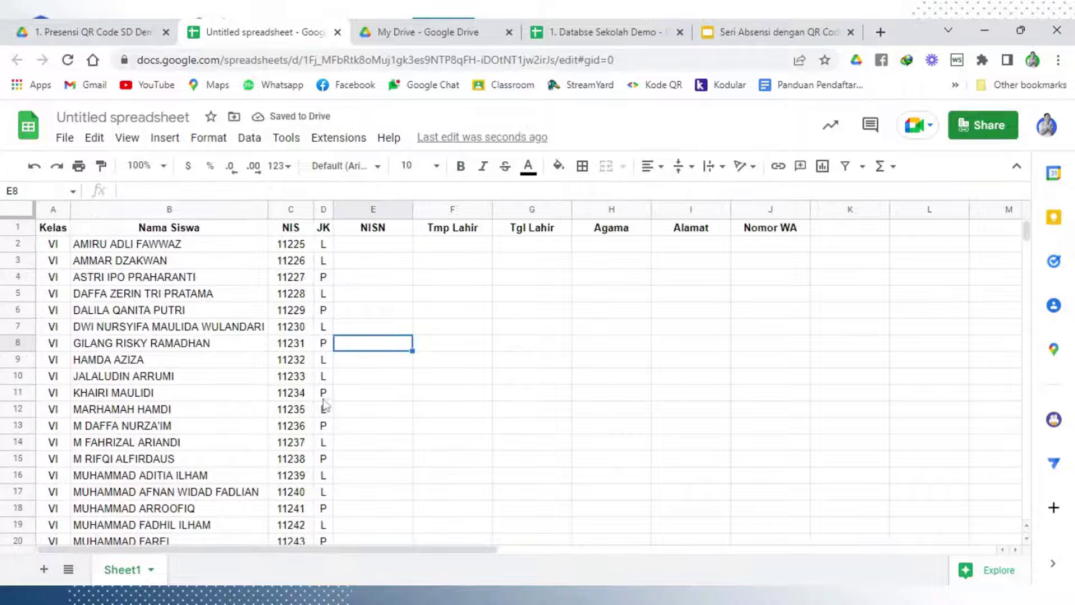
{"action": "left_click", "coordinate": [360, 311]}
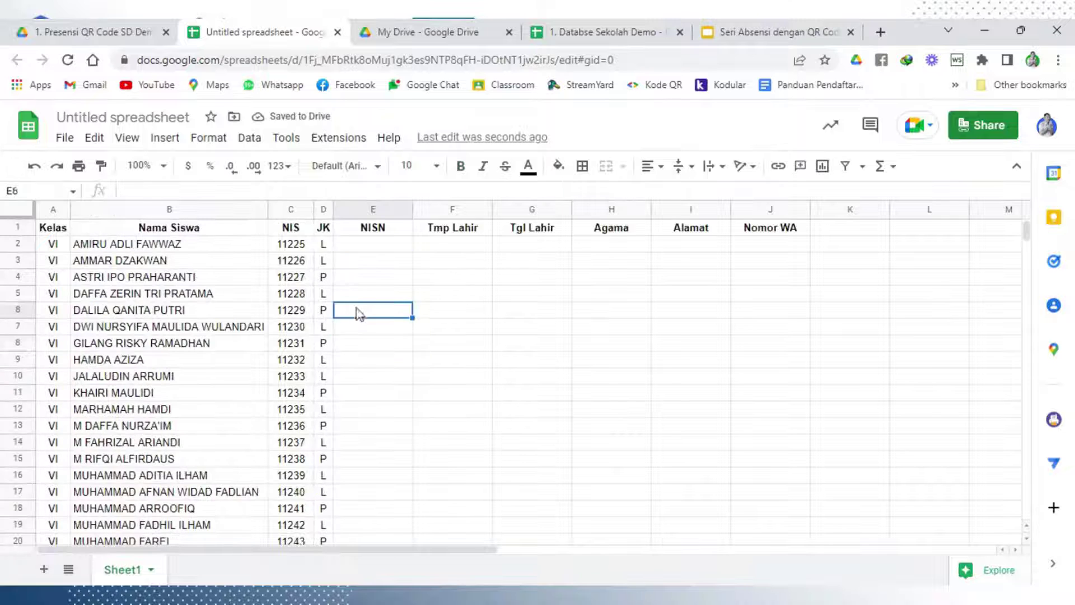
{"action": "left_click", "coordinate": [359, 247]}
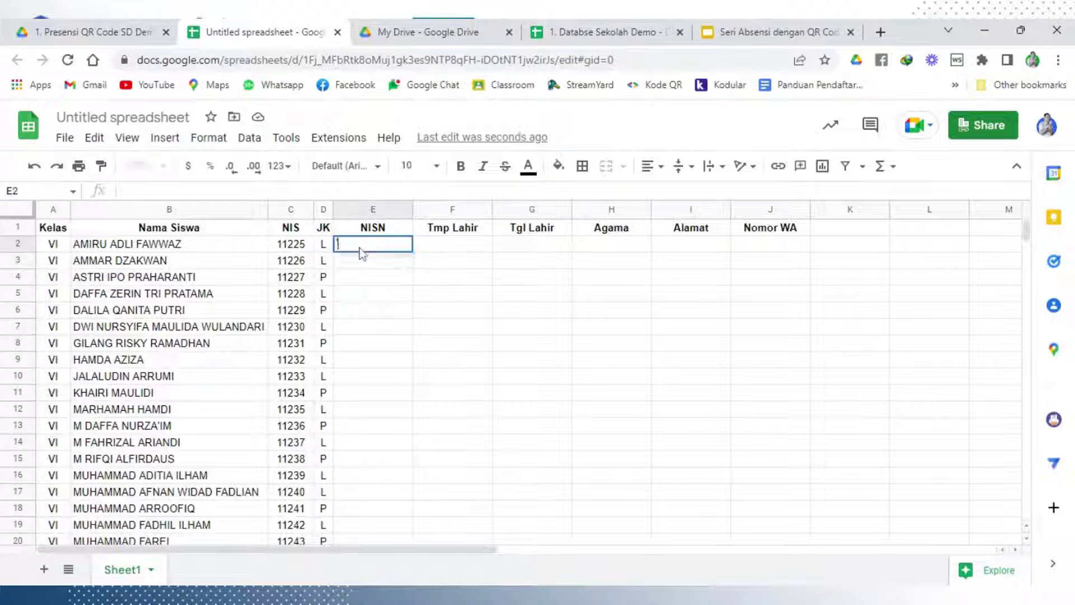
{"action": "type", "text": "'01"}
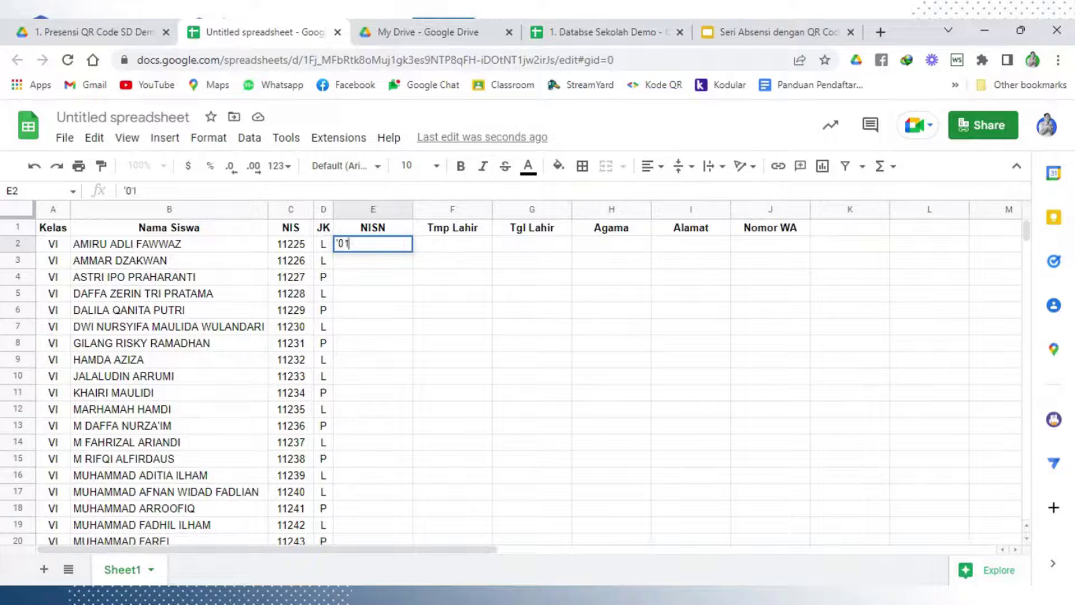
{"action": "type", "text": "42512"}
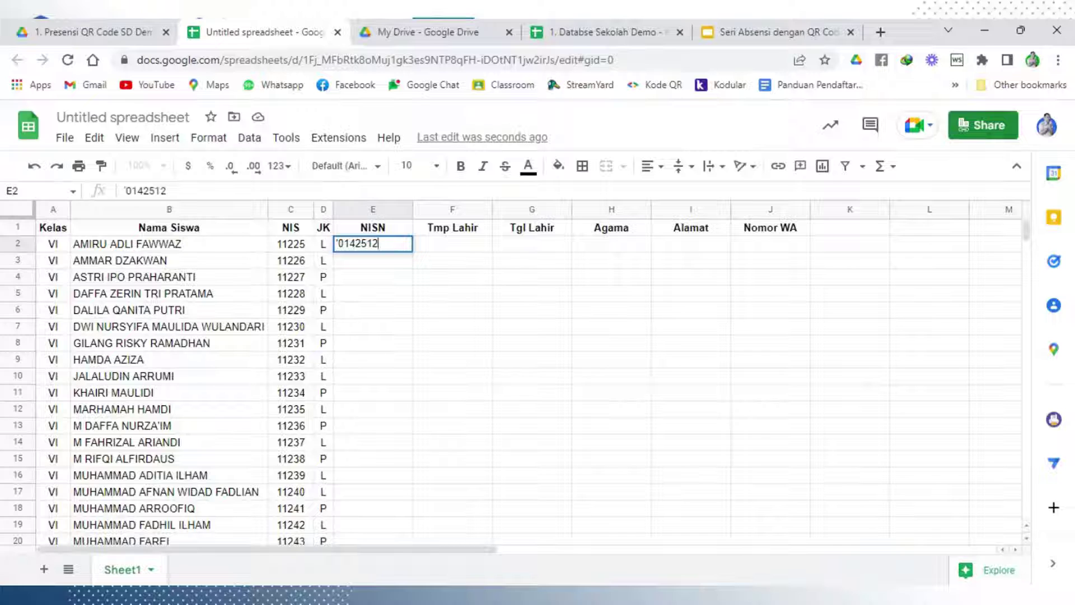
{"action": "type", "text": "1102"}
{"action": "key", "text": "Left"}
{"action": "key", "text": "Left"}
{"action": "key", "text": "Left"}
{"action": "key", "text": "Left"}
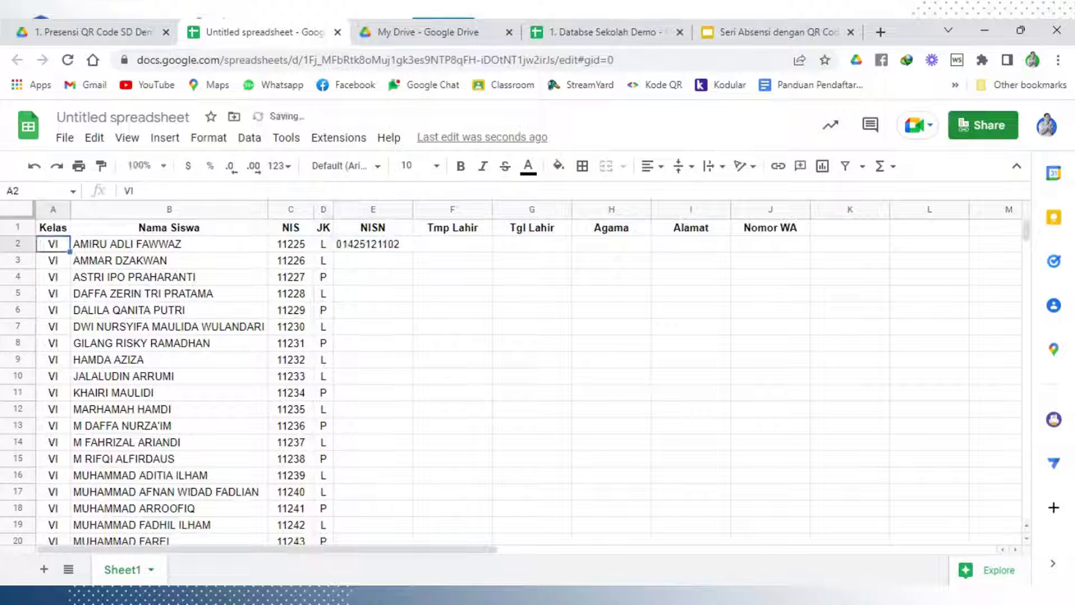
{"action": "key", "text": "Right"}
{"action": "key", "text": "Right"}
{"action": "key", "text": "Right"}
{"action": "key", "text": "Right"}
{"action": "double_click", "coordinate": [338, 243]}
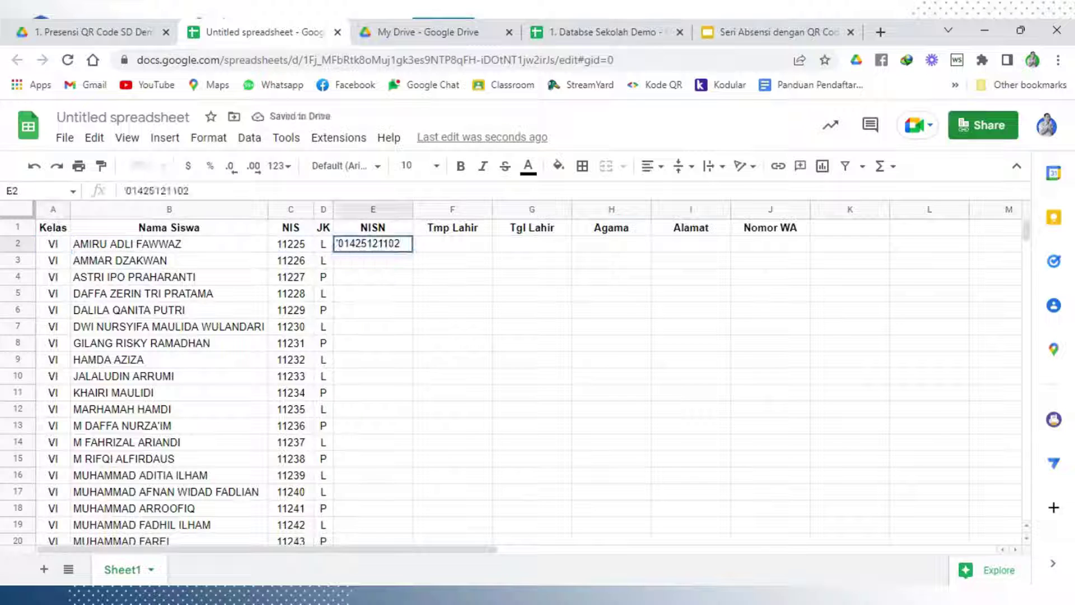
{"action": "key", "text": "Right"}
{"action": "key", "text": "Right"}
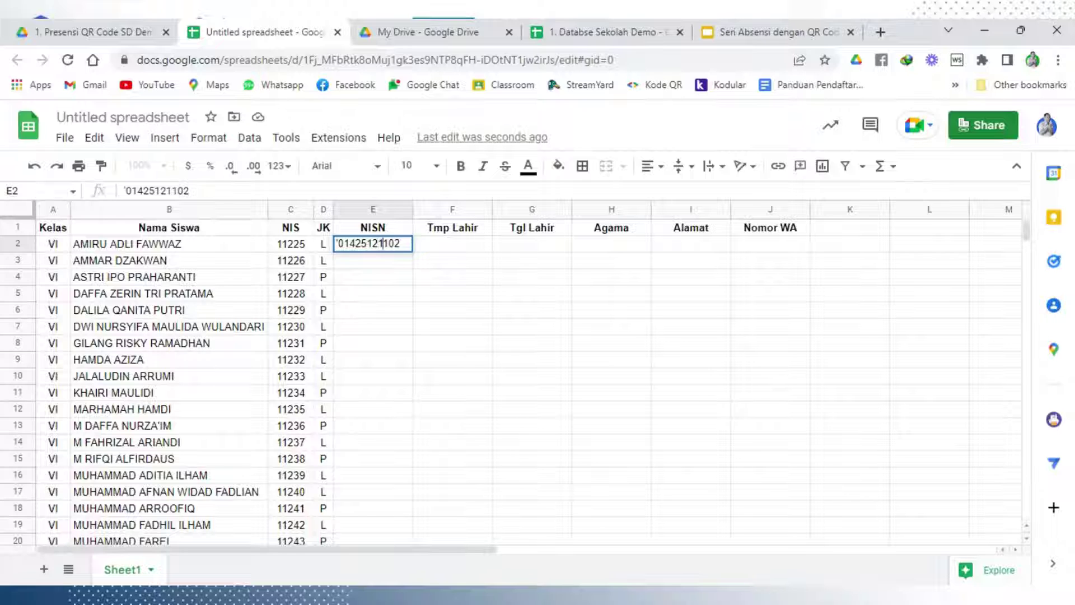
{"action": "key", "text": "Right"}
{"action": "key", "text": "Return"}
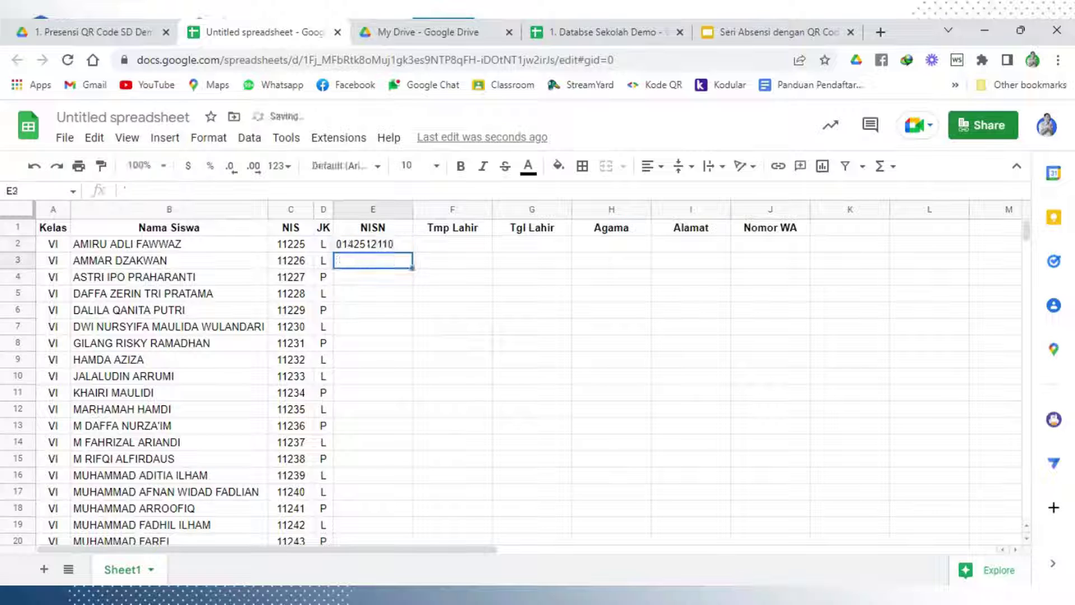
{"action": "left_click", "coordinate": [396, 250]}
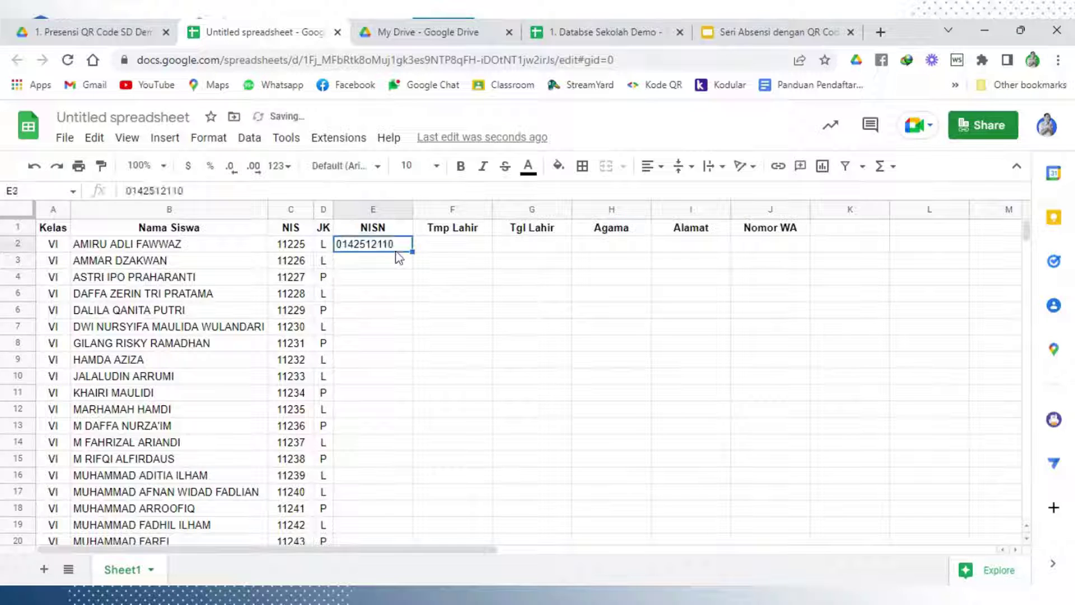
{"action": "key", "text": "ctrl+c"}
{"action": "left_click", "coordinate": [400, 268]}
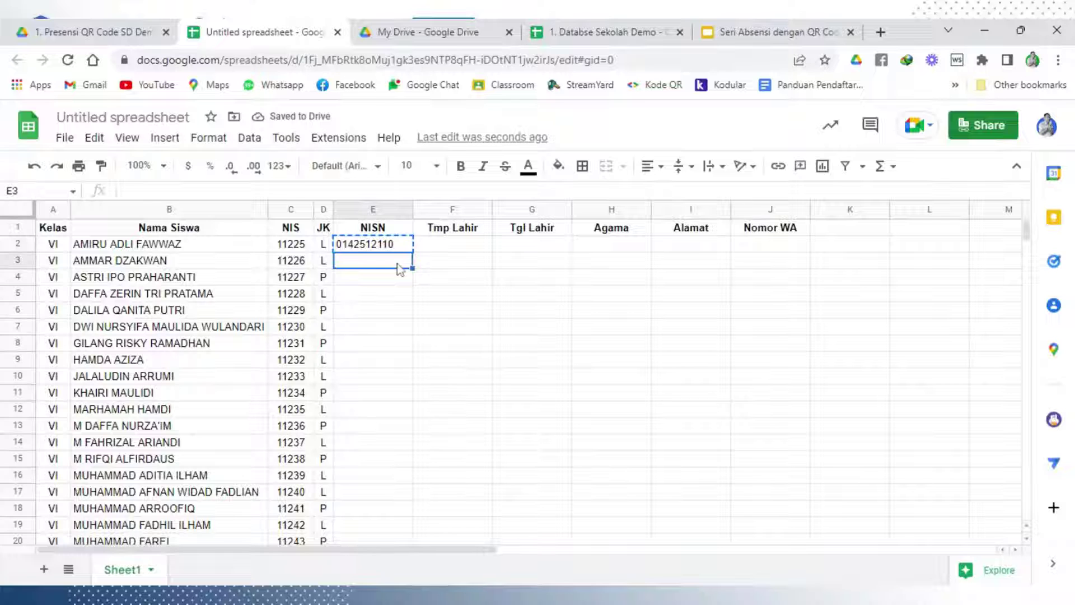
{"action": "key", "text": "ctrl+v"}
{"action": "double_click", "coordinate": [402, 267]}
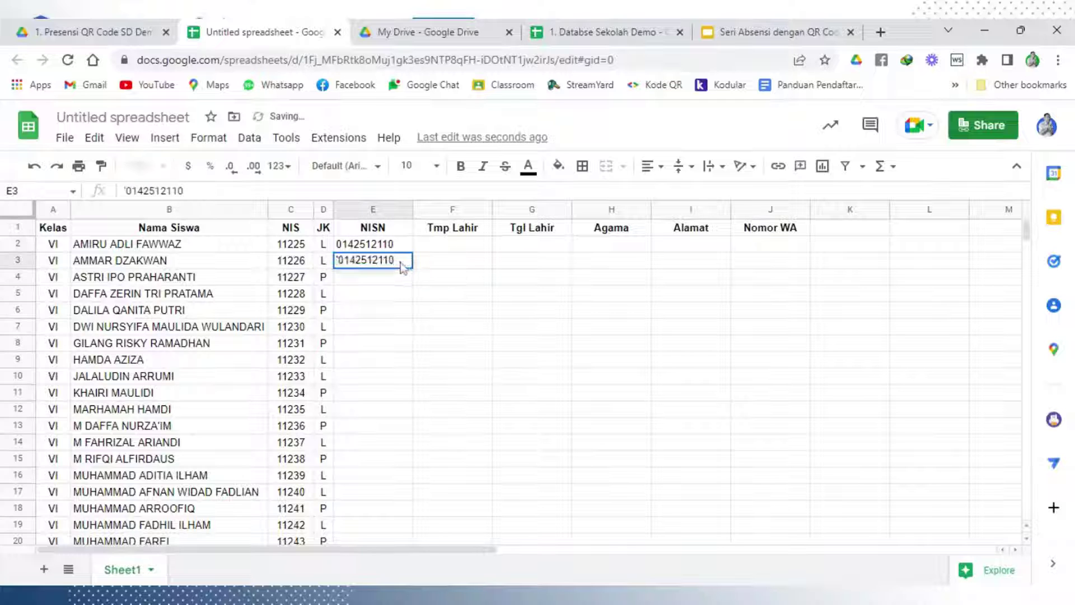
{"action": "key", "text": "BackSpace"}
{"action": "type", "text": "1"}
{"action": "left_click", "coordinate": [417, 312]}
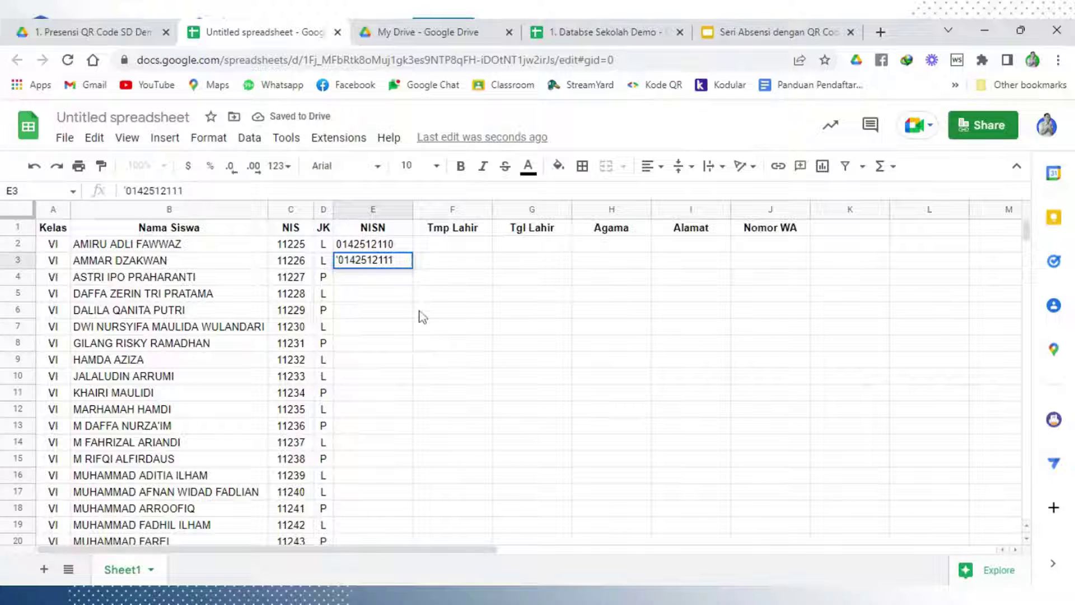
{"action": "left_click", "coordinate": [391, 248]}
{"action": "left_click", "coordinate": [392, 262], "text": "shift"}
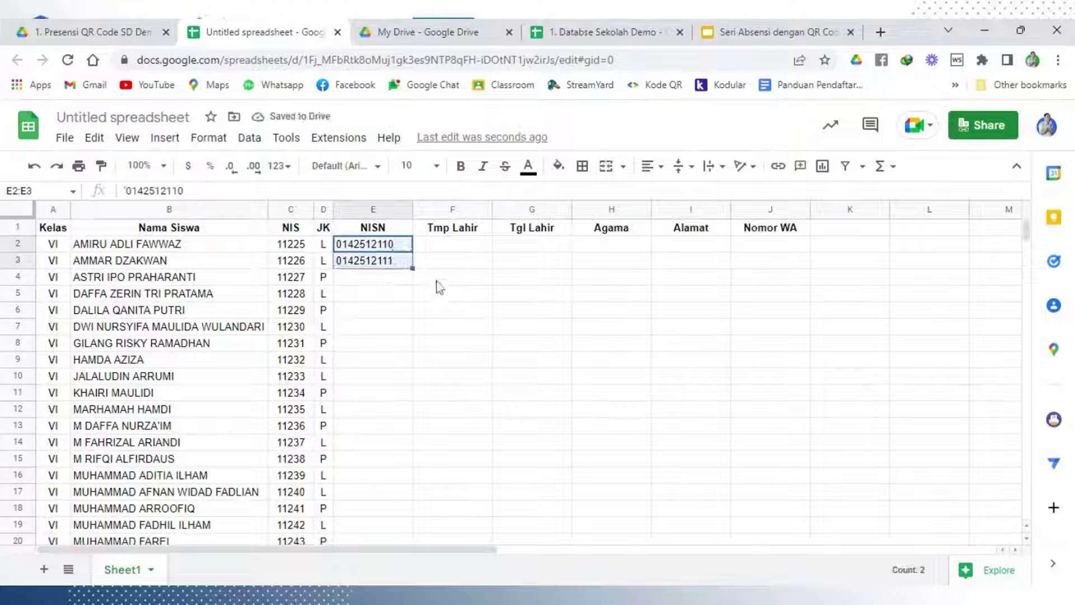
{"action": "double_click", "coordinate": [412, 268]}
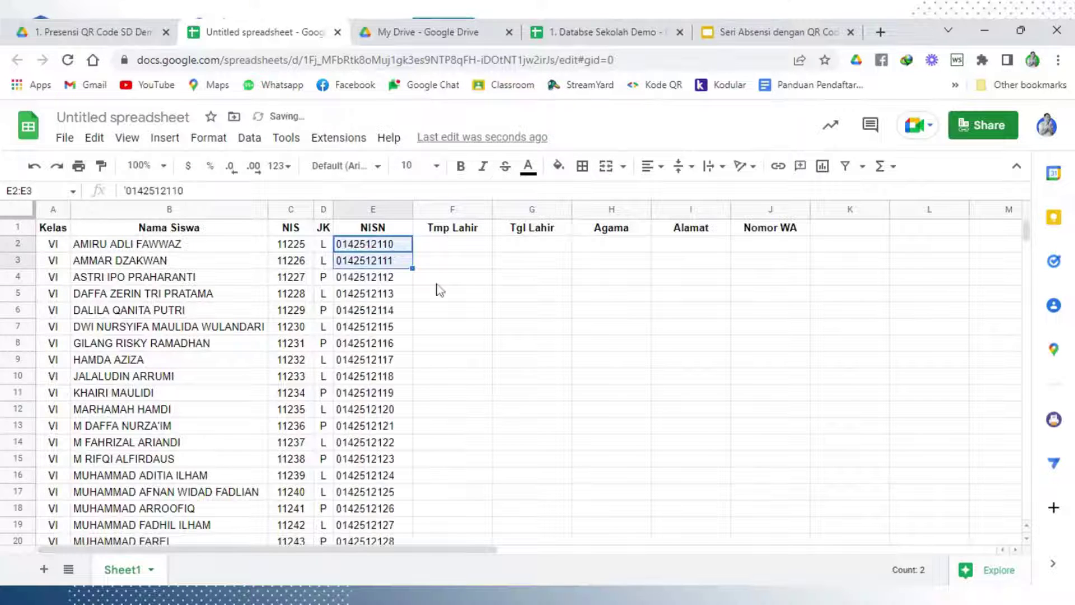
{"action": "left_click", "coordinate": [440, 280]}
Auto-fit the NISN column width to its numbers
{"action": "scroll", "coordinate": [400, 364], "scroll_direction": "down", "scroll_amount": 2}
{"action": "scroll", "coordinate": [395, 376], "scroll_direction": "down", "scroll_amount": 6}
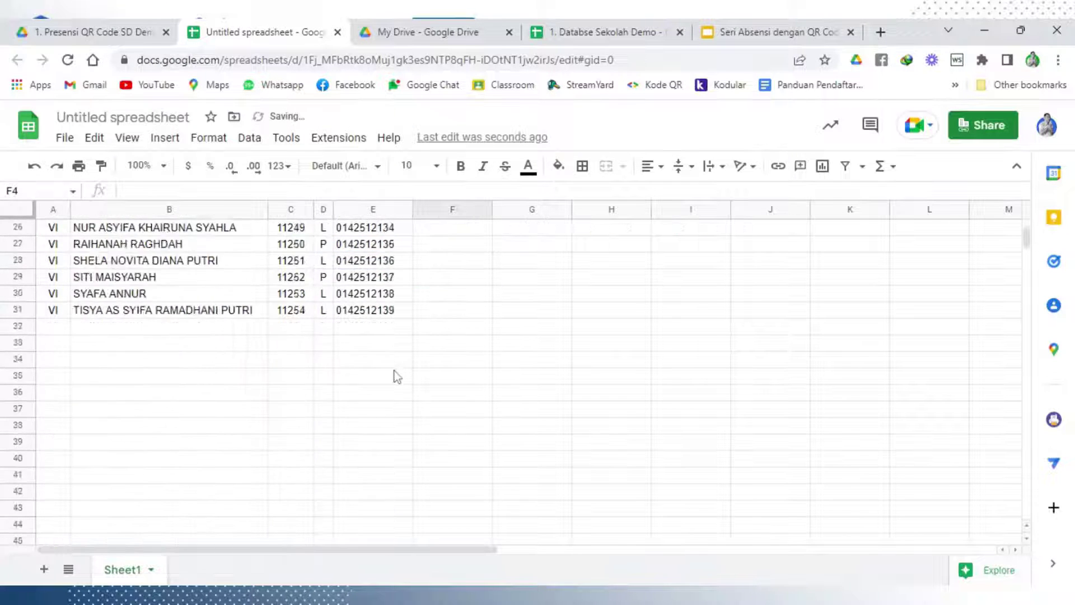
{"action": "scroll", "coordinate": [396, 375], "scroll_direction": "up", "scroll_amount": 8}
{"action": "scroll", "coordinate": [397, 376], "scroll_direction": "up", "scroll_amount": 1}
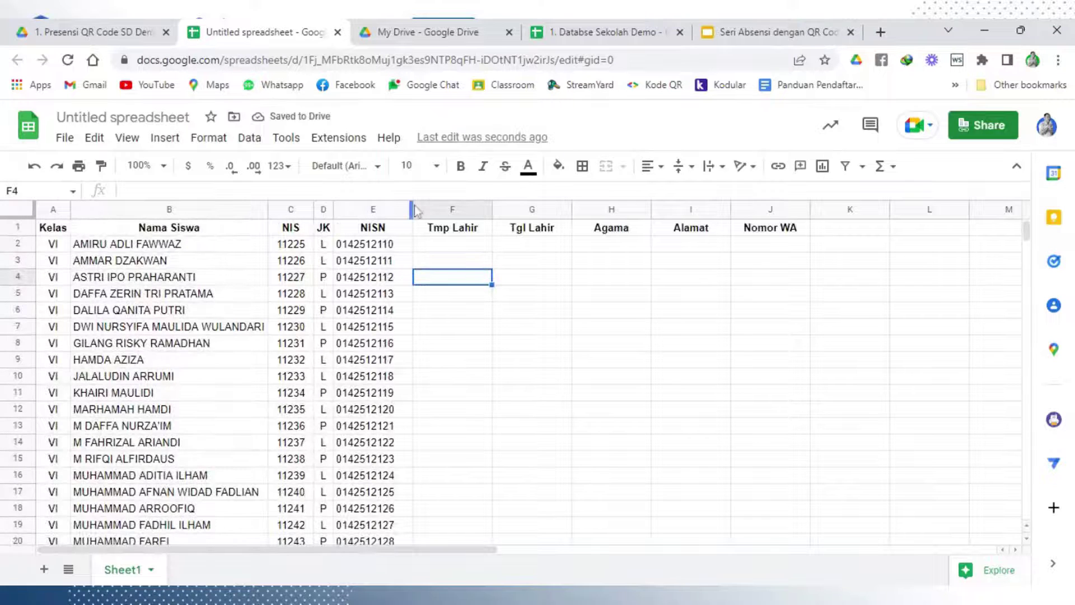
{"action": "left_click", "coordinate": [408, 209]}
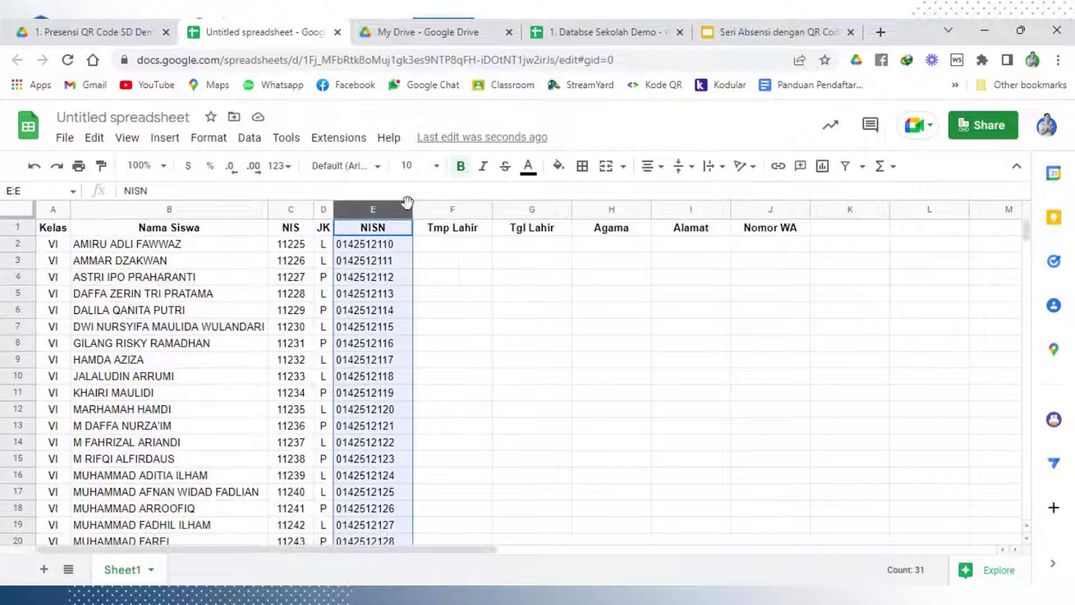
{"action": "left_click", "coordinate": [446, 312]}
{"action": "double_click", "coordinate": [412, 208]}
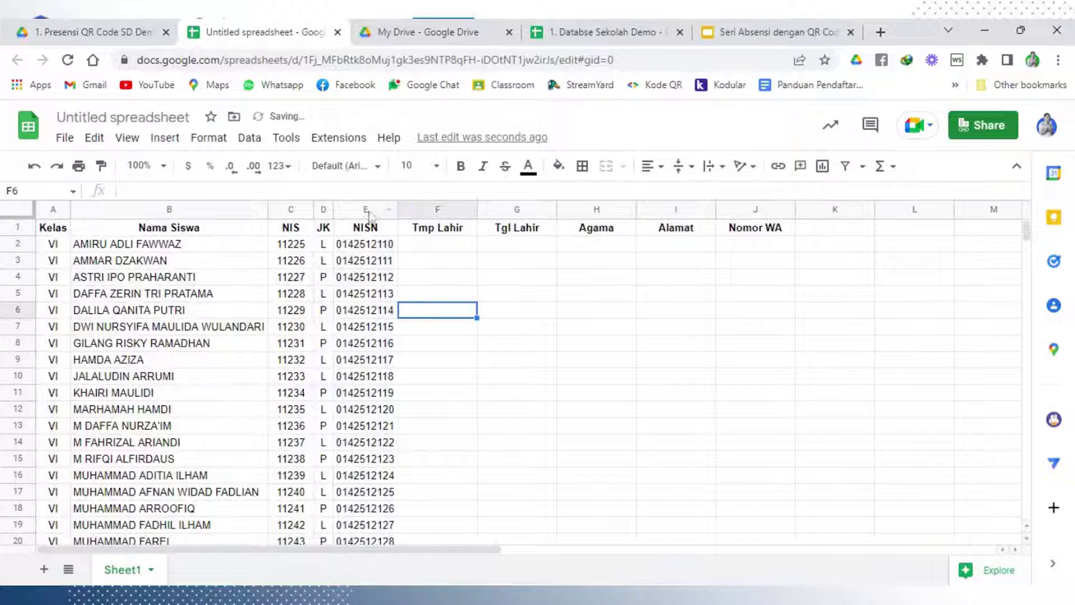
{"action": "left_click", "coordinate": [366, 209]}
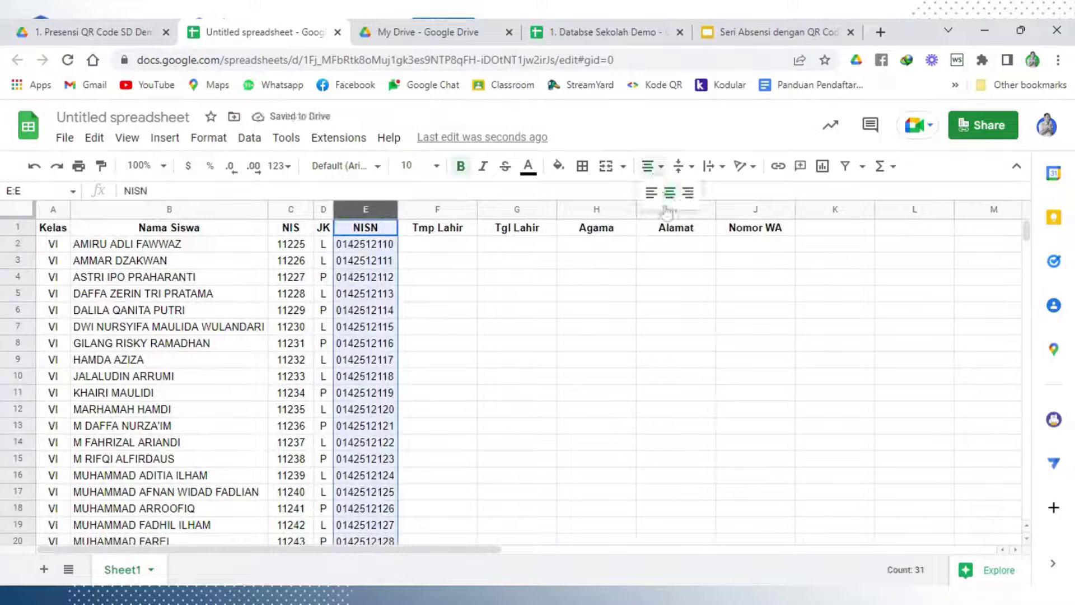
{"action": "left_click", "coordinate": [563, 334]}
{"action": "left_click", "coordinate": [430, 232]}
Enter Situbondo in F2, auto-fit the Tmp Lahir column, and fill it down every student row
{"action": "left_click", "coordinate": [438, 262]}
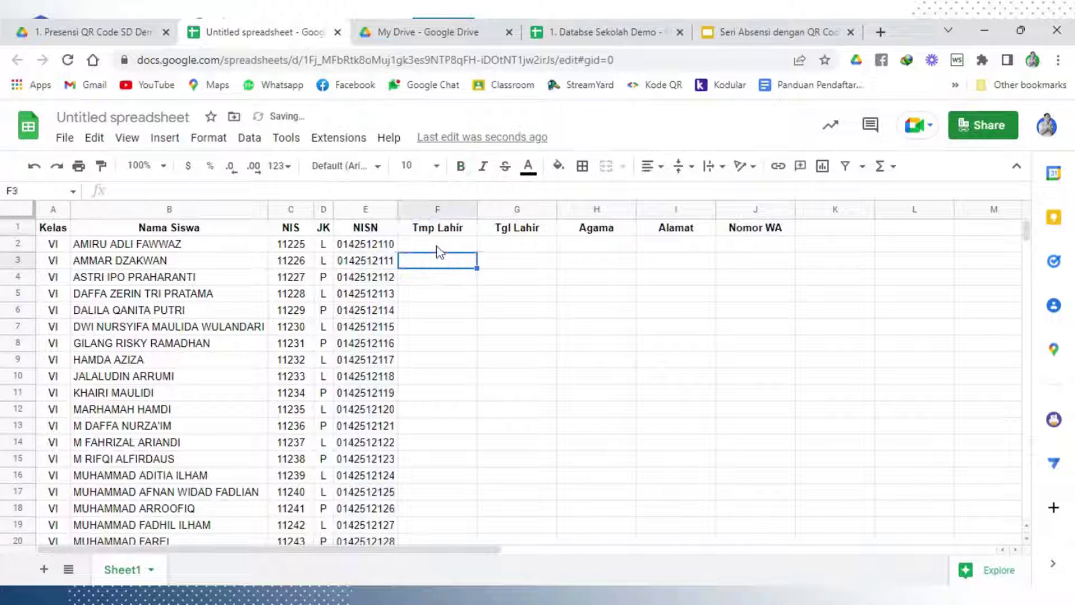
{"action": "left_click", "coordinate": [439, 247]}
{"action": "type", "text": "Situ"}
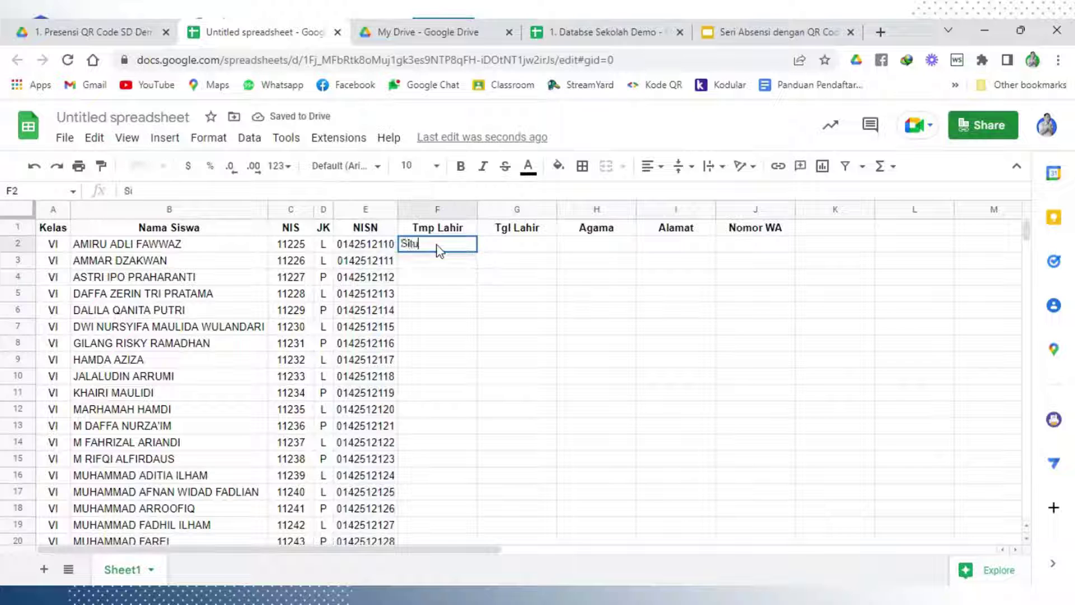
{"action": "type", "text": "bondo"}
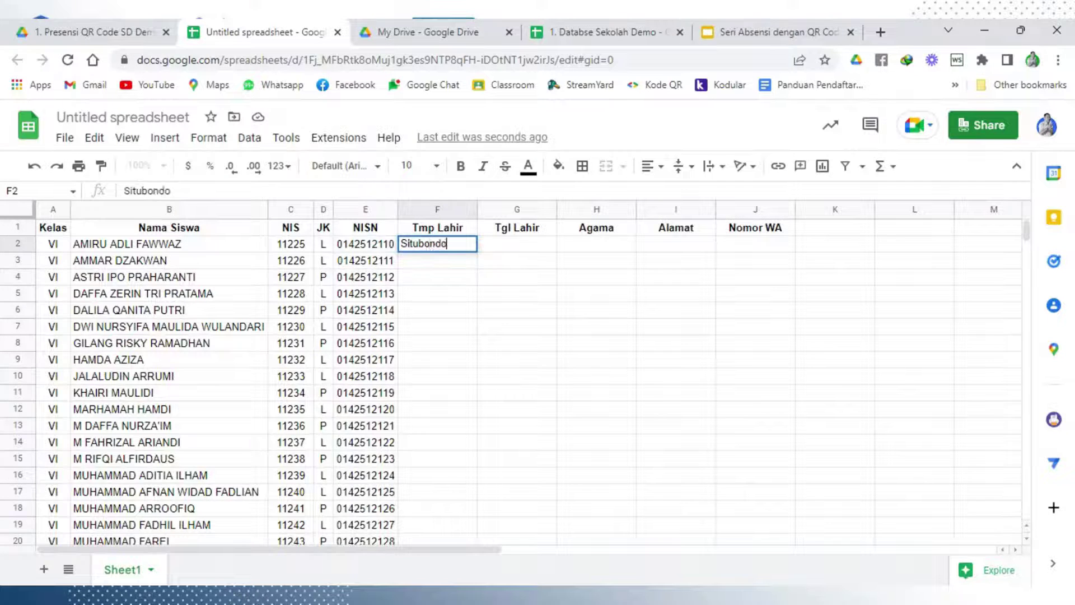
{"action": "left_click", "coordinate": [439, 278]}
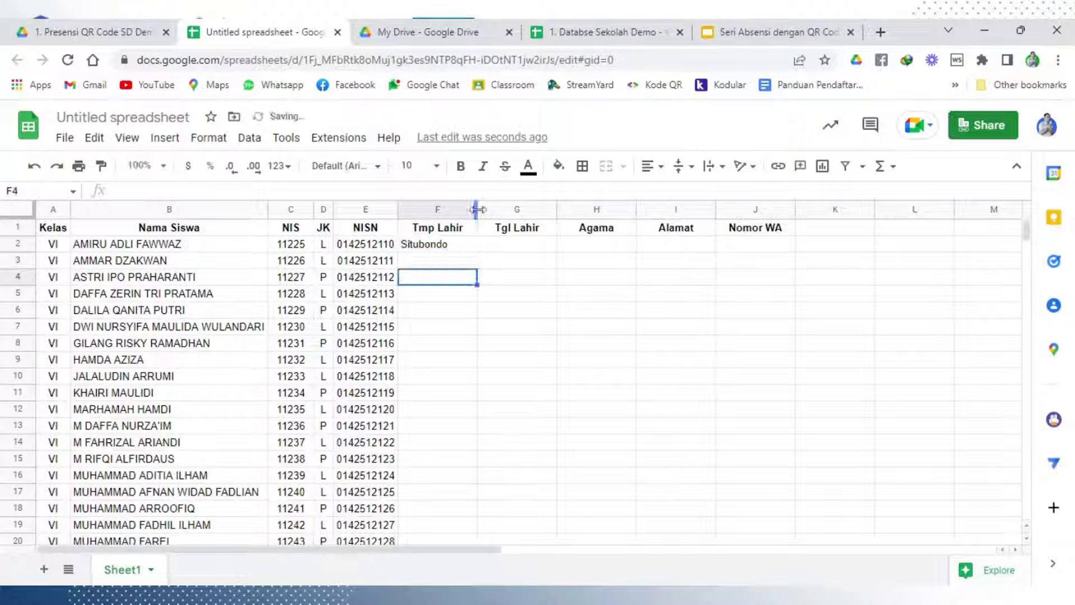
{"action": "double_click", "coordinate": [477, 209]}
{"action": "left_click", "coordinate": [437, 249]}
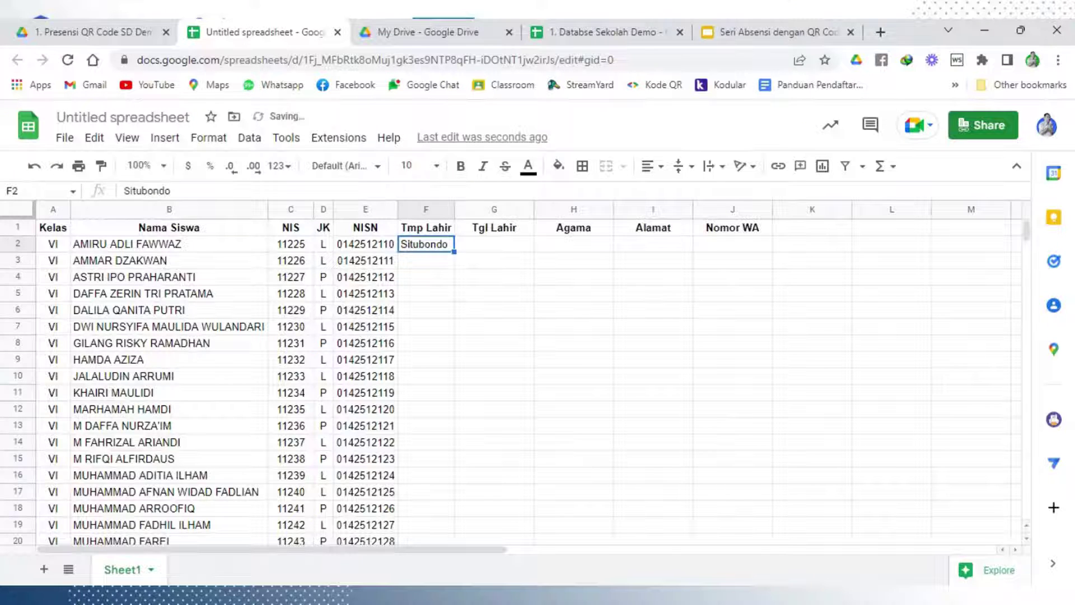
{"action": "double_click", "coordinate": [454, 251]}
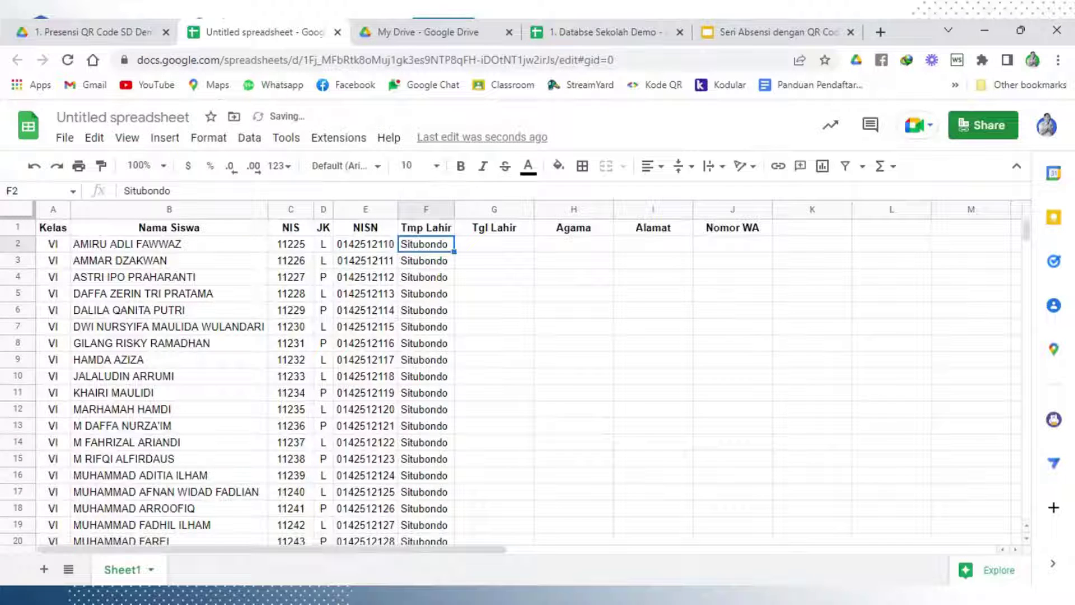
Set the sheet zoom to 125%
{"action": "left_click", "coordinate": [154, 166]}
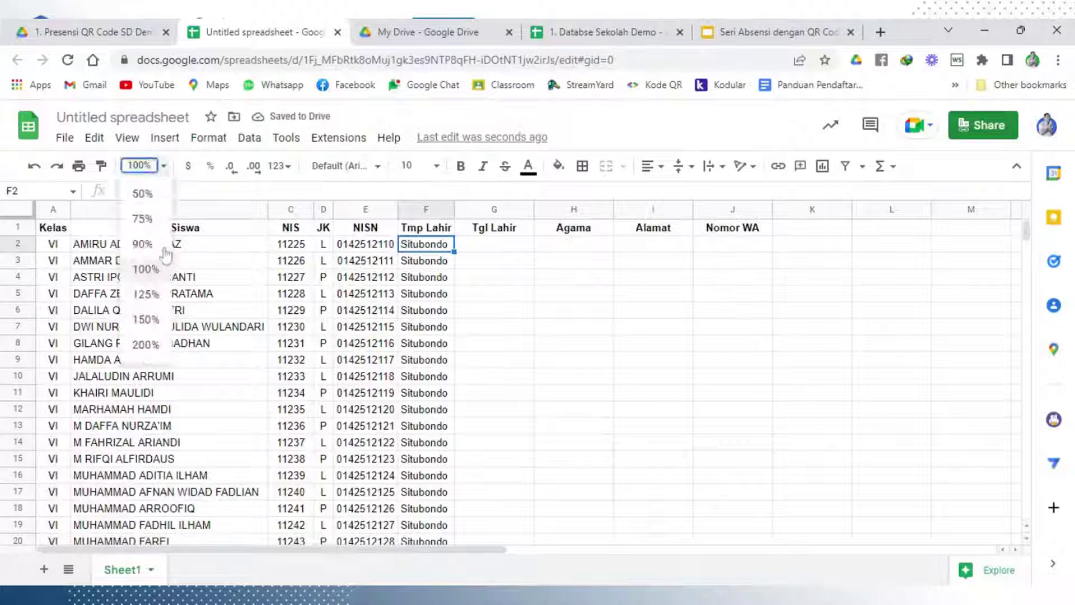
{"action": "left_click", "coordinate": [147, 294]}
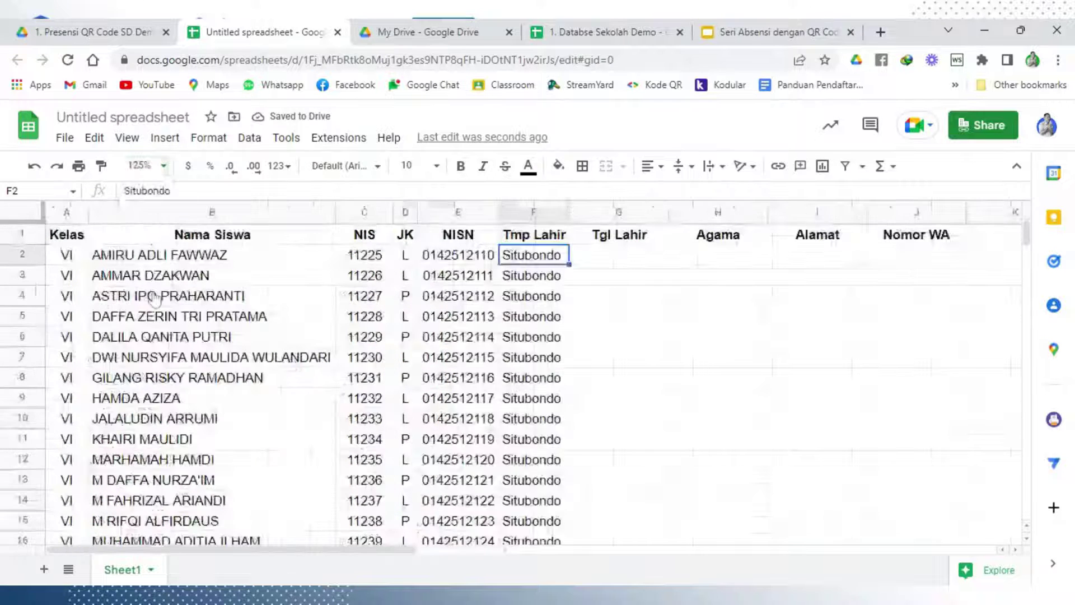
{"action": "left_click", "coordinate": [630, 364]}
{"action": "left_click", "coordinate": [629, 256]}
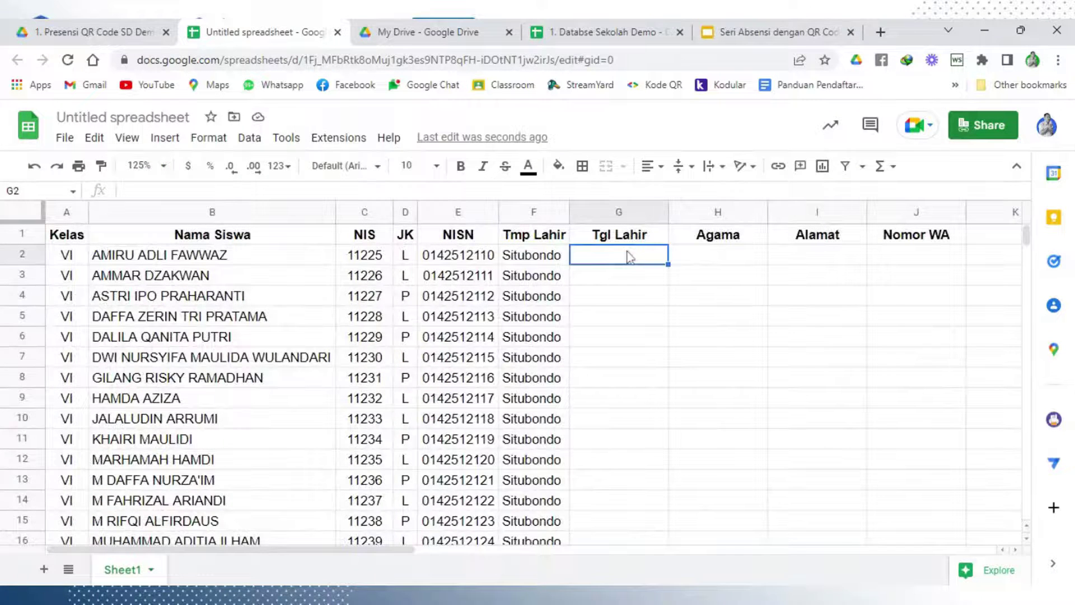
Enter 12-03-2013 in G2, then undo an unwanted incrementing date fill
{"action": "type", "text": "'12"}
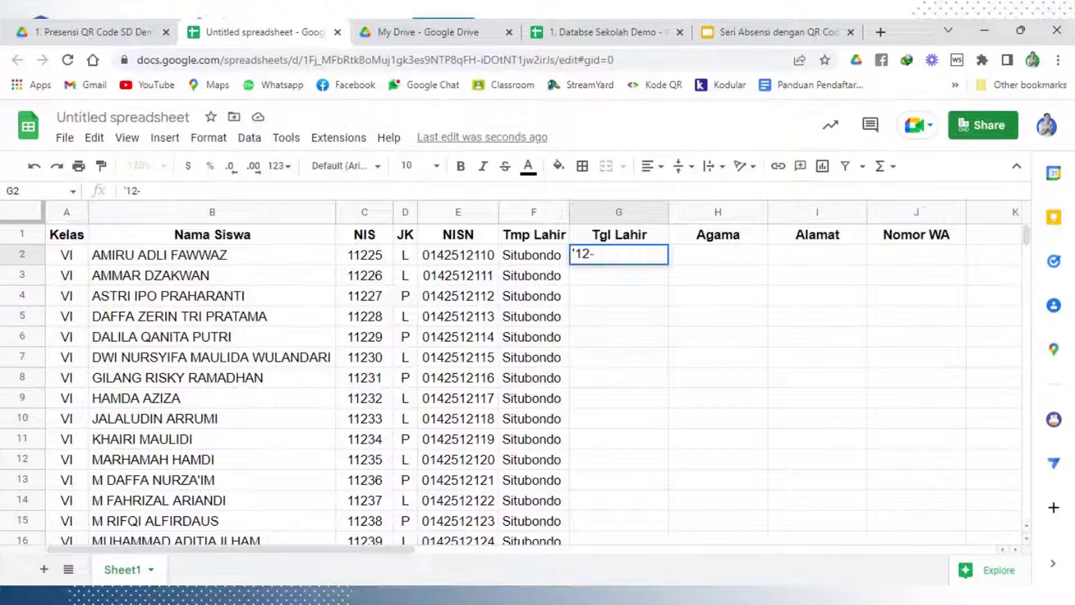
{"action": "type", "text": "-03-2"}
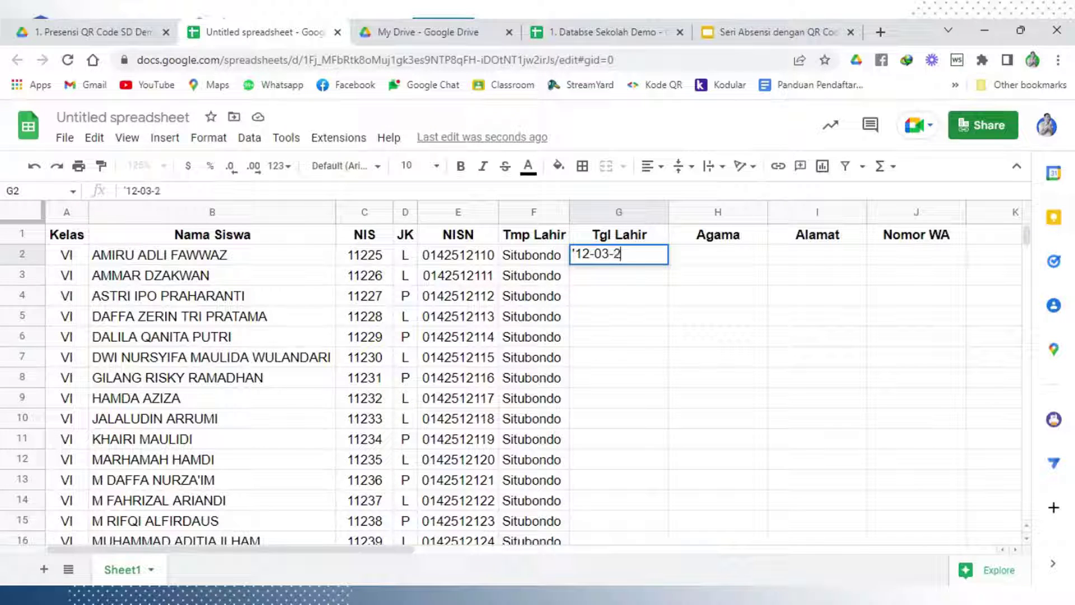
{"action": "type", "text": "00"}
{"action": "key", "text": "BackSpace"}
{"action": "key", "text": "BackSpace"}
{"action": "type", "text": "13"}
{"action": "key", "text": "Return"}
{"action": "left_click", "coordinate": [636, 338]}
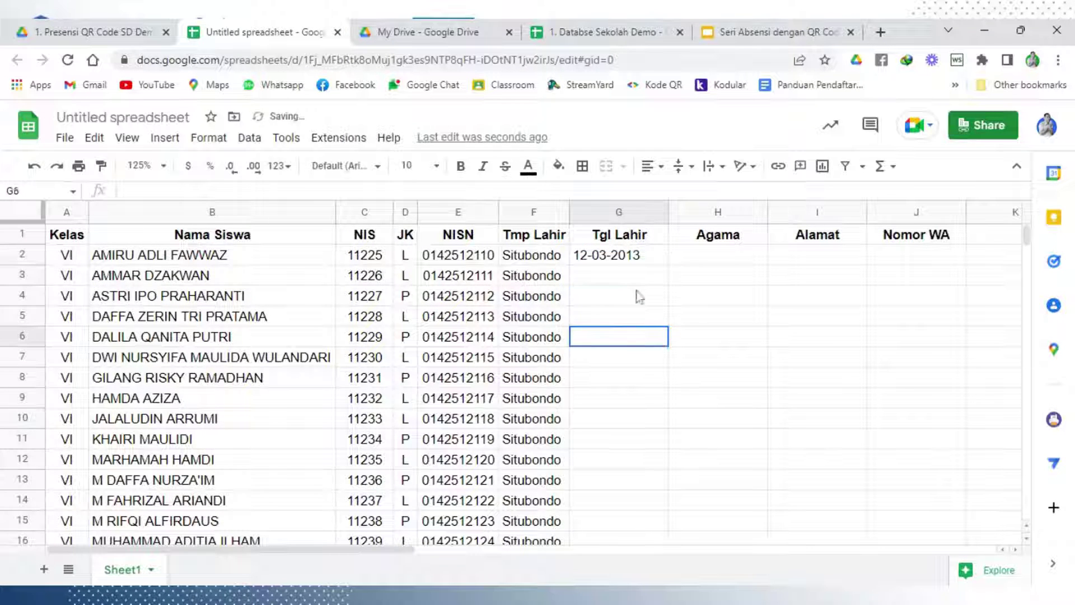
{"action": "left_click", "coordinate": [641, 262]}
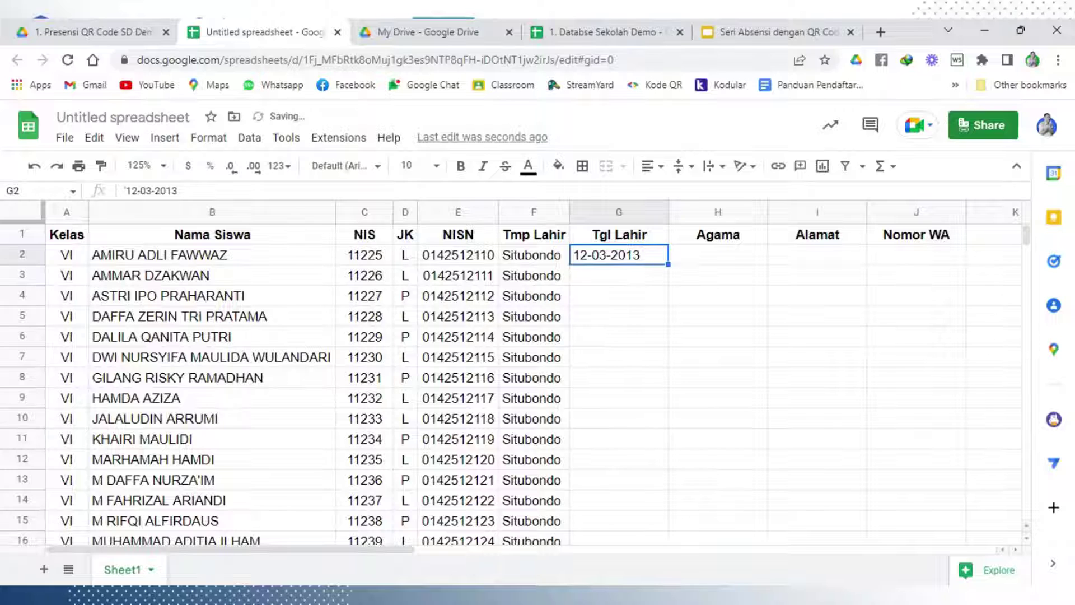
{"action": "double_click", "coordinate": [668, 264]}
{"action": "scroll", "coordinate": [639, 376], "scroll_direction": "down", "scroll_amount": 3}
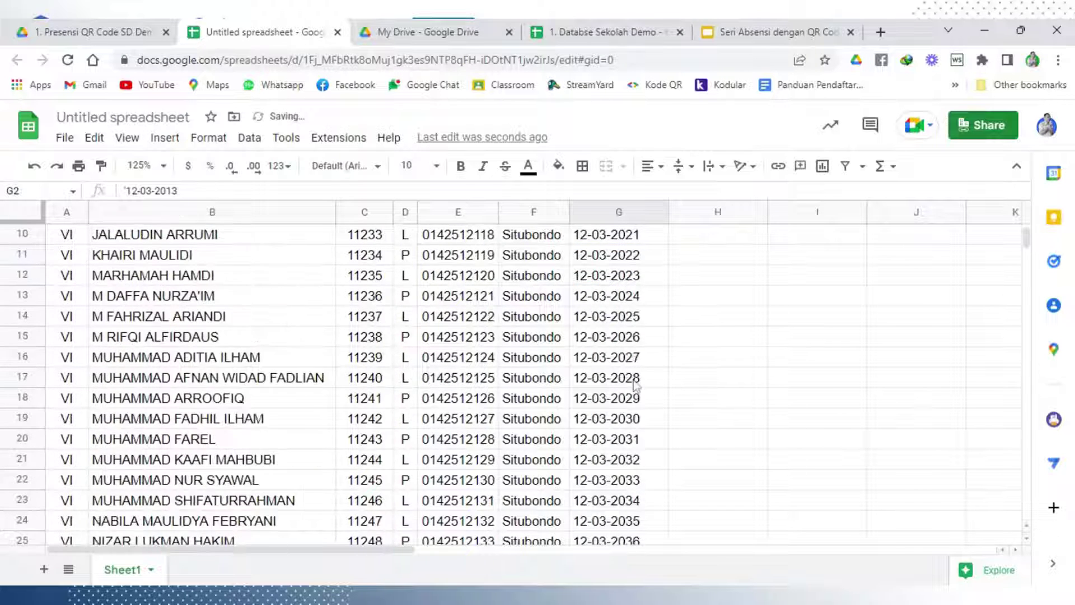
{"action": "scroll", "coordinate": [637, 386], "scroll_direction": "down", "scroll_amount": 3}
{"action": "scroll", "coordinate": [637, 387], "scroll_direction": "up", "scroll_amount": 6}
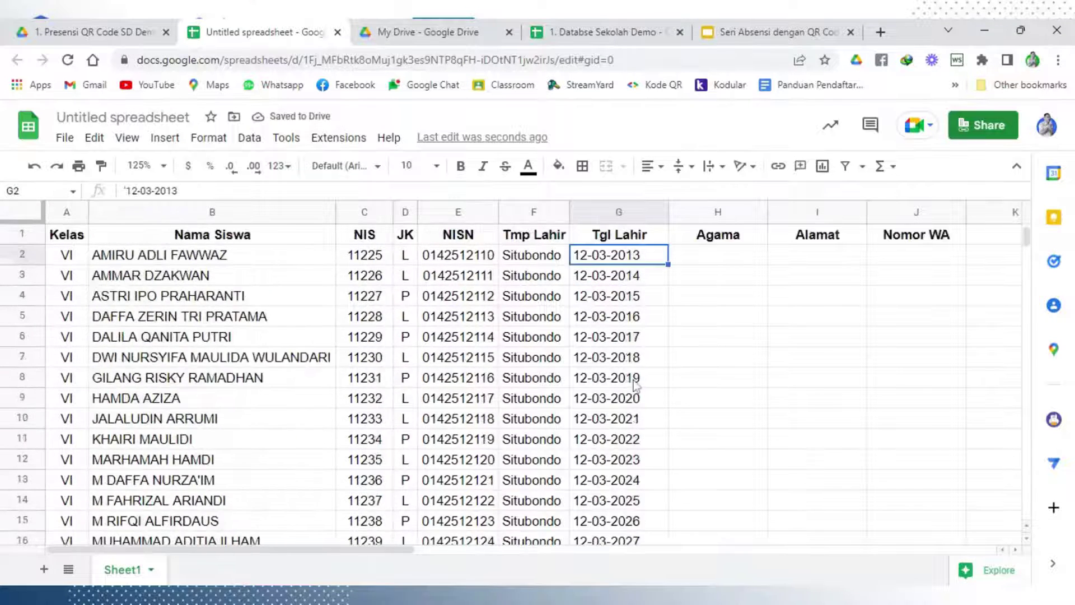
{"action": "key", "text": "ctrl+z"}
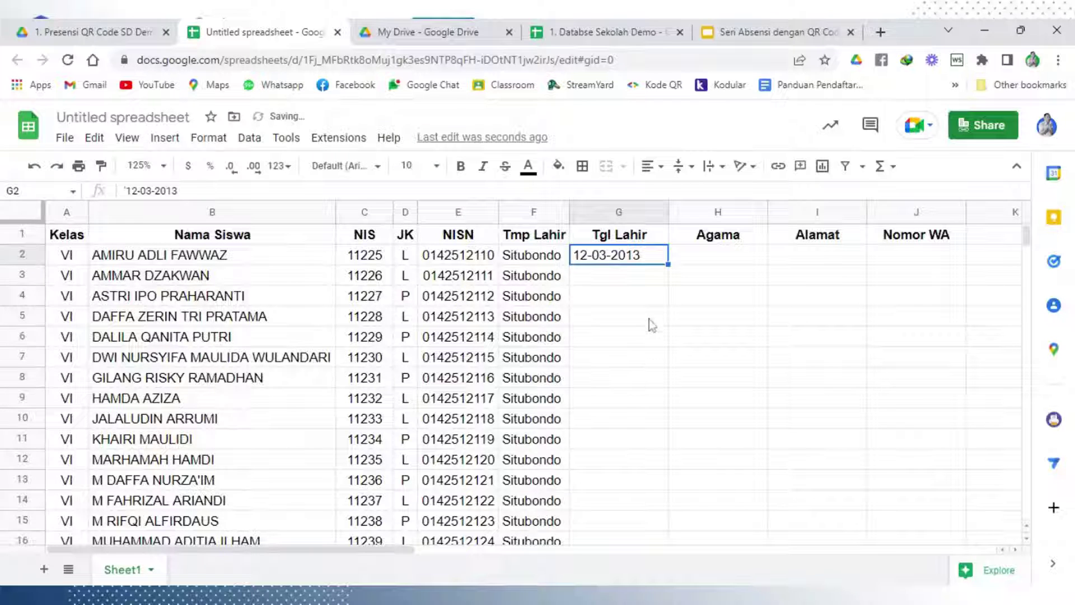
{"action": "key", "text": "ctrl+z"}
{"action": "key", "text": "Up"}
{"action": "key", "text": "Up"}
{"action": "key", "text": "Up"}
{"action": "key", "text": "Up"}
Extend G3:G4 to 12-03-2014 and 12-03-2015, and auto-fit the Tgl Lahir column
{"action": "left_click_drag", "start_coordinate": [668, 265], "coordinate": [671, 307]}
{"action": "left_click", "coordinate": [683, 308]}
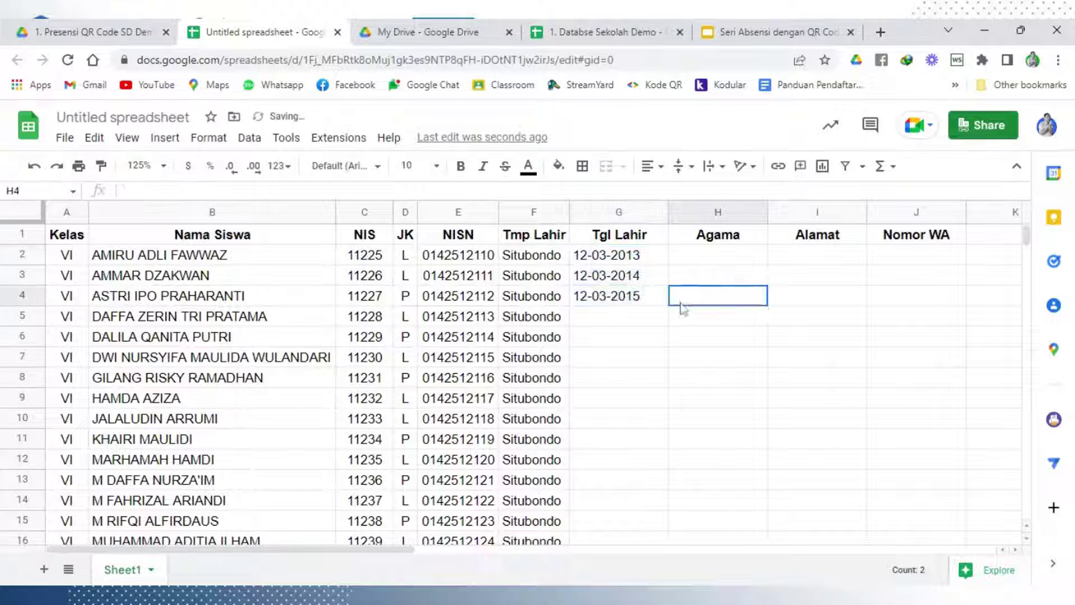
{"action": "left_click_drag", "start_coordinate": [651, 262], "coordinate": [648, 300]}
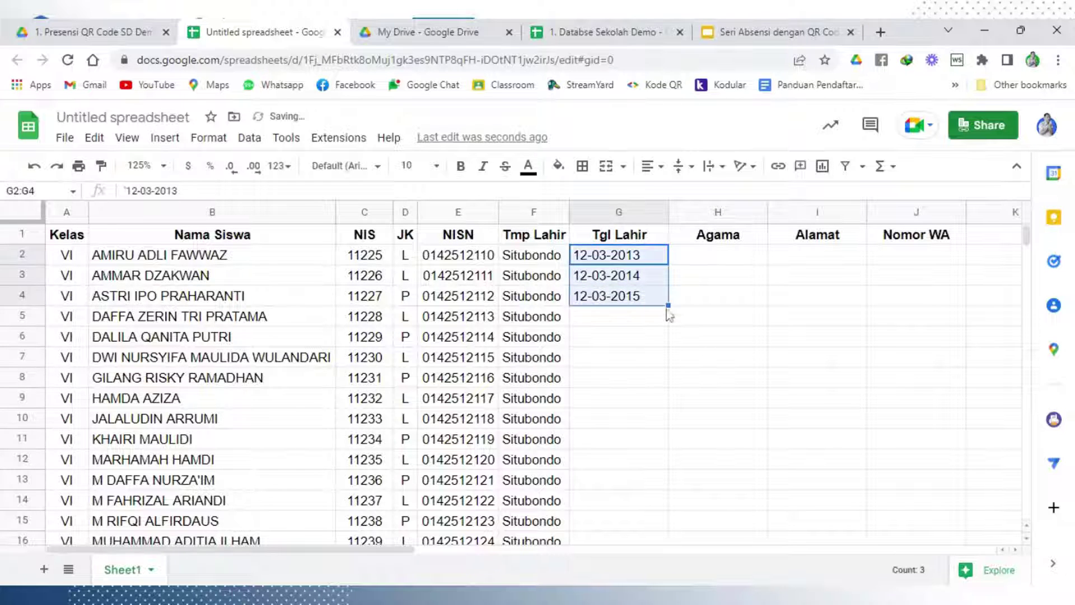
{"action": "double_click", "coordinate": [668, 306]}
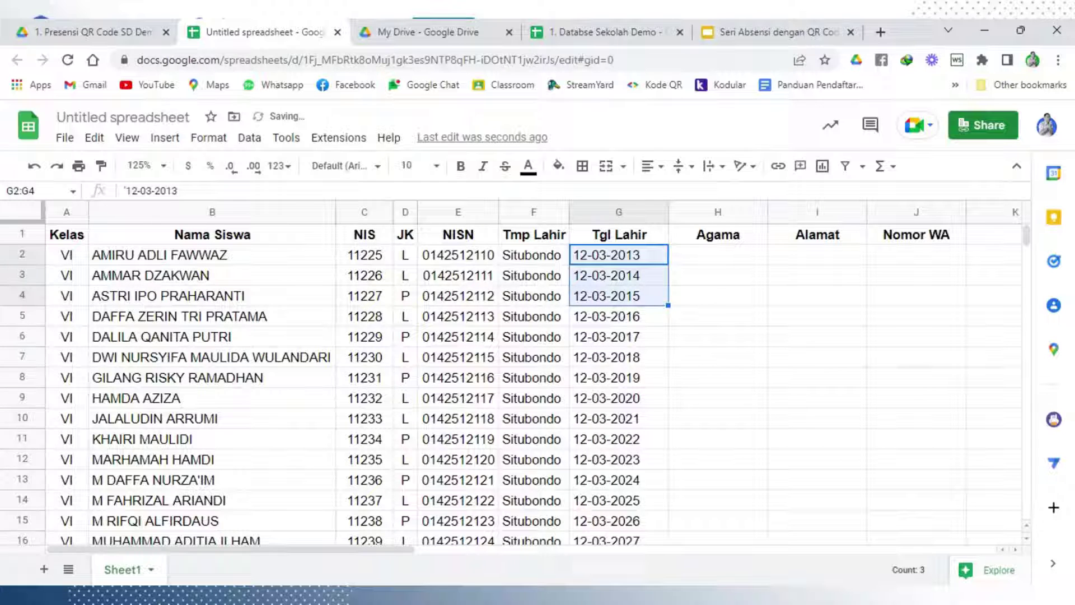
{"action": "key", "text": "ctrl+z"}
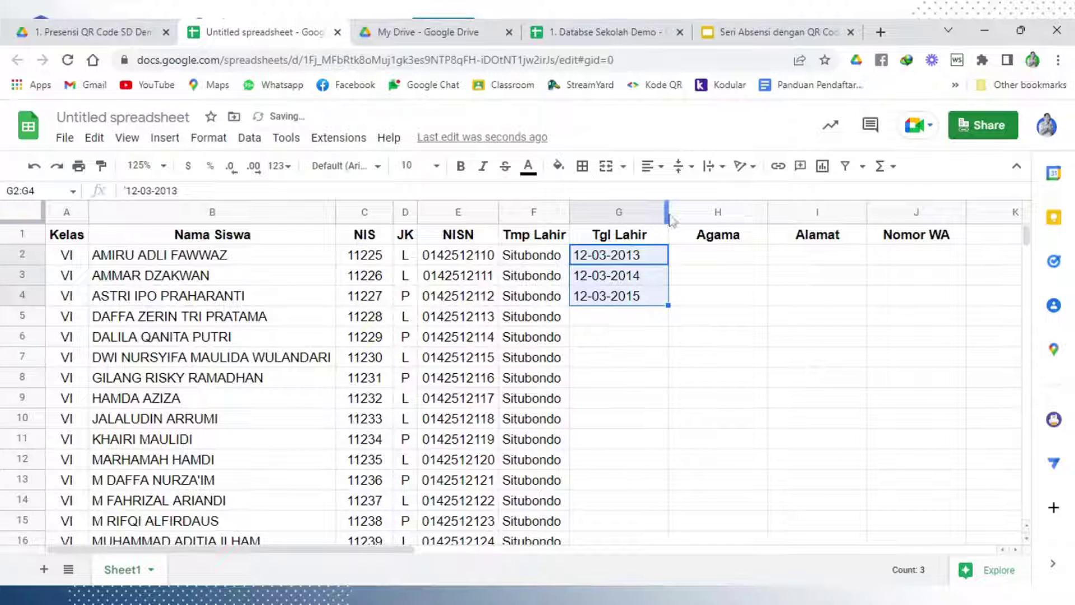
{"action": "double_click", "coordinate": [668, 213]}
{"action": "left_click", "coordinate": [696, 318]}
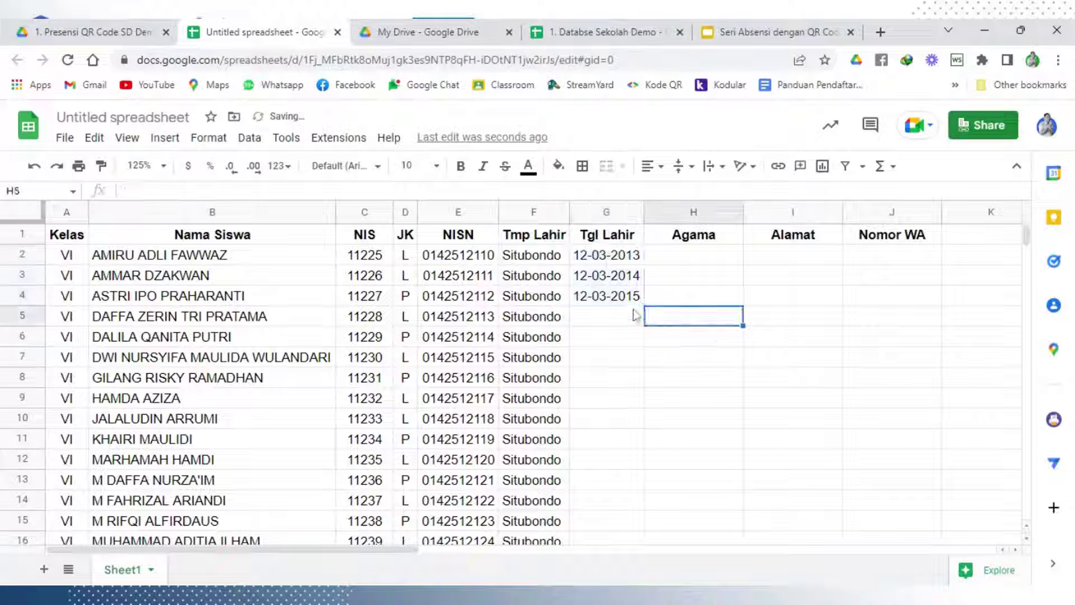
Copy the three dates into G5:G7 and repeat the pattern down to row 31
{"action": "left_click", "coordinate": [630, 256]}
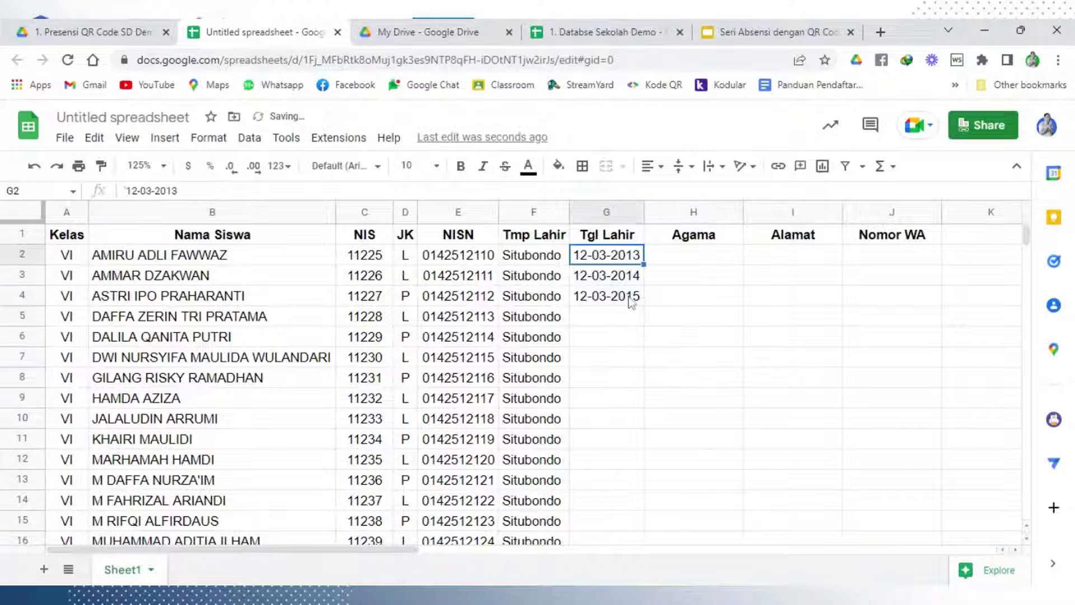
{"action": "left_click", "coordinate": [631, 302], "text": "shift"}
{"action": "key", "text": "ctrl+c"}
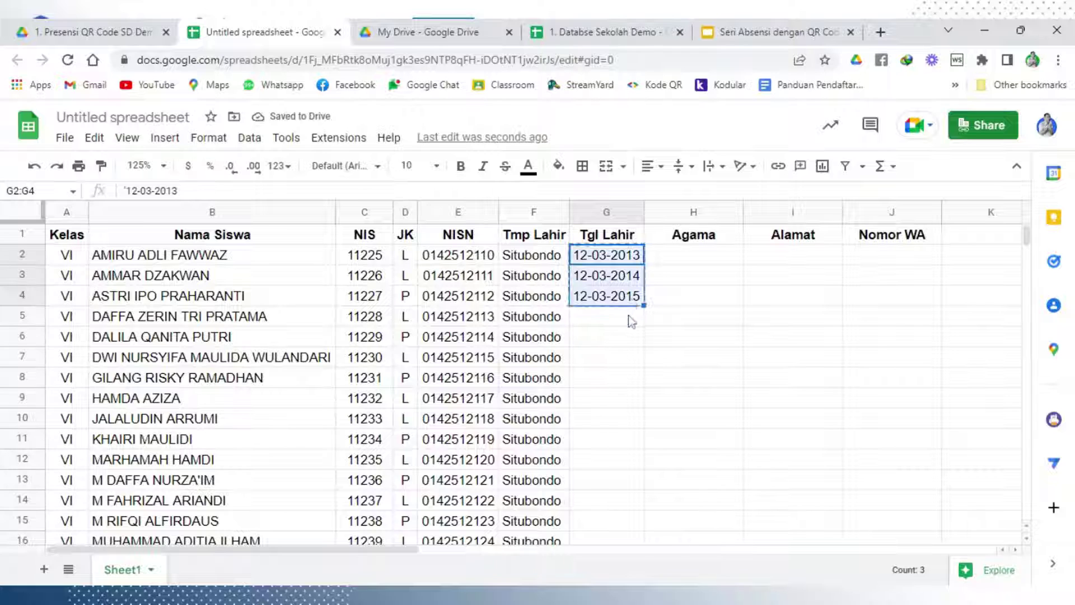
{"action": "left_click", "coordinate": [628, 317]}
{"action": "key", "text": "ctrl+v"}
{"action": "left_click", "coordinate": [638, 359]}
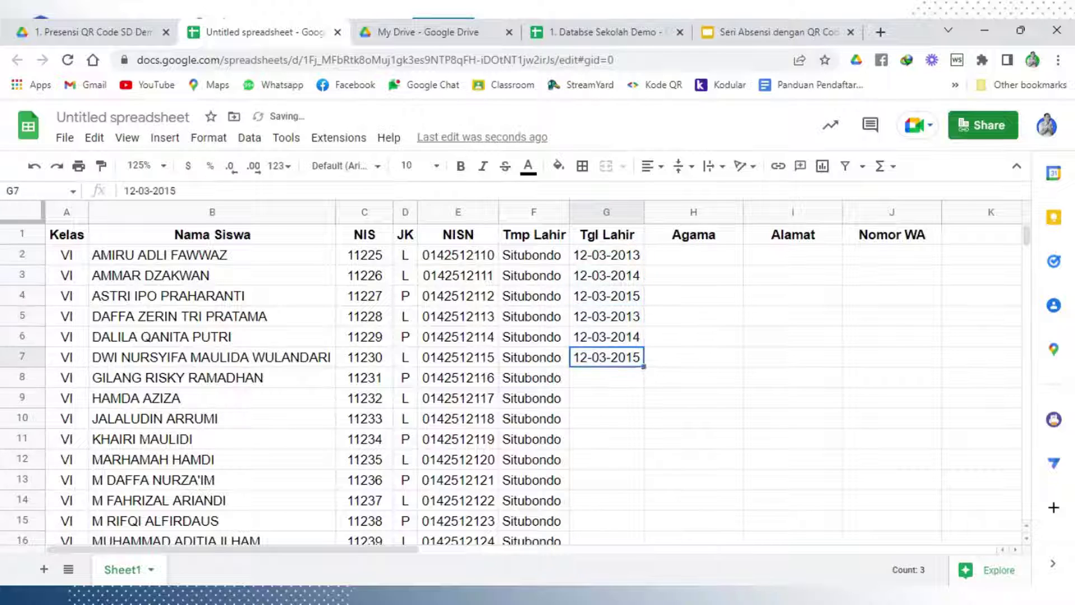
{"action": "left_click", "coordinate": [630, 257]}
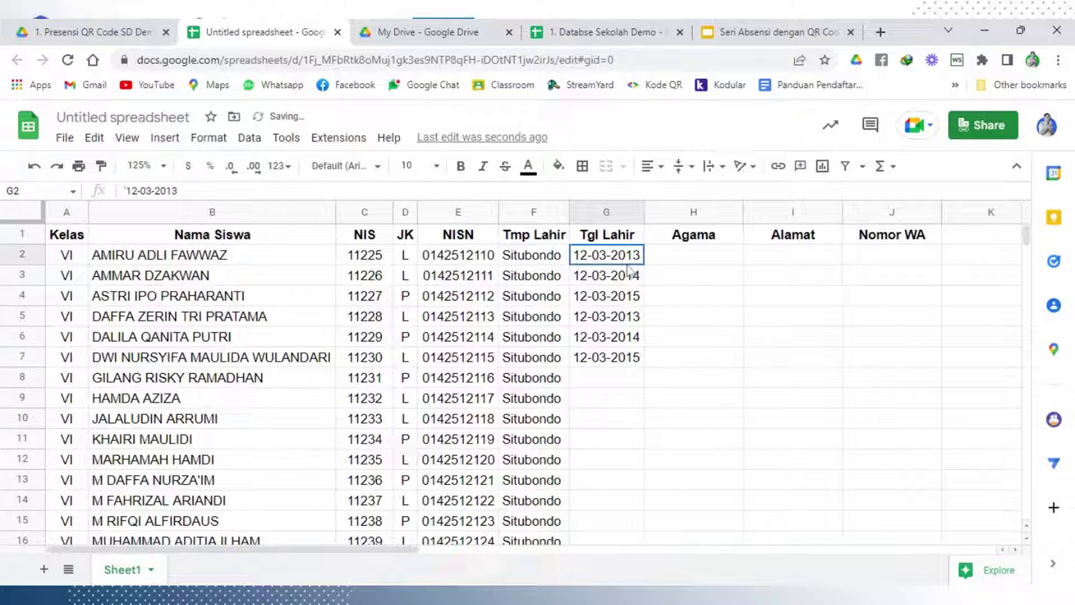
{"action": "left_click", "coordinate": [624, 361], "text": "shift"}
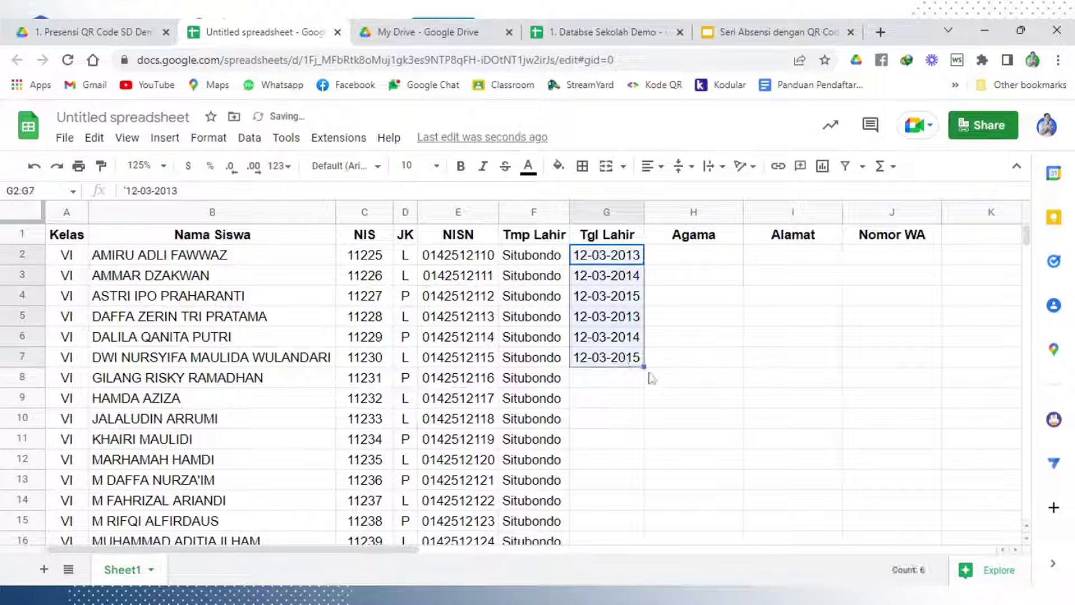
{"action": "double_click", "coordinate": [644, 366]}
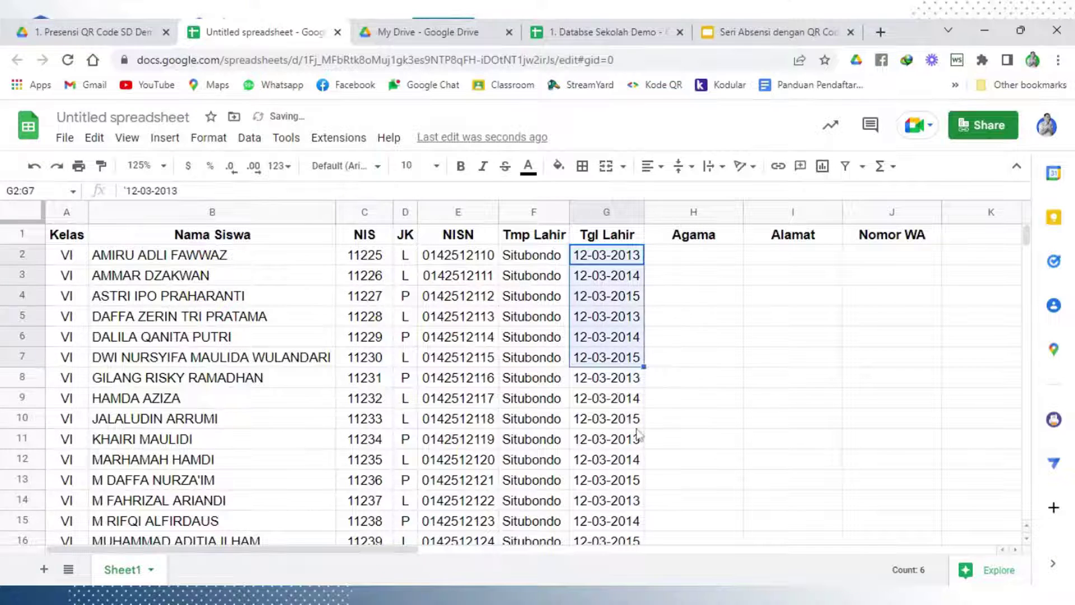
{"action": "scroll", "coordinate": [637, 435], "scroll_direction": "down", "scroll_amount": 7}
{"action": "scroll", "coordinate": [637, 436], "scroll_direction": "up", "scroll_amount": 2}
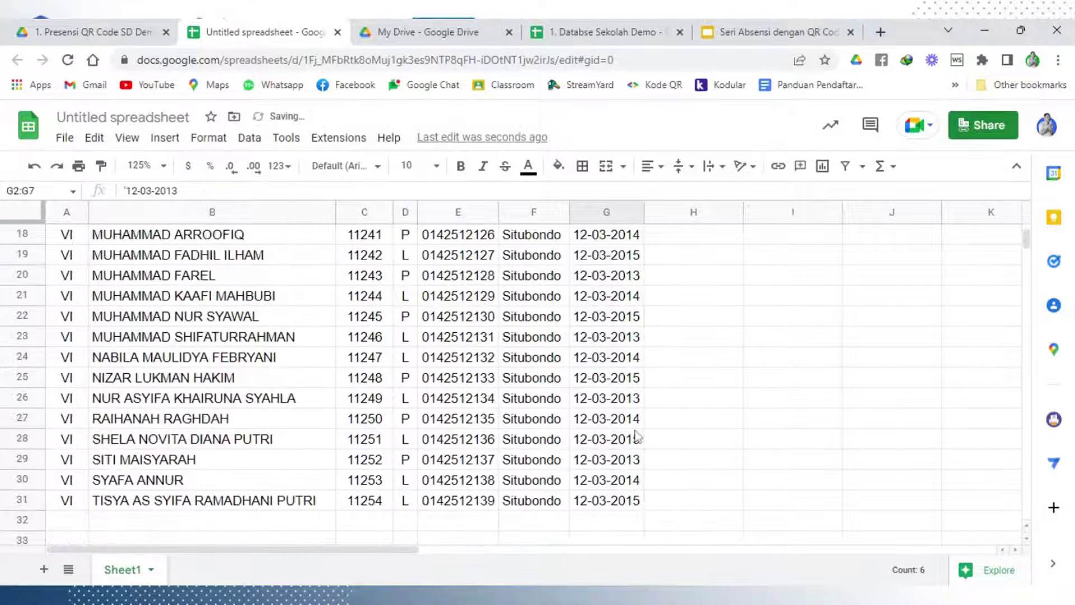
{"action": "scroll", "coordinate": [637, 435], "scroll_direction": "up", "scroll_amount": 6}
{"action": "left_click", "coordinate": [704, 386]}
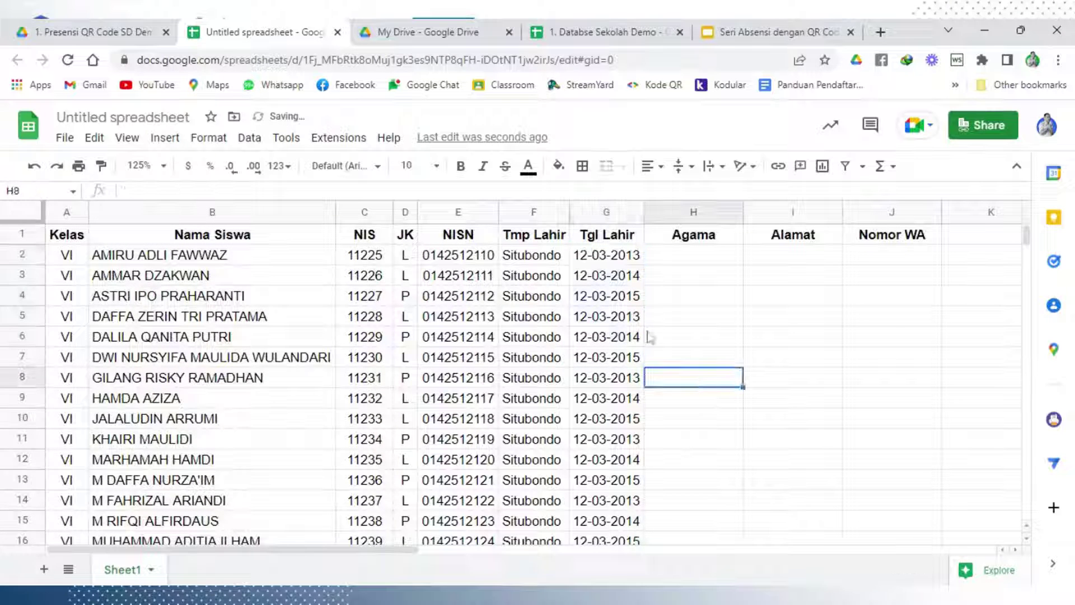
Fill Islam down the whole Agama column from H2 and narrow column H
{"action": "left_click", "coordinate": [695, 257]}
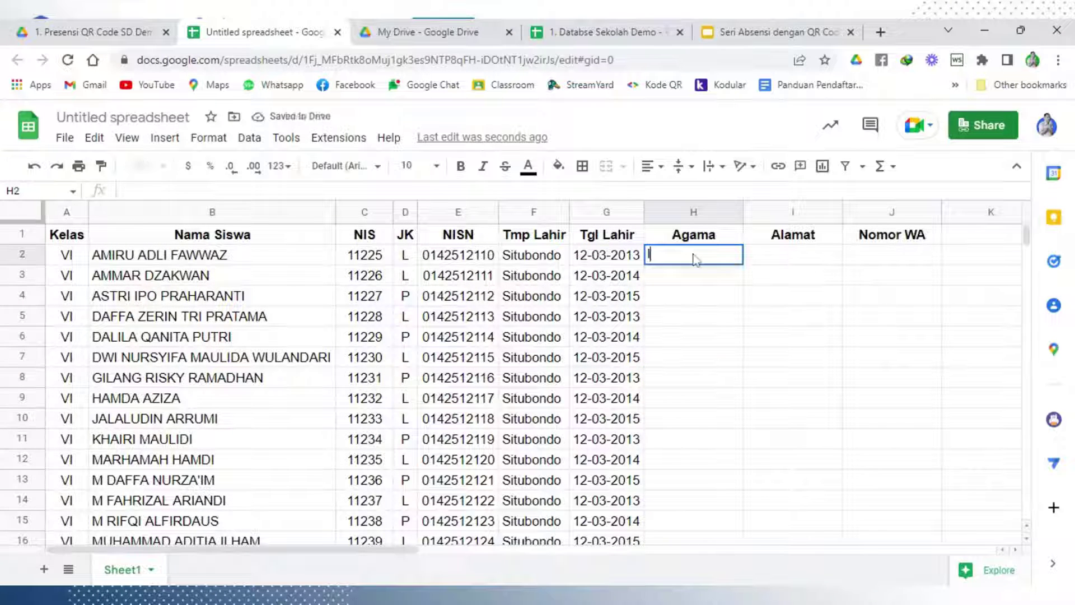
{"action": "type", "text": "Islam"}
{"action": "key", "text": "Return"}
{"action": "left_click", "coordinate": [722, 258]}
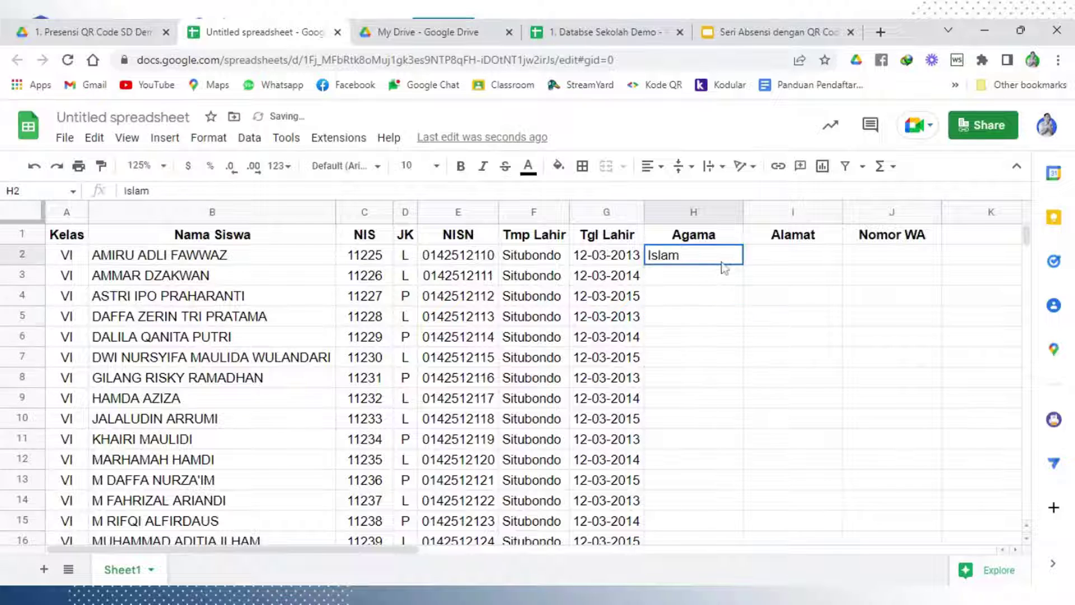
{"action": "double_click", "coordinate": [742, 264]}
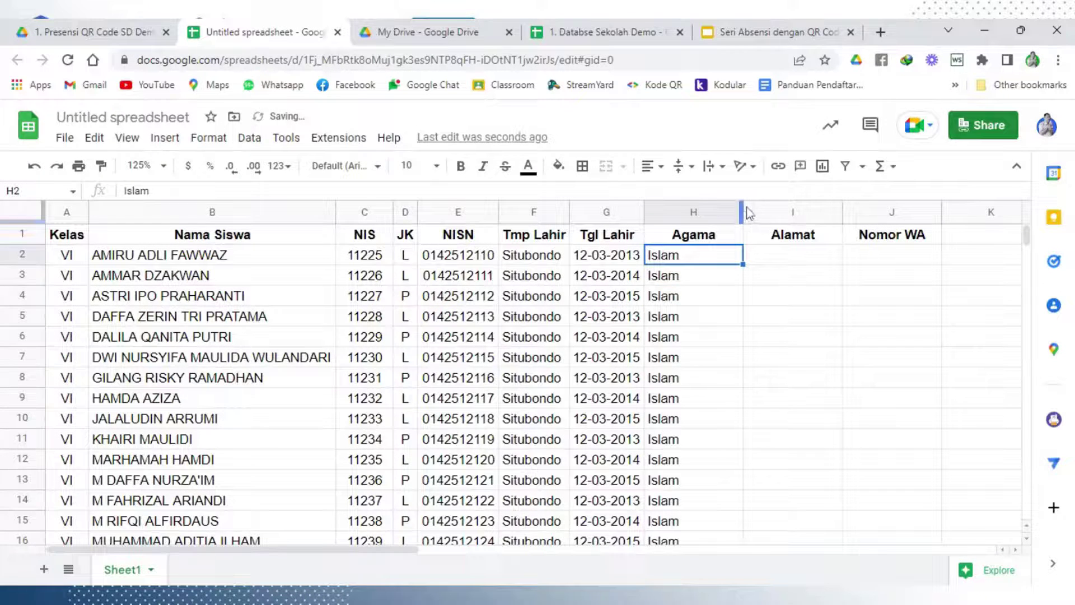
{"action": "left_click_drag", "start_coordinate": [742, 213], "coordinate": [695, 403]}
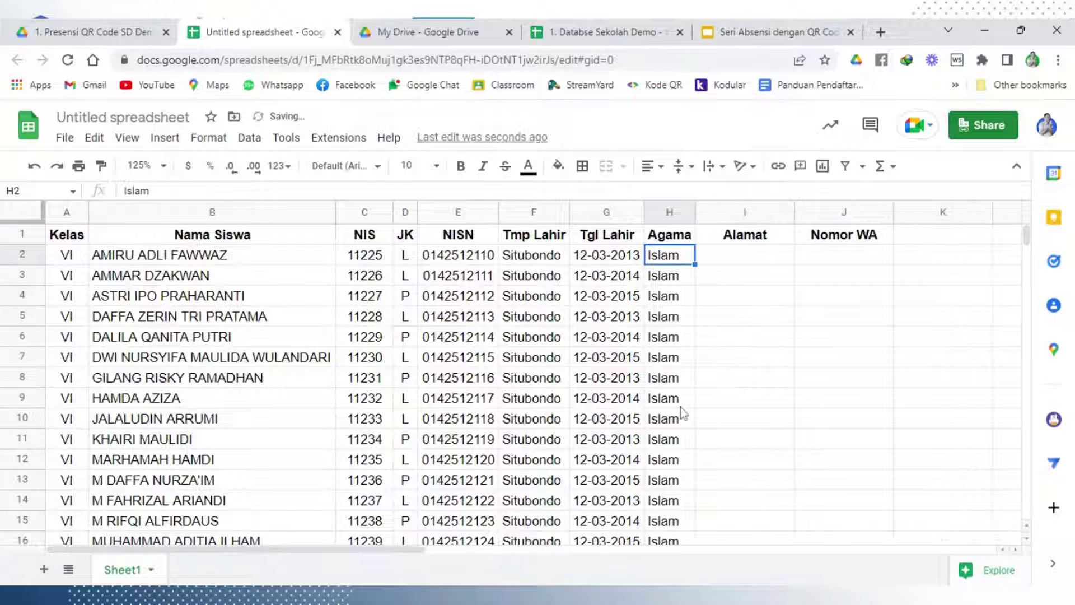
Overwrite H9 with Kristen, H15 with Hindu and H23 with Budha
{"action": "left_click", "coordinate": [680, 406]}
{"action": "type", "text": "Kri"}
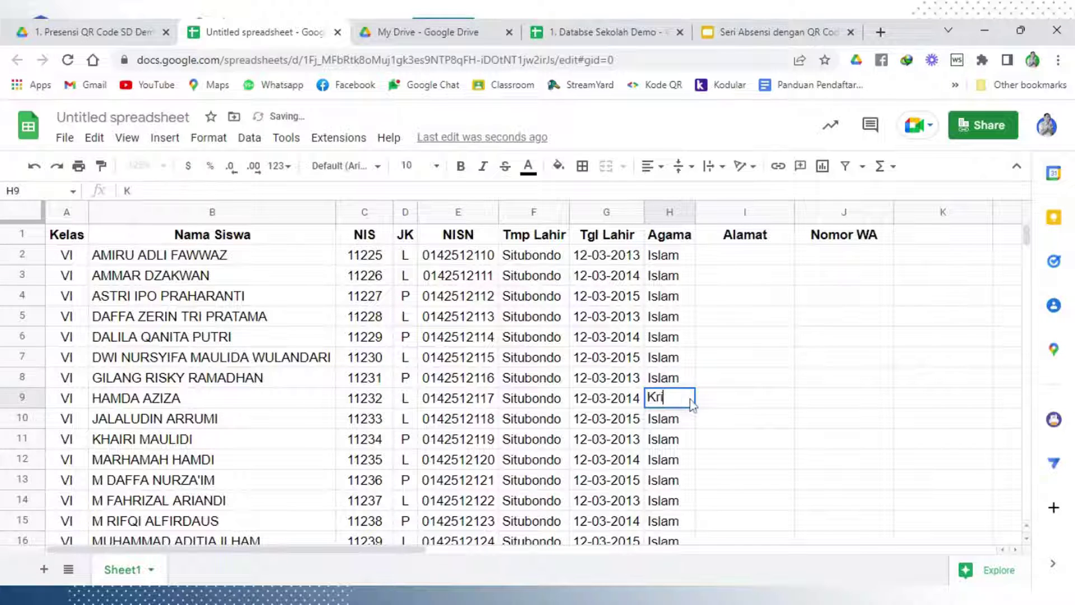
{"action": "type", "text": "sten"}
{"action": "left_click", "coordinate": [729, 455]}
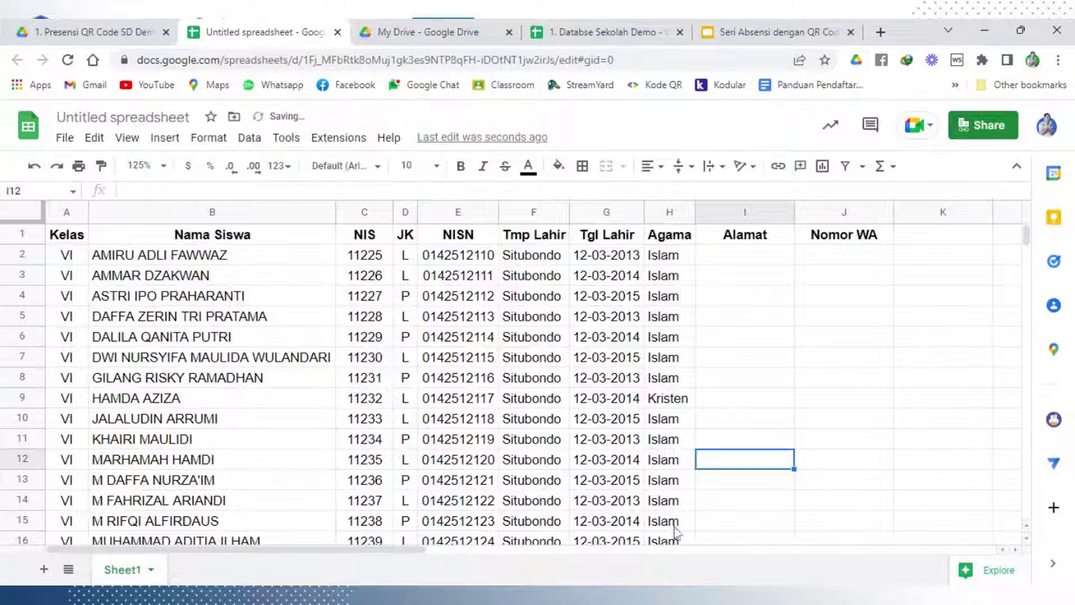
{"action": "left_click", "coordinate": [675, 524]}
{"action": "type", "text": "Hinsu"}
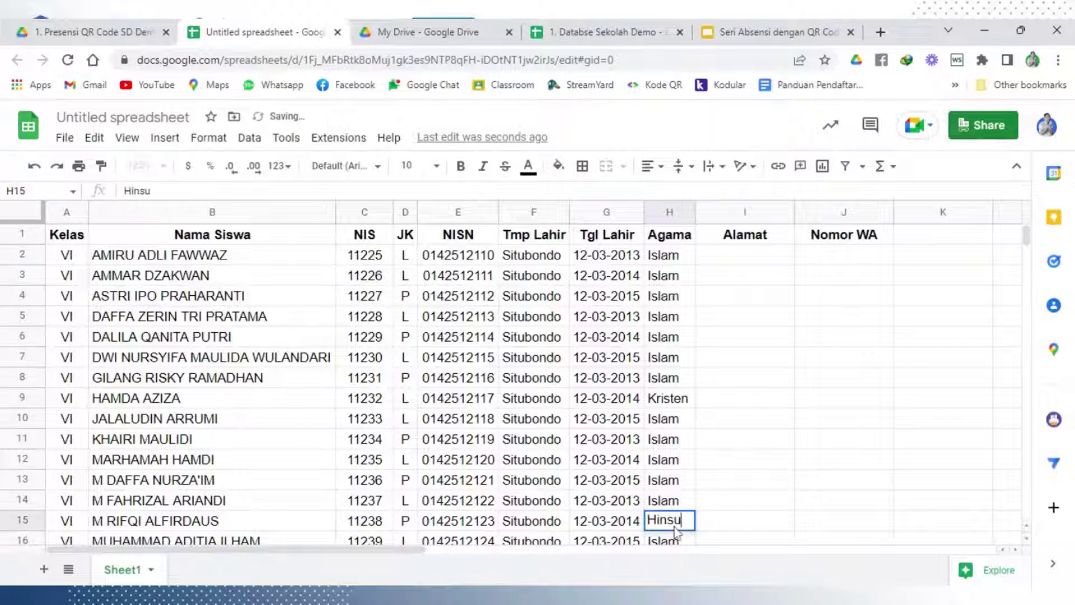
{"action": "key", "text": "BackSpace"}
{"action": "key", "text": "BackSpace"}
{"action": "type", "text": "du"}
{"action": "left_click", "coordinate": [722, 458]}
{"action": "scroll", "coordinate": [683, 454], "scroll_direction": "down", "scroll_amount": 4}
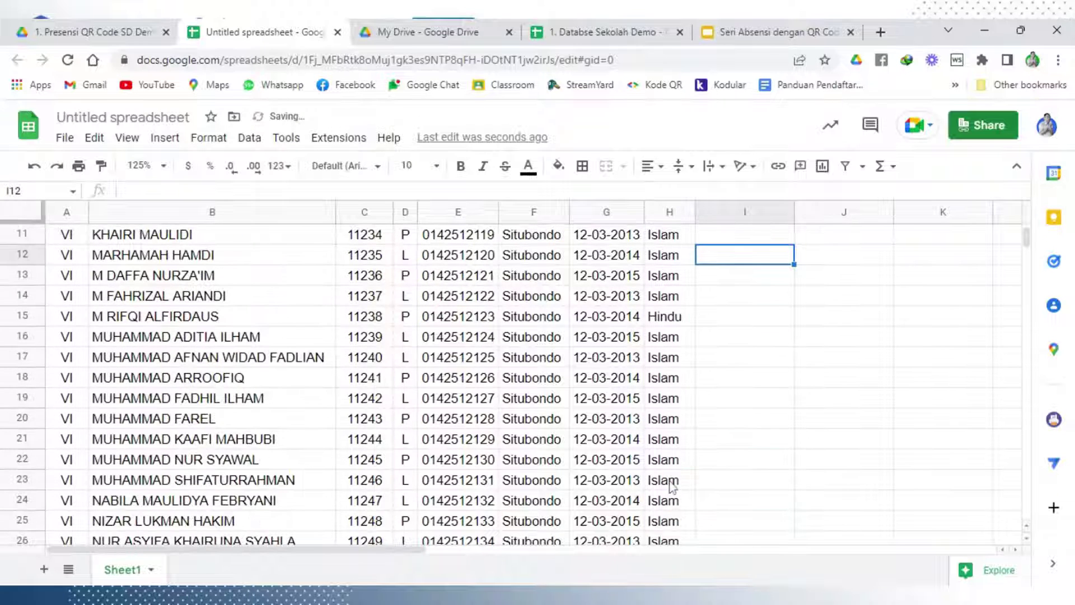
{"action": "left_click", "coordinate": [672, 483]}
{"action": "type", "text": "Bu"}
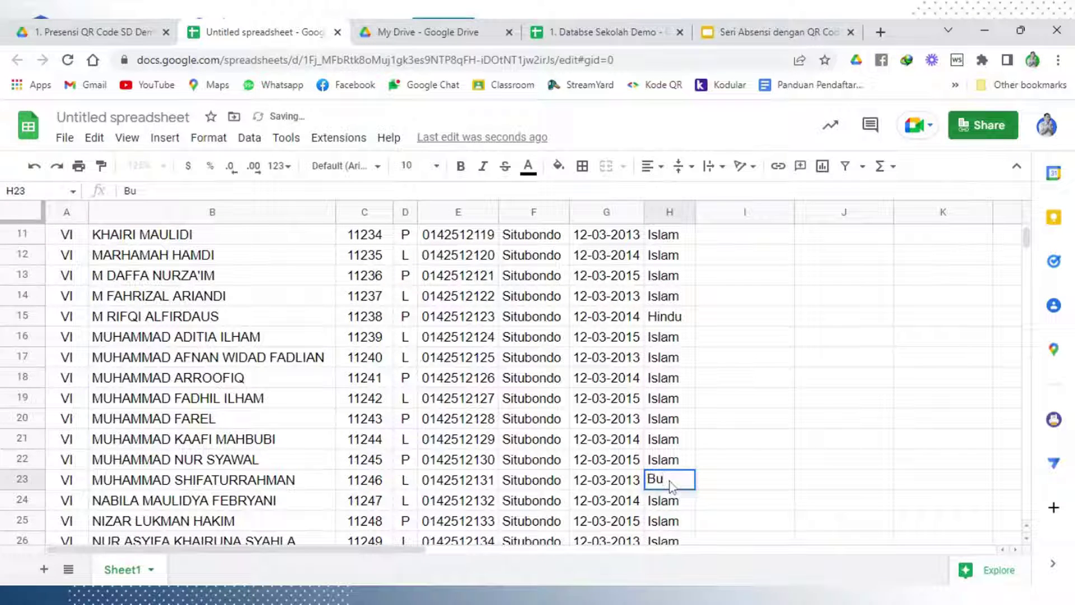
{"action": "type", "text": "dha"}
{"action": "left_click", "coordinate": [728, 429]}
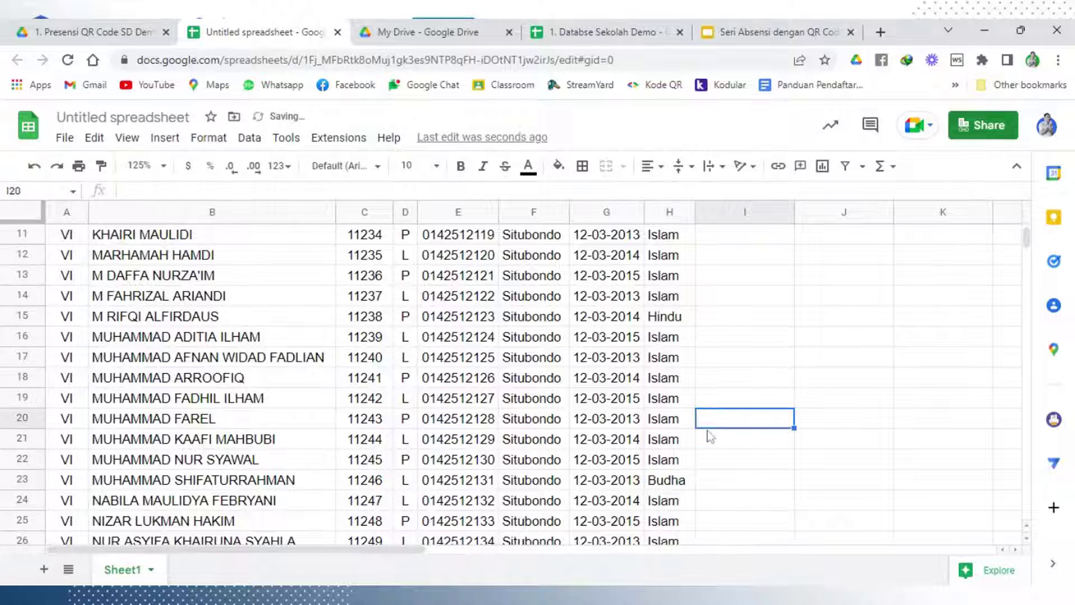
{"action": "scroll", "coordinate": [707, 430], "scroll_direction": "up", "scroll_amount": 4}
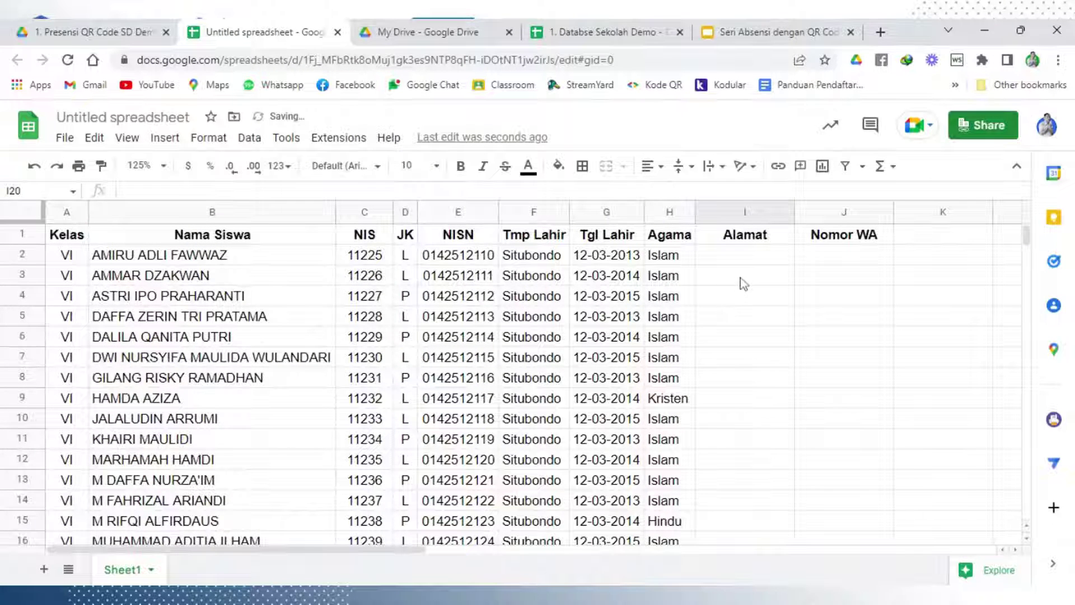
Enter 'Desa Tlogosari, Kecamatan Sumbermalang' in I2, widen column I, and copy it down
{"action": "left_click", "coordinate": [742, 256]}
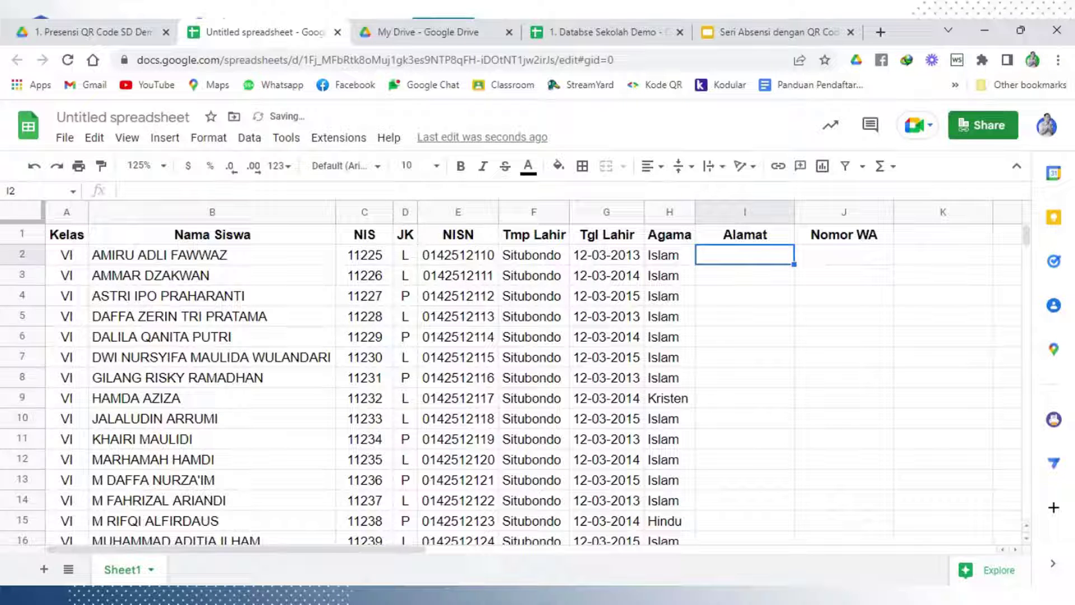
{"action": "type", "text": "Desa"}
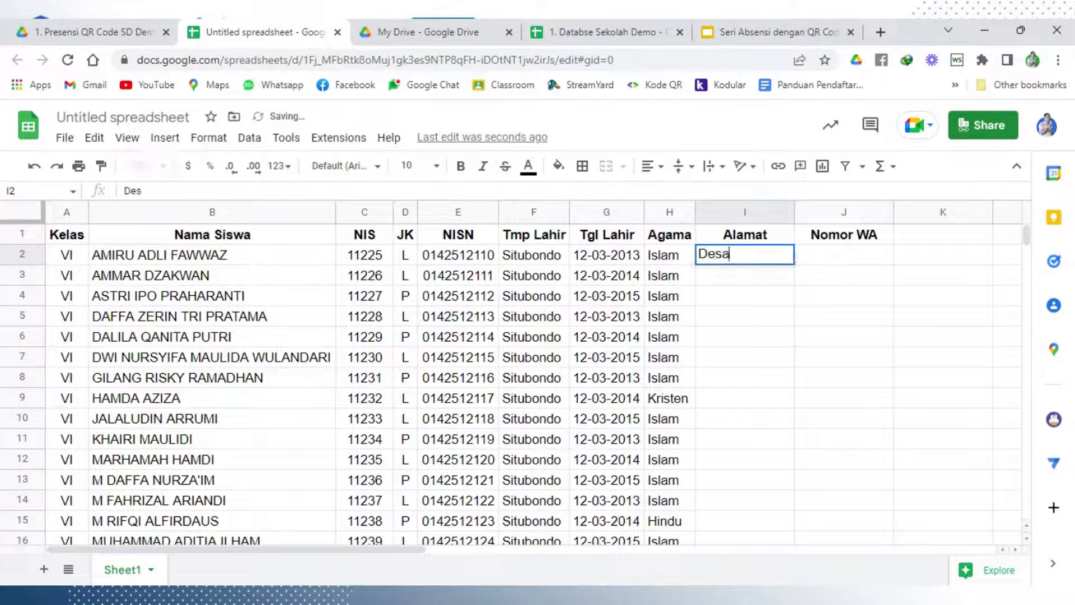
{"action": "type", "text": " Tlogo"}
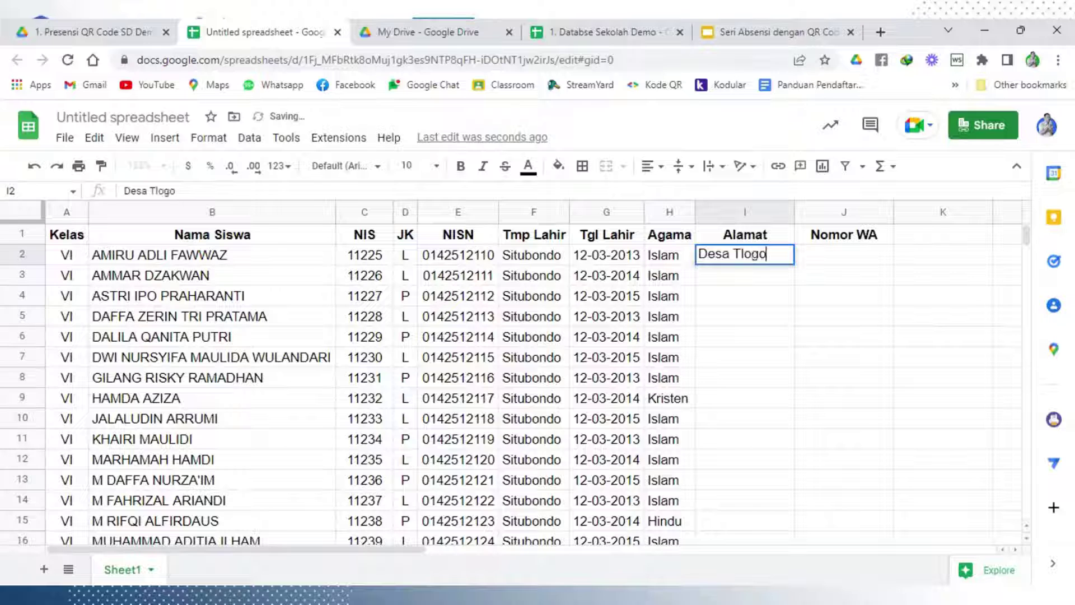
{"action": "type", "text": "sari, "}
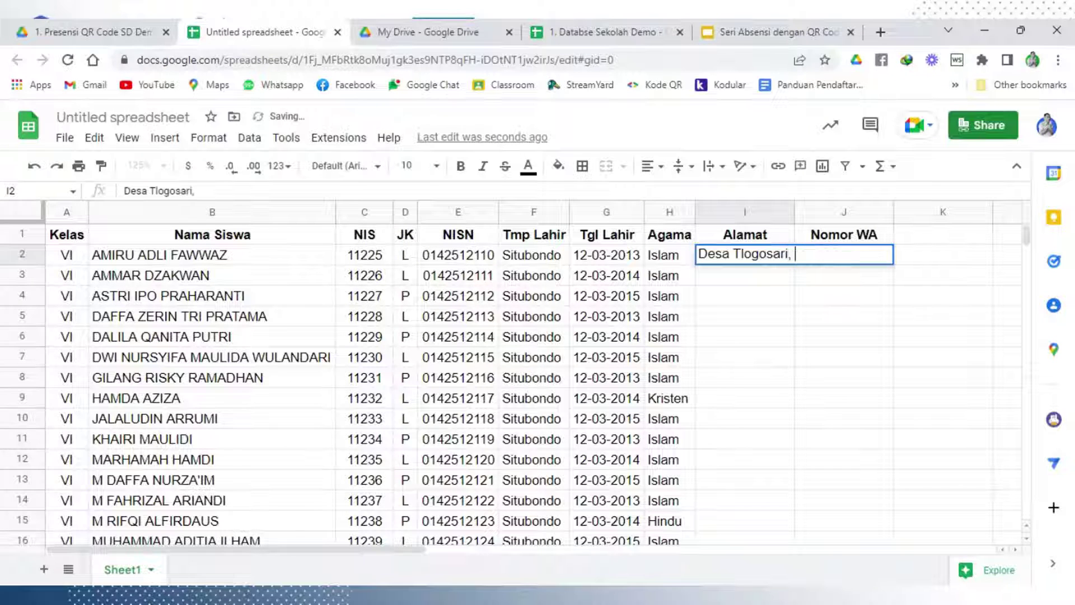
{"action": "type", "text": "Keda,"}
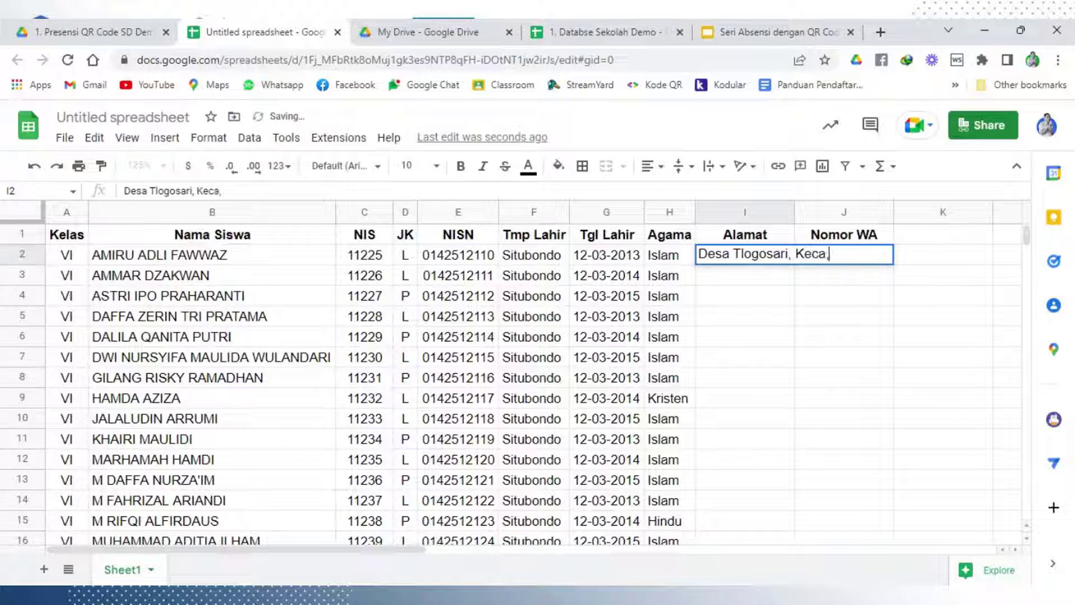
{"action": "key", "text": "BackSpace"}
{"action": "type", "text": "mata"}
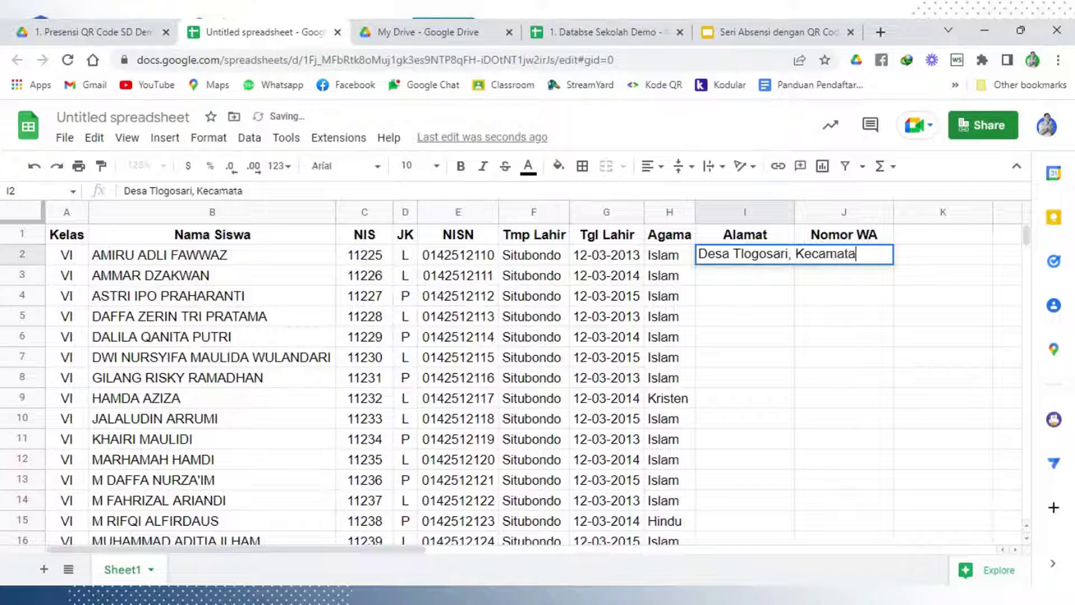
{"action": "type", "text": "n Su"}
{"action": "type", "text": "mb"}
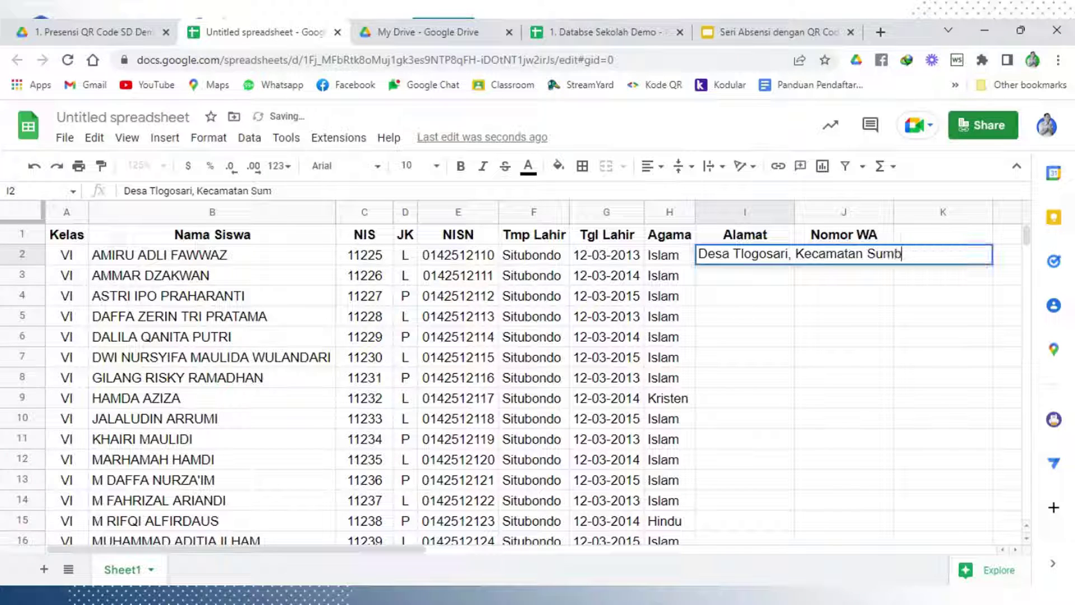
{"action": "type", "text": "ermalang"}
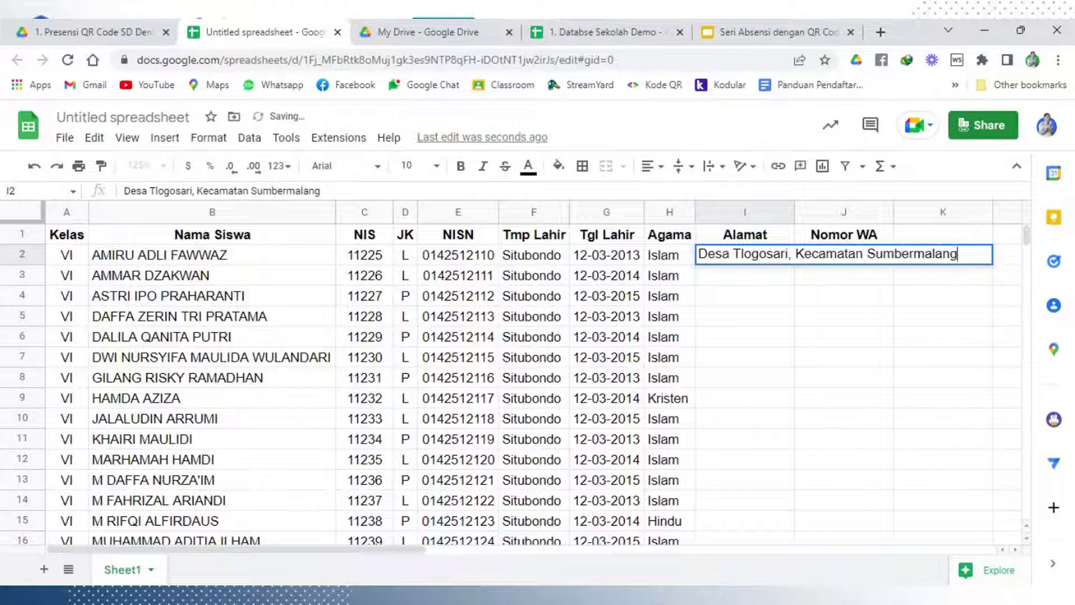
{"action": "left_click", "coordinate": [761, 337]}
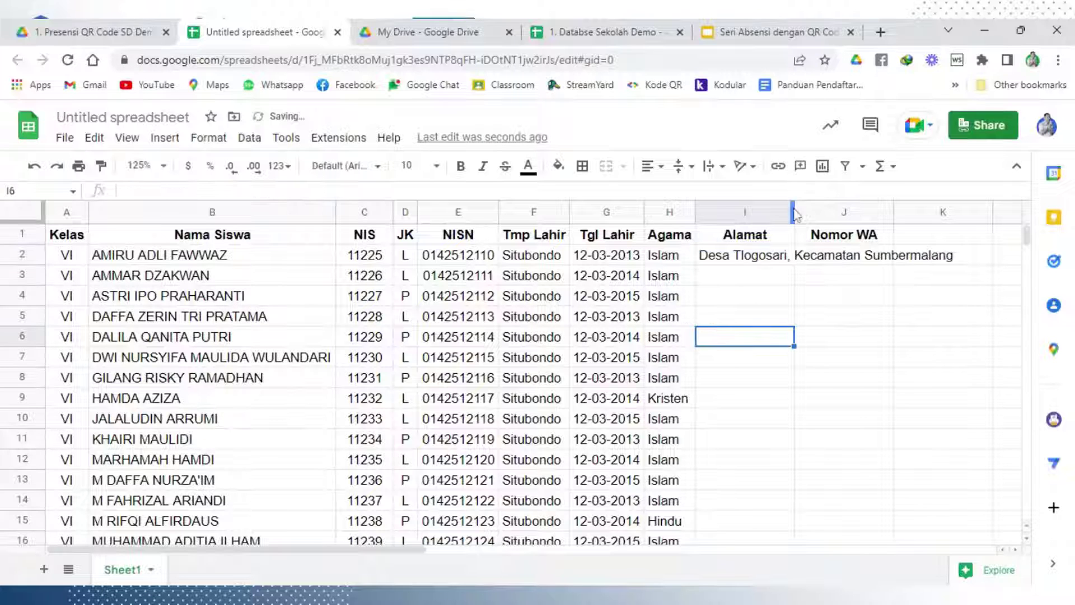
{"action": "double_click", "coordinate": [794, 212]}
{"action": "key", "text": "Up"}
{"action": "key", "text": "Up"}
{"action": "key", "text": "Up"}
{"action": "key", "text": "Up"}
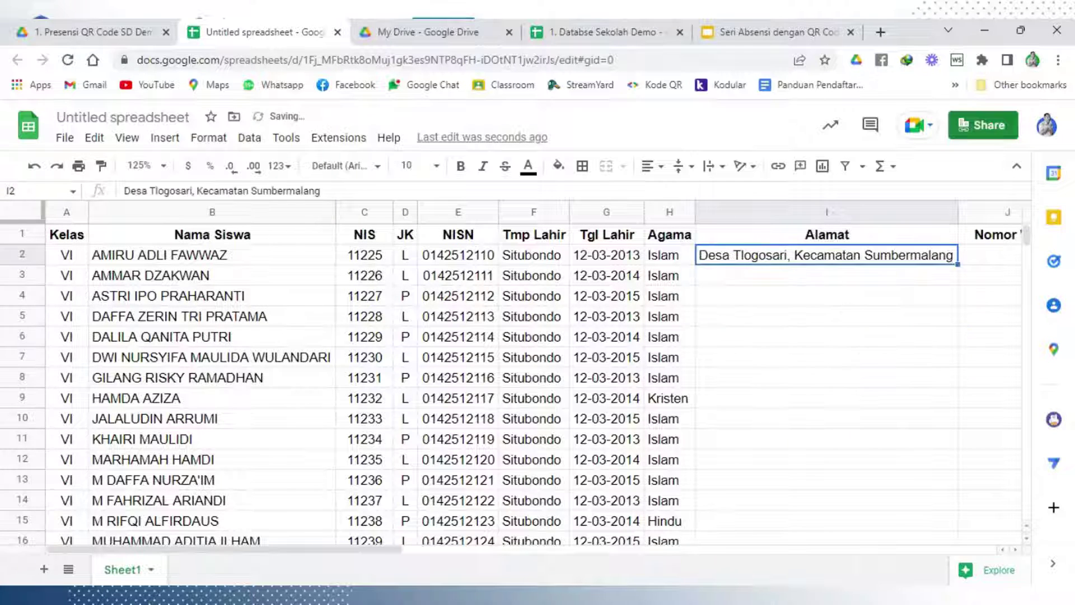
{"action": "key", "text": "ctrl+Return"}
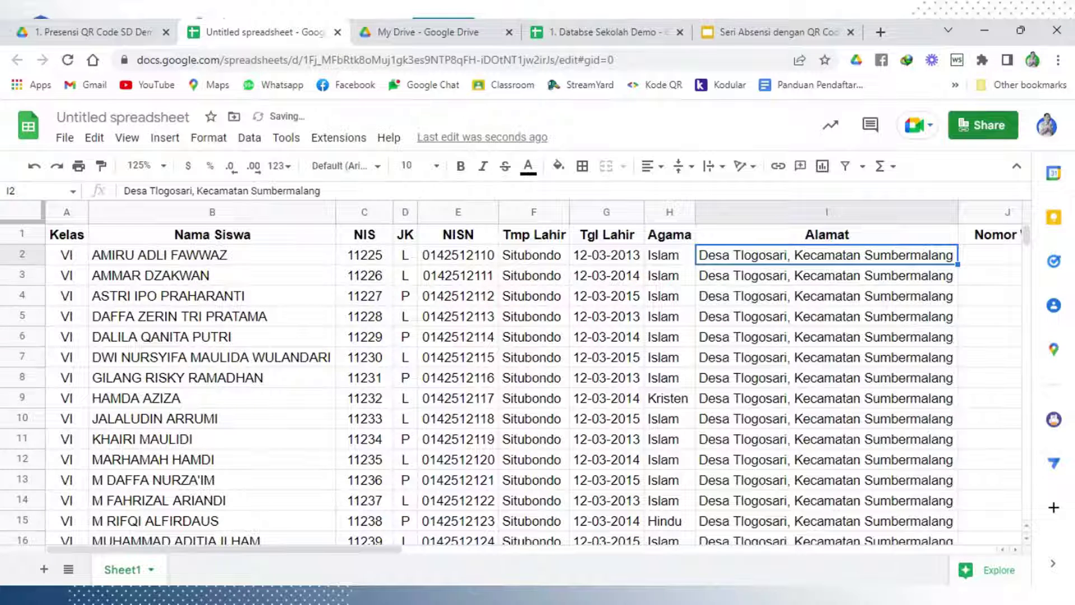
Select the first Nomor WA cell J2 and scroll back across the table
{"action": "left_click", "coordinate": [848, 355]}
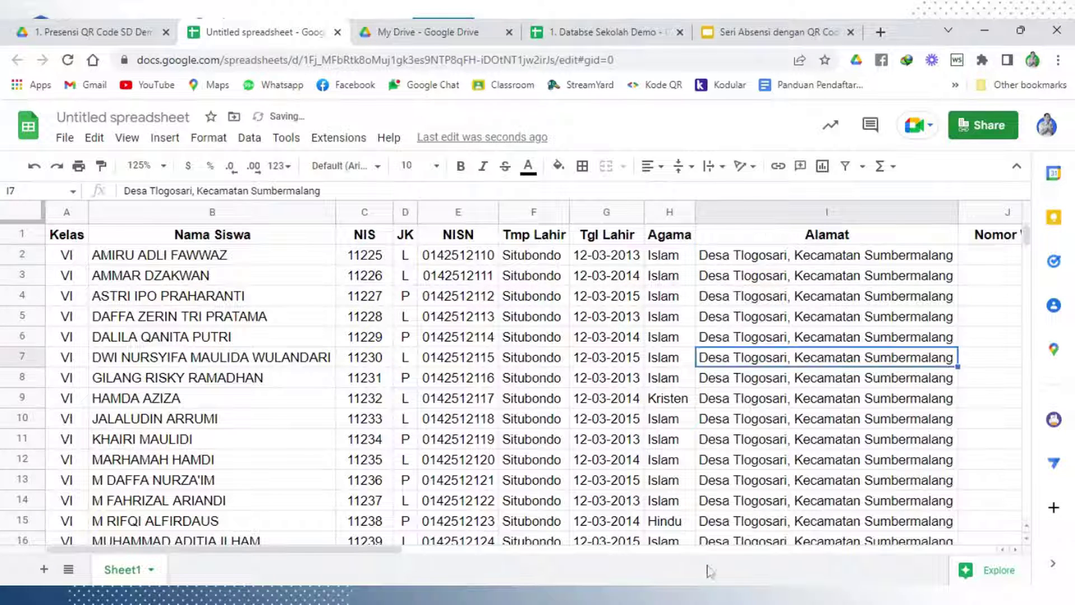
{"action": "left_click_drag", "start_coordinate": [392, 558], "coordinate": [612, 511]}
{"action": "left_click", "coordinate": [480, 340]}
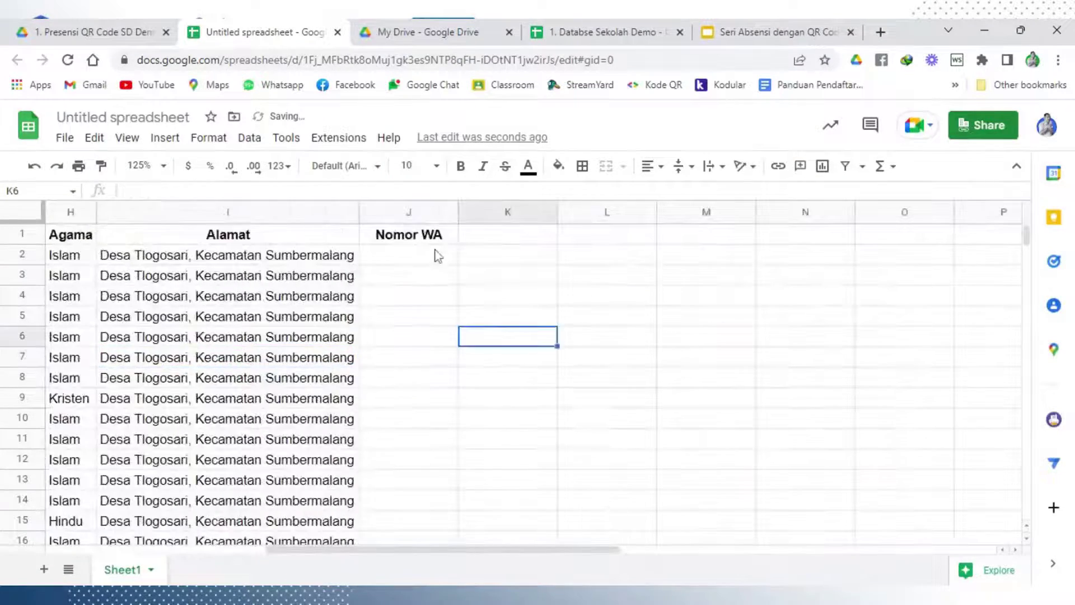
{"action": "left_click", "coordinate": [431, 256]}
{"action": "scroll", "coordinate": [426, 302], "scroll_direction": "down", "scroll_amount": 3}
{"action": "scroll", "coordinate": [425, 336], "scroll_direction": "down", "scroll_amount": 4}
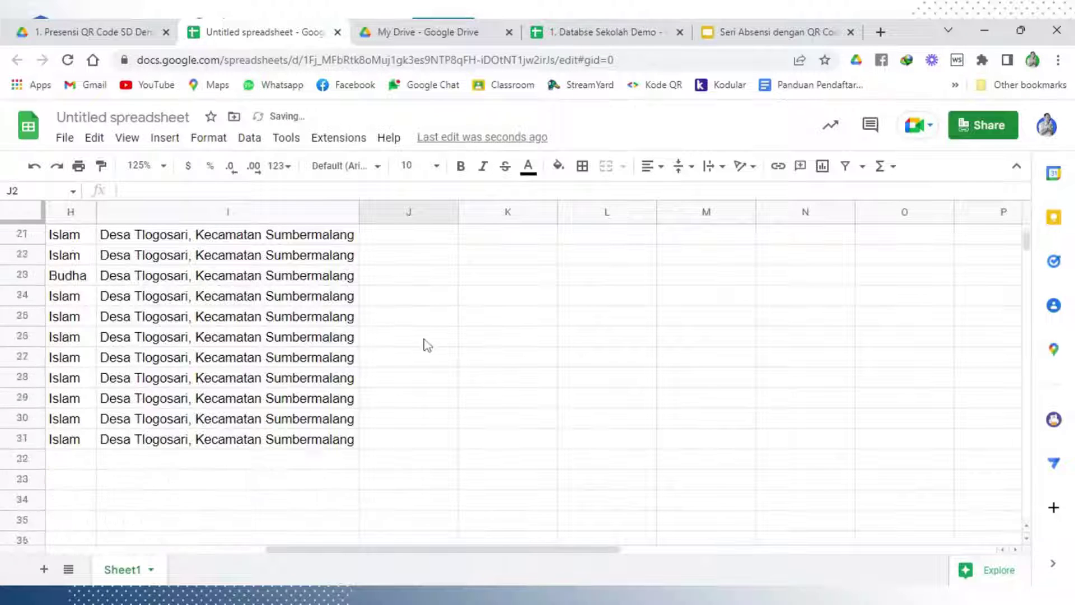
{"action": "scroll", "coordinate": [425, 343], "scroll_direction": "up", "scroll_amount": 7}
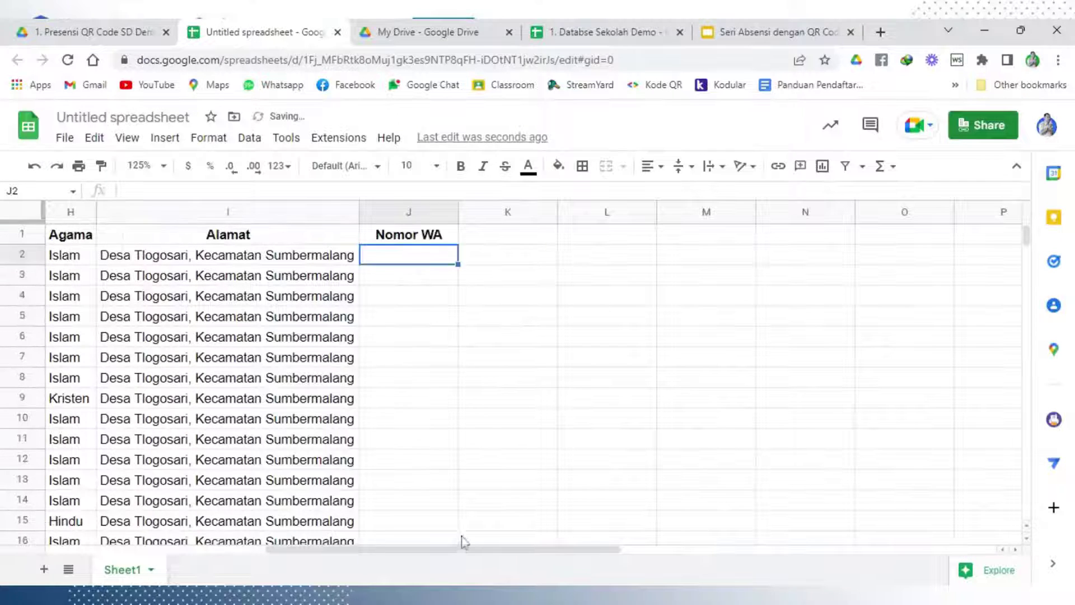
{"action": "left_click_drag", "start_coordinate": [451, 550], "coordinate": [190, 531]}
Name the untitled spreadsheet '1. Database Siswa'
{"action": "left_click", "coordinate": [162, 338]}
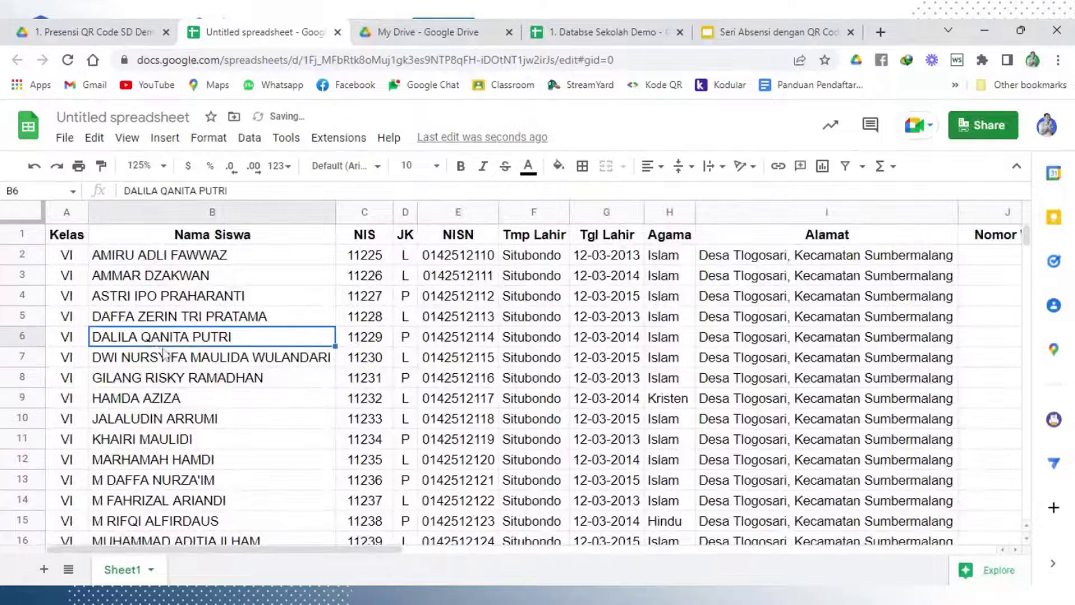
{"action": "left_click", "coordinate": [140, 117]}
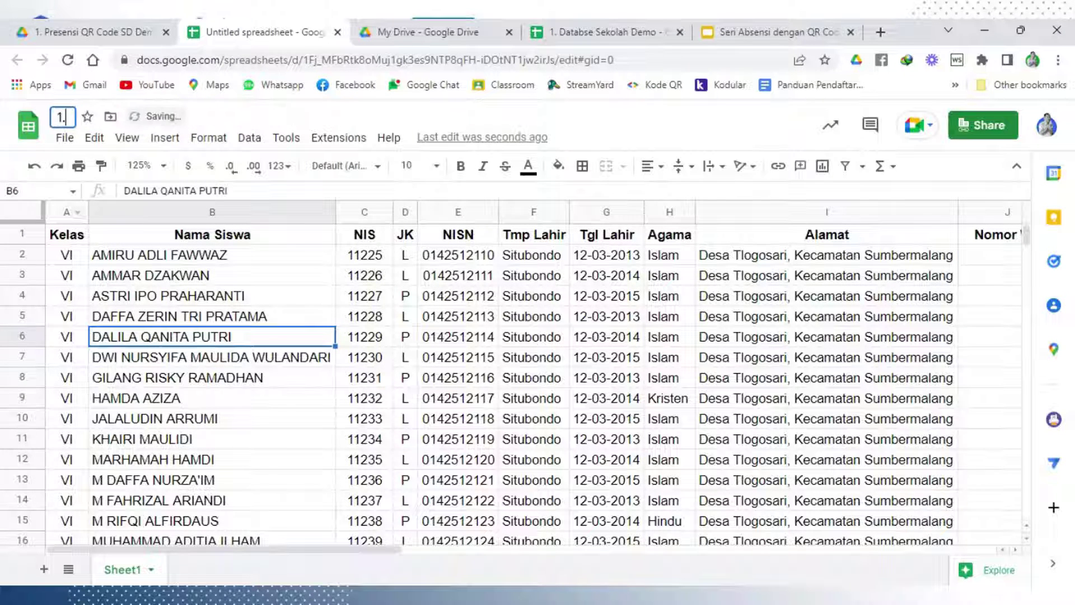
{"action": "type", "text": "1. Databa"}
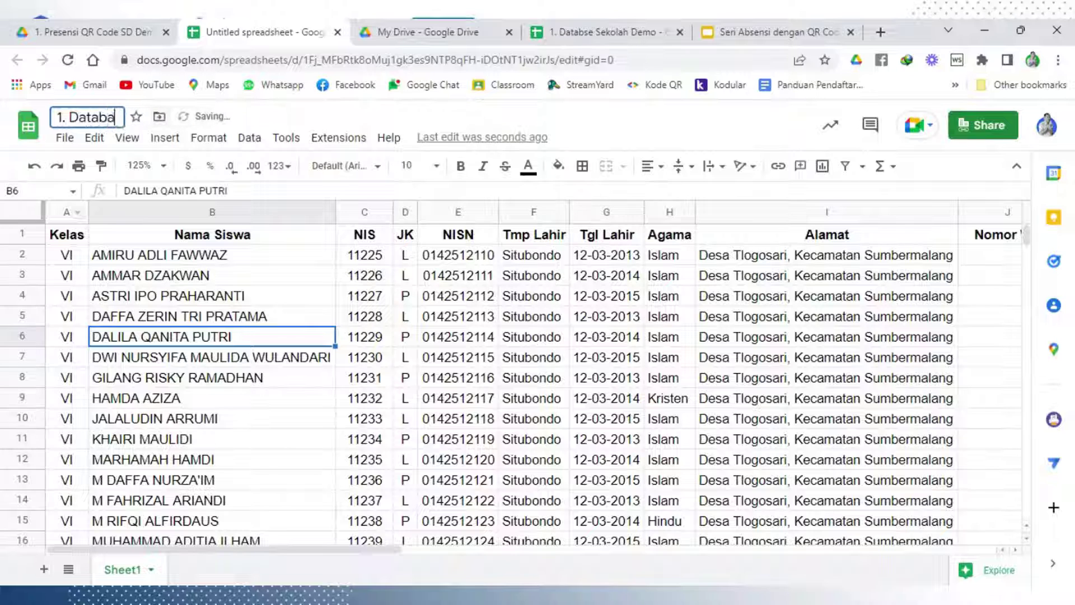
{"action": "type", "text": "se Siswa"}
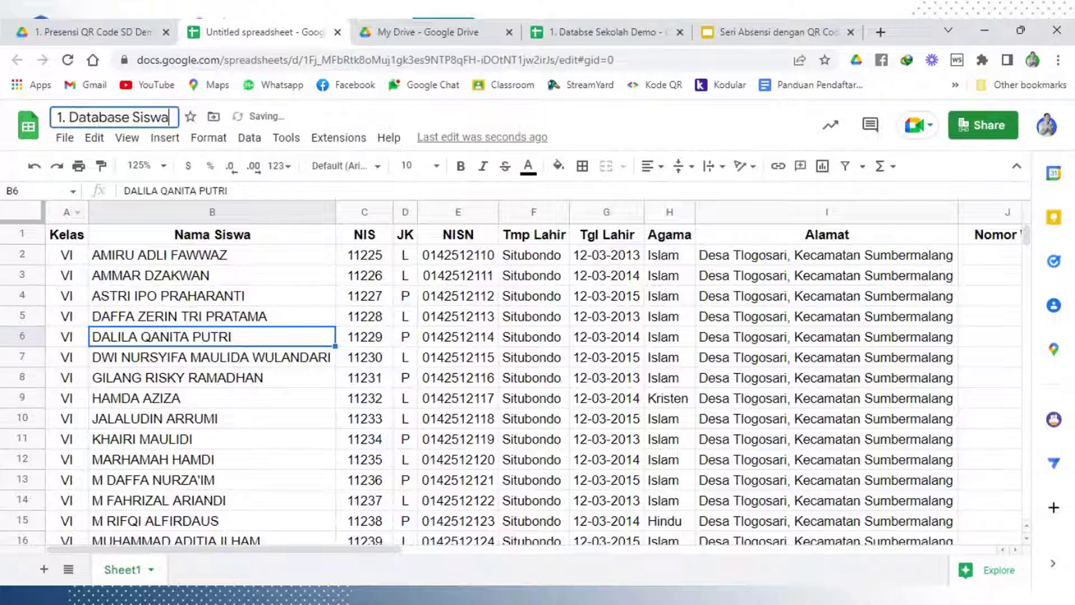
{"action": "left_click", "coordinate": [271, 440]}
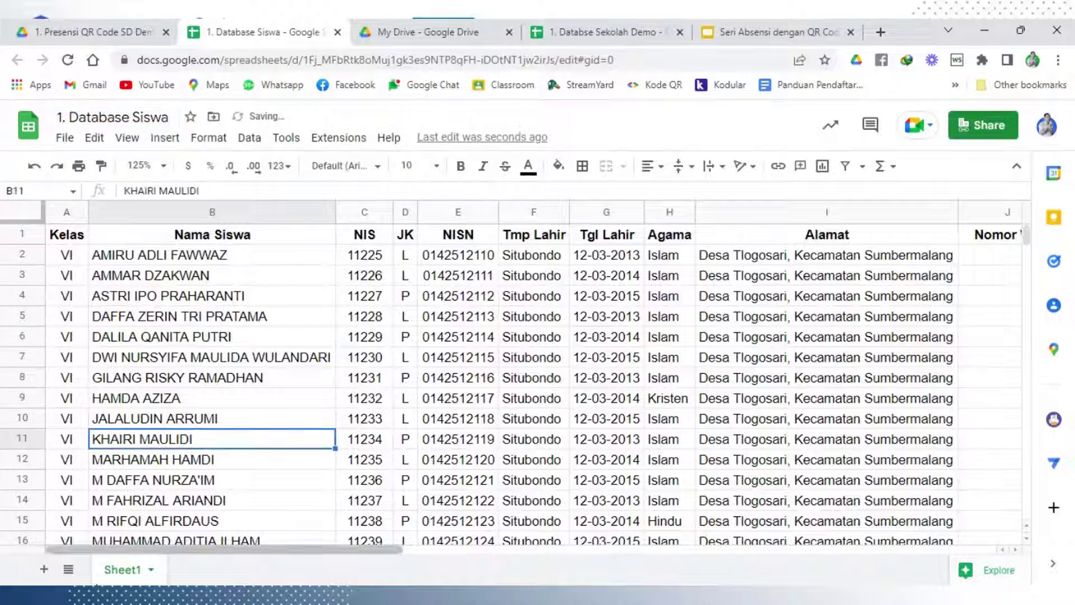
Rename the Sheet1 tab to 'Data Siswa', then return to the 1. Presensi QR Code SD Demo folder
{"action": "right_click", "coordinate": [116, 577]}
{"action": "left_click", "coordinate": [145, 369]}
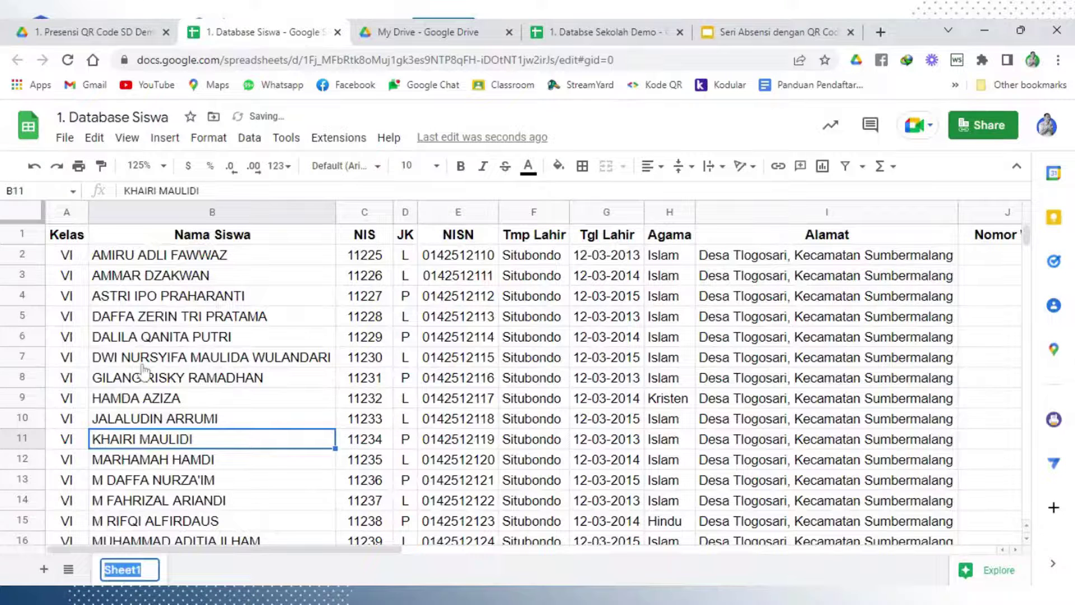
{"action": "type", "text": "Data Sis"}
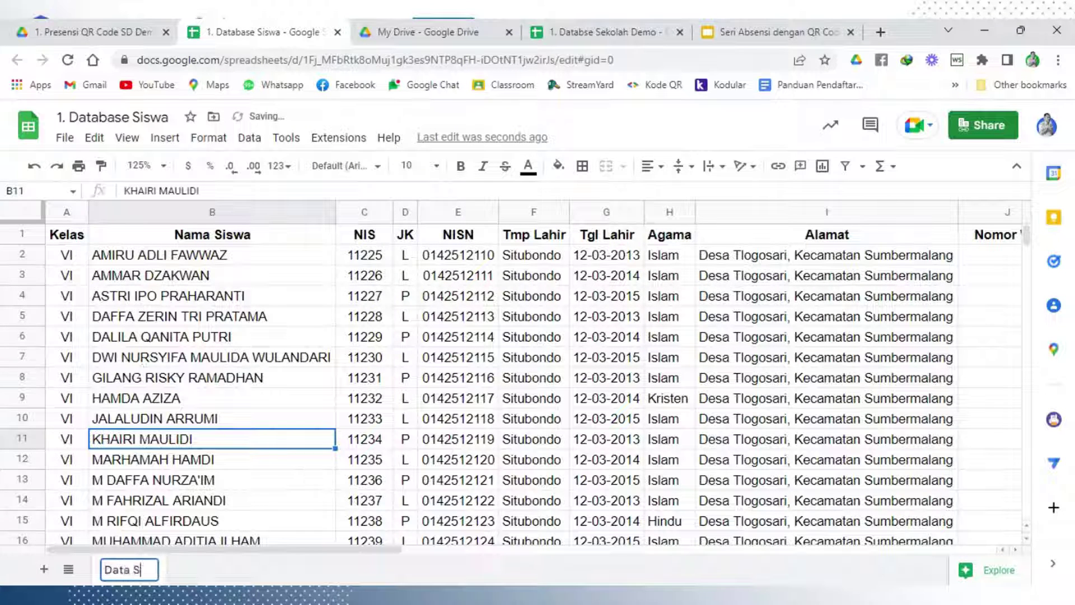
{"action": "type", "text": "wa"}
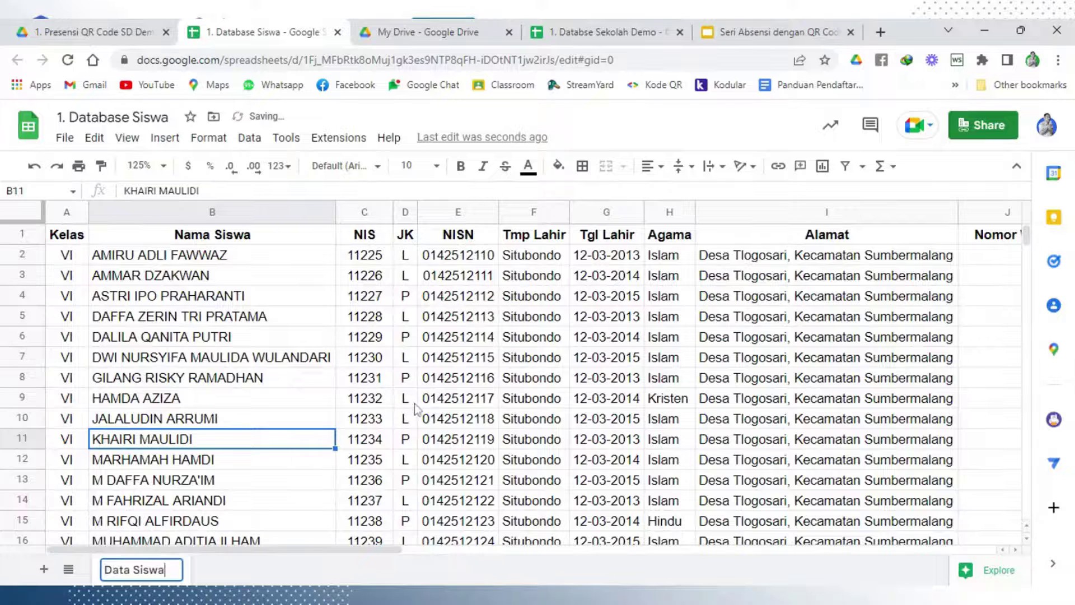
{"action": "left_click", "coordinate": [415, 406]}
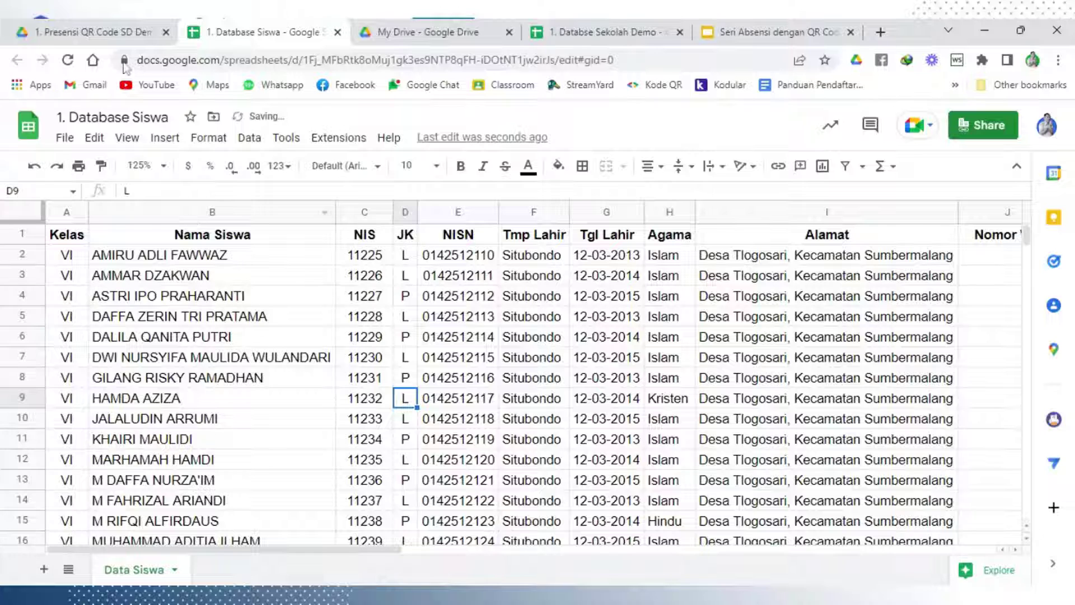
{"action": "left_click", "coordinate": [120, 22]}
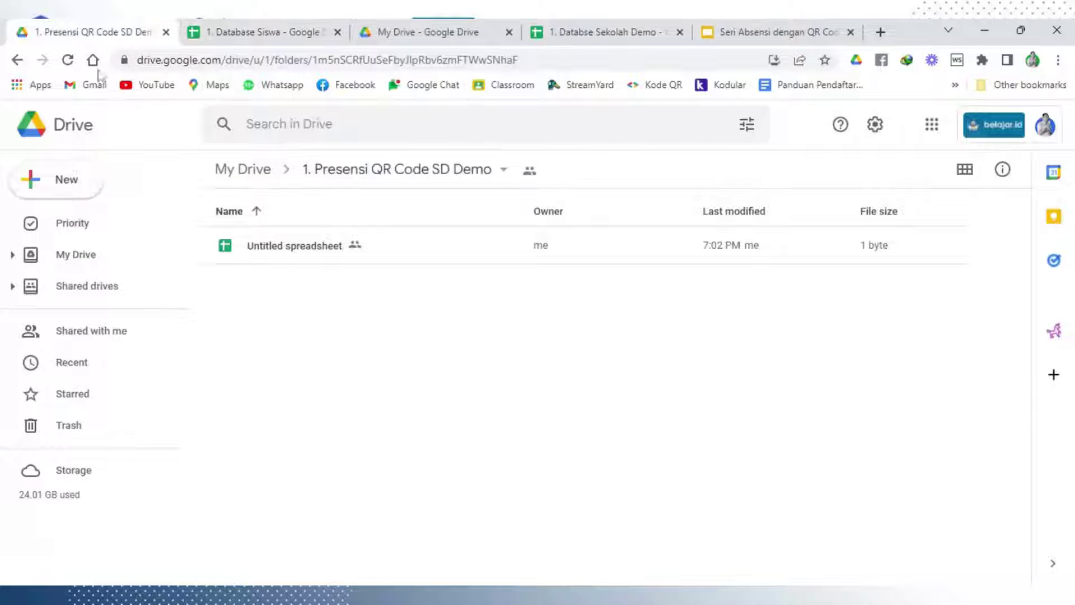
Create a new Google Form from Drive's New menu, shared like the folder
{"action": "left_click", "coordinate": [61, 182]}
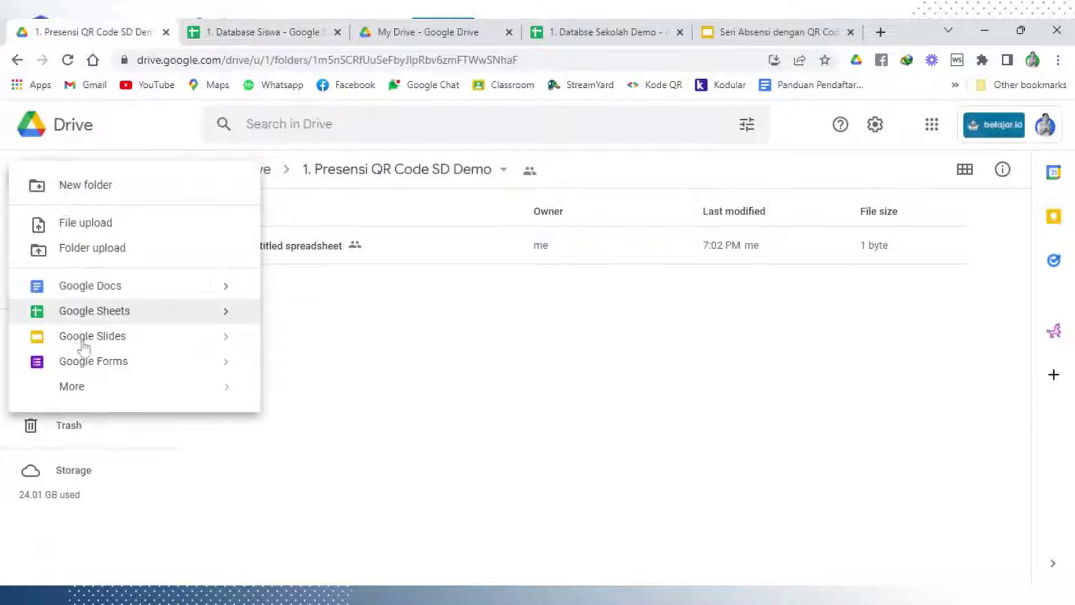
{"action": "left_click", "coordinate": [95, 369]}
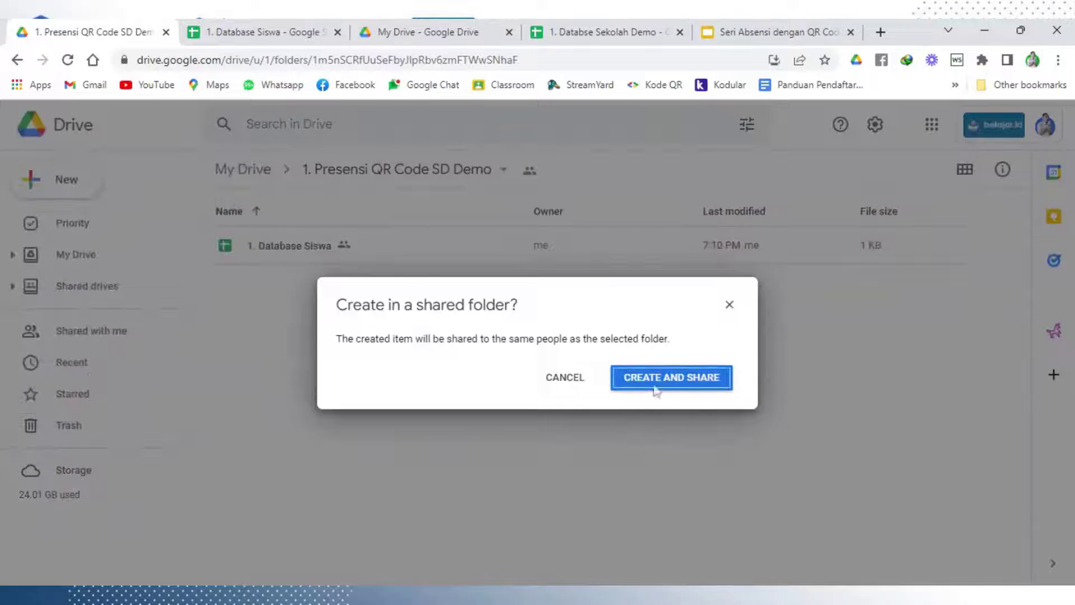
{"action": "left_click", "coordinate": [658, 386]}
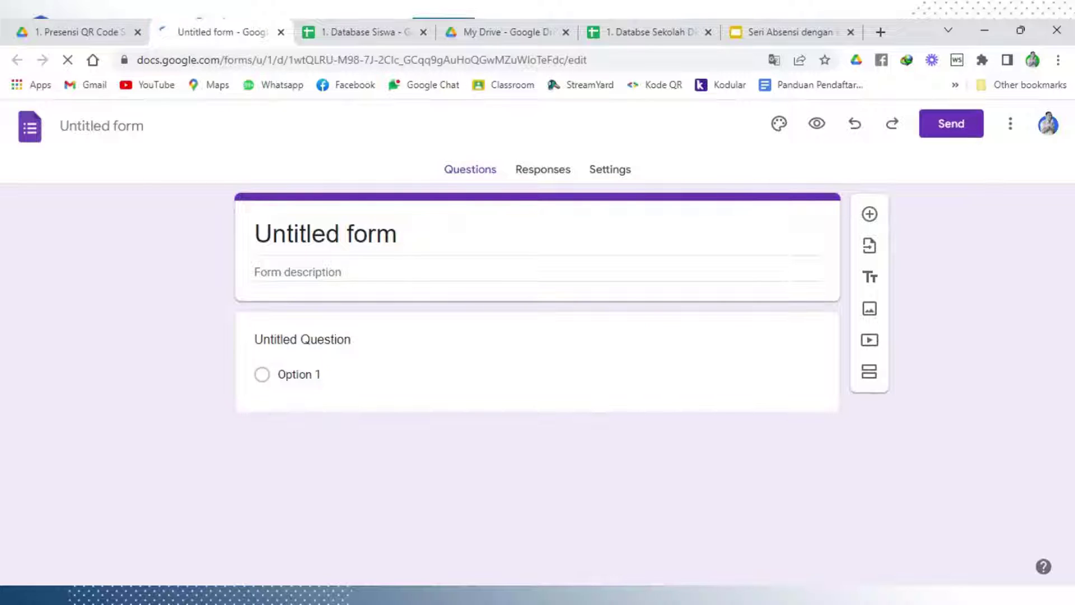
Switch to the 1. Database Siswa spreadsheet and select cell B9 in the Nama Siswa column
{"action": "left_click", "coordinate": [307, 25]}
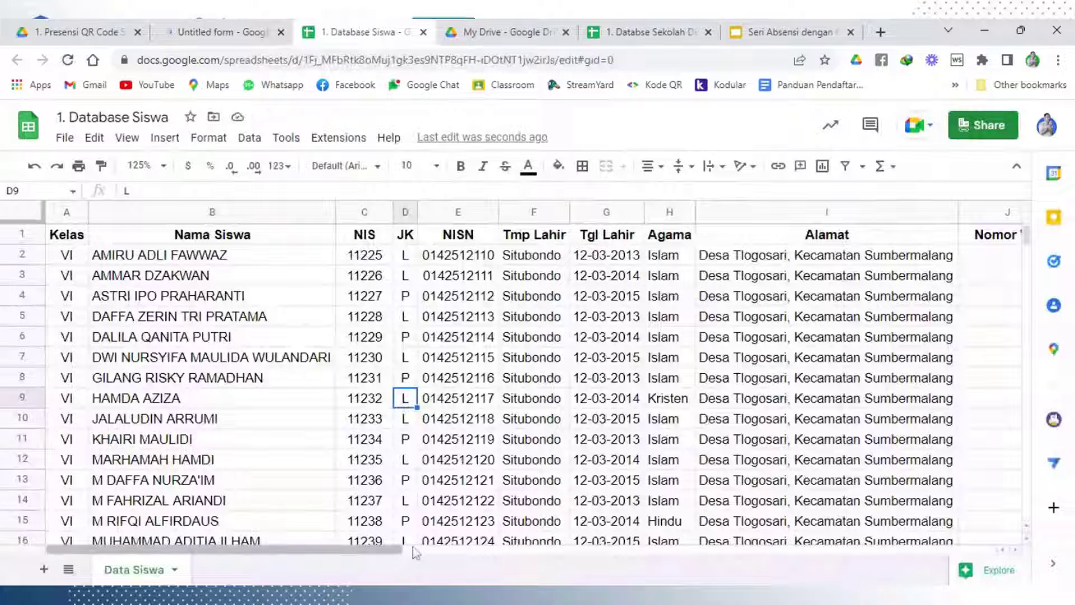
{"action": "left_click", "coordinate": [312, 395]}
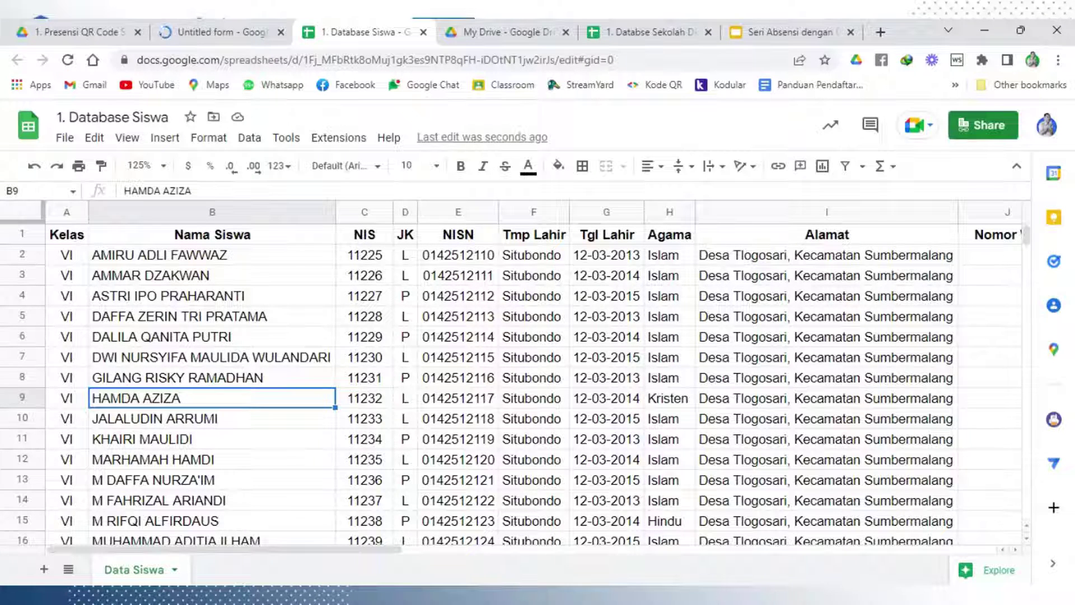
Switch back to the Untitled form editor tab
{"action": "left_click", "coordinate": [206, 32]}
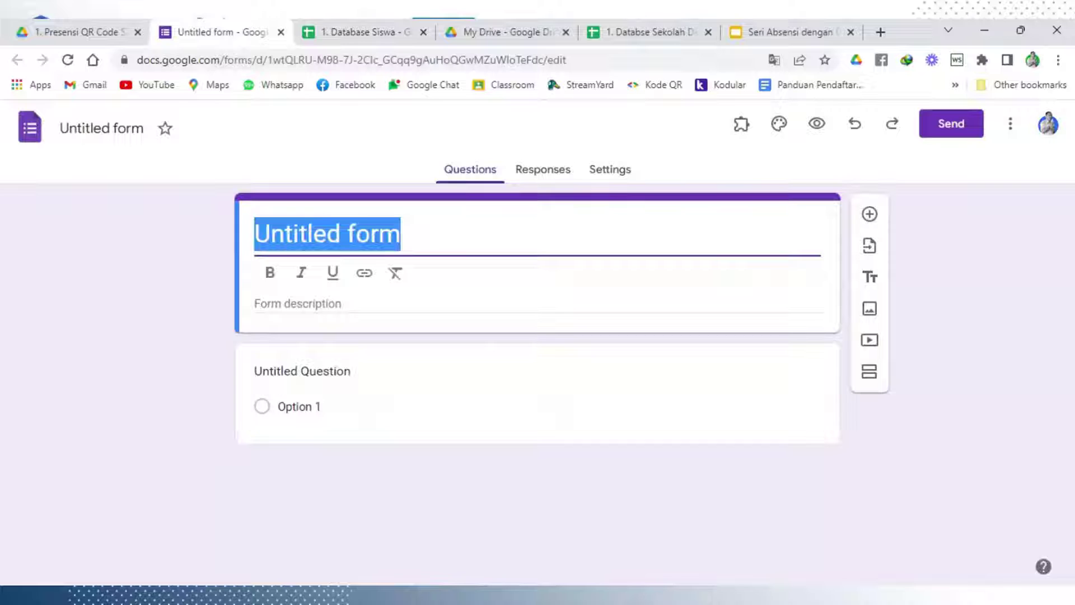
Enter 'Presensi QR Code' as the form heading, name the first question 'Nama Siswa', and make it required
{"action": "type", "text": "Pre"}
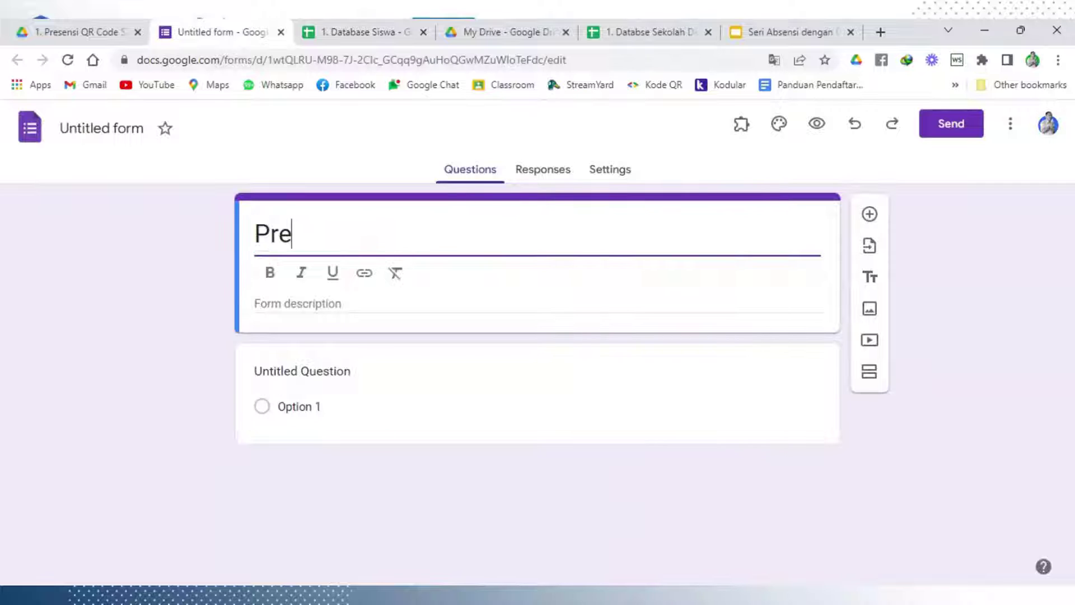
{"action": "type", "text": "sensi QR"}
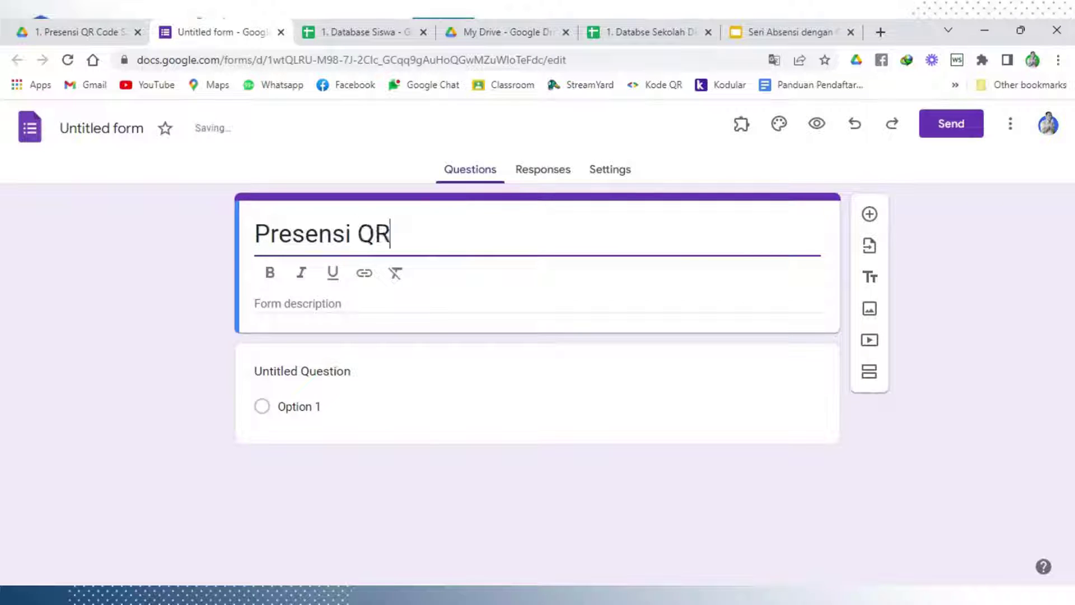
{"action": "type", "text": " Code"}
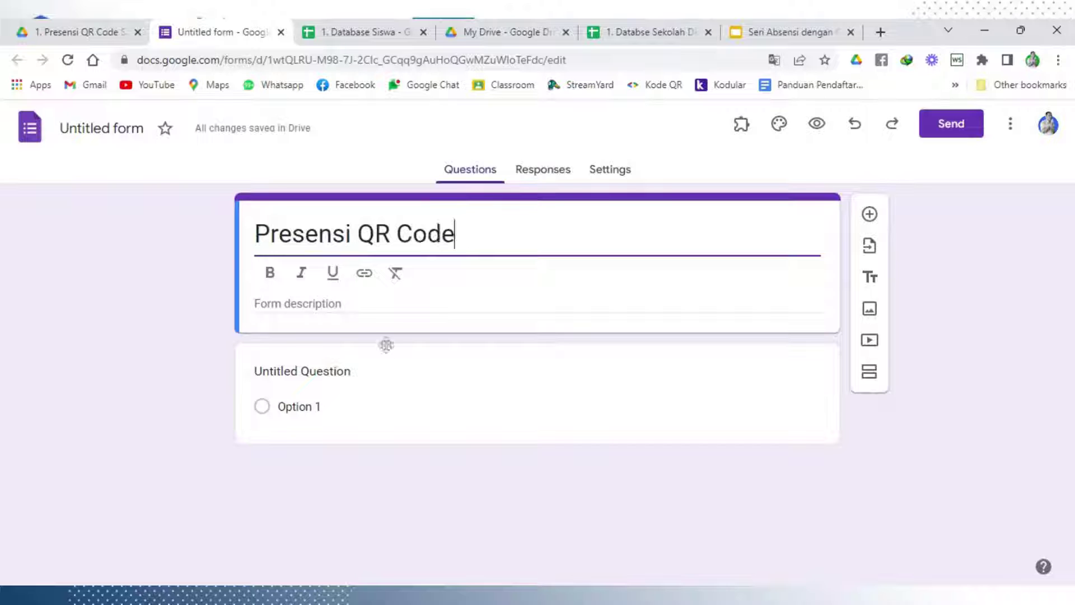
{"action": "left_click", "coordinate": [372, 364]}
{"action": "type", "text": "Na"}
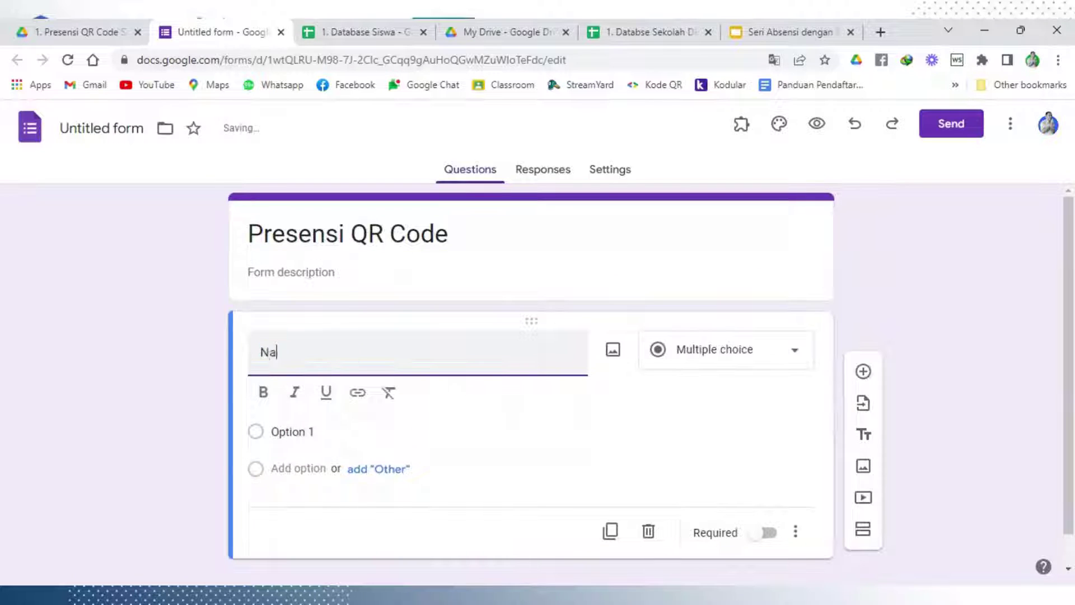
{"action": "type", "text": "ma"}
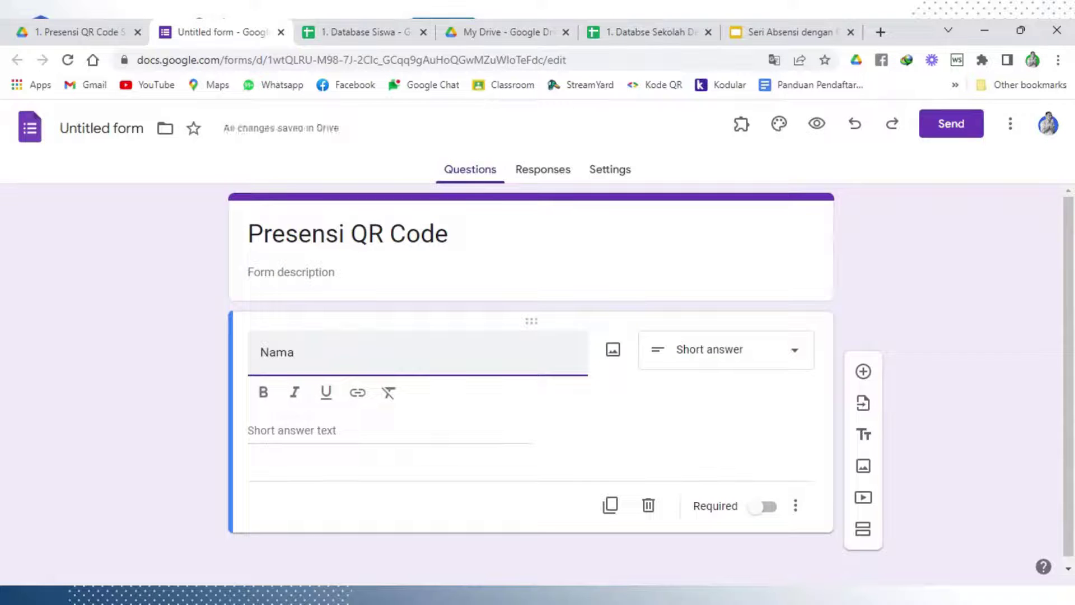
{"action": "type", "text": " Siswa"}
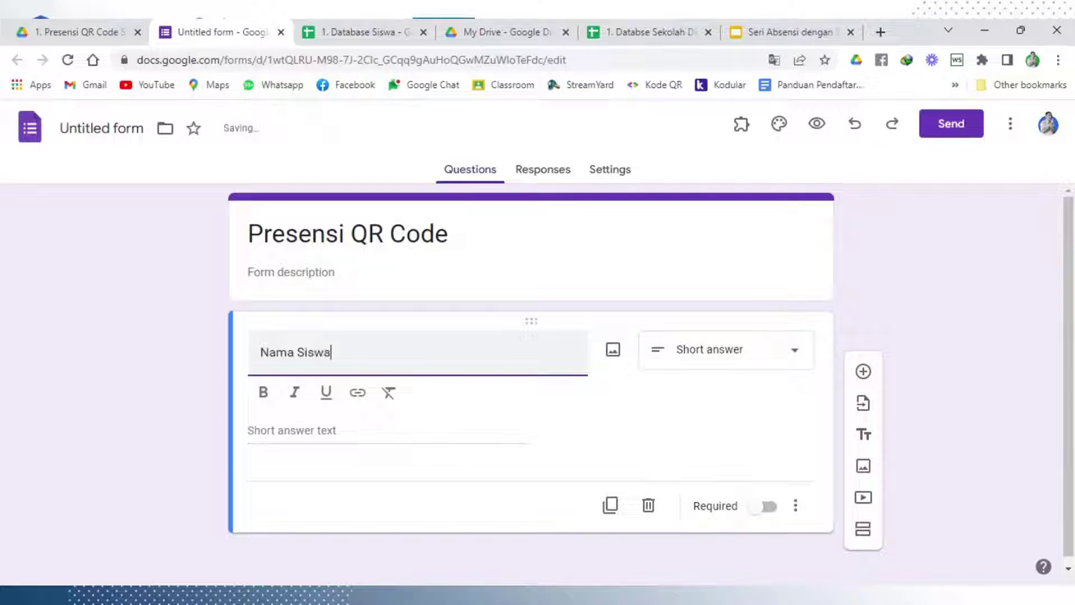
{"action": "left_click", "coordinate": [965, 274]}
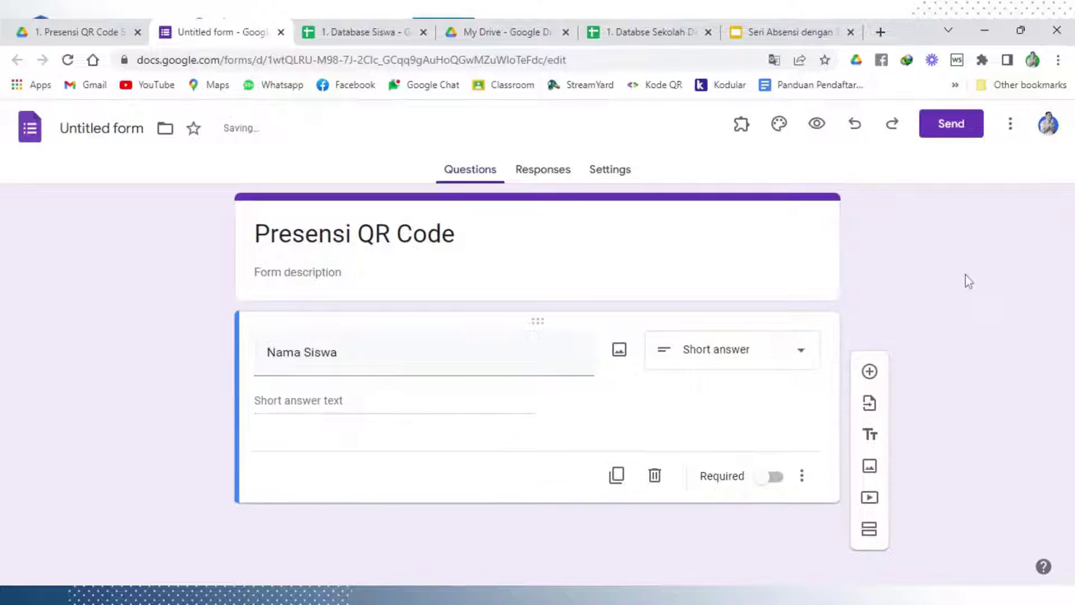
{"action": "left_click", "coordinate": [773, 475]}
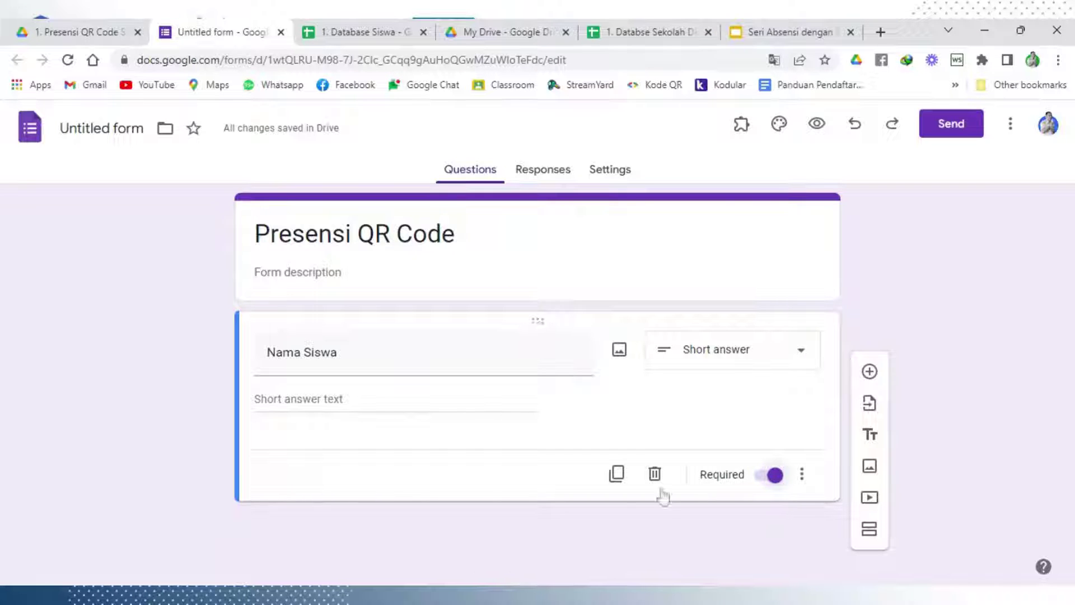
Duplicate the Nama Siswa question and retitle the copy 'NISN'
{"action": "left_click", "coordinate": [618, 475]}
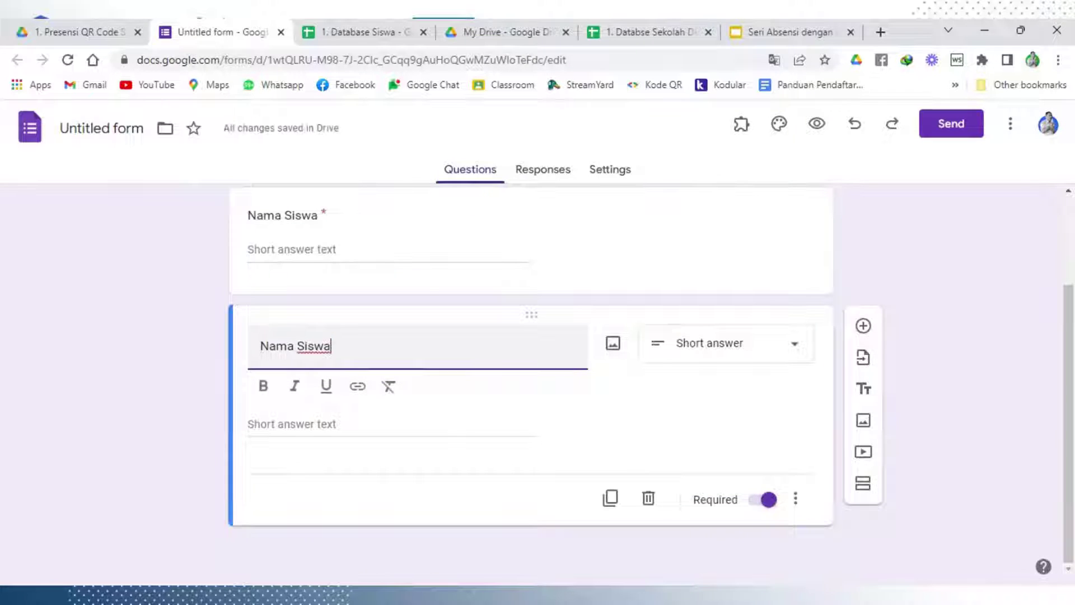
{"action": "left_click_drag", "start_coordinate": [341, 359], "coordinate": [244, 341]}
{"action": "type", "text": "NSI"}
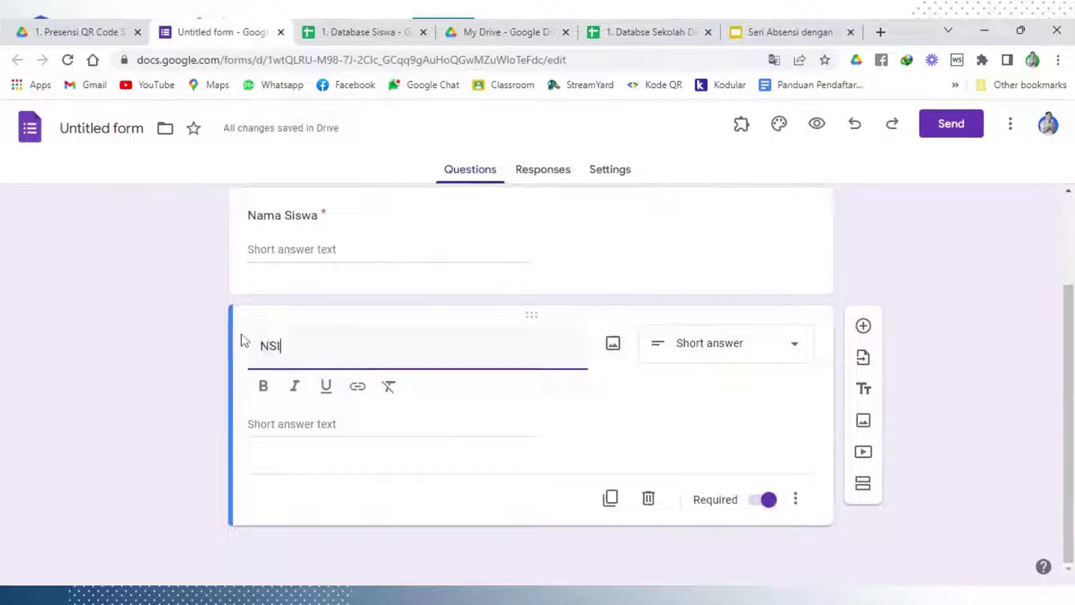
{"action": "key", "text": "BackSpace"}
{"action": "key", "text": "BackSpace"}
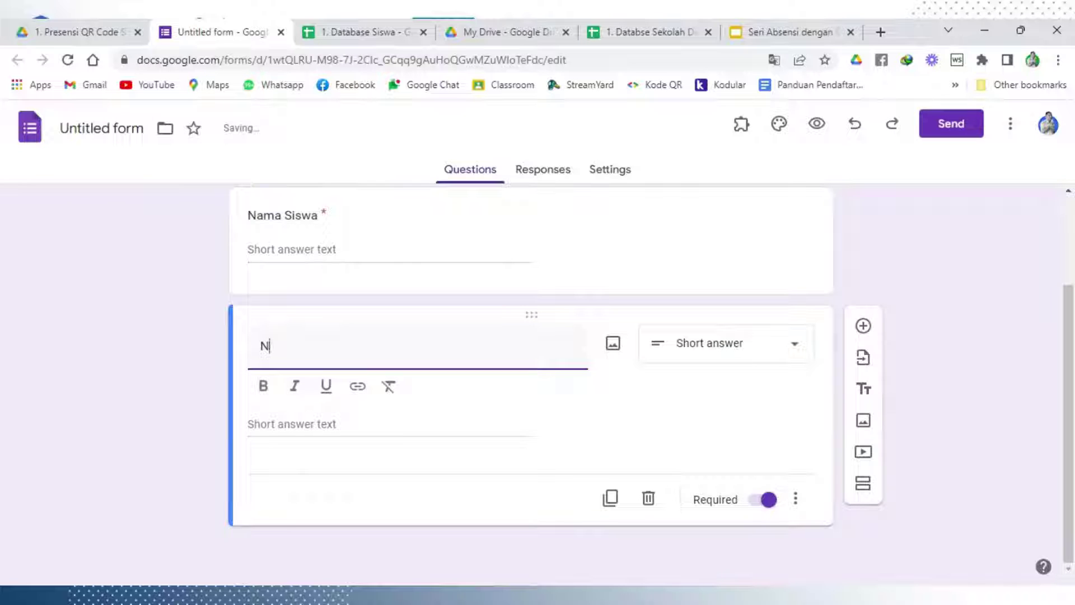
{"action": "type", "text": "ISN"}
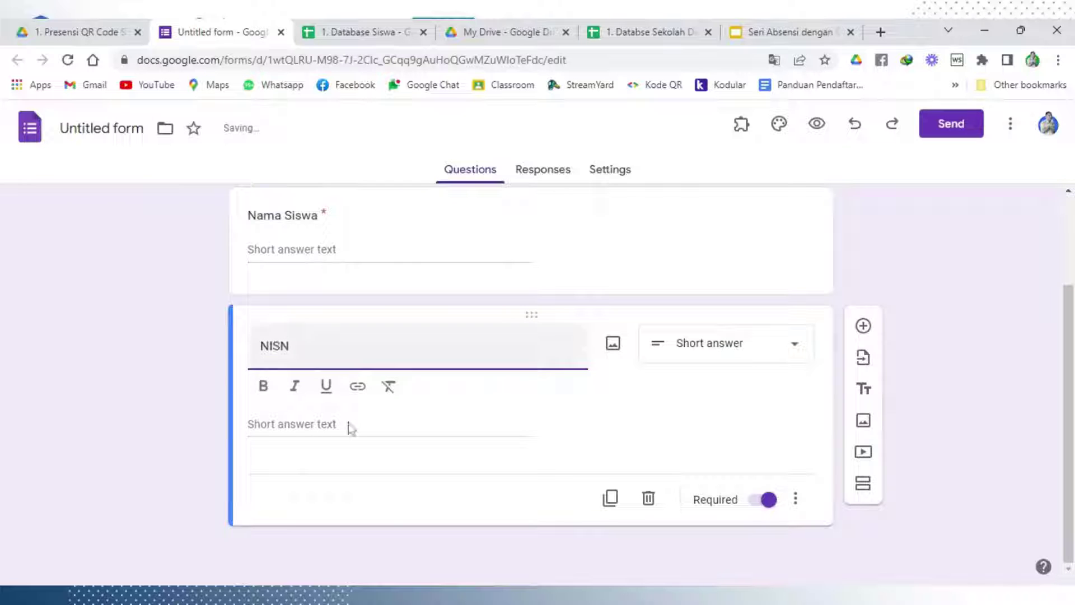
{"action": "left_click", "coordinate": [396, 518]}
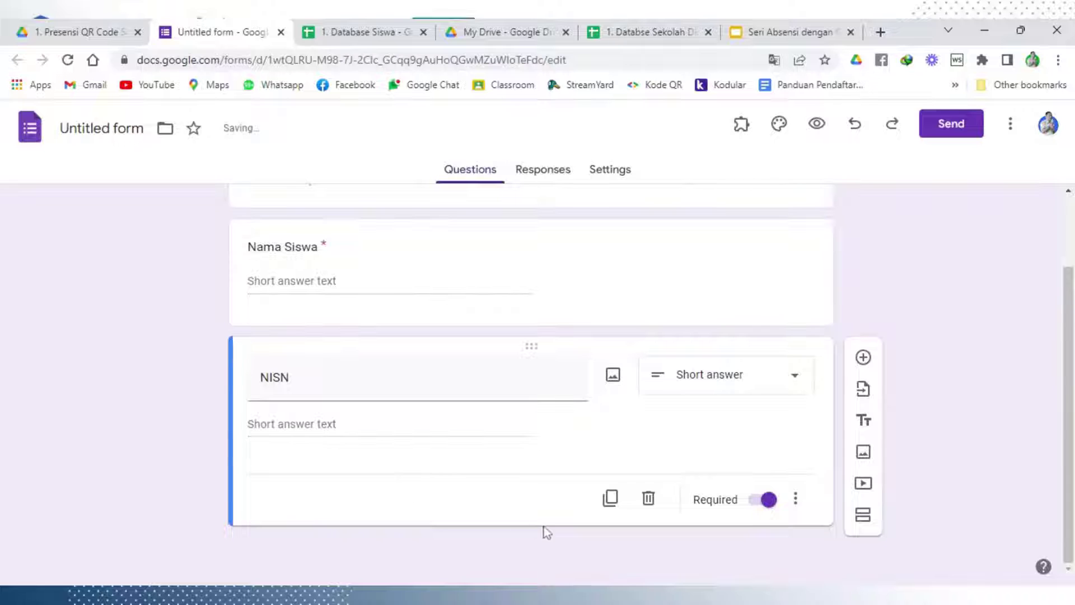
Duplicate the NISN question and select the copy's title for replacing
{"action": "left_click", "coordinate": [610, 504]}
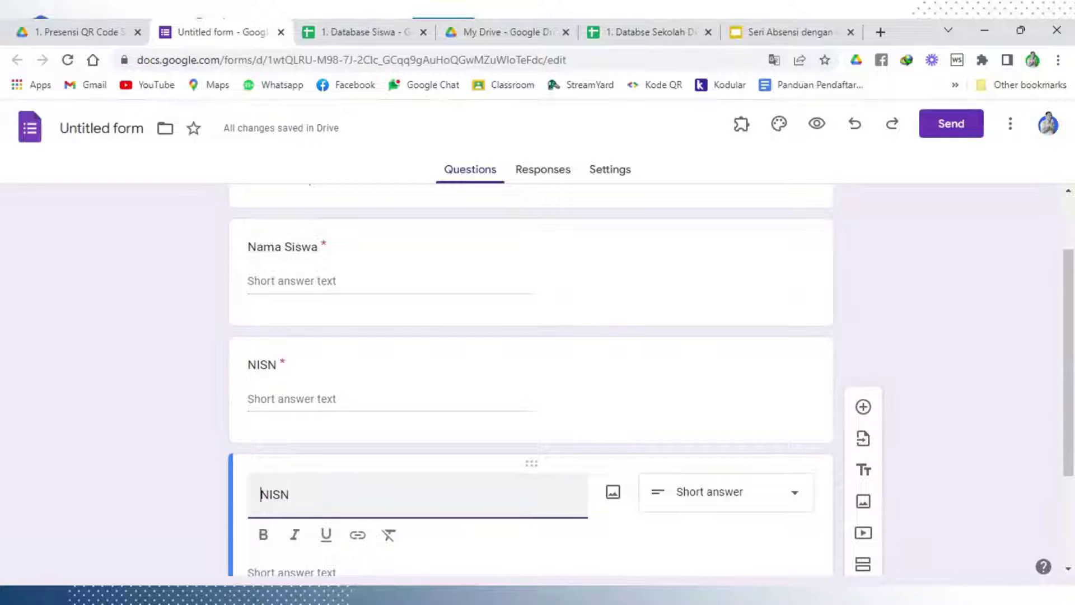
{"action": "scroll", "coordinate": [492, 496], "scroll_direction": "down", "scroll_amount": 3}
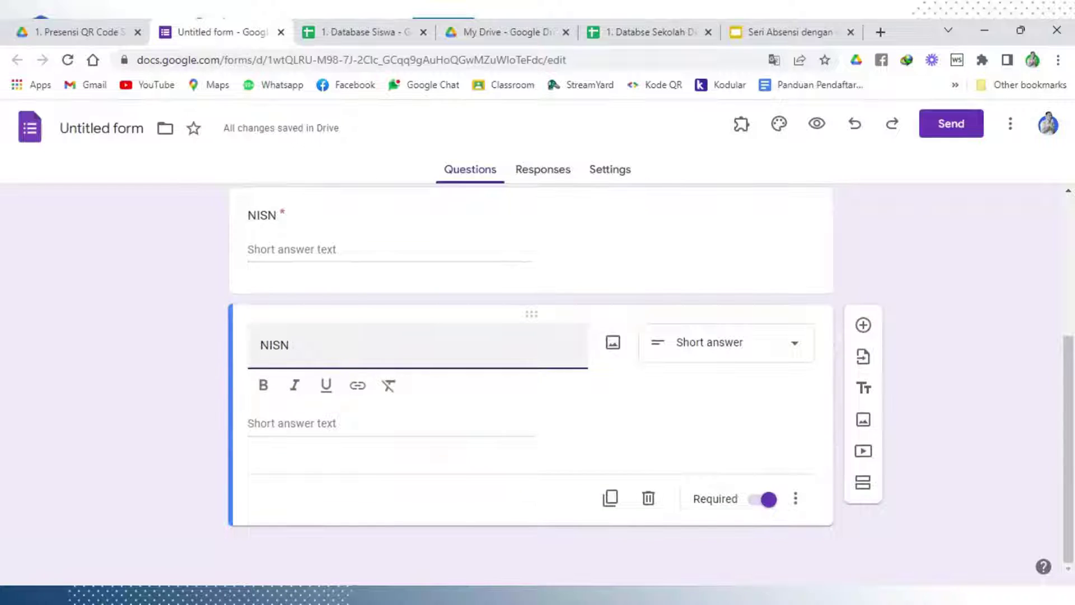
{"action": "left_click_drag", "start_coordinate": [291, 345], "coordinate": [249, 351]}
Retitle the copy 'Keterangan' and make it a multiple choice question
{"action": "type", "text": "K"}
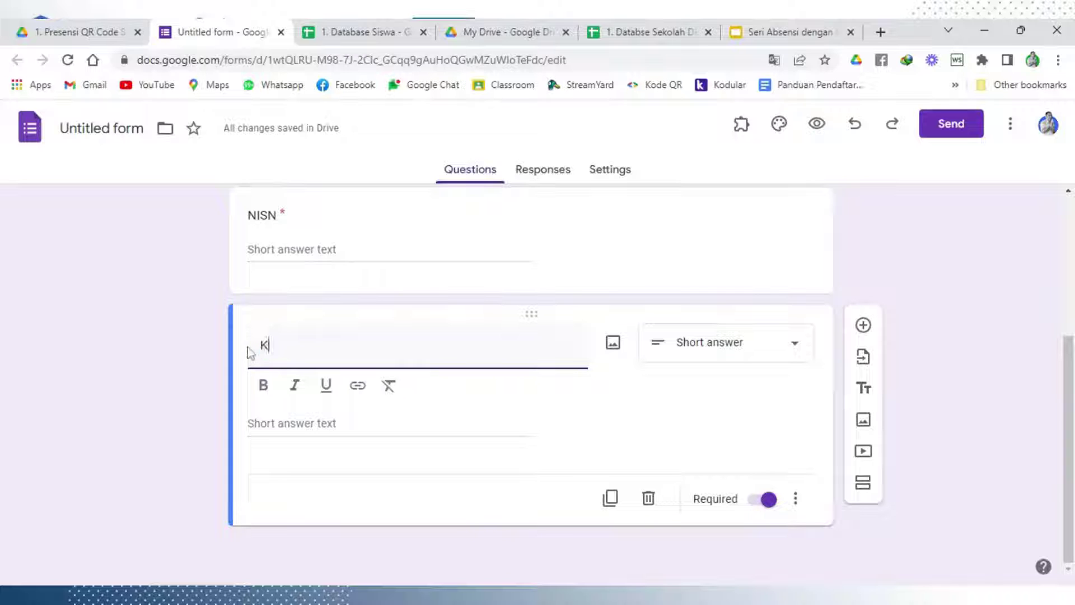
{"action": "type", "text": "eterangan"}
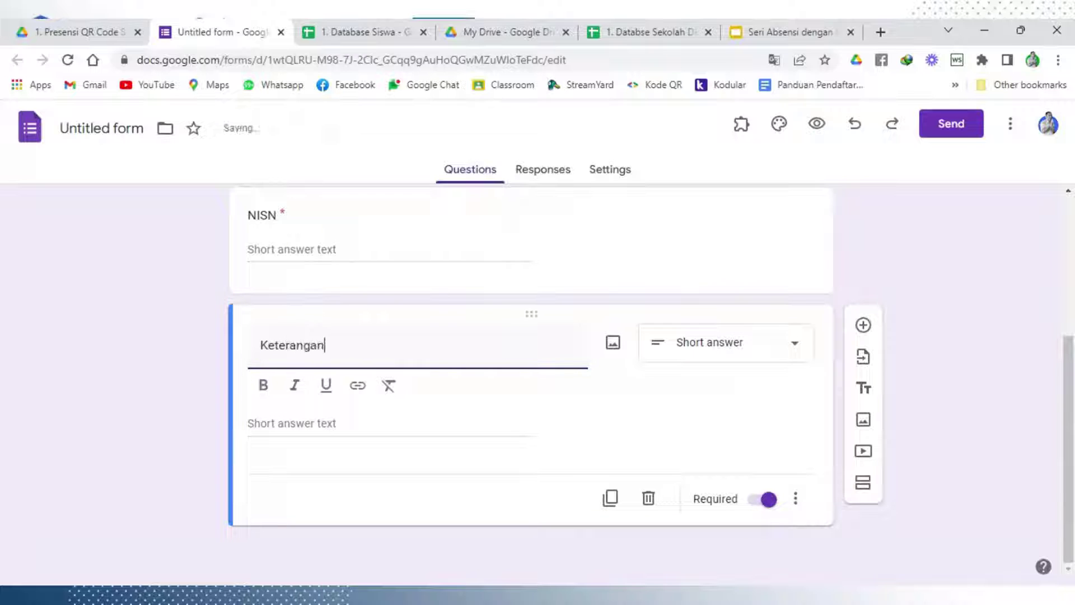
{"action": "left_click", "coordinate": [751, 357]}
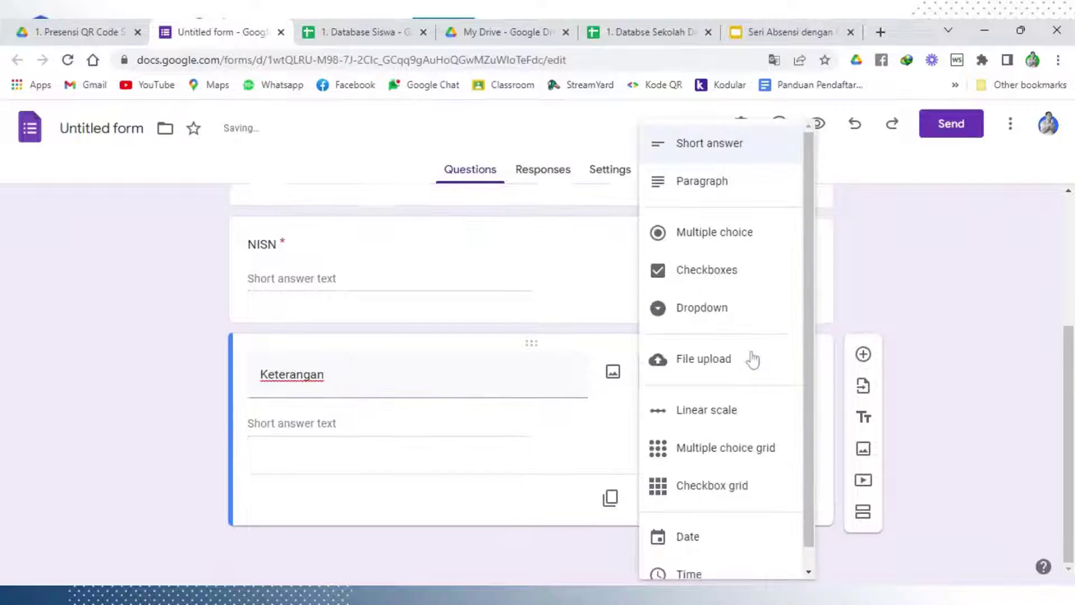
{"action": "left_click", "coordinate": [741, 238]}
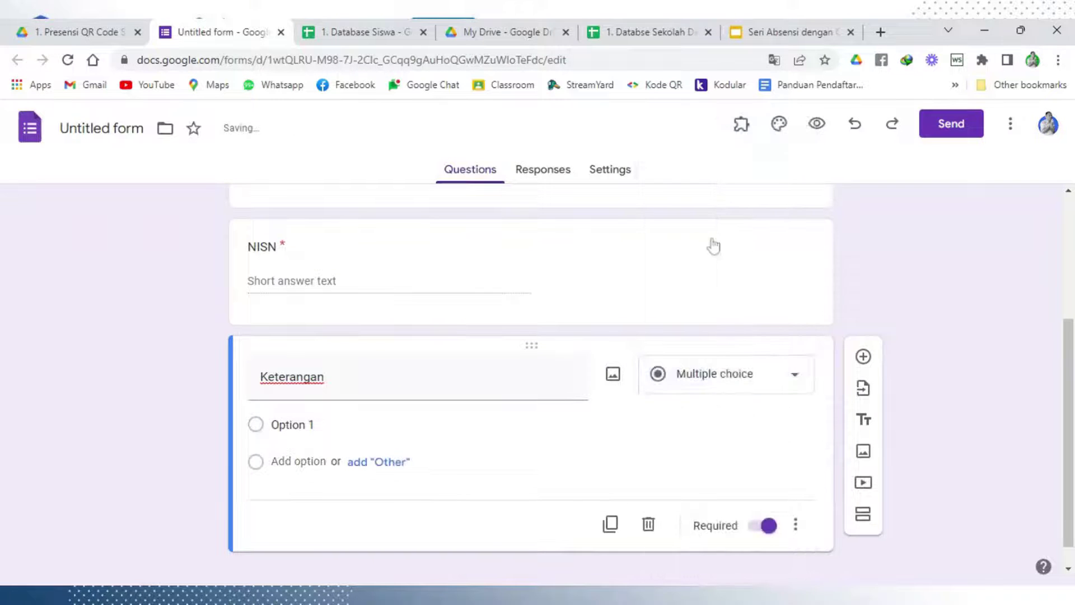
Fill in the answer options Hadir, Izin, Sakit and Alpa
{"action": "left_click", "coordinate": [291, 424]}
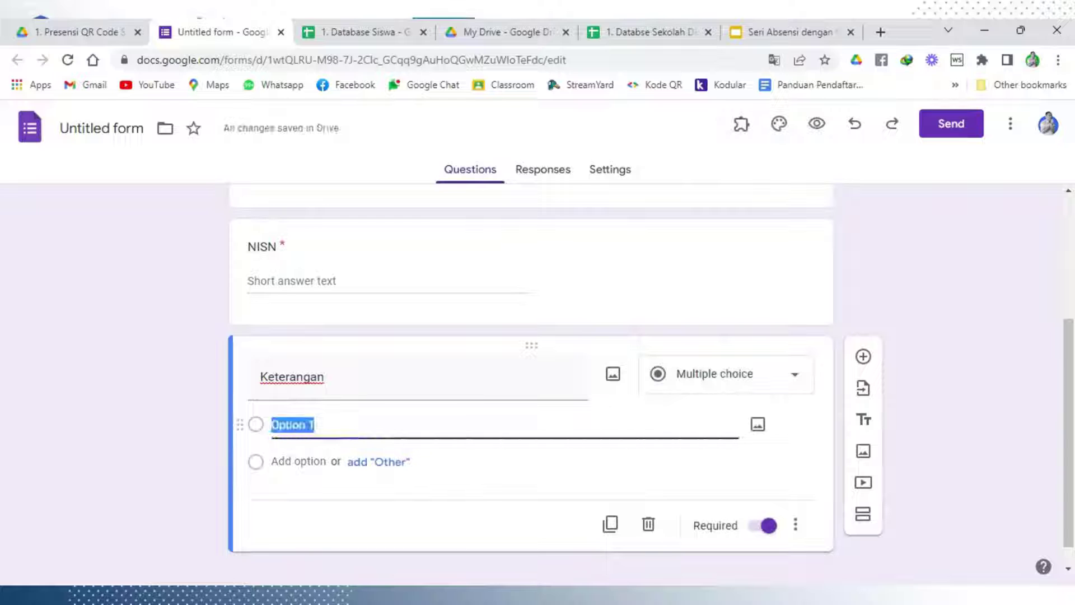
{"action": "type", "text": "Hadir"}
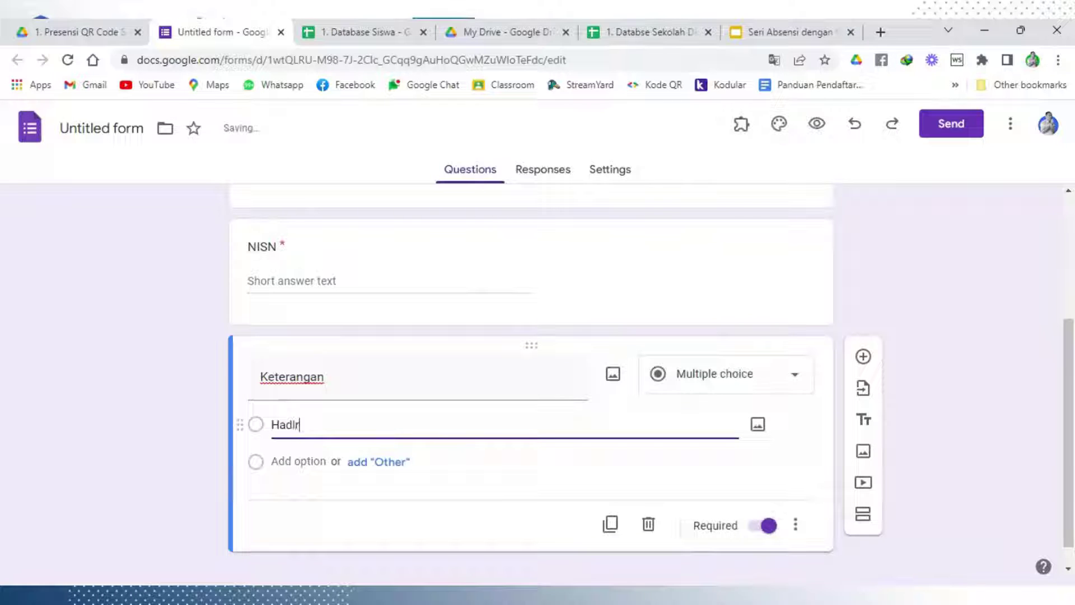
{"action": "key", "text": "Return"}
{"action": "type", "text": "Iz"}
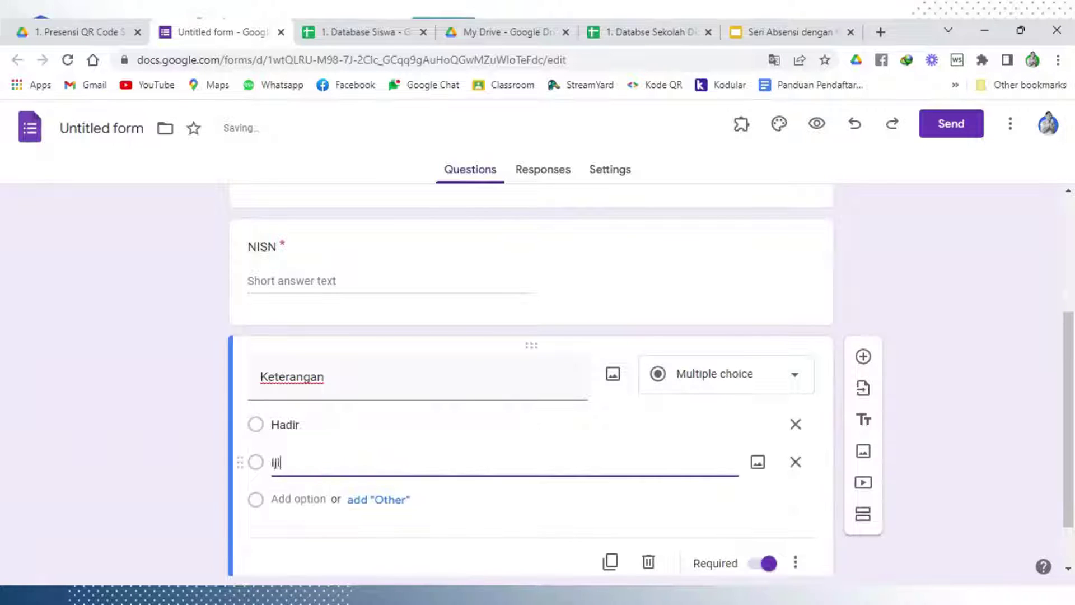
{"action": "type", "text": "in"}
{"action": "left_click", "coordinate": [294, 499]}
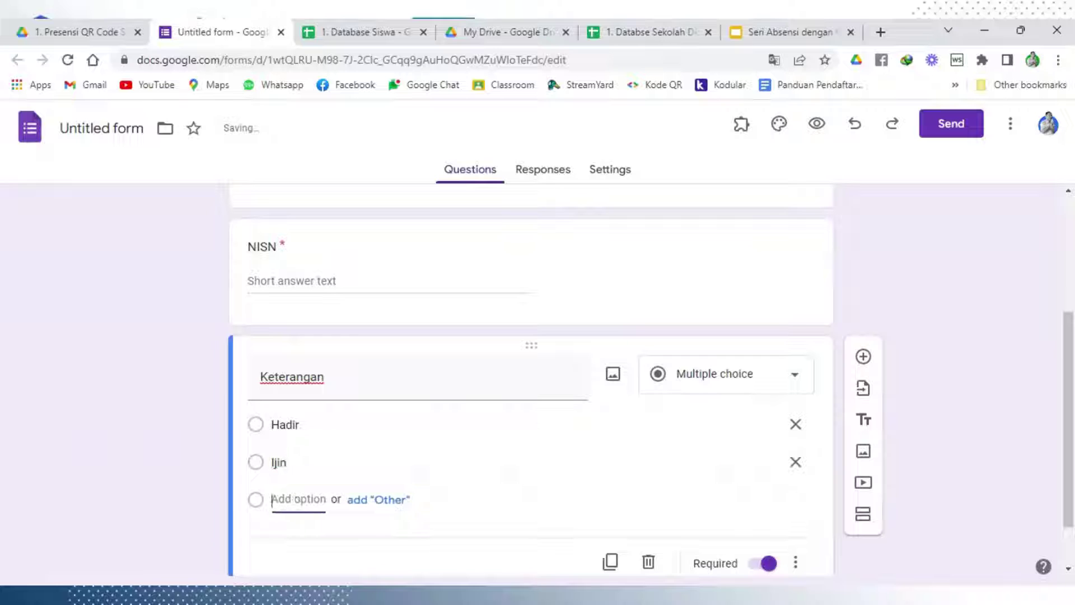
{"action": "type", "text": "Sakit"}
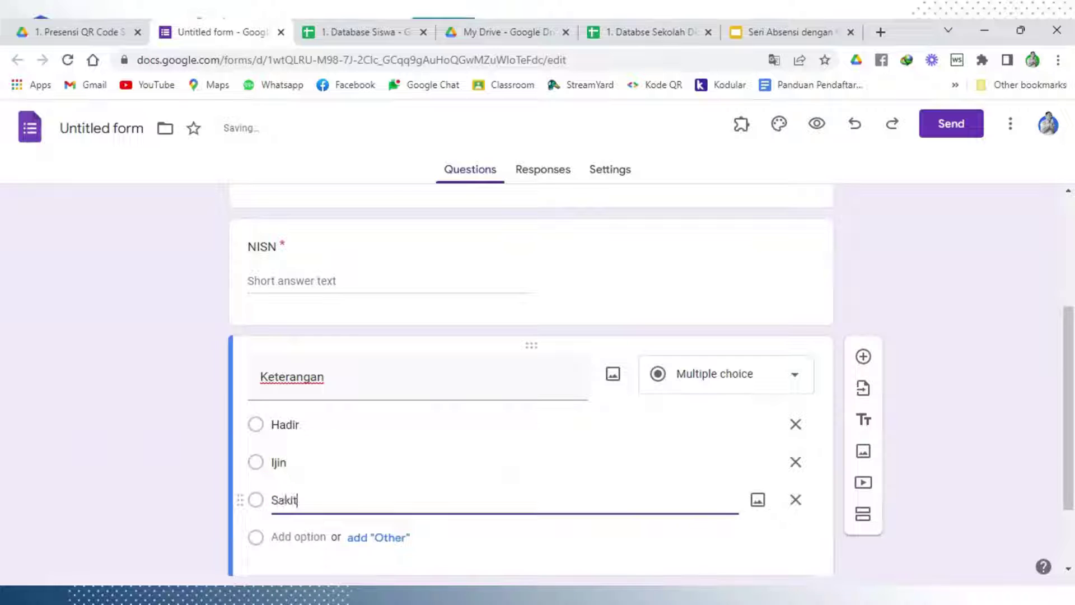
{"action": "key", "text": "Return"}
{"action": "type", "text": "Alpa"}
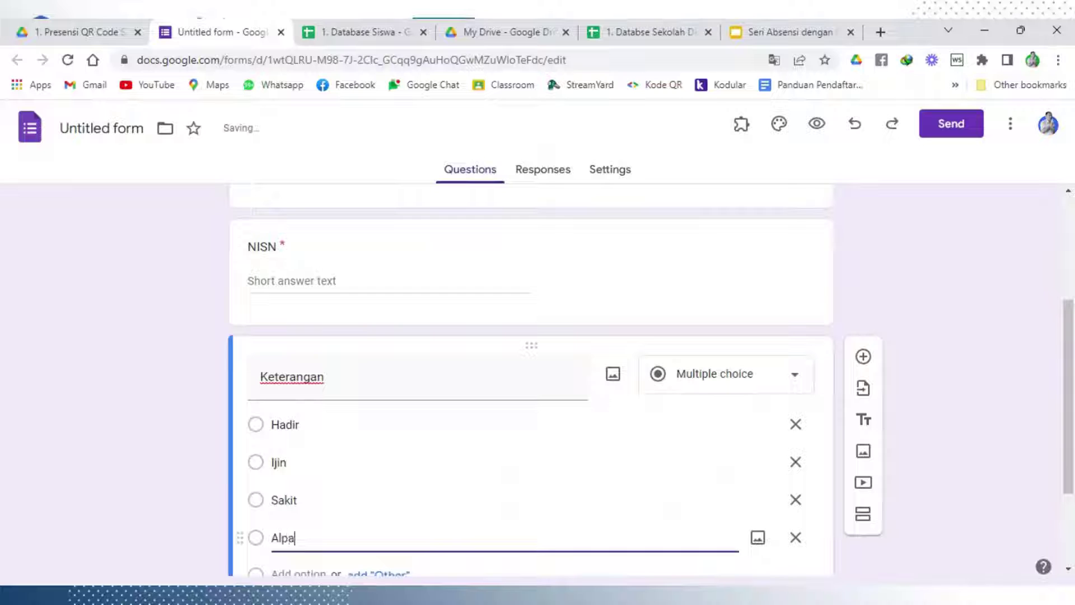
{"action": "left_click", "coordinate": [931, 259]}
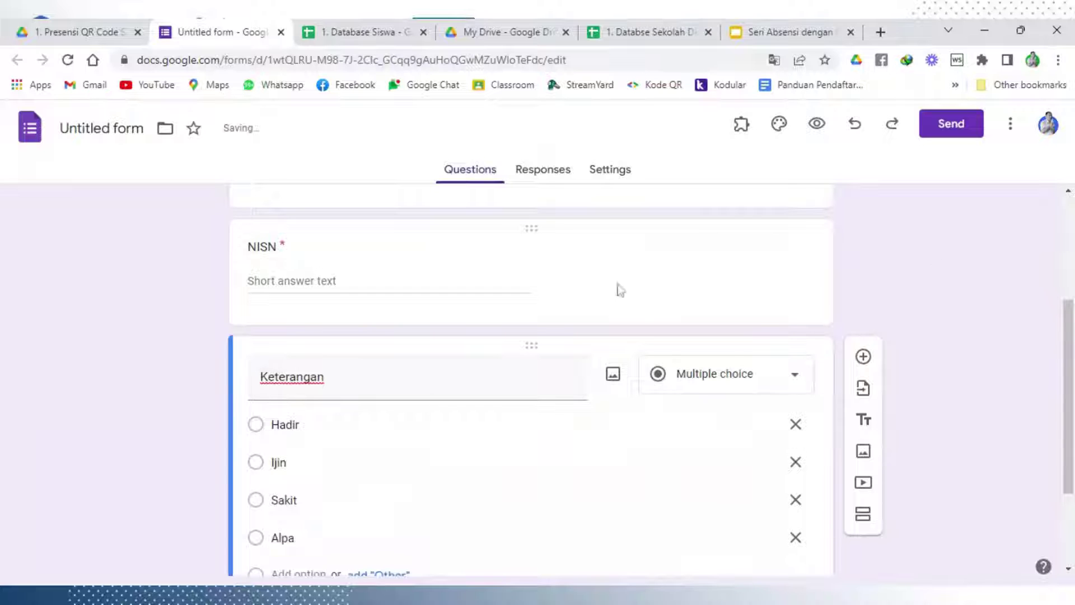
{"action": "scroll", "coordinate": [613, 285], "scroll_direction": "down", "scroll_amount": 1}
{"action": "scroll", "coordinate": [653, 379], "scroll_direction": "down", "scroll_amount": 1}
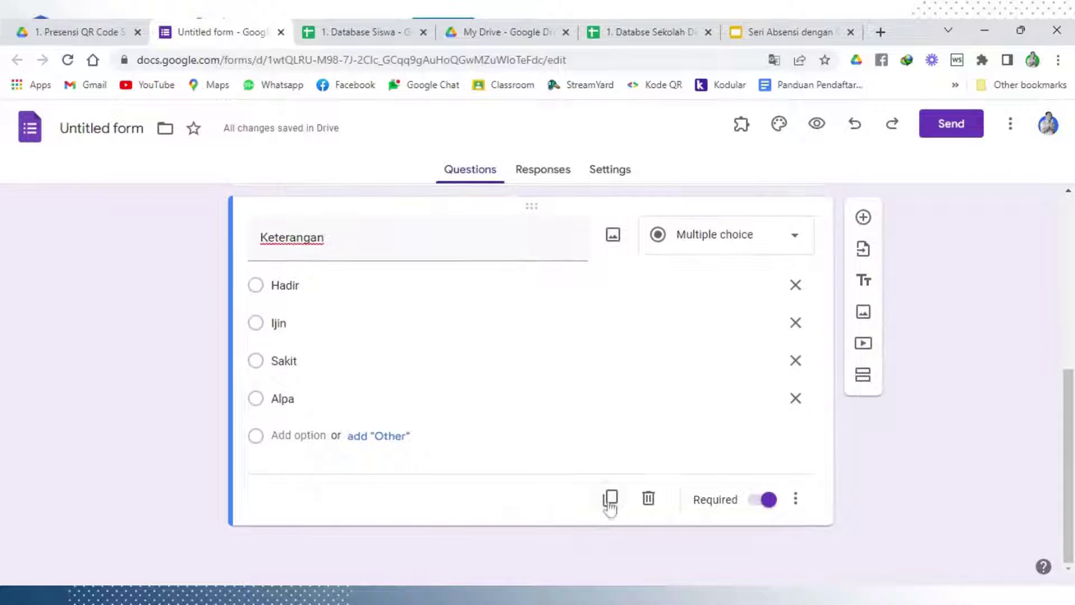
Duplicate Keterangan, turn the copy into a short answer question, and title it 'Nomor WA'
{"action": "left_click", "coordinate": [610, 500]}
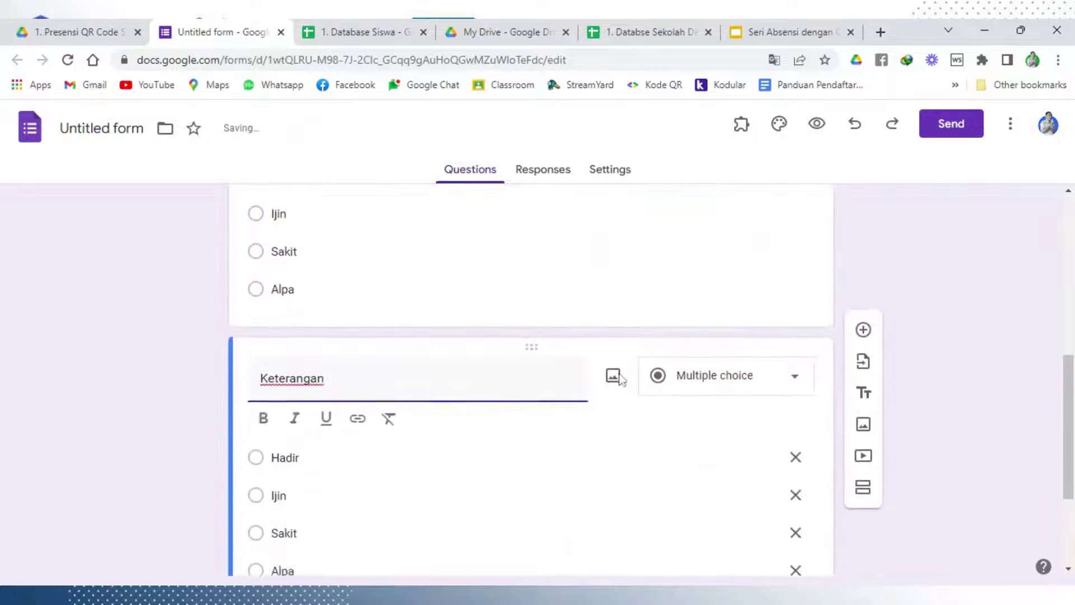
{"action": "scroll", "coordinate": [621, 379], "scroll_direction": "down", "scroll_amount": 1}
{"action": "left_click", "coordinate": [739, 306]}
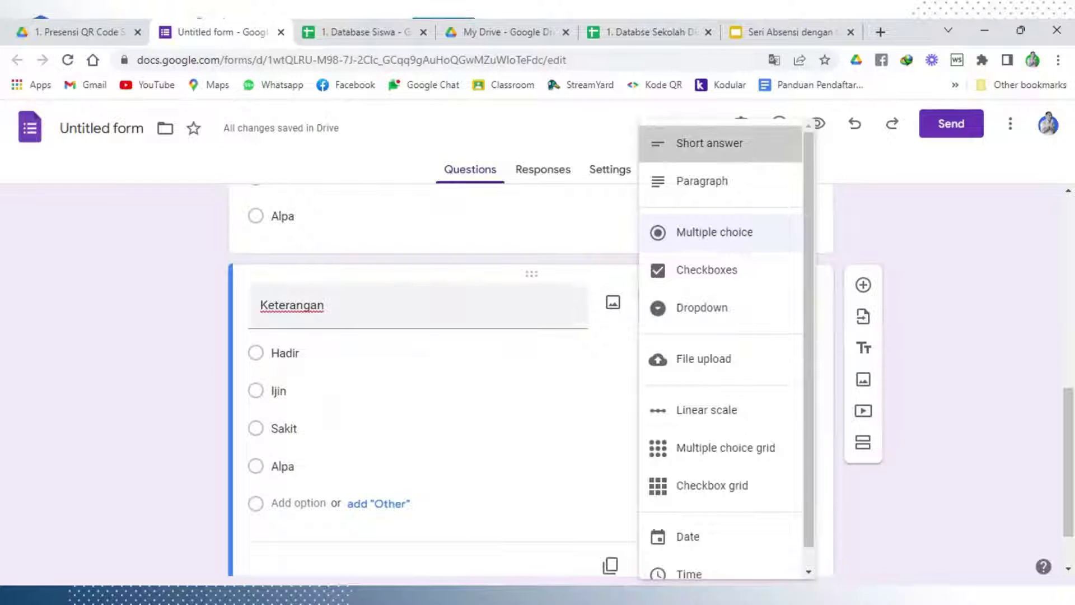
{"action": "left_click", "coordinate": [710, 143]}
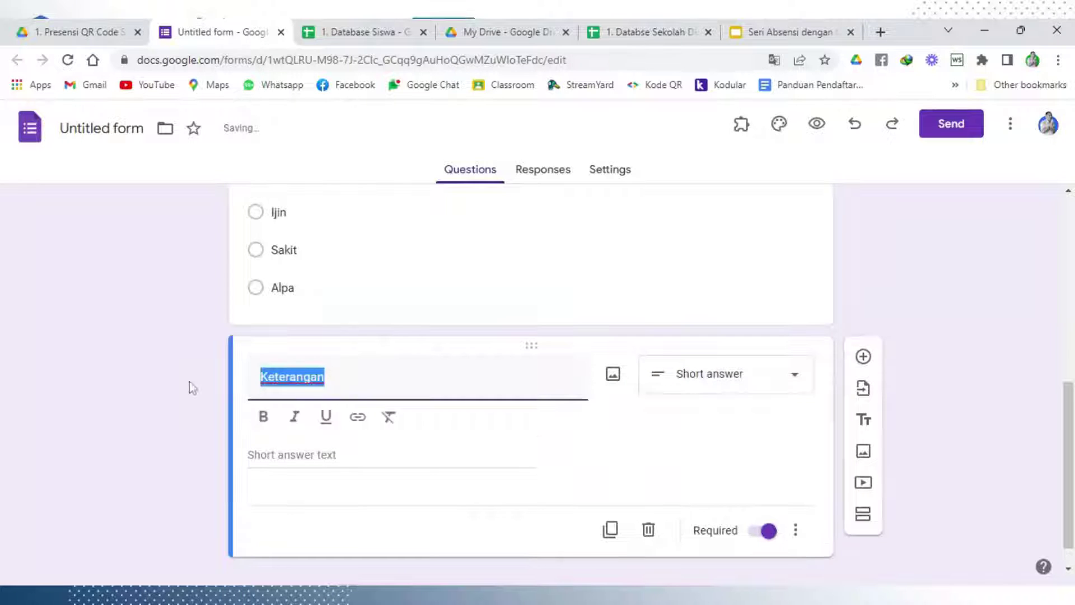
{"action": "type", "text": "Nomor WA"}
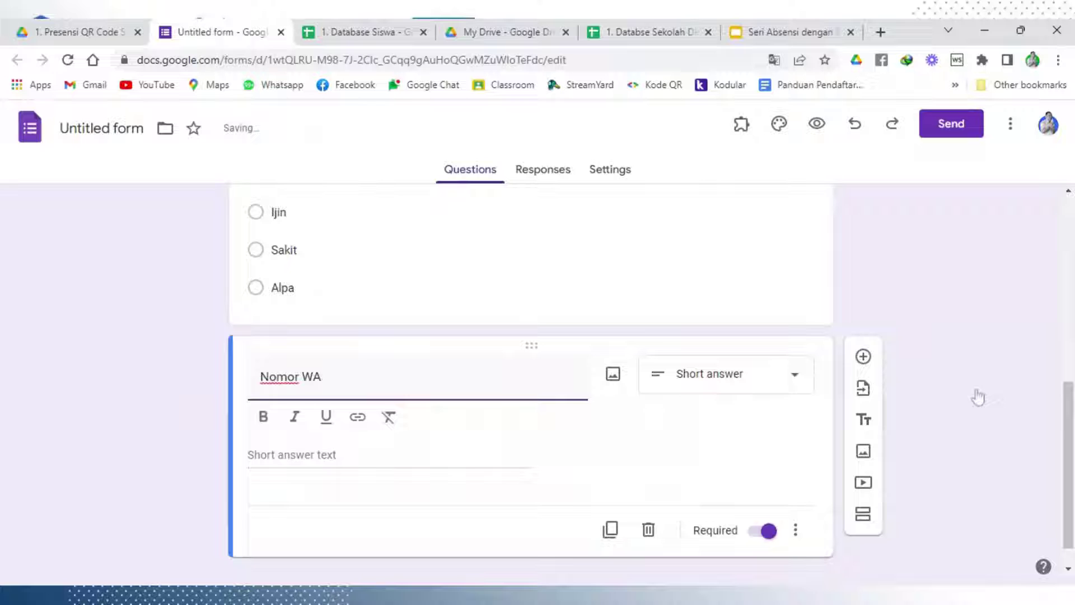
{"action": "left_click", "coordinate": [987, 311]}
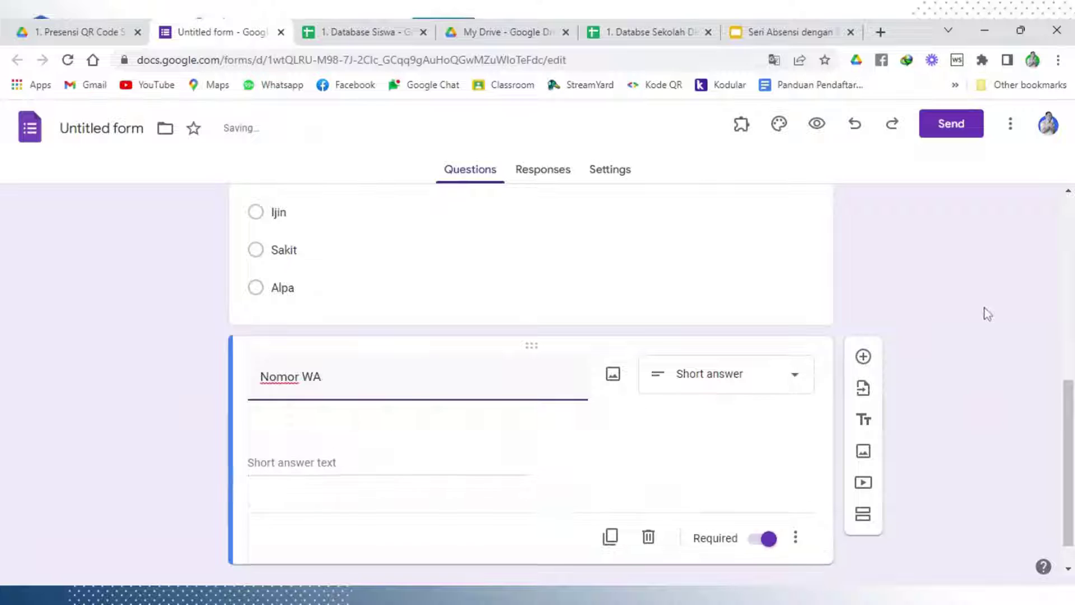
Scroll back to the top of the form and switch to the 1. Database Siswa spreadsheet
{"action": "scroll", "coordinate": [372, 423], "scroll_direction": "up", "scroll_amount": 1}
{"action": "scroll", "coordinate": [319, 396], "scroll_direction": "up", "scroll_amount": 6}
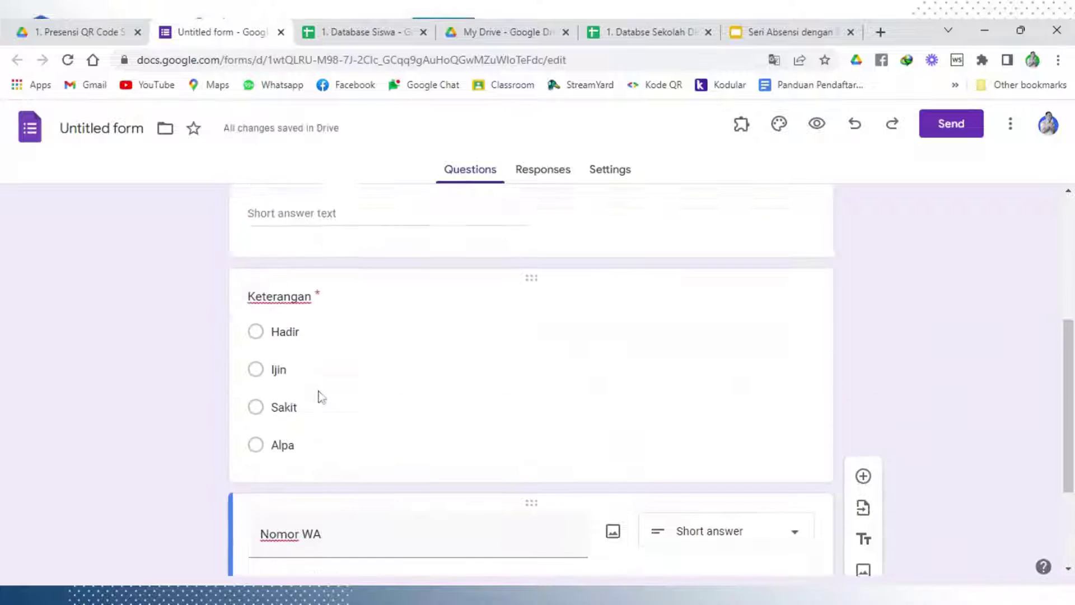
{"action": "scroll", "coordinate": [311, 344], "scroll_direction": "up", "scroll_amount": 1}
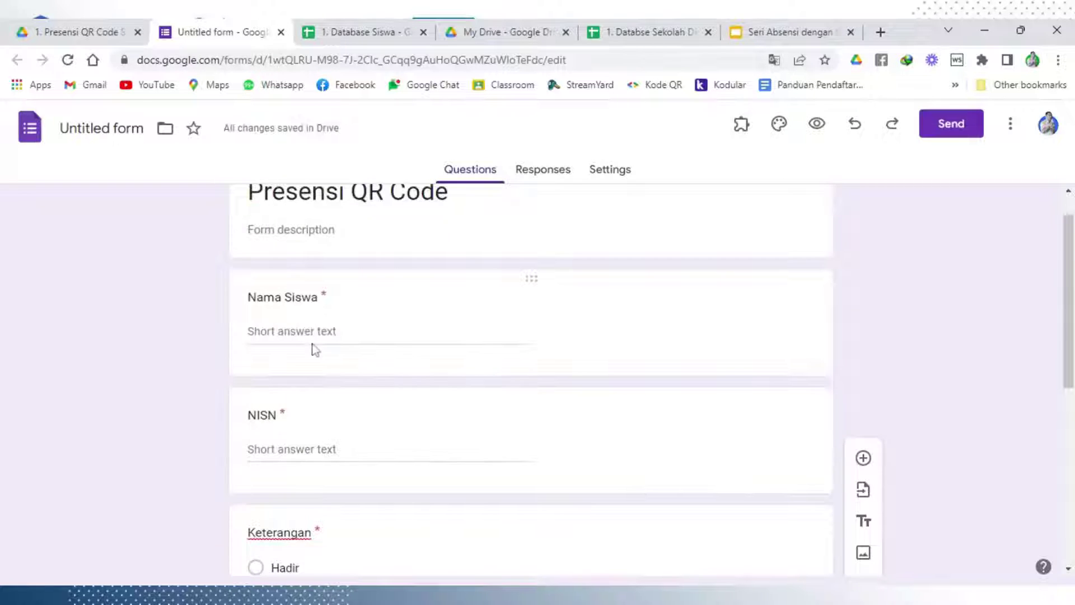
{"action": "scroll", "coordinate": [315, 350], "scroll_direction": "up", "scroll_amount": 1}
{"action": "left_click", "coordinate": [358, 31]}
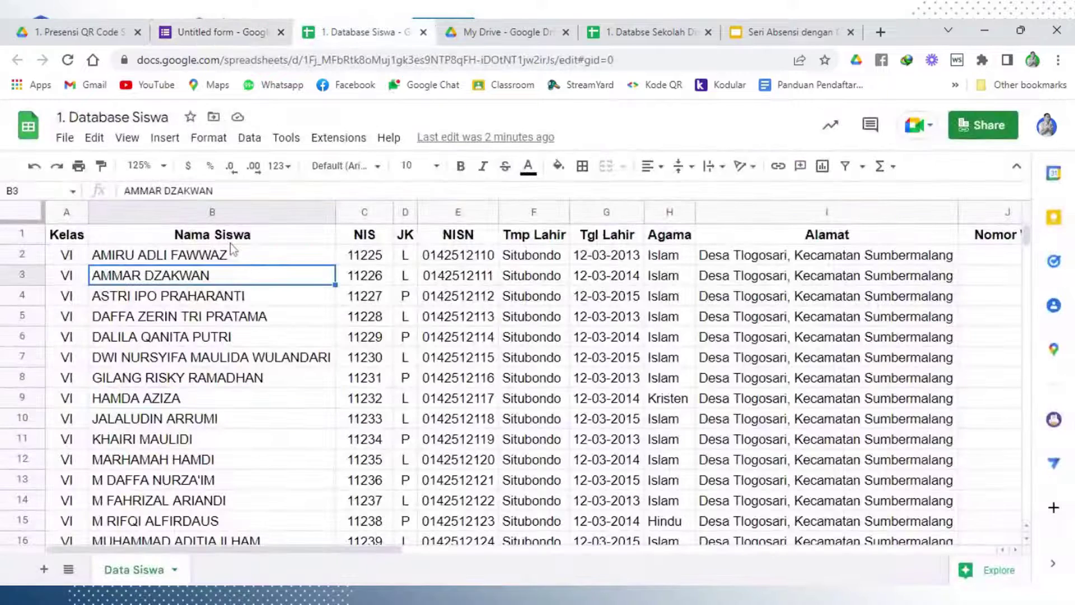
Check the spreadsheet headers Nama Siswa (B1), NISN (E1) and Nomor WA (J1)
{"action": "left_click", "coordinate": [193, 242]}
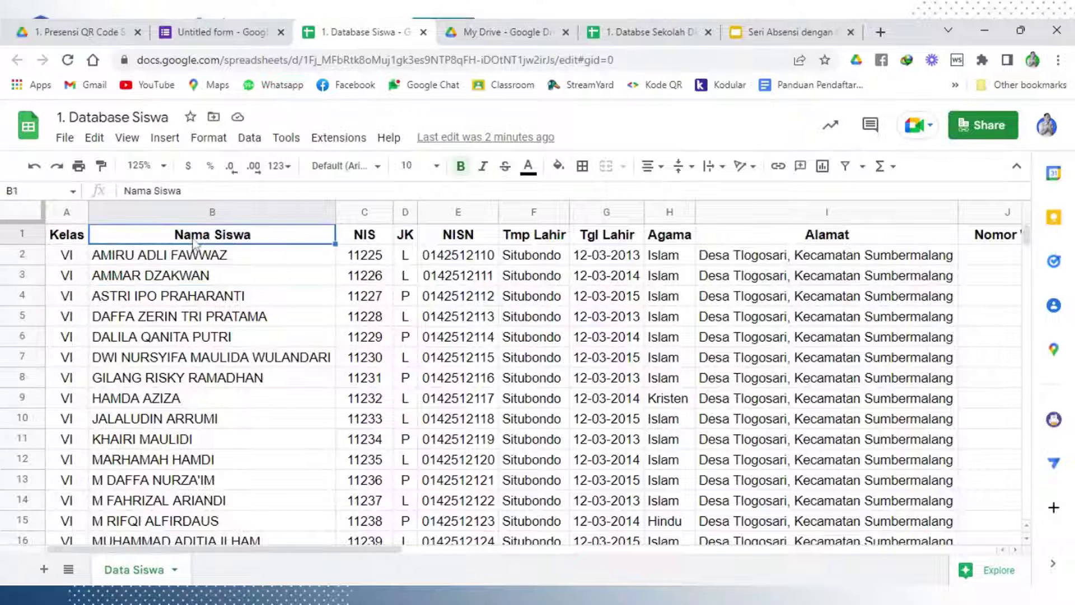
{"action": "left_click", "coordinate": [468, 242]}
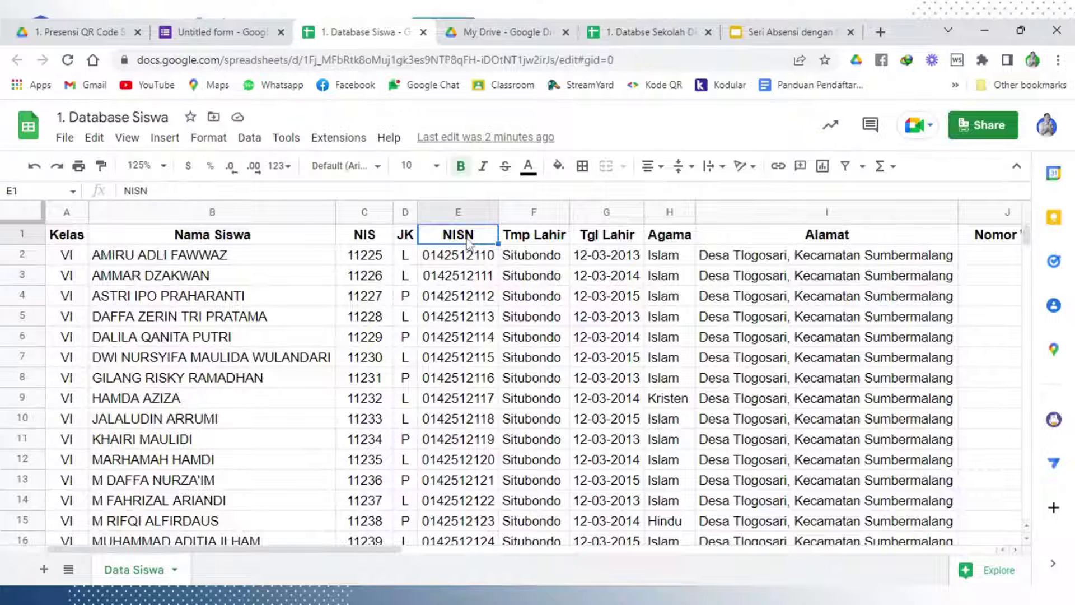
{"action": "left_click", "coordinate": [970, 239]}
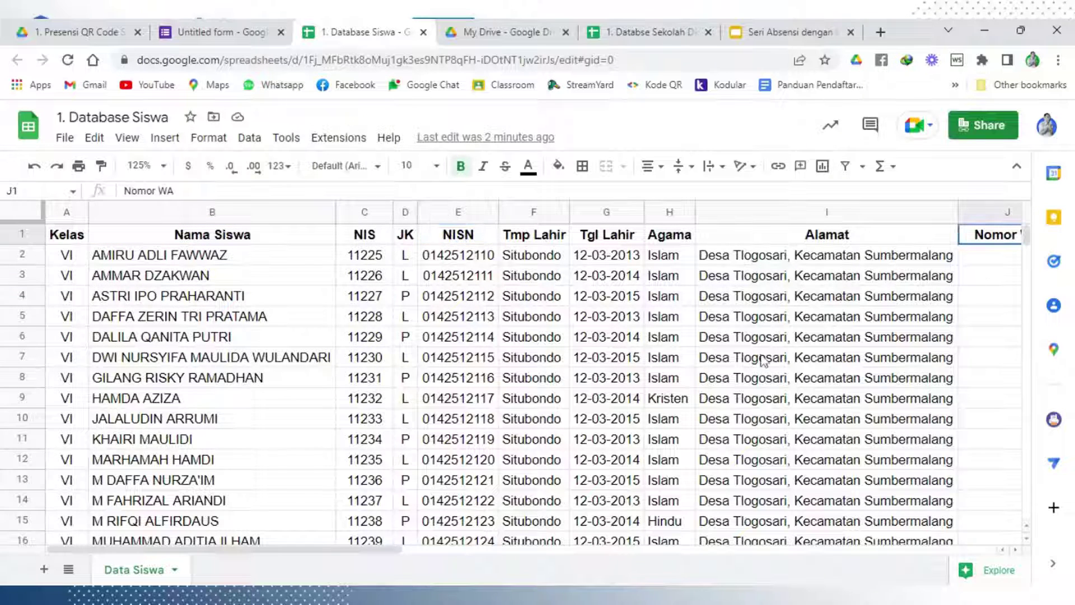
Back in the form editor, change the file name from 'Untitled form' to 'Presensi QR Code'
{"action": "left_click", "coordinate": [238, 33]}
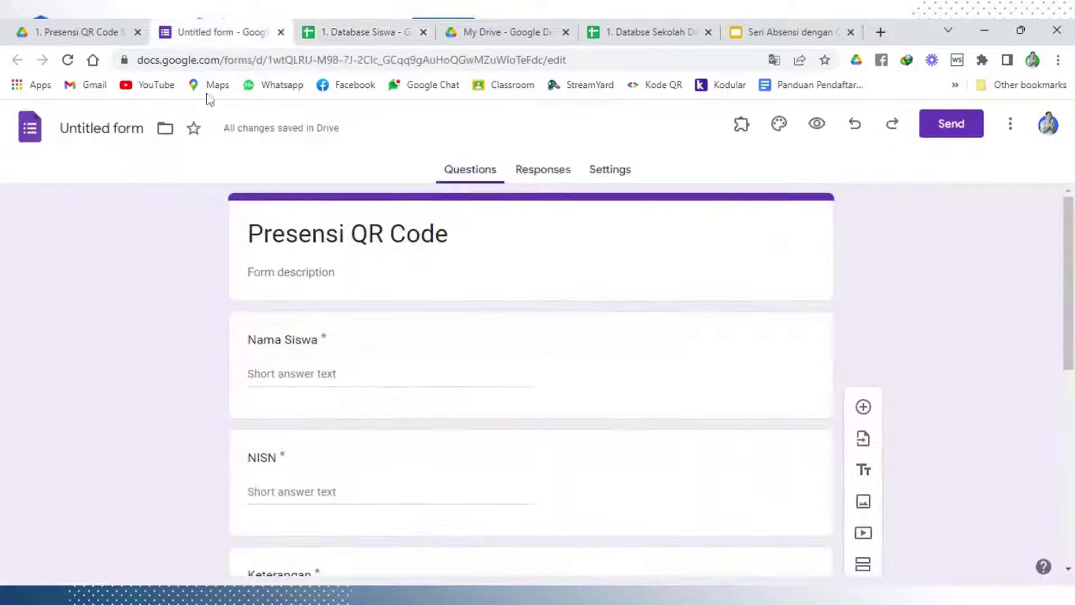
{"action": "left_click", "coordinate": [510, 286]}
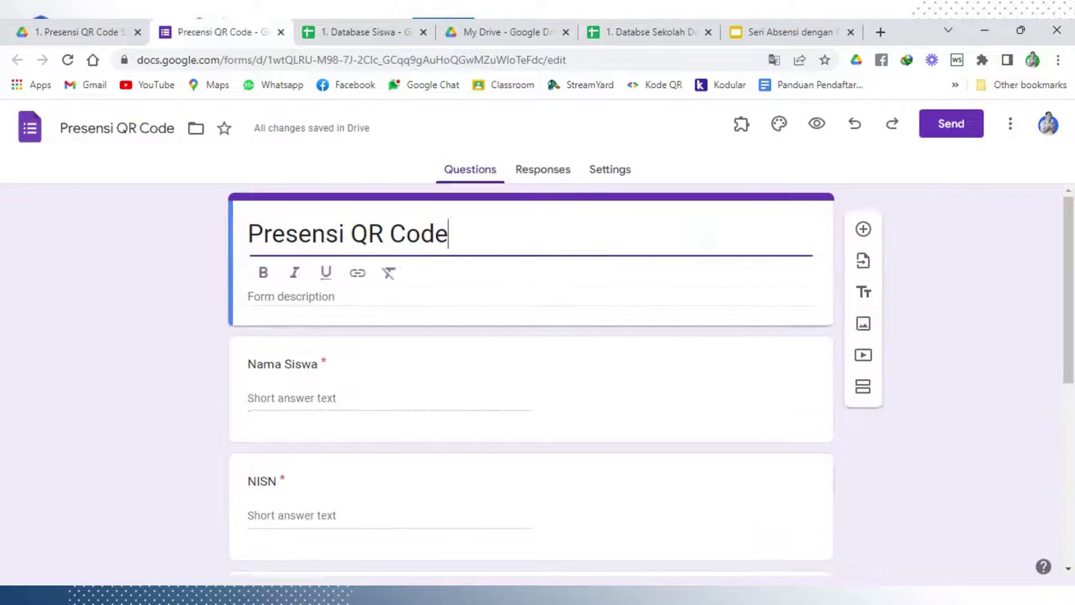
{"action": "left_click", "coordinate": [176, 362]}
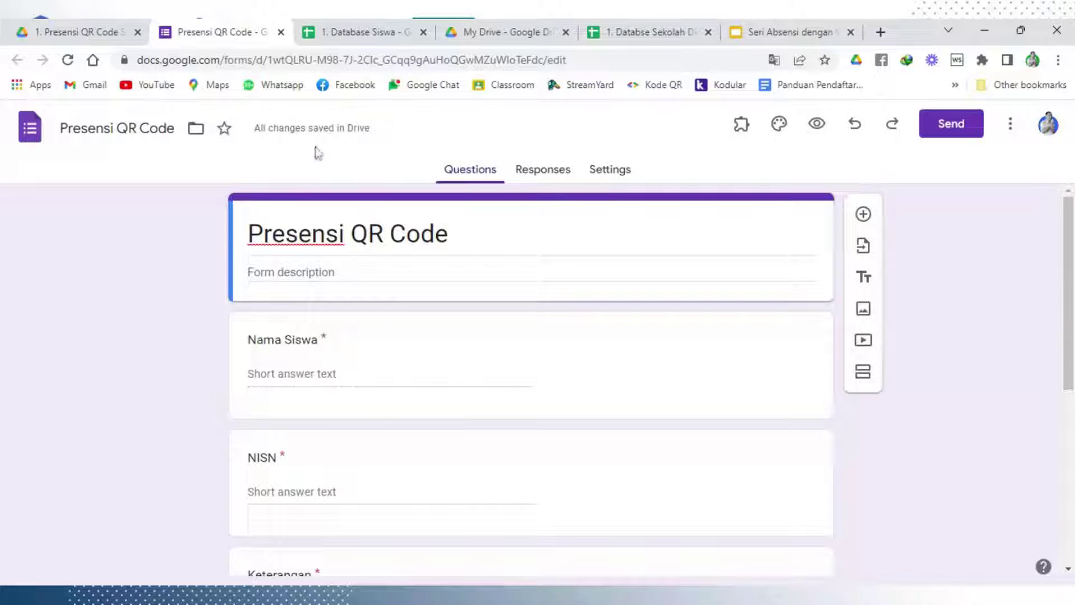
Add a new sheet to the Database Siswa spreadsheet and rename it 'Link Absen'
{"action": "left_click", "coordinate": [369, 28]}
{"action": "left_click", "coordinate": [43, 568]}
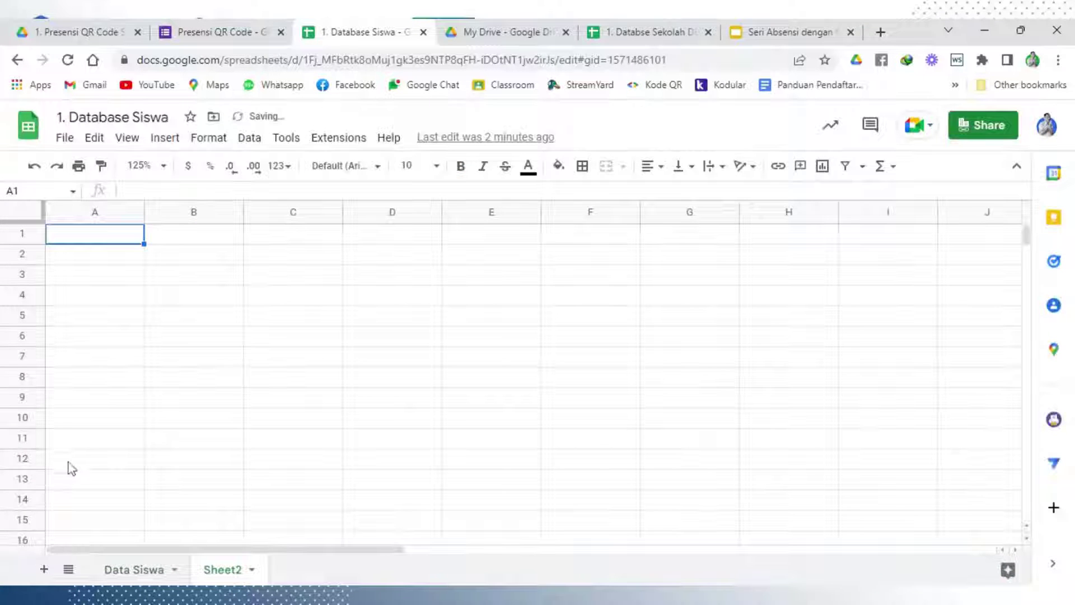
{"action": "right_click", "coordinate": [222, 576]}
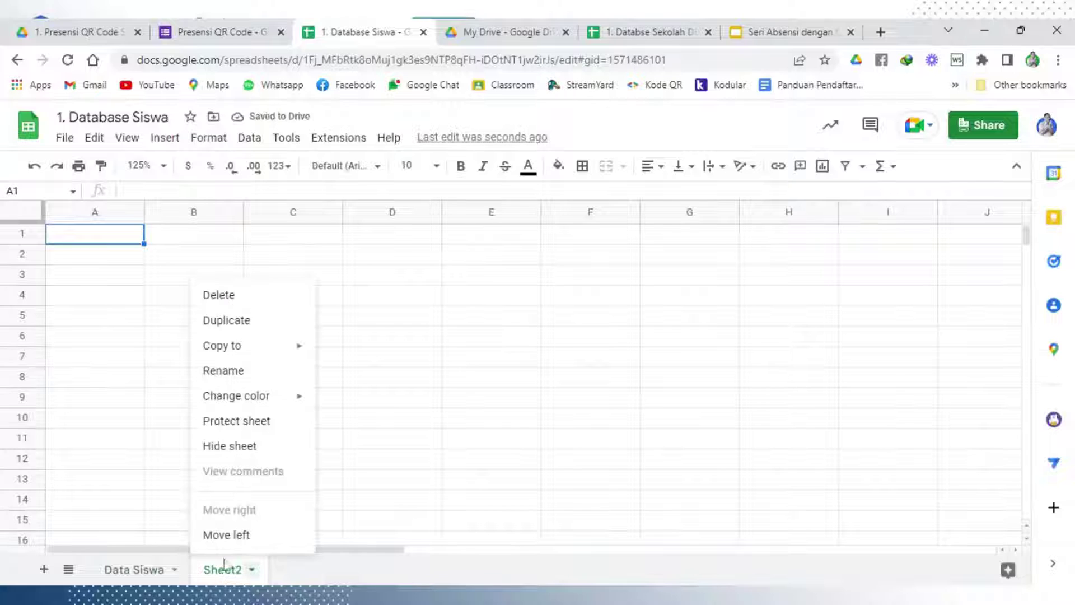
{"action": "left_click", "coordinate": [239, 371]}
{"action": "type", "text": "L"}
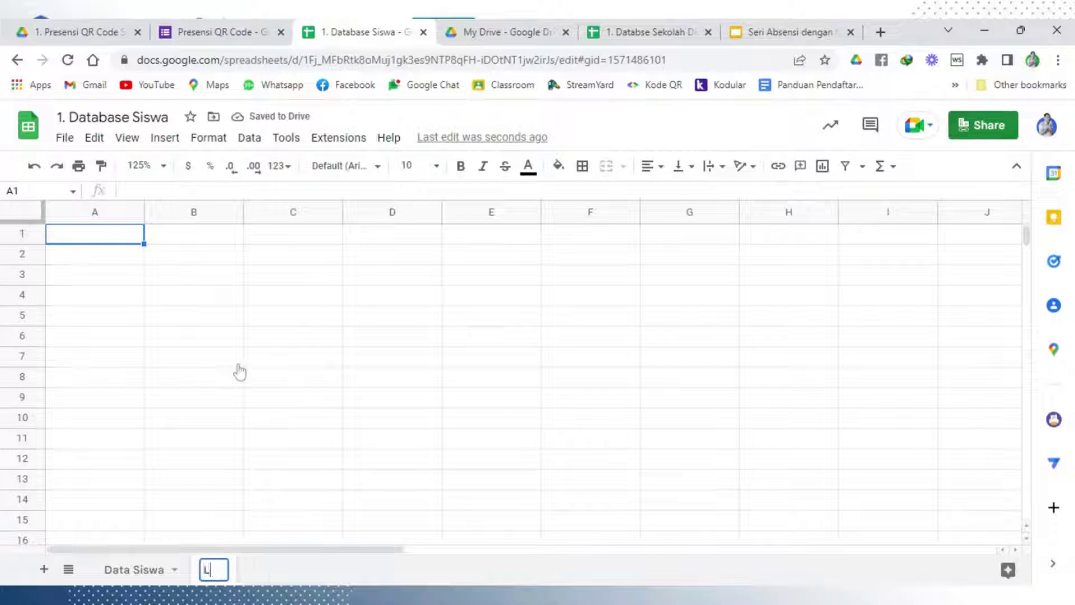
{"action": "type", "text": "ink Absen"}
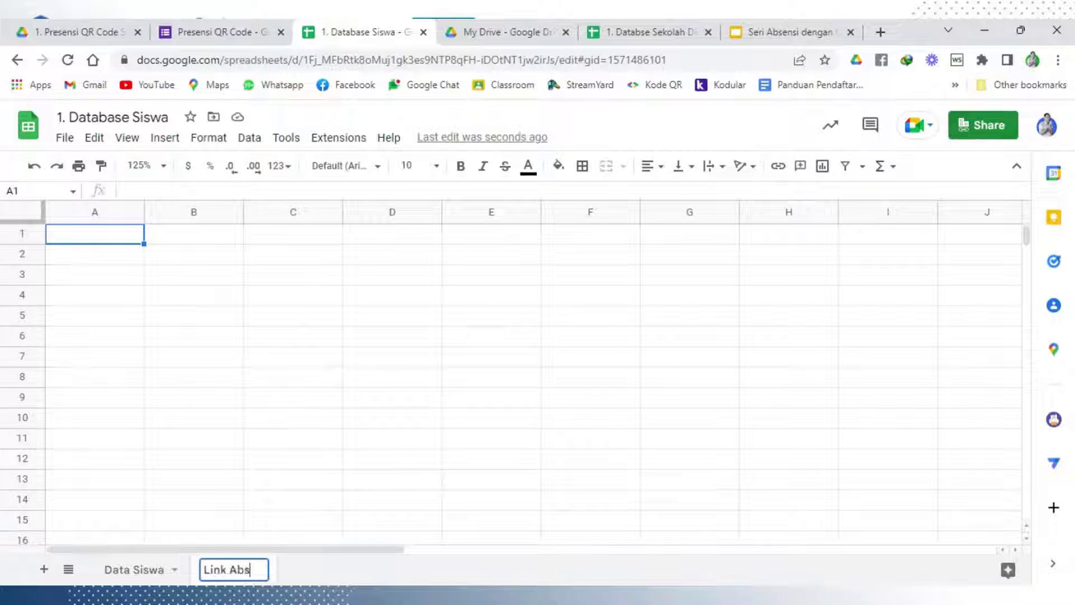
{"action": "left_click", "coordinate": [238, 365]}
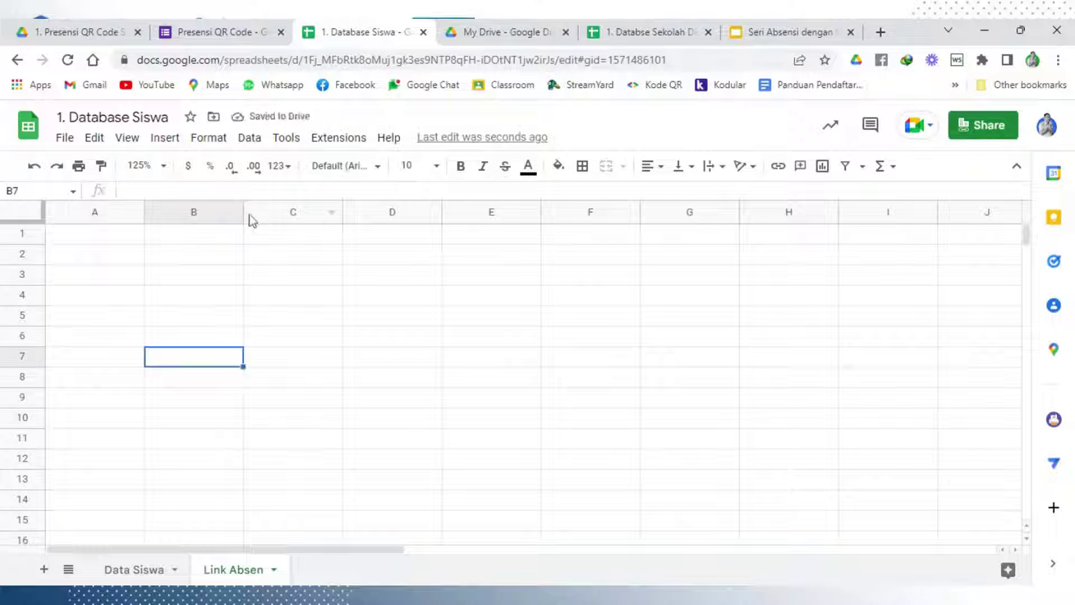
{"action": "left_click", "coordinate": [252, 37]}
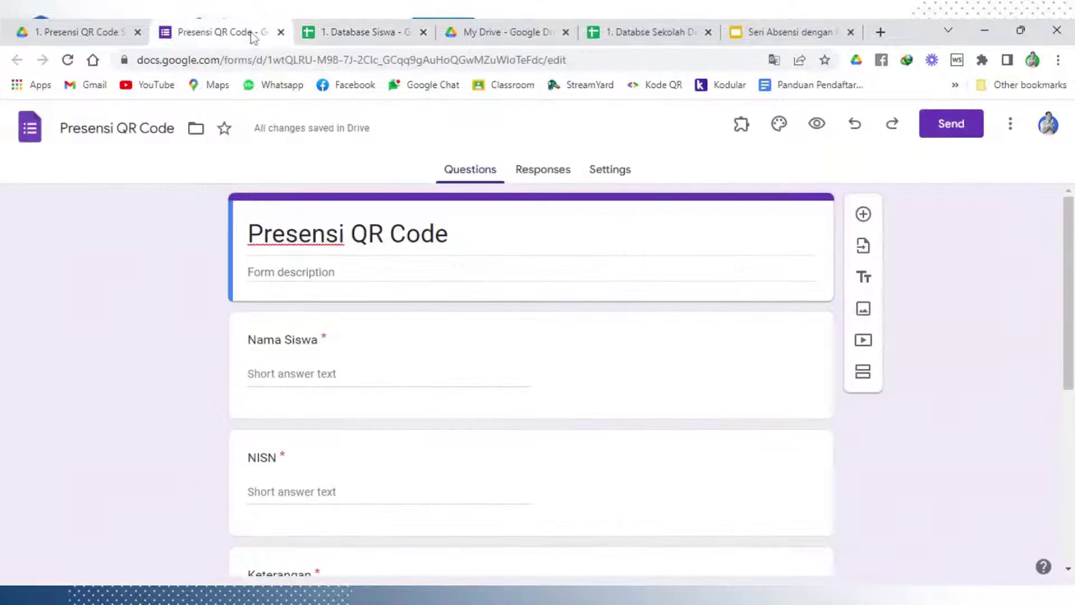
Preview the Presensi QR Code form and submit it empty to see the required-question errors
{"action": "left_click", "coordinate": [817, 124]}
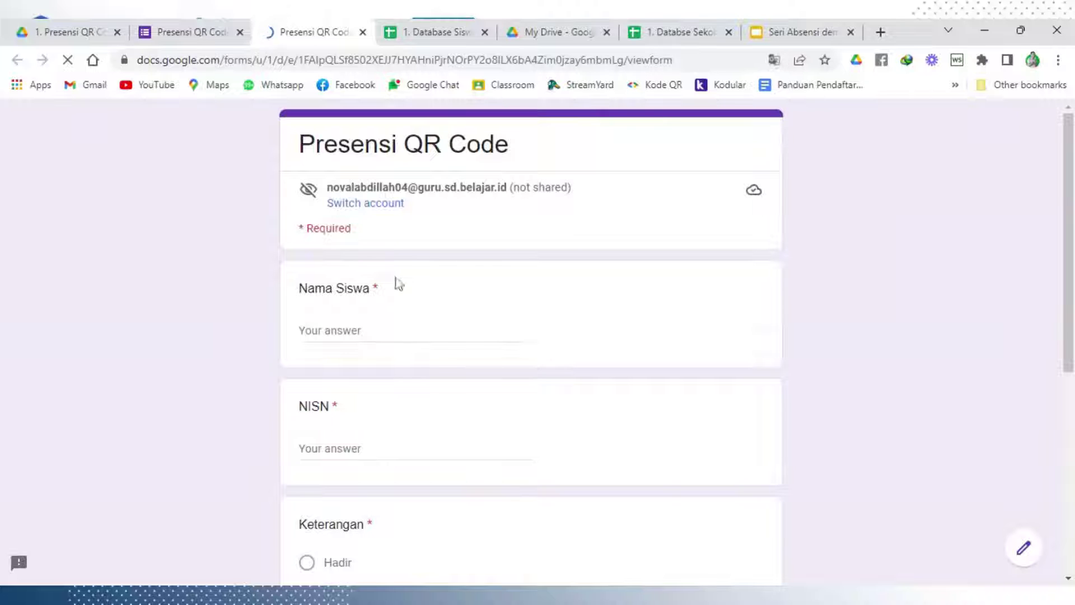
{"action": "scroll", "coordinate": [395, 278], "scroll_direction": "down", "scroll_amount": 3}
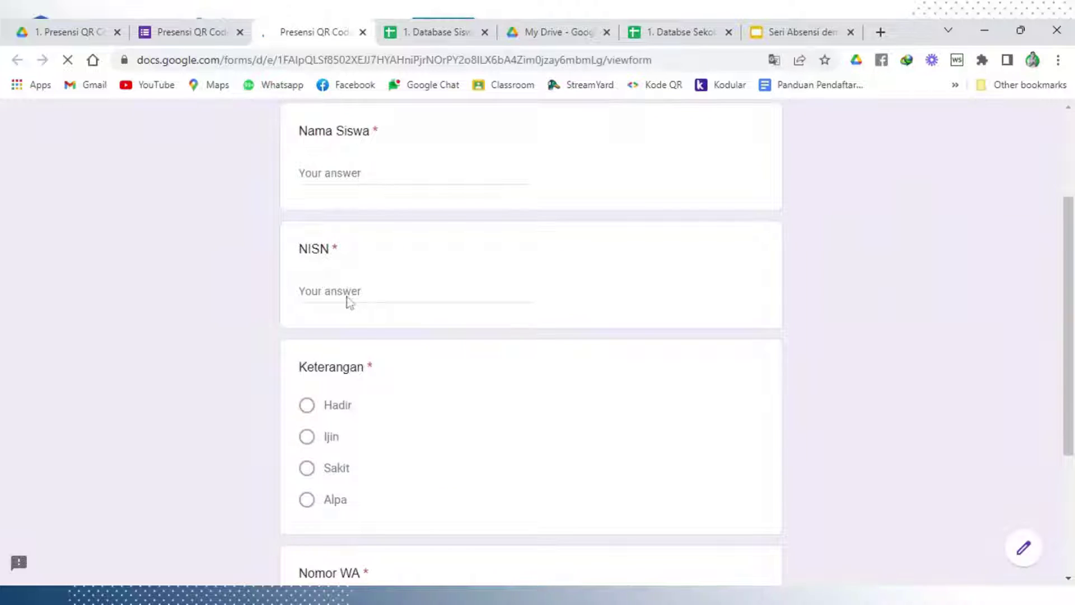
{"action": "left_click", "coordinate": [330, 292]}
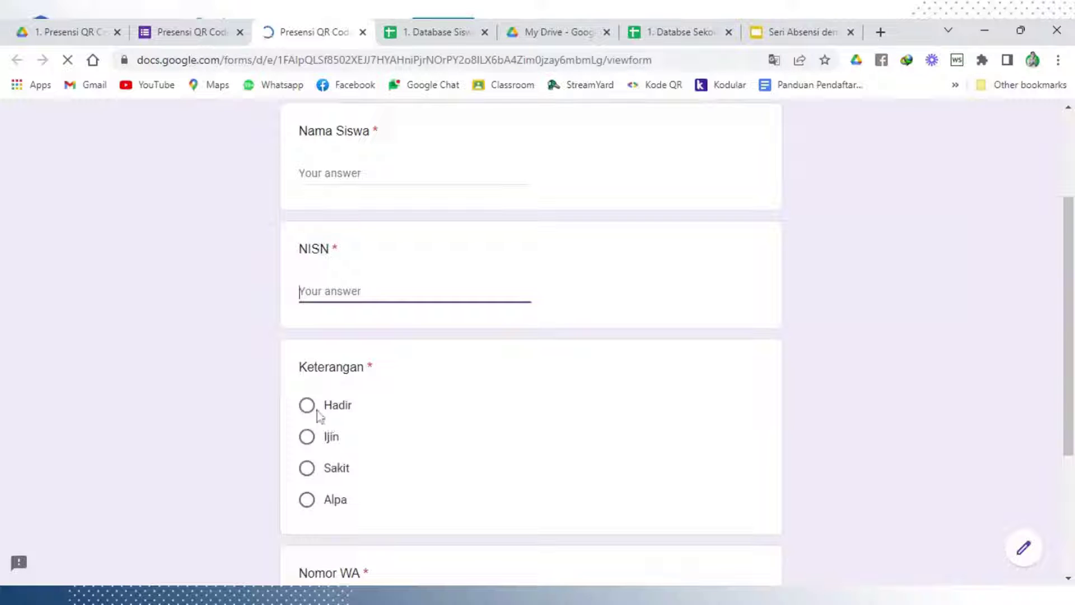
{"action": "left_click", "coordinate": [311, 409]}
{"action": "scroll", "coordinate": [437, 392], "scroll_direction": "down", "scroll_amount": 4}
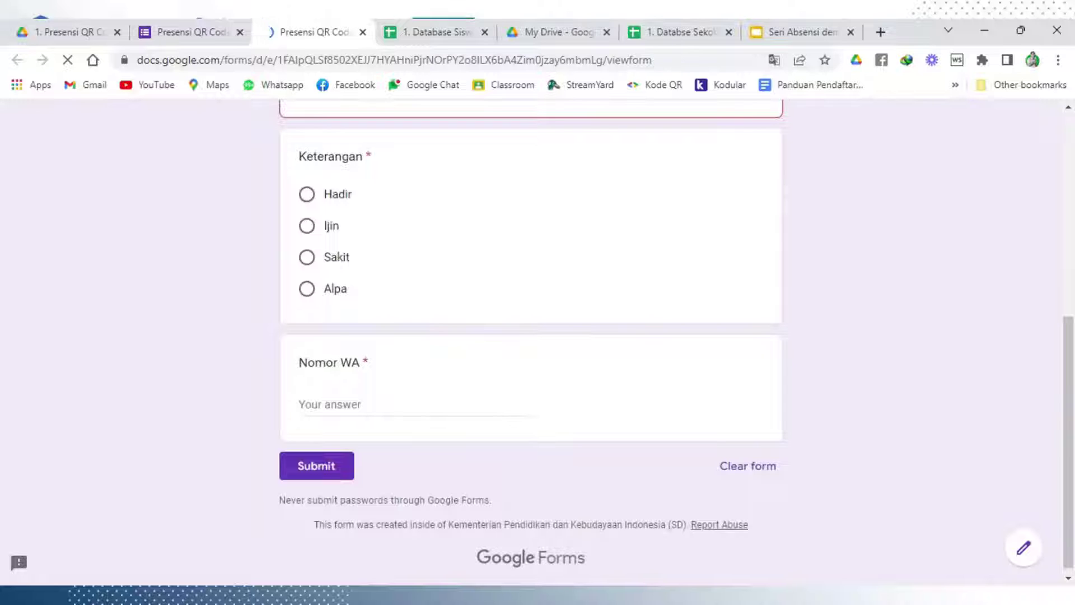
{"action": "left_click", "coordinate": [352, 475]}
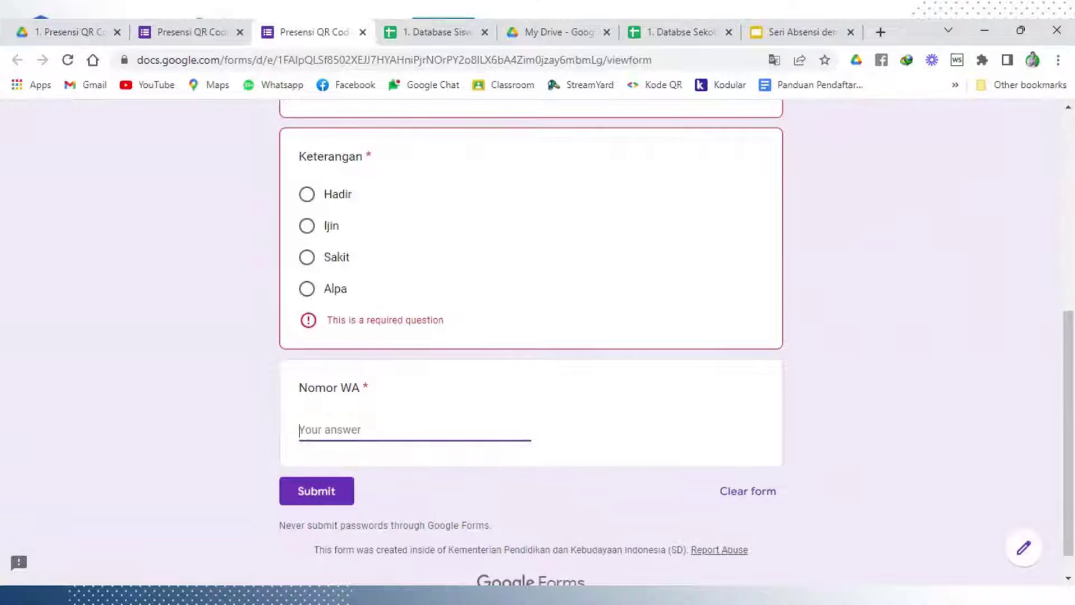
{"action": "scroll", "coordinate": [689, 404], "scroll_direction": "up", "scroll_amount": 8}
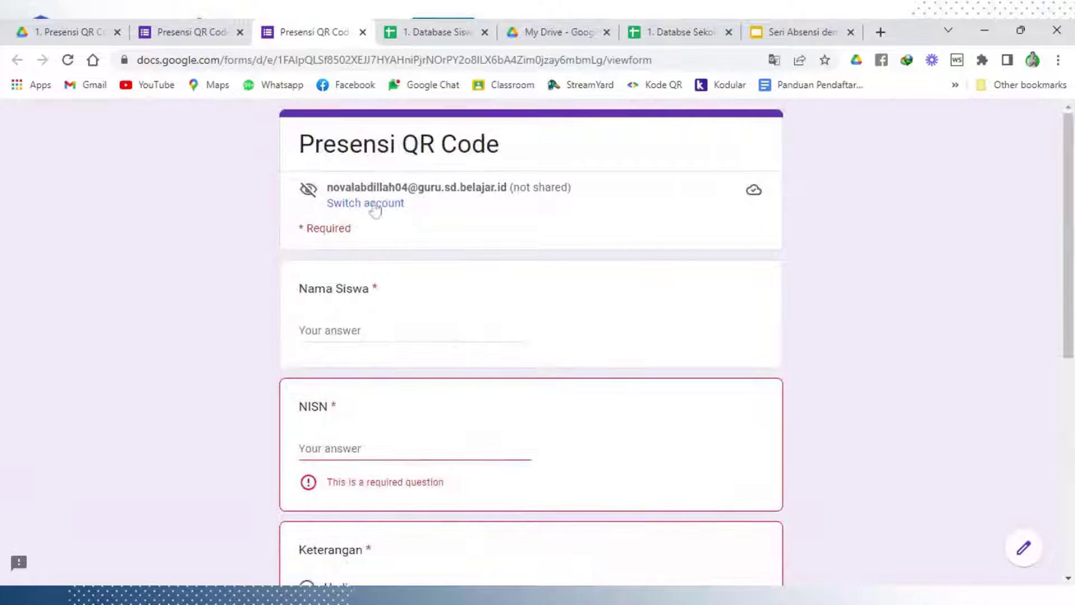
{"action": "left_click", "coordinate": [201, 37]}
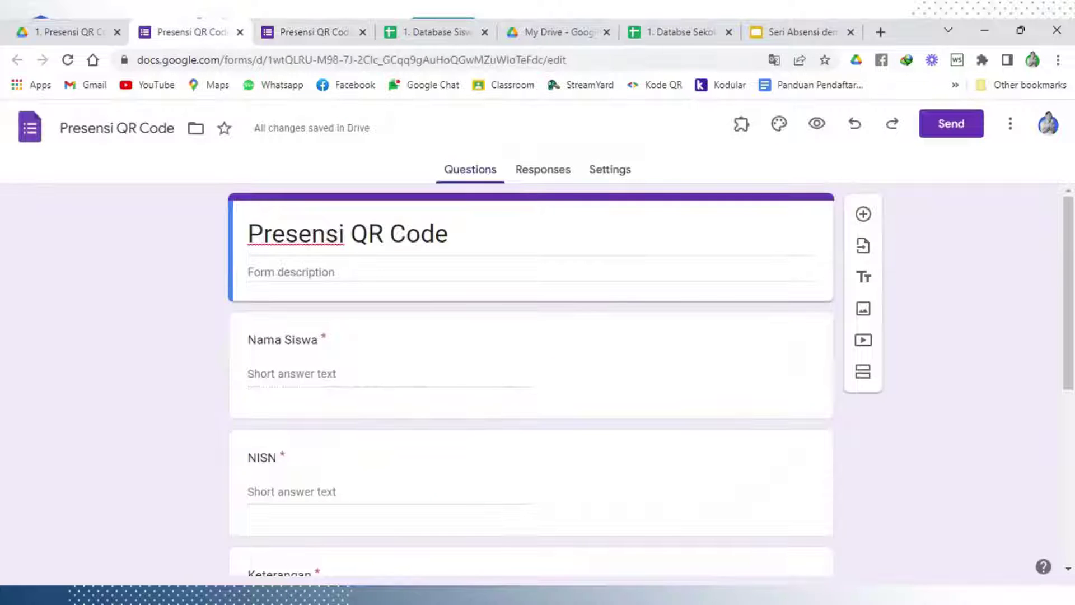
Close the preview and open the form's Get pre-filled link page from the three-dot menu
{"action": "left_click", "coordinate": [363, 32]}
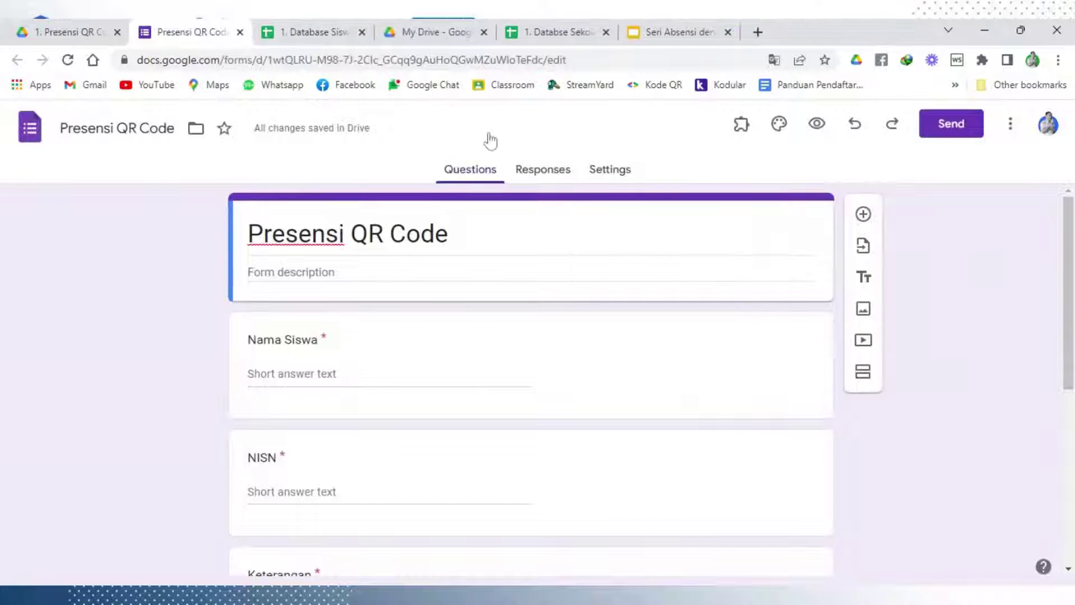
{"action": "left_click", "coordinate": [1007, 125]}
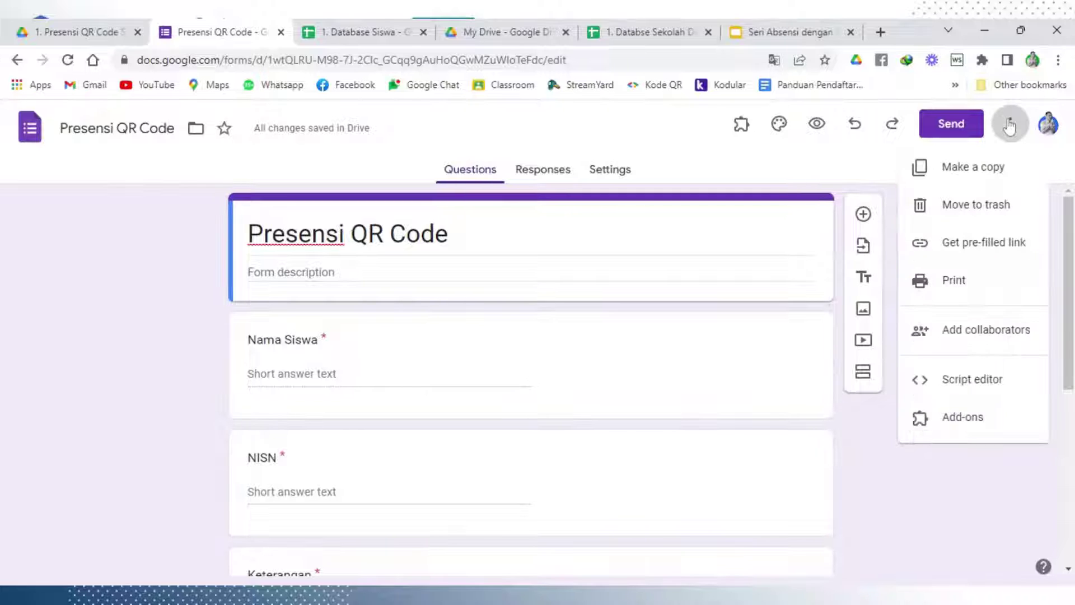
{"action": "left_click", "coordinate": [995, 248]}
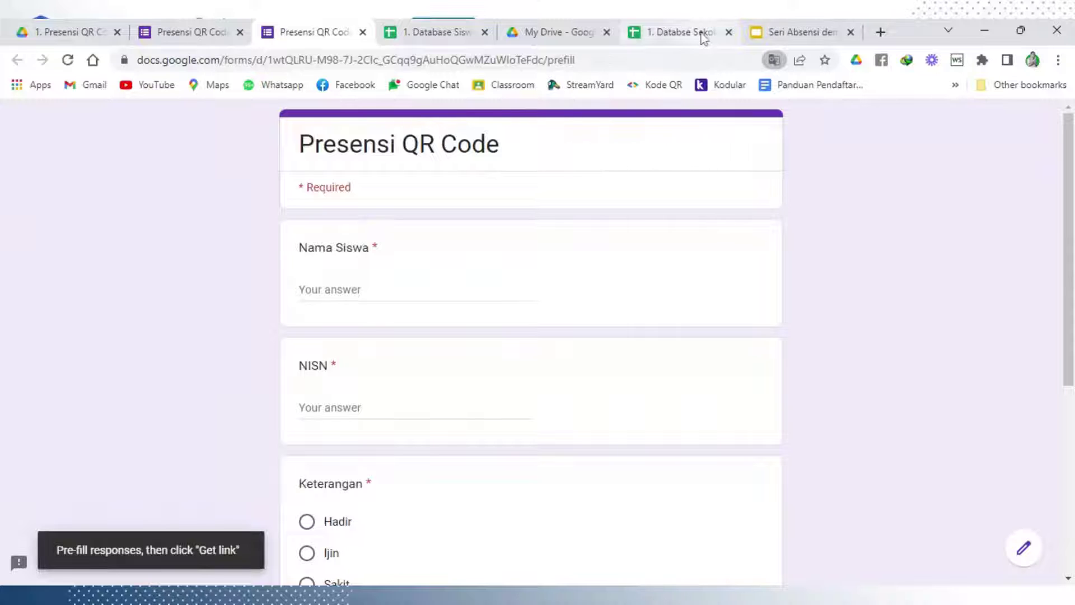
{"action": "left_click", "coordinate": [437, 32]}
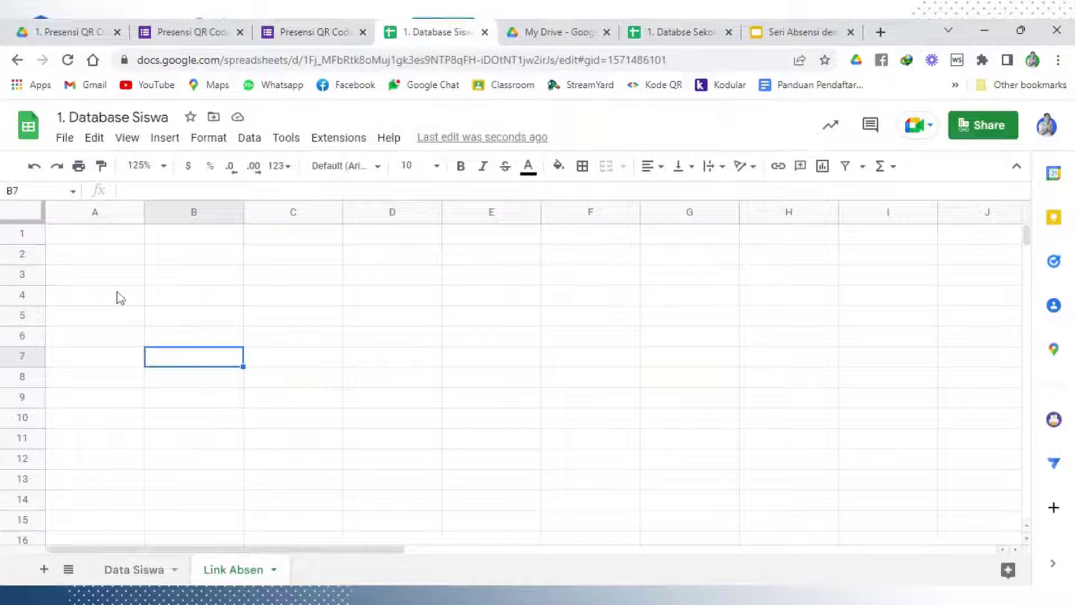
{"action": "scroll", "coordinate": [145, 334], "scroll_direction": "down", "scroll_amount": 2}
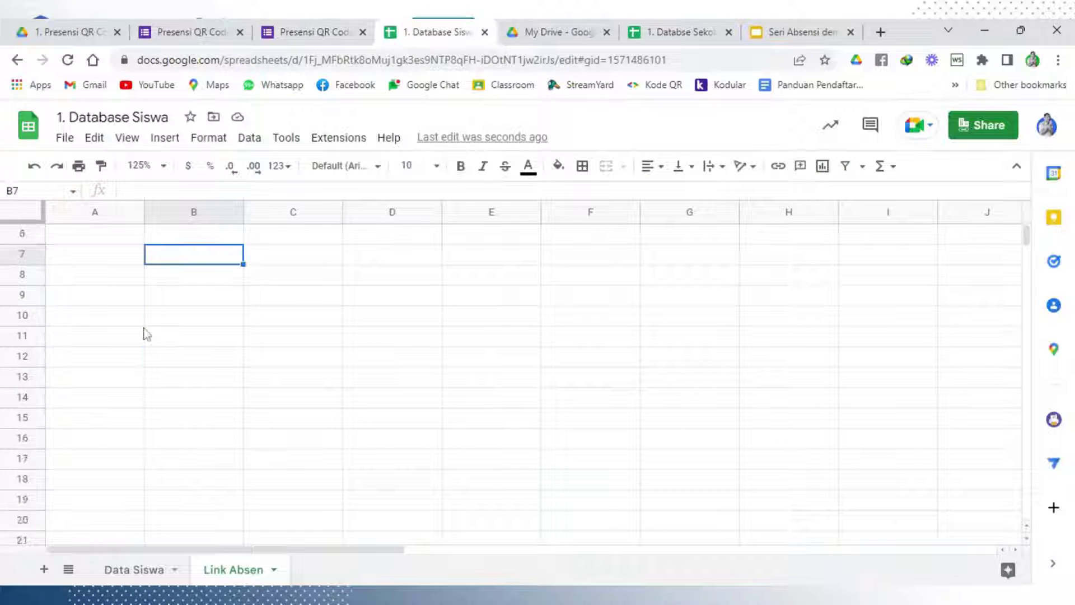
{"action": "scroll", "coordinate": [146, 335], "scroll_direction": "up", "scroll_amount": 2}
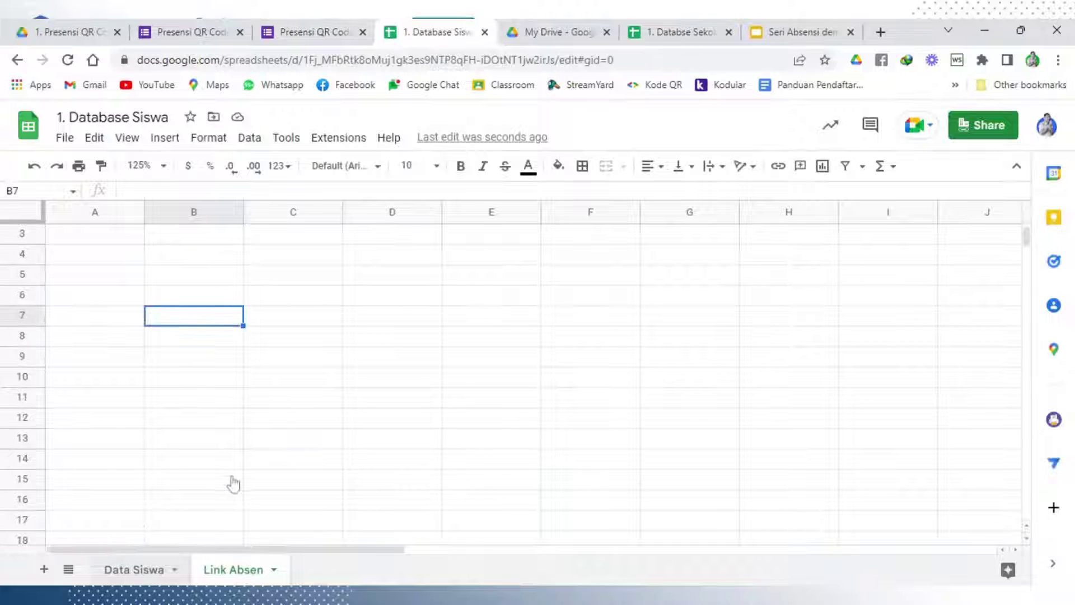
Copy the first student's name from cell B2 into the pre-fill form's Nama Siswa field
{"action": "key", "text": "ctrl+shift+Page_Up"}
{"action": "scroll", "coordinate": [241, 300], "scroll_direction": "up", "scroll_amount": 5}
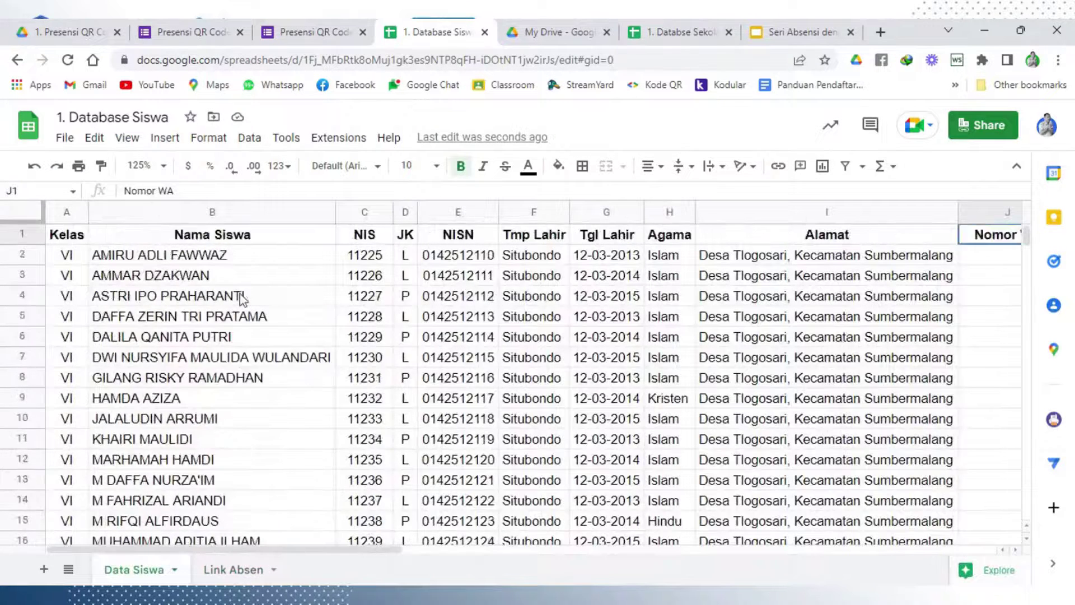
{"action": "left_click", "coordinate": [234, 257]}
{"action": "right_click", "coordinate": [233, 257]}
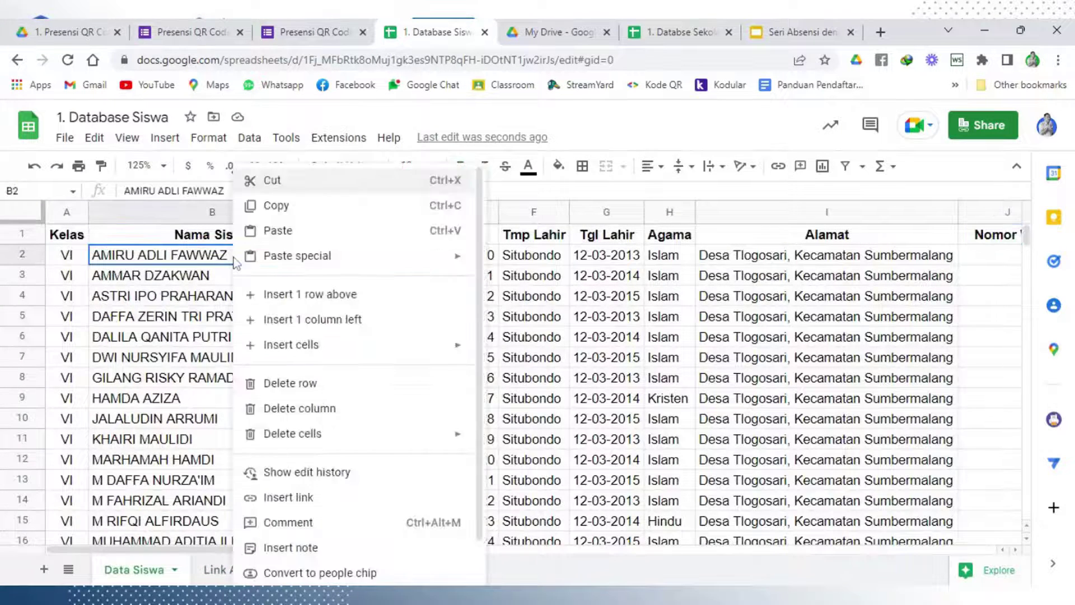
{"action": "left_click", "coordinate": [268, 208]}
{"action": "key", "text": "ctrl+shift+Tab"}
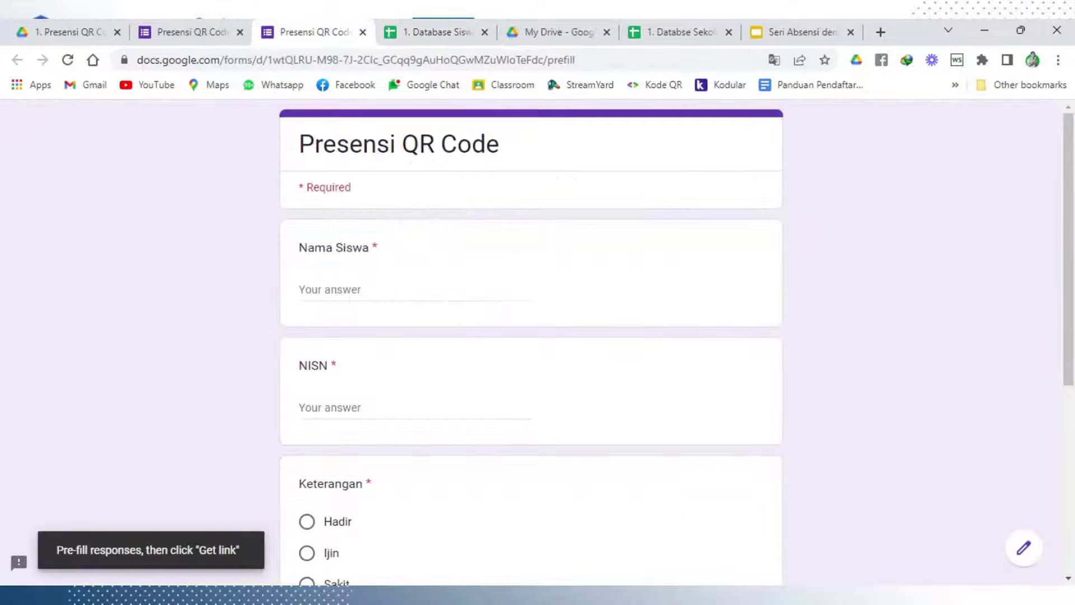
{"action": "left_click", "coordinate": [415, 289]}
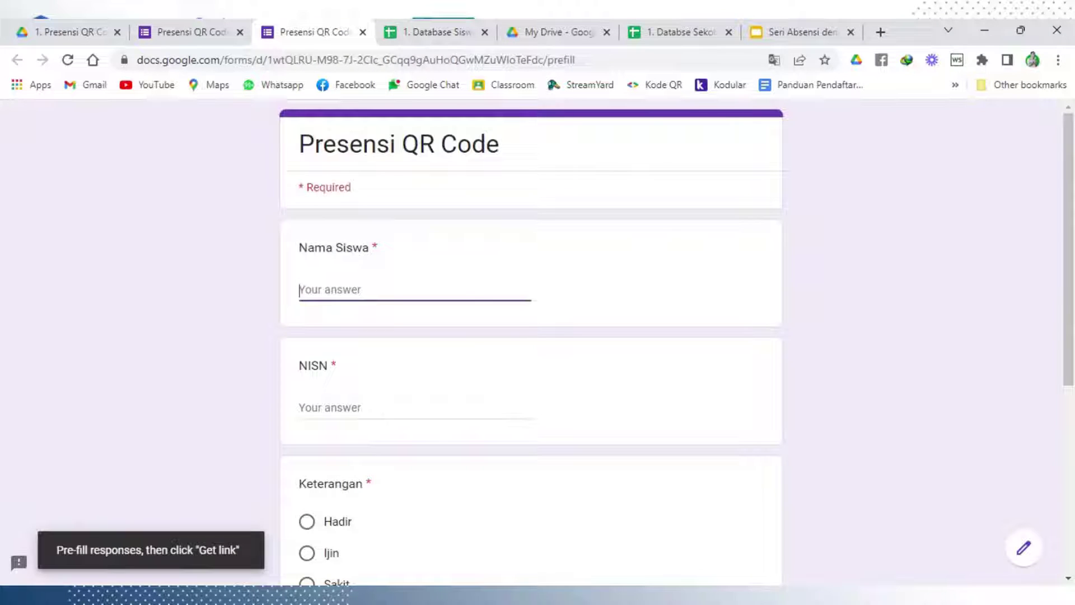
{"action": "key", "text": "ctrl+v"}
Copy the student's NISN from cell E2 into the form's NISN answer field
{"action": "left_click", "coordinate": [453, 33]}
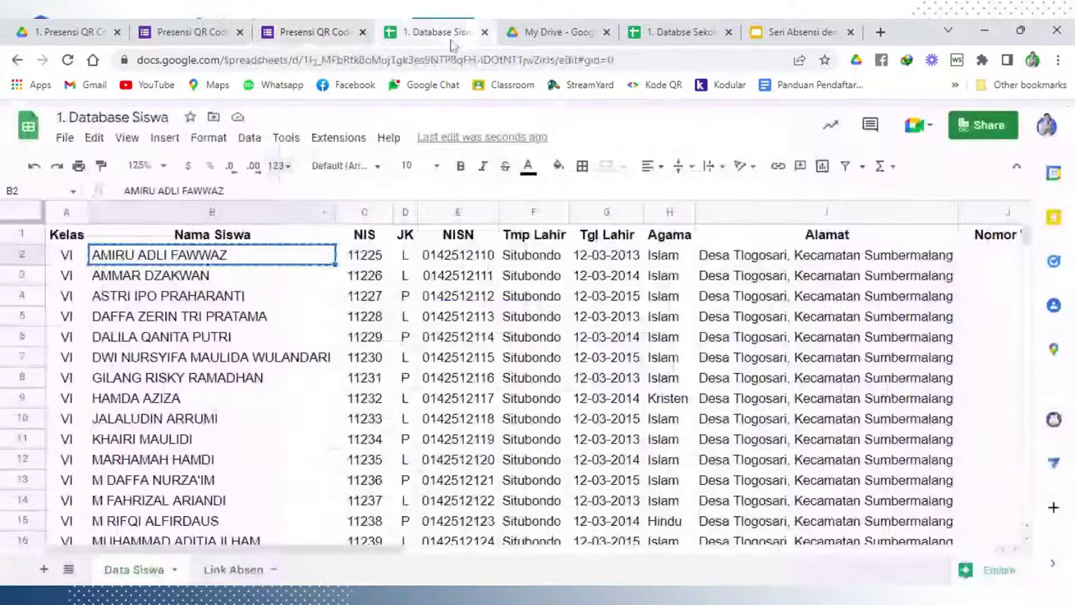
{"action": "left_click", "coordinate": [427, 256]}
{"action": "right_click", "coordinate": [427, 257]}
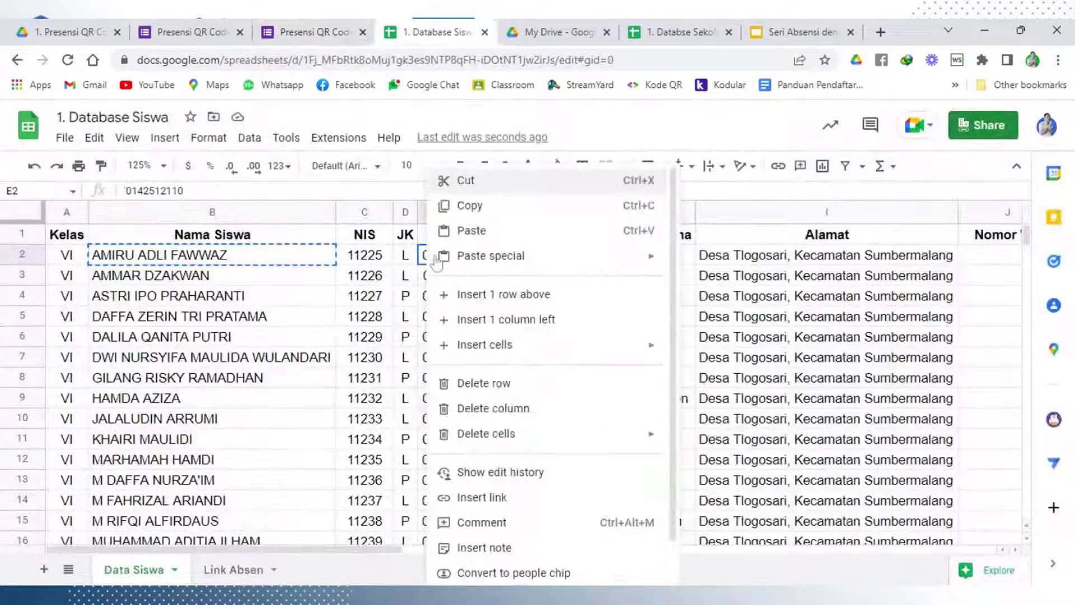
{"action": "left_click", "coordinate": [481, 207]}
{"action": "left_click", "coordinate": [311, 32]}
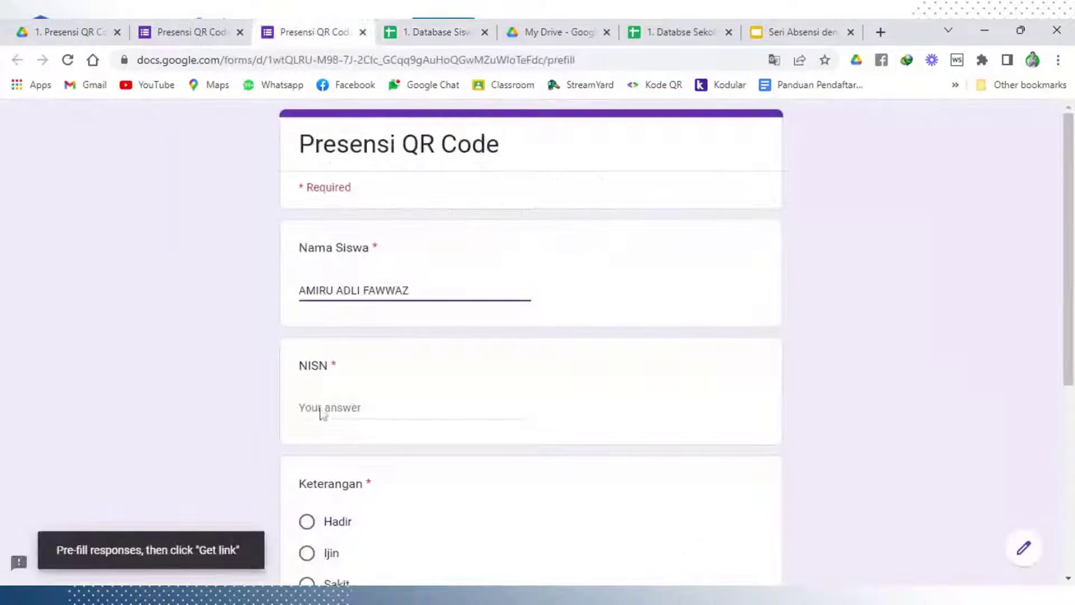
{"action": "left_click", "coordinate": [322, 409]}
{"action": "key", "text": "ctrl+v"}
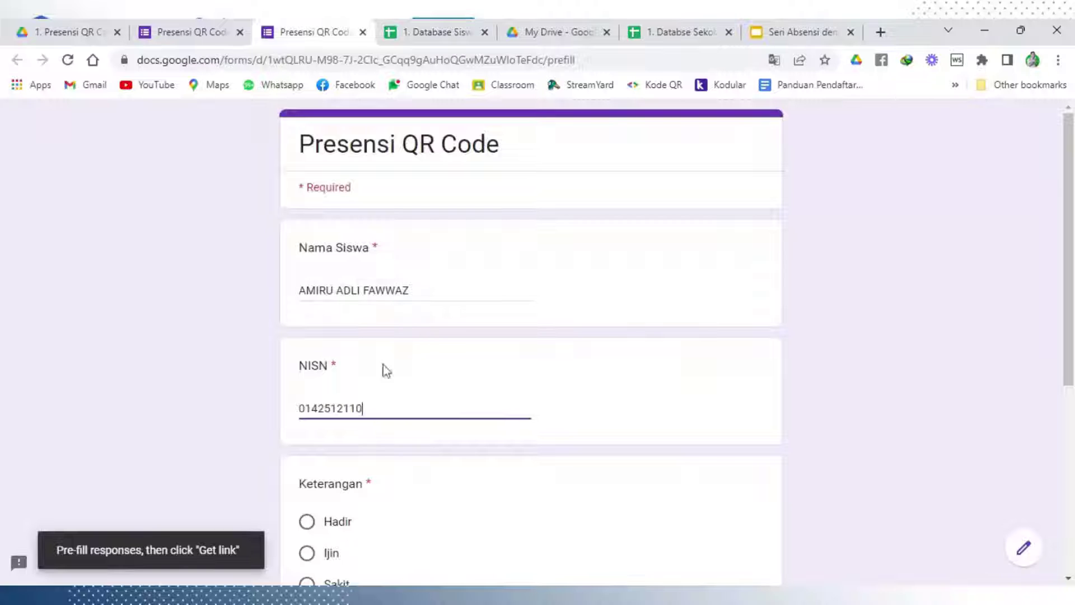
Select Hadir as the attendance status and enter a sample WhatsApp number in Nomor WA
{"action": "scroll", "coordinate": [348, 502], "scroll_direction": "down", "scroll_amount": 3}
{"action": "left_click", "coordinate": [309, 367]}
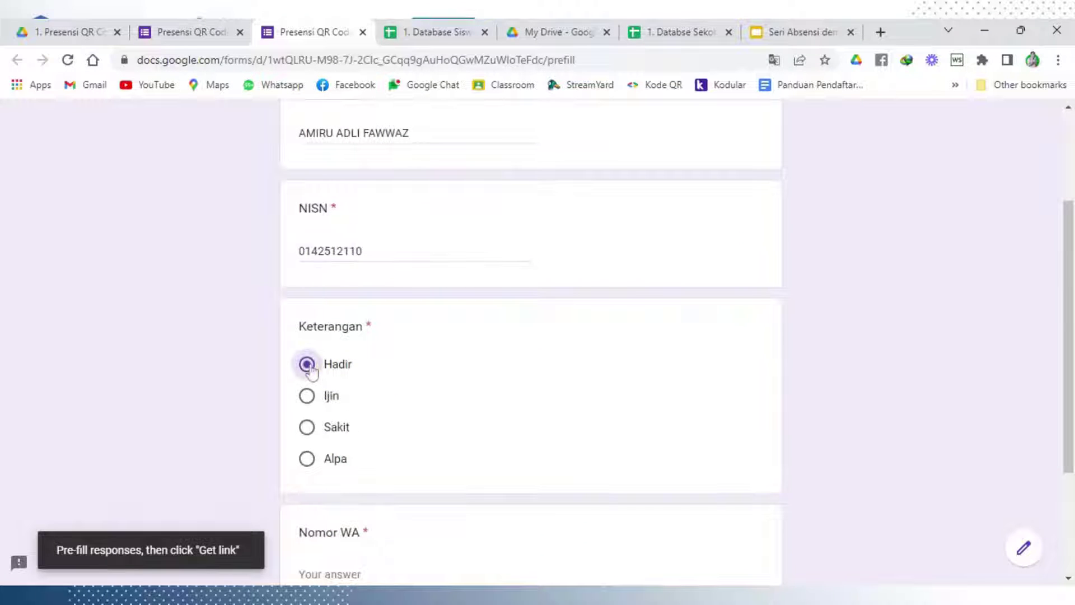
{"action": "scroll", "coordinate": [312, 372], "scroll_direction": "up", "scroll_amount": 3}
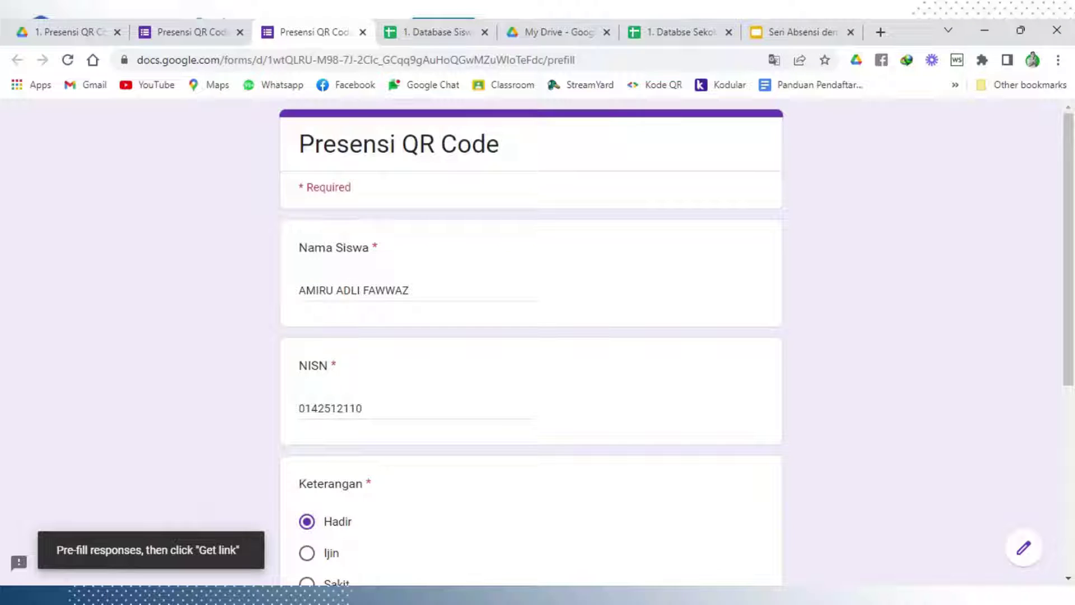
{"action": "scroll", "coordinate": [408, 308], "scroll_direction": "down", "scroll_amount": 4}
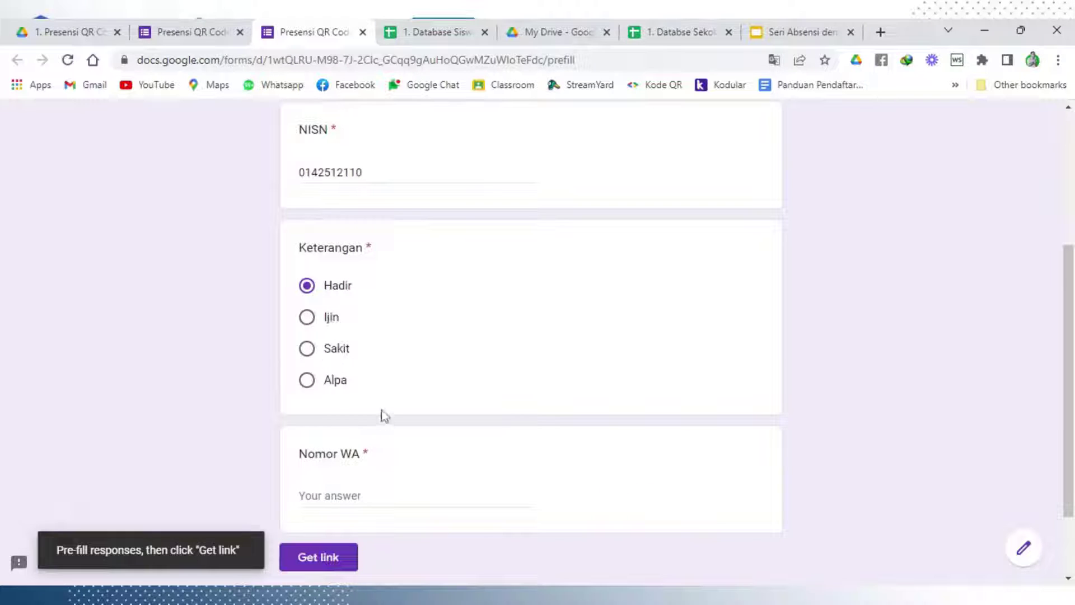
{"action": "left_click", "coordinate": [369, 501]}
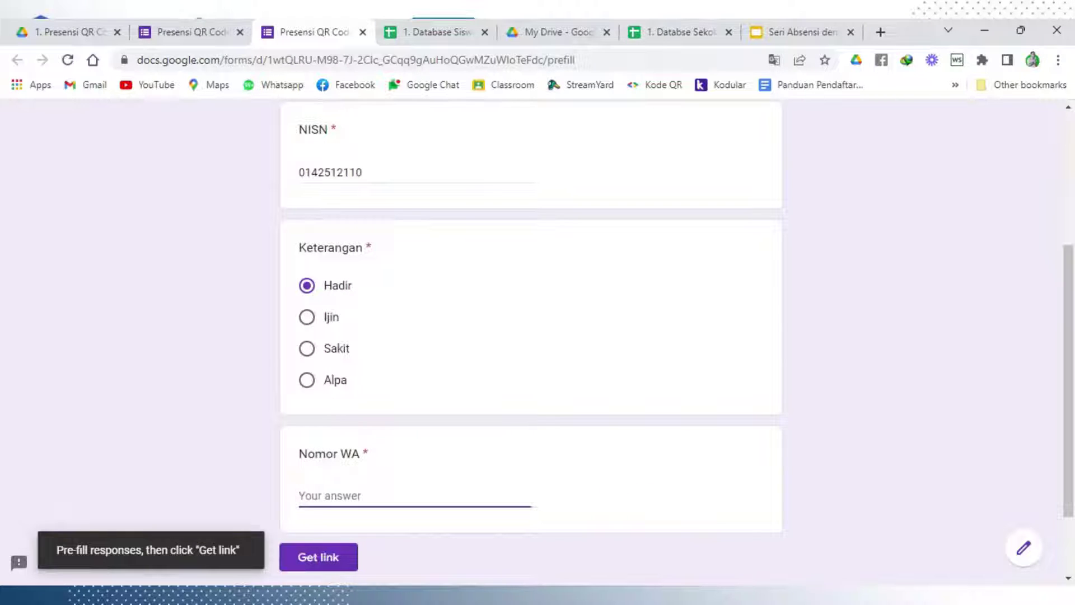
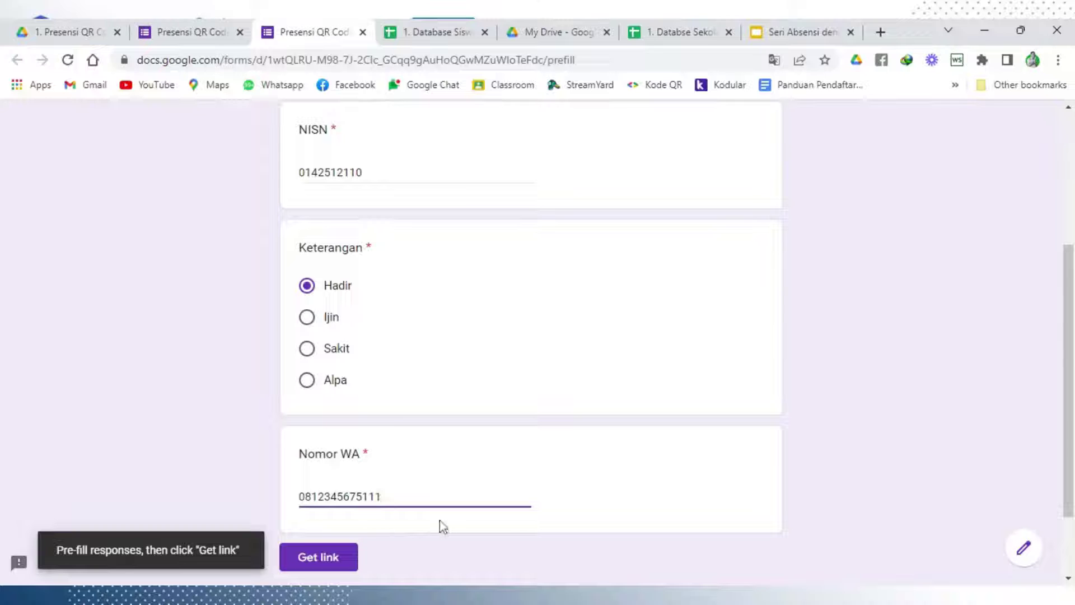
{"action": "scroll", "coordinate": [448, 431], "scroll_direction": "down", "scroll_amount": 2}
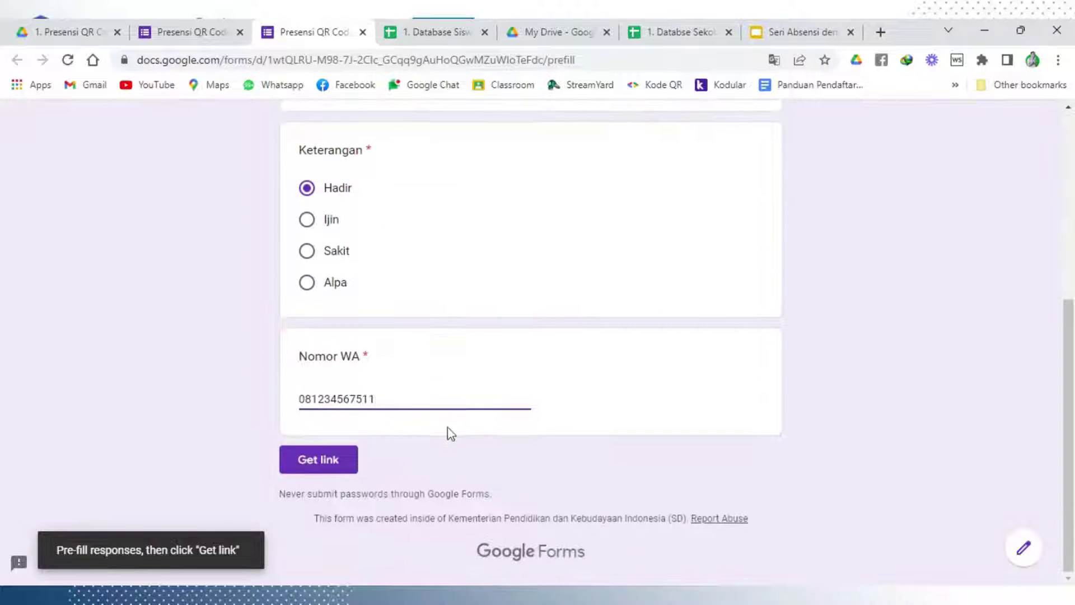
{"action": "scroll", "coordinate": [451, 434], "scroll_direction": "up", "scroll_amount": 5}
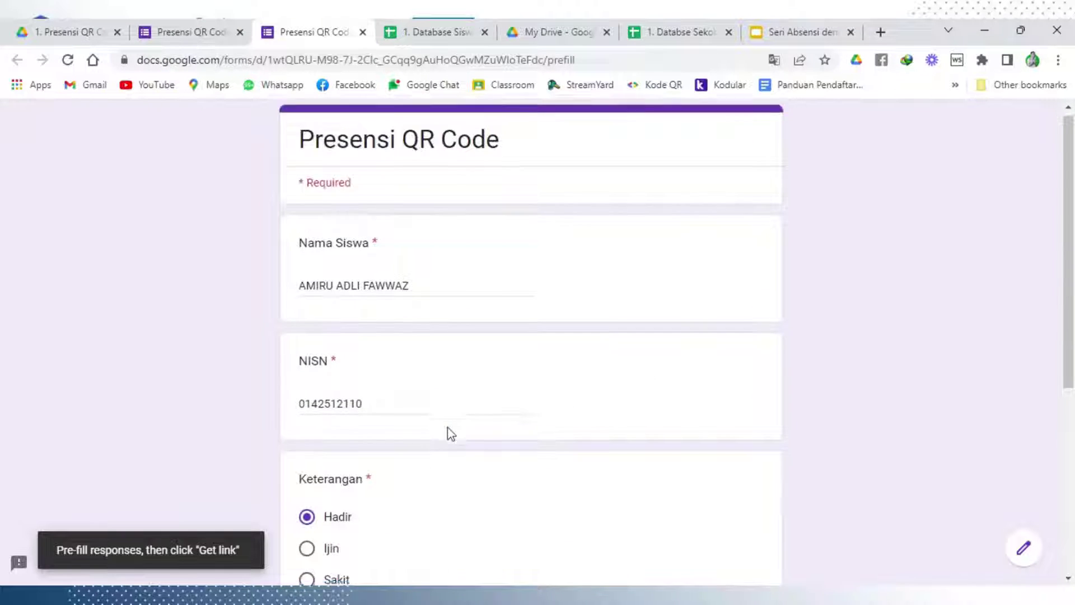
Generate and copy the pre-filled link, then select cell A3 on the Link Absen sheet
{"action": "scroll", "coordinate": [451, 434], "scroll_direction": "down", "scroll_amount": 4}
{"action": "scroll", "coordinate": [451, 433], "scroll_direction": "down", "scroll_amount": 2}
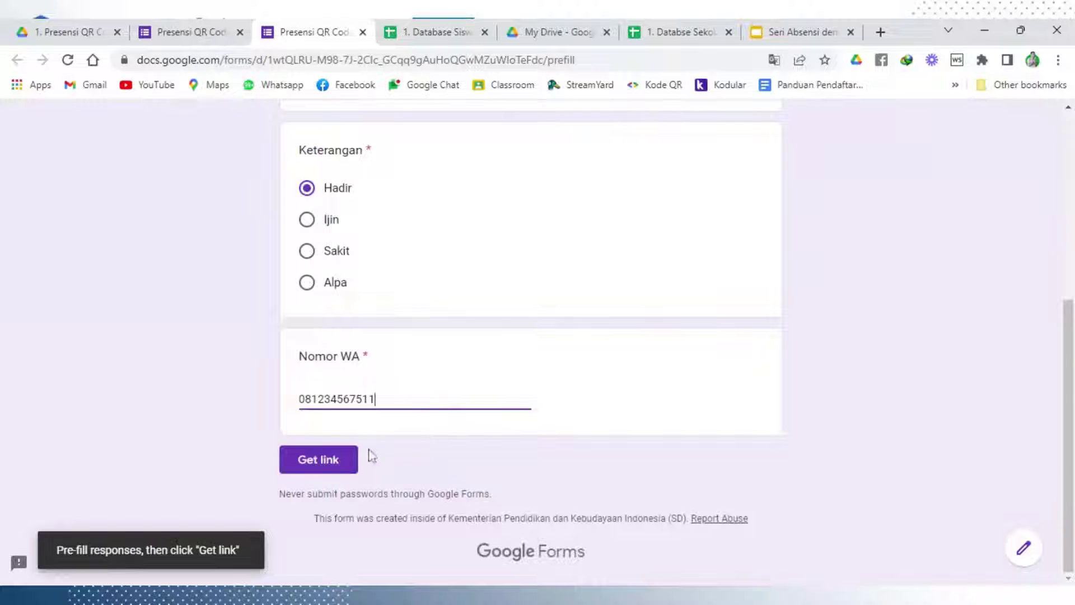
{"action": "left_click", "coordinate": [338, 470]}
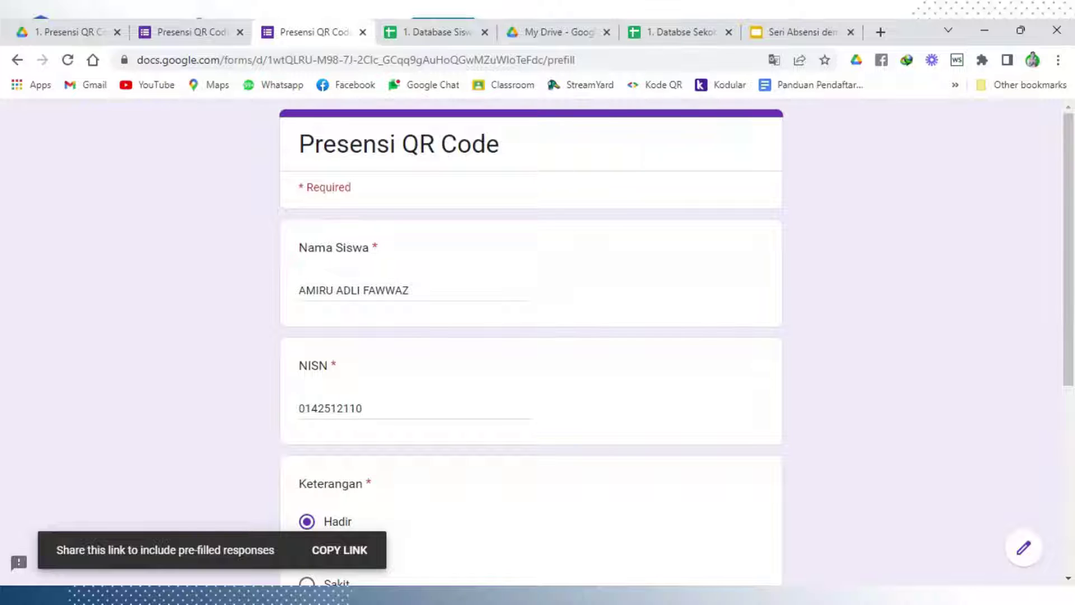
{"action": "left_click", "coordinate": [336, 552]}
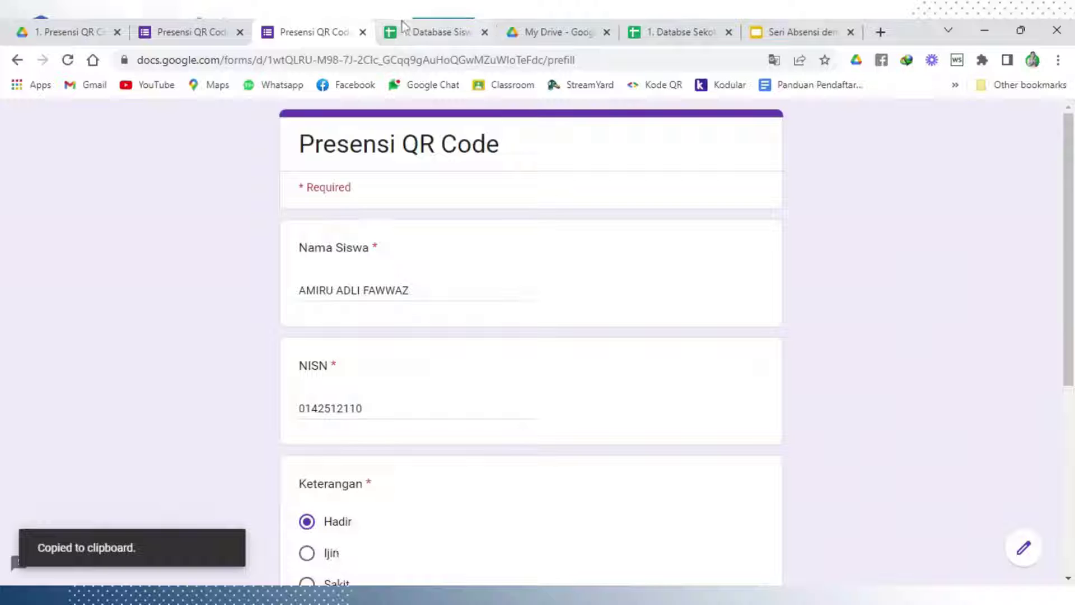
{"action": "left_click", "coordinate": [423, 25]}
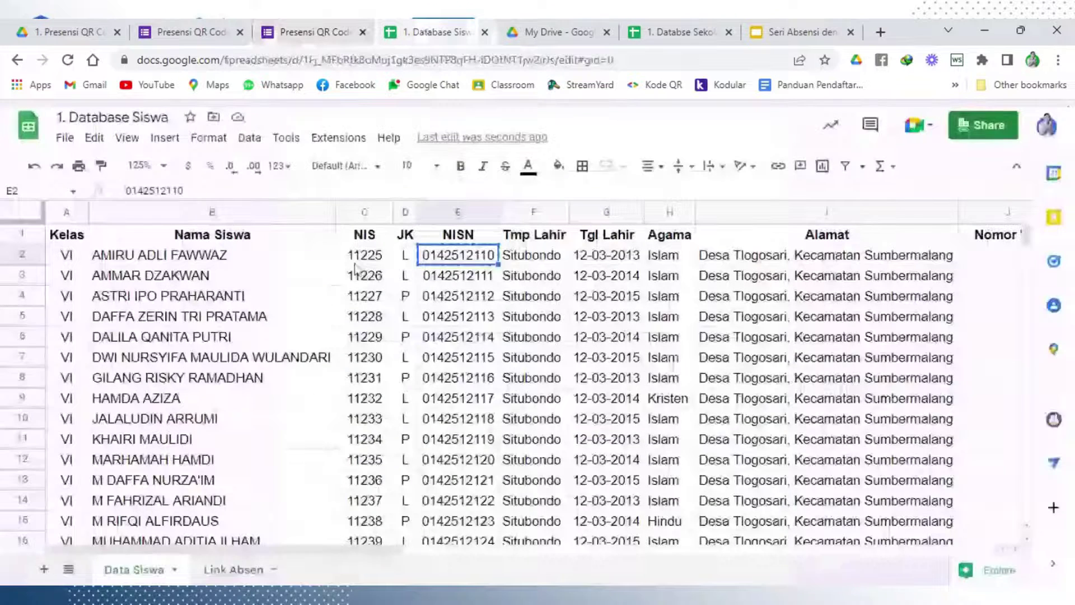
{"action": "left_click", "coordinate": [246, 570]}
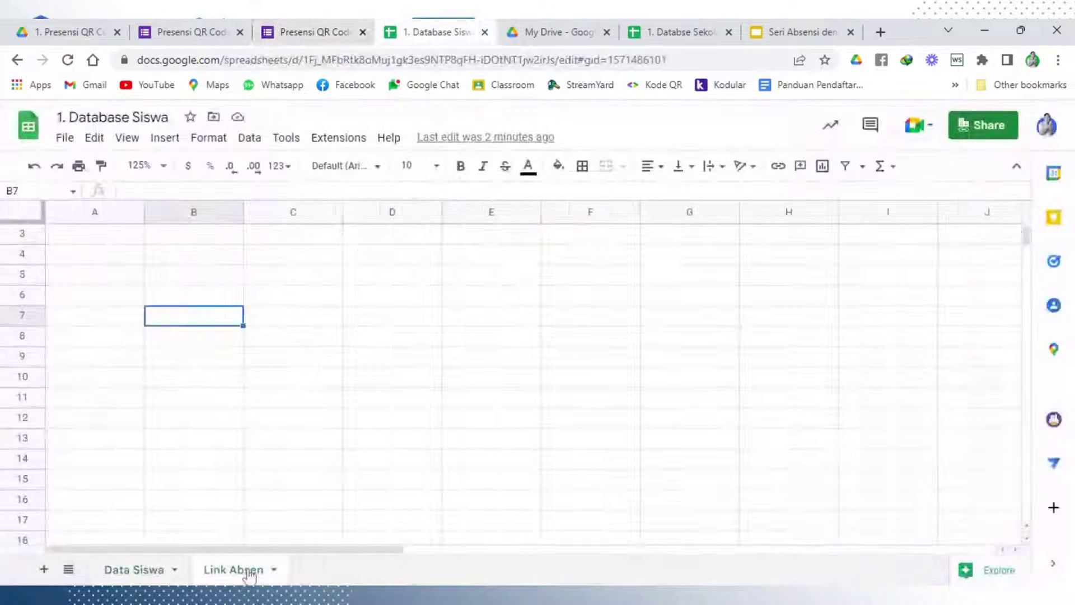
{"action": "left_click", "coordinate": [80, 239]}
Paste the pre-filled URL into A3 as values only and remove its hyperlink
{"action": "right_click", "coordinate": [80, 240]}
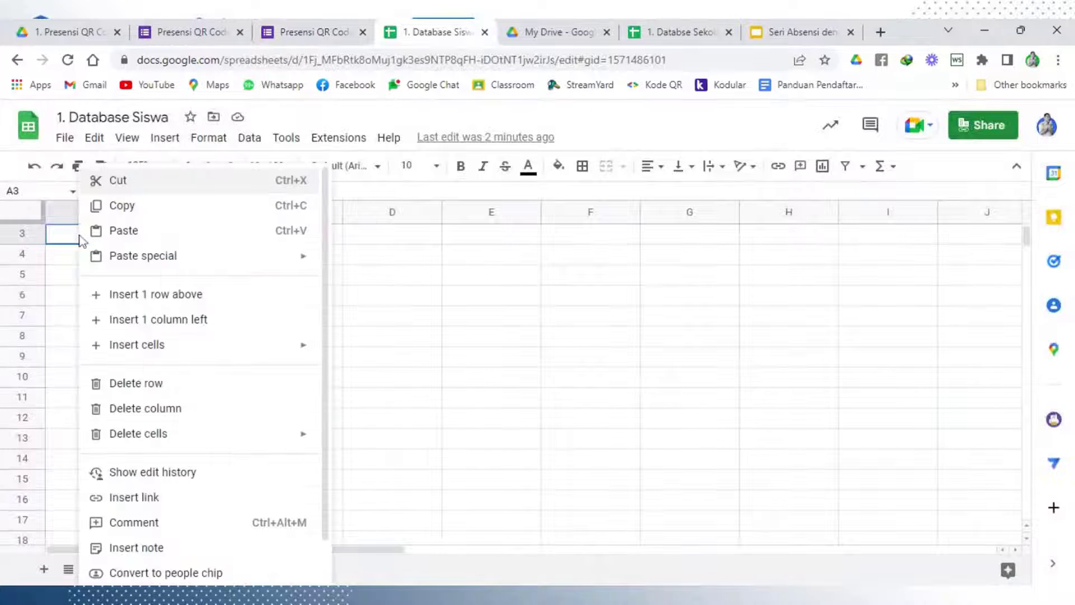
{"action": "mouse_move", "coordinate": [228, 258]}
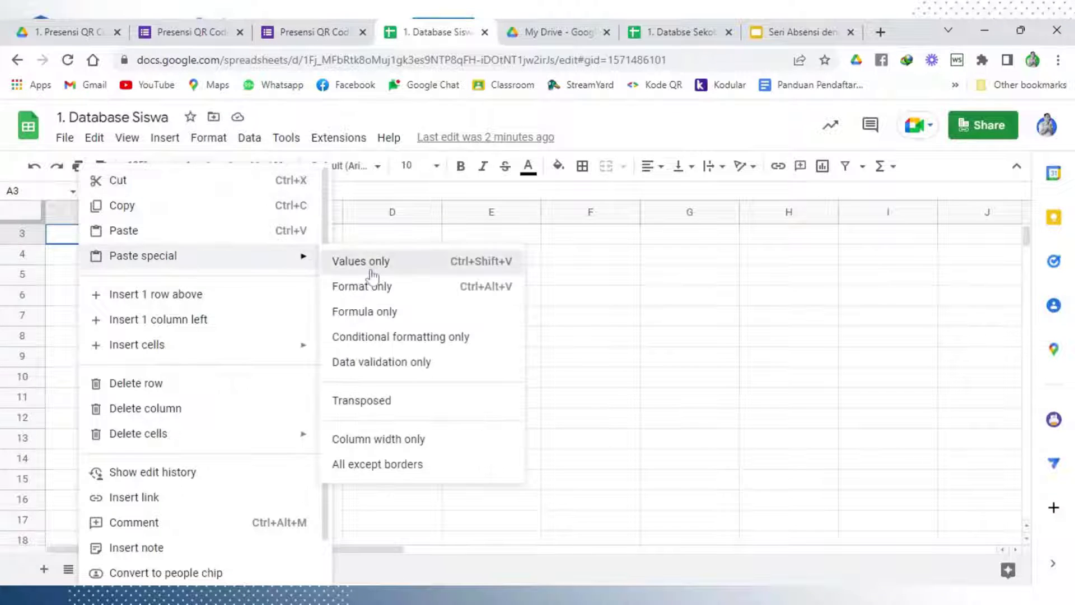
{"action": "left_click", "coordinate": [371, 262]}
{"action": "left_click", "coordinate": [363, 301]}
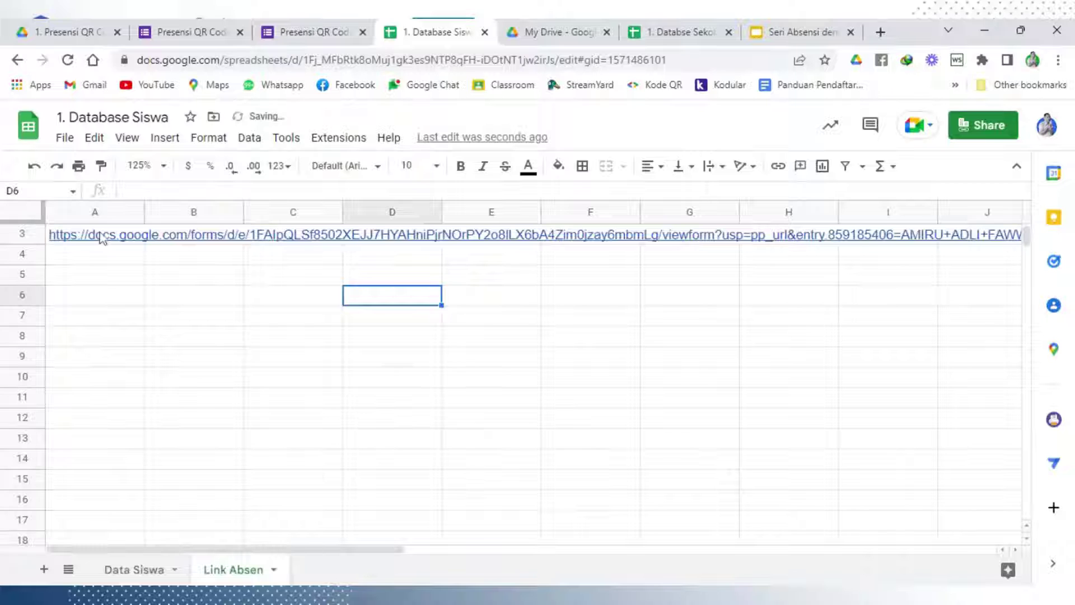
{"action": "left_click", "coordinate": [102, 238]}
{"action": "left_click", "coordinate": [295, 261]}
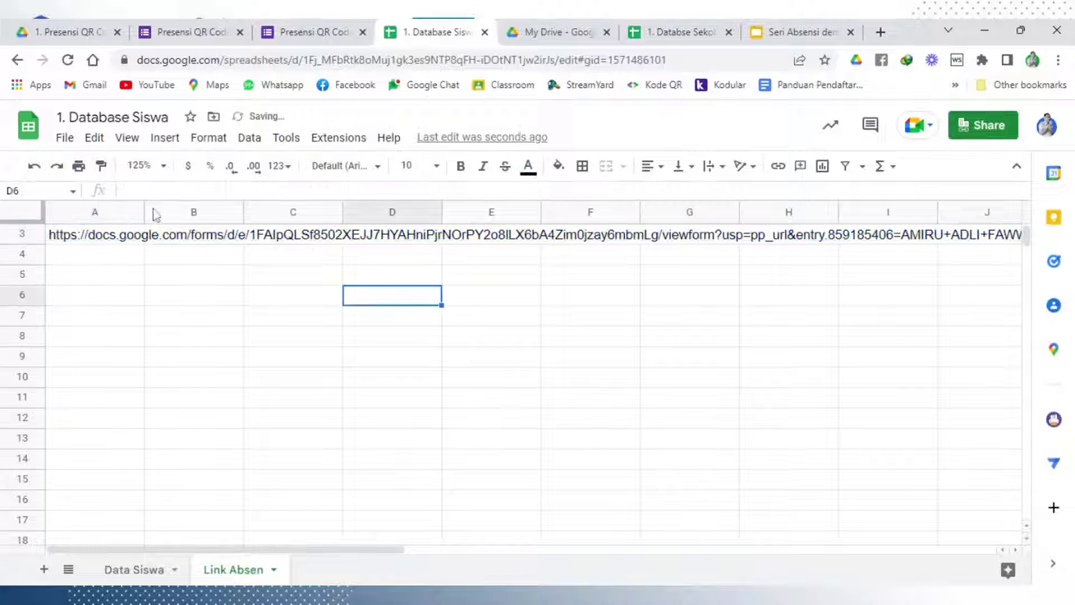
Widen column A, set the A3 URL to wrap, and zoom the sheet to 150%
{"action": "left_click_drag", "start_coordinate": [146, 213], "coordinate": [760, 225]}
{"action": "left_click", "coordinate": [651, 316]}
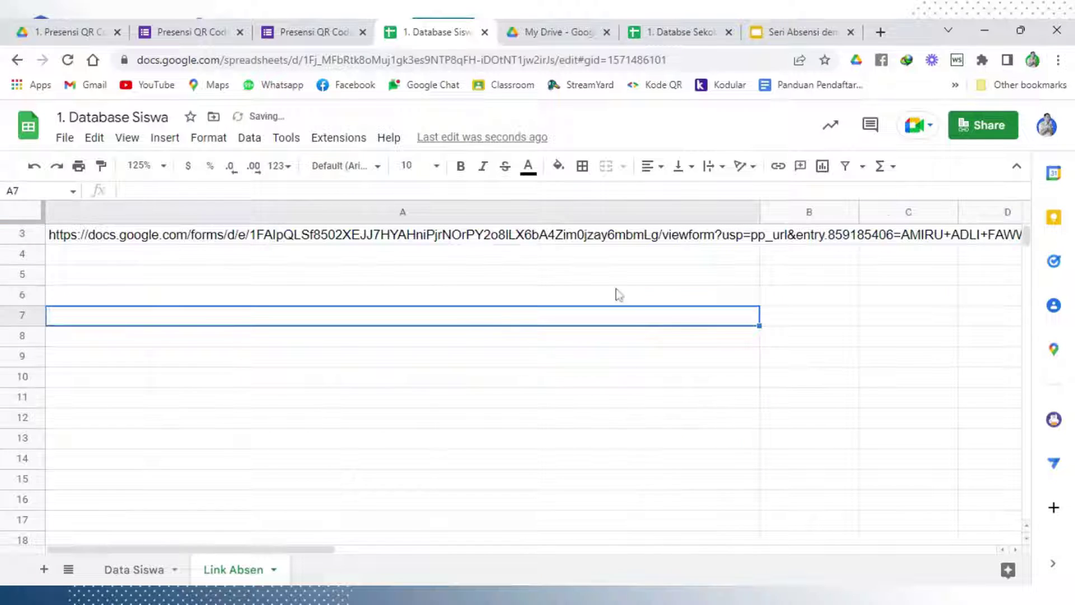
{"action": "left_click", "coordinate": [543, 234]}
{"action": "left_click", "coordinate": [721, 167]}
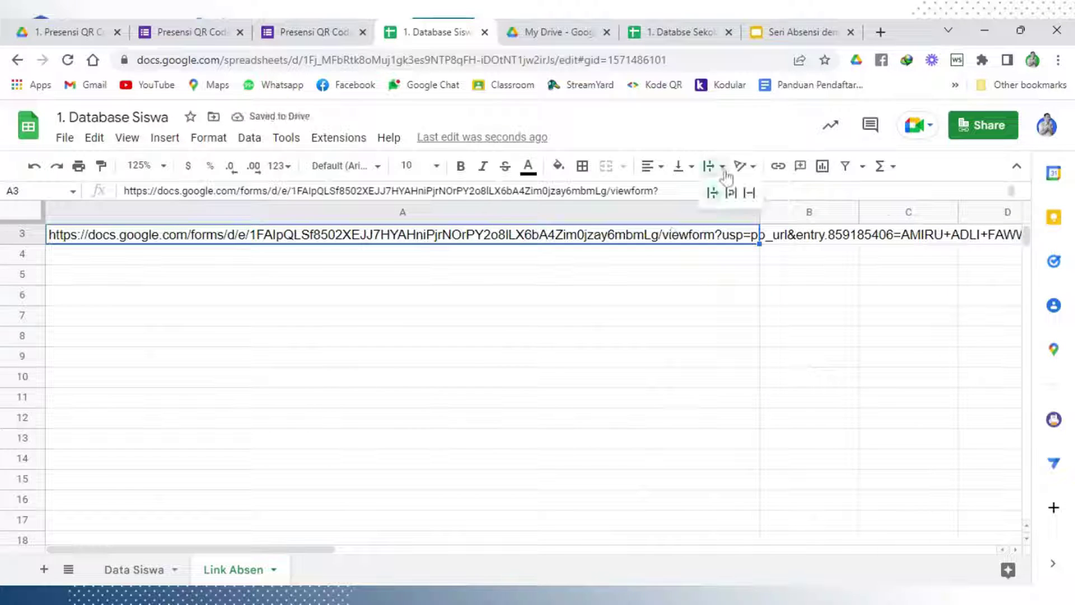
{"action": "left_click", "coordinate": [730, 193]}
{"action": "left_click", "coordinate": [573, 339]}
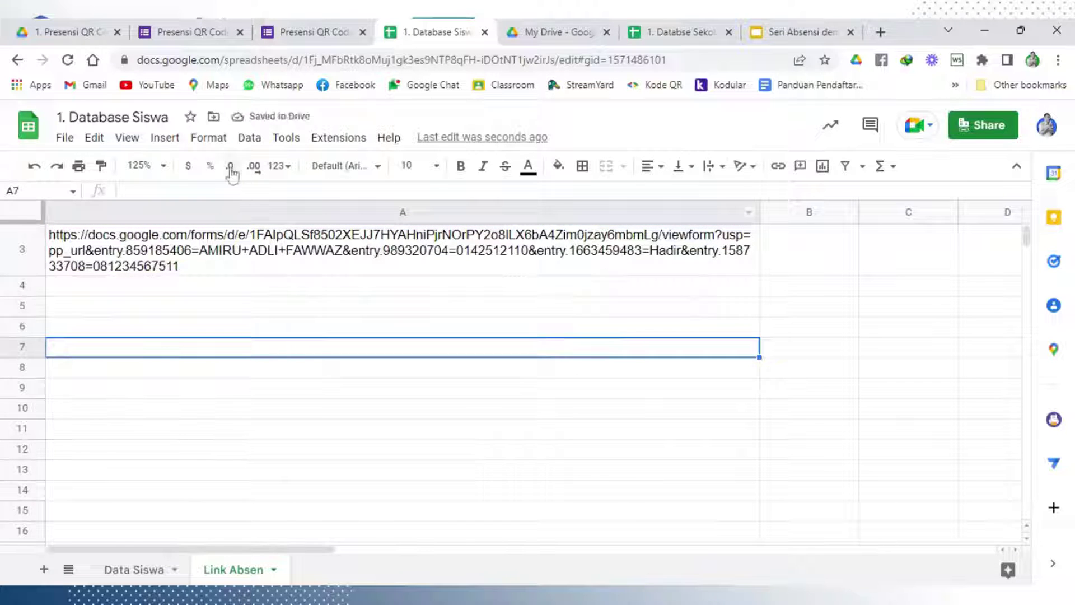
{"action": "left_click", "coordinate": [162, 167]}
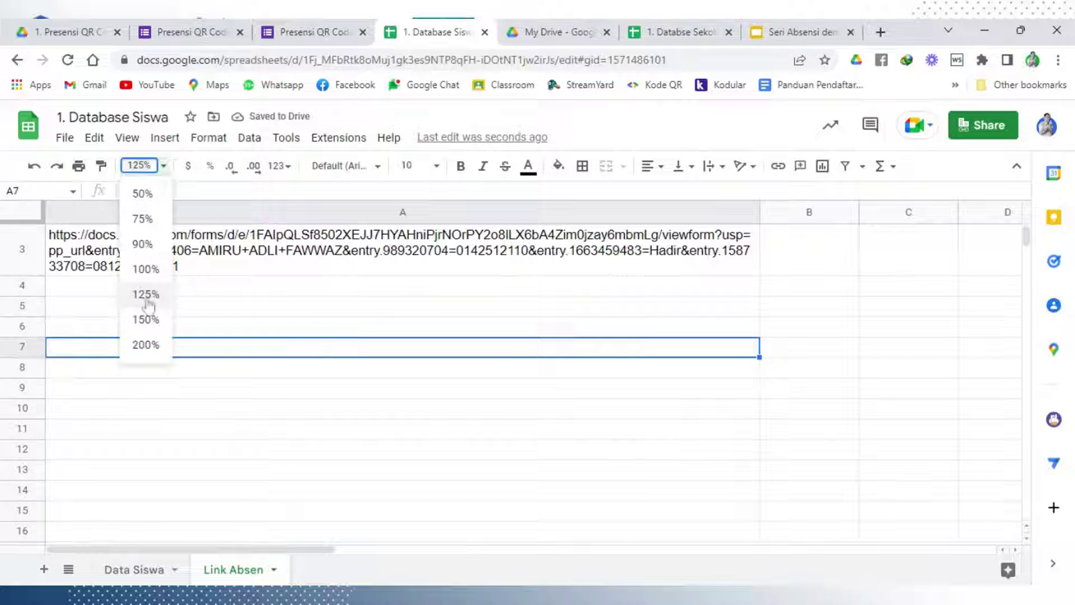
{"action": "left_click", "coordinate": [162, 320]}
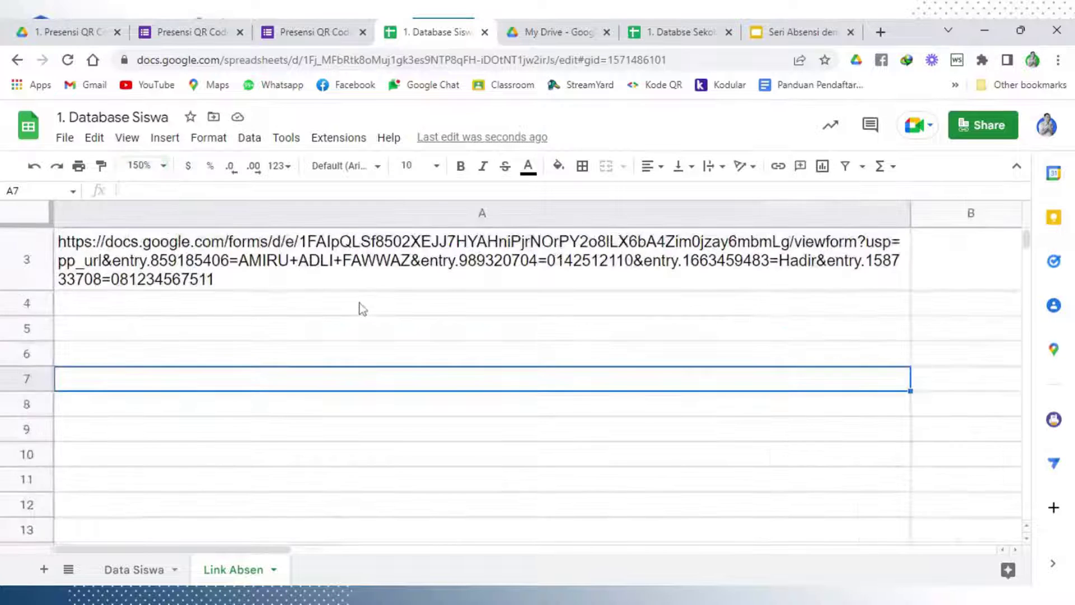
{"action": "left_click", "coordinate": [460, 331]}
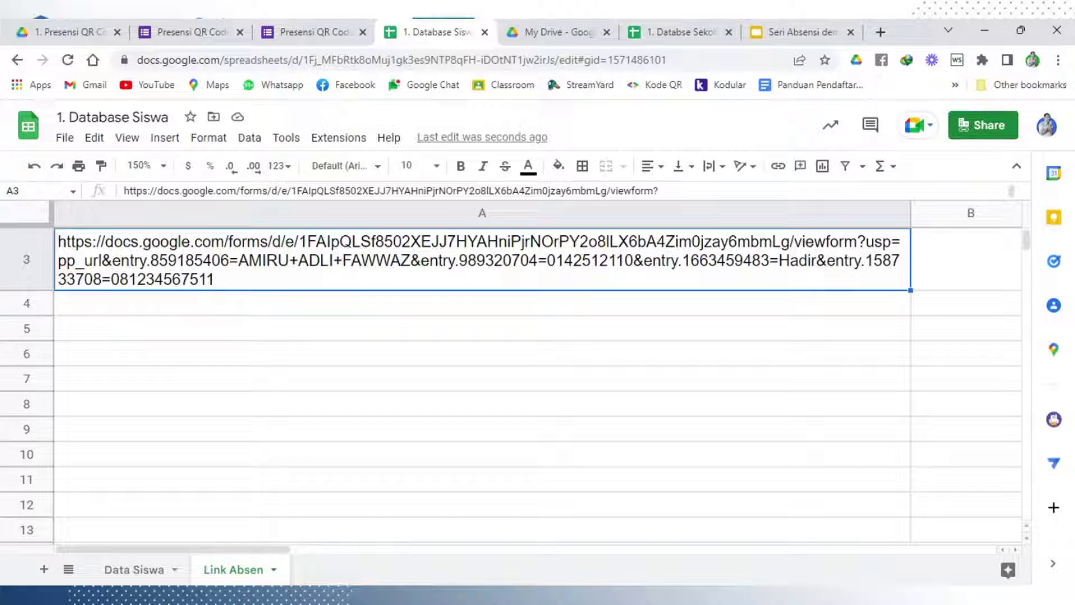
Edit the A3 URL, replacing 'viewform' with 'formResponse'
{"action": "left_click", "coordinate": [327, 350]}
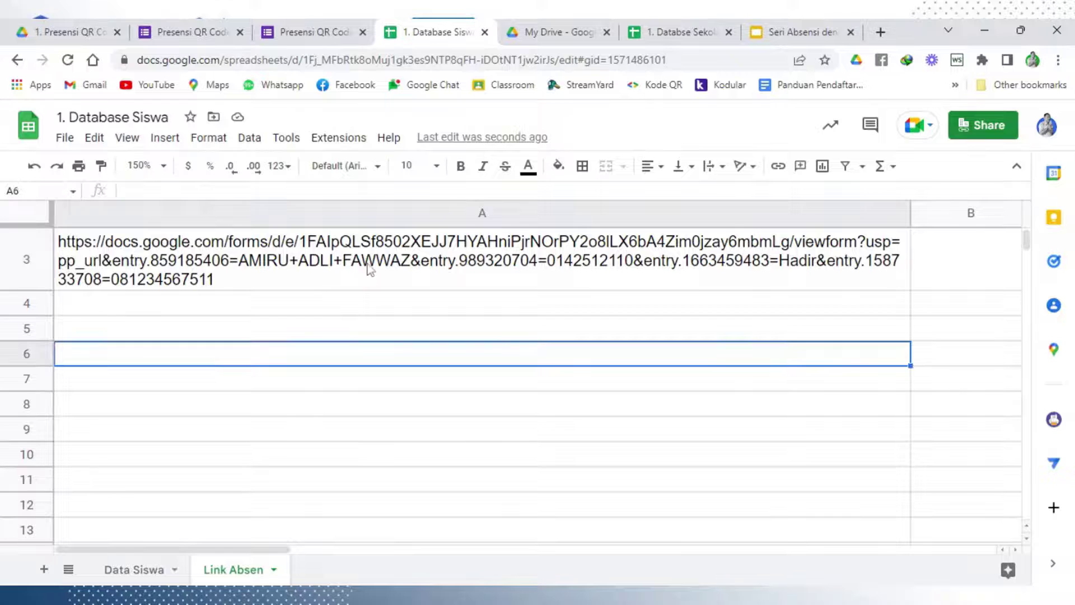
{"action": "left_click", "coordinate": [370, 269]}
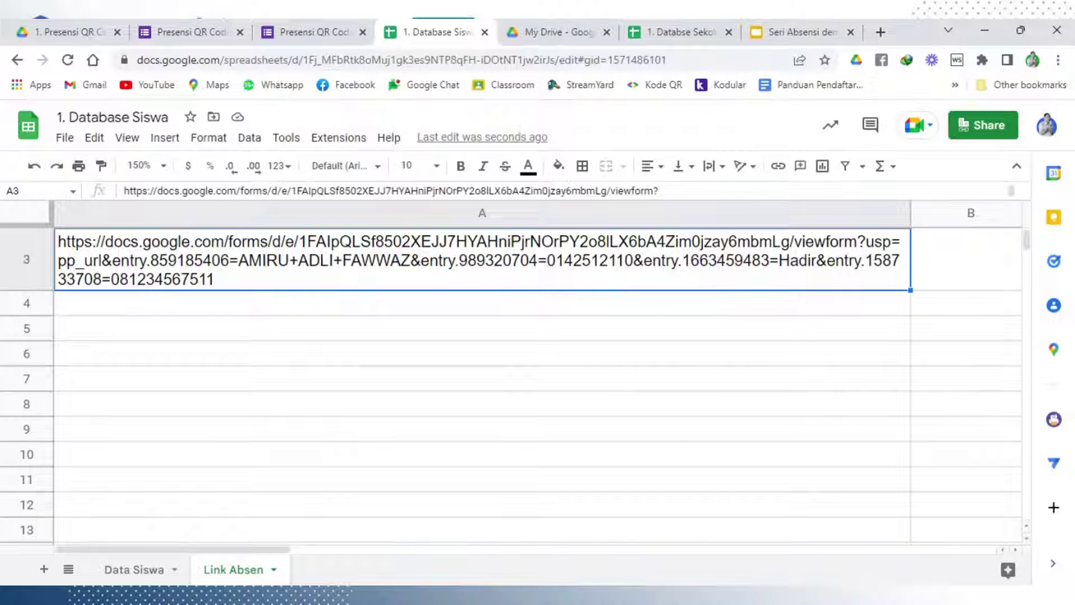
{"action": "key", "text": "Return"}
{"action": "left_click_drag", "start_coordinate": [792, 240], "coordinate": [856, 240]}
{"action": "key", "text": "BackSpace"}
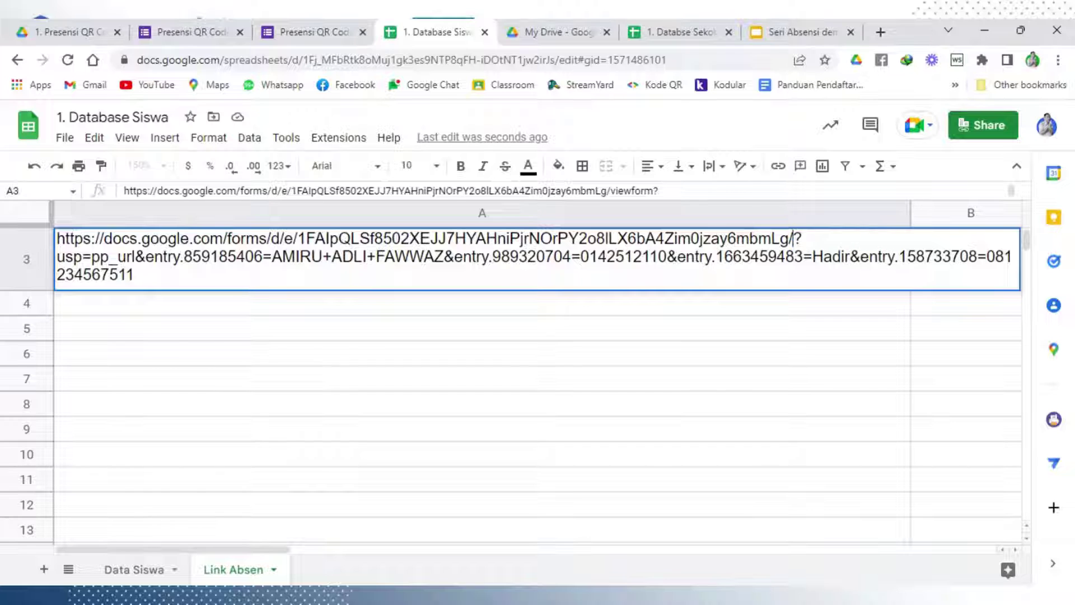
{"action": "type", "text": "form"}
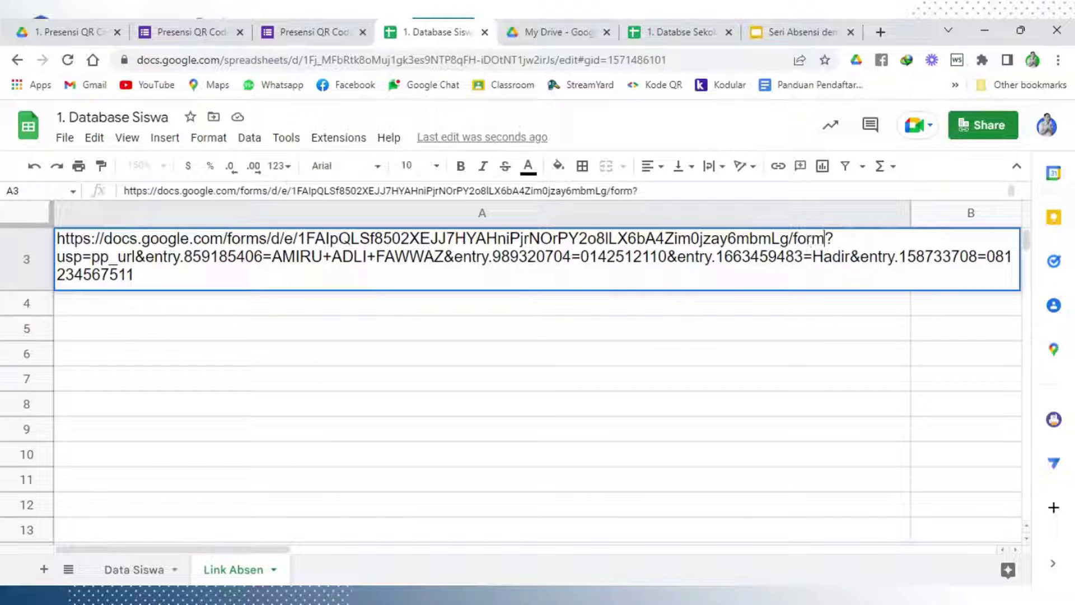
{"action": "type", "text": "Res"}
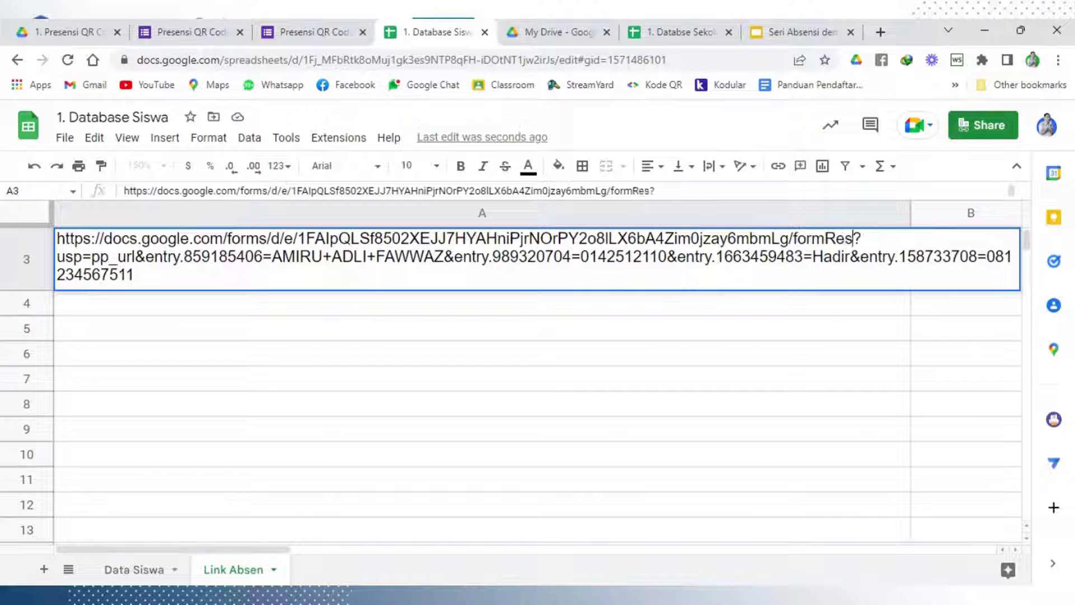
{"action": "type", "text": "ponse"}
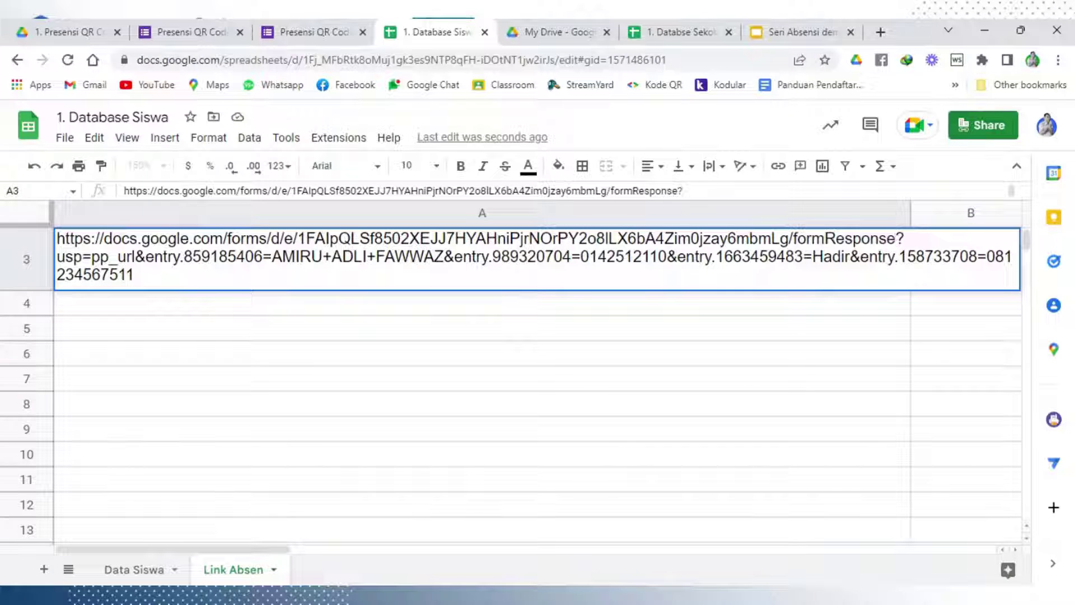
{"action": "left_click", "coordinate": [607, 361]}
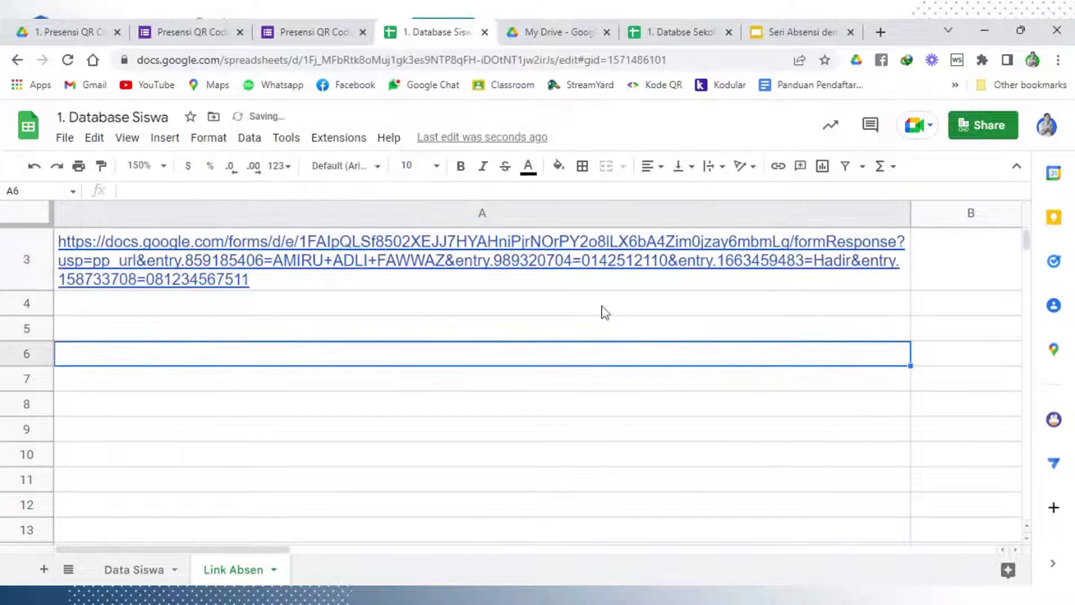
{"action": "mouse_move", "coordinate": [762, 262]}
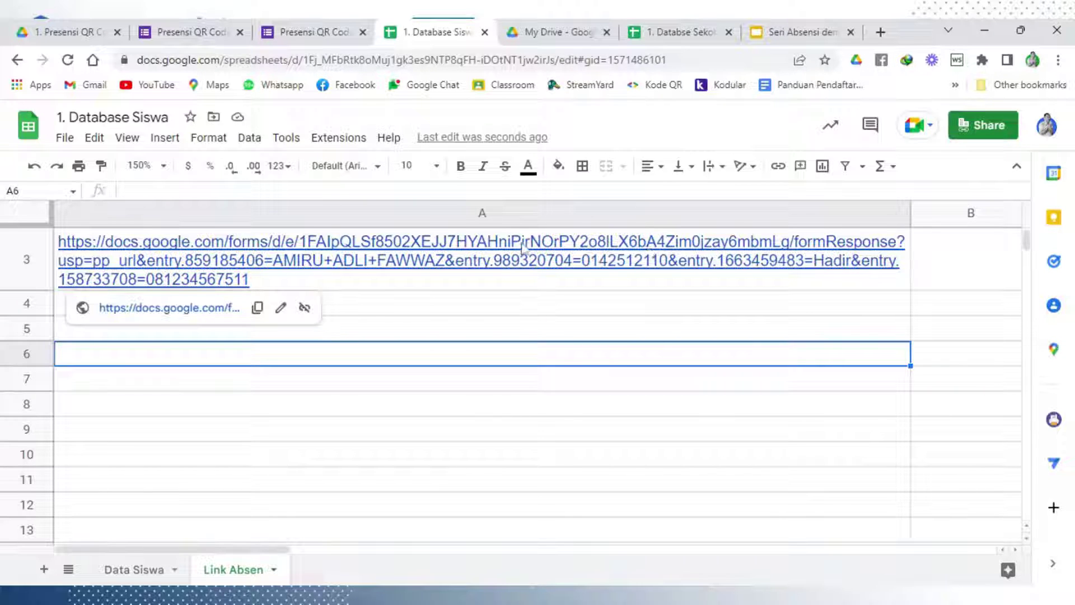
Open the formResponse link to submit, then confirm one response appears in the form's Responses
{"action": "left_click", "coordinate": [167, 308]}
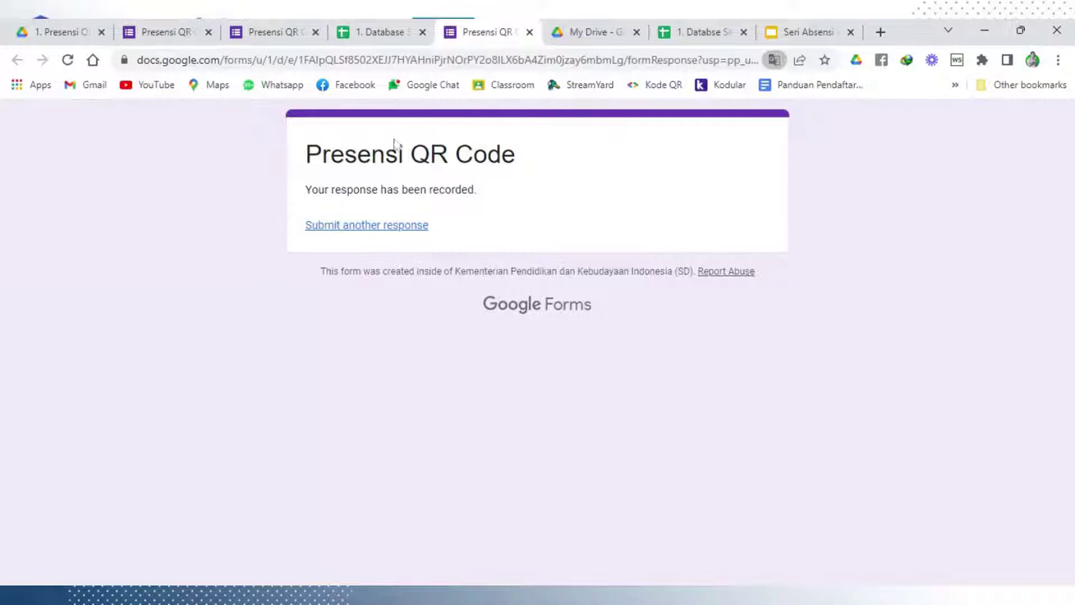
{"action": "left_click_drag", "start_coordinate": [305, 154], "coordinate": [517, 156]}
{"action": "left_click", "coordinate": [378, 206]}
{"action": "left_click", "coordinate": [164, 21]}
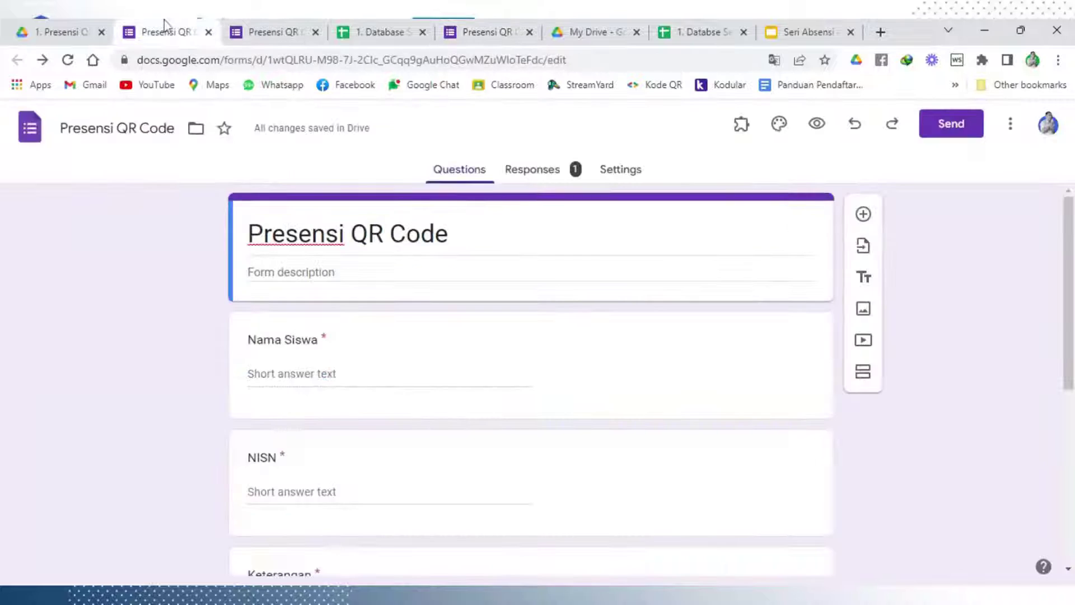
{"action": "left_click", "coordinate": [535, 176]}
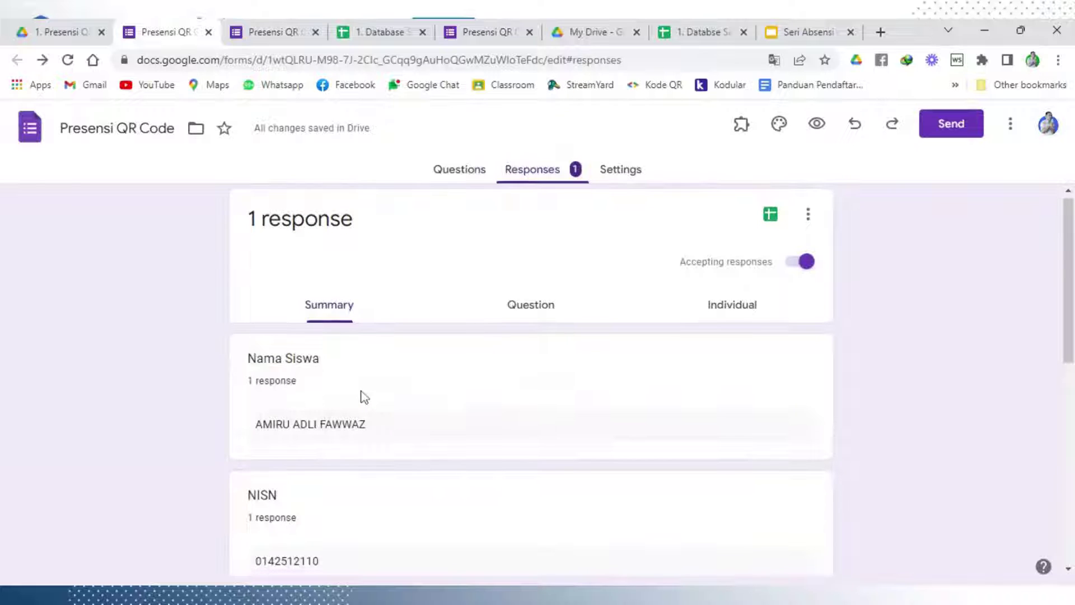
{"action": "scroll", "coordinate": [364, 396], "scroll_direction": "down", "scroll_amount": 1}
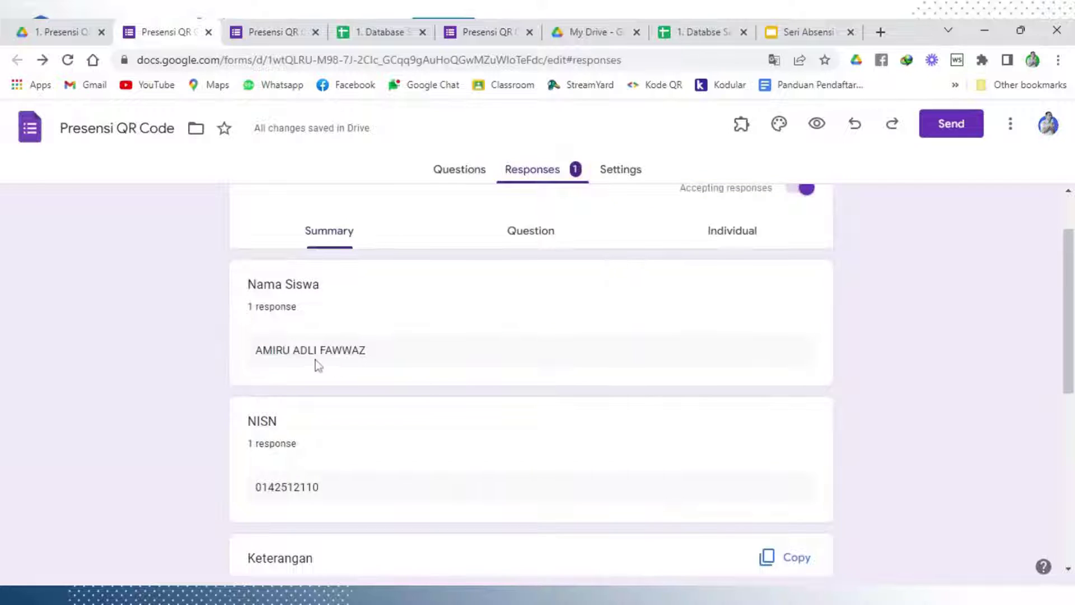
{"action": "left_click", "coordinate": [407, 34]}
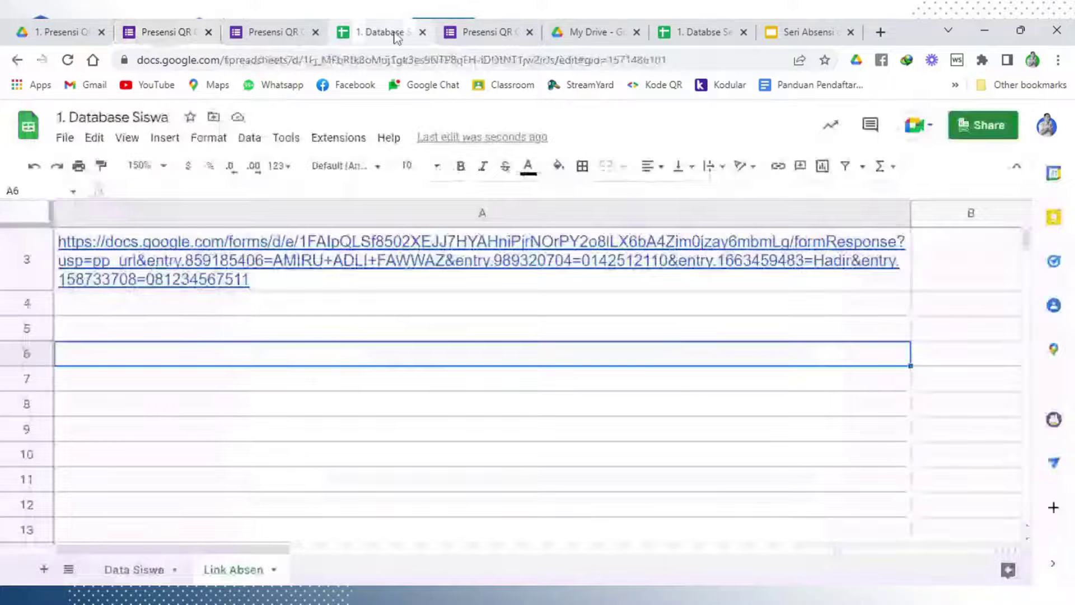
{"action": "left_click", "coordinate": [421, 389]}
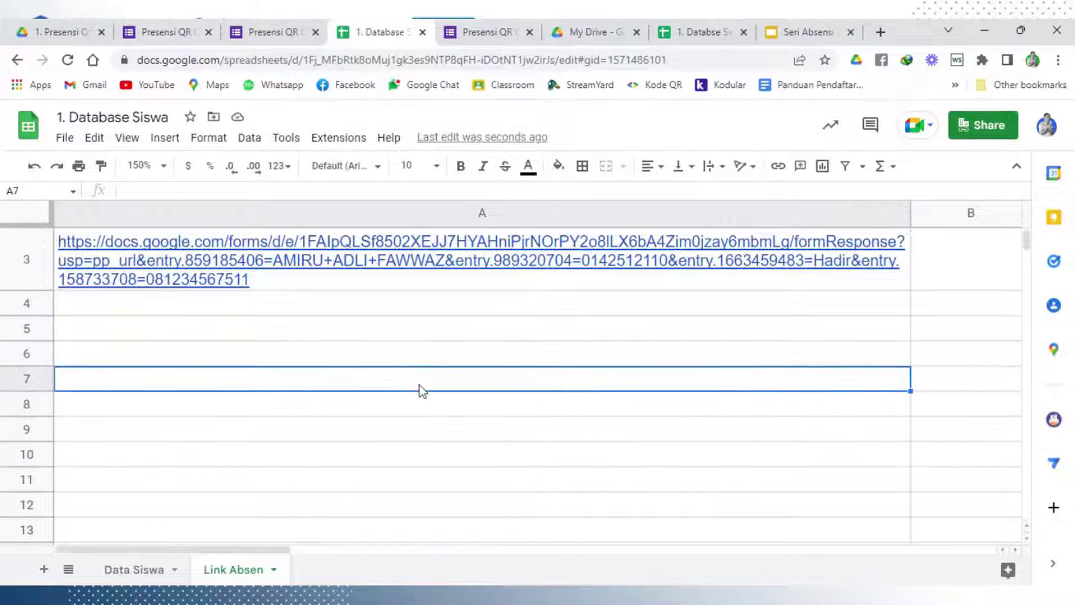
{"action": "left_click", "coordinate": [413, 288]}
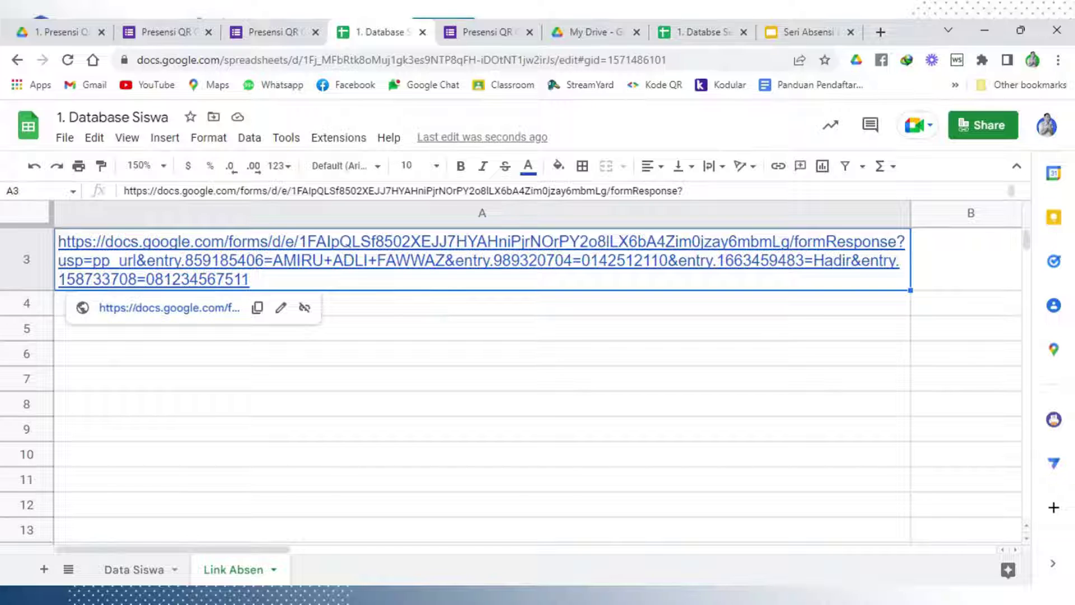
{"action": "left_click", "coordinate": [415, 308]}
{"action": "left_click", "coordinate": [421, 289]}
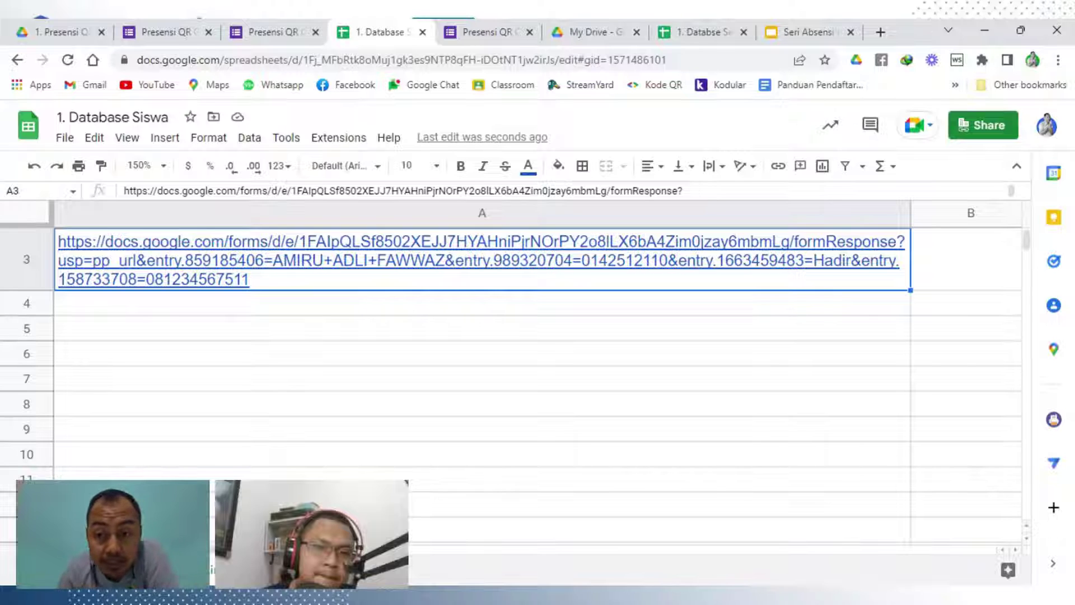
Unlink the A3 URL and select its student-name portion while editing the cell
{"action": "left_click", "coordinate": [334, 383]}
{"action": "left_click", "coordinate": [292, 264]}
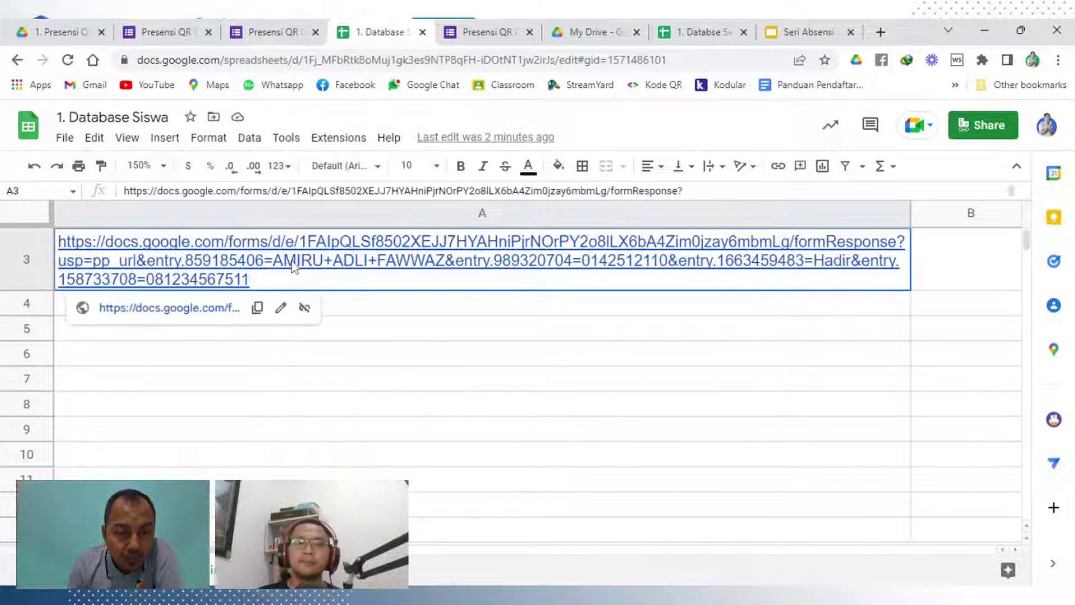
{"action": "left_click", "coordinate": [305, 309]}
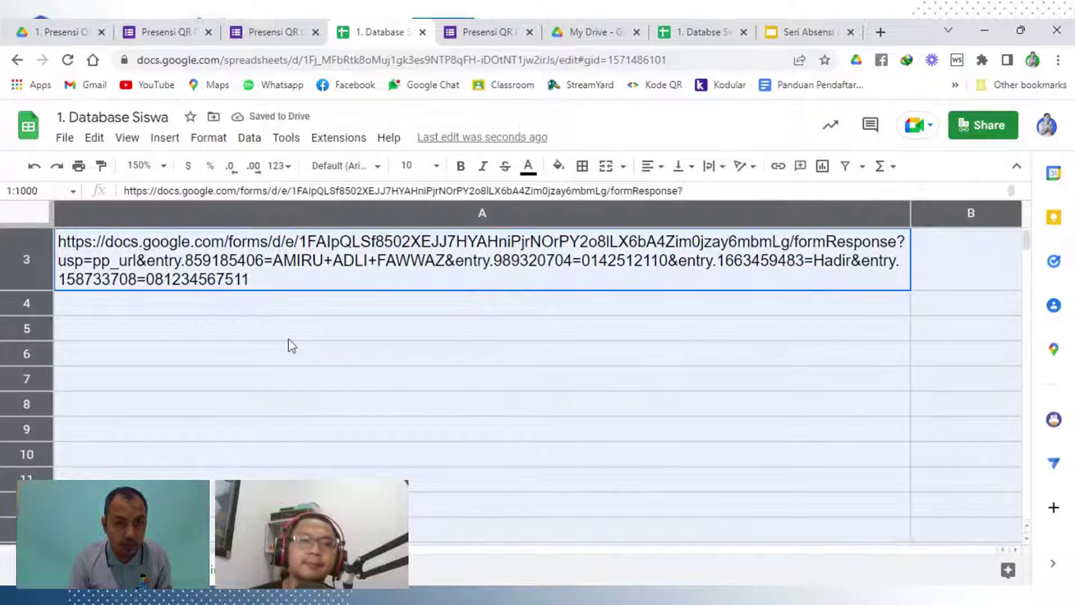
{"action": "left_click", "coordinate": [303, 379]}
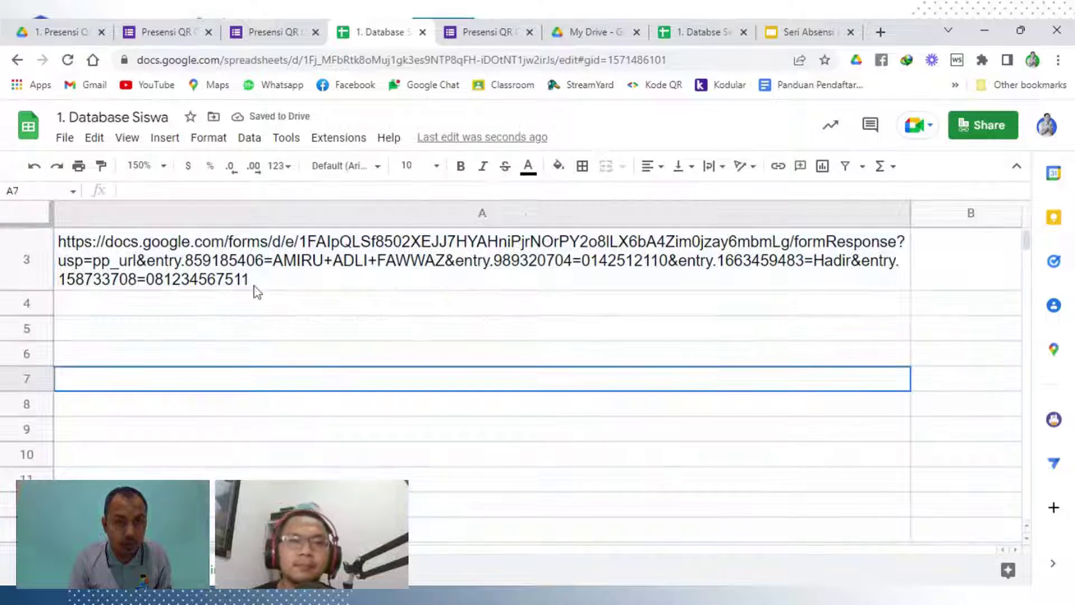
{"action": "double_click", "coordinate": [256, 287]}
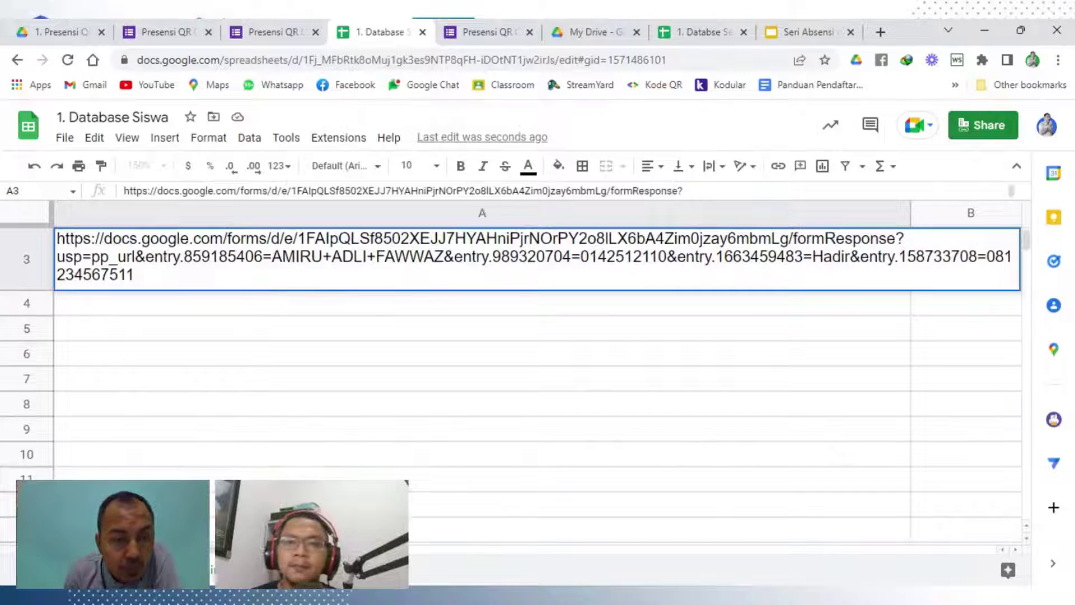
{"action": "left_click_drag", "start_coordinate": [272, 257], "coordinate": [366, 257]}
{"action": "left_click", "coordinate": [342, 256]}
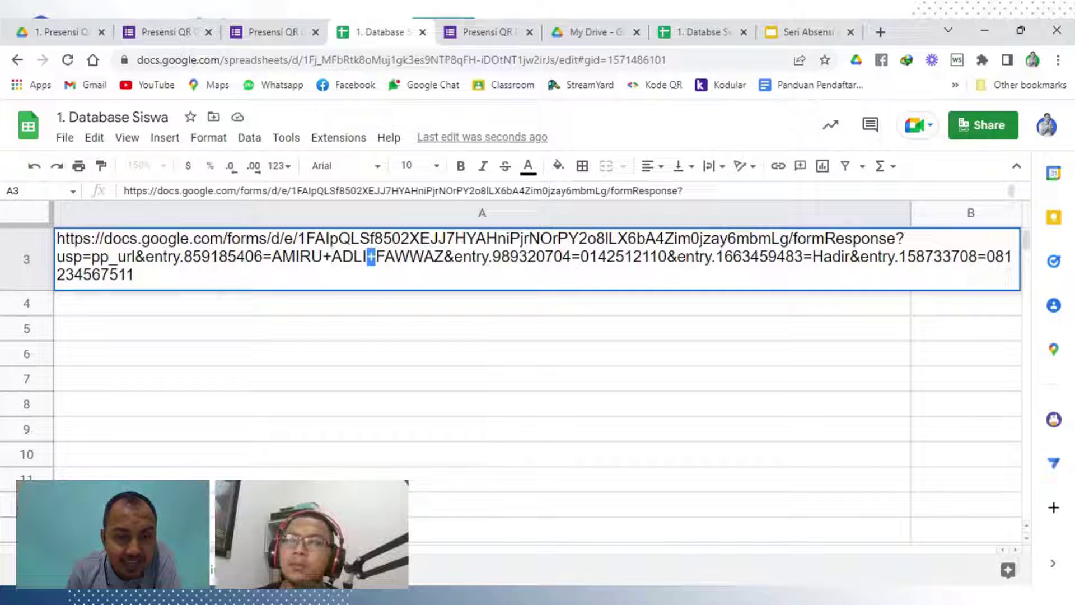
{"action": "left_click", "coordinate": [443, 256]}
{"action": "left_click_drag", "start_coordinate": [272, 257], "coordinate": [434, 256]}
{"action": "key", "text": "Return"}
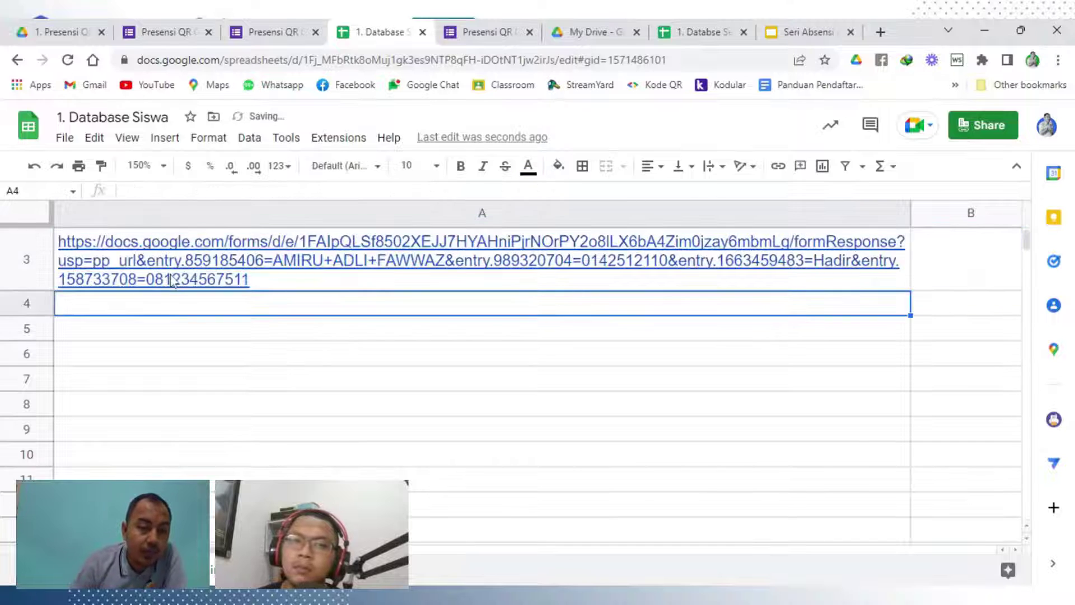
Unlink A3 again and delete the entire URL from the cell
{"action": "left_click", "coordinate": [193, 285]}
{"action": "left_click", "coordinate": [305, 308]}
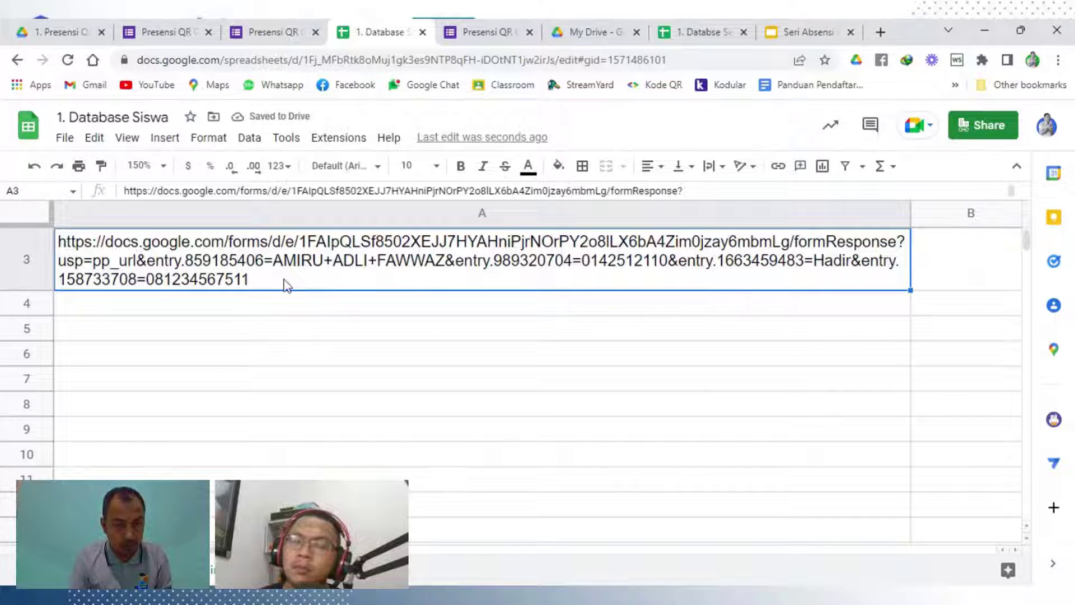
{"action": "double_click", "coordinate": [286, 286]}
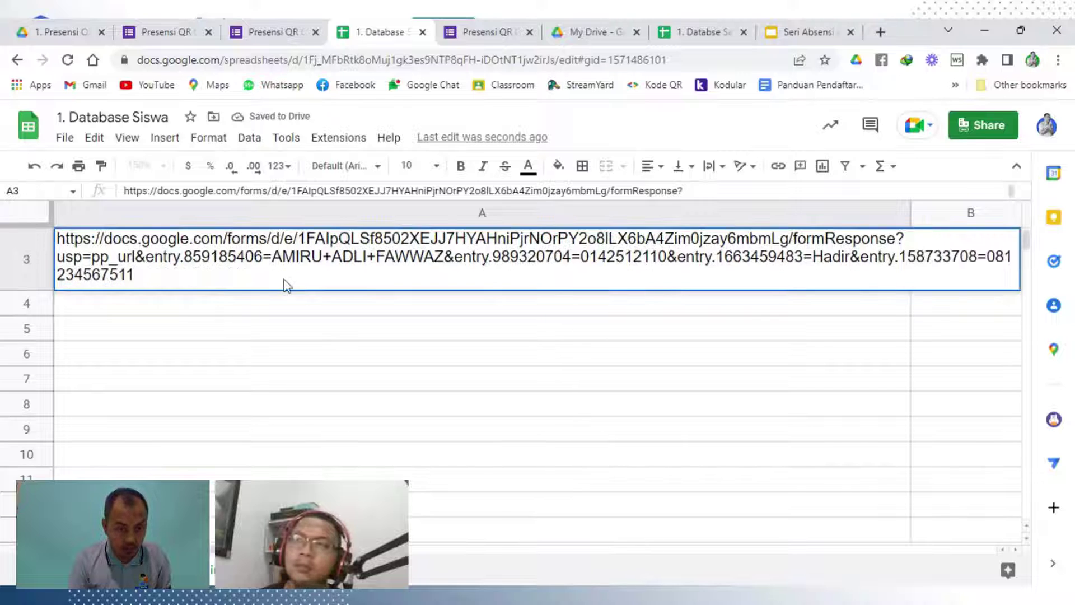
{"action": "key", "text": "ctrl+a"}
{"action": "key", "text": "BackSpace"}
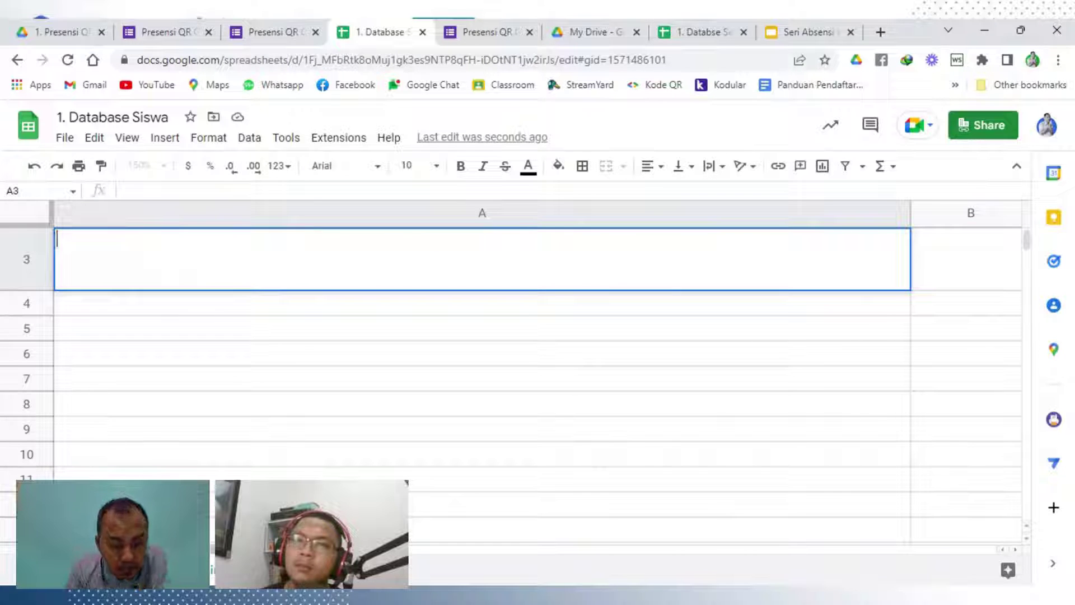
Narrow column A back to normal width and paste the form URL into cell G3
{"action": "left_click_drag", "start_coordinate": [911, 212], "coordinate": [188, 220]}
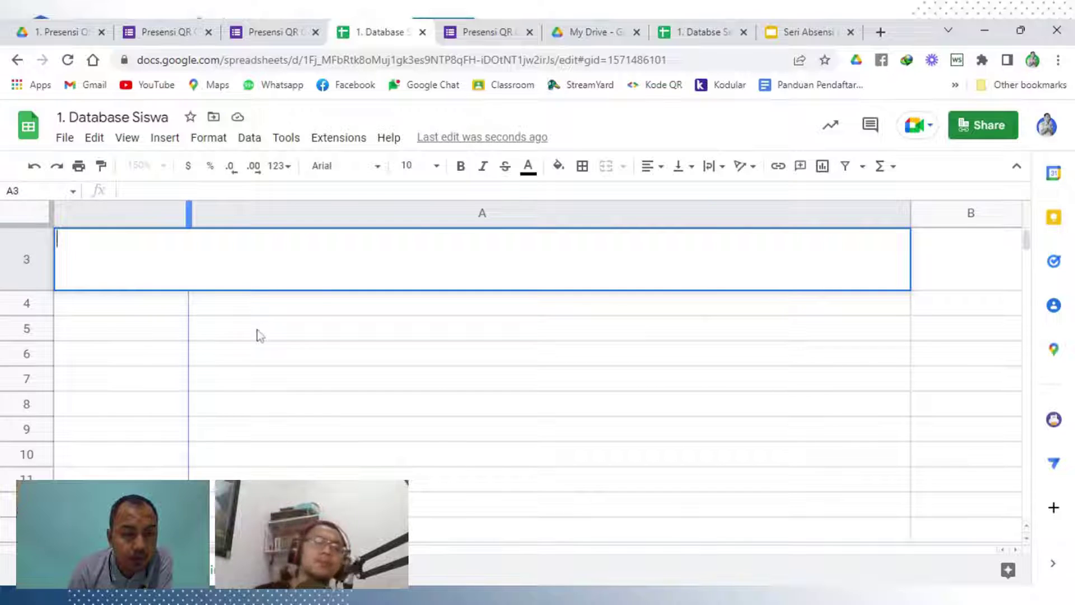
{"action": "left_click", "coordinate": [453, 284]}
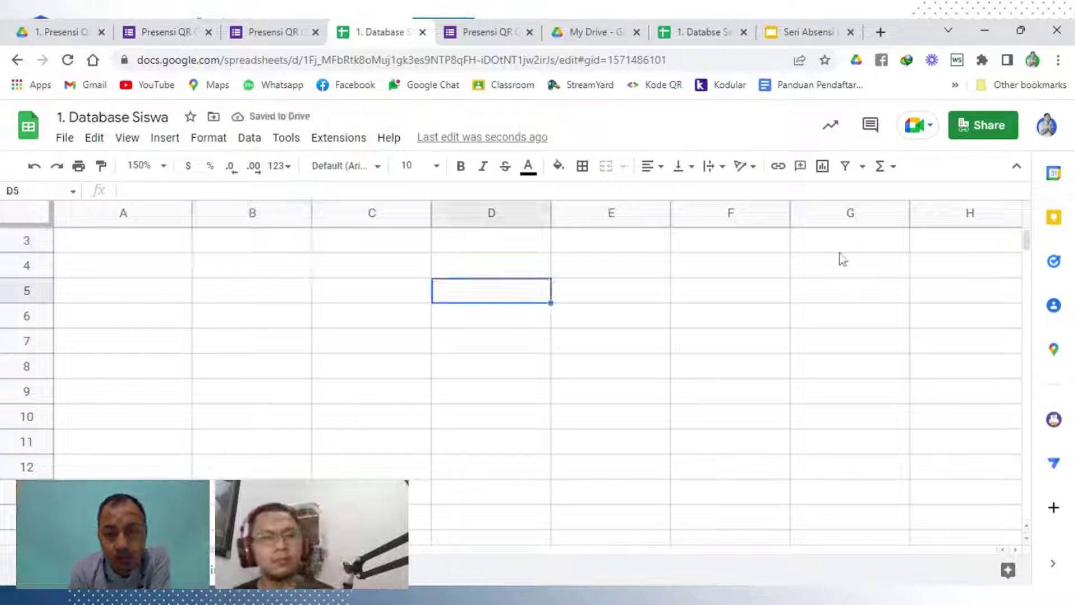
{"action": "left_click", "coordinate": [962, 247]}
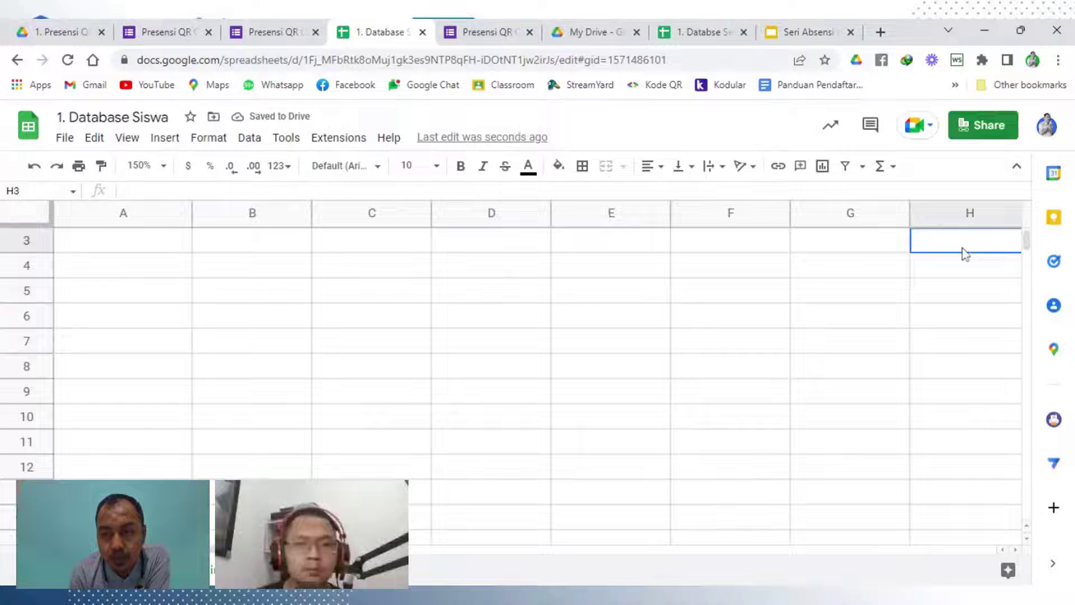
{"action": "left_click", "coordinate": [853, 244]}
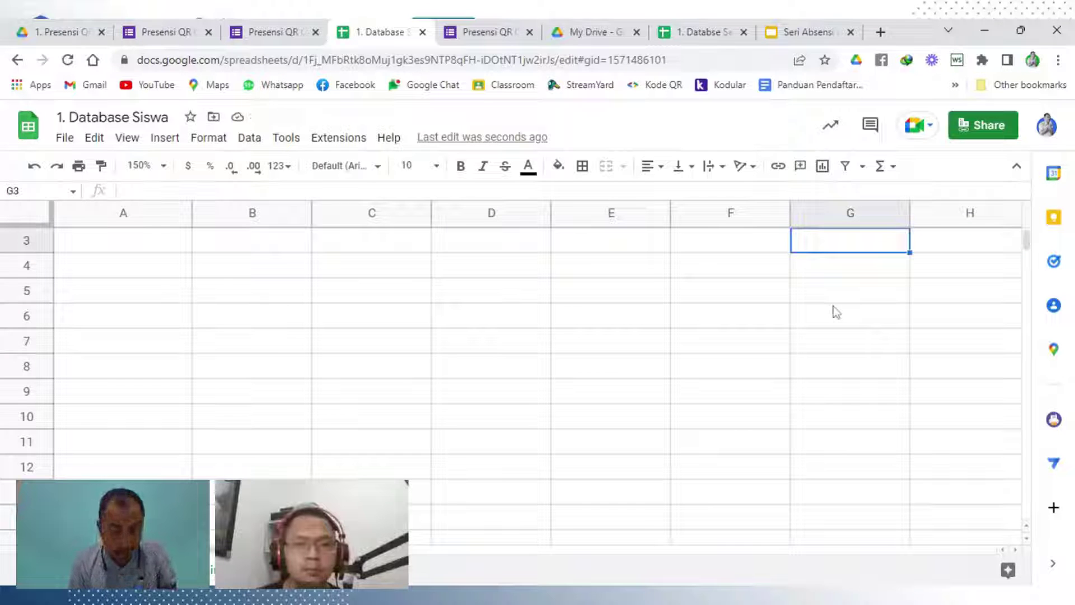
{"action": "type", "text": "https://docs.google.com/forms/d/e/1FAIpQLSf8502XEJJ7HYAHniPjrNOrPY2o8lLX6bA4Zim0jzay6mbmLg/formResponse?"}
{"action": "left_click", "coordinate": [644, 352]}
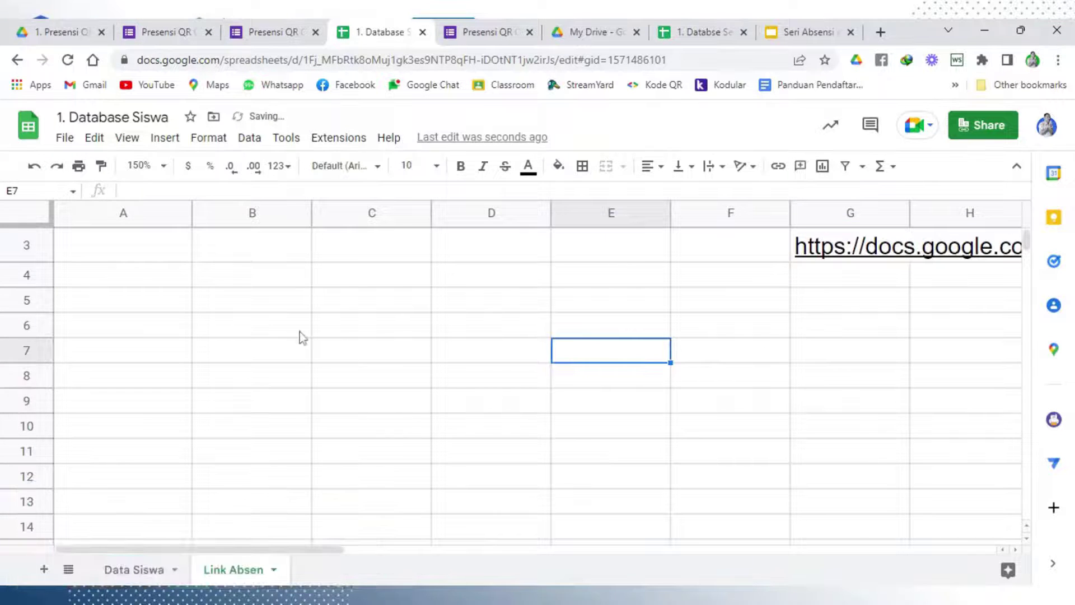
{"action": "left_click", "coordinate": [141, 252]}
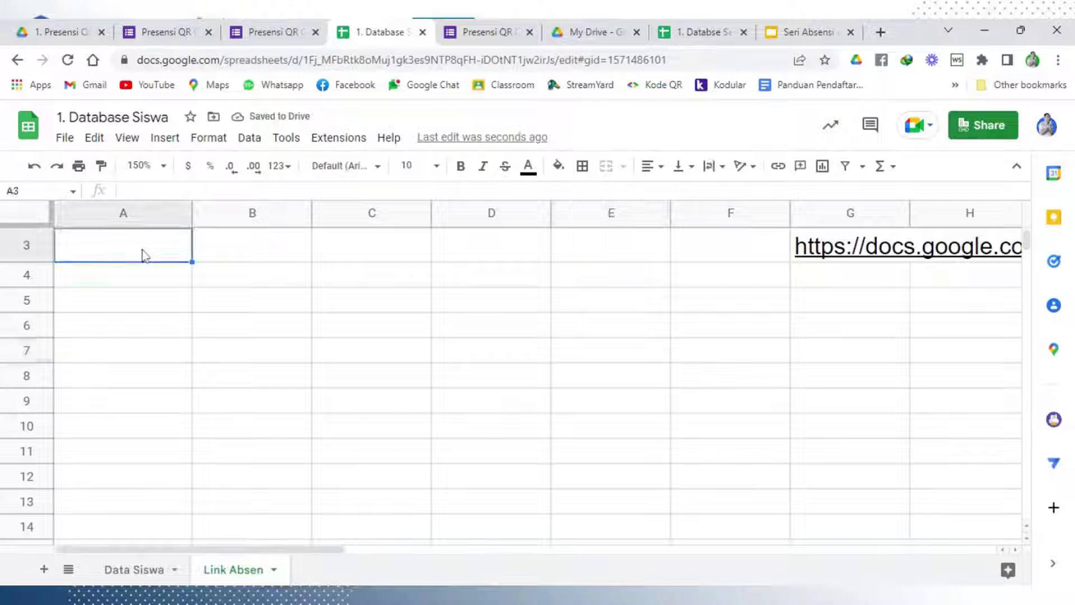
{"action": "left_click_drag", "start_coordinate": [380, 550], "coordinate": [252, 523]}
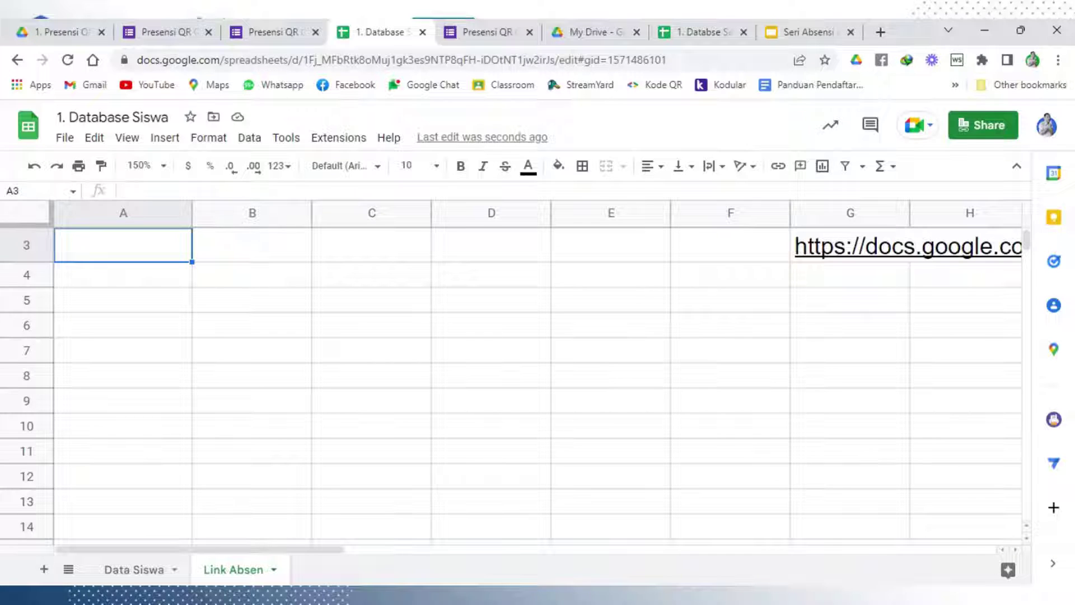
Type the headers Nama Siswa, NISN, Keterangan and Nomor WA into cells A1 through D1
{"action": "left_click", "coordinate": [277, 385]}
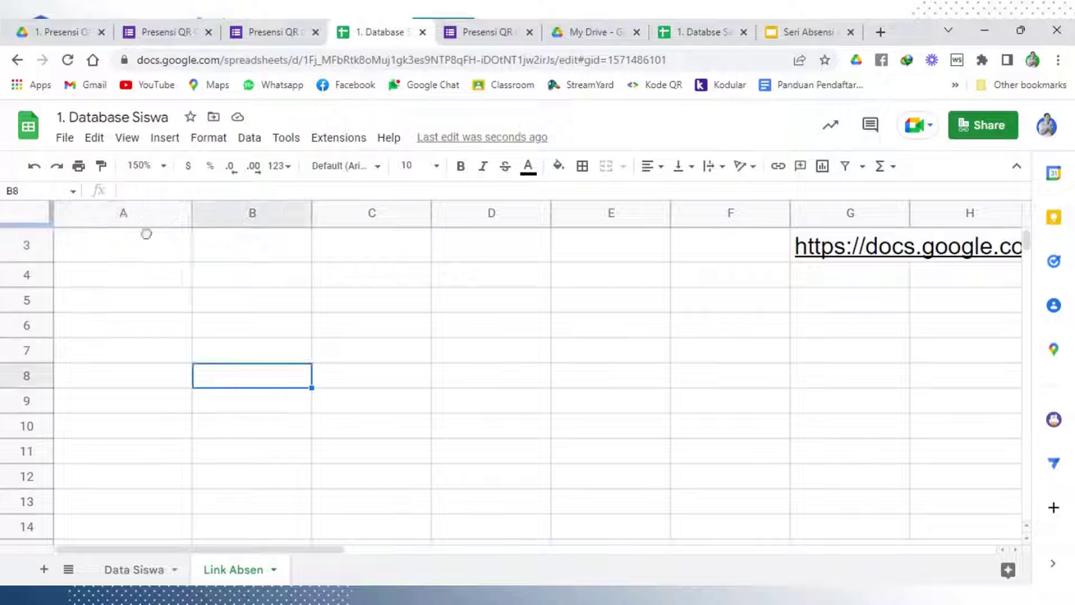
{"action": "scroll", "coordinate": [154, 247], "scroll_direction": "up", "scroll_amount": 1}
{"action": "left_click", "coordinate": [161, 252]}
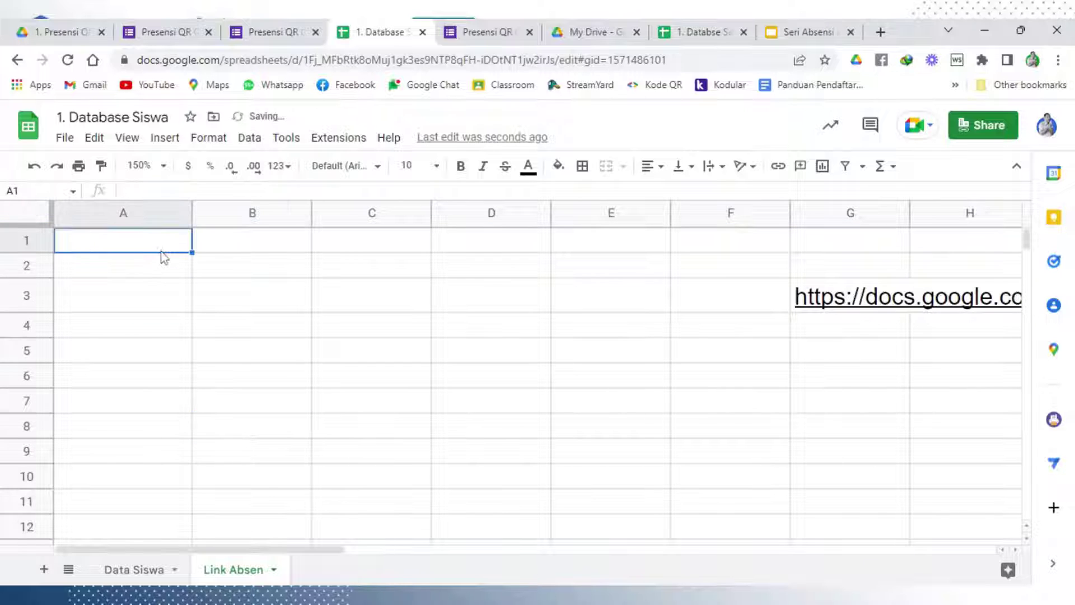
{"action": "type", "text": "Nama Siswa"}
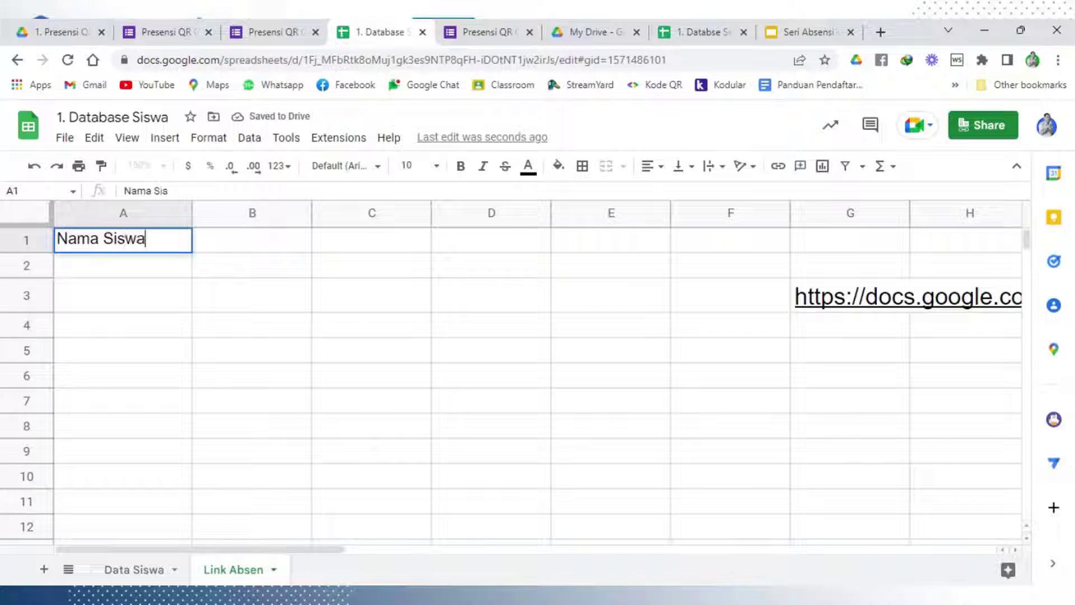
{"action": "left_click", "coordinate": [238, 247]}
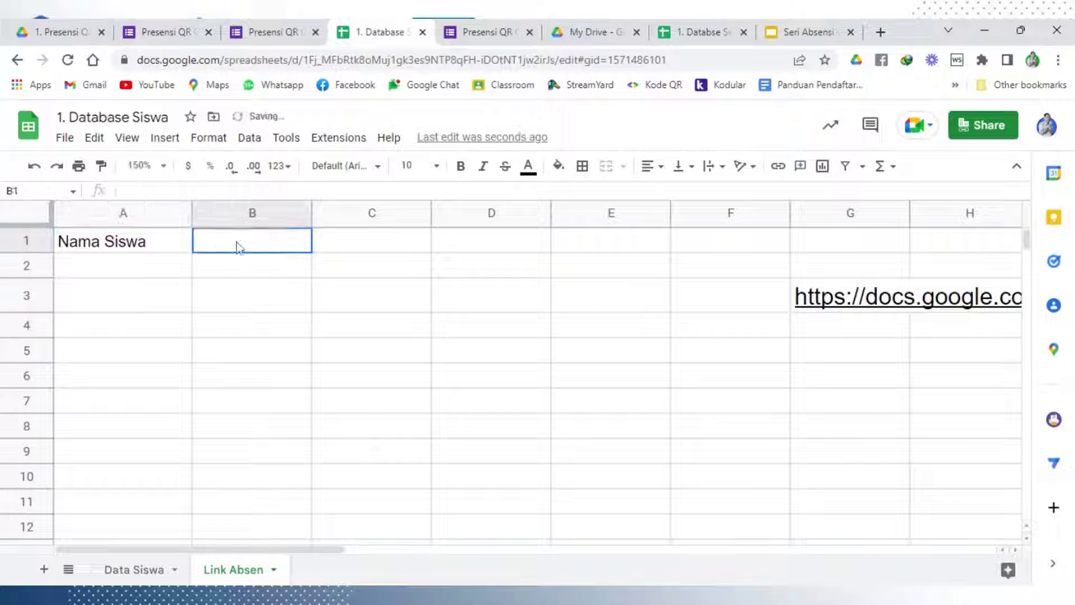
{"action": "type", "text": "NISN"}
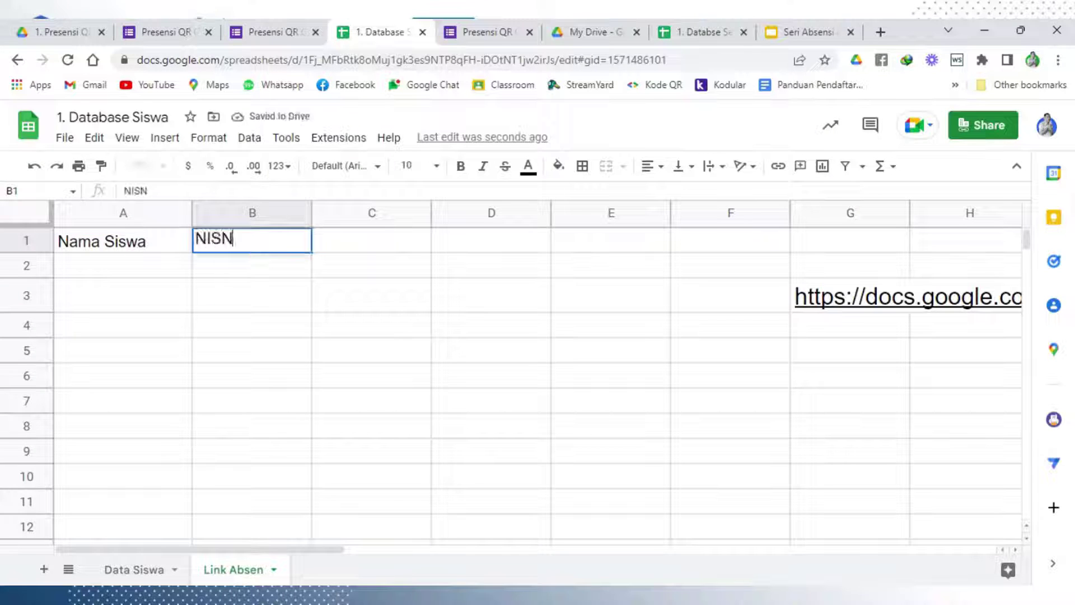
{"action": "left_click", "coordinate": [389, 396]}
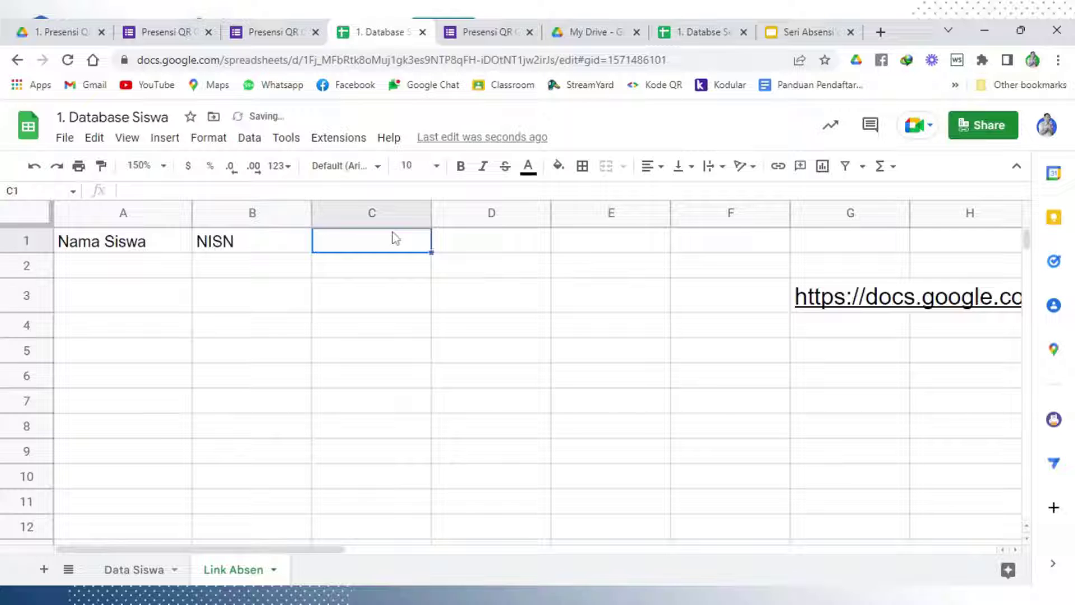
{"action": "type", "text": "Keteran"}
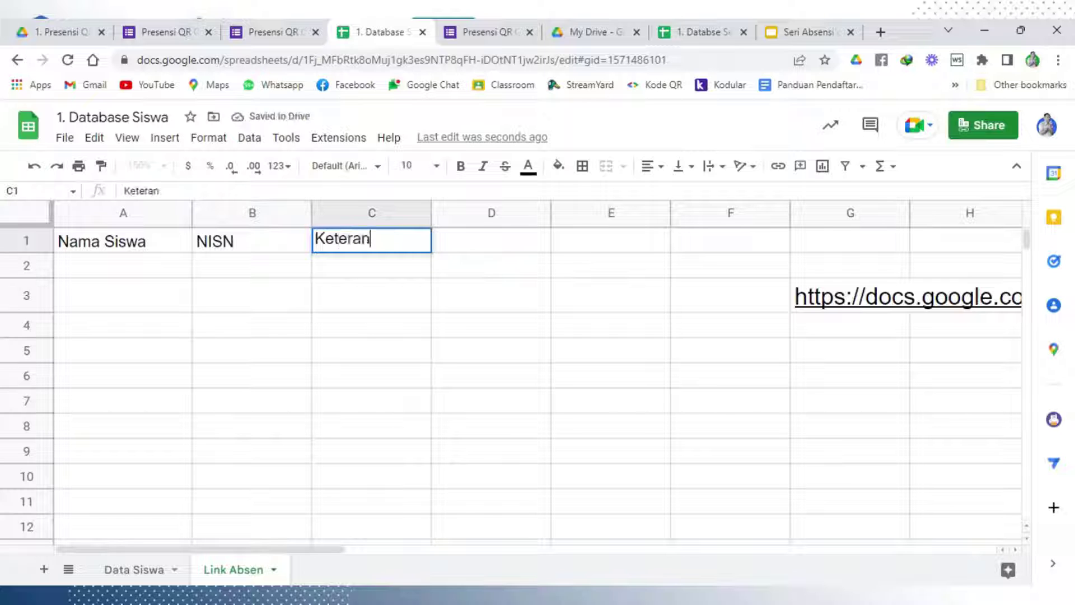
{"action": "type", "text": "gan"}
{"action": "left_click", "coordinate": [463, 232]}
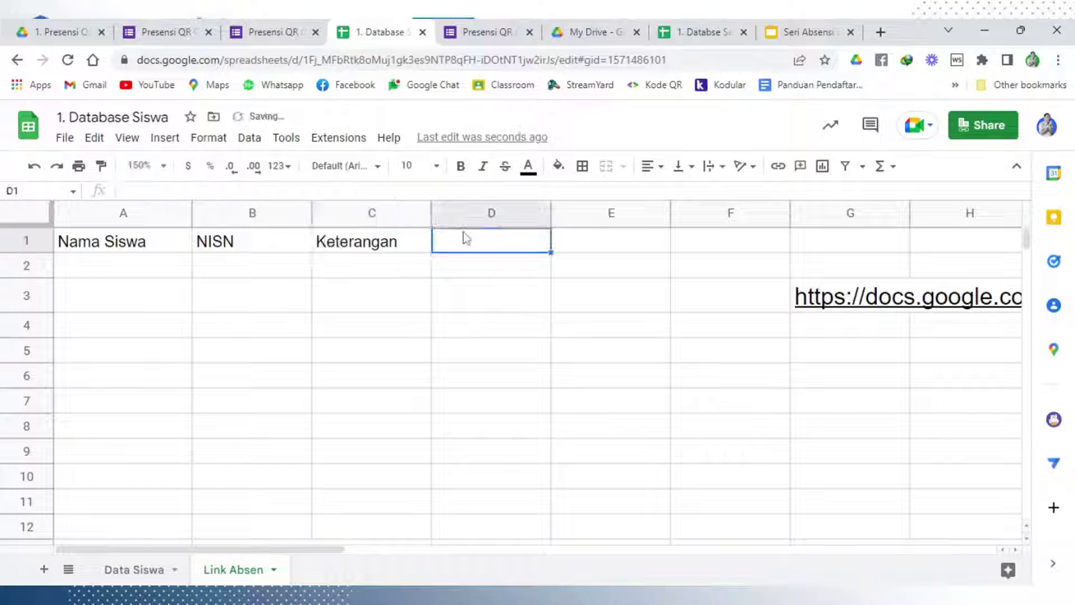
{"action": "type", "text": "Nomor"}
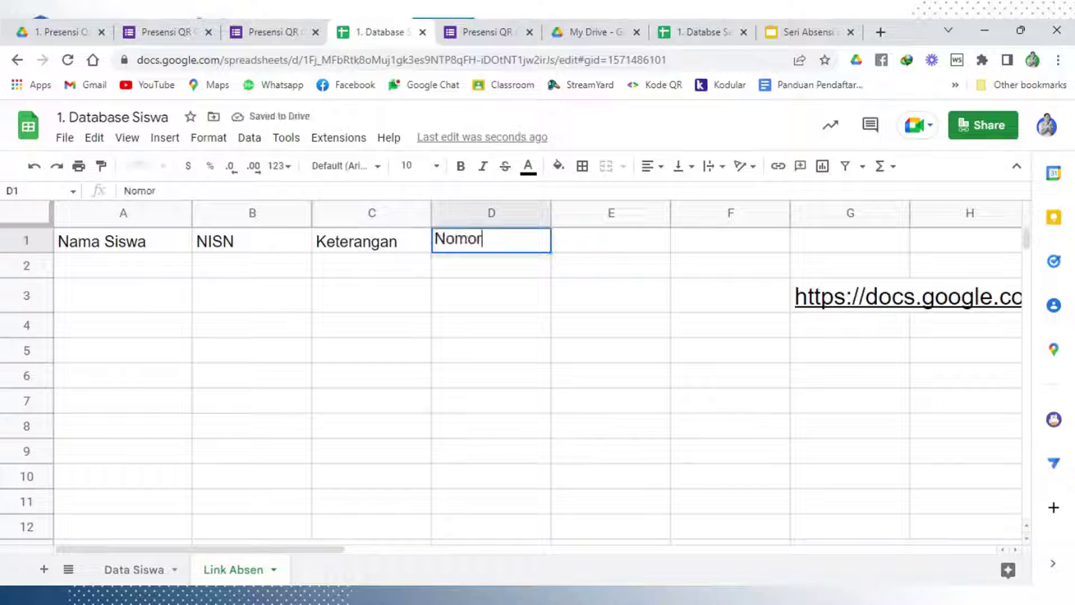
{"action": "type", "text": " WA"}
{"action": "left_click", "coordinate": [467, 338]}
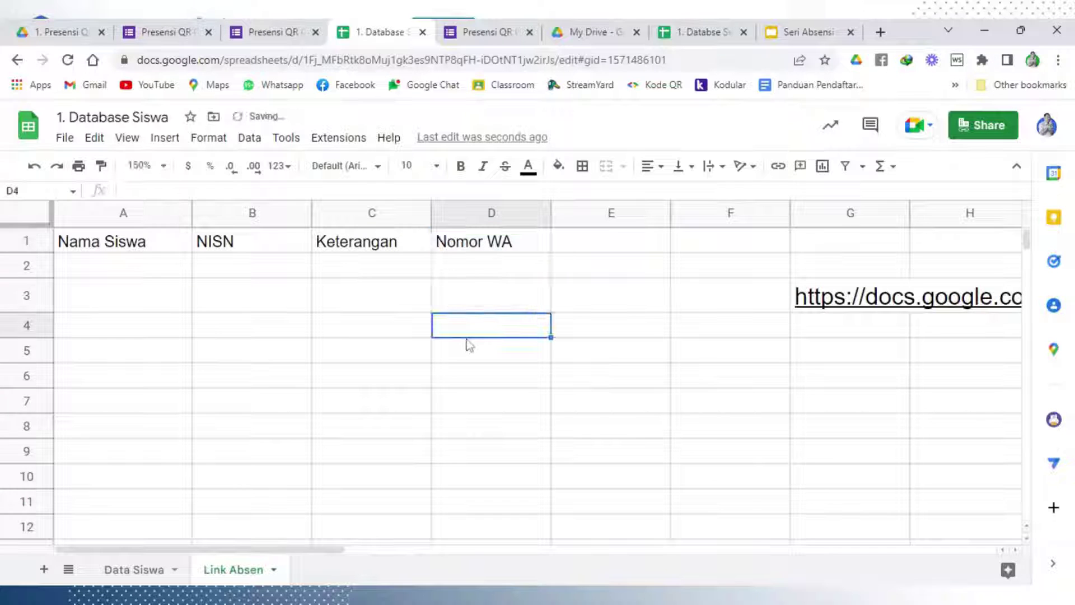
{"action": "left_click", "coordinate": [119, 270]}
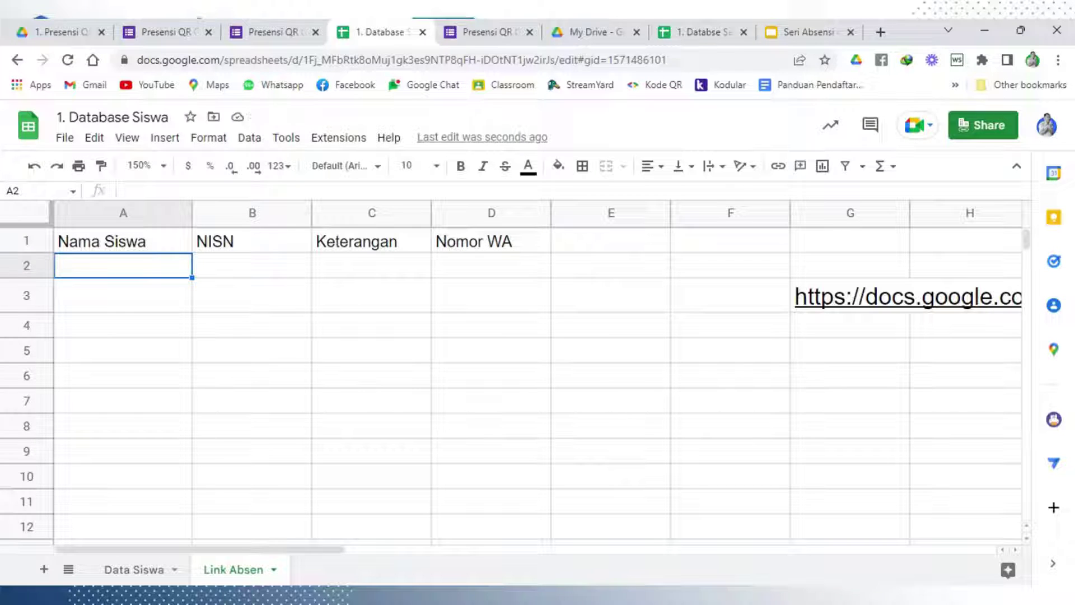
Enter =SUBSTITUTE('Data Siswa'!B2," ","+") in A2 to plus-join the first student's name
{"action": "type", "text": "="}
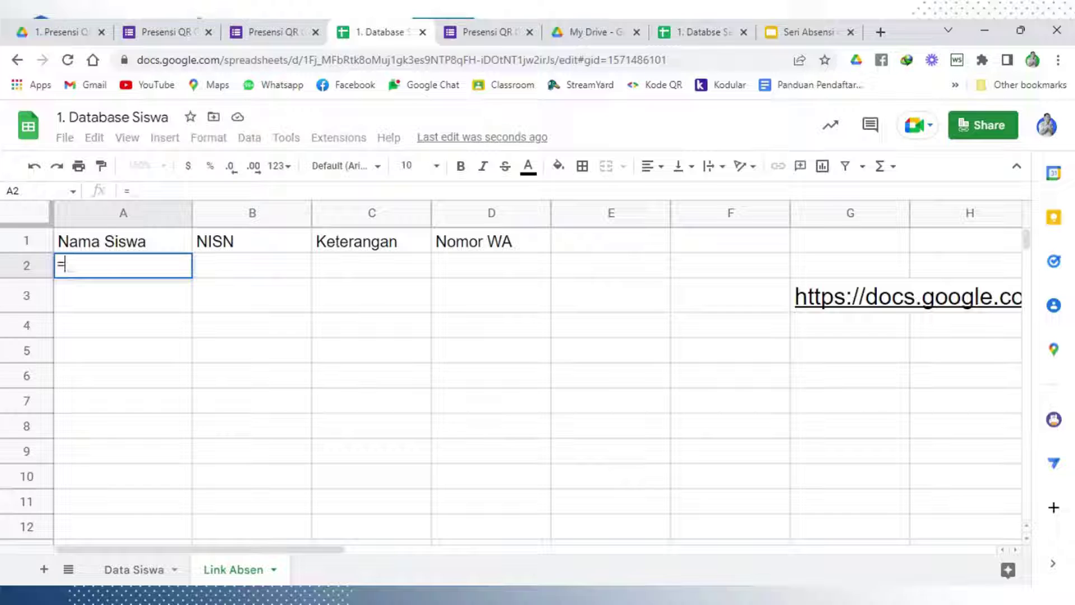
{"action": "type", "text": "subt"}
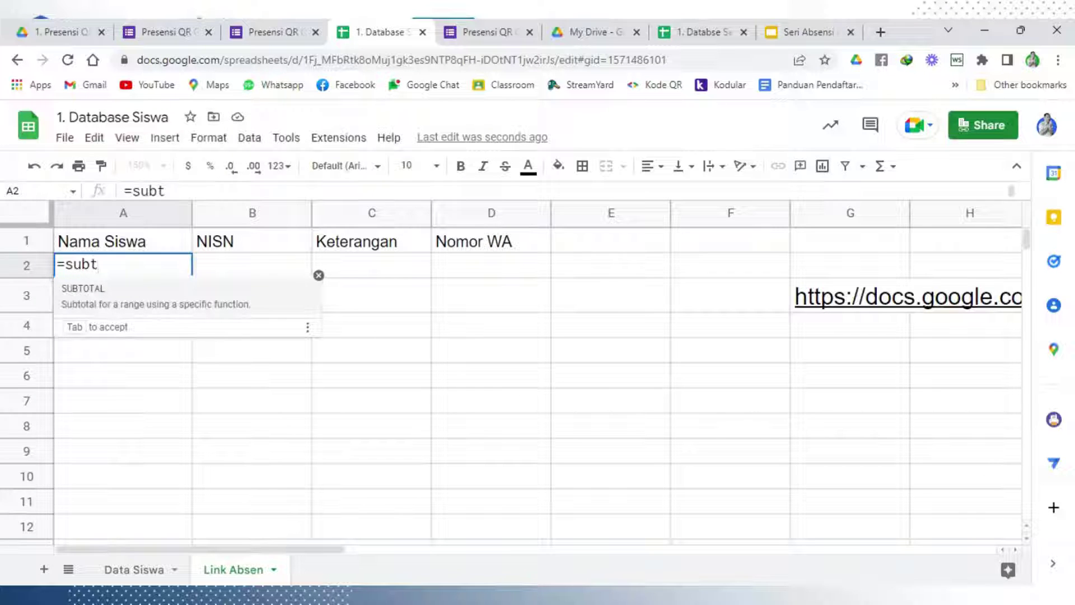
{"action": "type", "text": "i"}
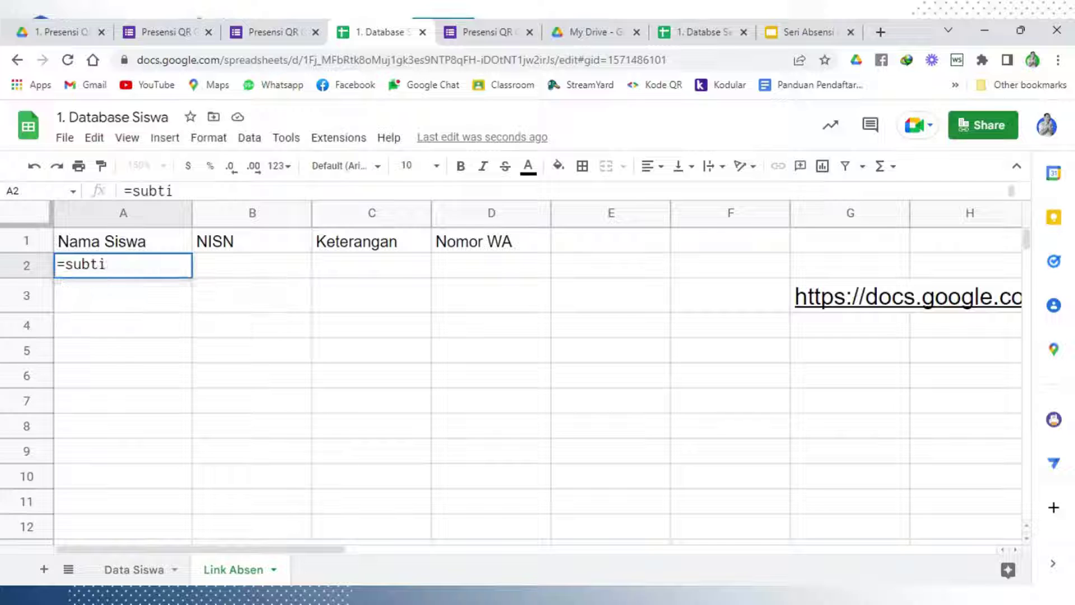
{"action": "key", "text": "BackSpace"}
{"action": "key", "text": "BackSpace"}
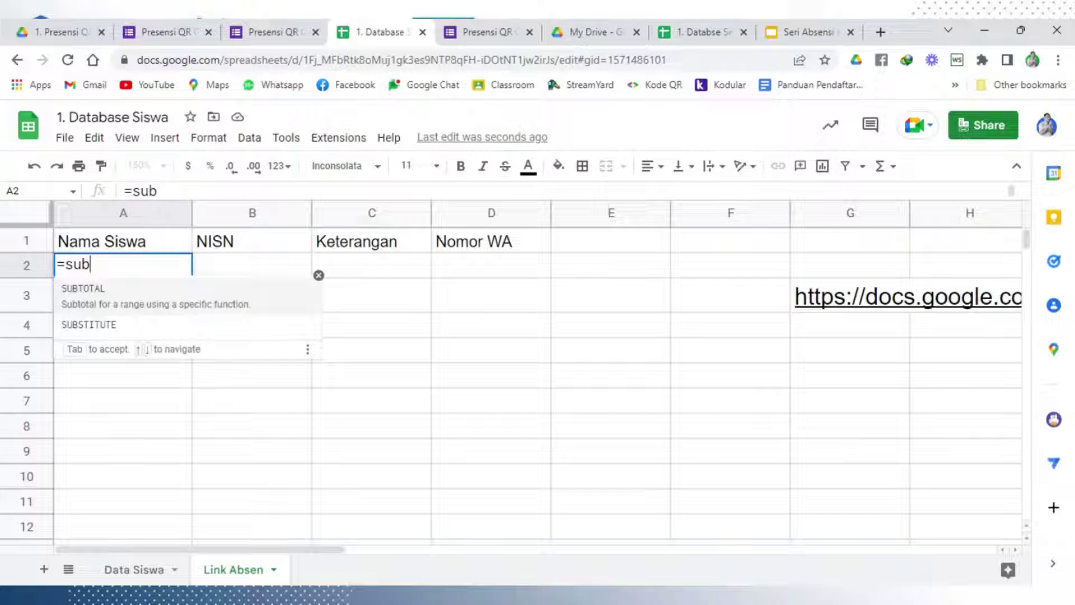
{"action": "left_click", "coordinate": [121, 324]}
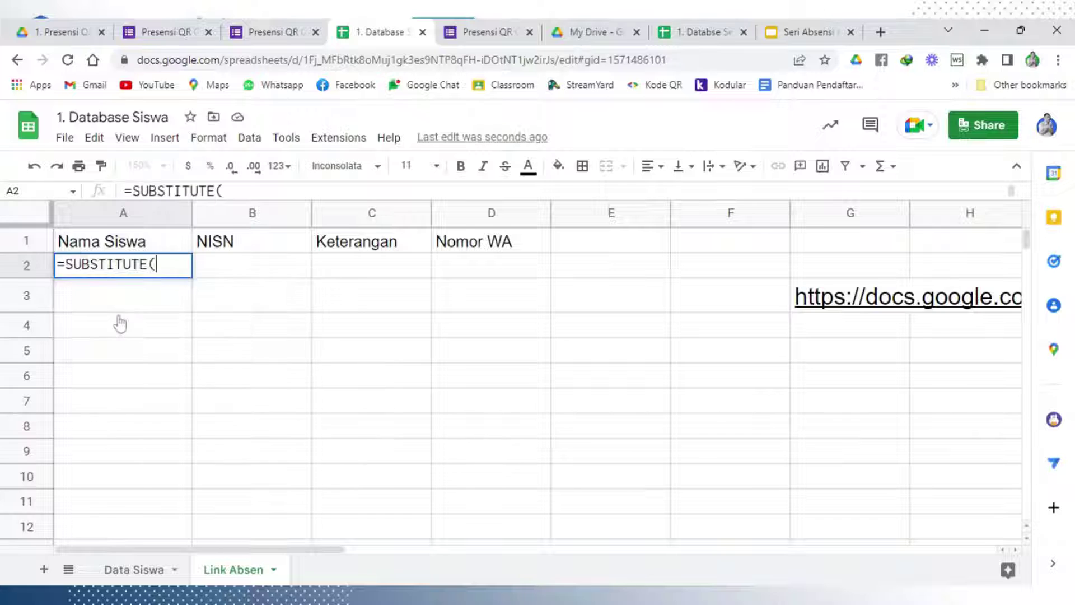
{"action": "left_click", "coordinate": [136, 580]}
{"action": "left_click", "coordinate": [336, 265]}
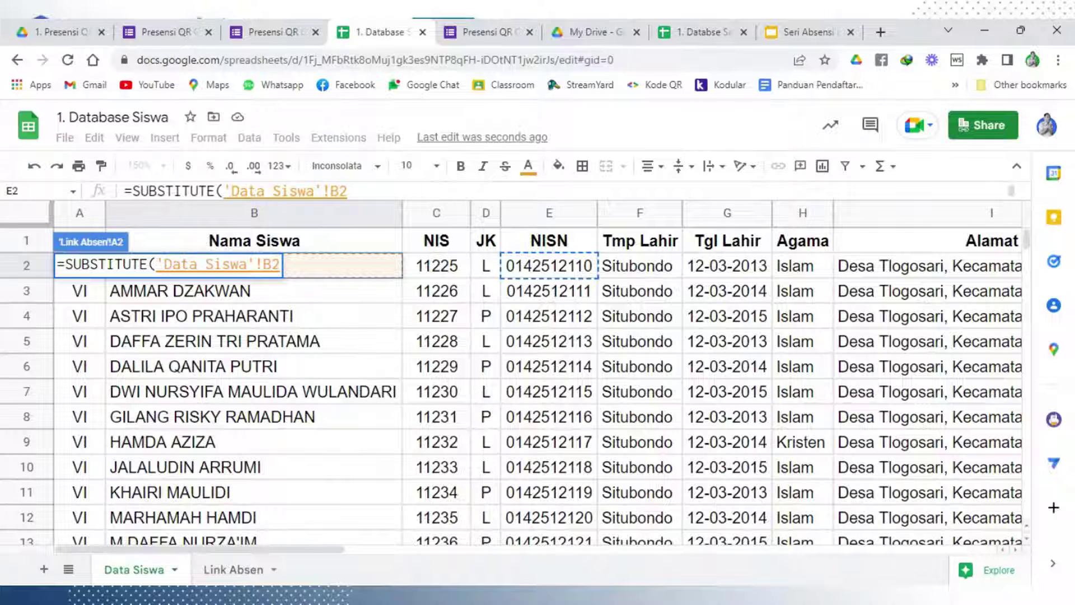
{"action": "left_click", "coordinate": [352, 191]}
{"action": "type", "text": ","}
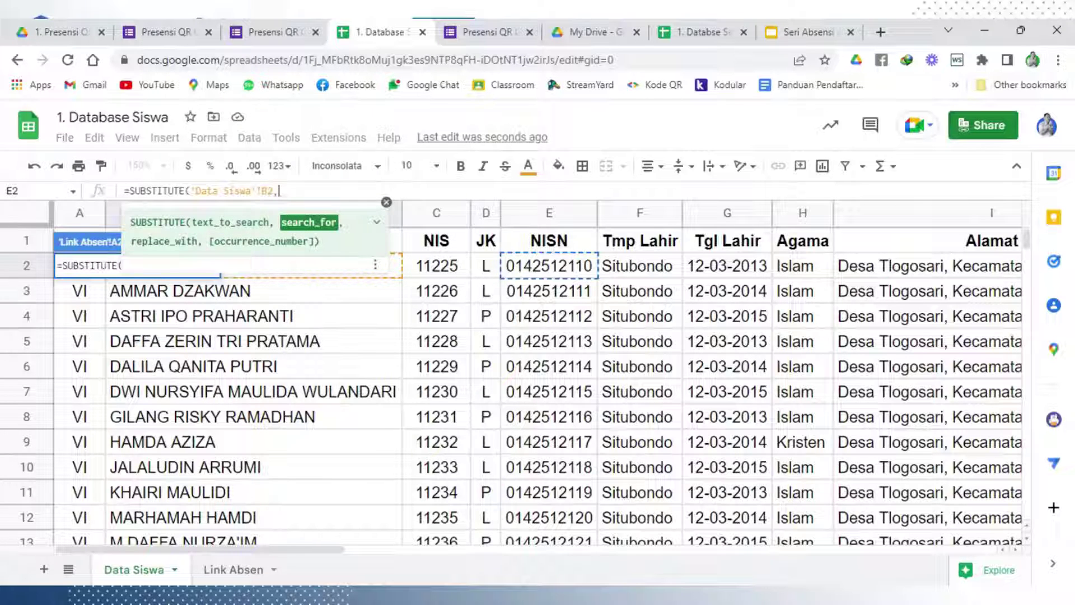
{"action": "type", "text": "\" \""}
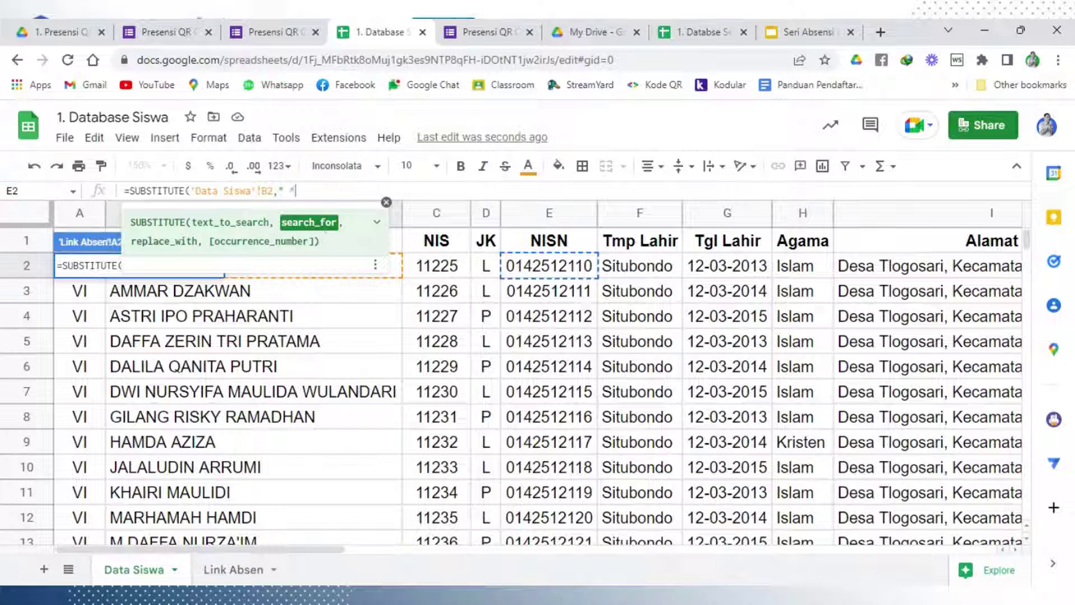
{"action": "type", "text": " \""}
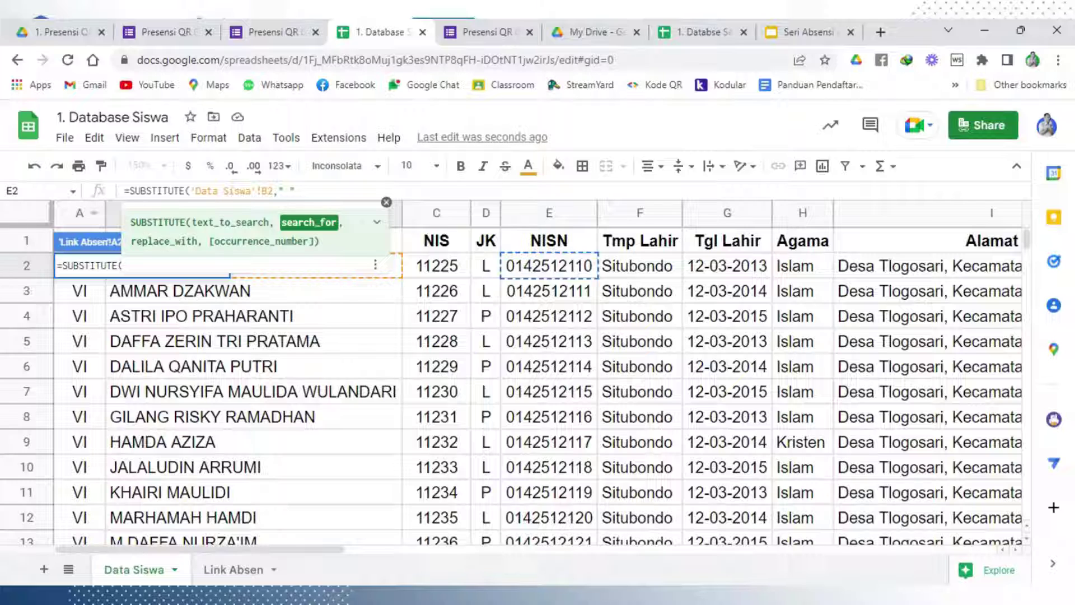
{"action": "type", "text": ",\""}
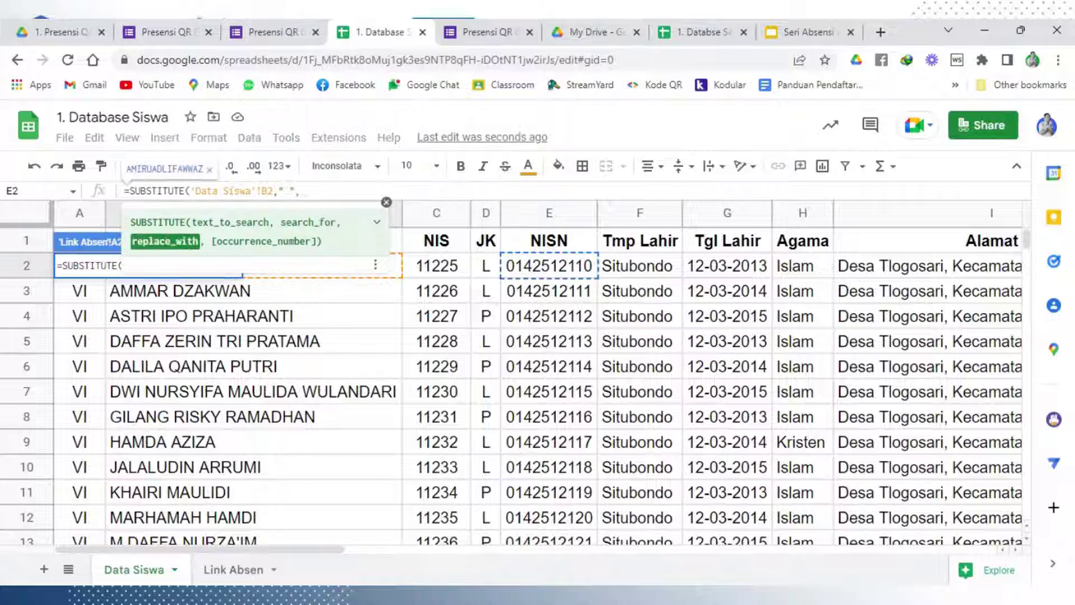
{"action": "type", "text": "+"}
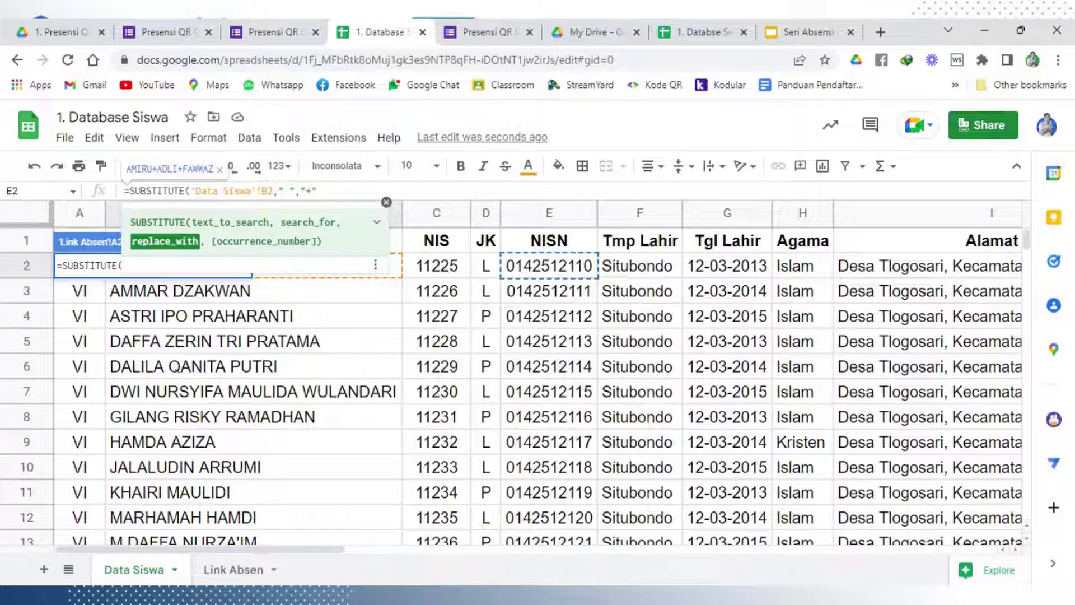
{"action": "double_click", "coordinate": [294, 191]}
{"action": "left_click", "coordinate": [318, 191]}
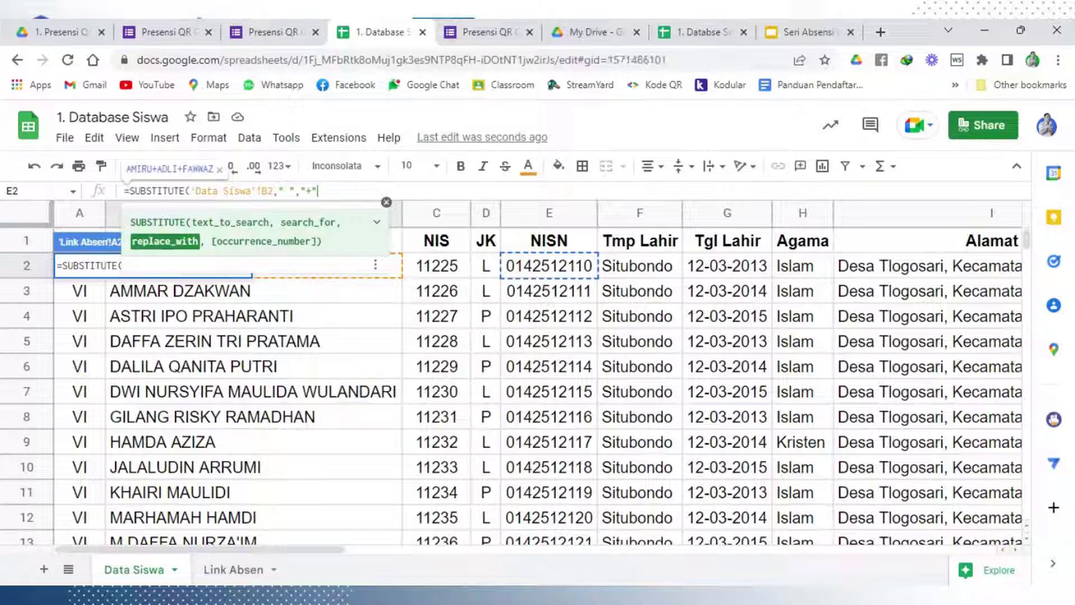
{"action": "key", "text": "Return"}
Widen column A and drag A2's name formula down the first student rows
{"action": "left_click", "coordinate": [266, 345]}
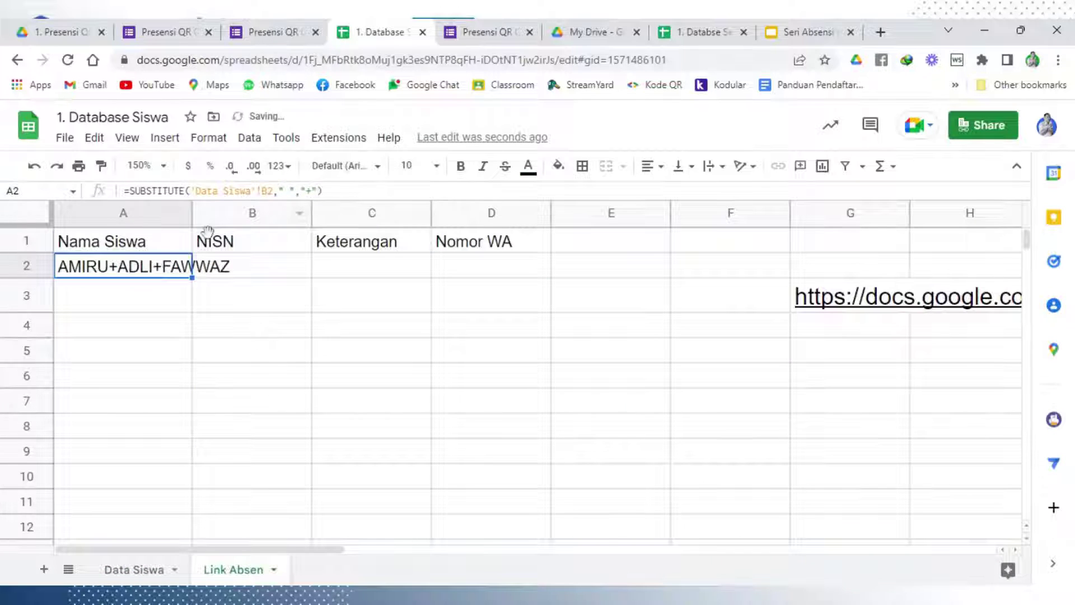
{"action": "left_click_drag", "start_coordinate": [190, 207], "coordinate": [234, 208]}
{"action": "left_click", "coordinate": [284, 291]}
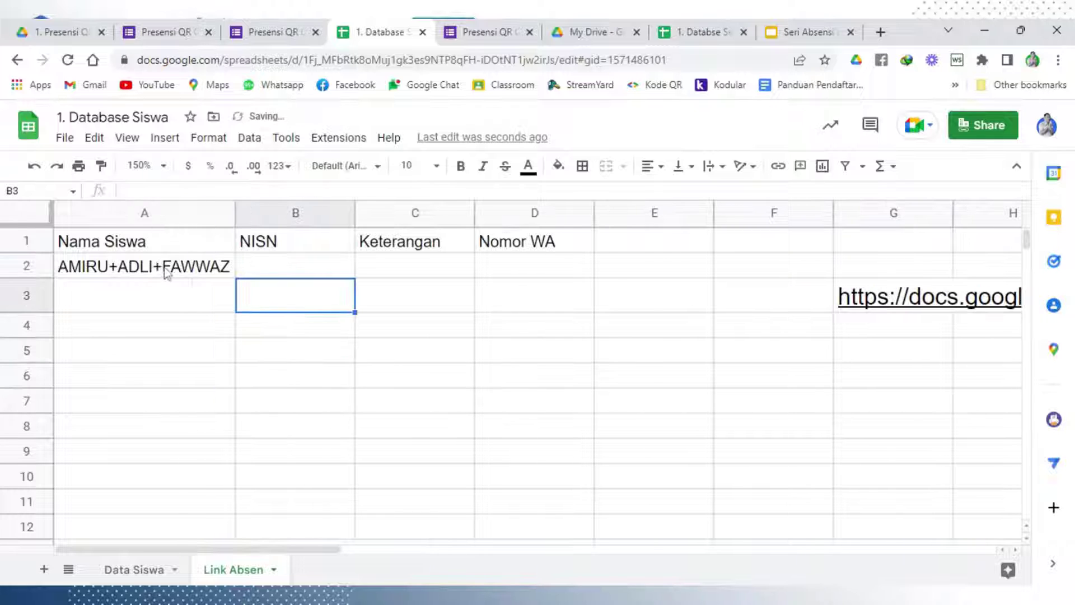
{"action": "left_click", "coordinate": [166, 269]}
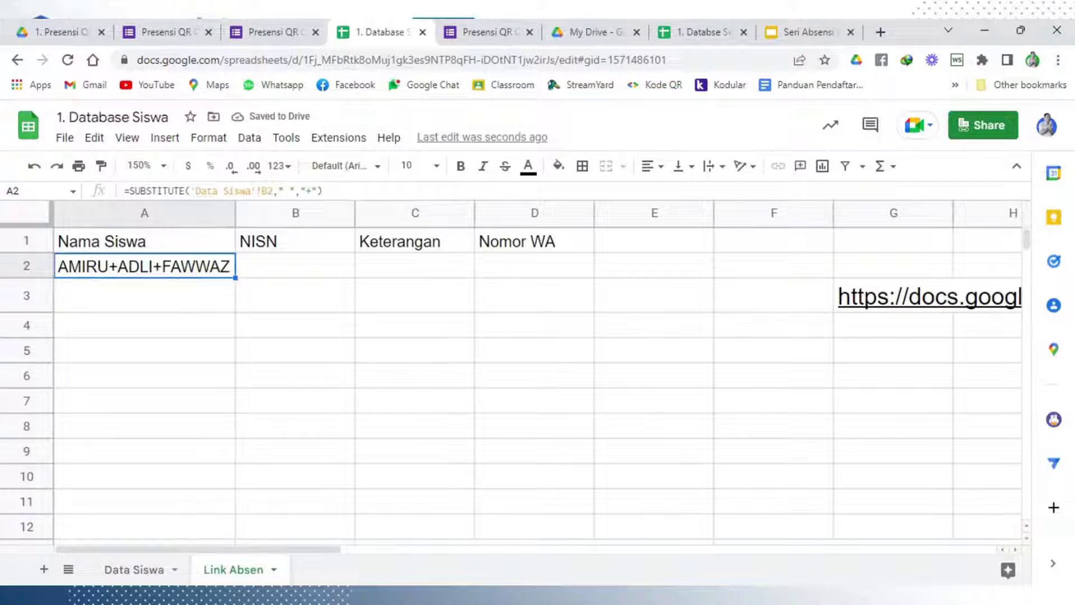
{"action": "left_click_drag", "start_coordinate": [235, 277], "coordinate": [214, 506]}
{"action": "scroll", "coordinate": [215, 506], "scroll_direction": "down", "scroll_amount": 2}
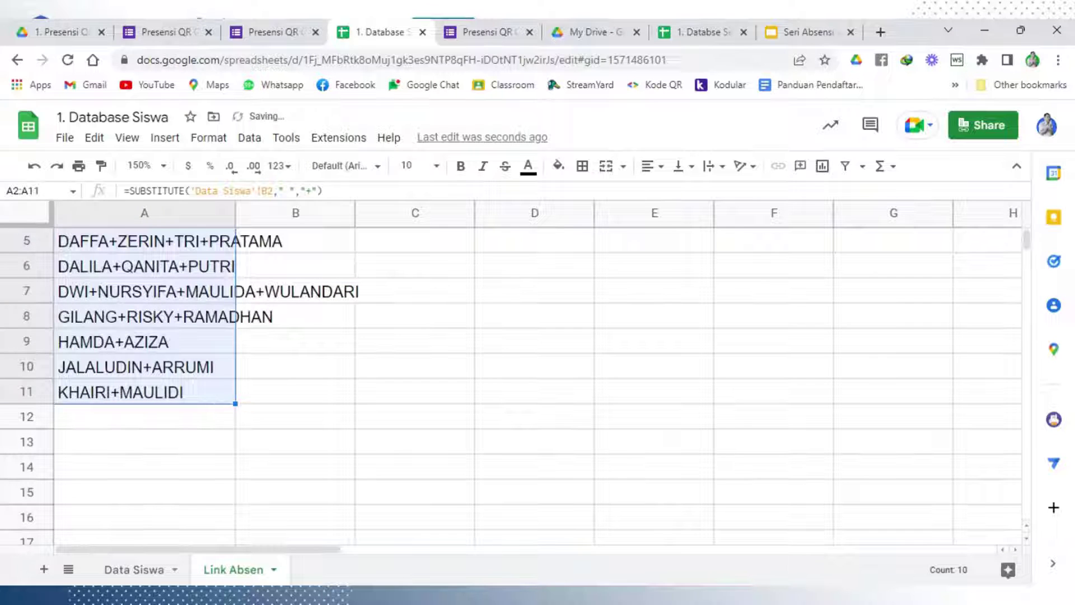
{"action": "left_click_drag", "start_coordinate": [235, 403], "coordinate": [233, 497]}
{"action": "scroll", "coordinate": [234, 496], "scroll_direction": "down", "scroll_amount": 2}
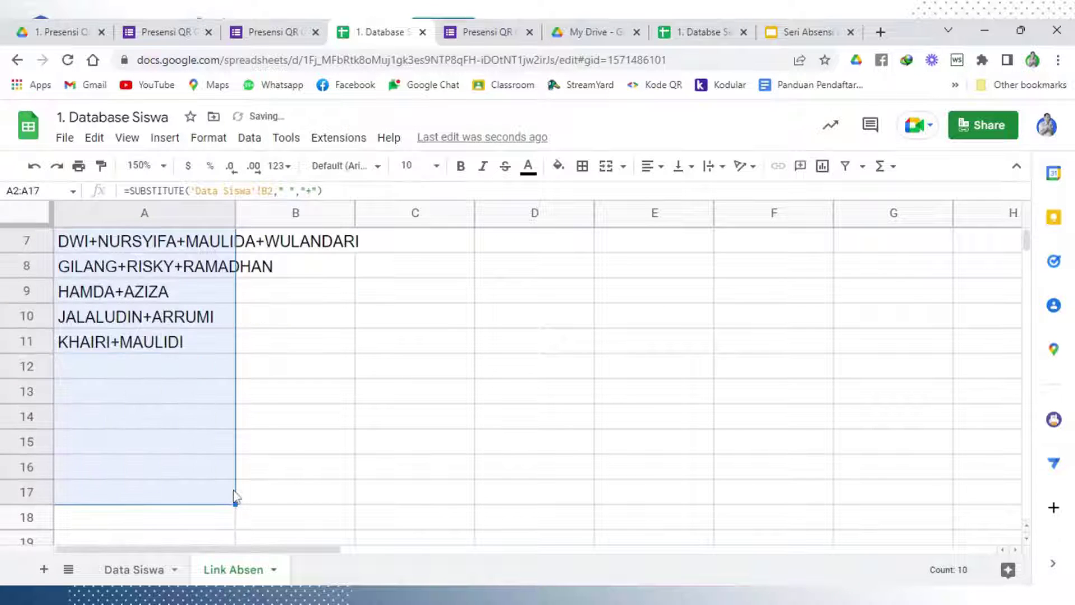
{"action": "scroll", "coordinate": [231, 457], "scroll_direction": "down", "scroll_amount": 2}
{"action": "scroll", "coordinate": [241, 405], "scroll_direction": "down", "scroll_amount": 2}
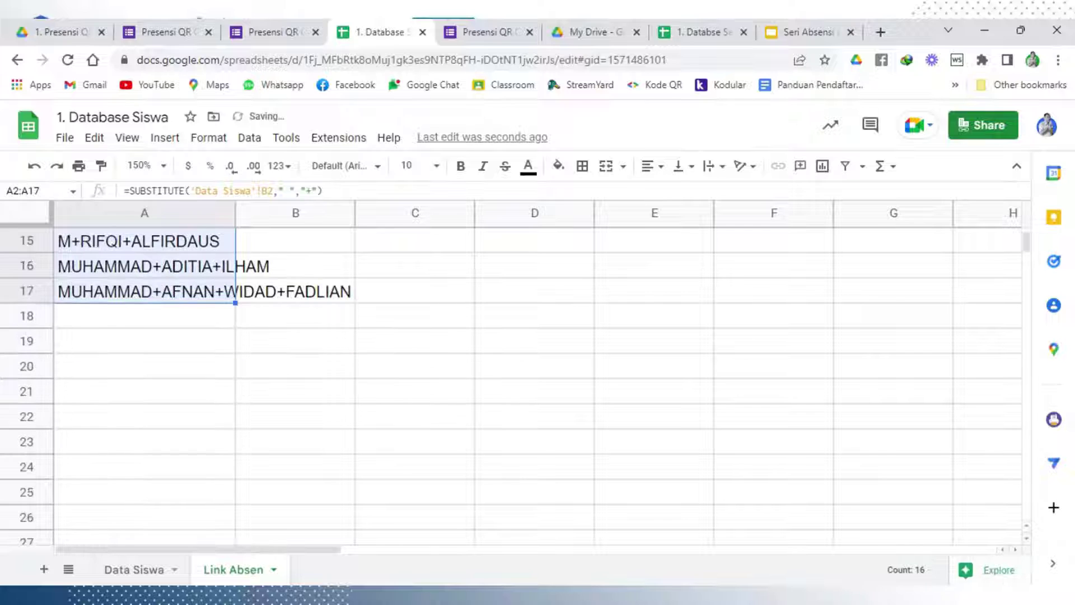
At 100% zoom, extend the name formula down through row 31
{"action": "left_click", "coordinate": [141, 165]}
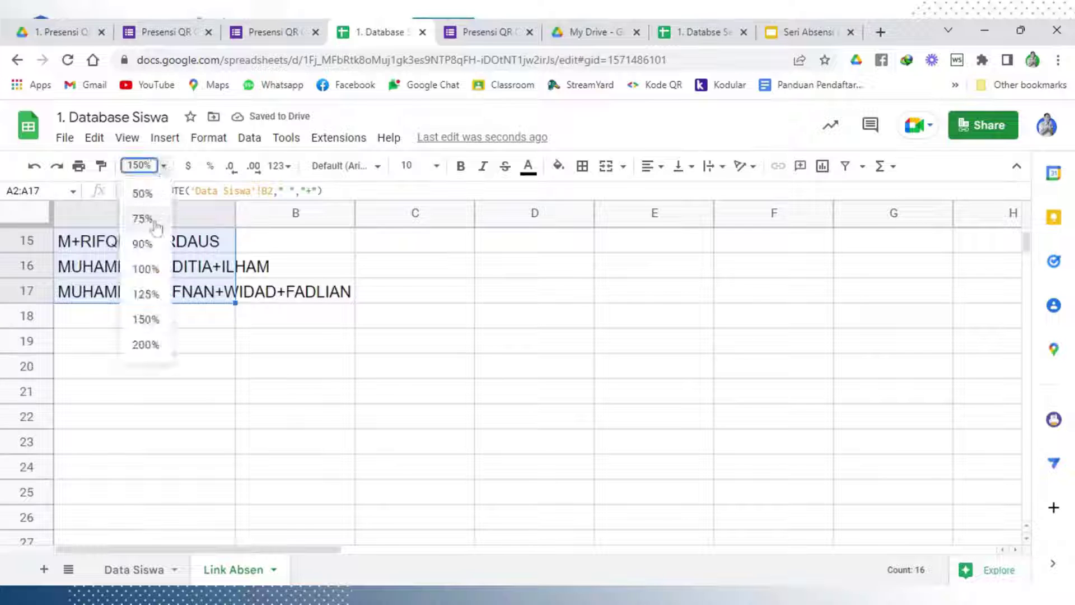
{"action": "left_click", "coordinate": [145, 269]}
{"action": "left_click", "coordinate": [224, 382]}
{"action": "left_click", "coordinate": [140, 251]}
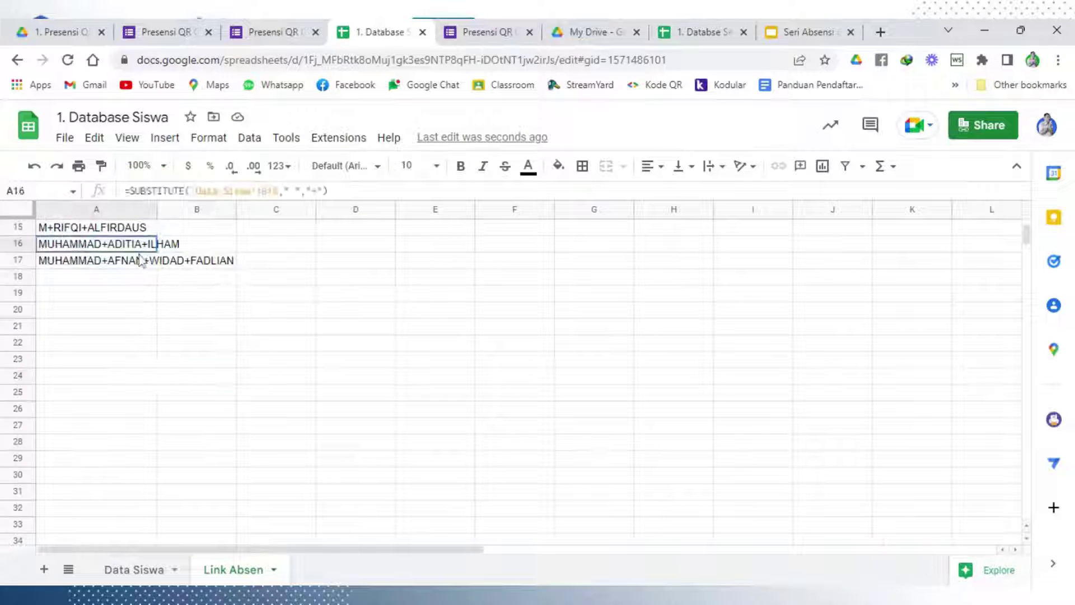
{"action": "left_click", "coordinate": [153, 262]}
{"action": "left_click_drag", "start_coordinate": [157, 268], "coordinate": [159, 501]}
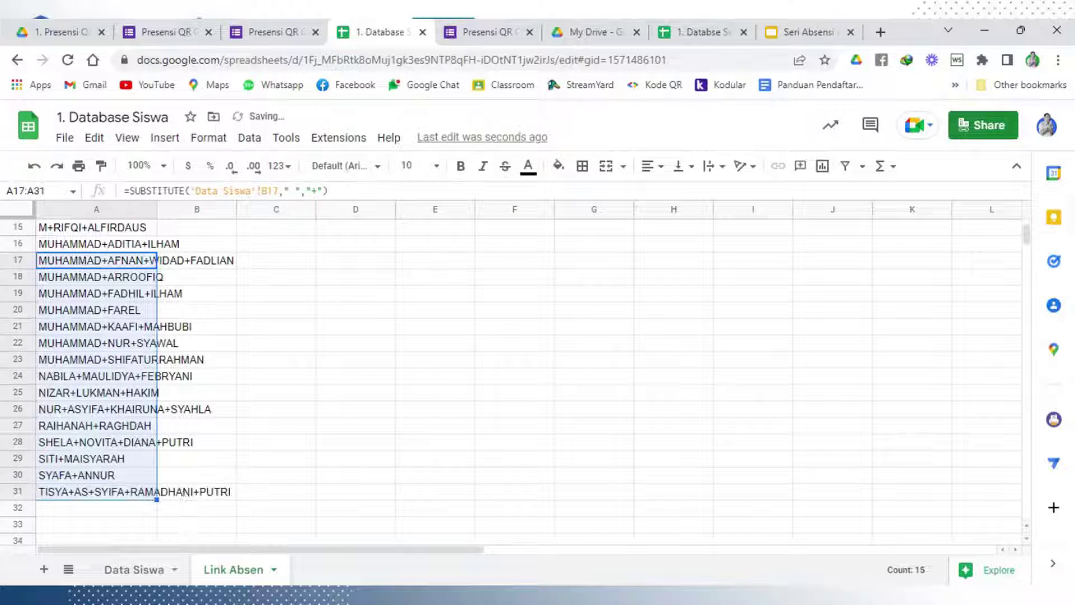
{"action": "left_click", "coordinate": [163, 512]}
{"action": "left_click", "coordinate": [148, 493]}
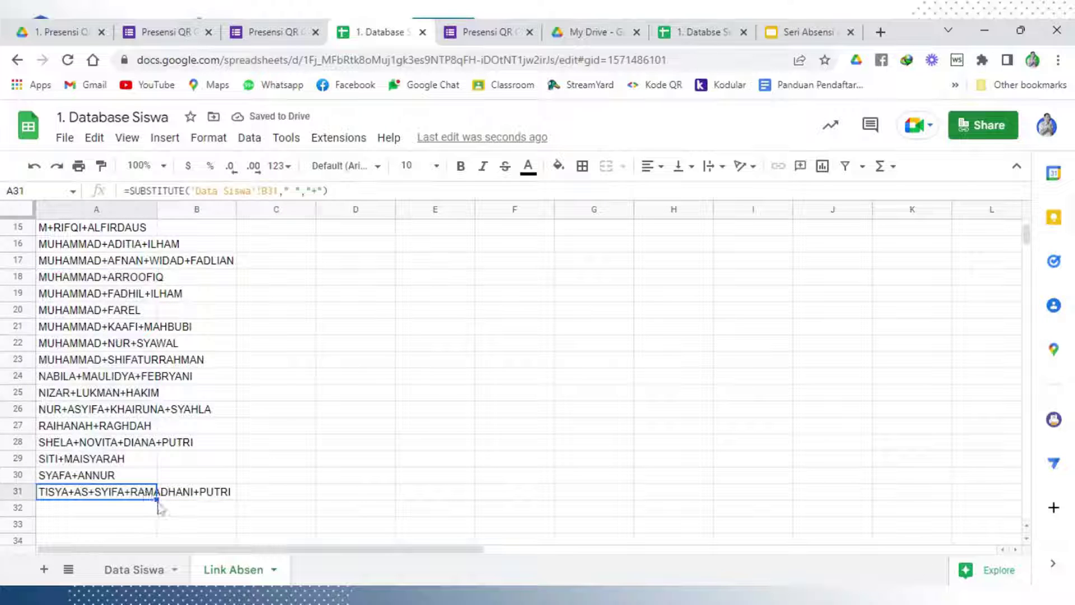
{"action": "left_click_drag", "start_coordinate": [157, 499], "coordinate": [157, 509]}
{"action": "left_click", "coordinate": [183, 521]}
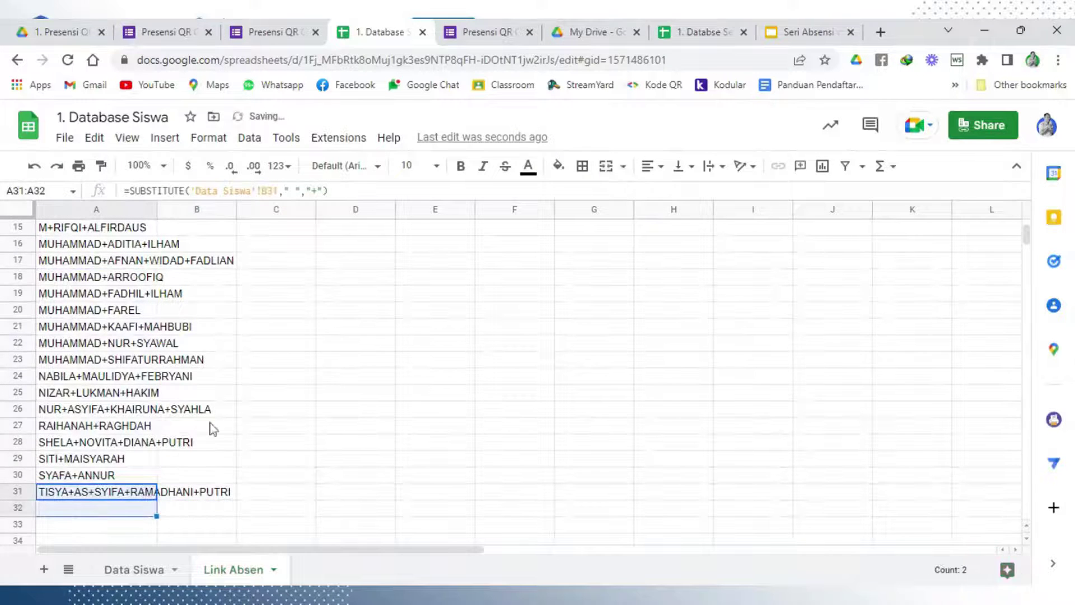
{"action": "scroll", "coordinate": [211, 428], "scroll_direction": "up", "scroll_amount": 3}
{"action": "scroll", "coordinate": [211, 429], "scroll_direction": "up", "scroll_amount": 2}
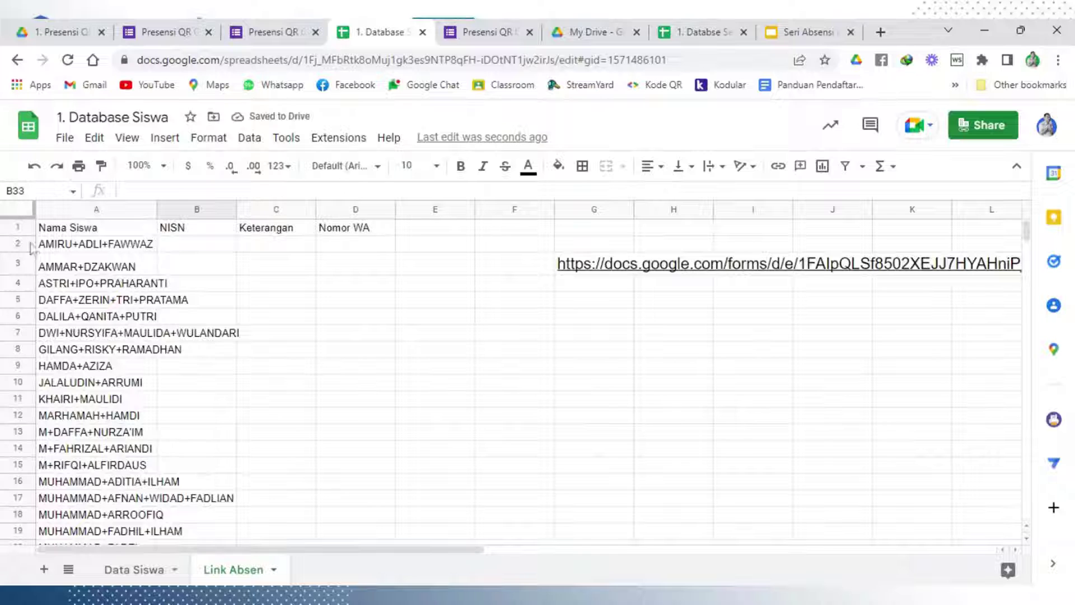
Auto-fit column A to its longest student name
{"action": "left_click", "coordinate": [67, 247]}
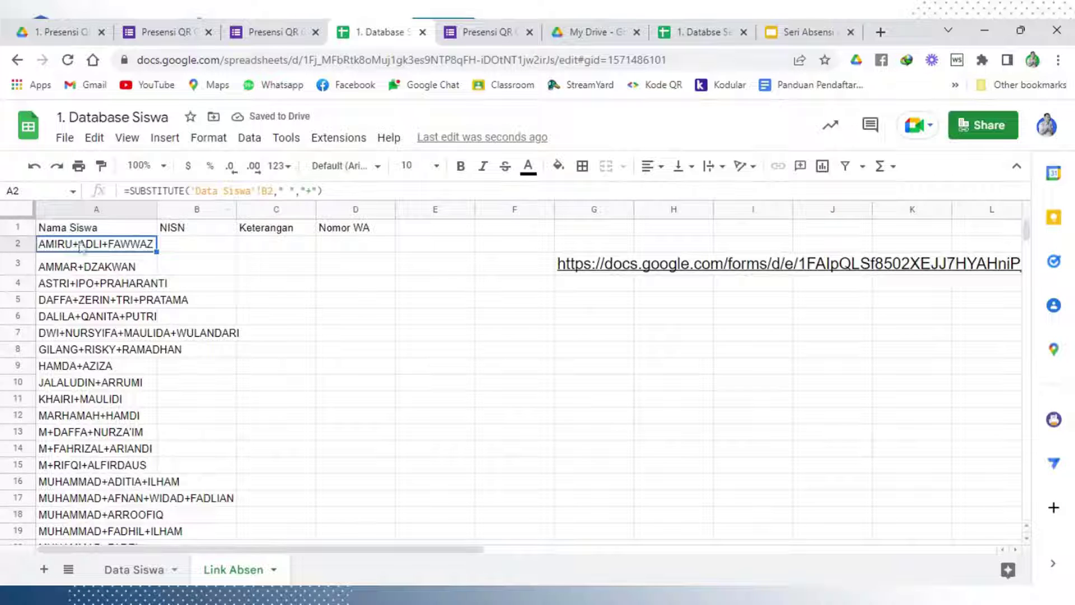
{"action": "left_click_drag", "start_coordinate": [156, 204], "coordinate": [157, 204]}
{"action": "left_click", "coordinate": [158, 205]}
{"action": "left_click", "coordinate": [338, 316]}
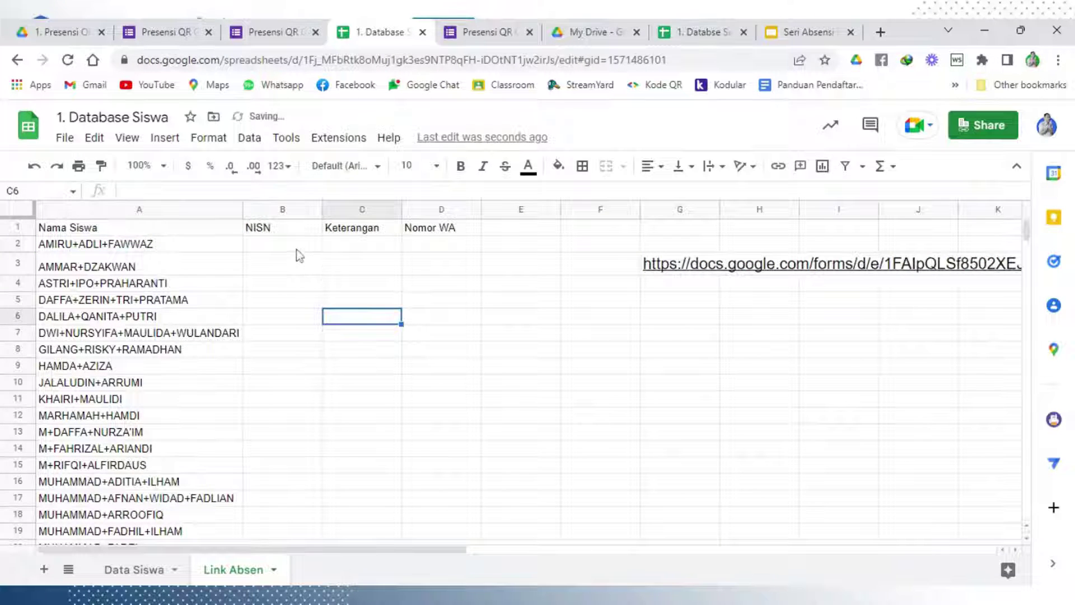
Enter ='Data Siswa'!E2 in B2 to pull the first student's NISN
{"action": "left_click", "coordinate": [297, 250]}
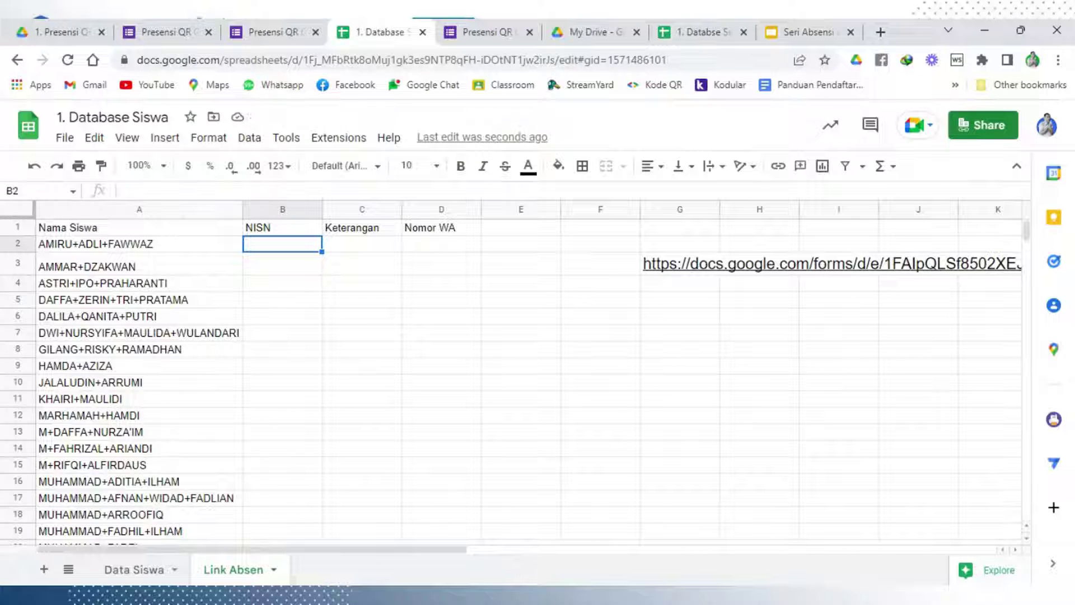
{"action": "type", "text": "="}
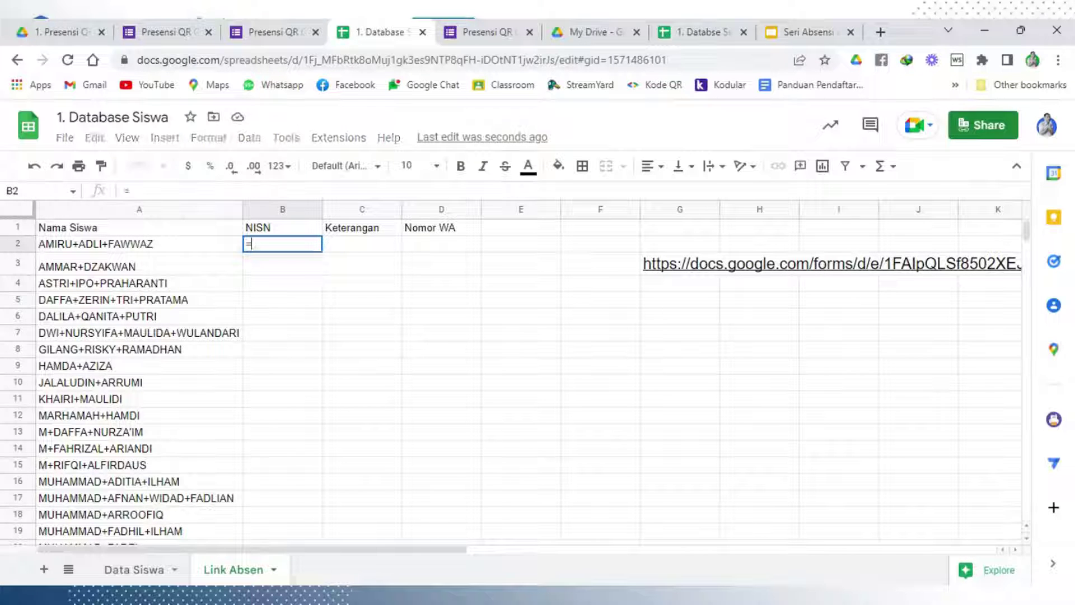
{"action": "left_click", "coordinate": [132, 574]}
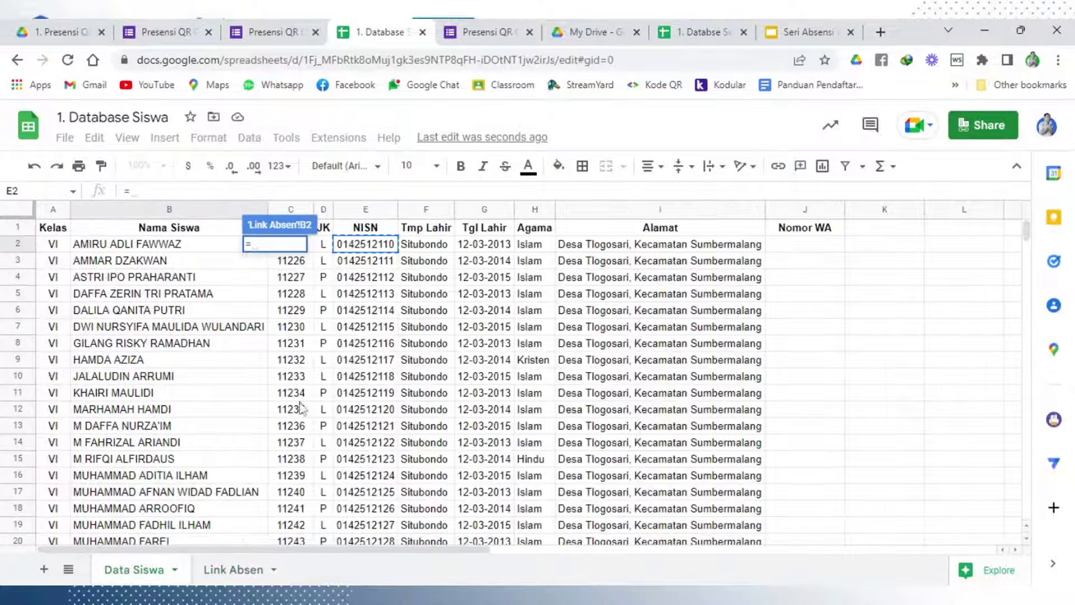
{"action": "left_click", "coordinate": [360, 246]}
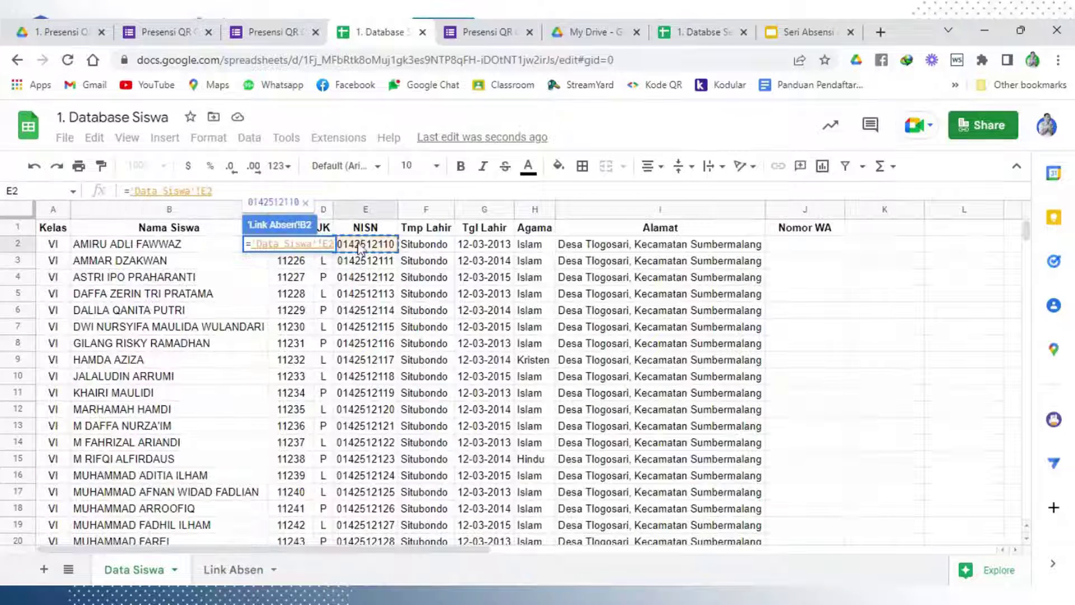
{"action": "key", "text": "Return"}
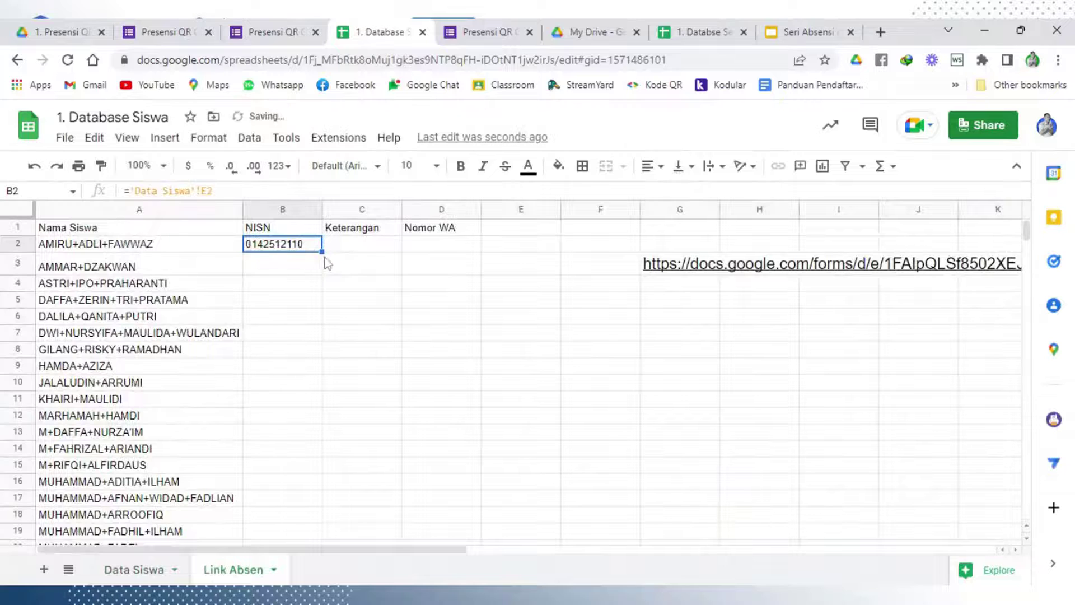
Fill the NISN formula down to row 31 and narrow column B
{"action": "left_click_drag", "start_coordinate": [322, 252], "coordinate": [313, 516]}
{"action": "scroll", "coordinate": [325, 419], "scroll_direction": "down", "scroll_amount": 4}
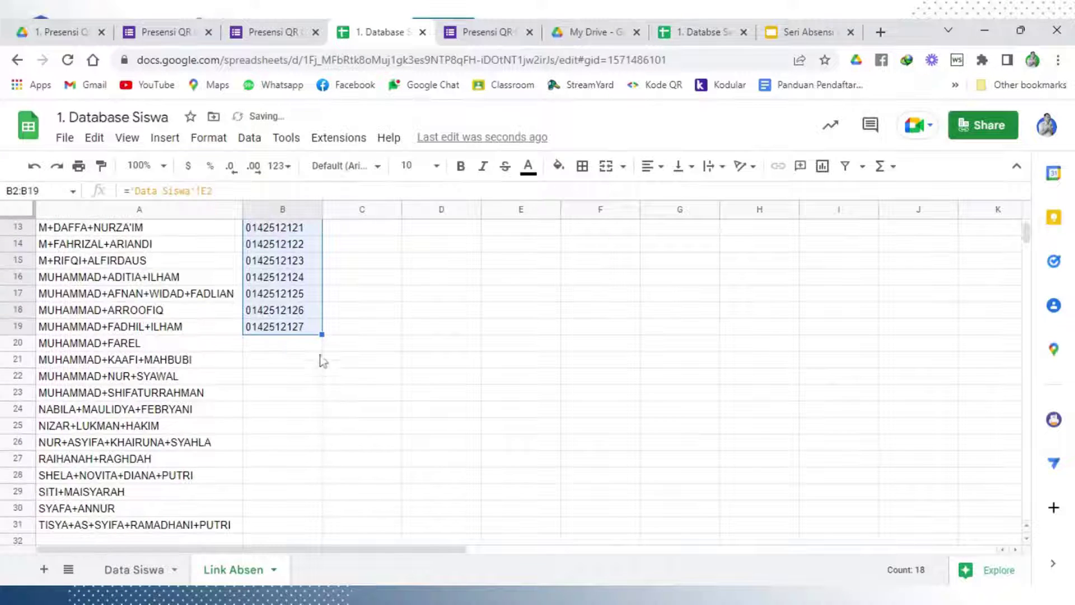
{"action": "left_click_drag", "start_coordinate": [322, 334], "coordinate": [320, 529]}
{"action": "left_click", "coordinate": [356, 463]}
{"action": "scroll", "coordinate": [356, 463], "scroll_direction": "up", "scroll_amount": 5}
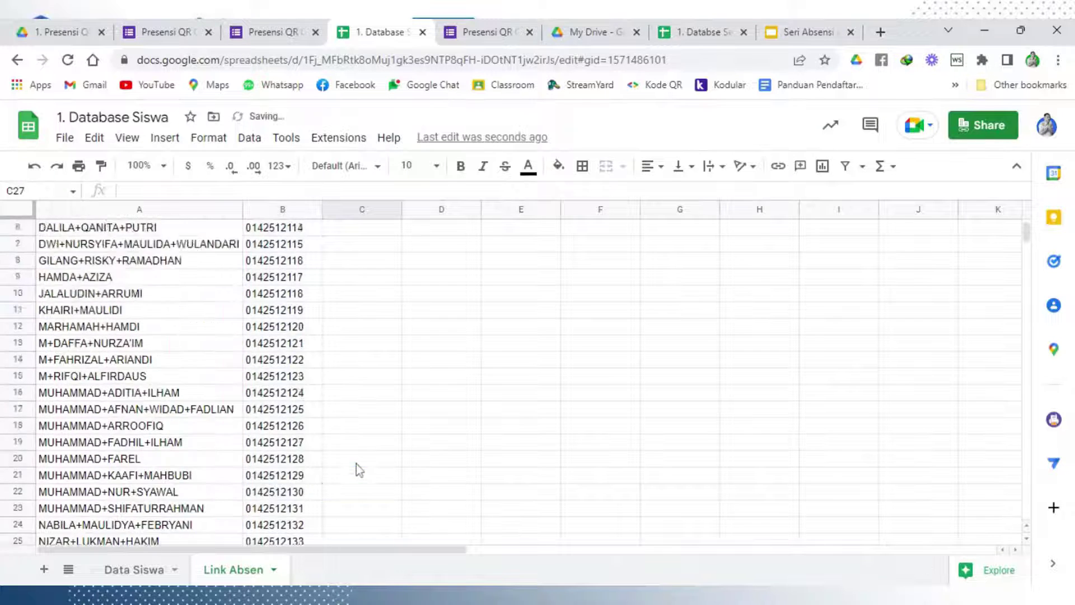
{"action": "left_click_drag", "start_coordinate": [322, 209], "coordinate": [307, 209]}
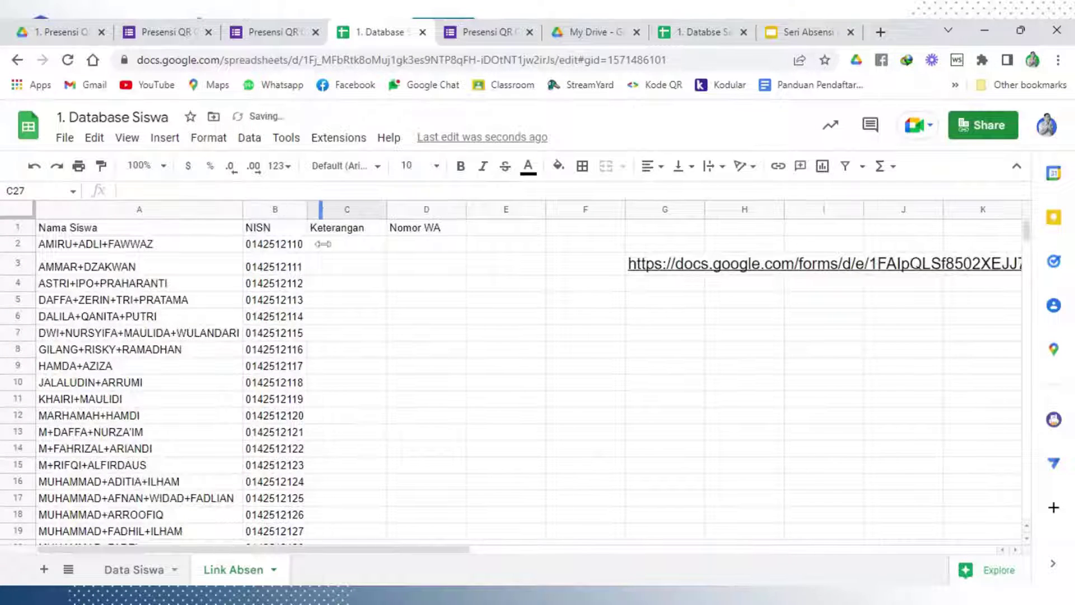
{"action": "left_click", "coordinate": [338, 278]}
Enter Hadir in C2, narrow column C, and fill Hadir down every student row
{"action": "left_click", "coordinate": [334, 246]}
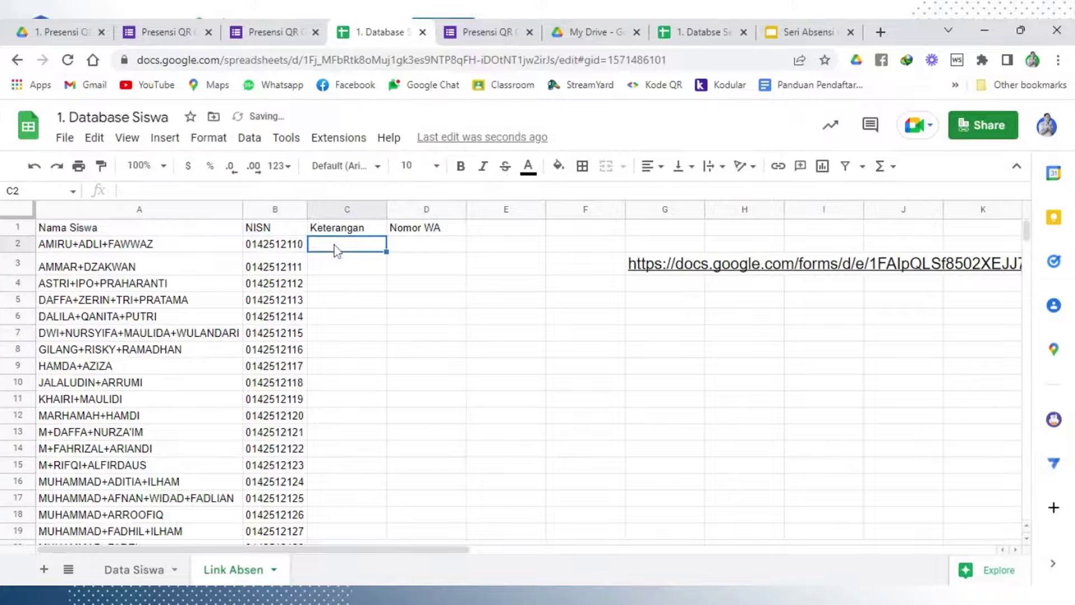
{"action": "type", "text": "Hadir"}
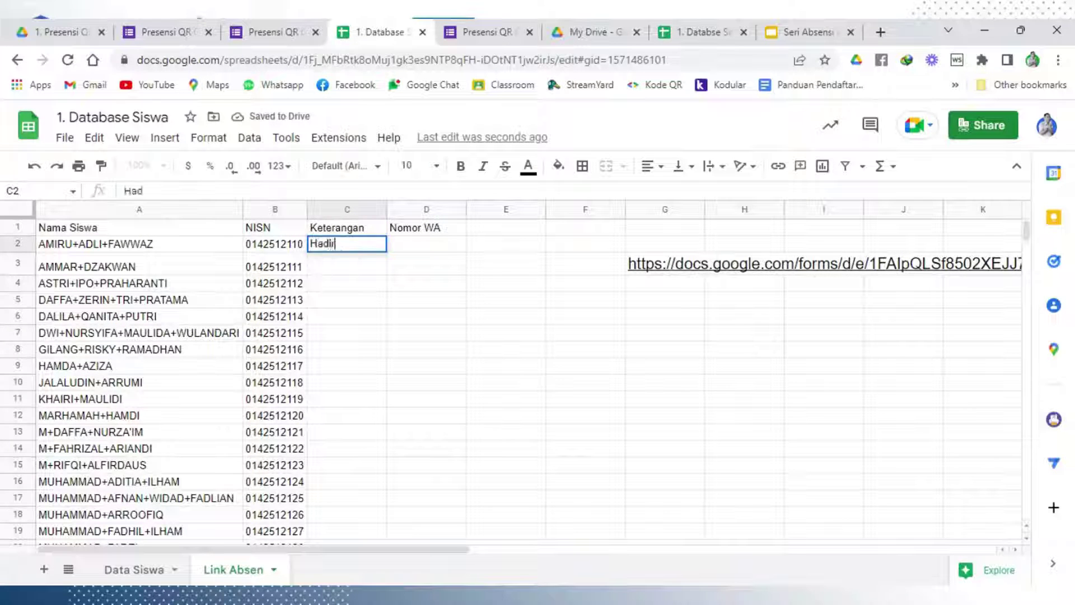
{"action": "left_click", "coordinate": [379, 304]}
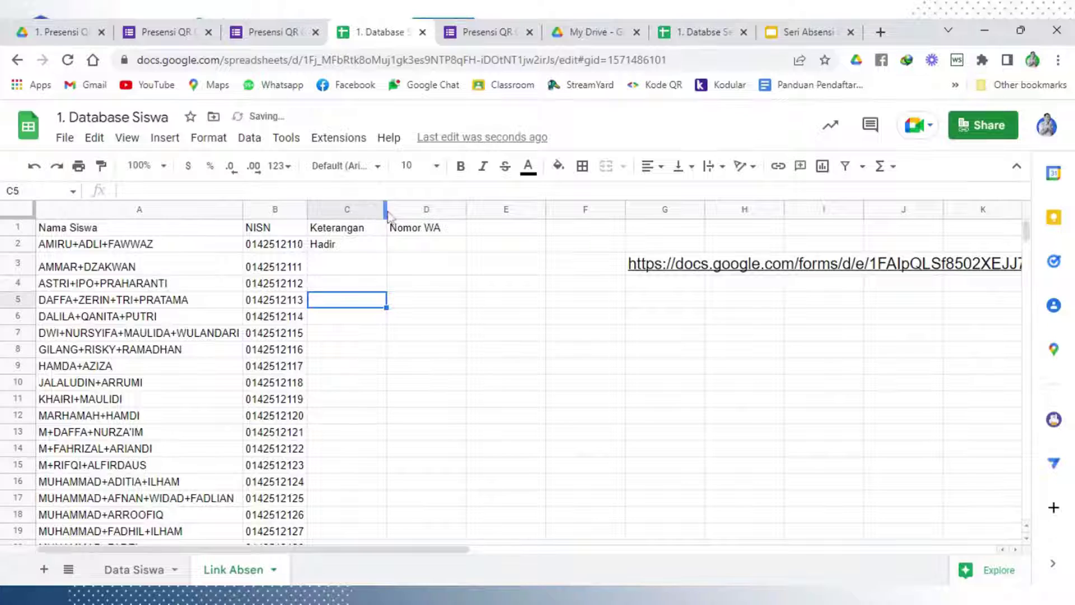
{"action": "left_click_drag", "start_coordinate": [387, 215], "coordinate": [368, 215]}
{"action": "left_click", "coordinate": [417, 297]}
{"action": "left_click", "coordinate": [343, 245]}
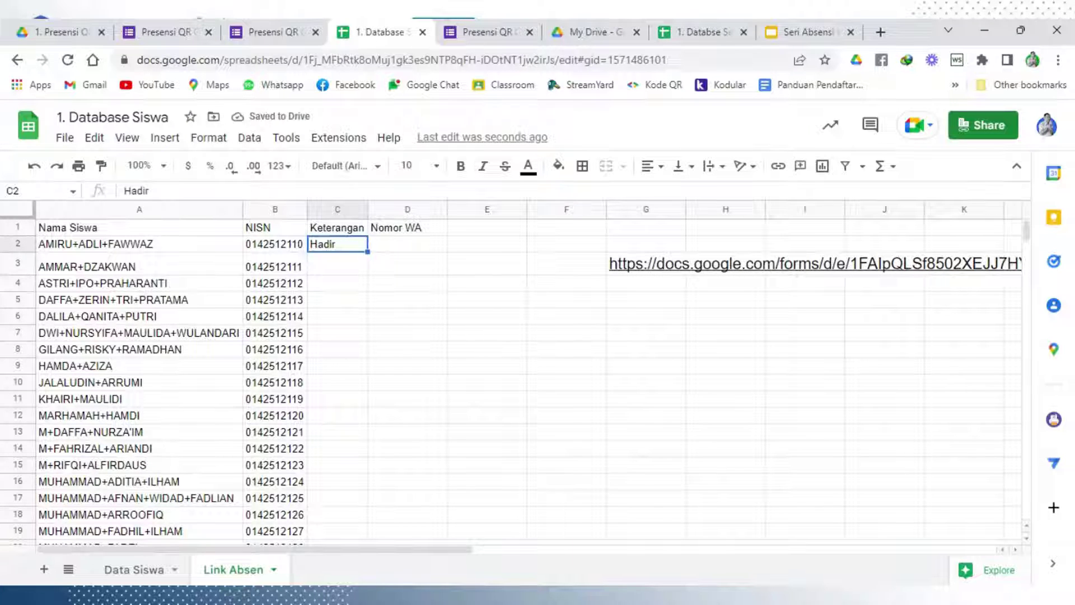
{"action": "double_click", "coordinate": [368, 251]}
{"action": "left_click", "coordinate": [378, 305]}
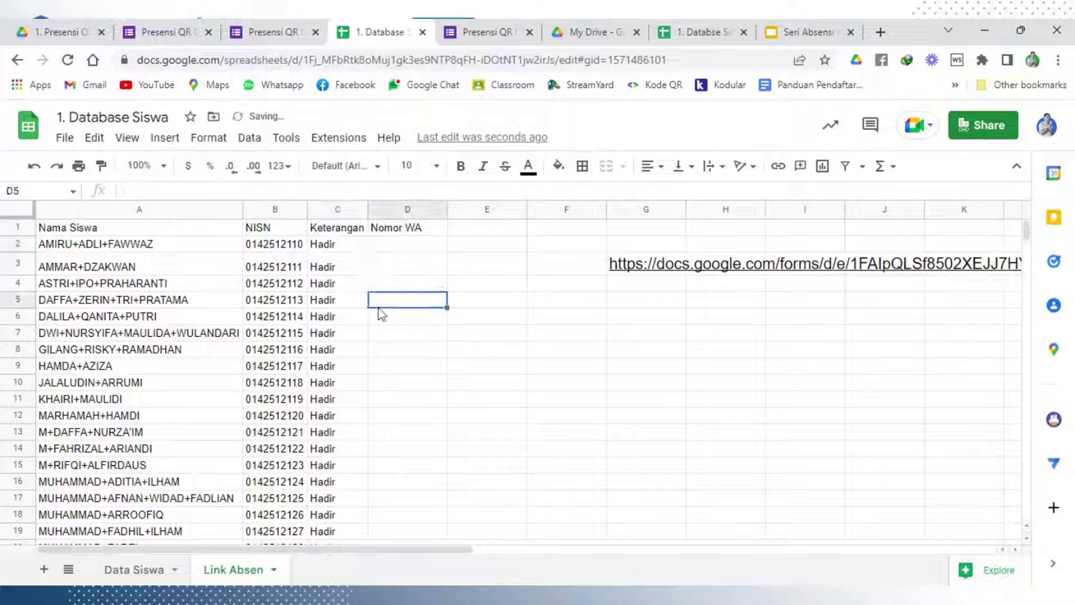
{"action": "left_click", "coordinate": [396, 247]}
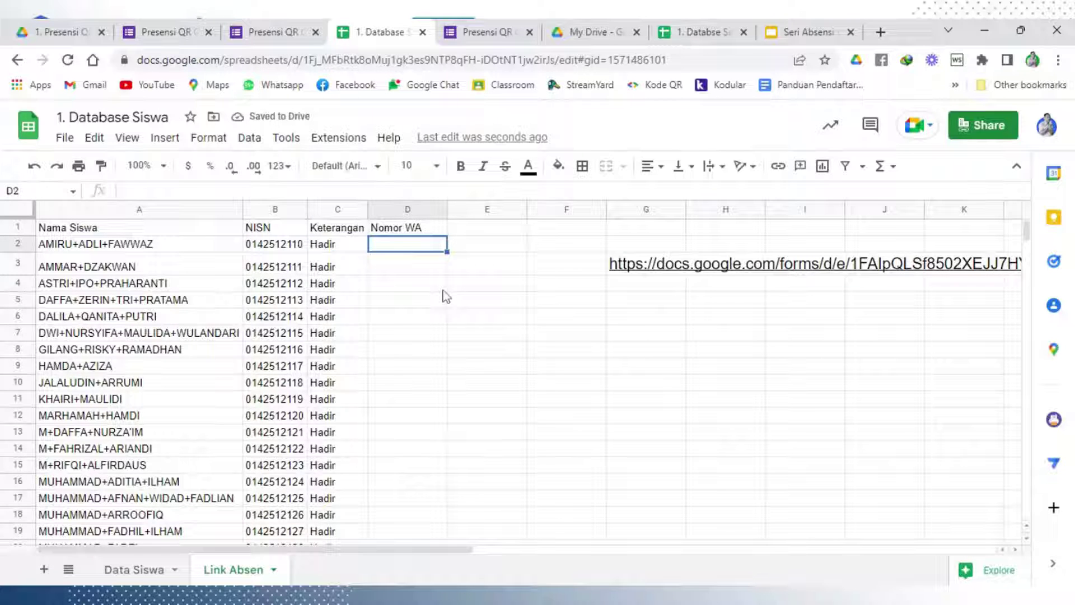
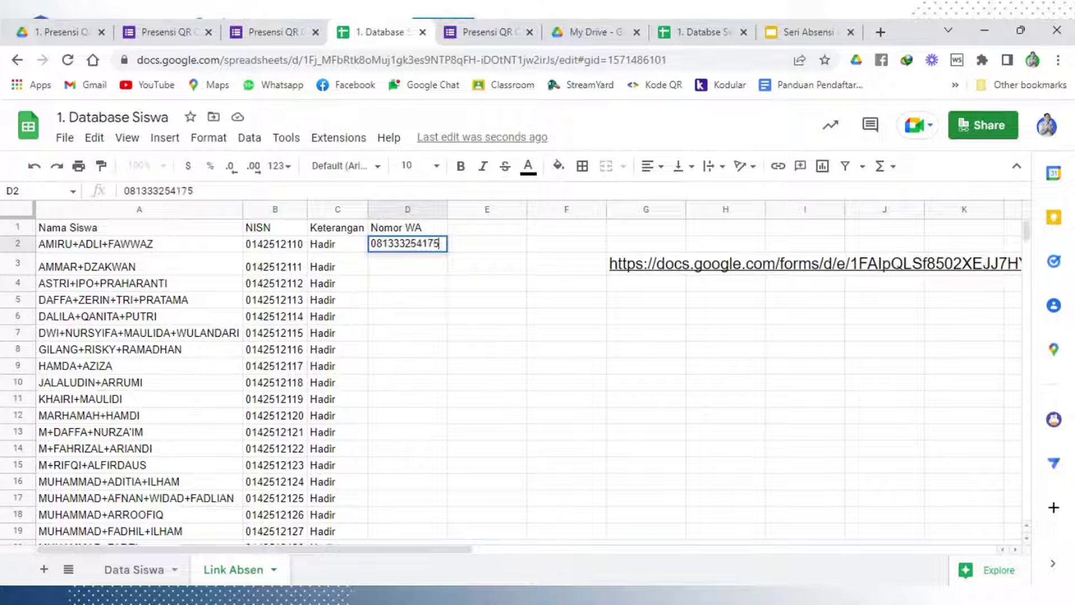
Enter a sample phone number in D2 as text so its leading zero is kept
{"action": "key", "text": "Return"}
{"action": "left_click", "coordinate": [376, 248]}
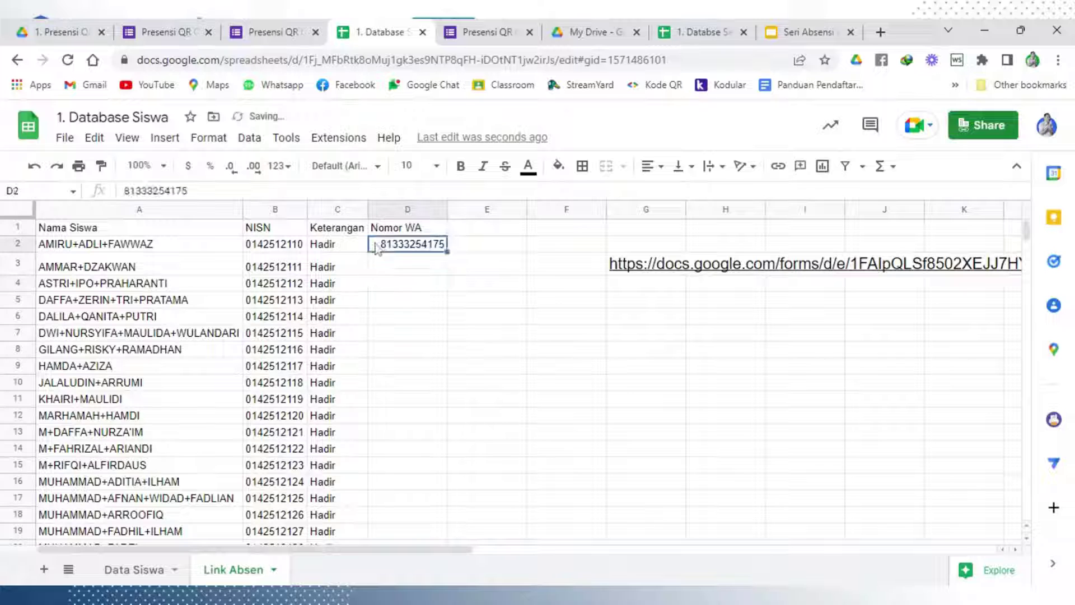
{"action": "double_click", "coordinate": [377, 248]}
{"action": "type", "text": "'0"}
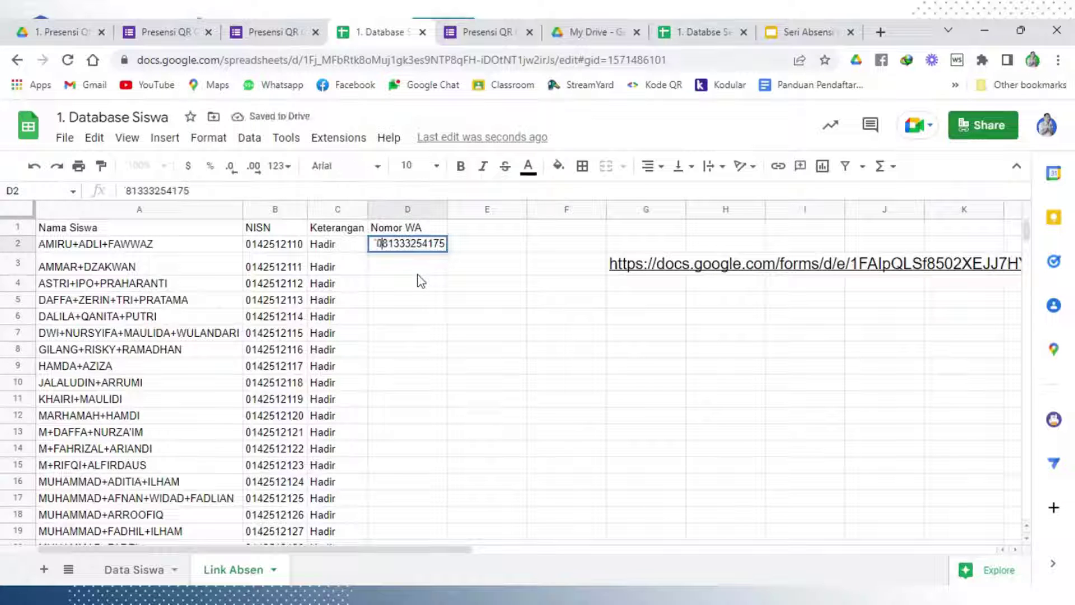
{"action": "key", "text": "Return"}
{"action": "left_click", "coordinate": [429, 250]}
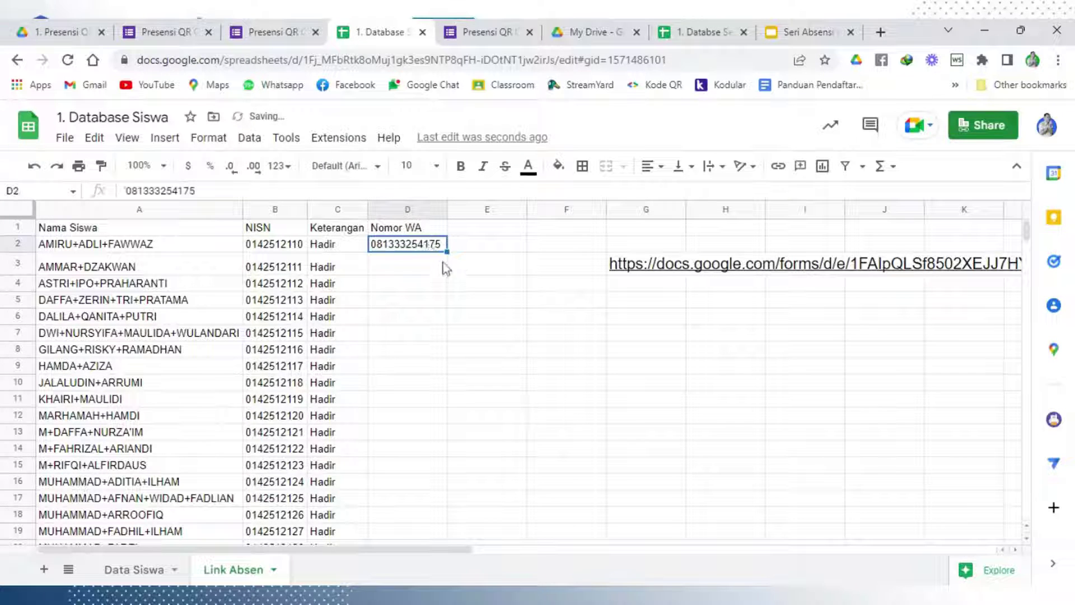
Fill the phone number down column D as a sequential series to row 31
{"action": "left_click_drag", "start_coordinate": [446, 251], "coordinate": [454, 546]}
{"action": "scroll", "coordinate": [486, 440], "scroll_direction": "down", "scroll_amount": 3}
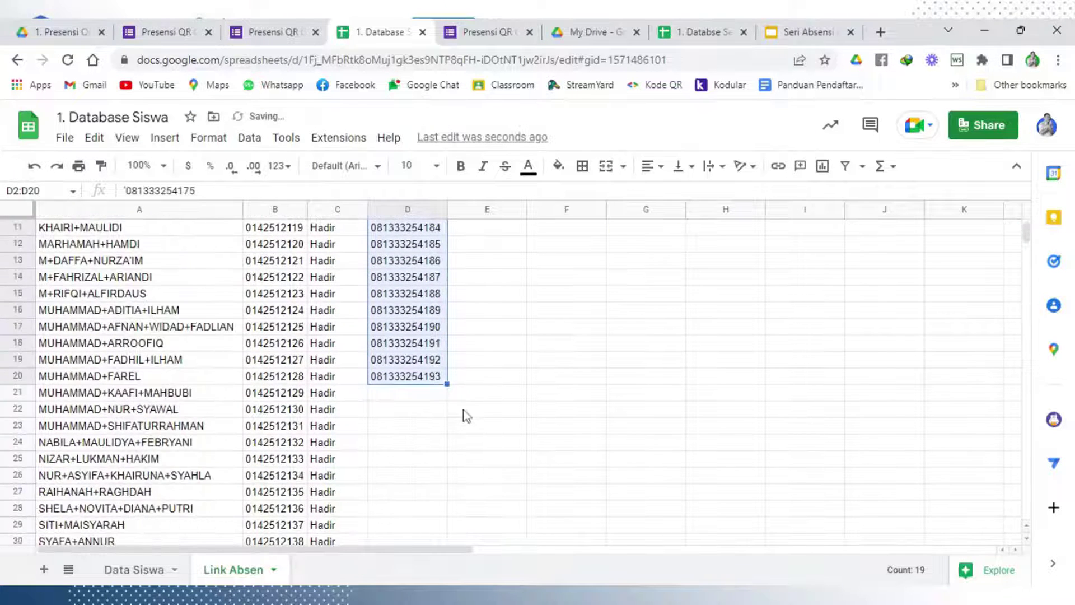
{"action": "scroll", "coordinate": [466, 416], "scroll_direction": "down", "scroll_amount": 2}
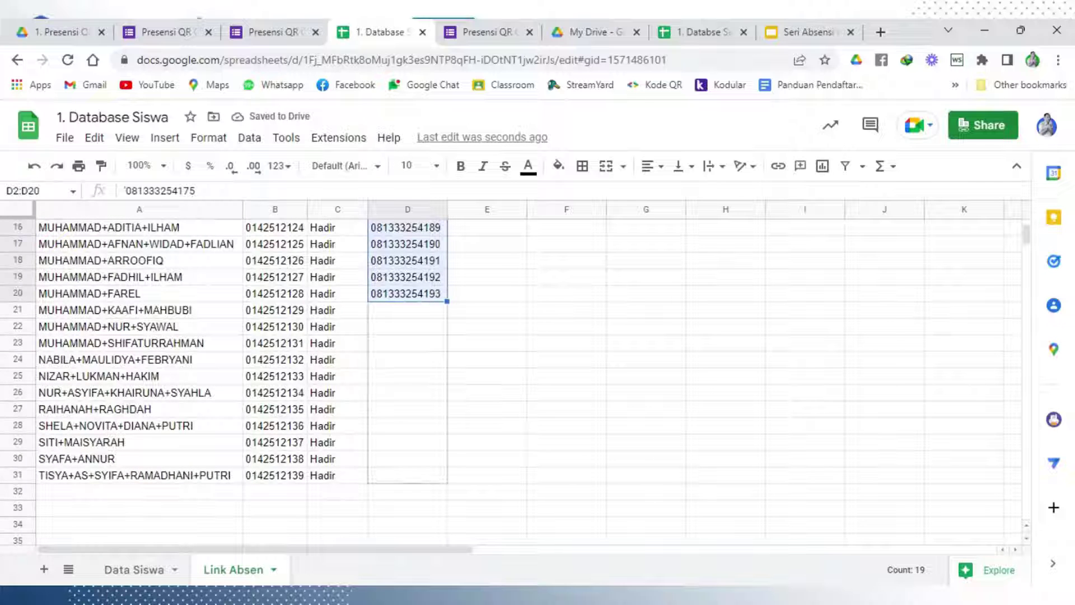
{"action": "left_click_drag", "start_coordinate": [447, 302], "coordinate": [447, 476]}
{"action": "left_click", "coordinate": [572, 399]}
{"action": "scroll", "coordinate": [510, 397], "scroll_direction": "up", "scroll_amount": 5}
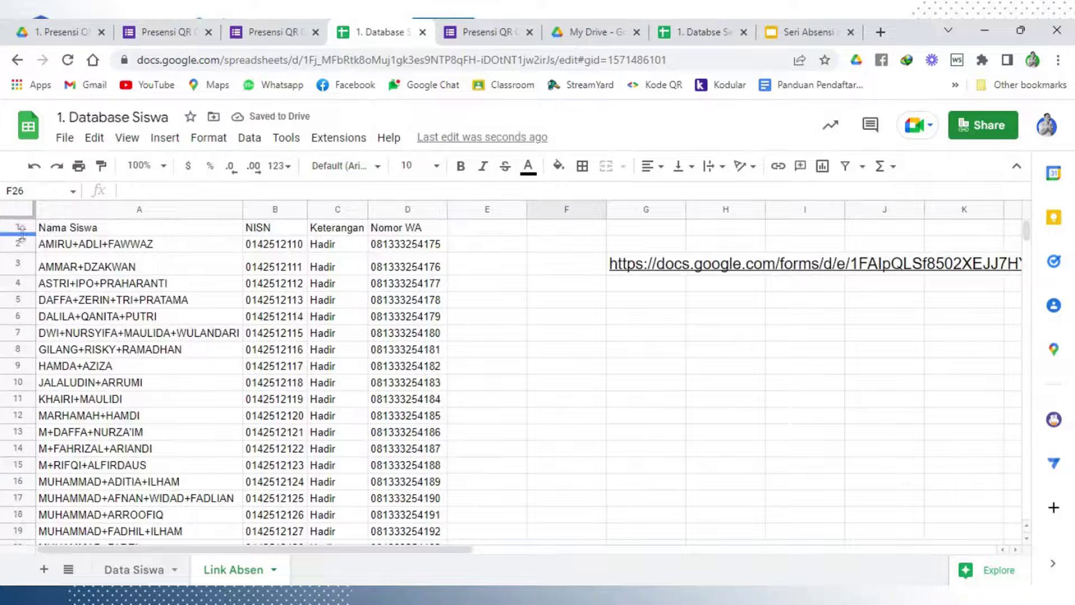
Make header row 1 bold and centre-aligned
{"action": "left_click", "coordinate": [20, 229]}
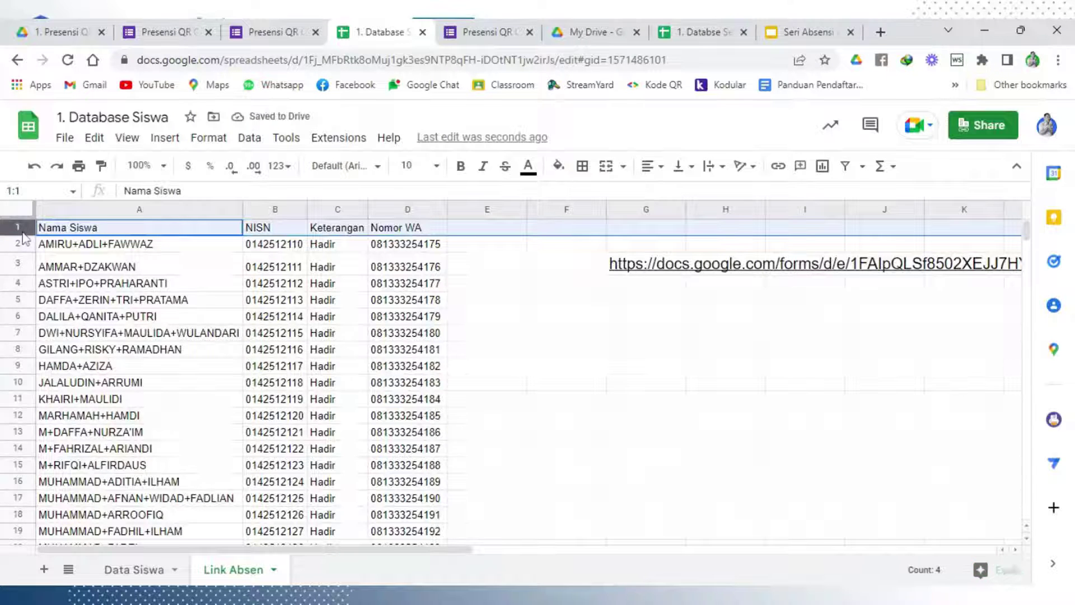
{"action": "left_click", "coordinate": [460, 166]}
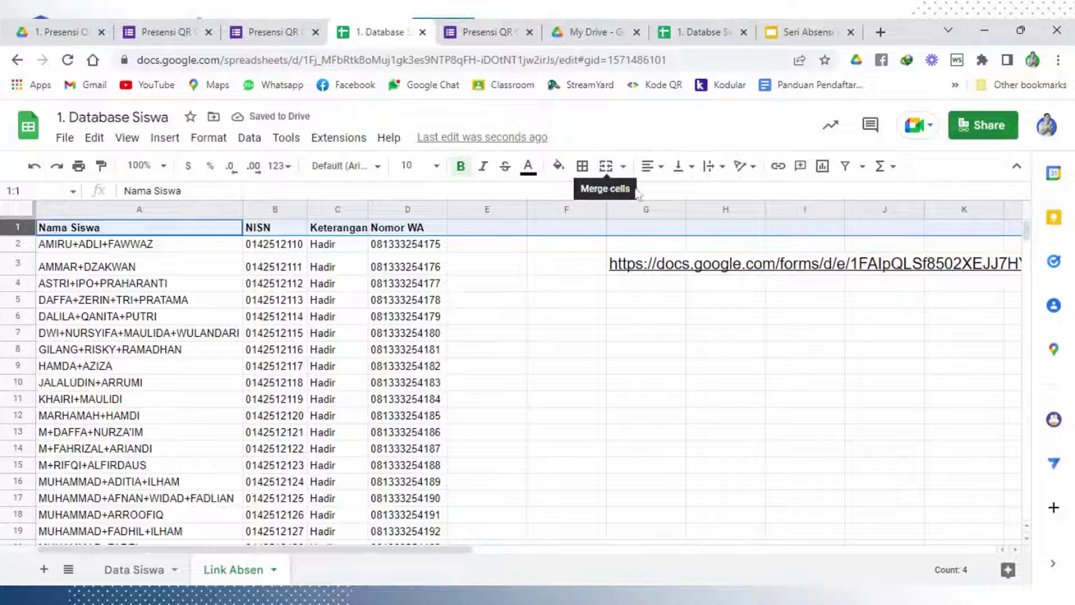
{"action": "left_click", "coordinate": [651, 166]}
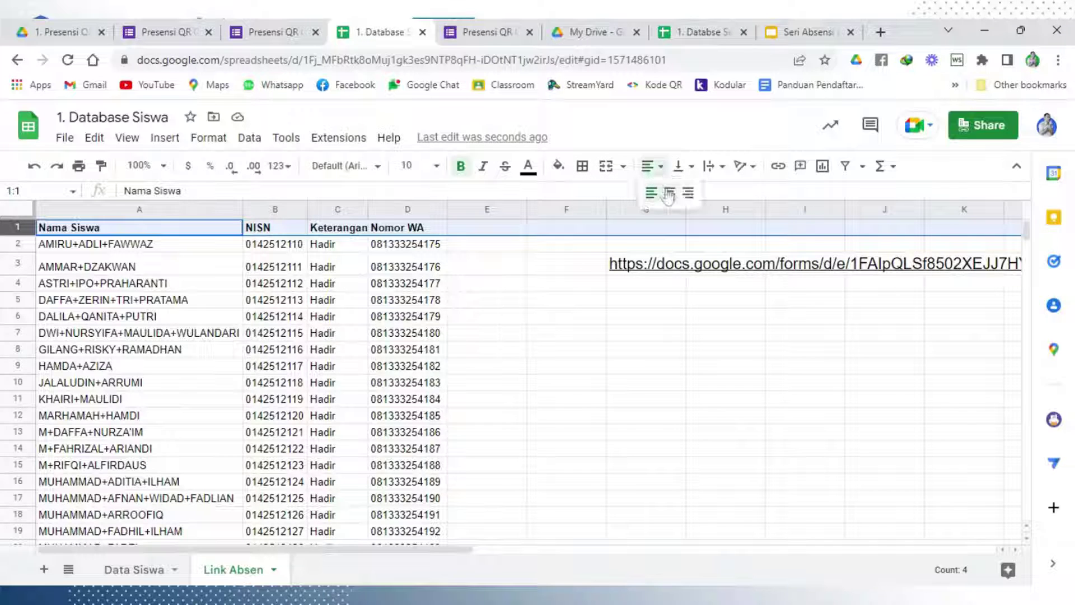
{"action": "left_click", "coordinate": [670, 193]}
{"action": "left_click", "coordinate": [529, 349]}
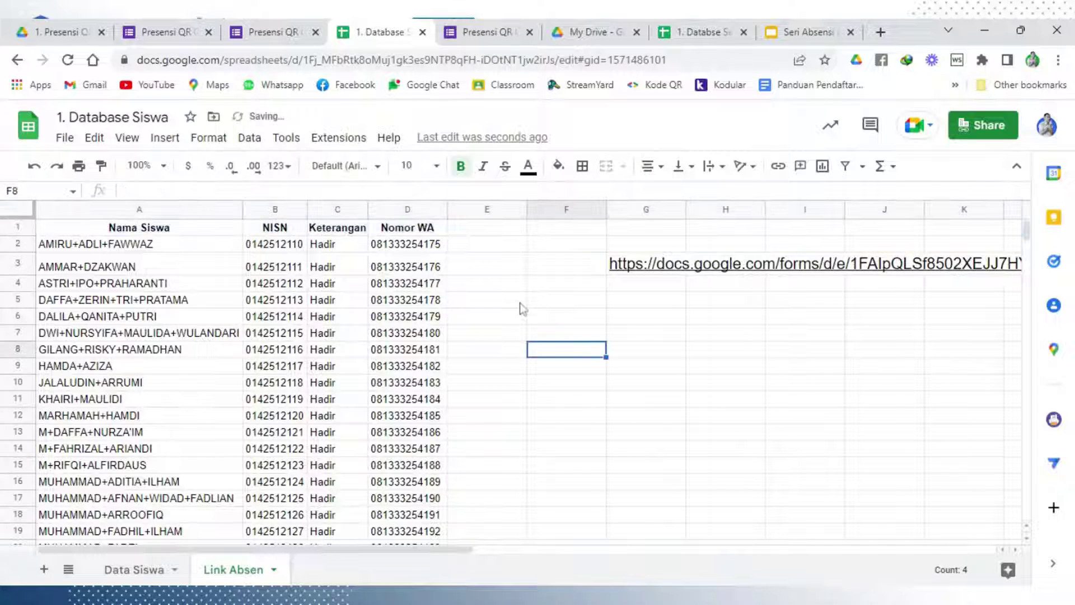
Add the heading Link in cell E1
{"action": "left_click", "coordinate": [499, 231]}
{"action": "type", "text": "Link"}
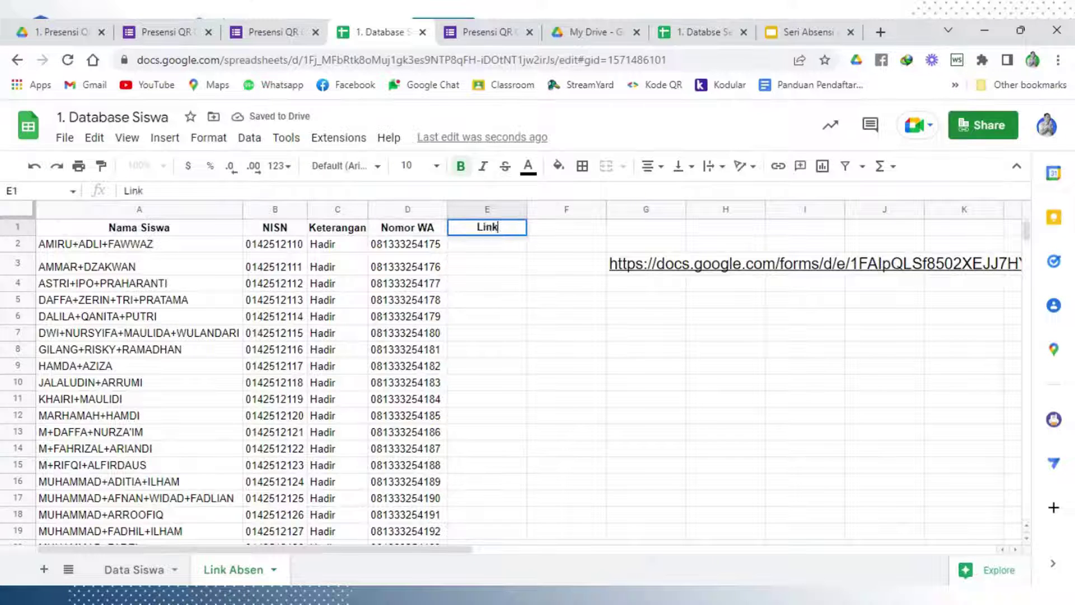
{"action": "left_click", "coordinate": [531, 288]}
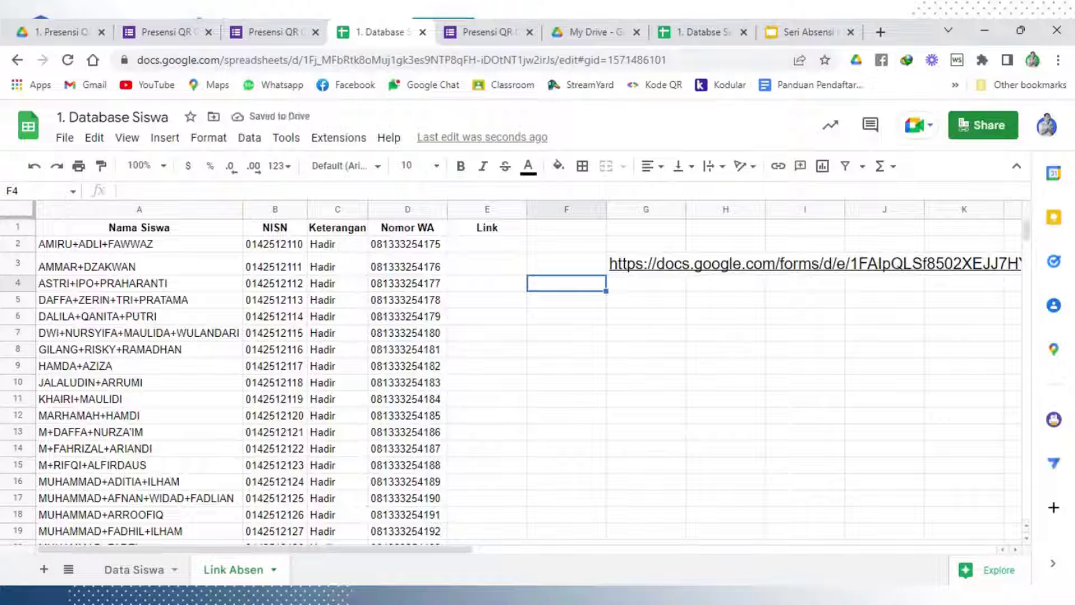
{"action": "left_click_drag", "start_coordinate": [448, 550], "coordinate": [578, 535]}
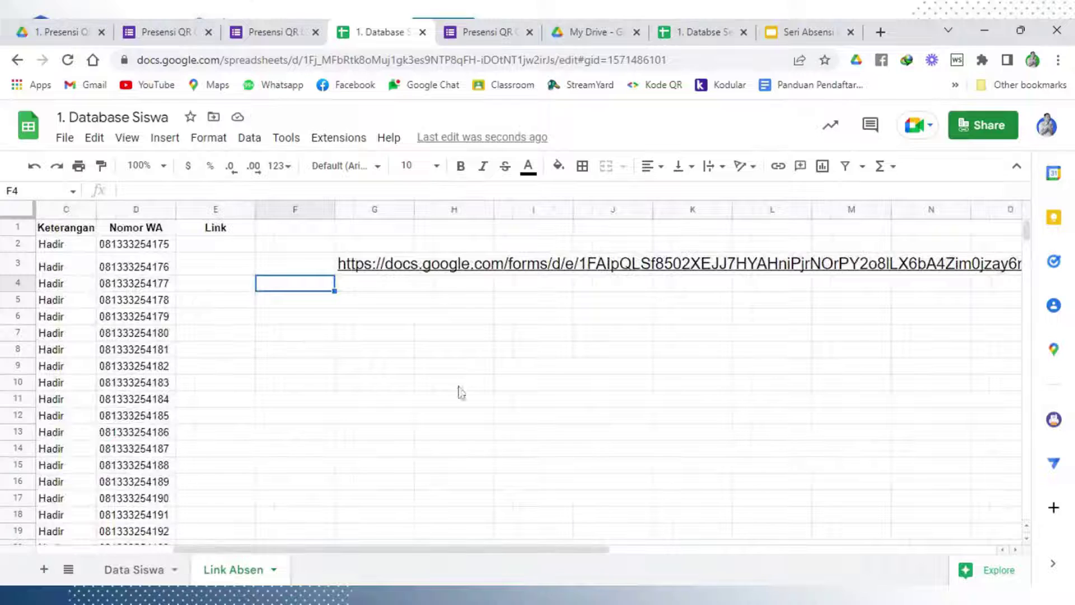
Copy the form URL's fixed start, up to the first entry field, from the pre-filled link cell
{"action": "left_click", "coordinate": [207, 245]}
{"action": "type", "text": "=\""}
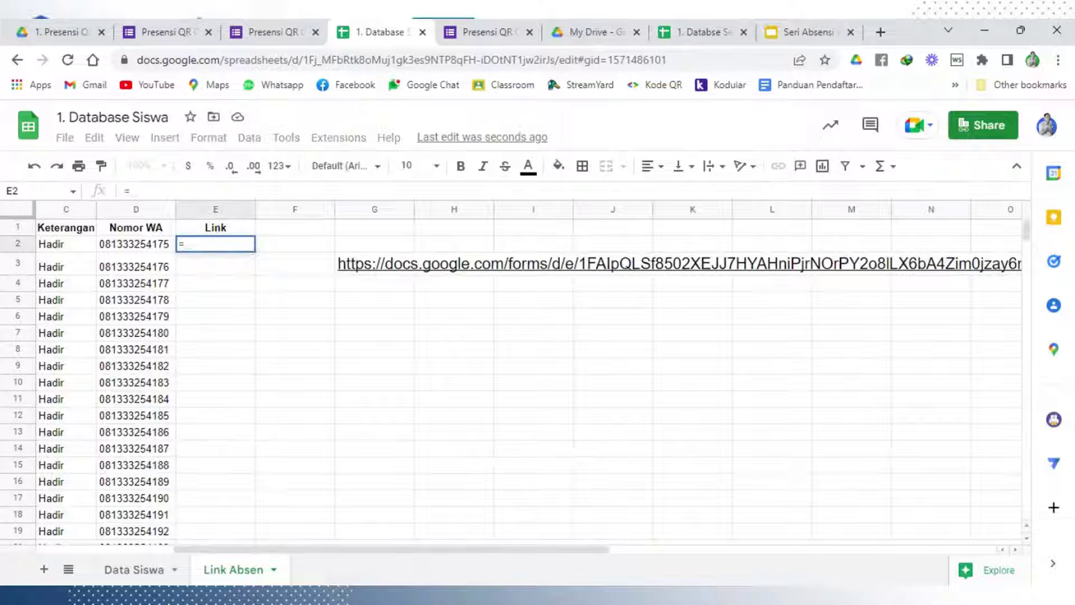
{"action": "left_click", "coordinate": [357, 271]}
{"action": "key", "text": "Return"}
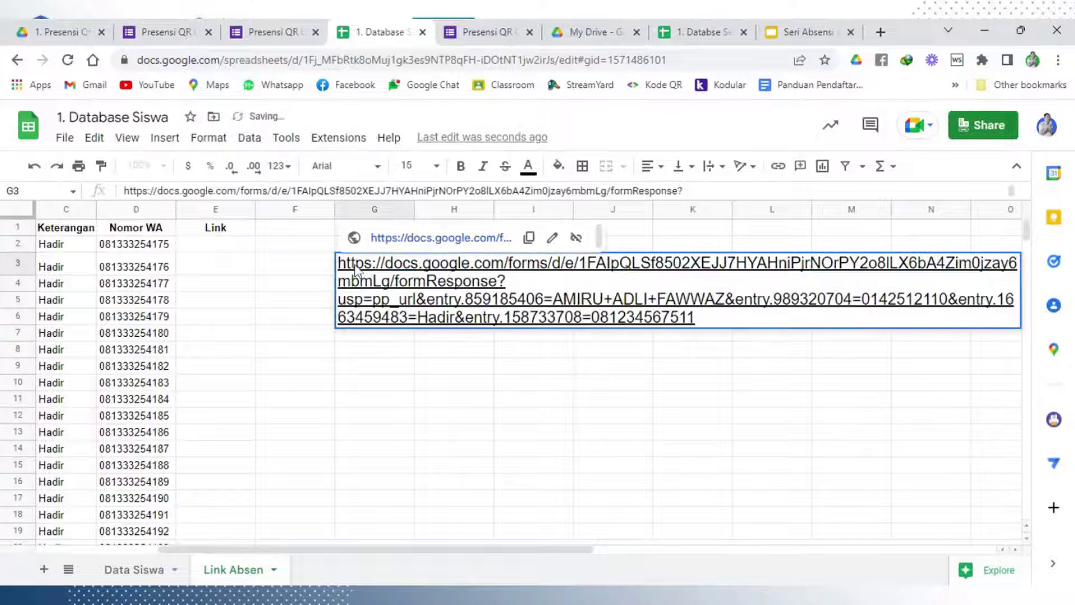
{"action": "left_click", "coordinate": [576, 237]}
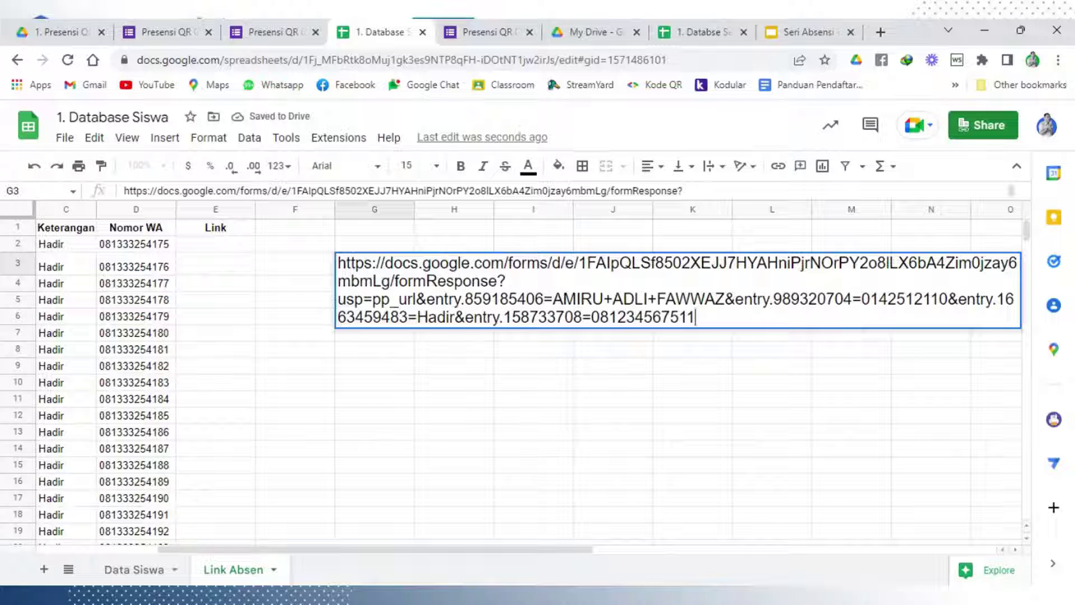
{"action": "left_click_drag", "start_coordinate": [337, 262], "coordinate": [552, 298]}
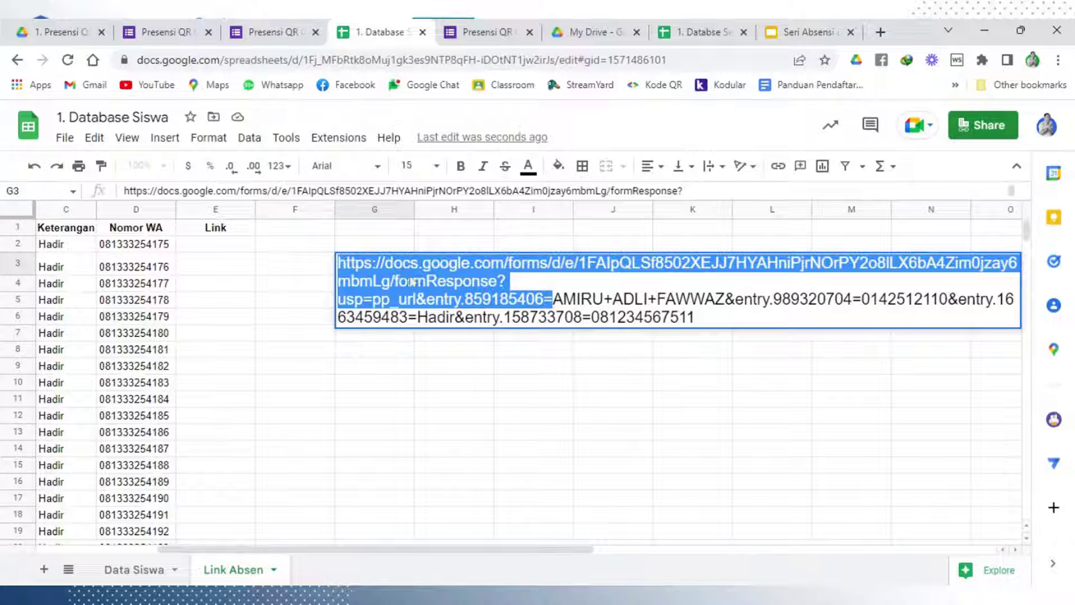
{"action": "left_click", "coordinate": [239, 249]}
Enter an E2 formula joining the copied URL start with the student name in A2
{"action": "type", "text": "=\"\""}
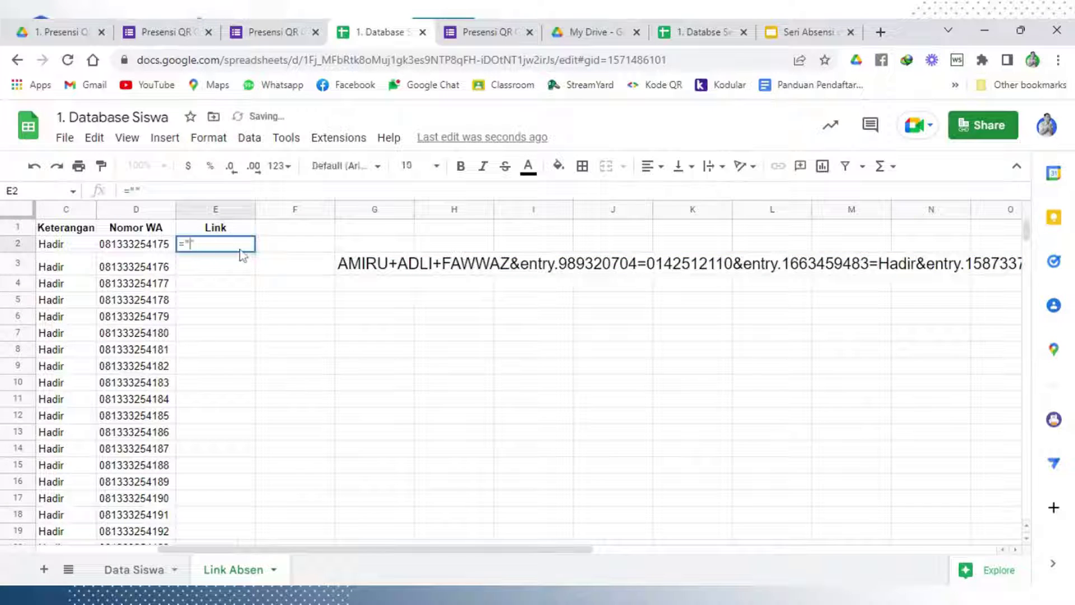
{"action": "type", "text": "https://docs.google.com/forms/d/e/1FAIpQLSf8502XEJJ7HYAHniPjrNOrPY2o8lLX6bA4Zim0jzay6mbmLg/formResponse?usp=pp_url&entry.859185406="}
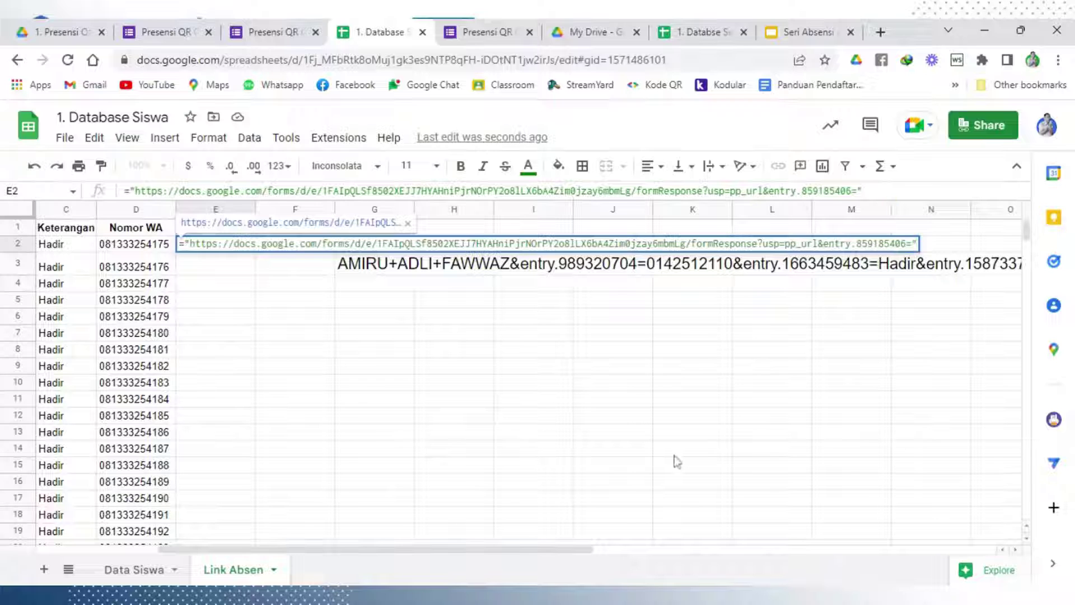
{"action": "type", "text": "&"}
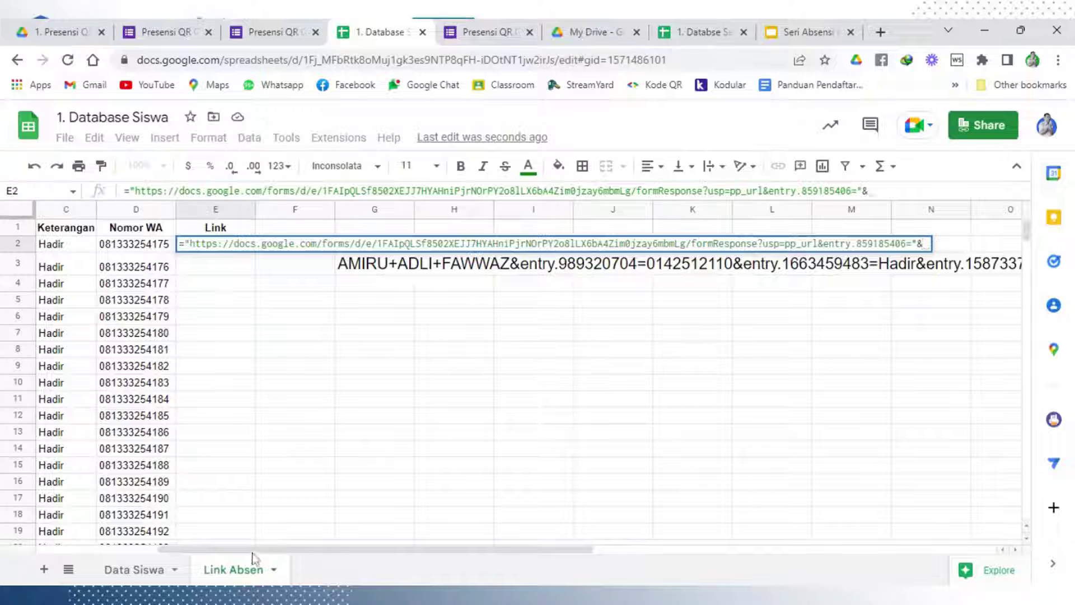
{"action": "left_click", "coordinate": [59, 548]}
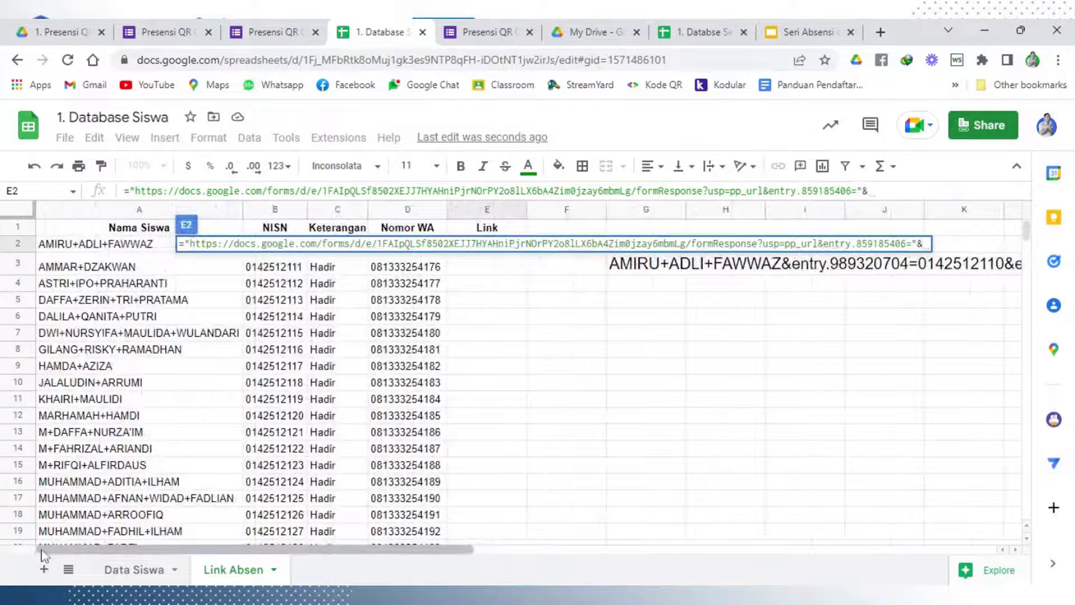
{"action": "left_click", "coordinate": [98, 248]}
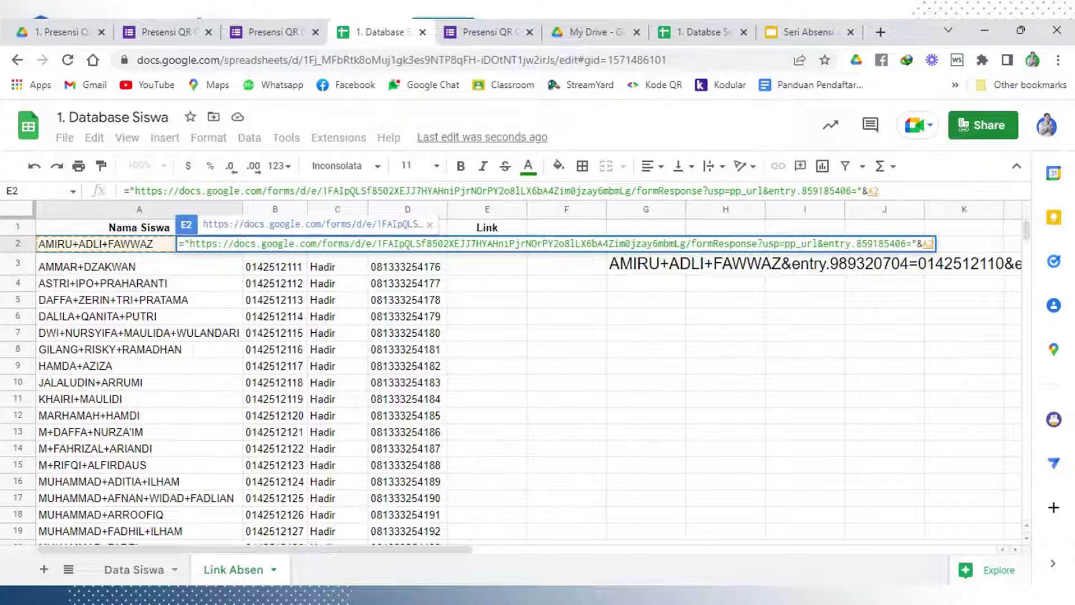
{"action": "type", "text": "&"}
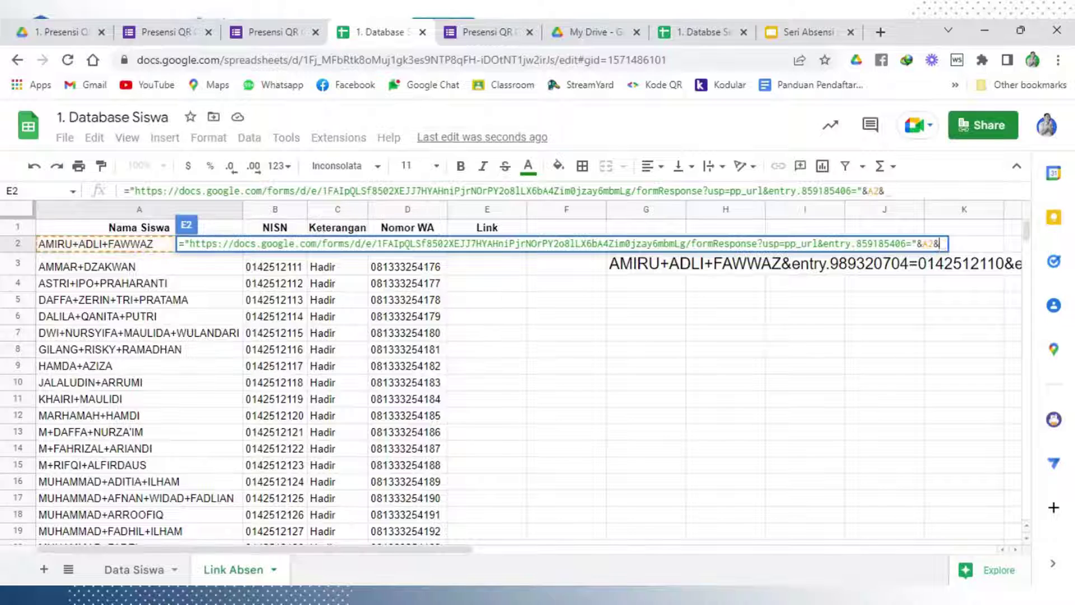
{"action": "left_click_drag", "start_coordinate": [401, 549], "coordinate": [614, 532]}
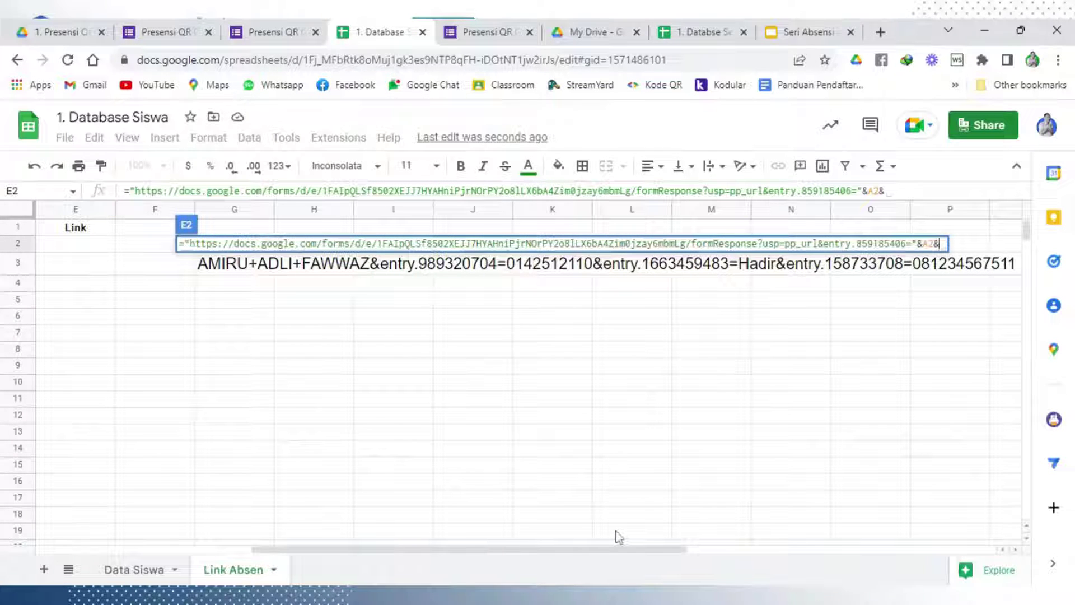
{"action": "type", "text": "\""}
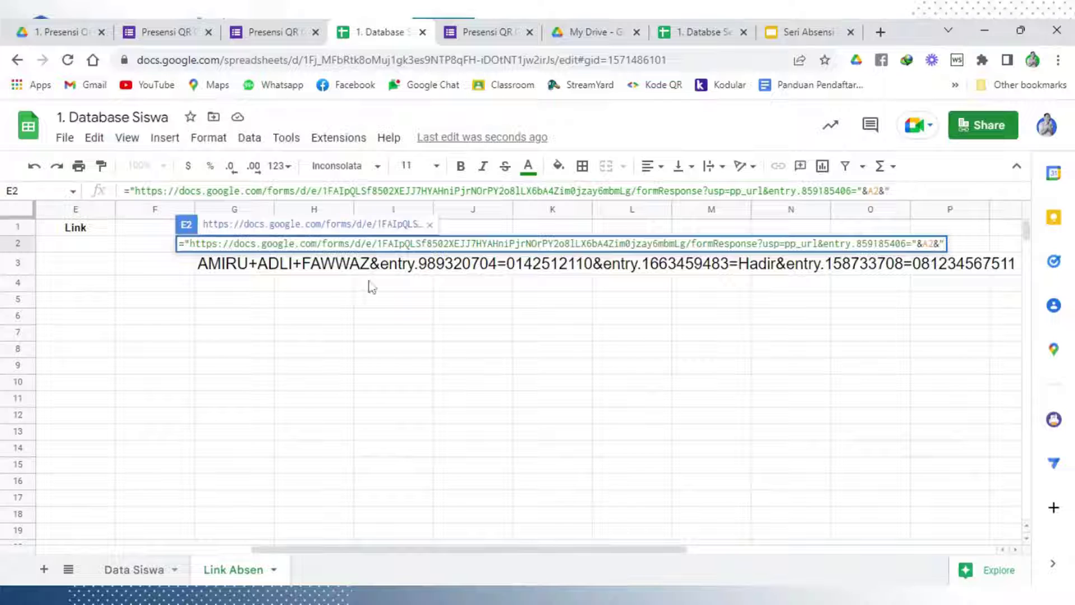
{"action": "left_click", "coordinate": [381, 272]}
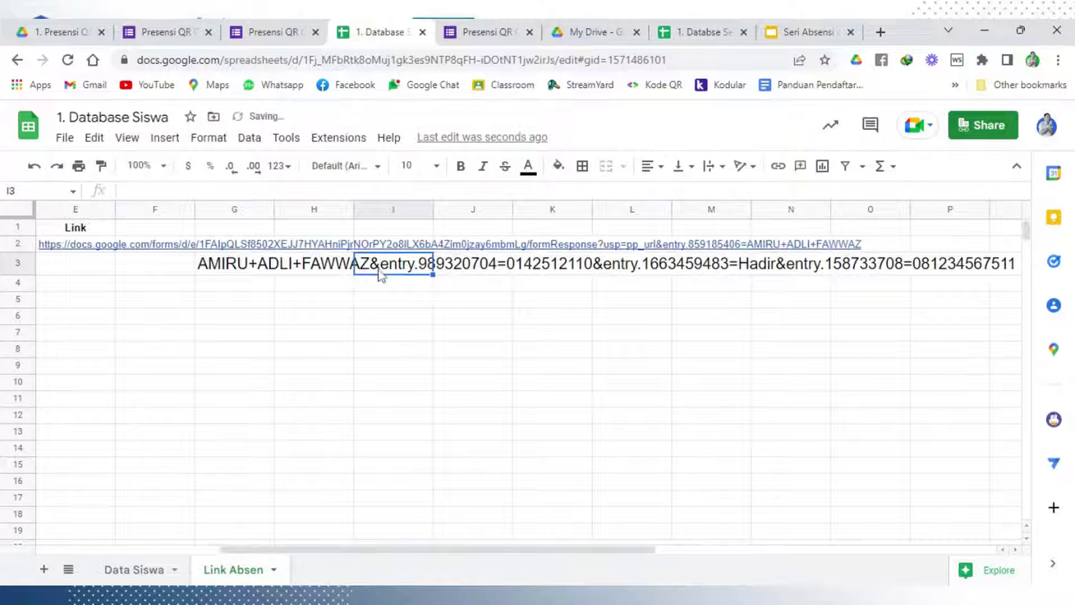
Delete &entry.989320704= from G3's text and remove the hyperlink from E2
{"action": "left_click", "coordinate": [240, 271]}
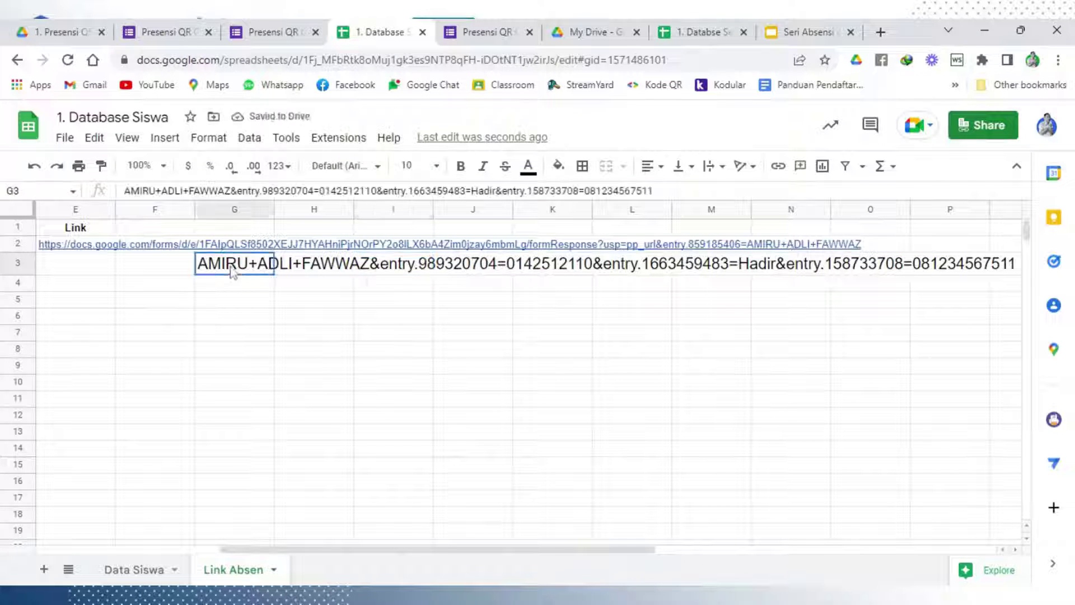
{"action": "double_click", "coordinate": [262, 271]}
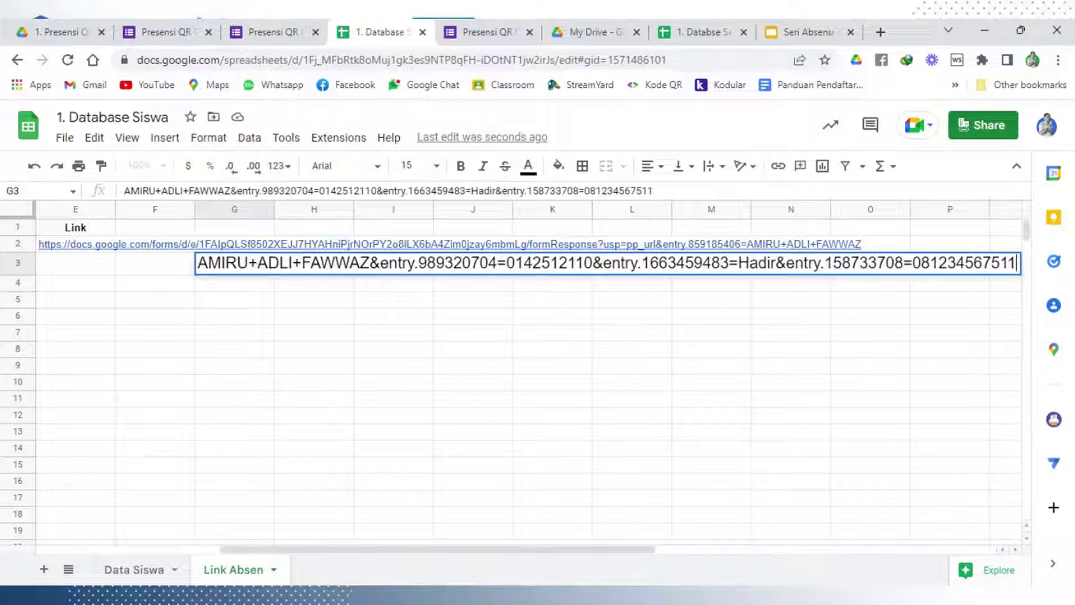
{"action": "left_click_drag", "start_coordinate": [370, 264], "coordinate": [506, 264]}
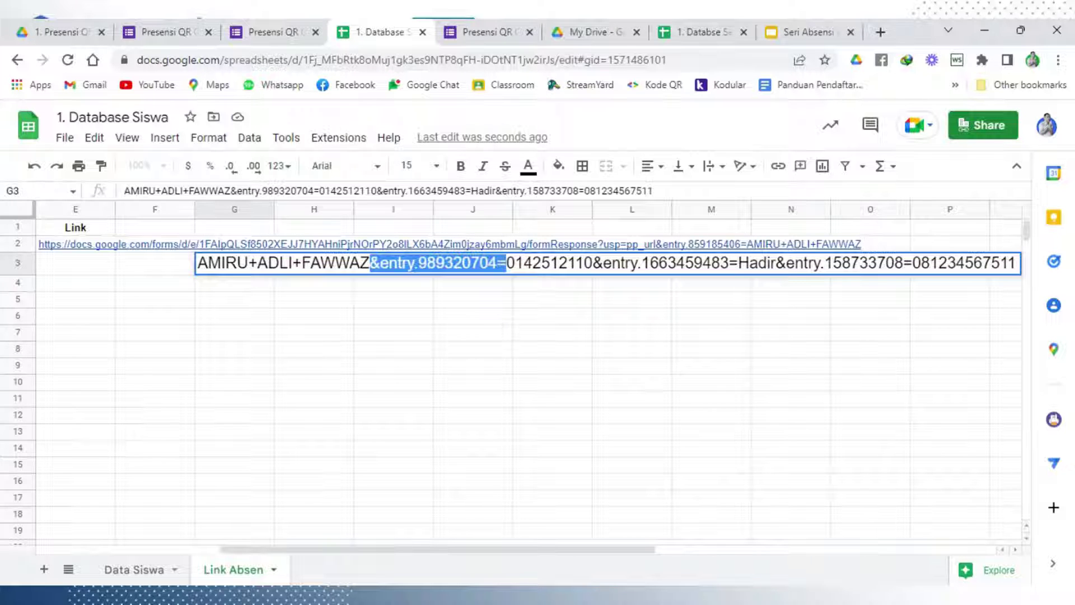
{"action": "key", "text": "BackSpace"}
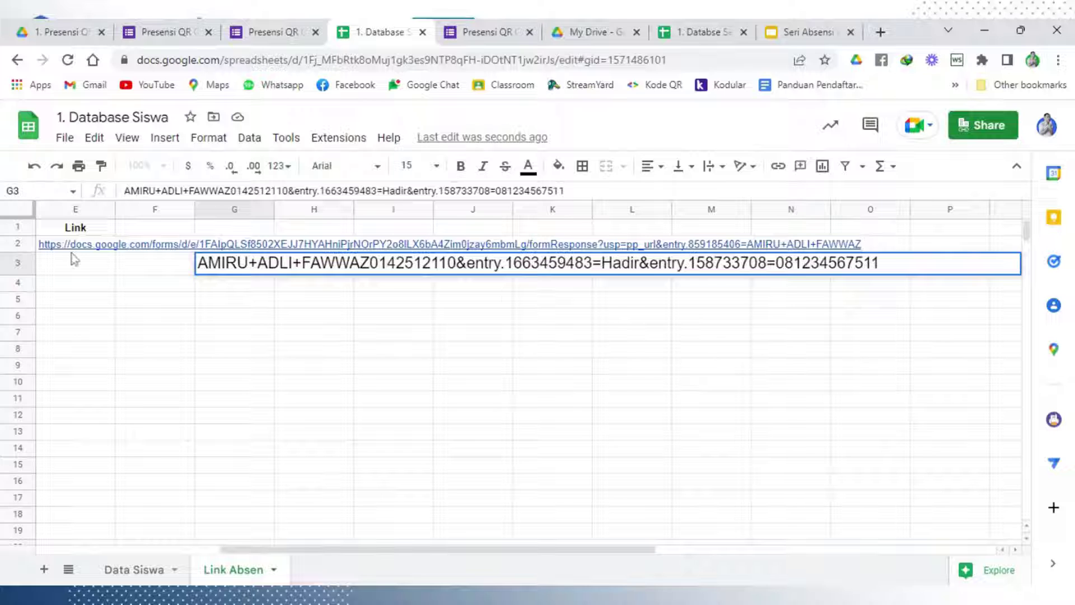
{"action": "left_click", "coordinate": [98, 249]}
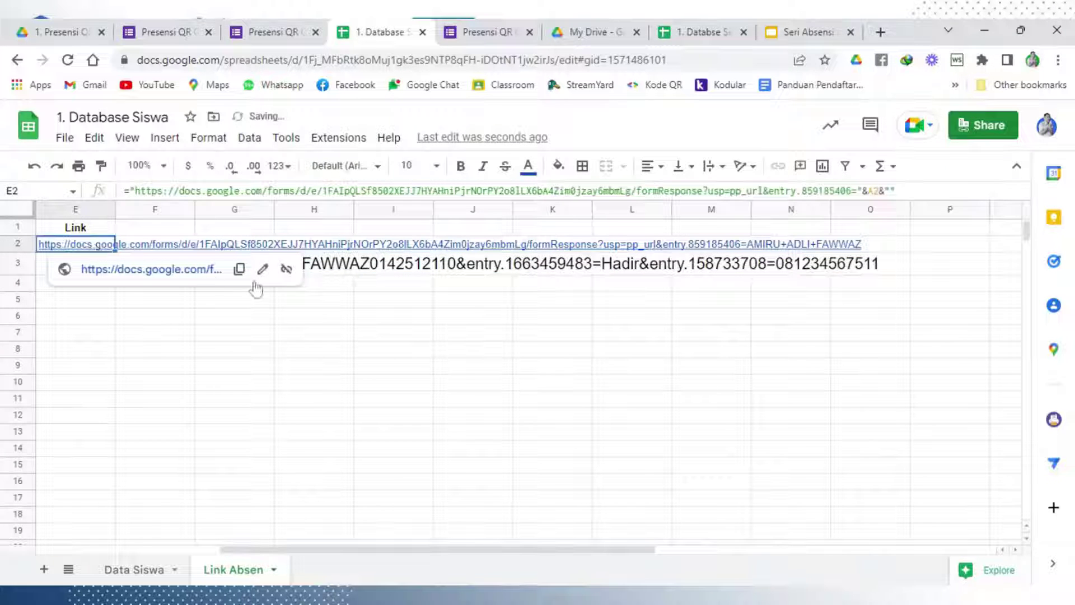
{"action": "left_click", "coordinate": [287, 269]}
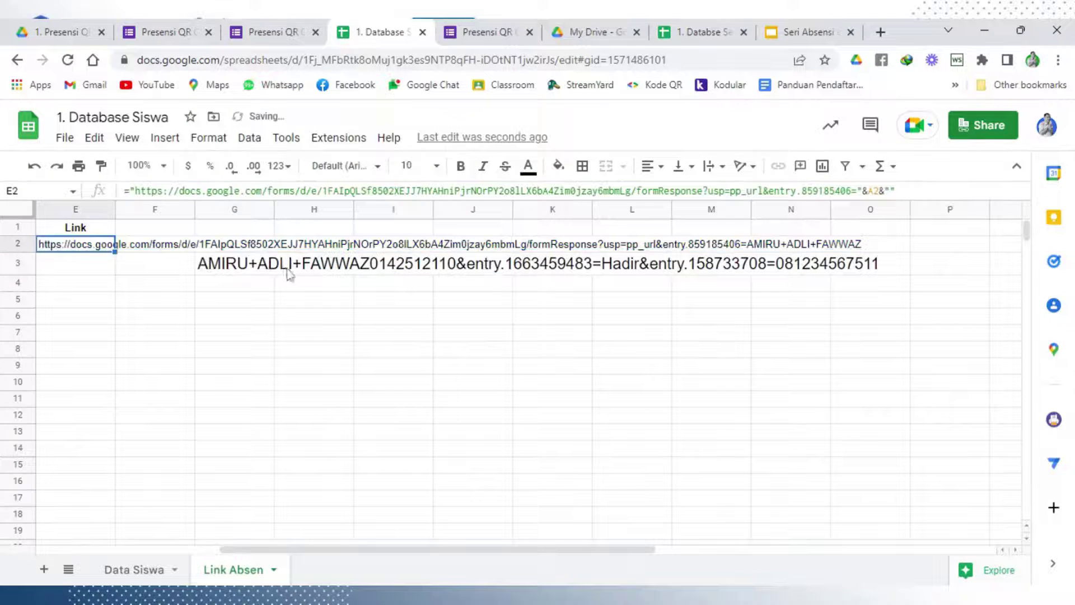
{"action": "double_click", "coordinate": [84, 247]}
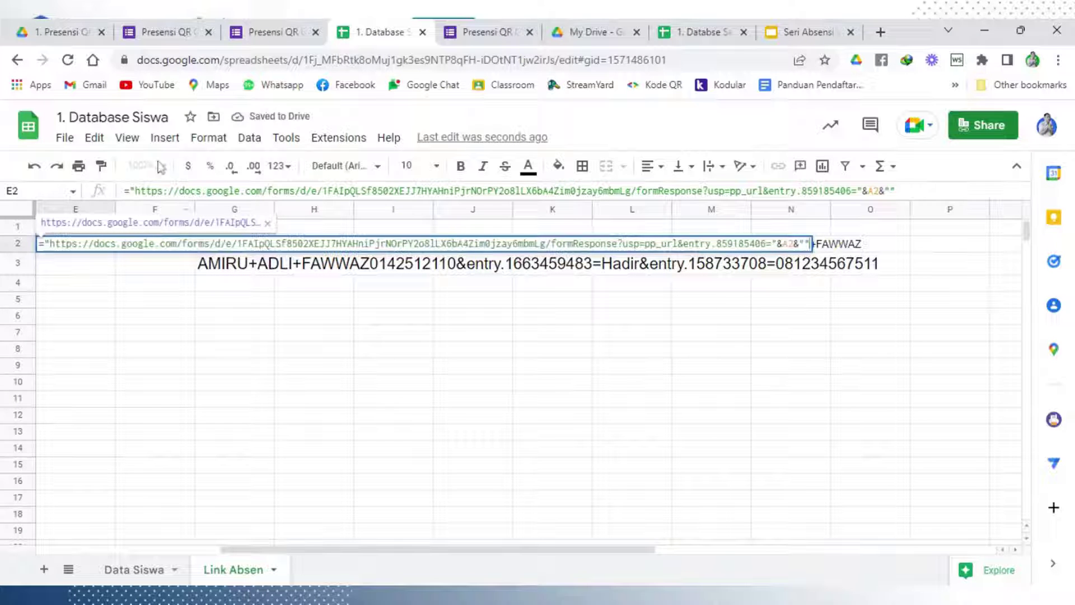
{"action": "left_click", "coordinate": [167, 337]}
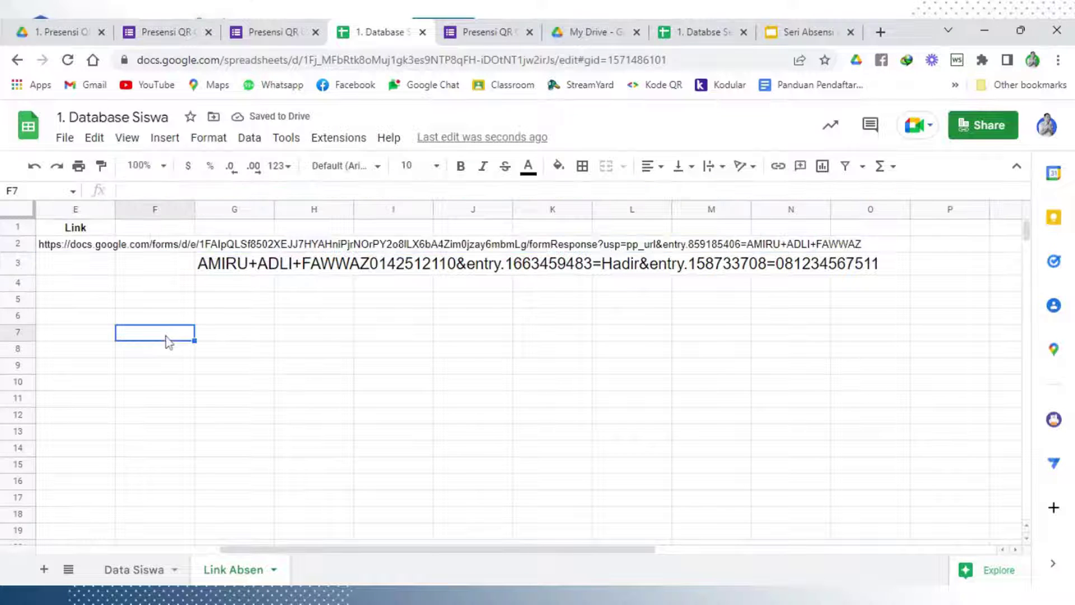
Zoom the sheet view to 150%
{"action": "left_click", "coordinate": [163, 166]}
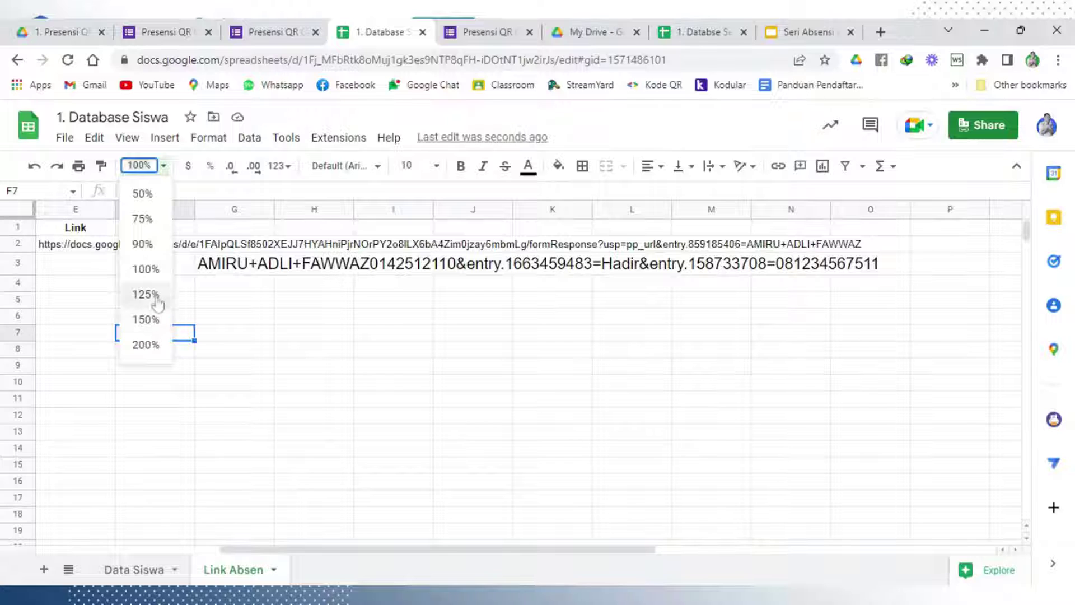
{"action": "left_click", "coordinate": [145, 295]}
{"action": "left_click", "coordinate": [163, 166]}
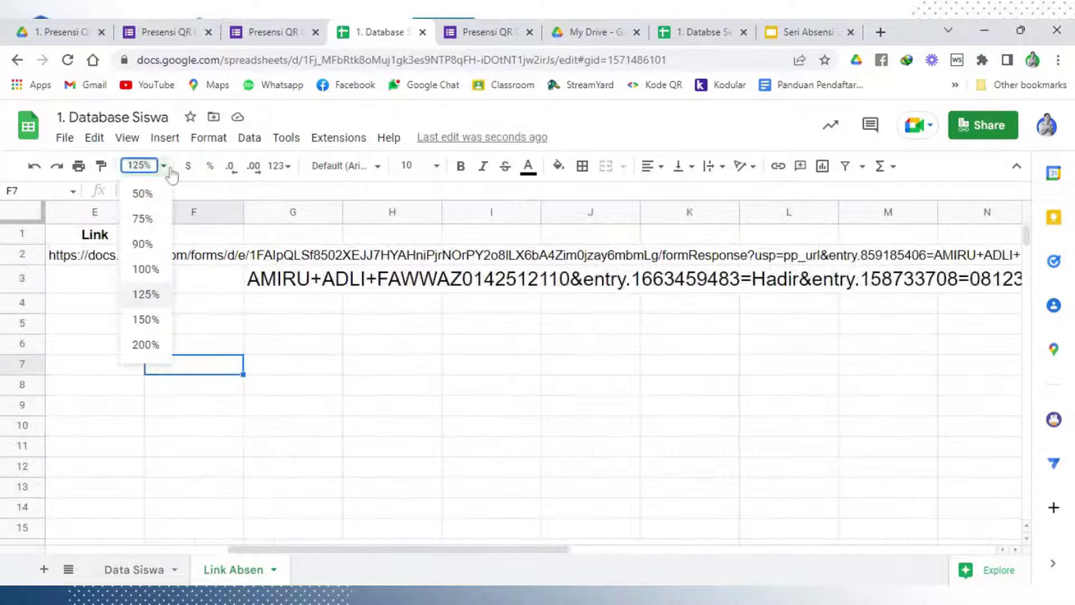
{"action": "left_click", "coordinate": [146, 320]}
{"action": "left_click", "coordinate": [315, 323]}
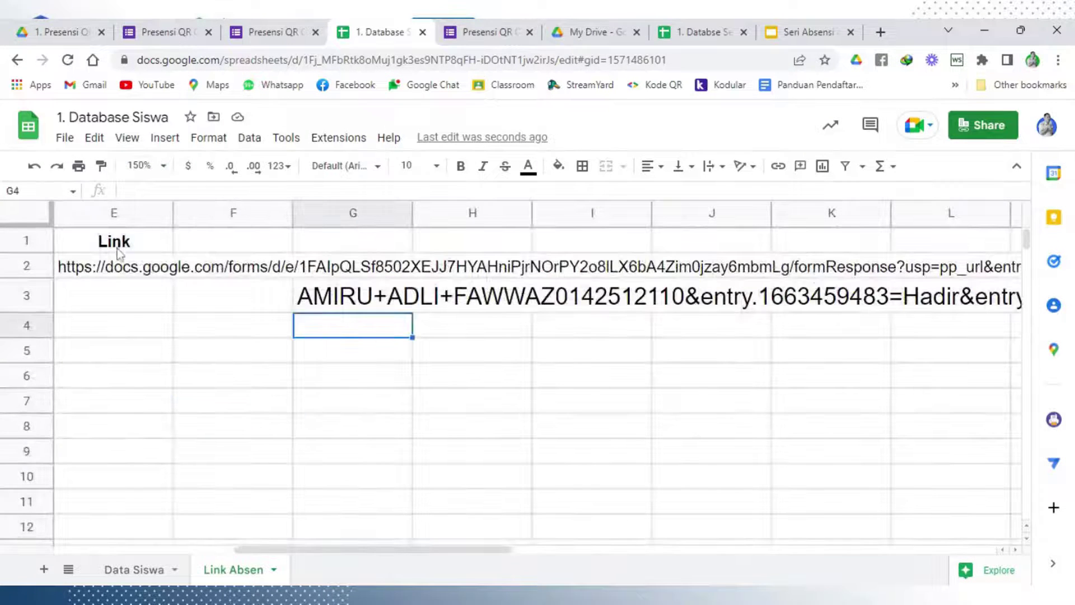
Widen column E and set its text wrapping to Wrap
{"action": "left_click_drag", "start_coordinate": [173, 213], "coordinate": [656, 218]}
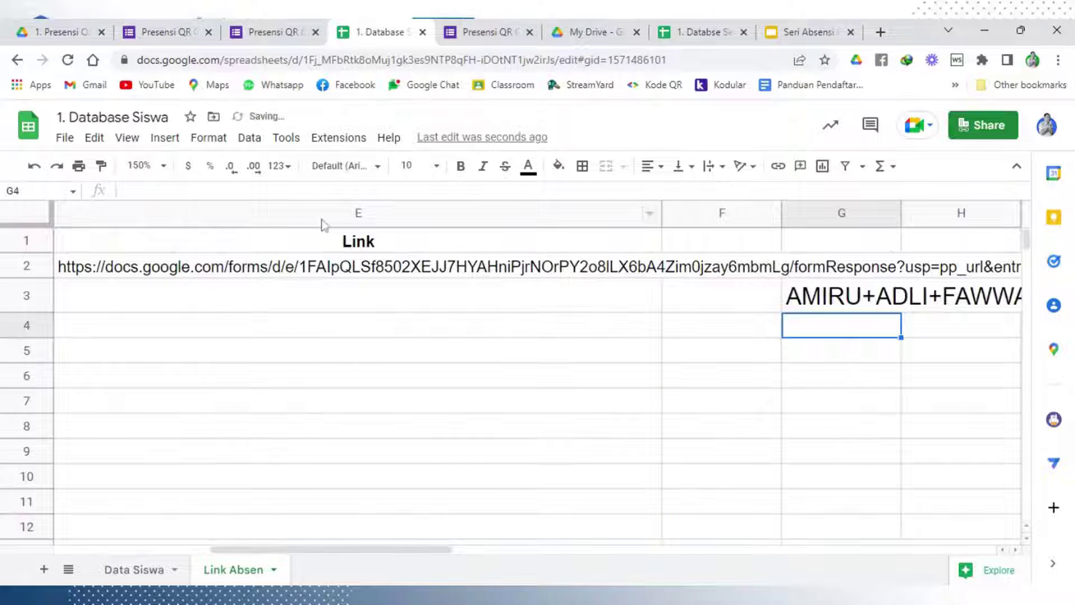
{"action": "left_click", "coordinate": [286, 216]}
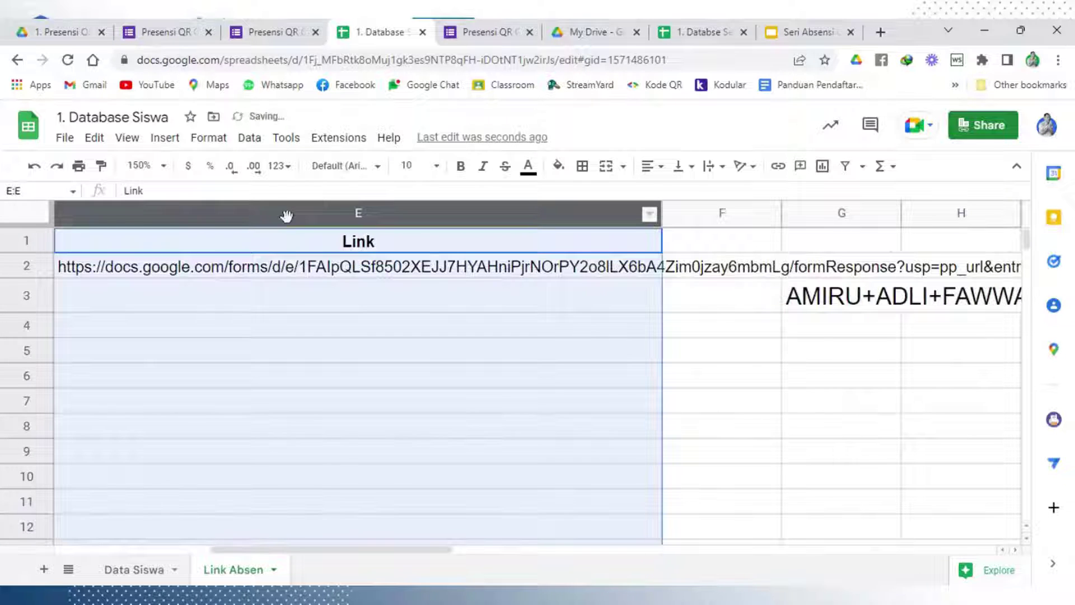
{"action": "left_click", "coordinate": [713, 166]}
{"action": "left_click", "coordinate": [730, 192]}
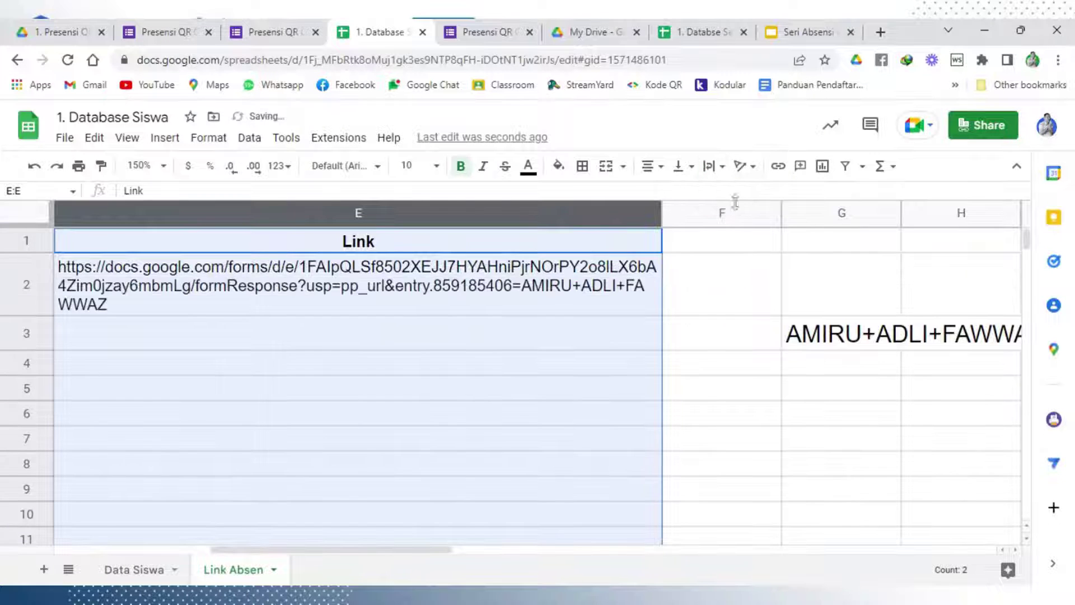
{"action": "left_click", "coordinate": [524, 396]}
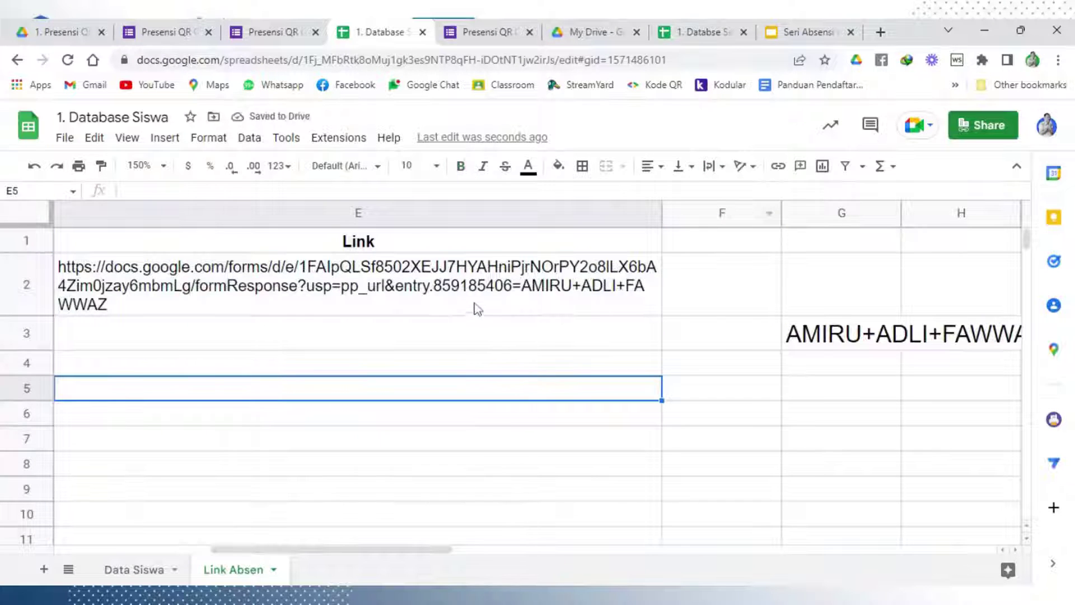
{"action": "double_click", "coordinate": [475, 309]}
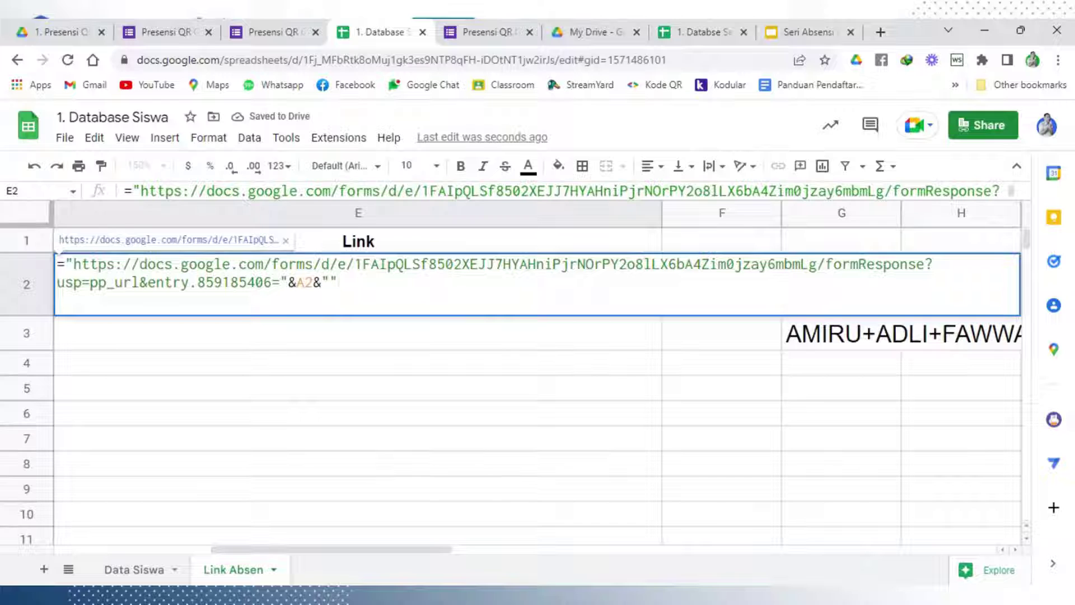
Append the pasted NISN entry parameter and &B2 to E2's link formula
{"action": "type", "text": "&entry.989320704="}
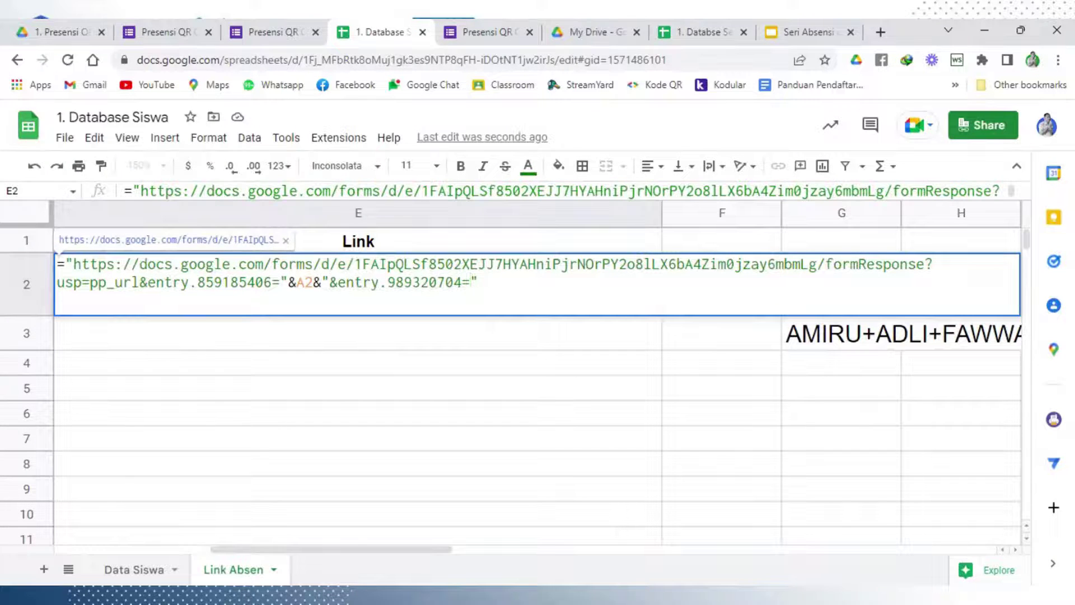
{"action": "key", "text": "shift+End"}
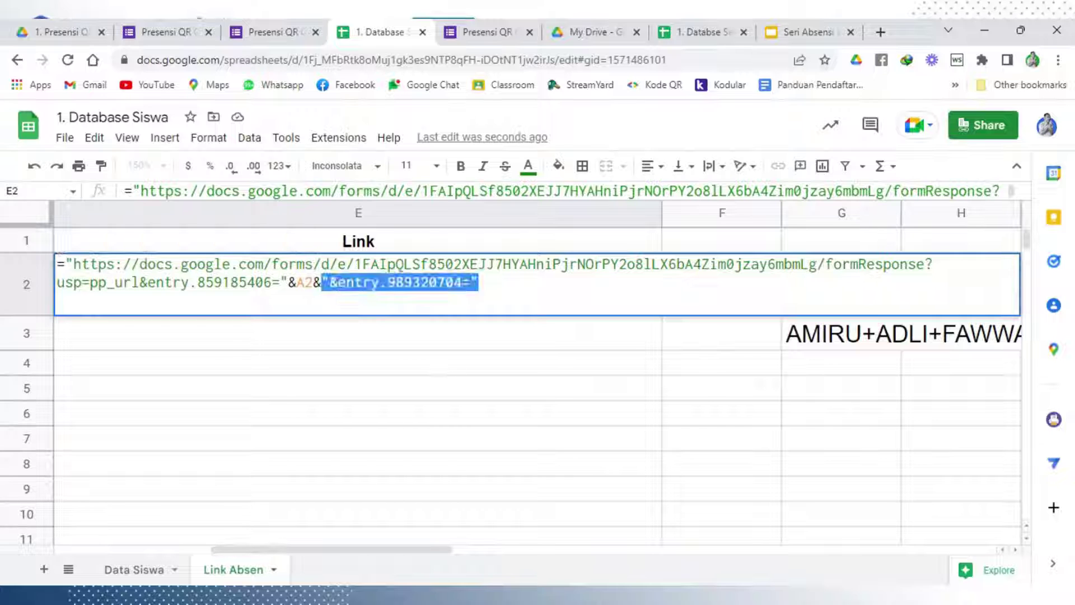
{"action": "key", "text": "Left"}
{"action": "key", "text": "shift+Right"}
{"action": "key", "text": "shift+Right"}
{"action": "key", "text": "shift+Right"}
{"action": "key", "text": "shift+Right"}
{"action": "key", "text": "shift+Right"}
{"action": "key", "text": "shift+Right"}
{"action": "key", "text": "shift+Right"}
{"action": "key", "text": "shift+Right"}
{"action": "key", "text": "shift+Right"}
{"action": "key", "text": "shift+Right"}
{"action": "key", "text": "shift+Right"}
{"action": "key", "text": "shift+Right"}
{"action": "key", "text": "shift+Right"}
{"action": "key", "text": "shift+Right"}
{"action": "key", "text": "shift+Right"}
{"action": "key", "text": "shift+Right"}
{"action": "key", "text": "shift+Right"}
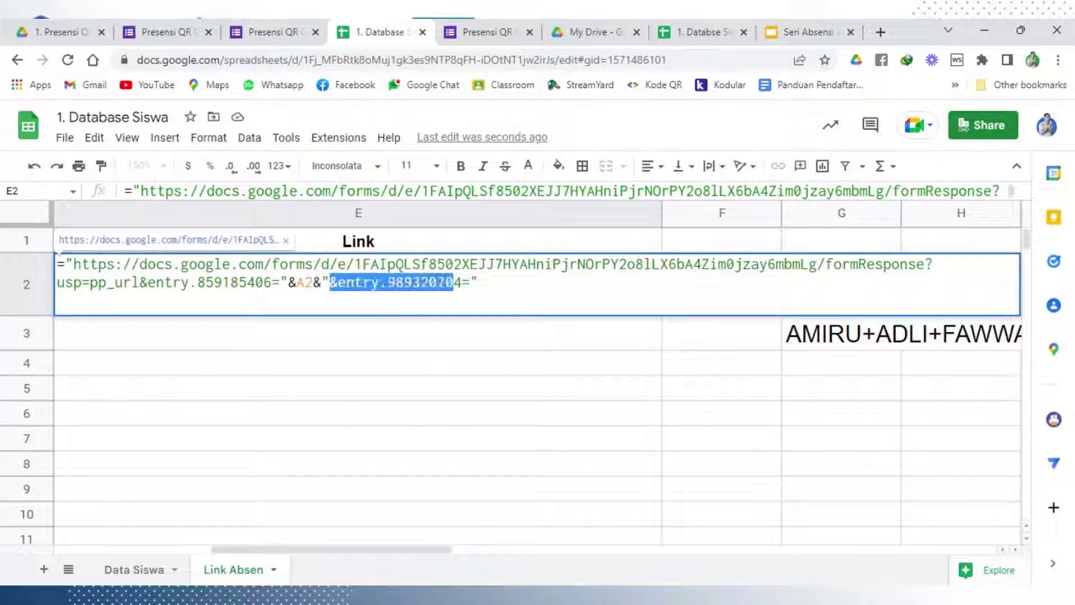
{"action": "key", "text": "End"}
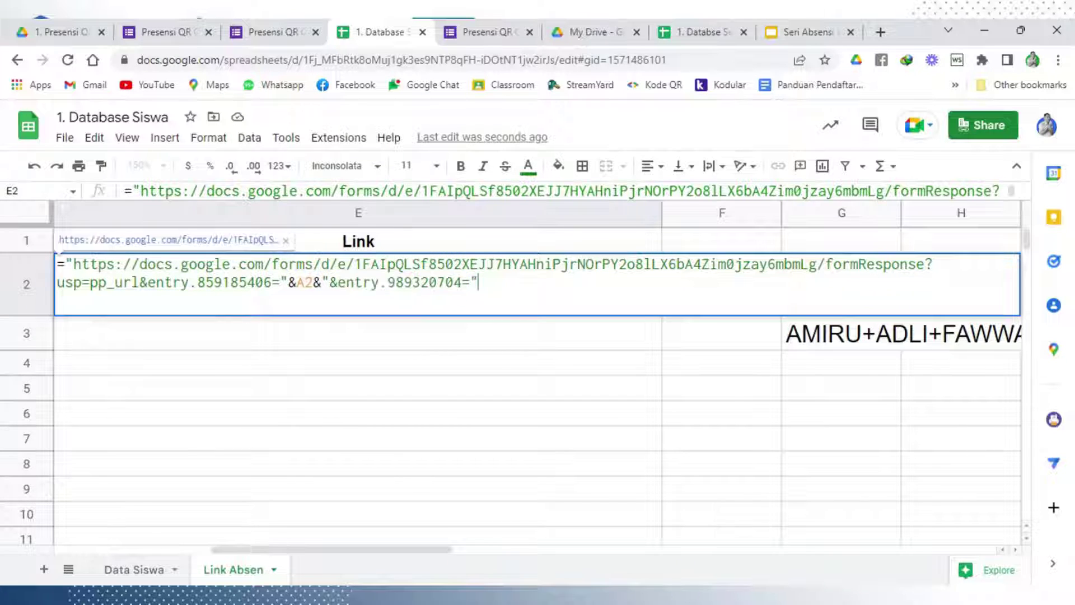
{"action": "type", "text": "&"}
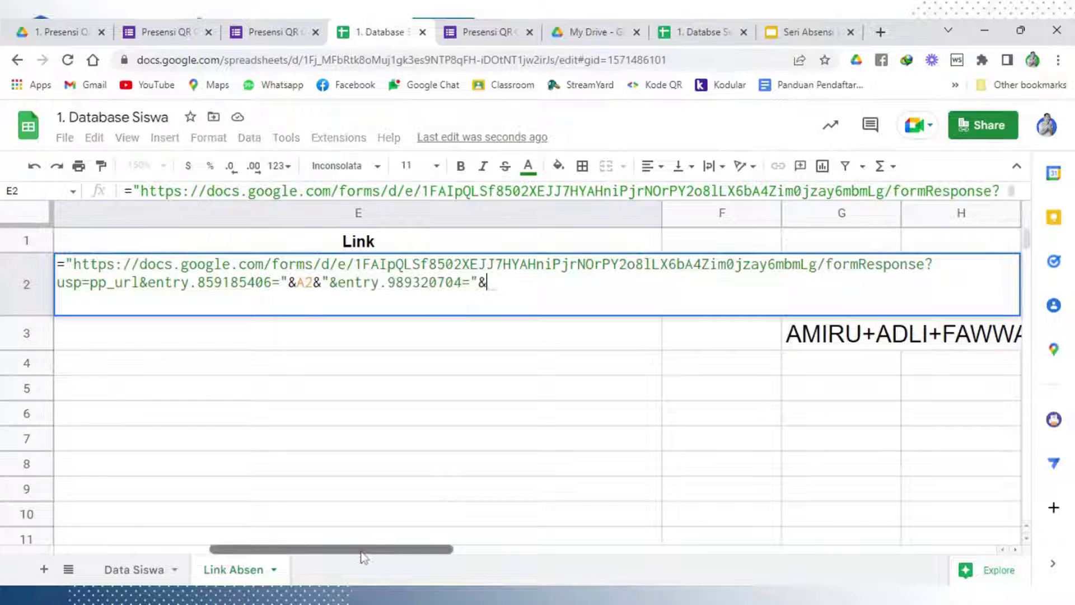
{"action": "left_click_drag", "start_coordinate": [361, 551], "coordinate": [146, 542]}
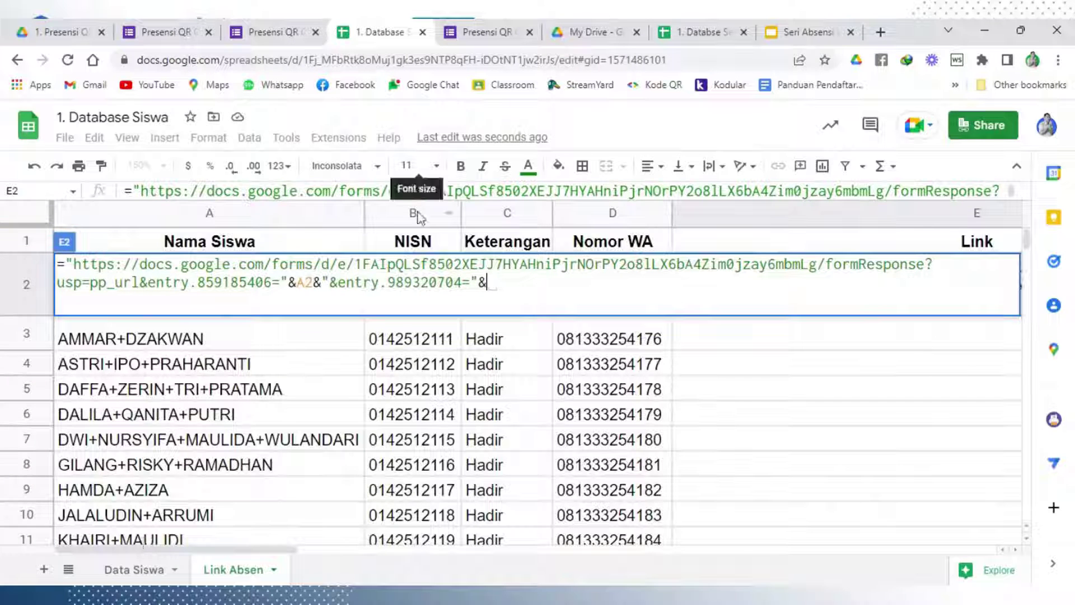
{"action": "type", "text": "B2"}
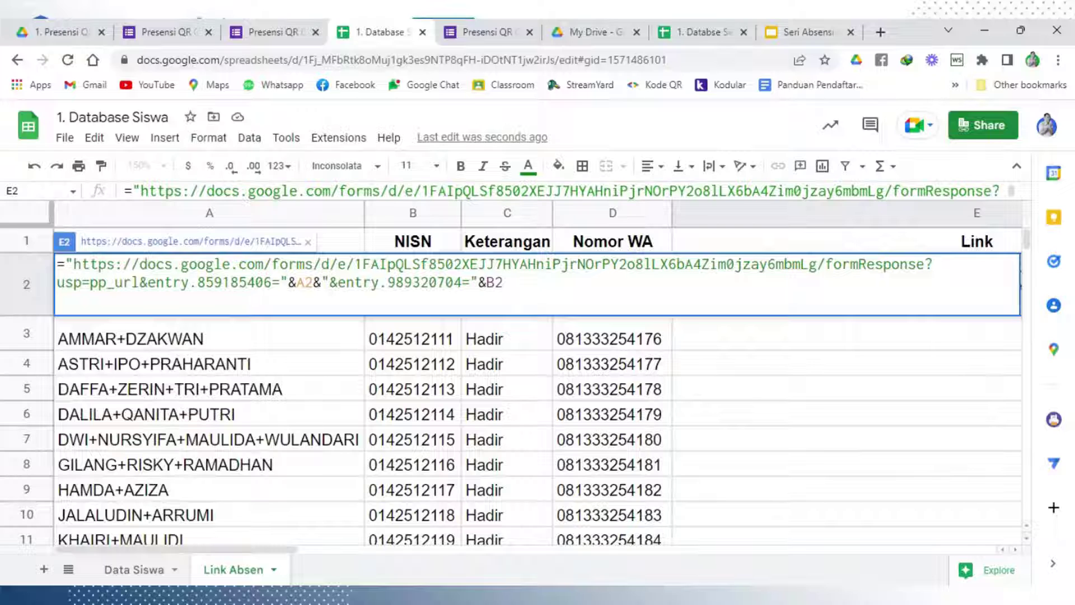
{"action": "type", "text": "&"}
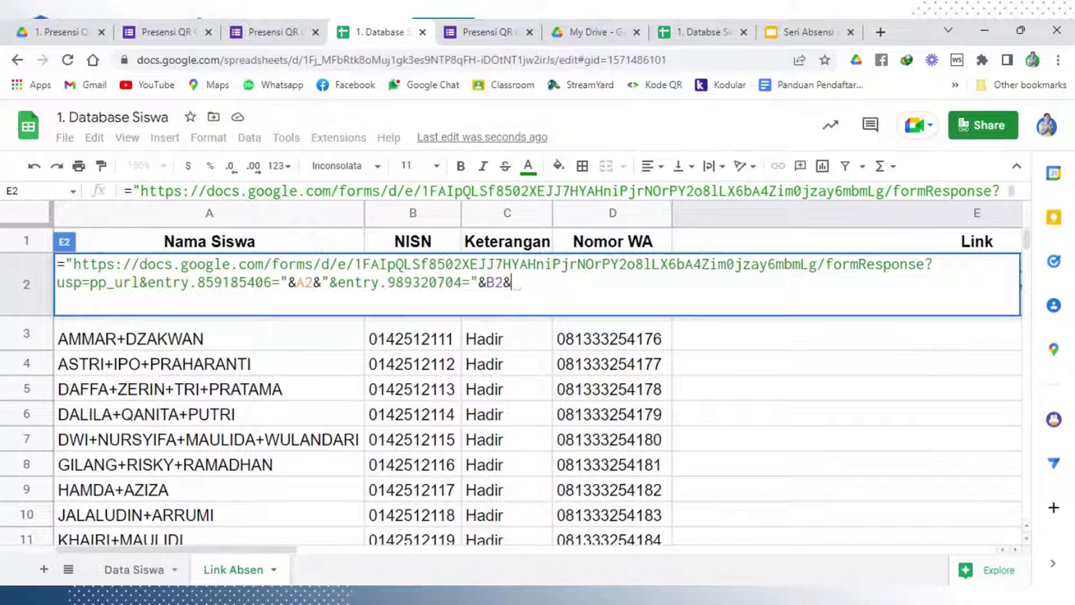
{"action": "type", "text": "\""}
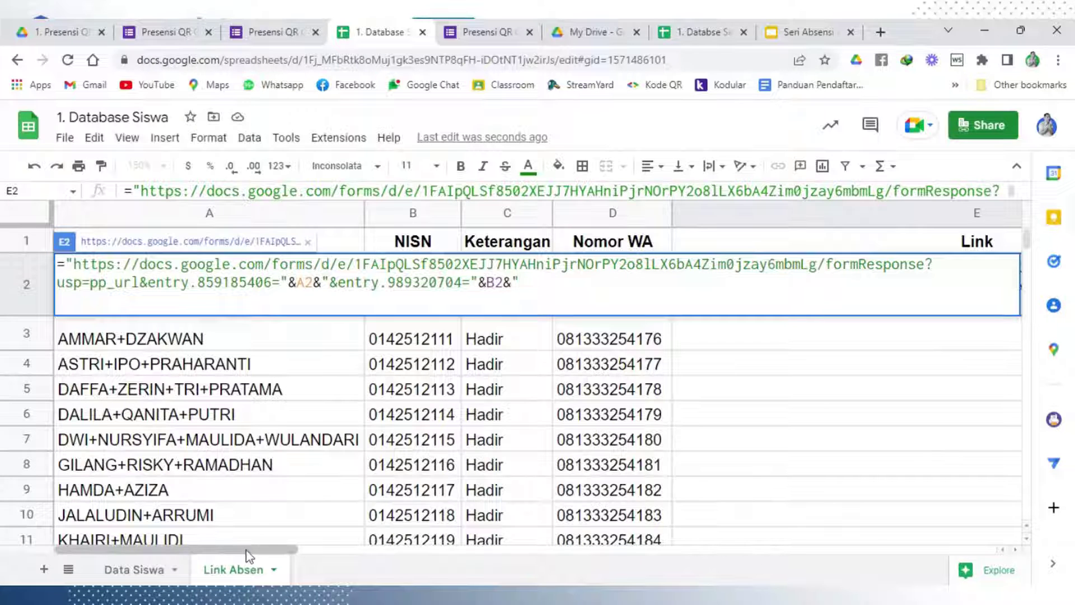
{"action": "left_click_drag", "start_coordinate": [246, 555], "coordinate": [567, 584]}
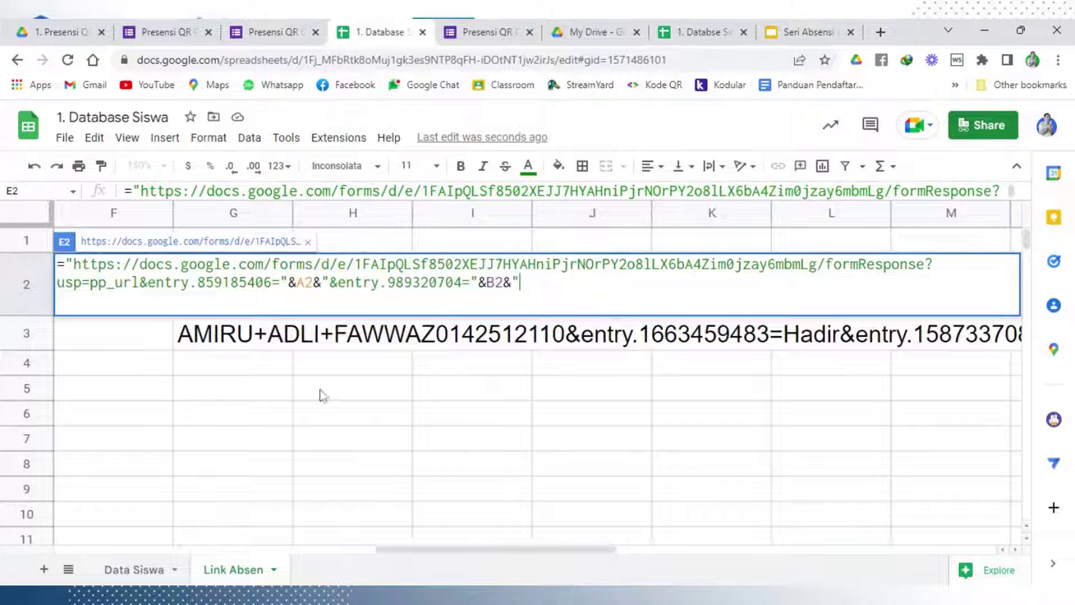
{"action": "left_click_drag", "start_coordinate": [235, 337], "coordinate": [244, 339]}
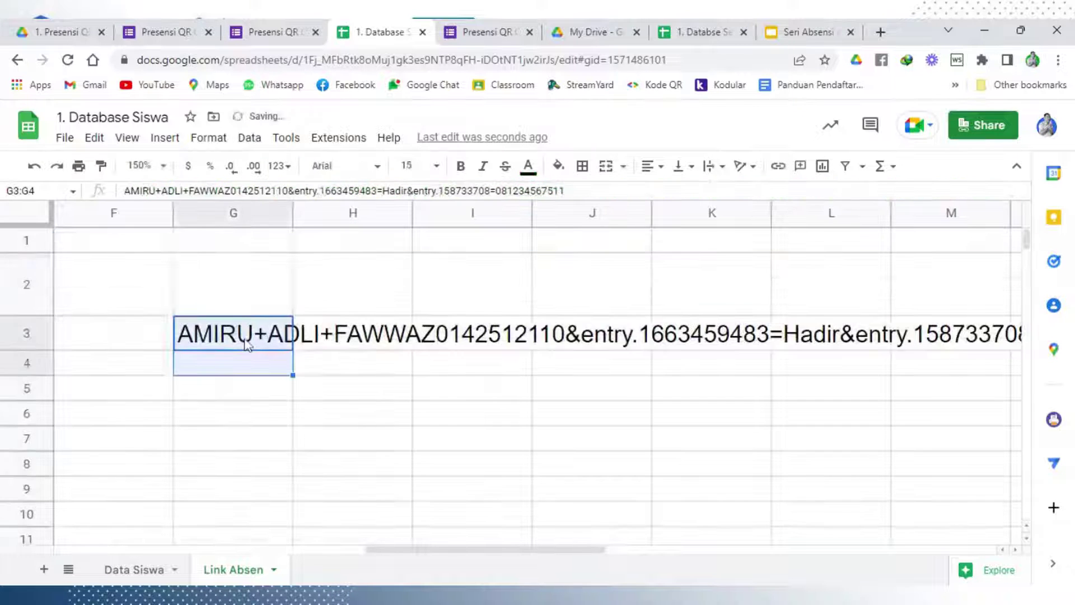
Remove the Keterangan entry key &entry.1663459483= from G3's sample text
{"action": "double_click", "coordinate": [266, 337]}
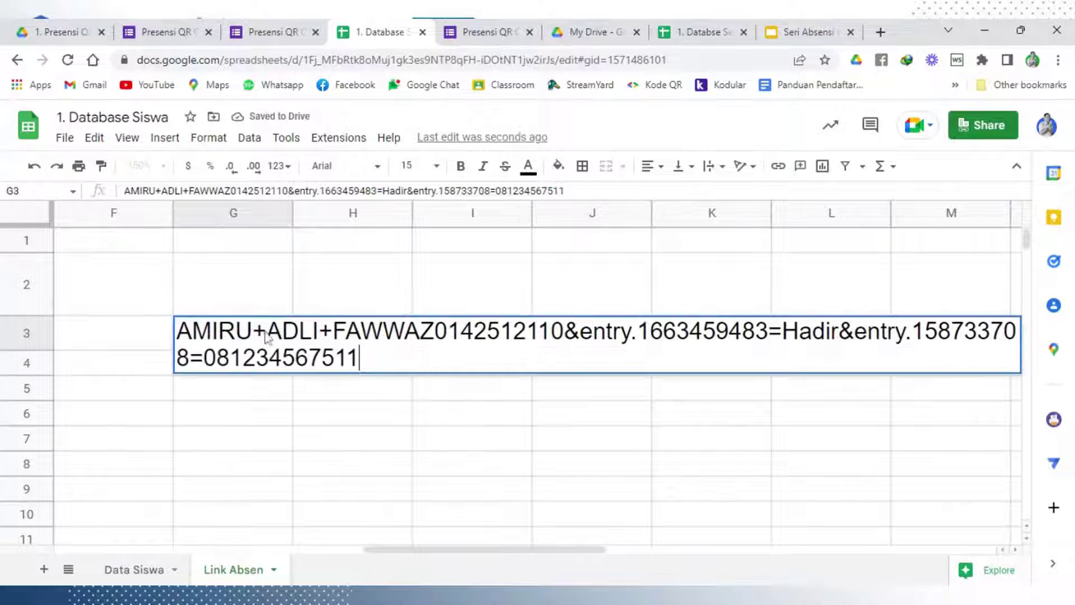
{"action": "key", "text": "shift+Right"}
{"action": "key", "text": "shift+Right"}
{"action": "key", "text": "shift+Right"}
{"action": "key", "text": "shift+Right"}
{"action": "key", "text": "shift+Right"}
{"action": "key", "text": "shift+Right"}
{"action": "key", "text": "shift+Right"}
{"action": "key", "text": "shift+Right"}
{"action": "key", "text": "shift+Right"}
{"action": "key", "text": "shift+Right"}
{"action": "key", "text": "shift+Right"}
{"action": "key", "text": "shift+Right"}
{"action": "key", "text": "shift+Right"}
{"action": "key", "text": "shift+Right"}
{"action": "key", "text": "shift+Right"}
{"action": "key", "text": "shift+Right"}
{"action": "key", "text": "shift+Right"}
{"action": "key", "text": "shift+Right"}
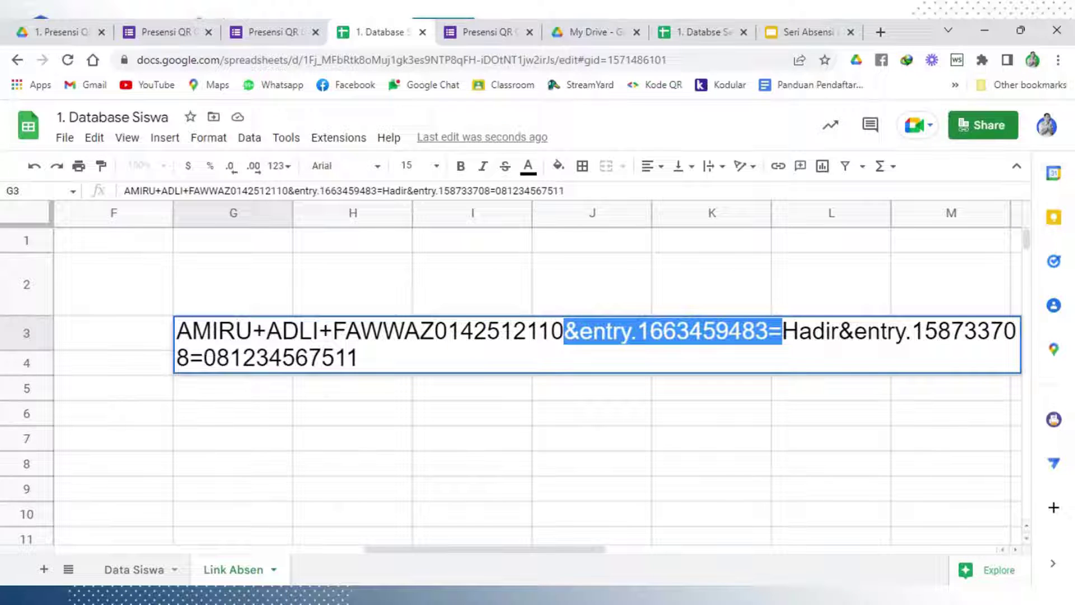
{"action": "key", "text": "BackSpace"}
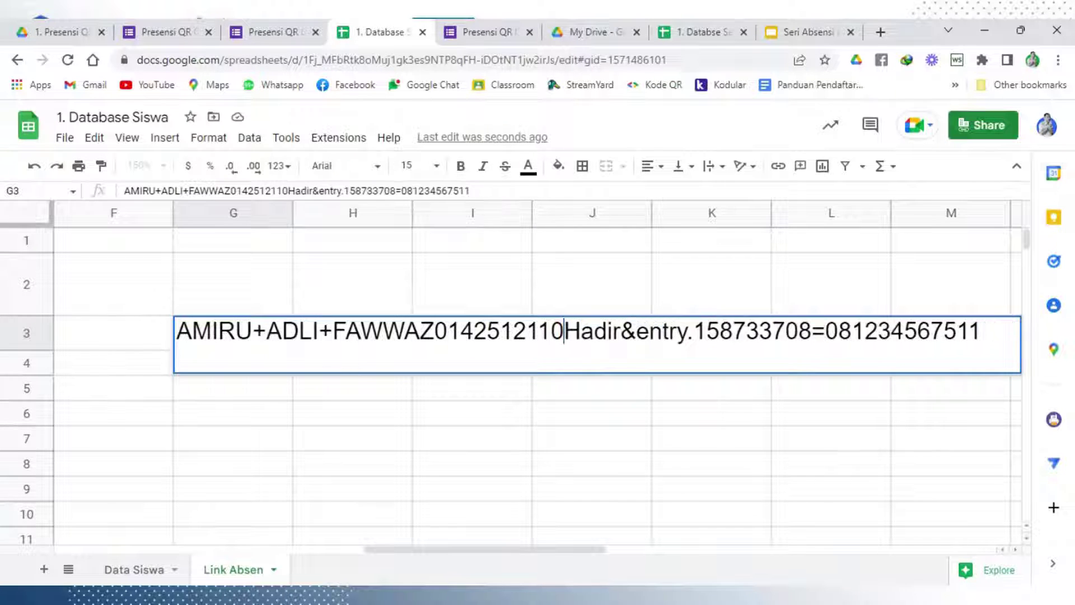
{"action": "left_click_drag", "start_coordinate": [451, 549], "coordinate": [265, 532]}
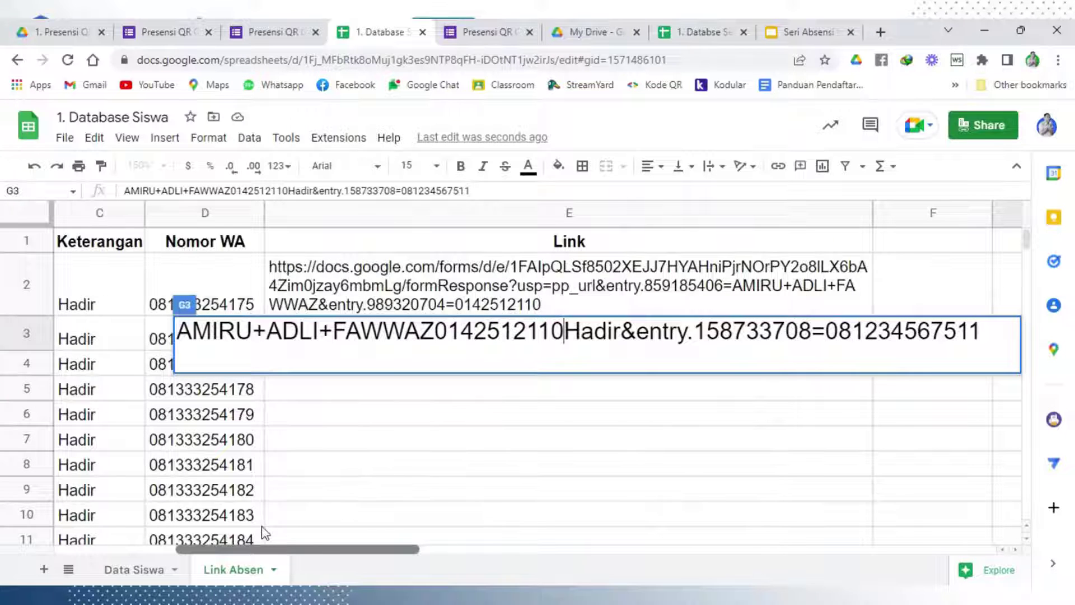
Append the Keterangan entry key joined with &C2& to E2's Link formula
{"action": "left_click", "coordinate": [462, 306]}
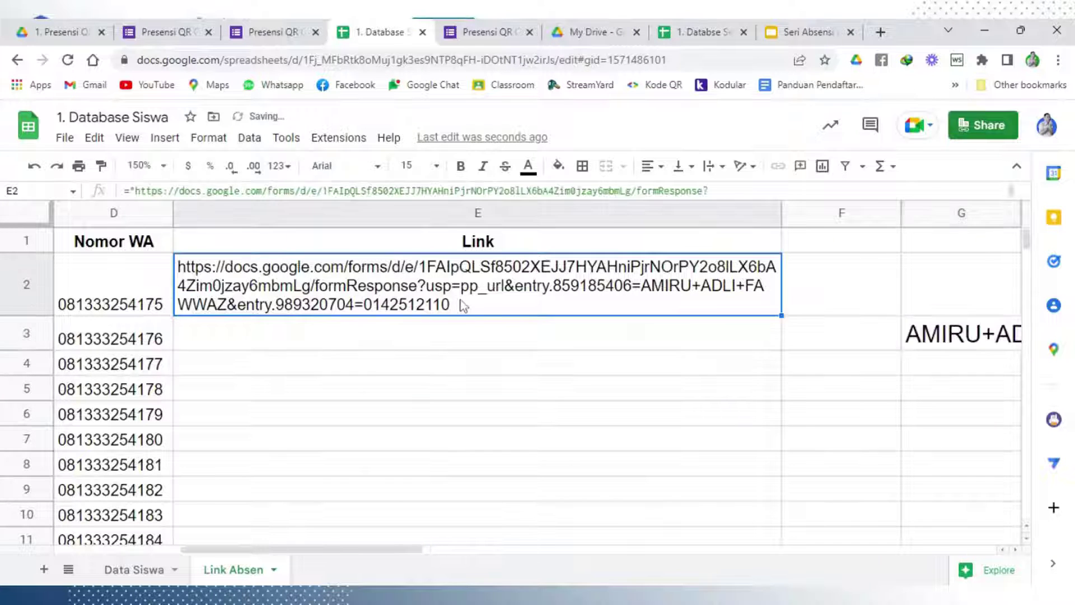
{"action": "double_click", "coordinate": [463, 307]}
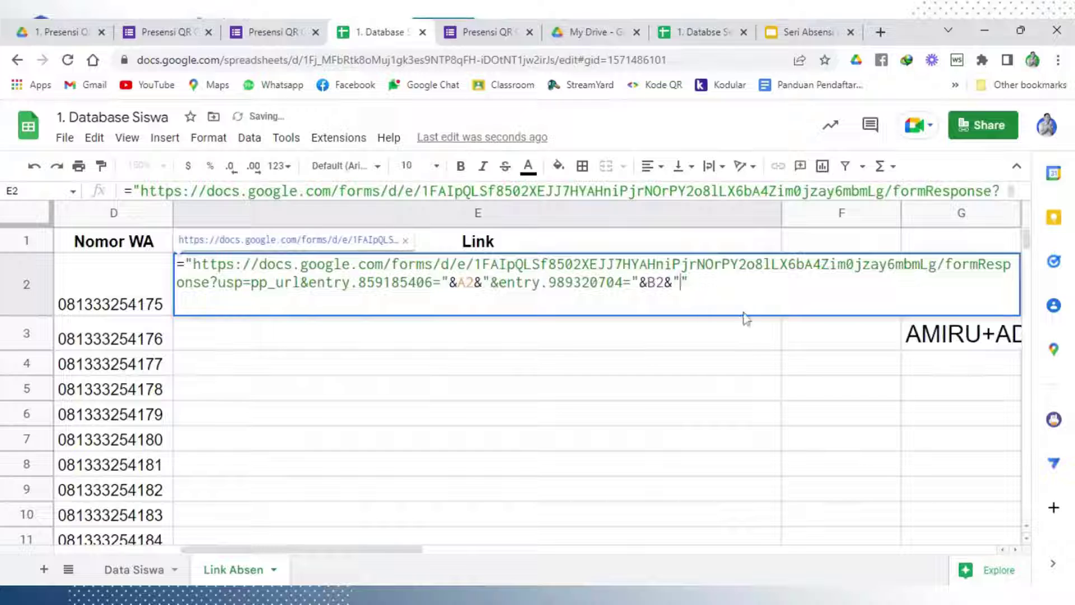
{"action": "type", "text": "&entry.1663459483="}
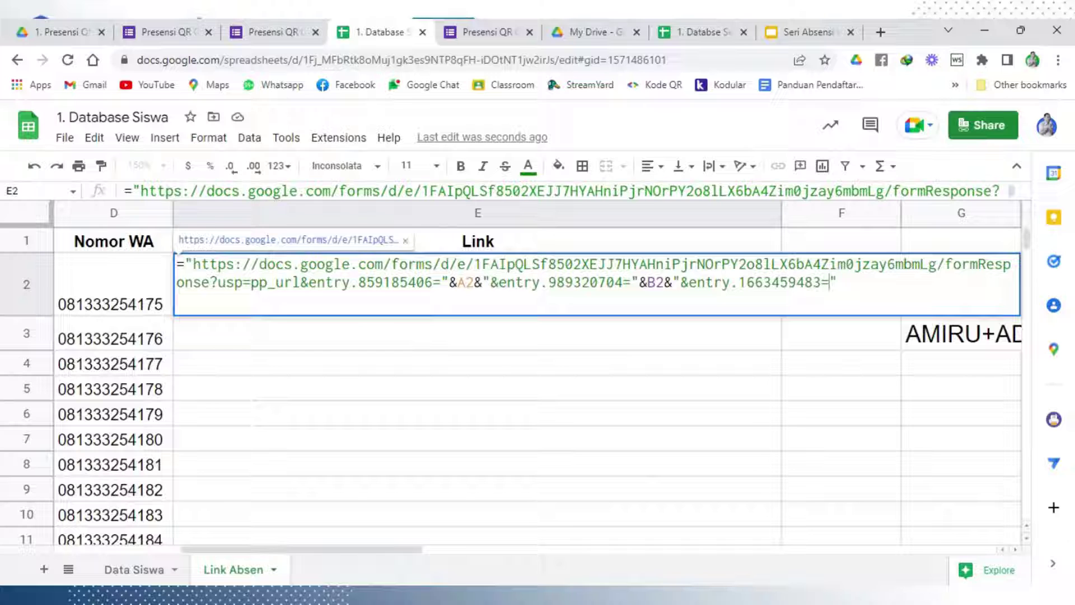
{"action": "type", "text": "Hadir"}
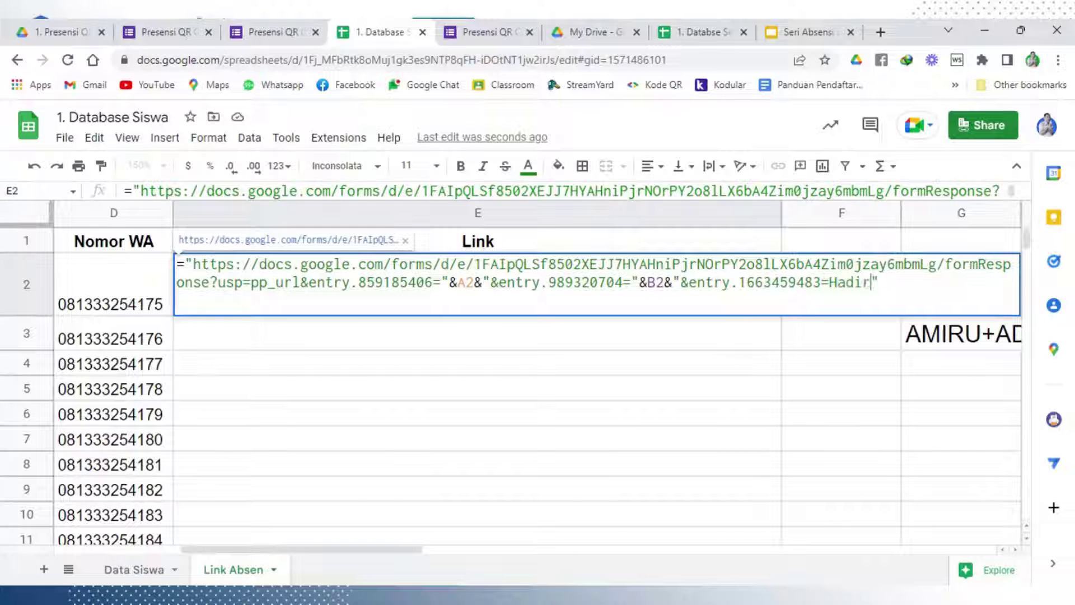
{"action": "key", "text": "End"}
{"action": "key", "text": "BackSpace"}
{"action": "key", "text": "BackSpace"}
{"action": "key", "text": "BackSpace"}
{"action": "key", "text": "BackSpace"}
{"action": "key", "text": "BackSpace"}
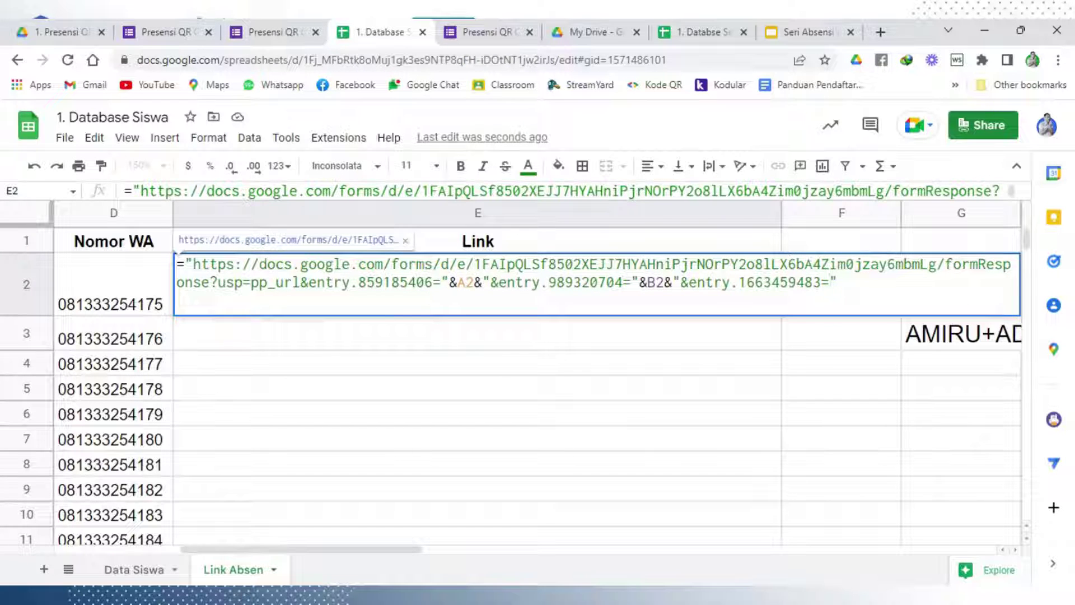
{"action": "type", "text": "&"}
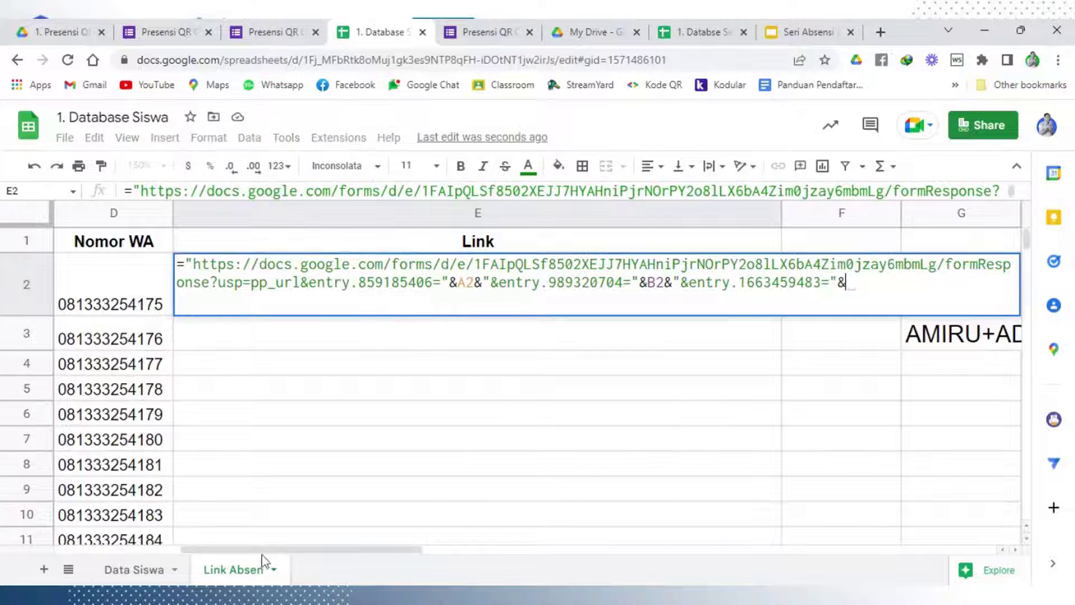
{"action": "left_click_drag", "start_coordinate": [259, 555], "coordinate": [201, 560]}
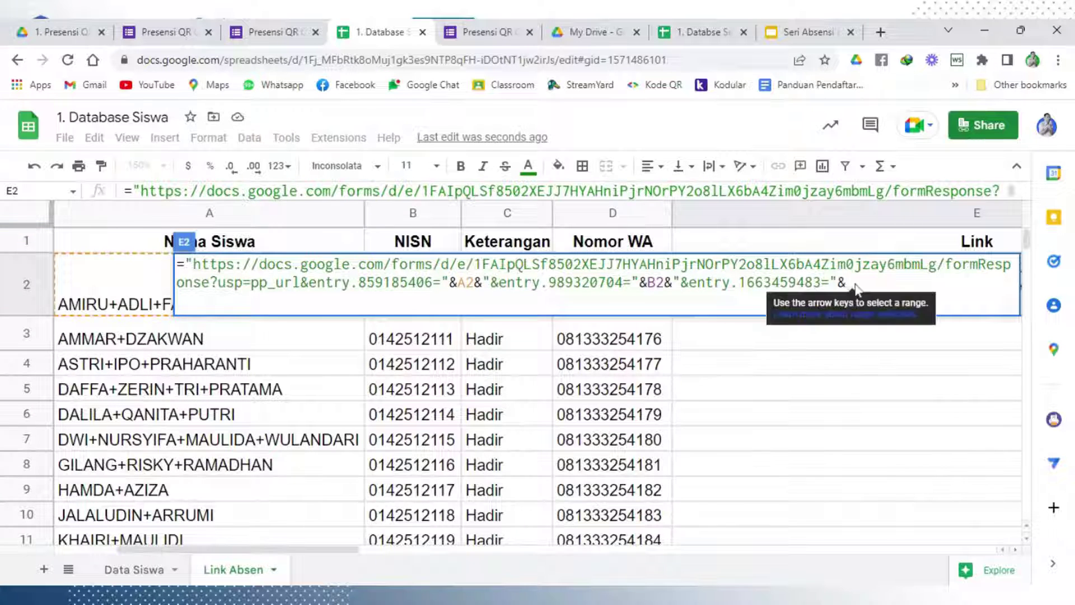
{"action": "type", "text": "C2"}
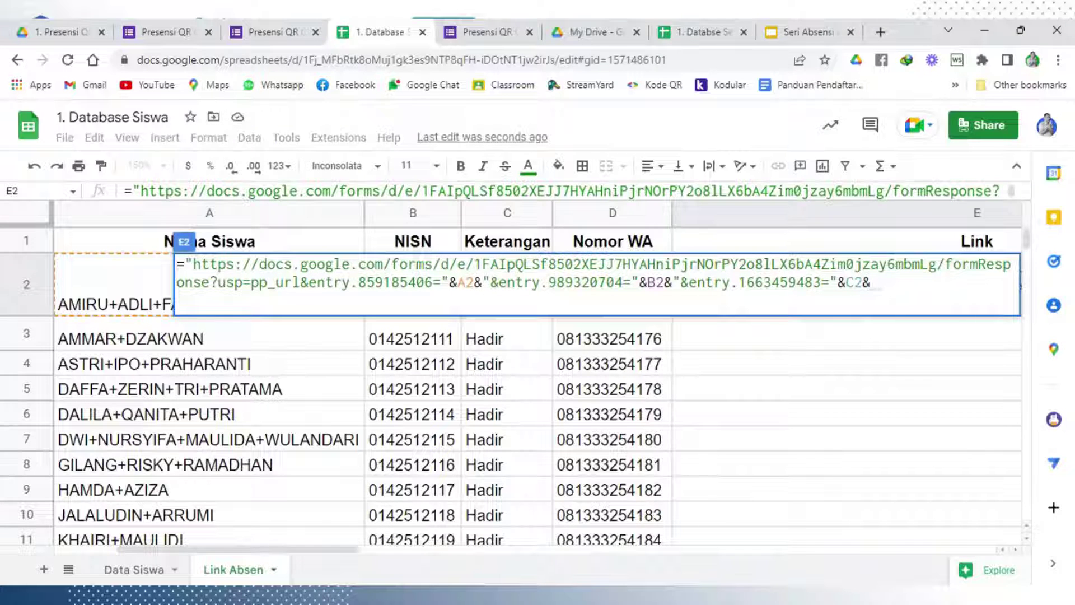
{"action": "type", "text": "&&\""}
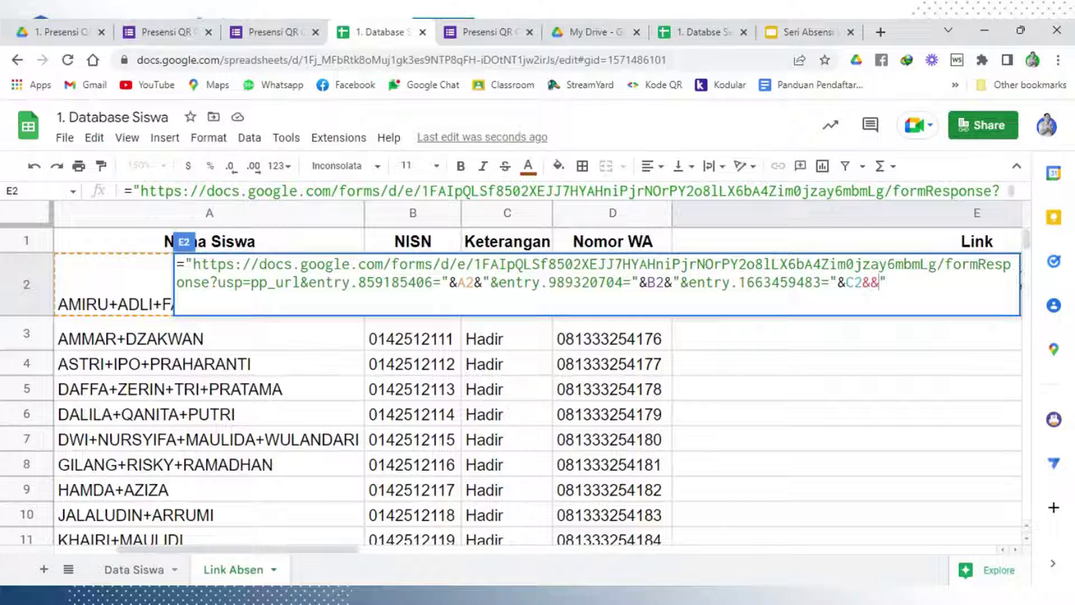
{"action": "key", "text": "BackSpace"}
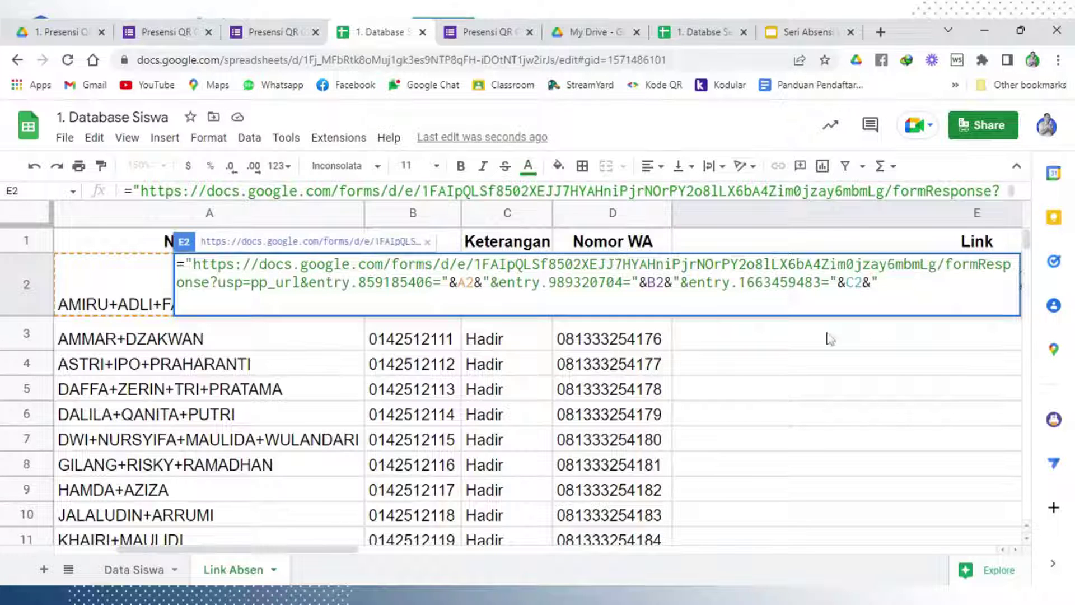
{"action": "left_click_drag", "start_coordinate": [348, 555], "coordinate": [588, 550]}
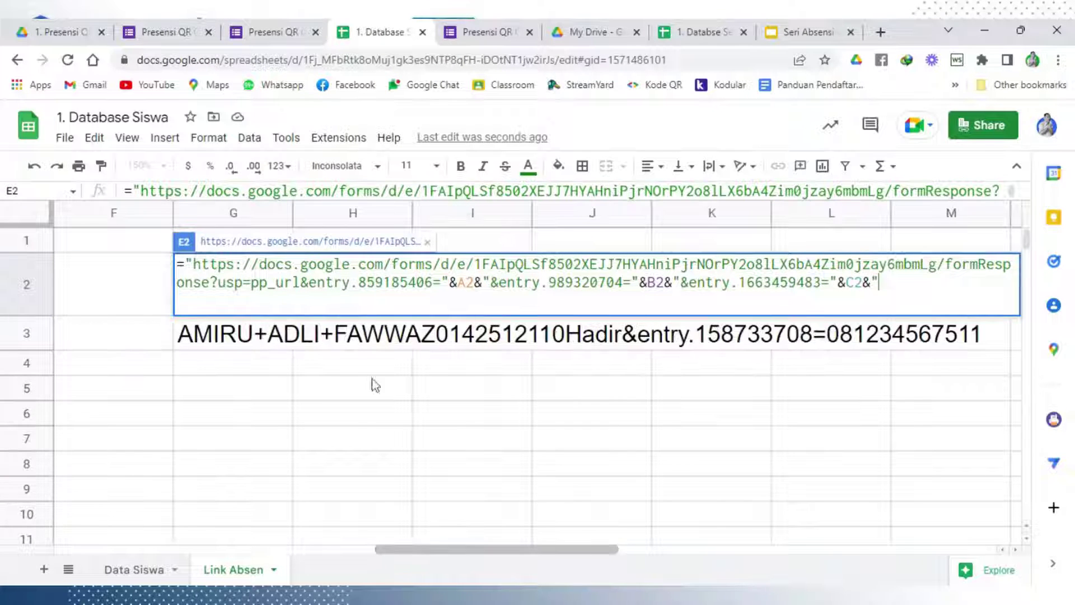
Copy the Nomor WA key &entry.158733708= from G3 and append it with &D2 to E2's formula
{"action": "left_click", "coordinate": [244, 343]}
{"action": "double_click", "coordinate": [244, 343]}
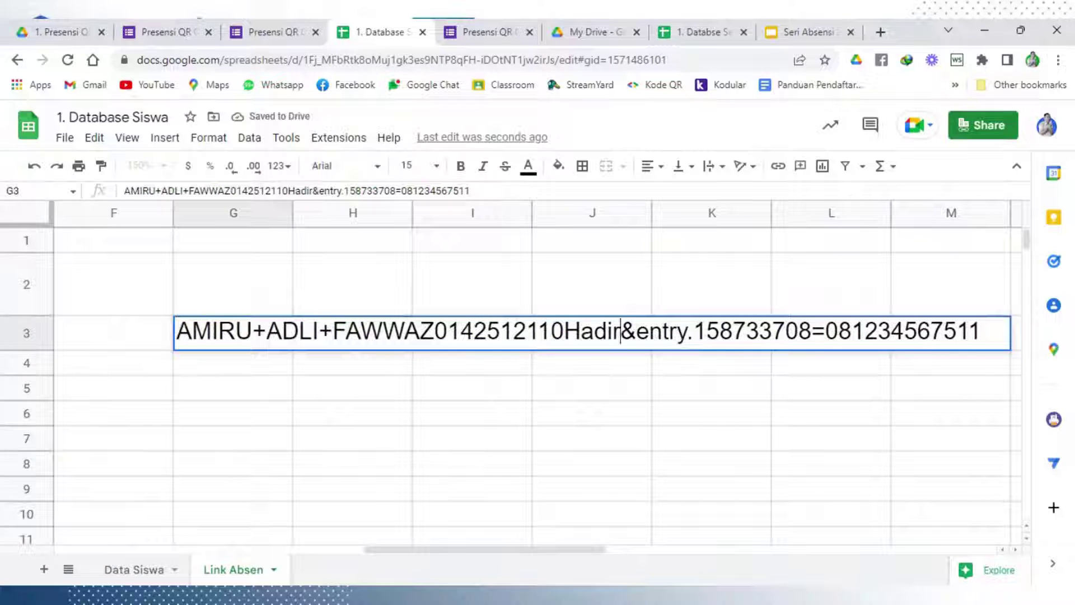
{"action": "left_click_drag", "start_coordinate": [620, 332], "coordinate": [825, 331]}
{"action": "key", "text": "ctrl+c"}
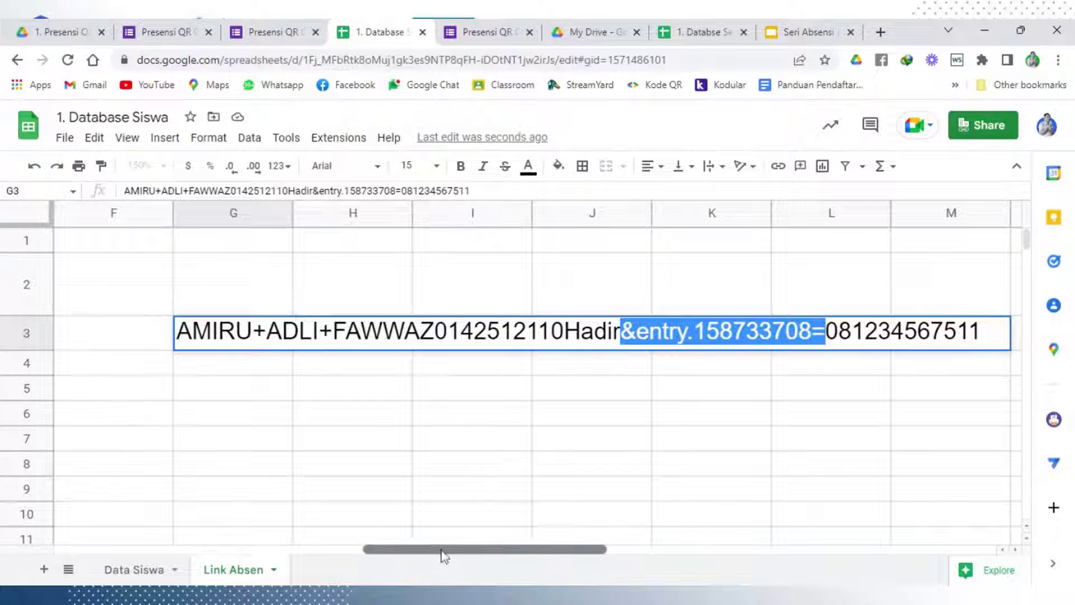
{"action": "left_click_drag", "start_coordinate": [442, 552], "coordinate": [376, 552]}
{"action": "left_click", "coordinate": [542, 304]}
{"action": "double_click", "coordinate": [542, 304]}
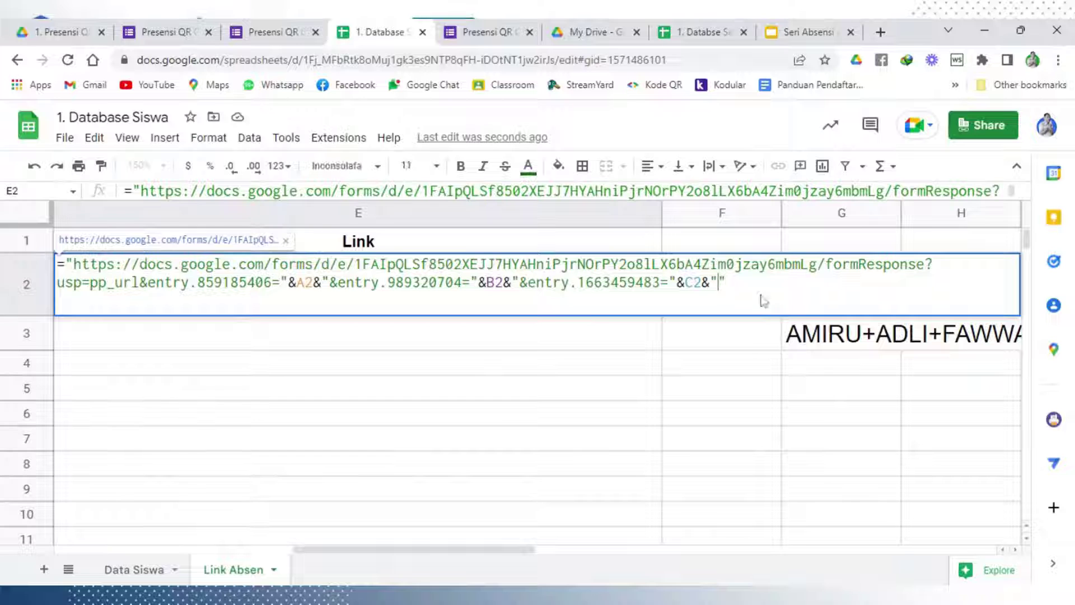
{"action": "key", "text": "ctrl+v"}
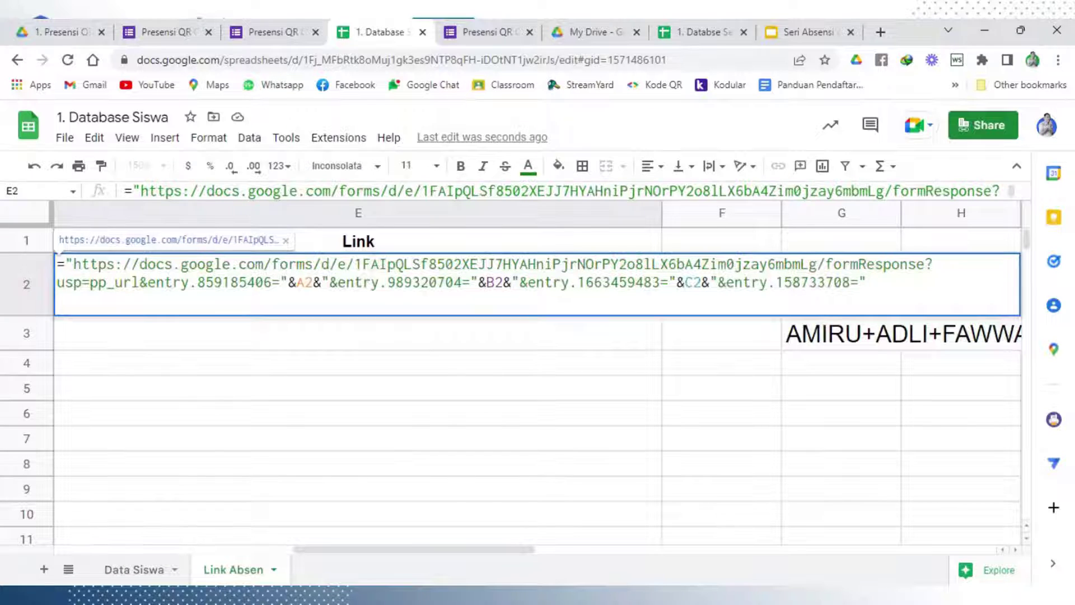
{"action": "type", "text": "&"}
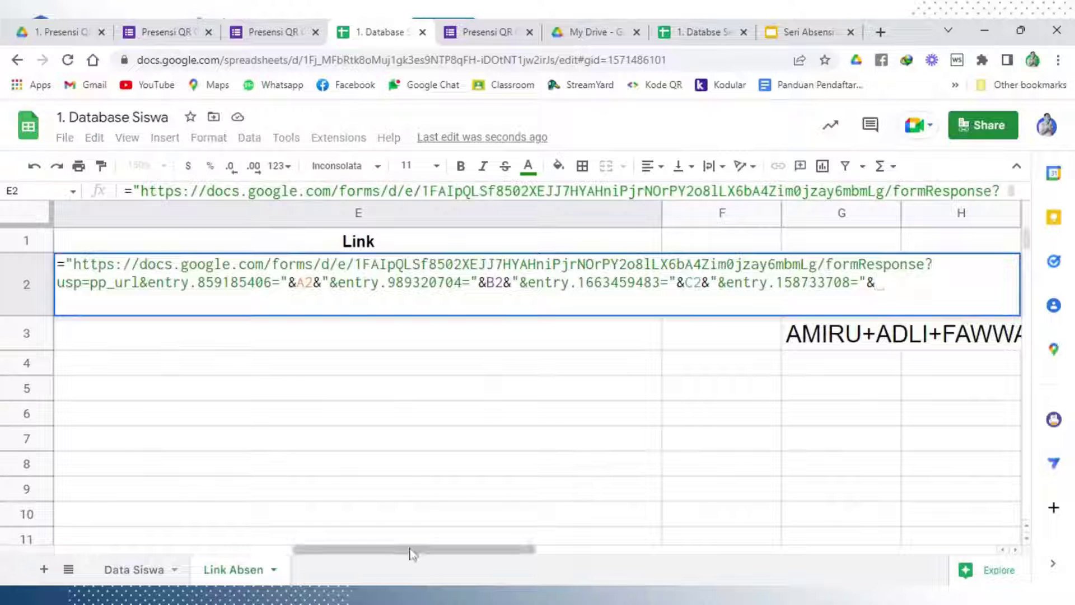
{"action": "left_click_drag", "start_coordinate": [384, 549], "coordinate": [255, 553]}
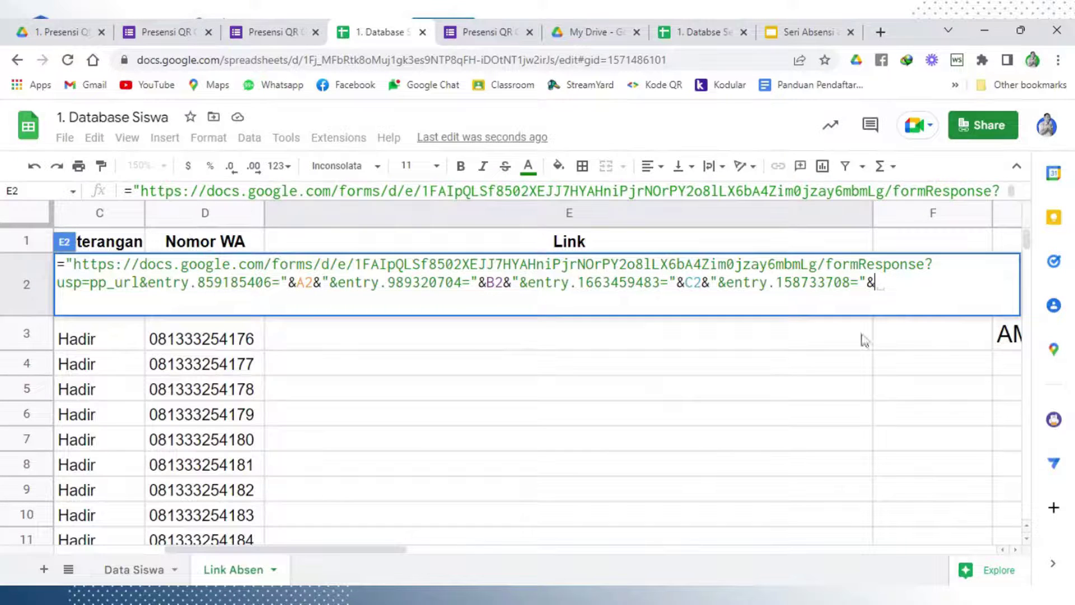
{"action": "type", "text": "D2"}
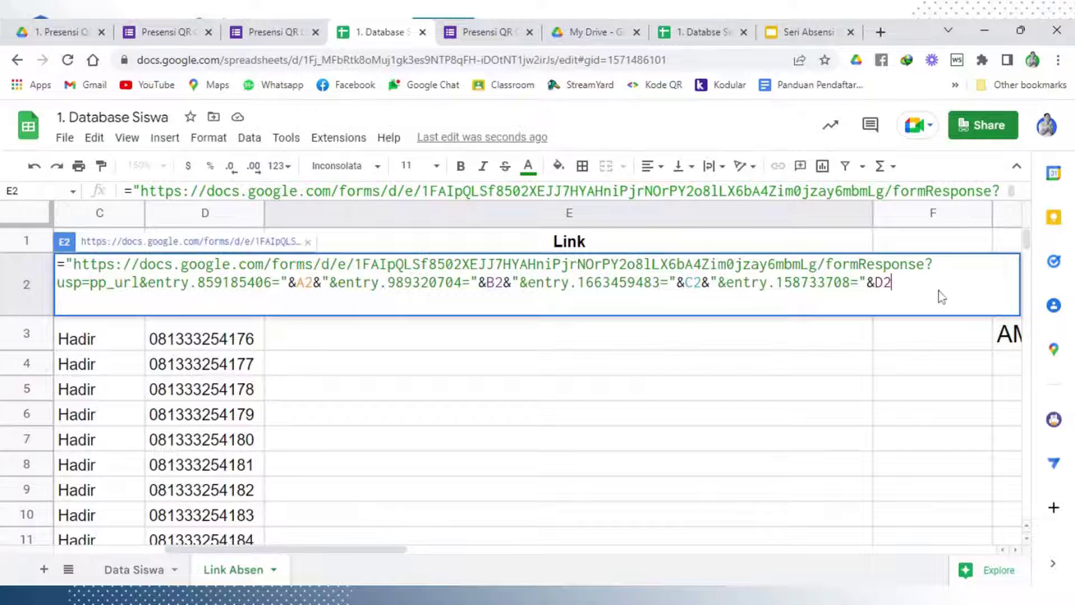
{"action": "key", "text": "Return"}
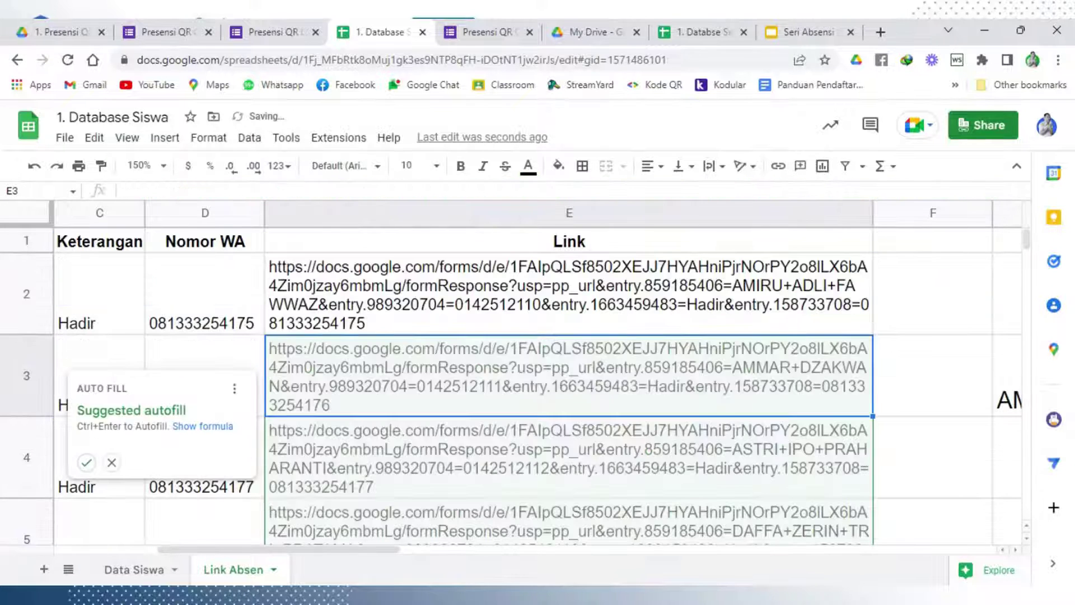
Accept filling the Link formula down column E and centre the table's text vertically
{"action": "left_click", "coordinate": [86, 462]}
{"action": "scroll", "coordinate": [469, 395], "scroll_direction": "down", "scroll_amount": 3}
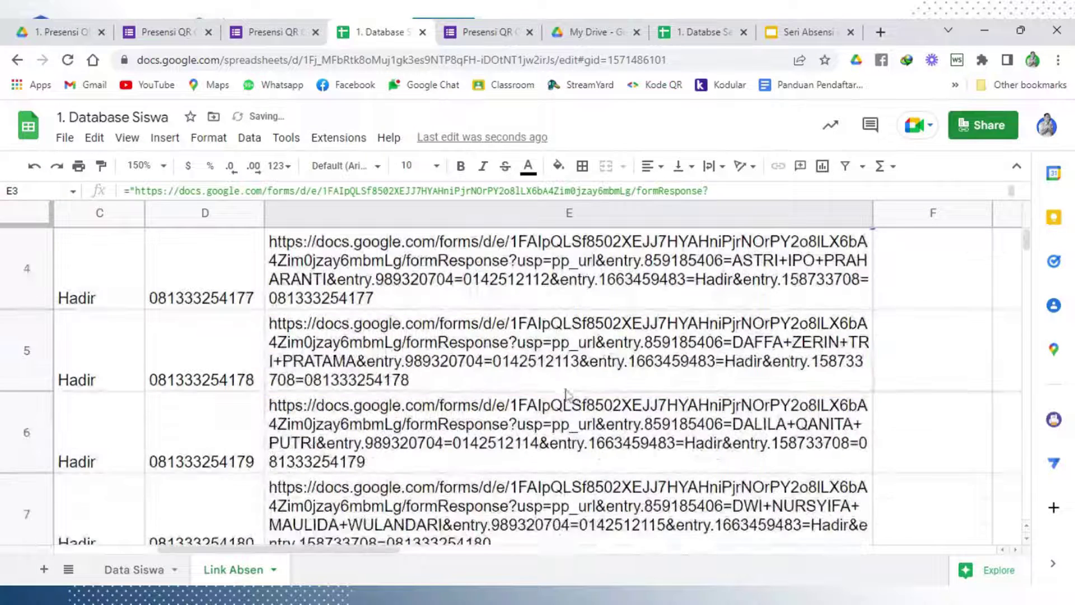
{"action": "left_click", "coordinate": [468, 390]}
{"action": "key", "text": "ctrl+a"}
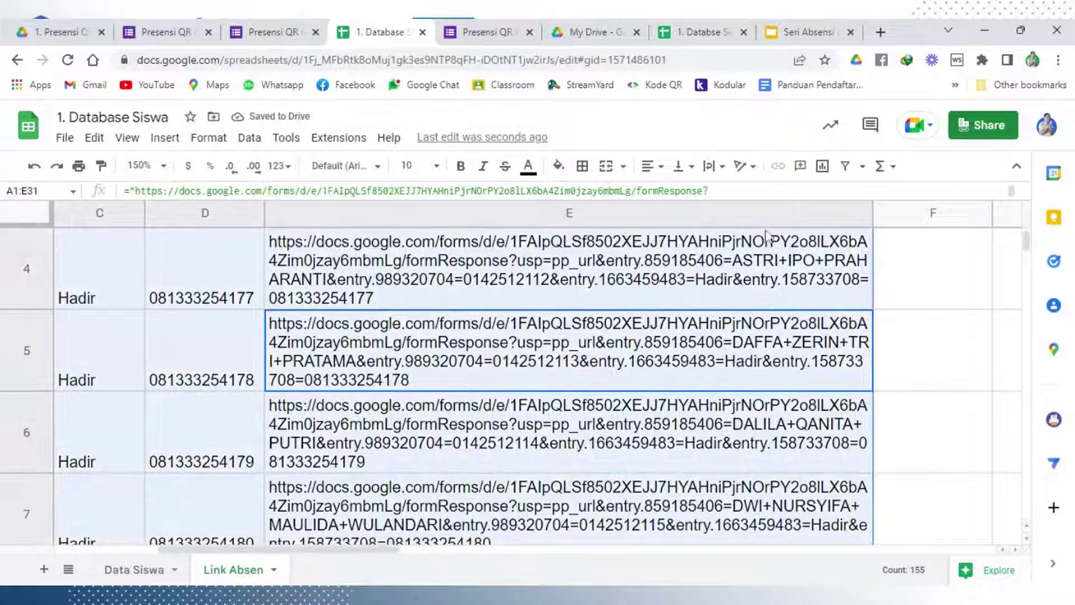
{"action": "left_click", "coordinate": [691, 167]}
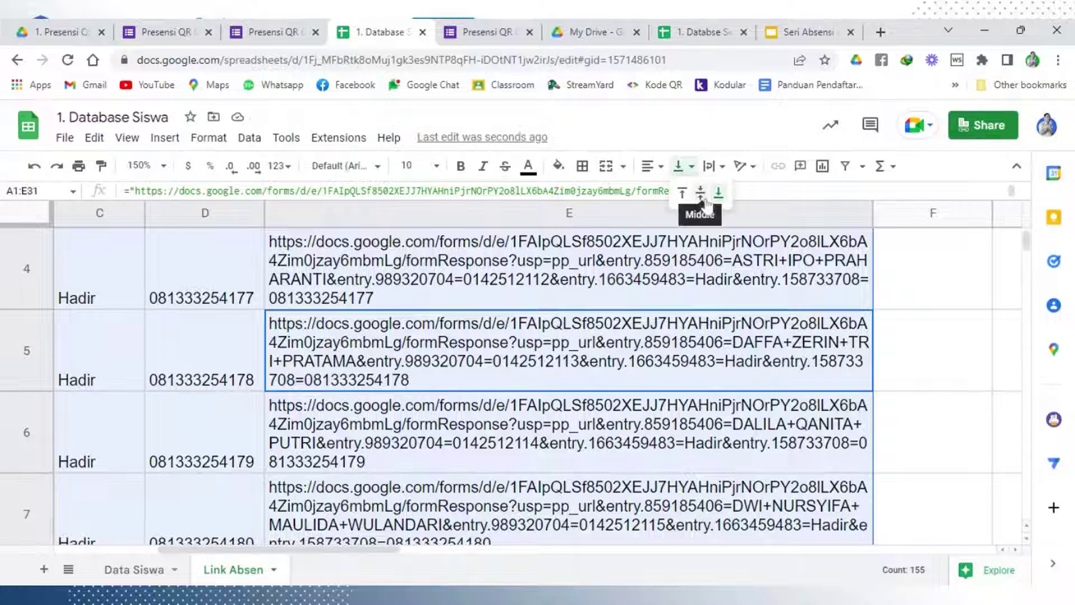
{"action": "left_click", "coordinate": [700, 197]}
{"action": "left_click", "coordinate": [908, 324]}
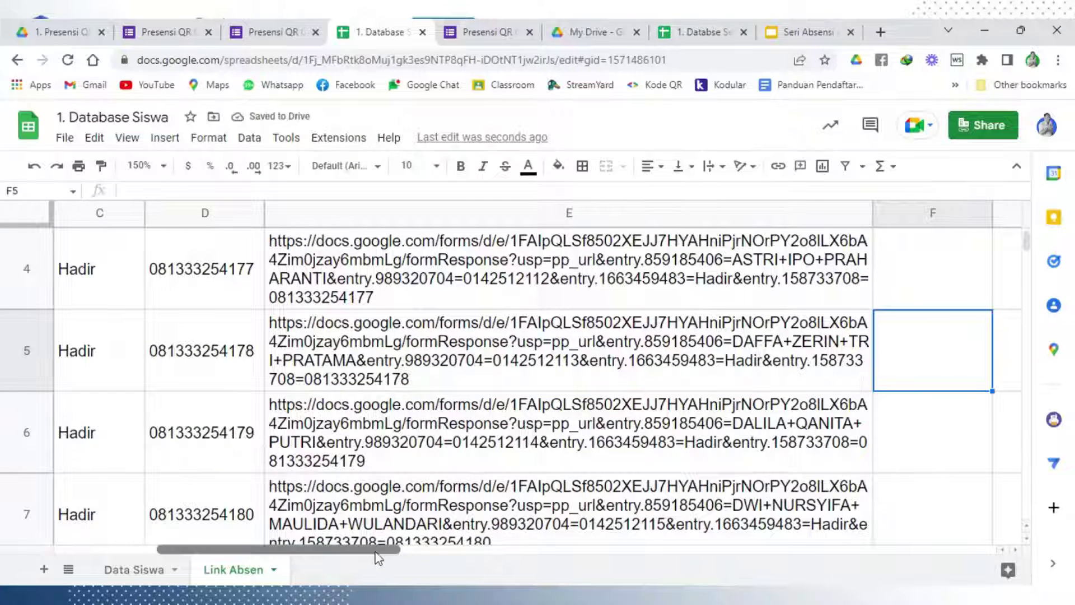
Clear the leftover sample link text from cell G3
{"action": "left_click_drag", "start_coordinate": [377, 552], "coordinate": [409, 554]}
{"action": "scroll", "coordinate": [487, 448], "scroll_direction": "up", "scroll_amount": 3}
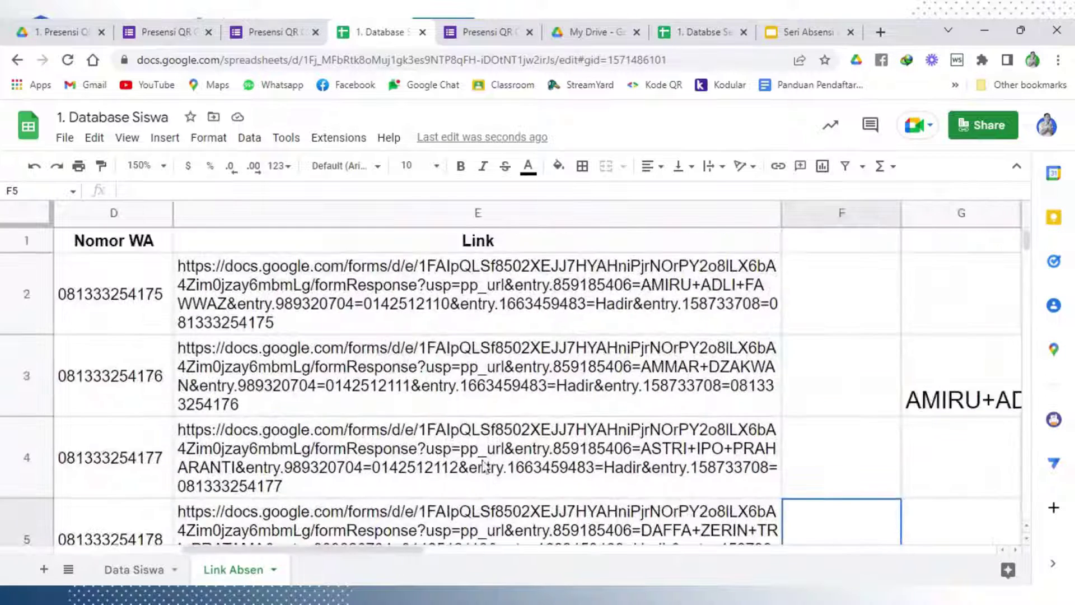
{"action": "scroll", "coordinate": [483, 464], "scroll_direction": "down", "scroll_amount": 2}
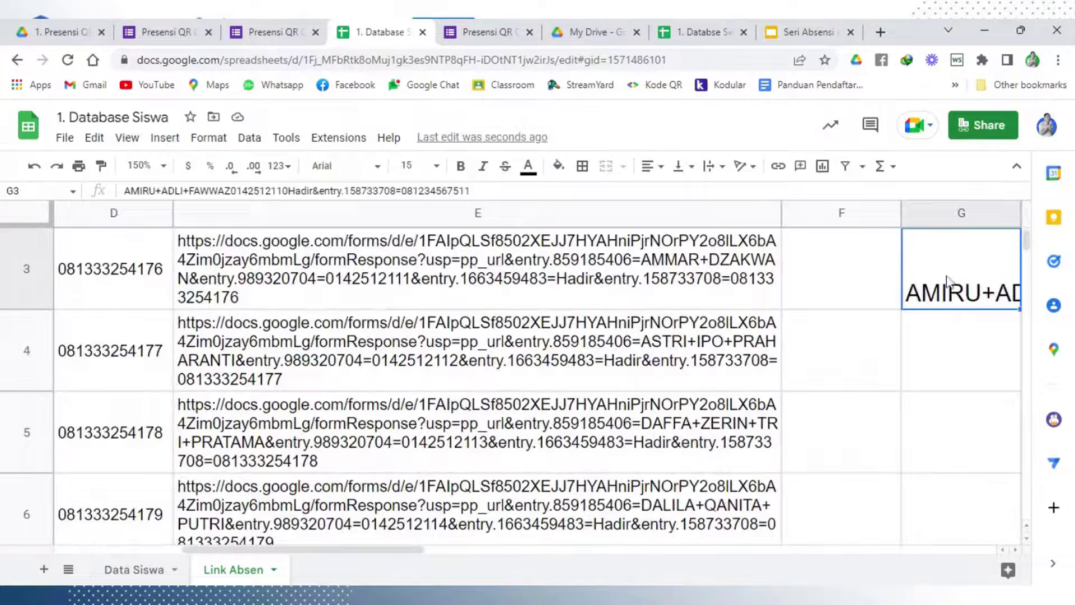
{"action": "key", "text": "Delete"}
{"action": "left_click", "coordinate": [896, 411]}
{"action": "scroll", "coordinate": [641, 369], "scroll_direction": "up", "scroll_amount": 3}
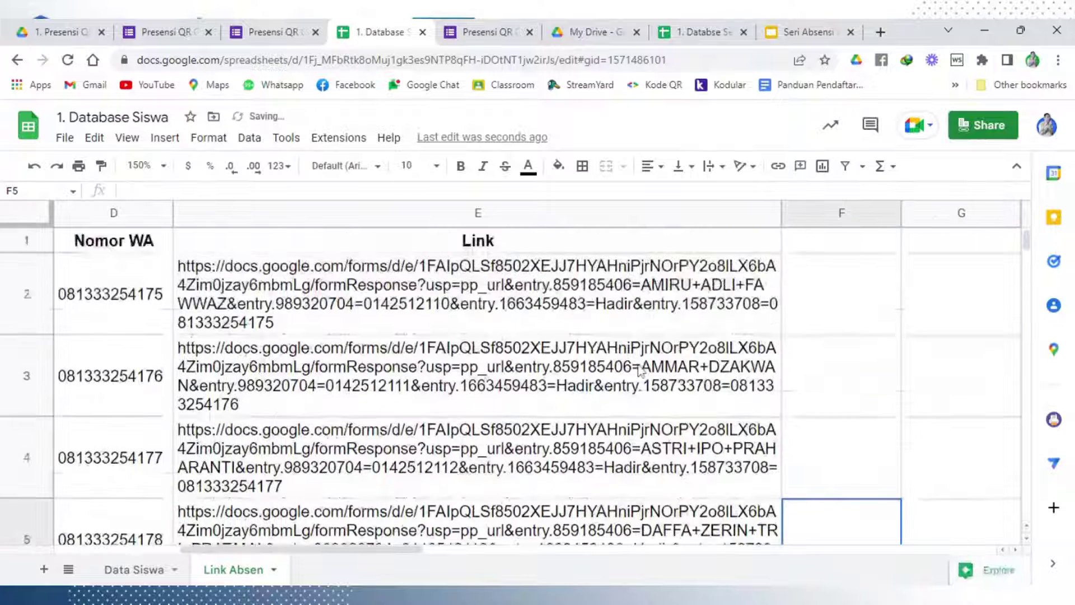
Check E2's link formula unchanged and copy the first student's link
{"action": "left_click", "coordinate": [483, 292]}
{"action": "double_click", "coordinate": [483, 292]}
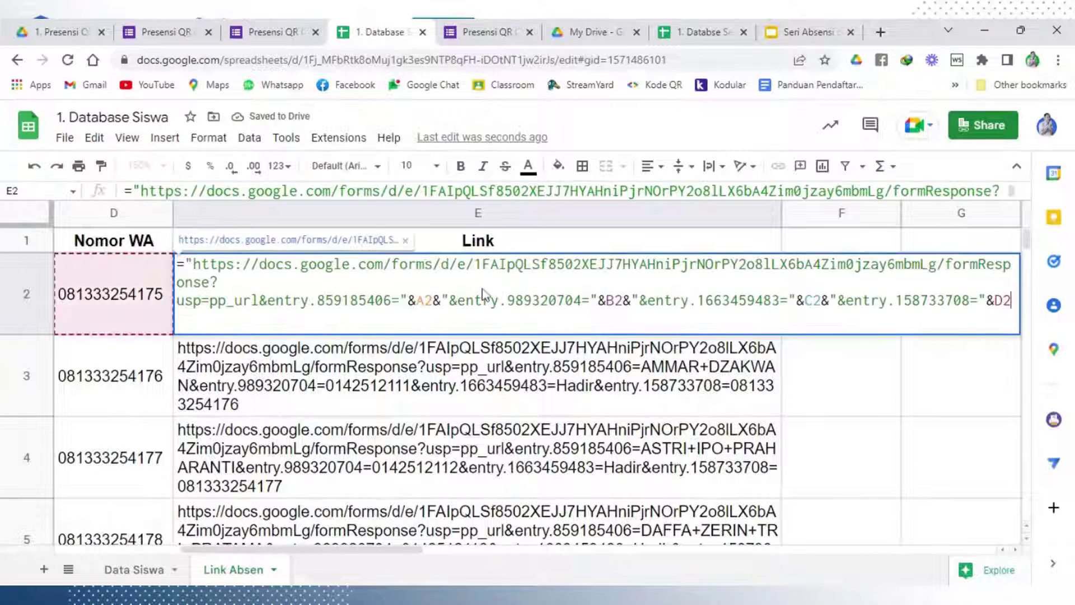
{"action": "left_click", "coordinate": [542, 385]}
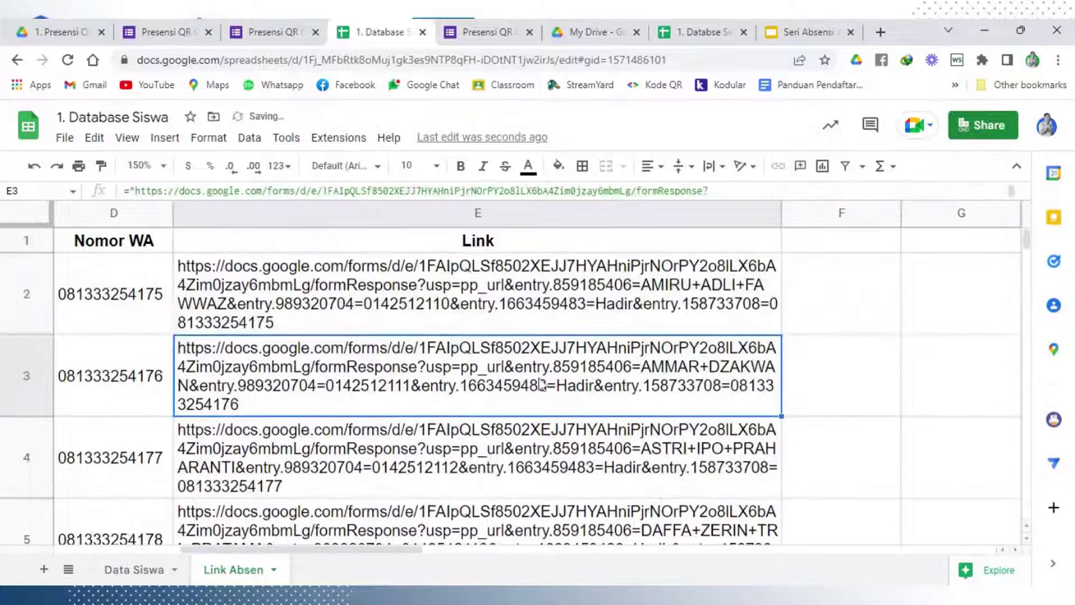
{"action": "left_click", "coordinate": [527, 288]}
{"action": "key", "text": "ctrl+c"}
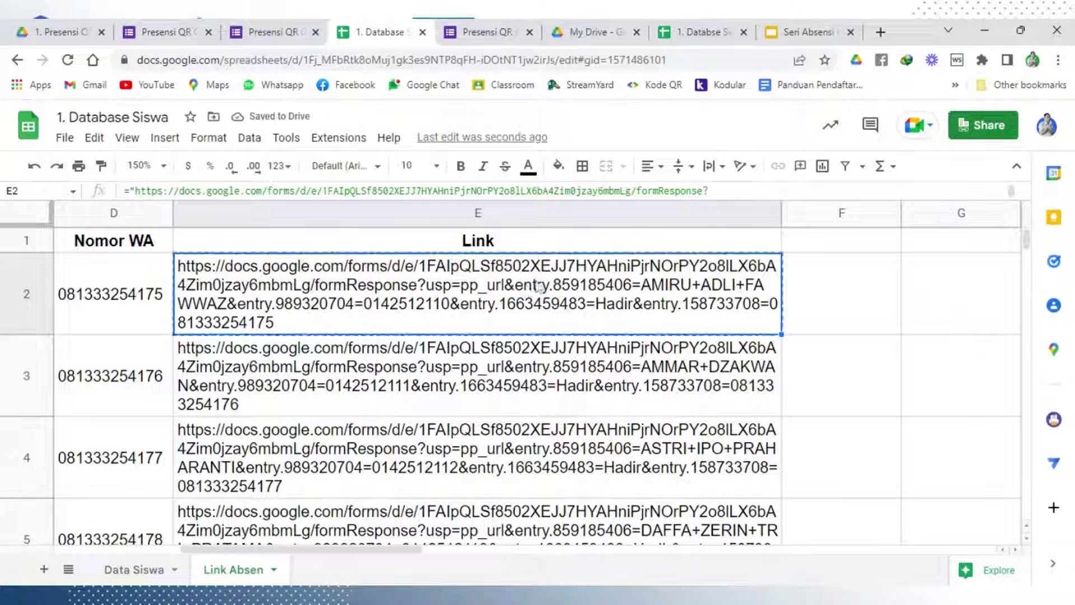
Submit the first student's pre-filled link from E2 in a new browser tab
{"action": "left_click", "coordinate": [880, 31]}
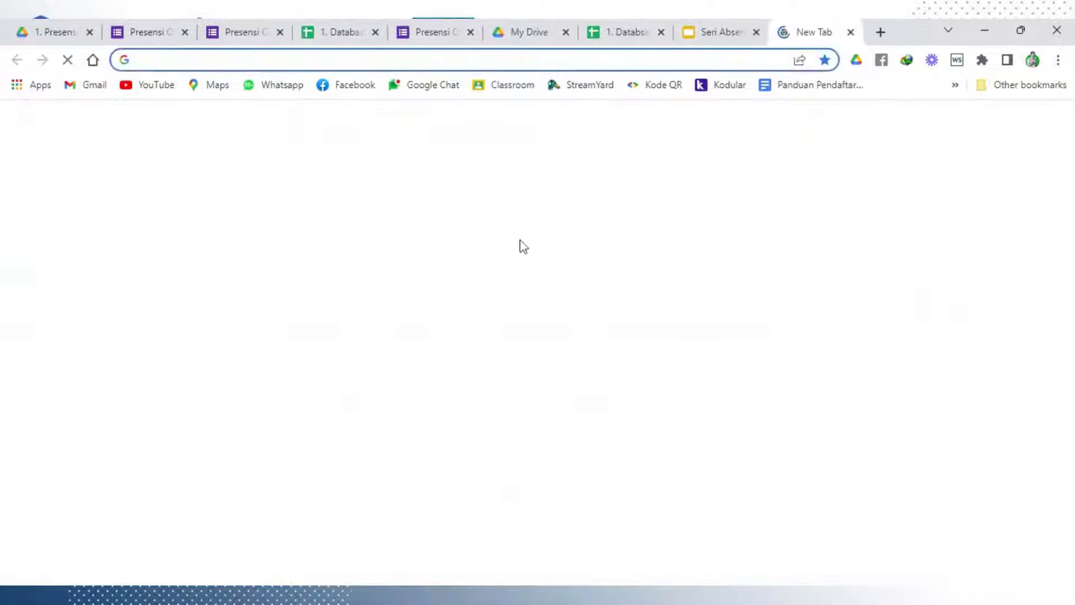
{"action": "key", "text": "ctrl+v"}
{"action": "key", "text": "Return"}
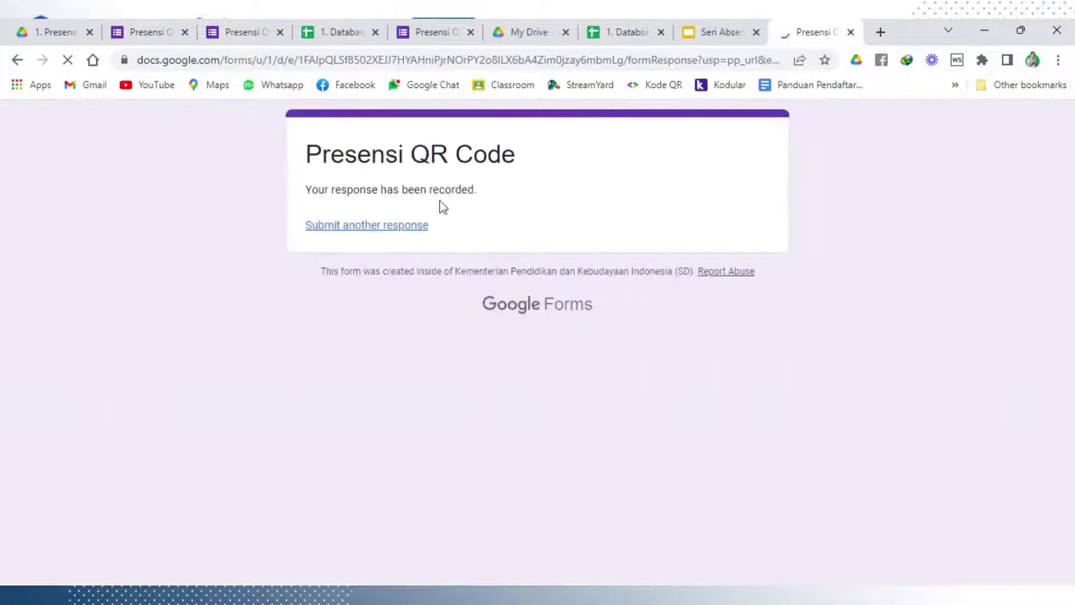
Copy the E3 link and submit it in another new tab, checking the result
{"action": "left_click", "coordinate": [356, 35]}
{"action": "left_click", "coordinate": [381, 395]}
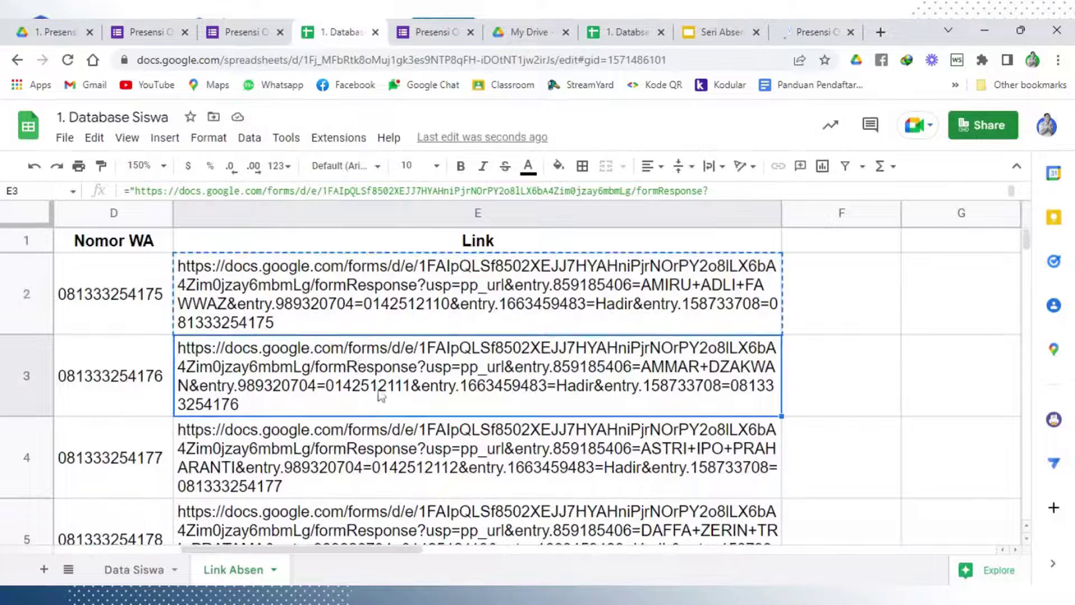
{"action": "key", "text": "ctrl+c"}
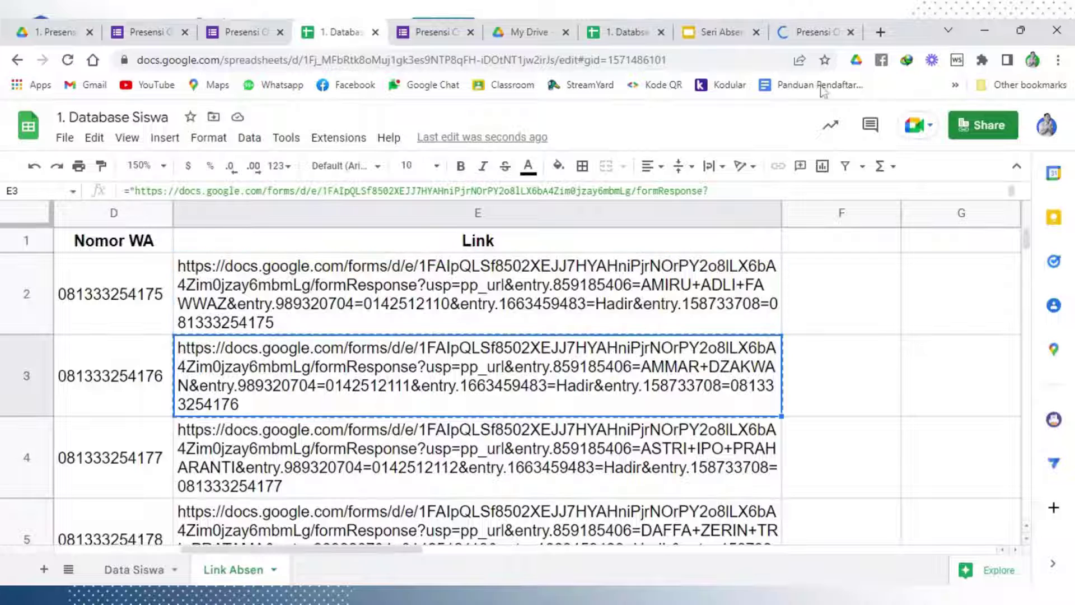
{"action": "left_click", "coordinate": [818, 34]}
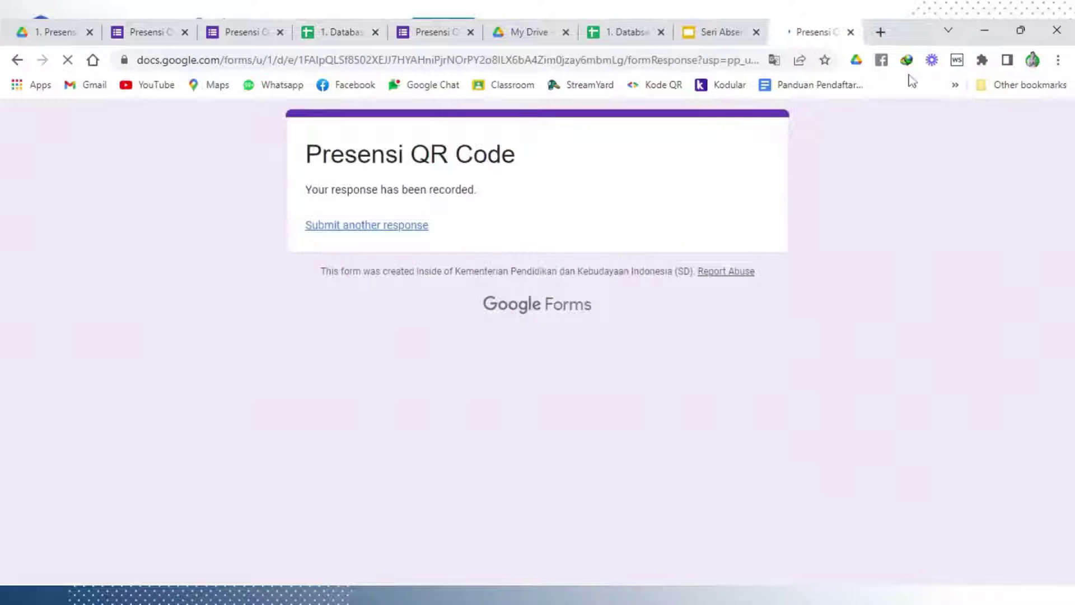
{"action": "left_click", "coordinate": [881, 32]}
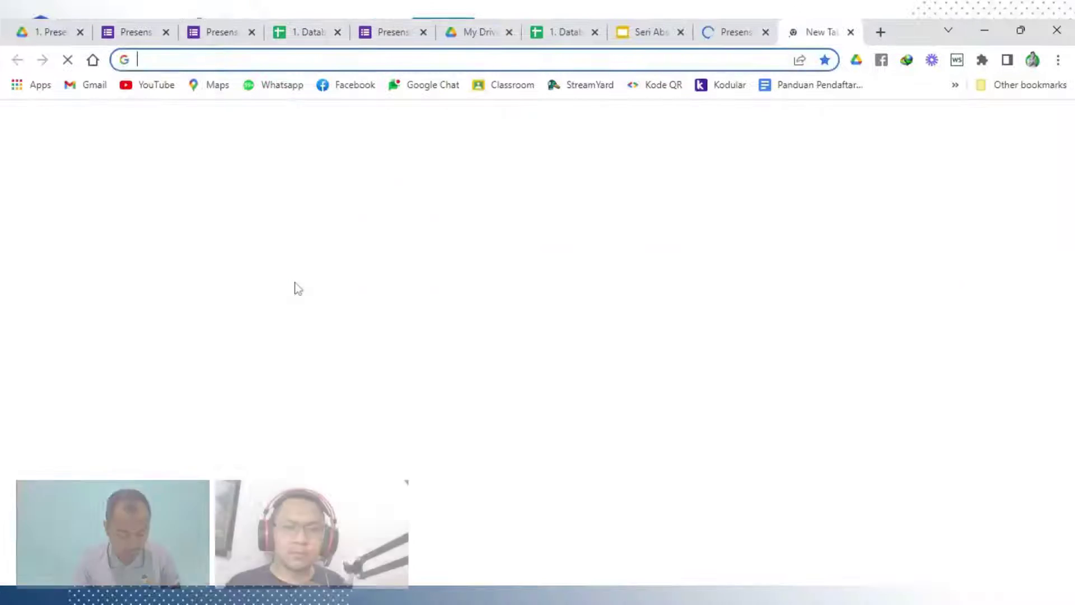
{"action": "key", "text": "ctrl+v"}
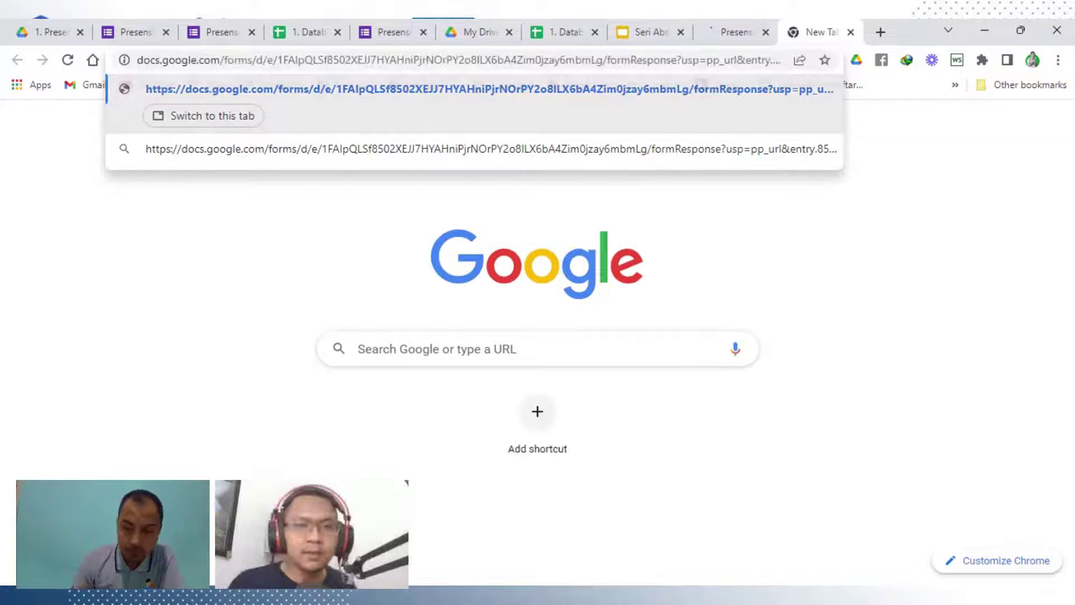
{"action": "key", "text": "Return"}
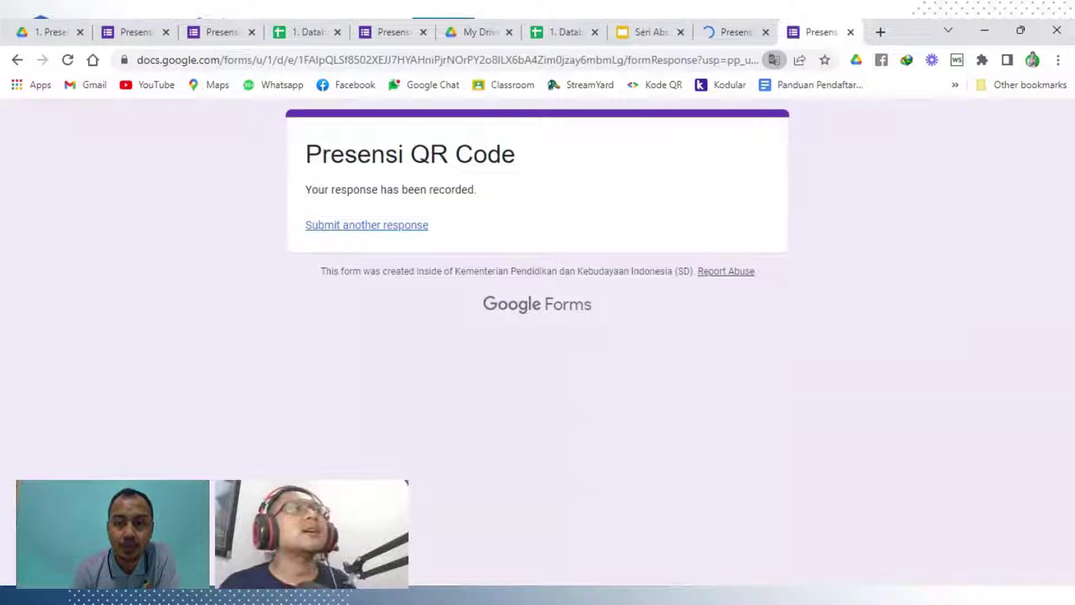
{"action": "left_click", "coordinate": [728, 31]}
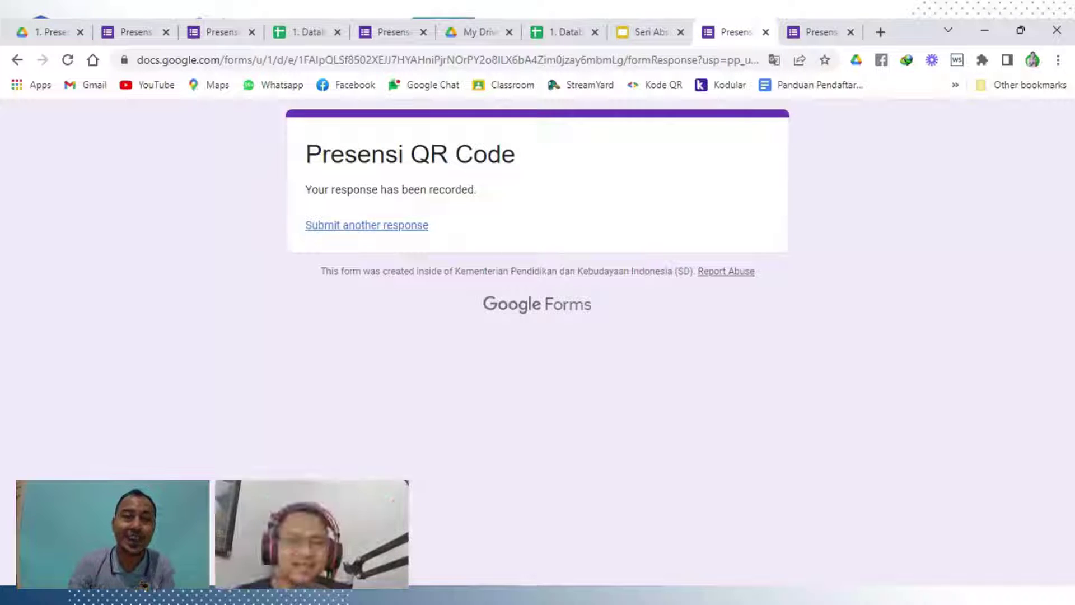
Copy the third student's link from E4 and submit it in a new tab
{"action": "left_click", "coordinate": [234, 35]}
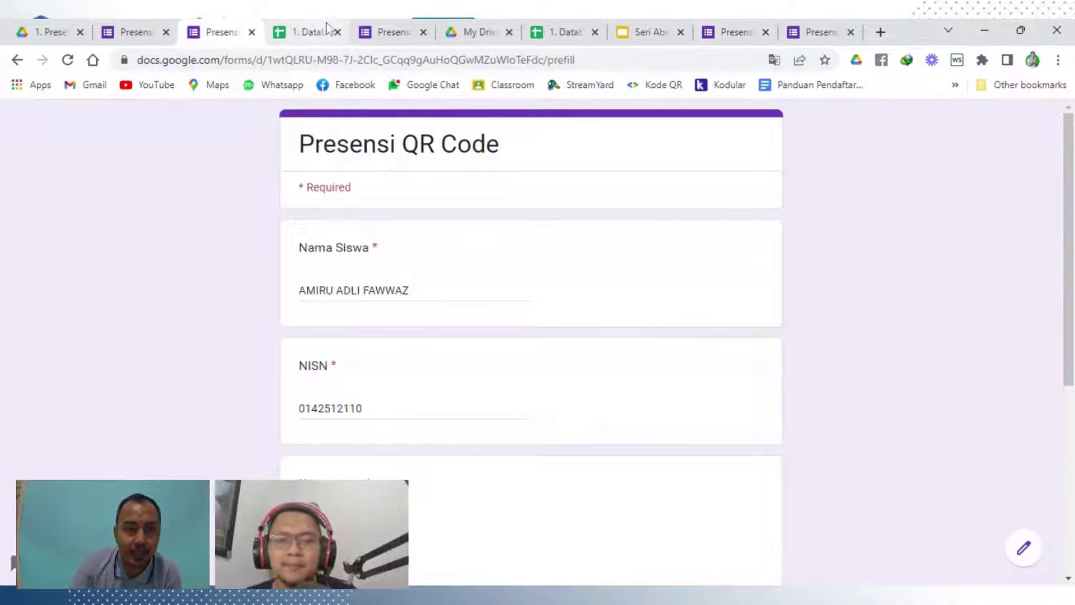
{"action": "left_click", "coordinate": [303, 32]}
{"action": "left_click", "coordinate": [399, 468]}
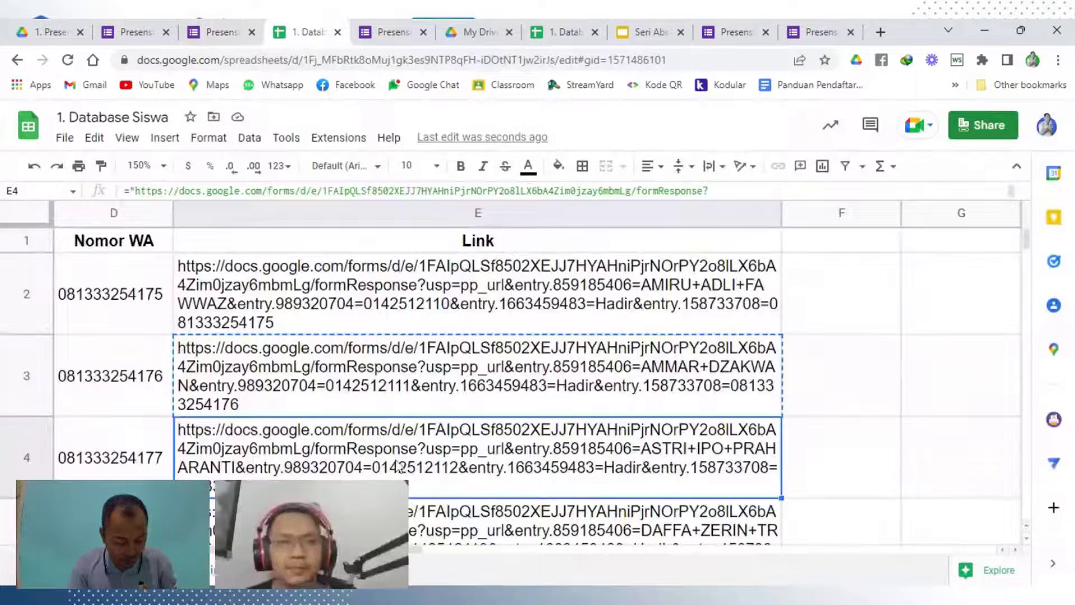
{"action": "key", "text": "ctrl+c"}
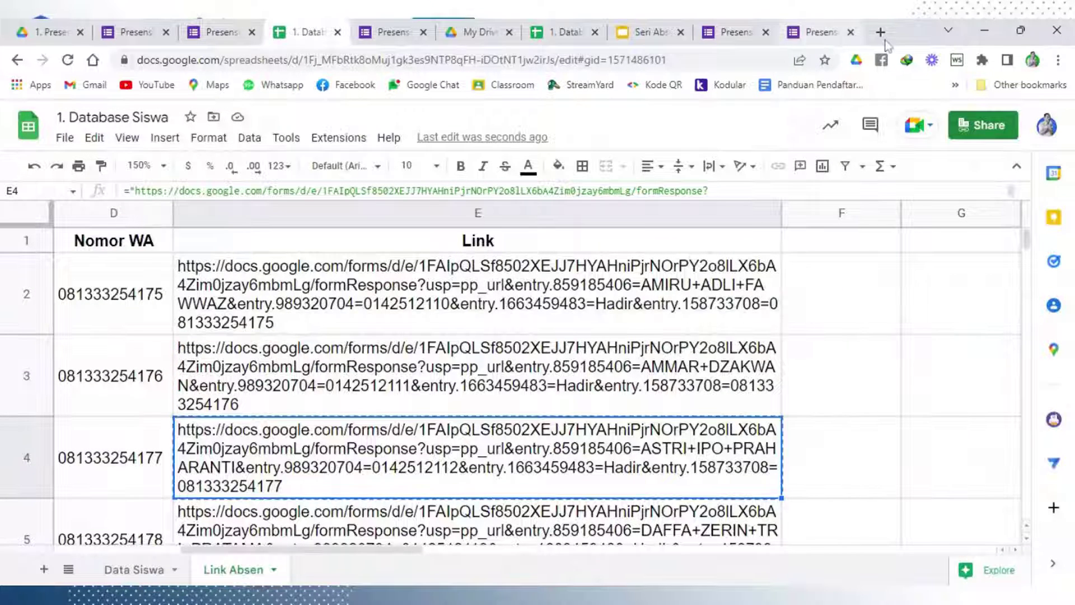
{"action": "left_click", "coordinate": [880, 32]}
{"action": "key", "text": "ctrl+v"}
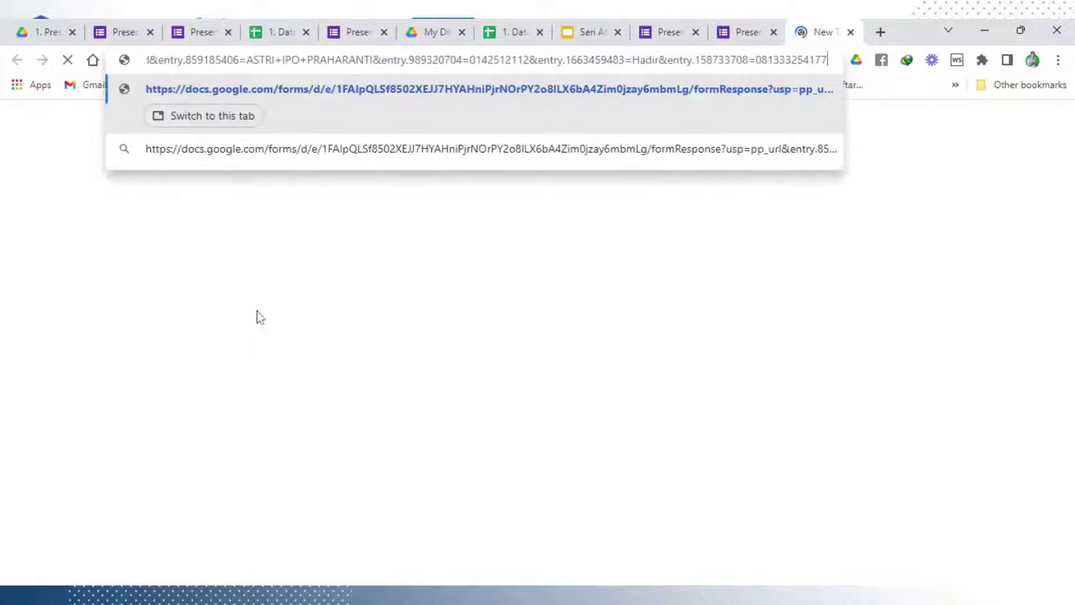
{"action": "key", "text": "Return"}
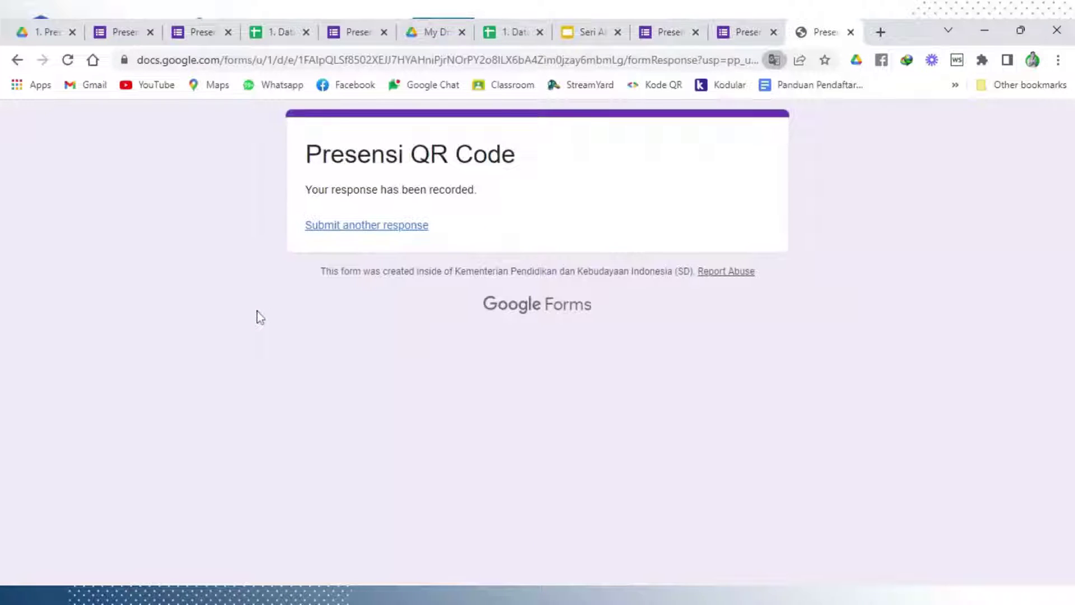
Review the form's Responses summary showing 4 responses
{"action": "left_click", "coordinate": [115, 32]}
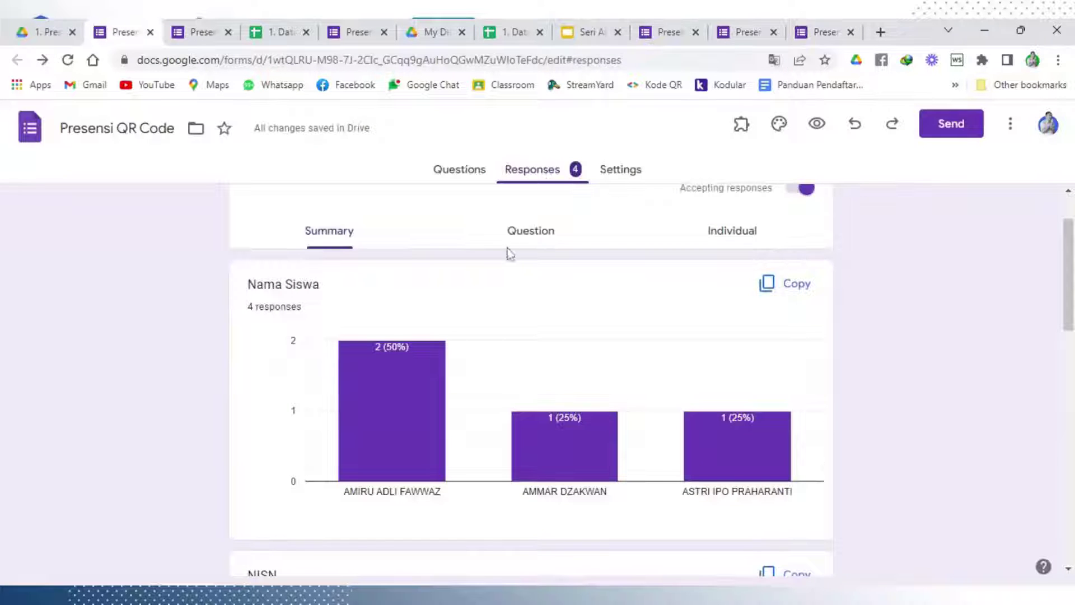
{"action": "scroll", "coordinate": [434, 364], "scroll_direction": "down", "scroll_amount": 4}
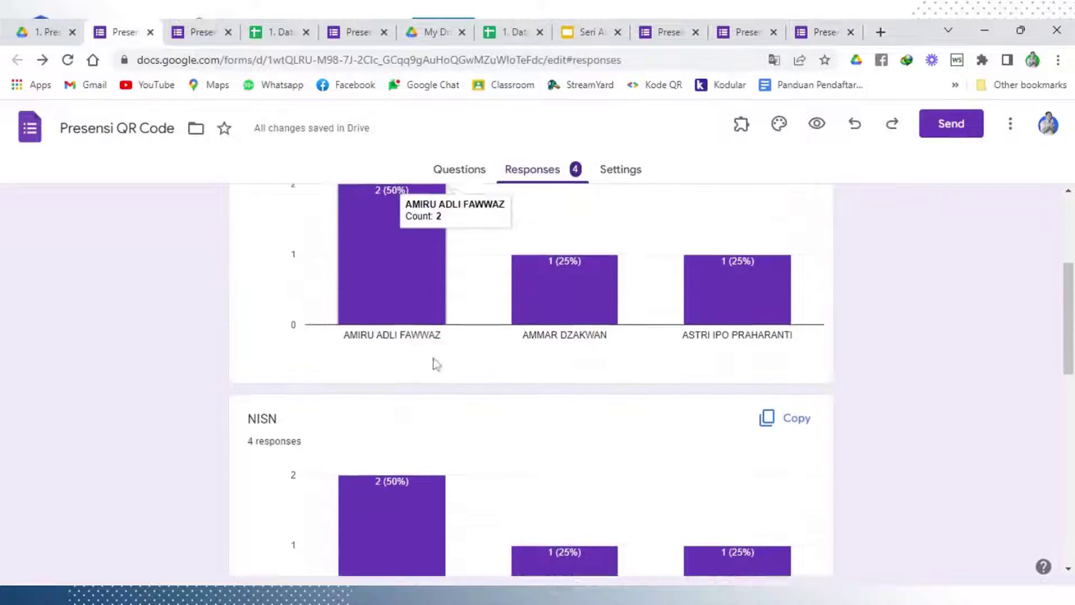
{"action": "scroll", "coordinate": [459, 388], "scroll_direction": "down", "scroll_amount": 4}
{"action": "scroll", "coordinate": [458, 375], "scroll_direction": "up", "scroll_amount": 4}
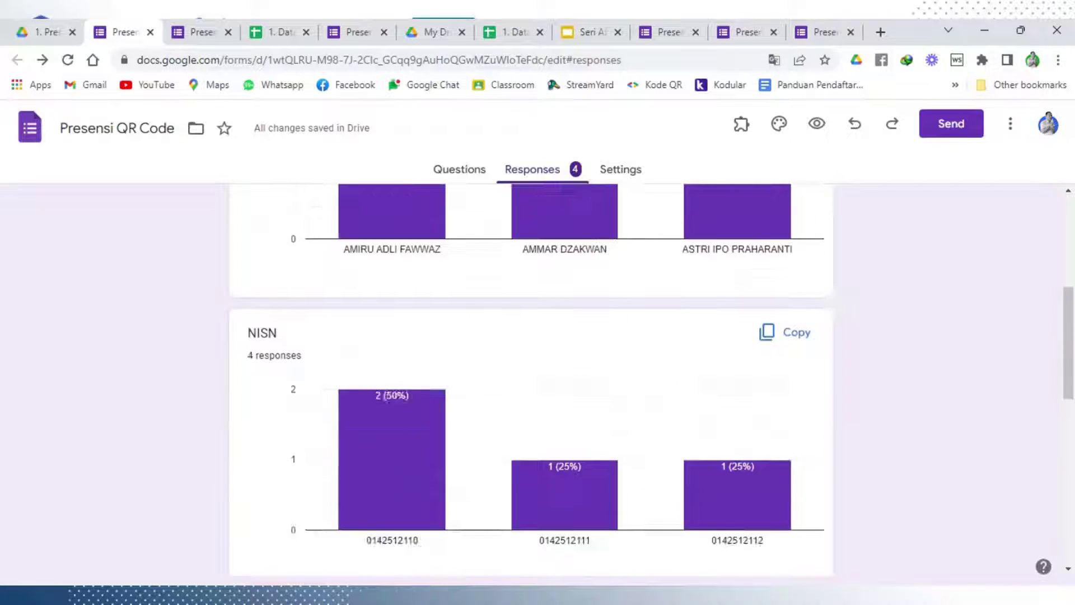
Close the three submission tabs and return to the Database Siswa Link Absen sheet
{"action": "left_click", "coordinate": [669, 32]}
{"action": "left_click", "coordinate": [697, 34]}
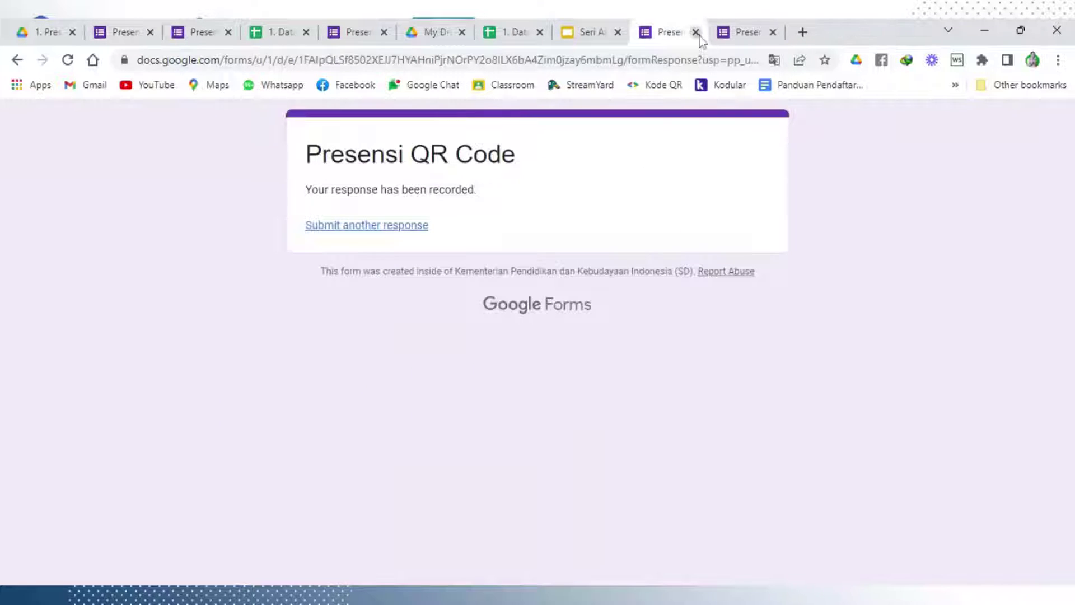
{"action": "left_click", "coordinate": [697, 34]}
{"action": "left_click", "coordinate": [696, 31]}
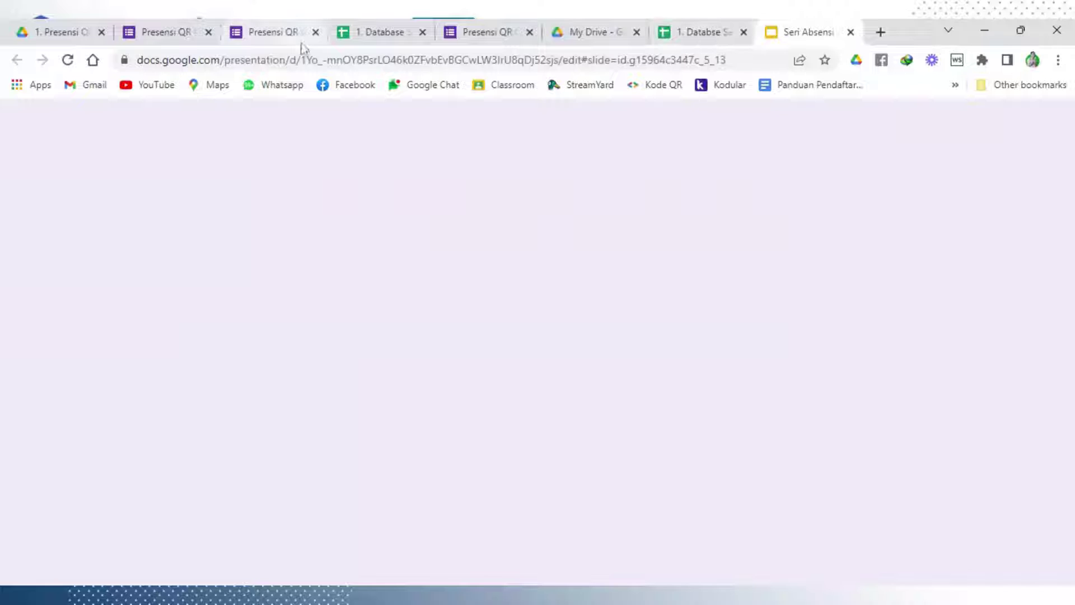
{"action": "left_click", "coordinate": [380, 35]}
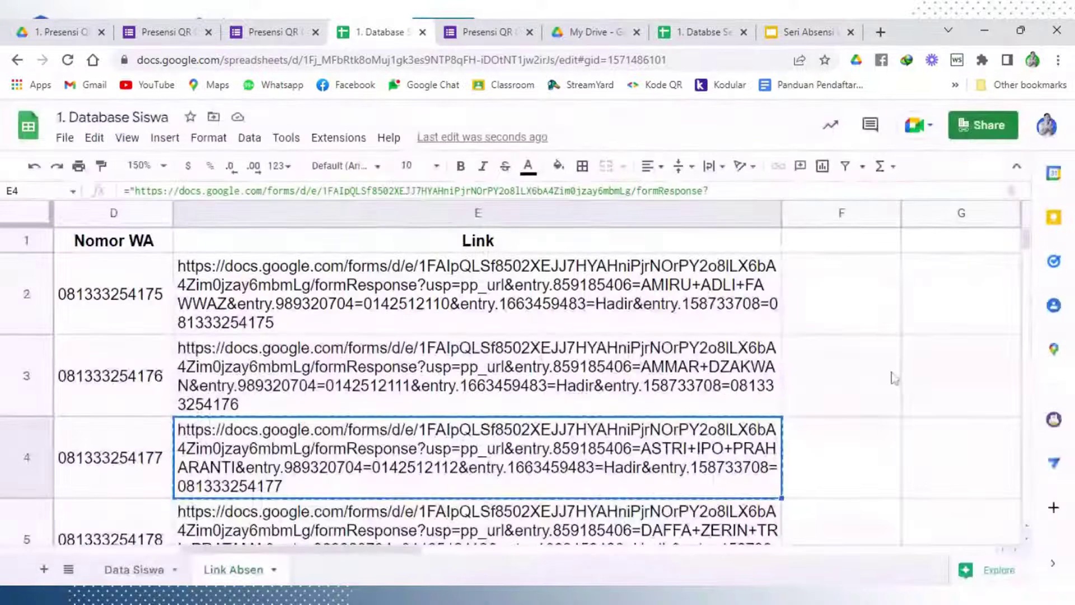
{"action": "left_click", "coordinate": [894, 377]}
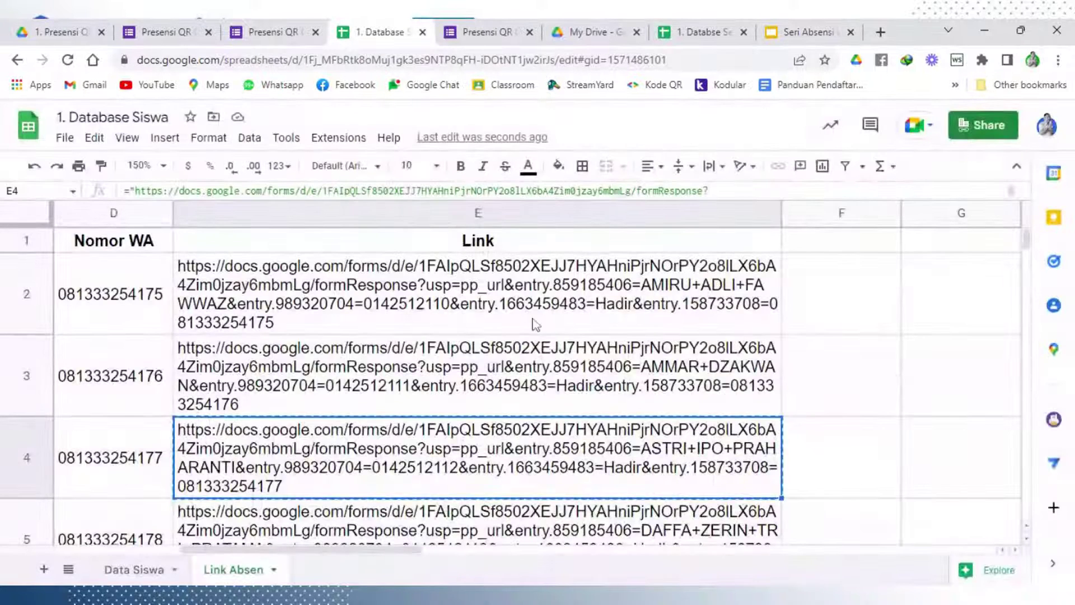
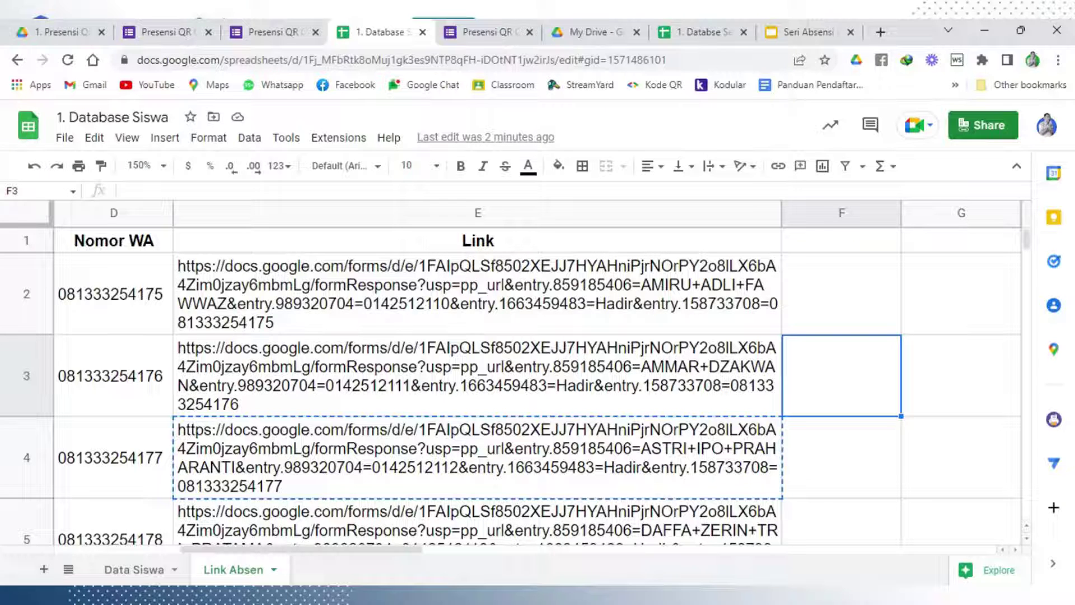
Inspect E2's link formula several times, leaving it unchanged
{"action": "left_click", "coordinate": [538, 316]}
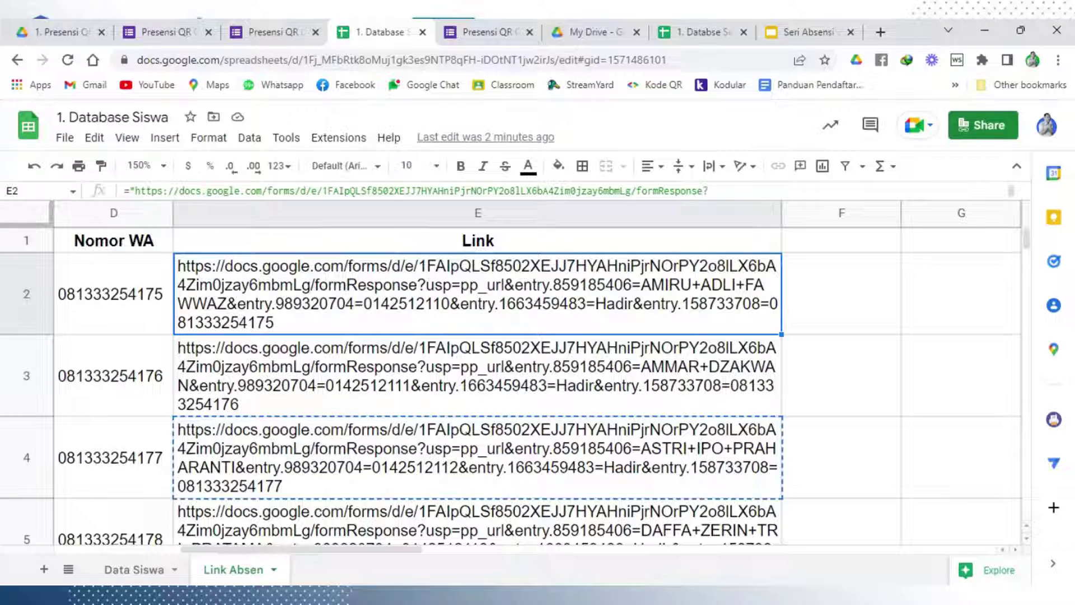
{"action": "double_click", "coordinate": [538, 311]}
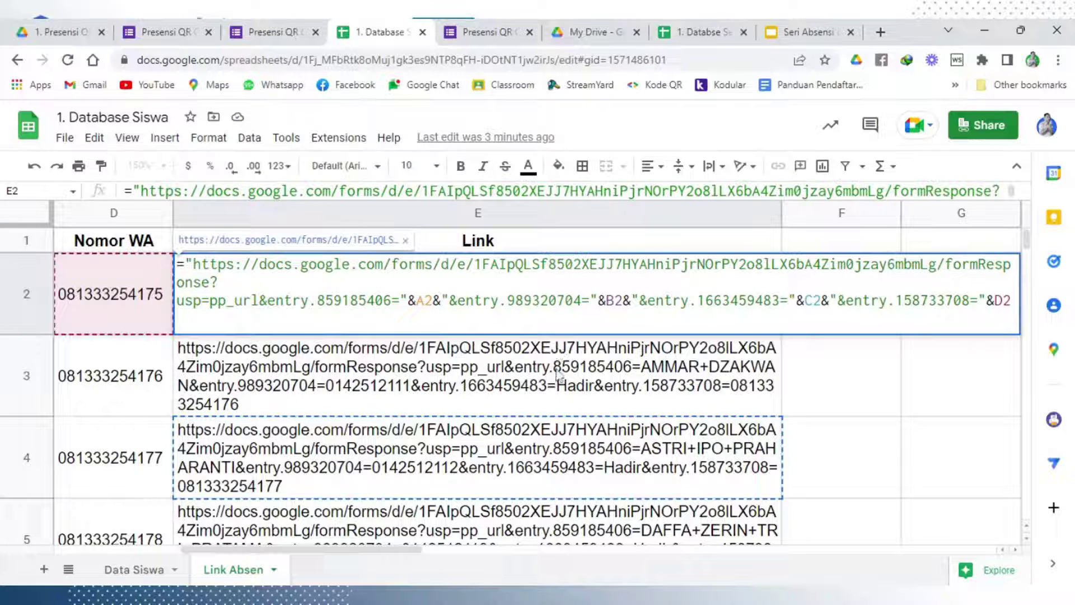
{"action": "key", "text": "Return"}
{"action": "left_click", "coordinate": [553, 284]}
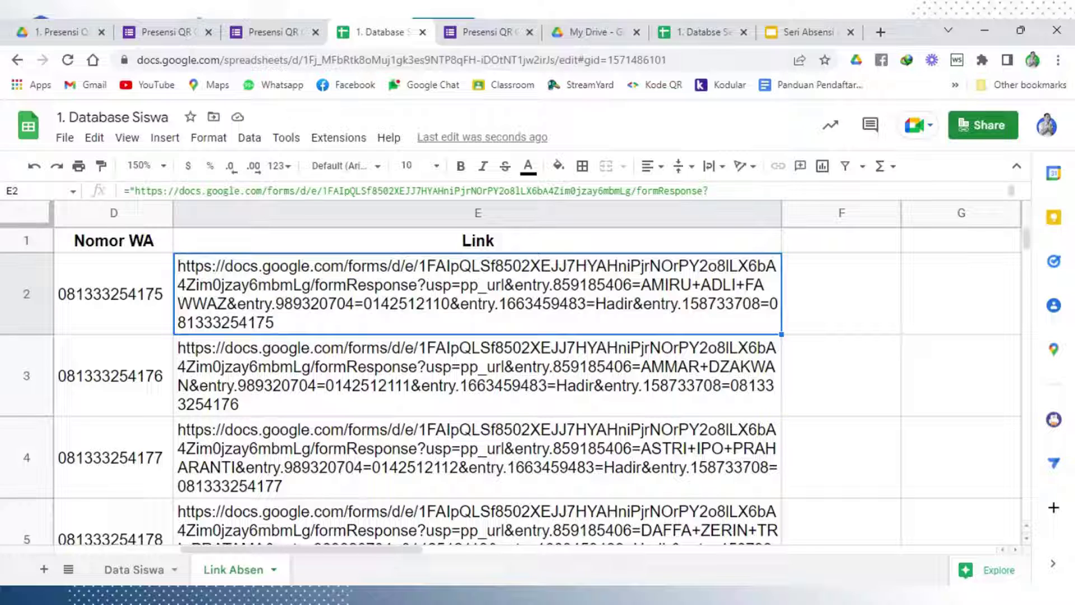
{"action": "double_click", "coordinate": [502, 318]}
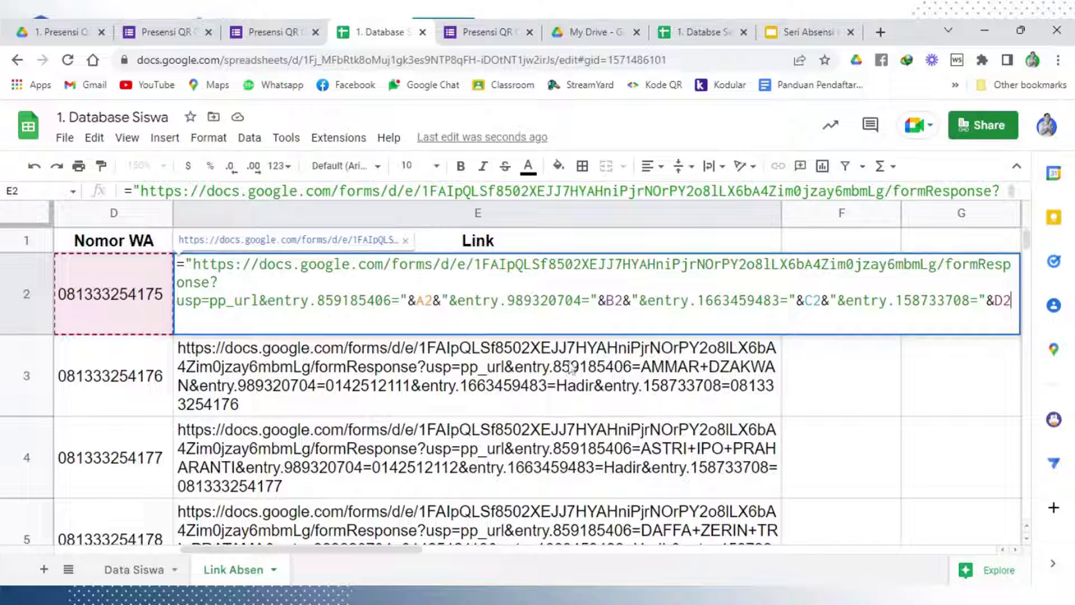
{"action": "key", "text": "Return"}
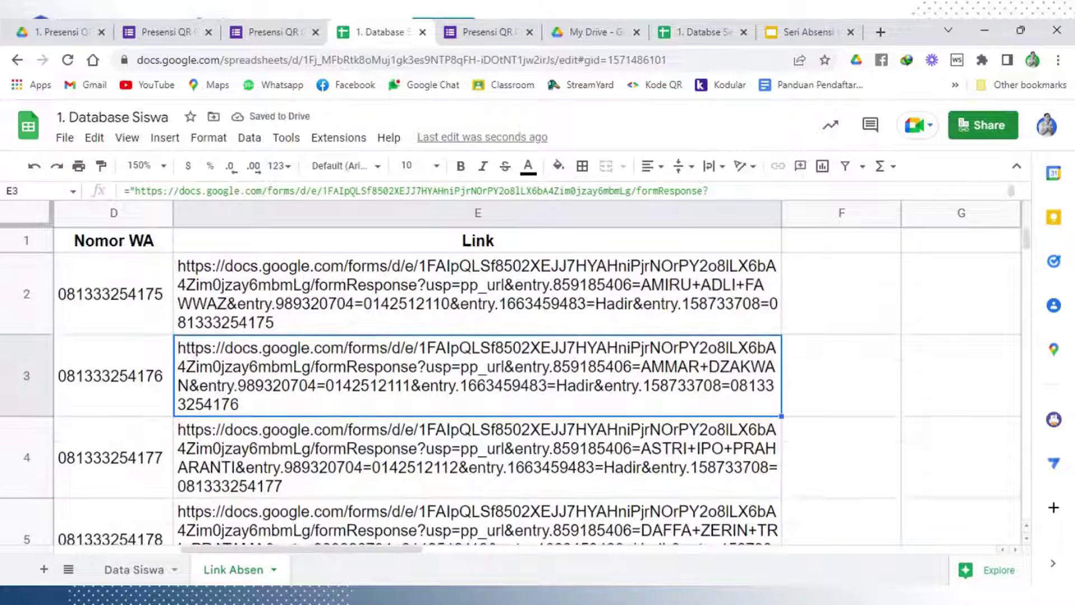
{"action": "left_click", "coordinate": [513, 324]}
{"action": "double_click", "coordinate": [514, 324]}
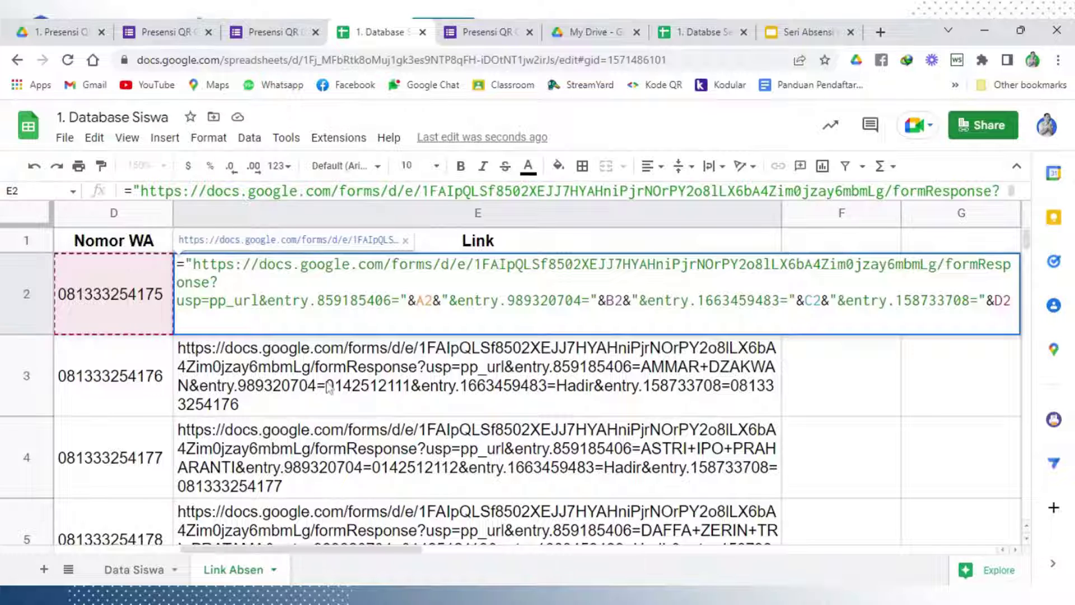
{"action": "key", "text": "Return"}
Scroll down the Link column to check the student links, then return to E2
{"action": "key", "text": "shift+Down"}
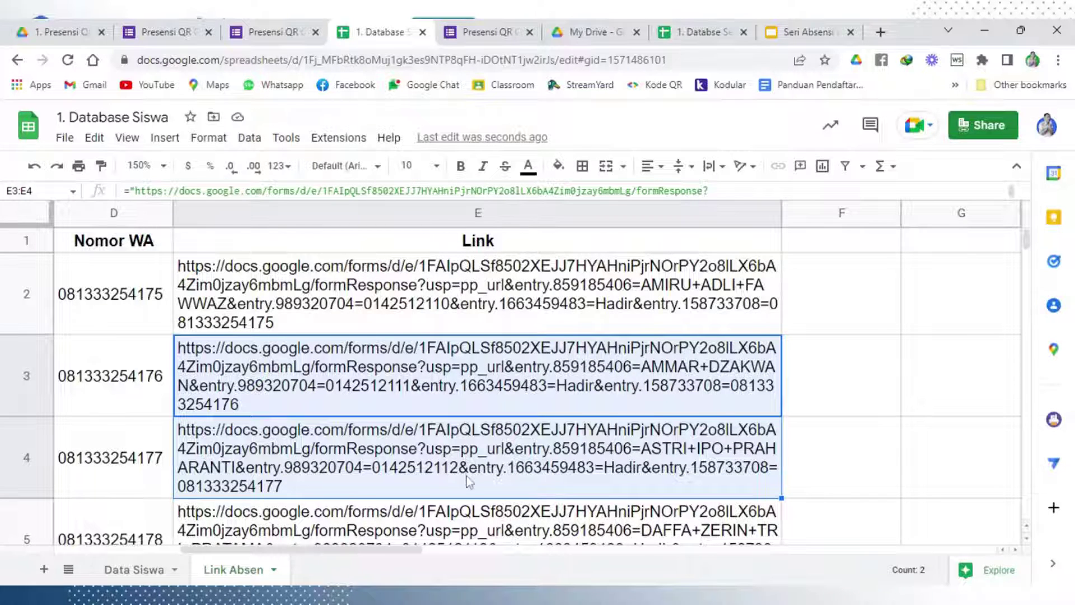
{"action": "scroll", "coordinate": [466, 480], "scroll_direction": "down", "scroll_amount": 8}
{"action": "scroll", "coordinate": [465, 480], "scroll_direction": "down", "scroll_amount": 9}
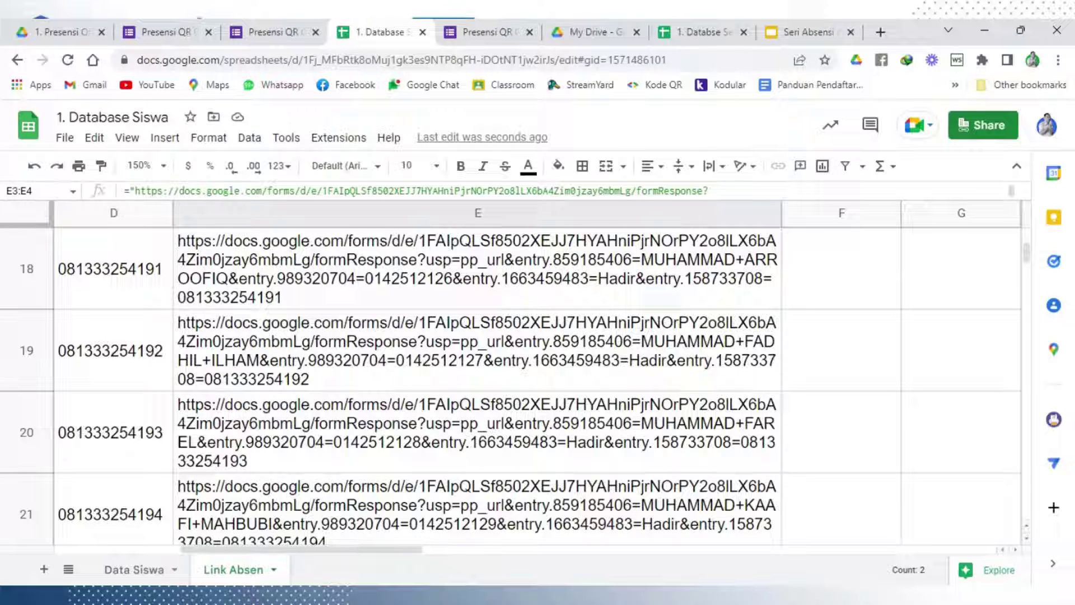
{"action": "scroll", "coordinate": [465, 480], "scroll_direction": "up", "scroll_amount": 11}
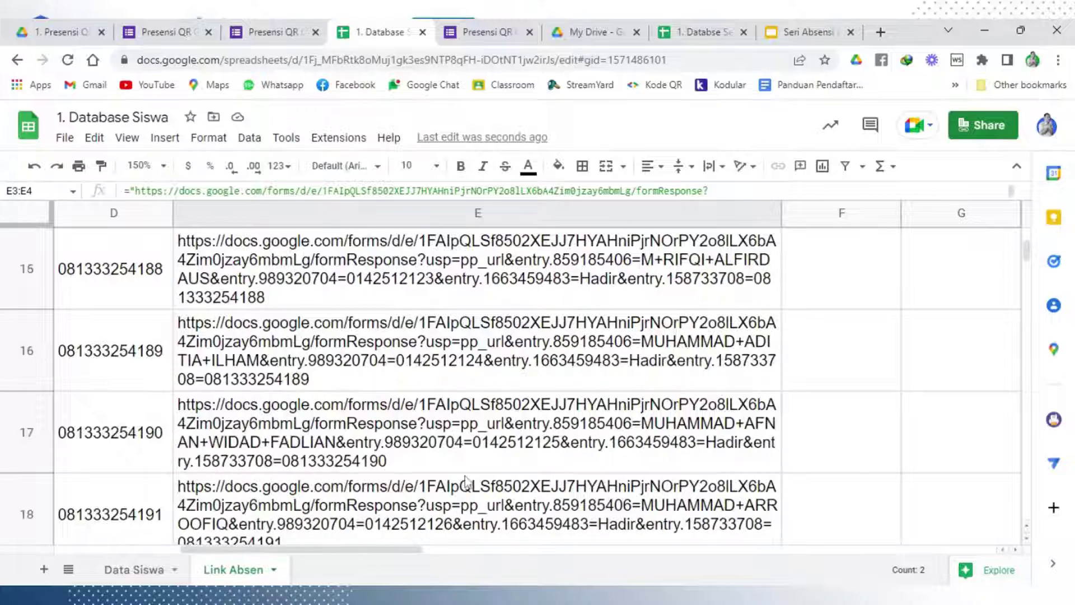
{"action": "scroll", "coordinate": [465, 481], "scroll_direction": "up", "scroll_amount": 6}
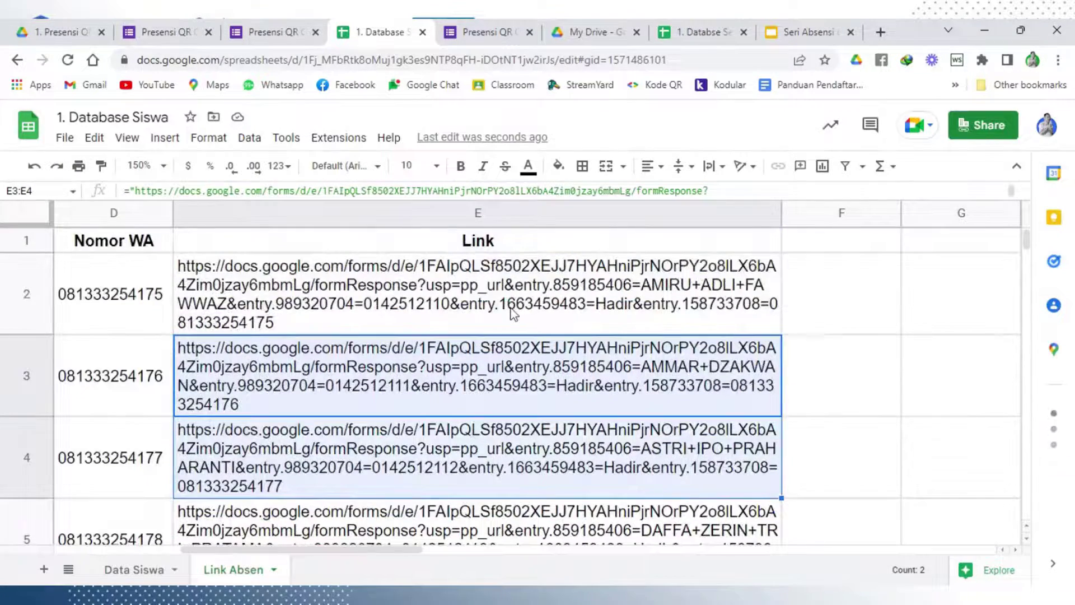
{"action": "left_click", "coordinate": [520, 312]}
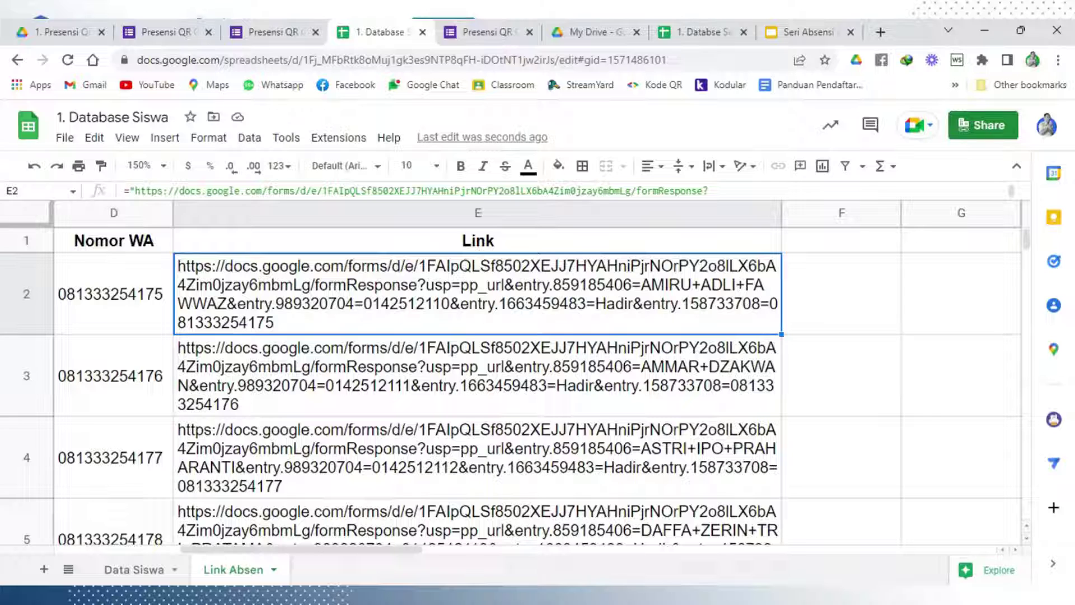
Cut the &A2 student-value tail from E2's formula so it ends at entry.859185406=
{"action": "double_click", "coordinate": [556, 314]}
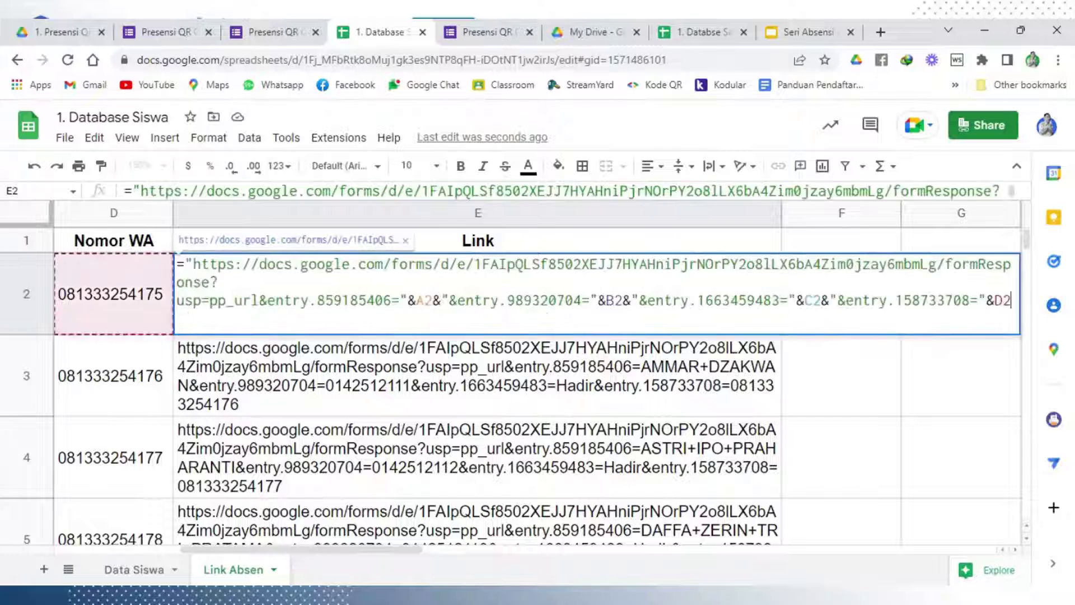
{"action": "key", "text": "Return"}
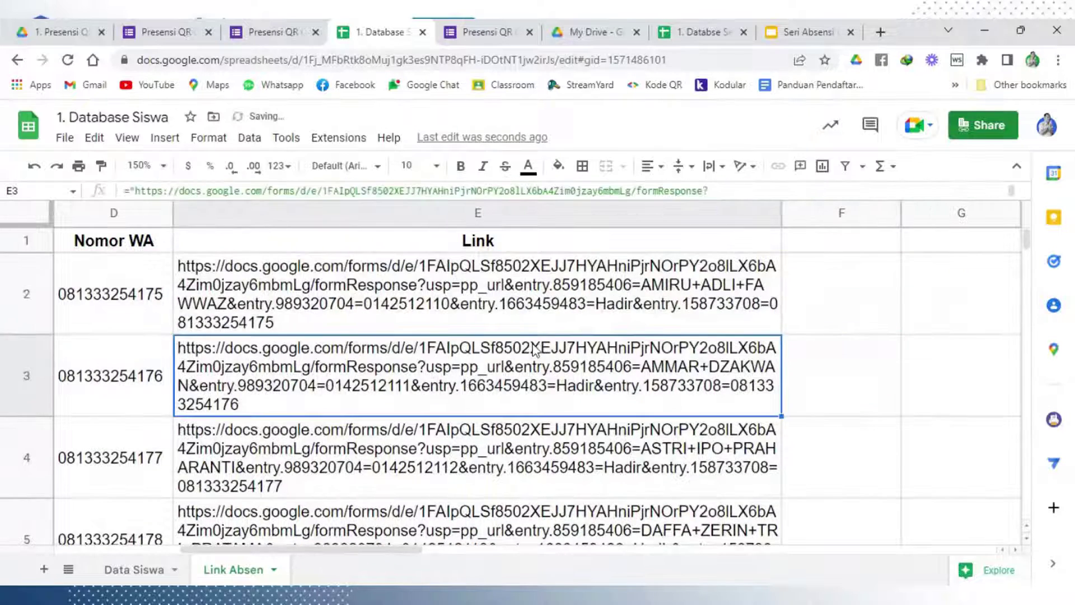
{"action": "key", "text": "Return"}
{"action": "left_click", "coordinate": [536, 329]}
{"action": "double_click", "coordinate": [536, 329]}
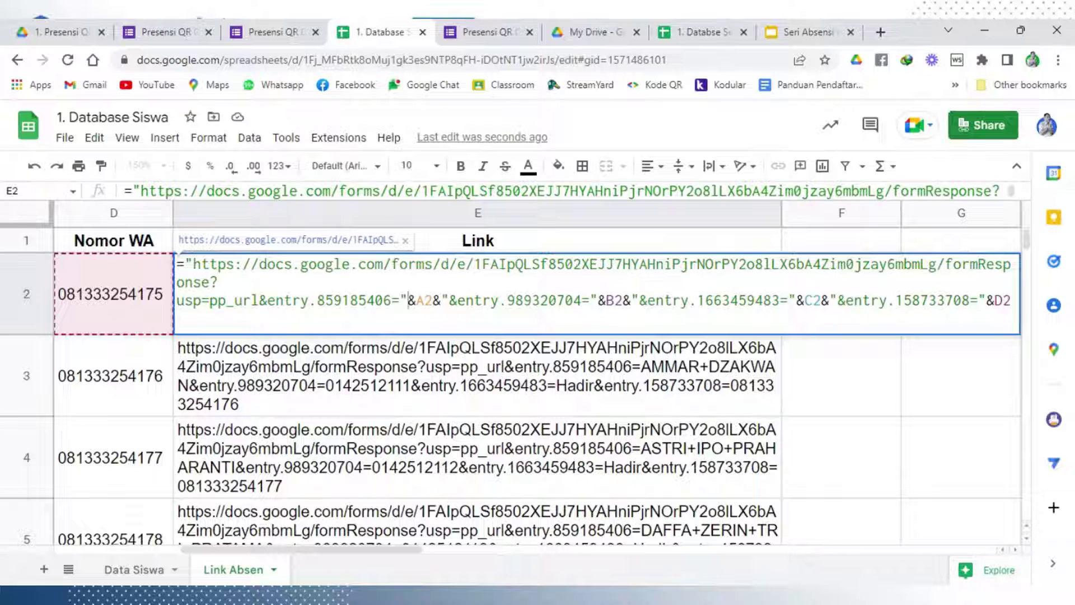
{"action": "left_click_drag", "start_coordinate": [408, 301], "coordinate": [542, 321]}
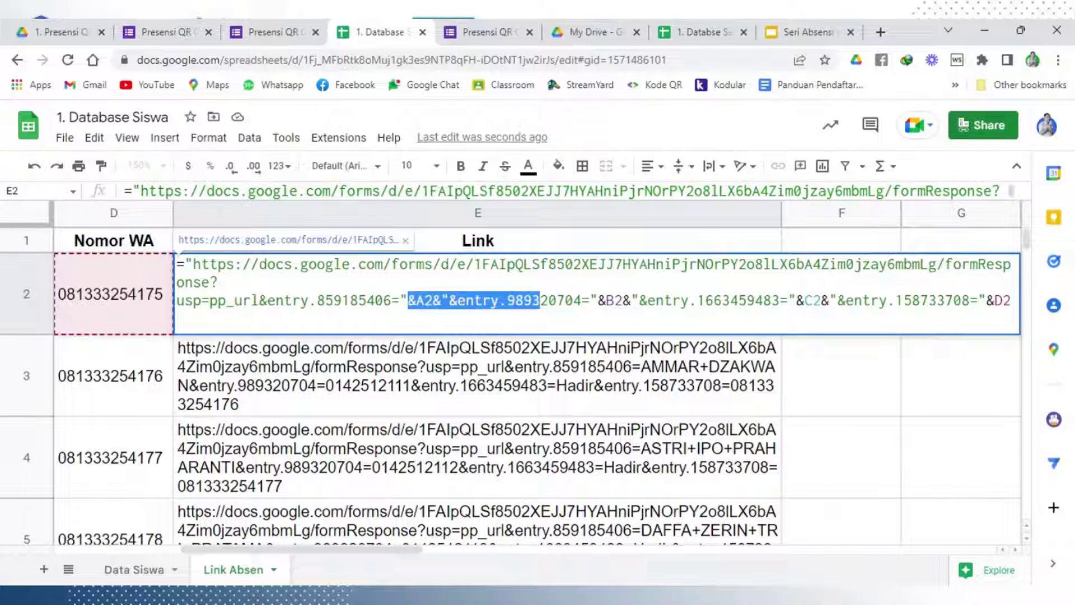
{"action": "left_click_drag", "start_coordinate": [542, 320], "coordinate": [997, 327]}
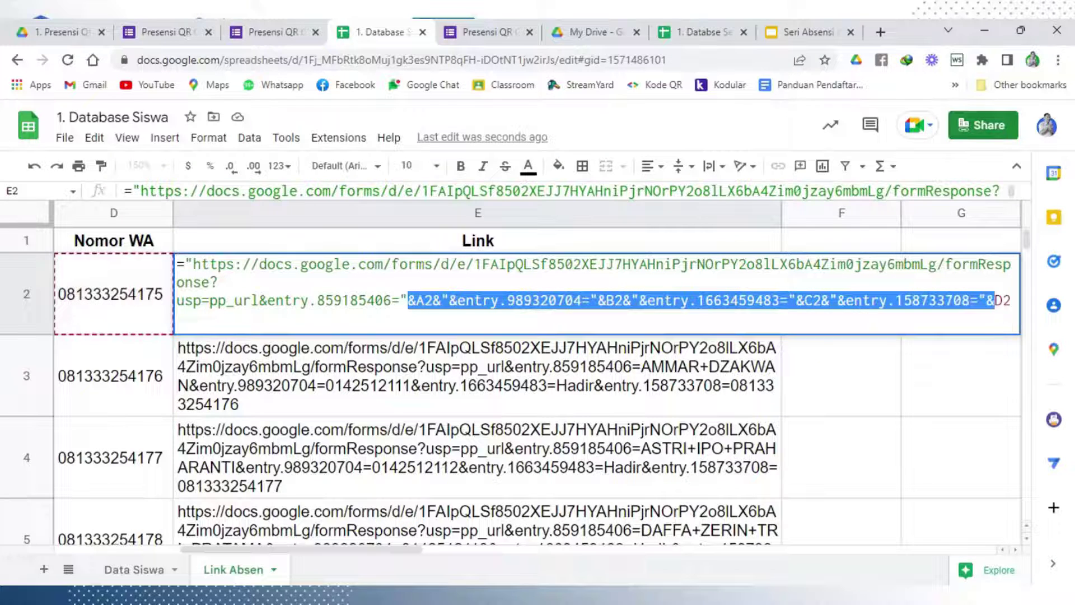
{"action": "key", "text": "shift+End"}
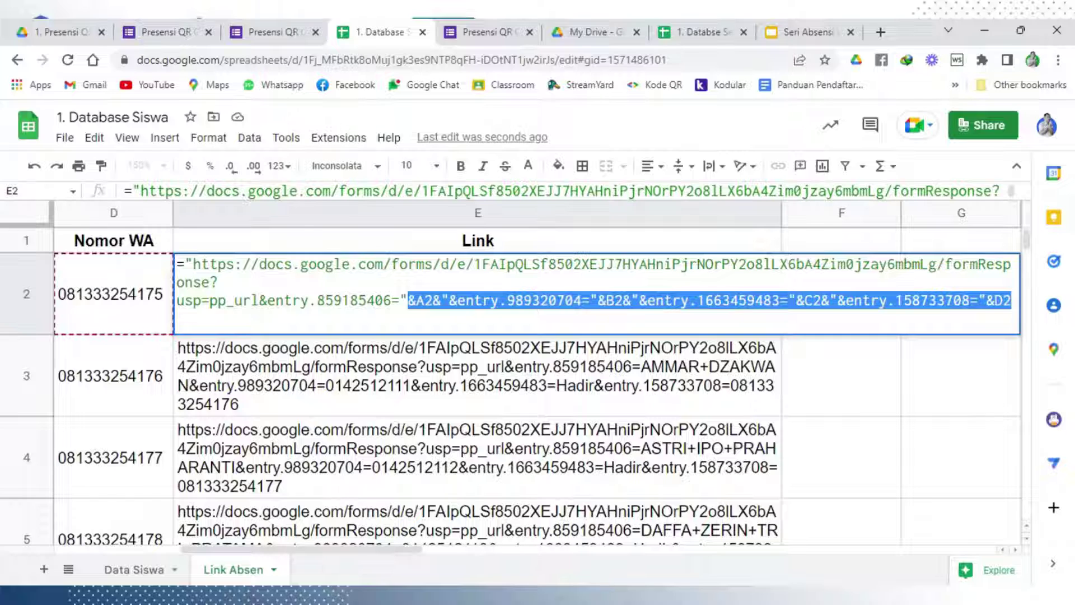
{"action": "key", "text": "ctrl+x"}
{"action": "key", "text": "Return"}
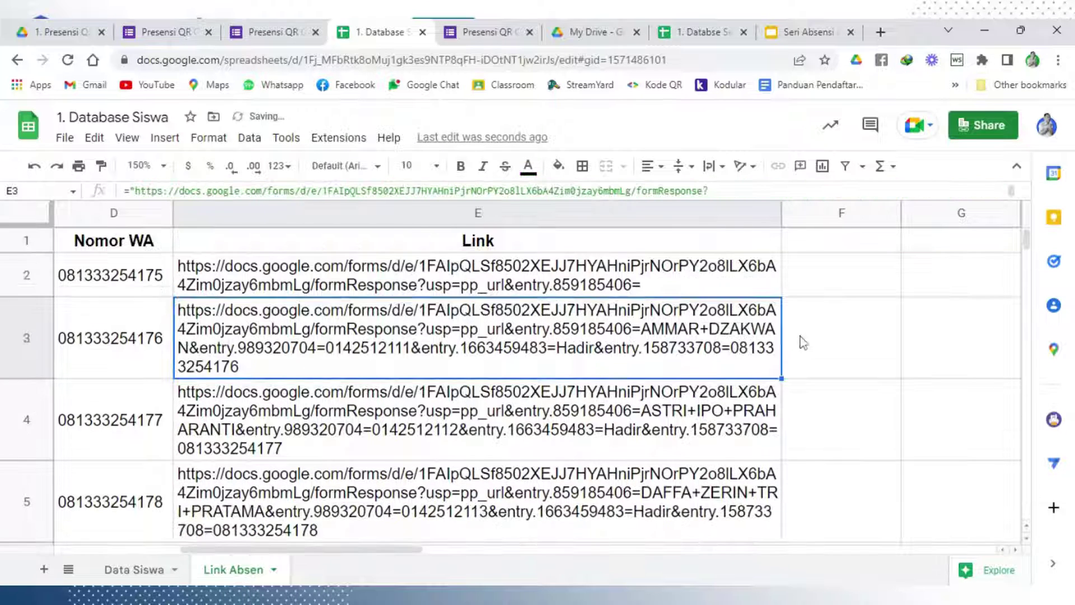
Paste the cut tail as a formula in F2 and autofill it down column F
{"action": "left_click", "coordinate": [848, 287]}
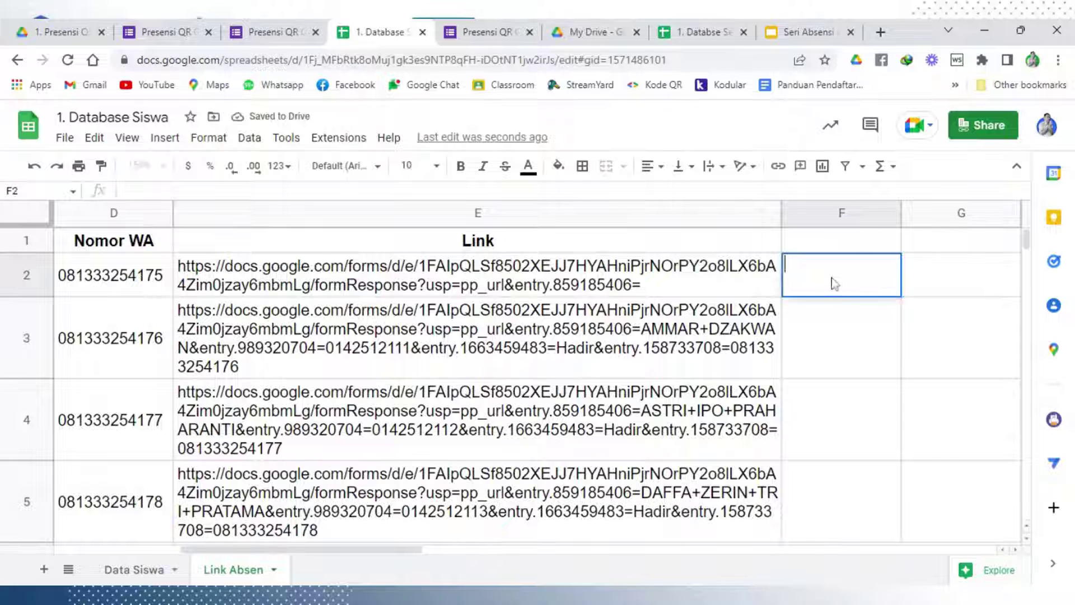
{"action": "type", "text": "="}
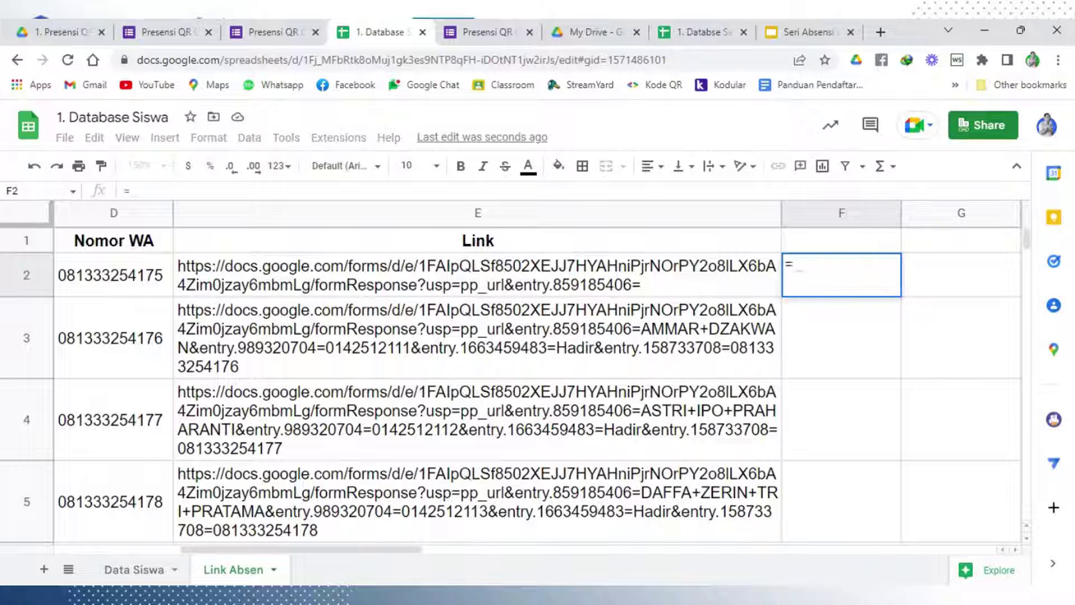
{"action": "key", "text": "ctrl+v"}
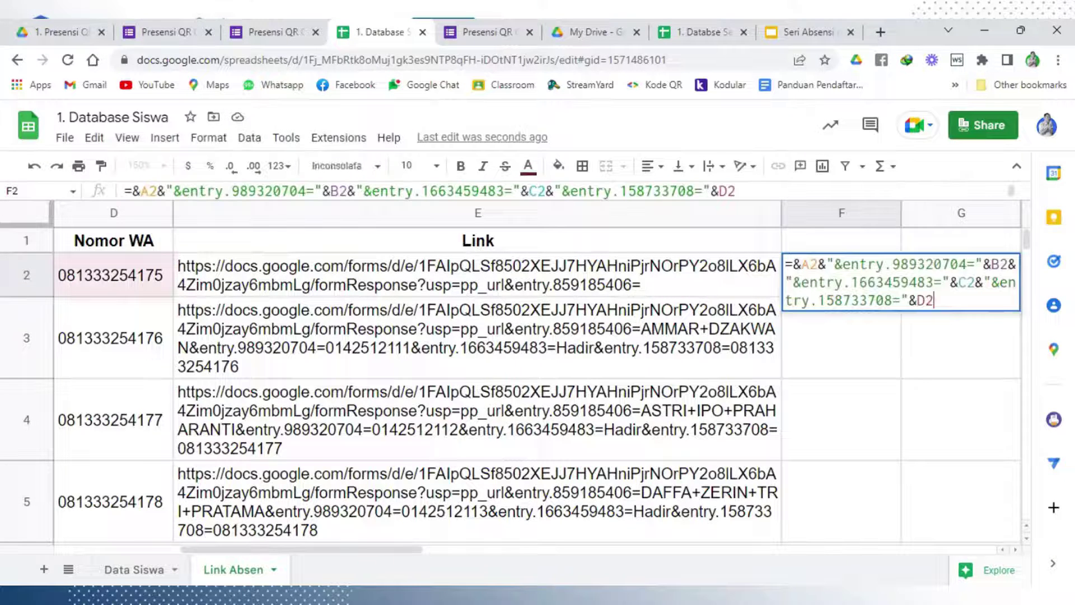
{"action": "left_click", "coordinate": [800, 264]}
{"action": "key", "text": "BackSpace"}
{"action": "key", "text": "Return"}
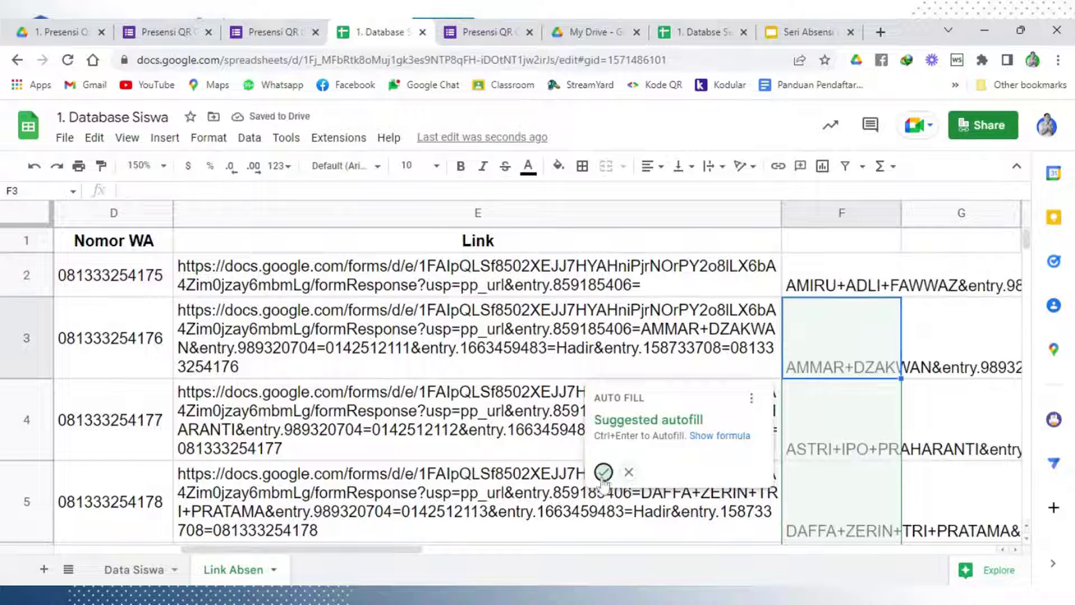
{"action": "key", "text": "ctrl+Return"}
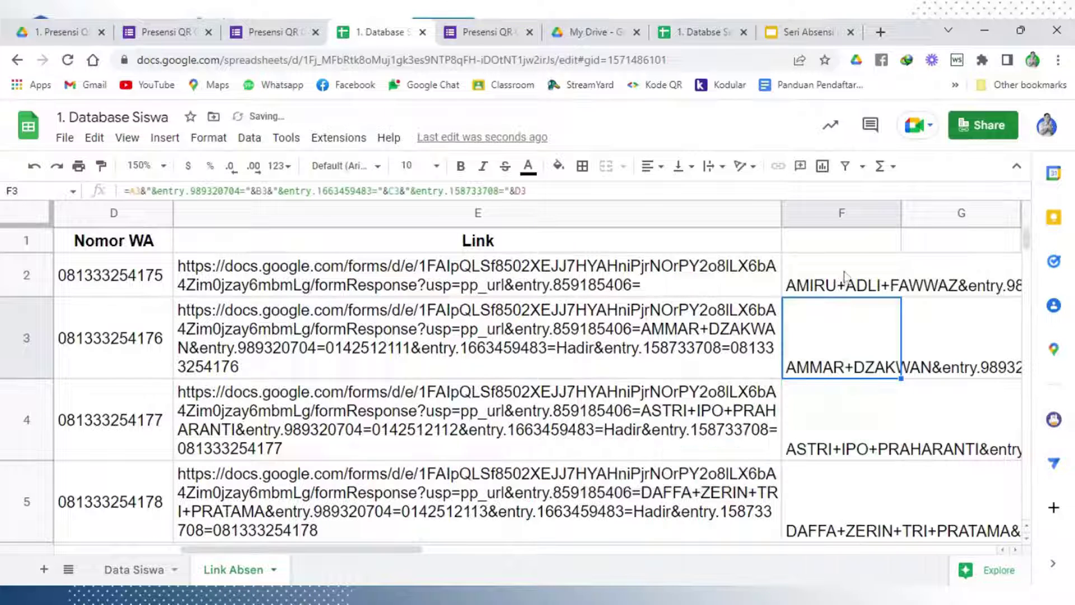
Vertically centre the contents of column F
{"action": "left_click", "coordinate": [845, 271]}
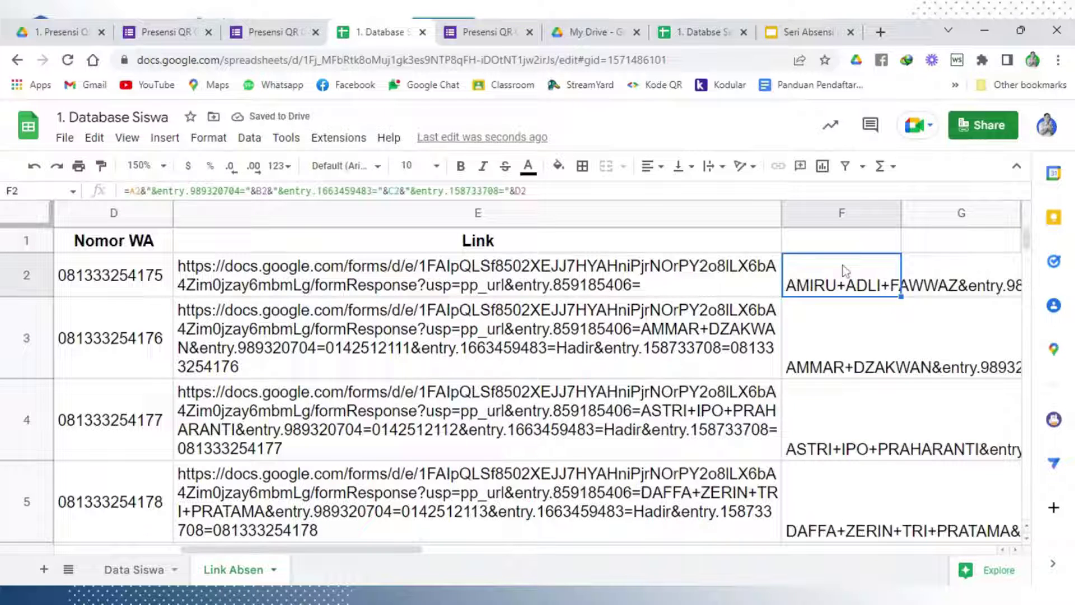
{"action": "left_click", "coordinate": [841, 214]}
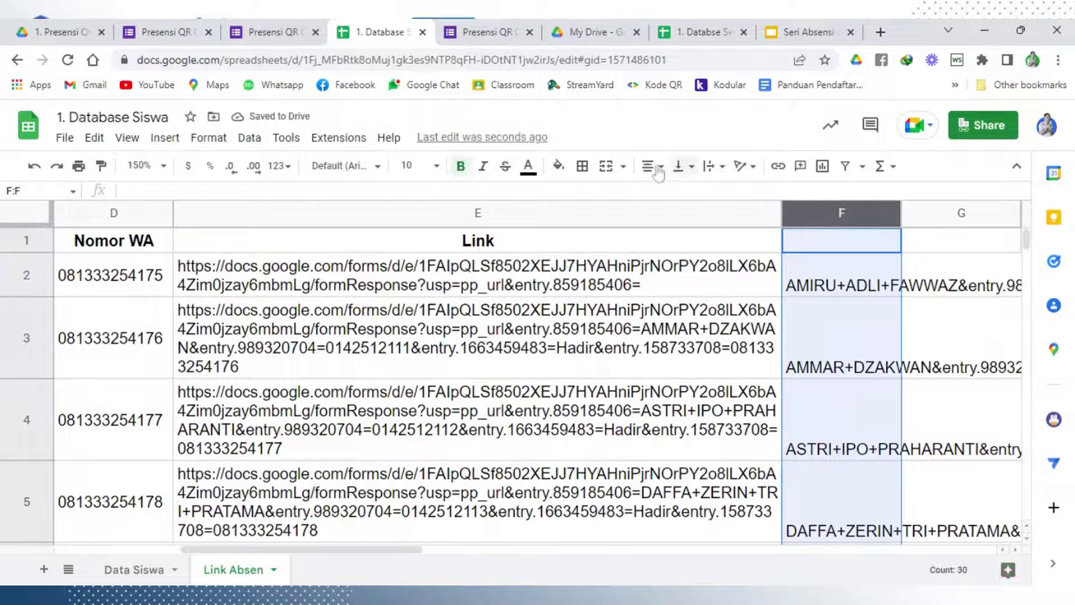
{"action": "left_click", "coordinate": [684, 165]}
{"action": "left_click", "coordinate": [705, 195]}
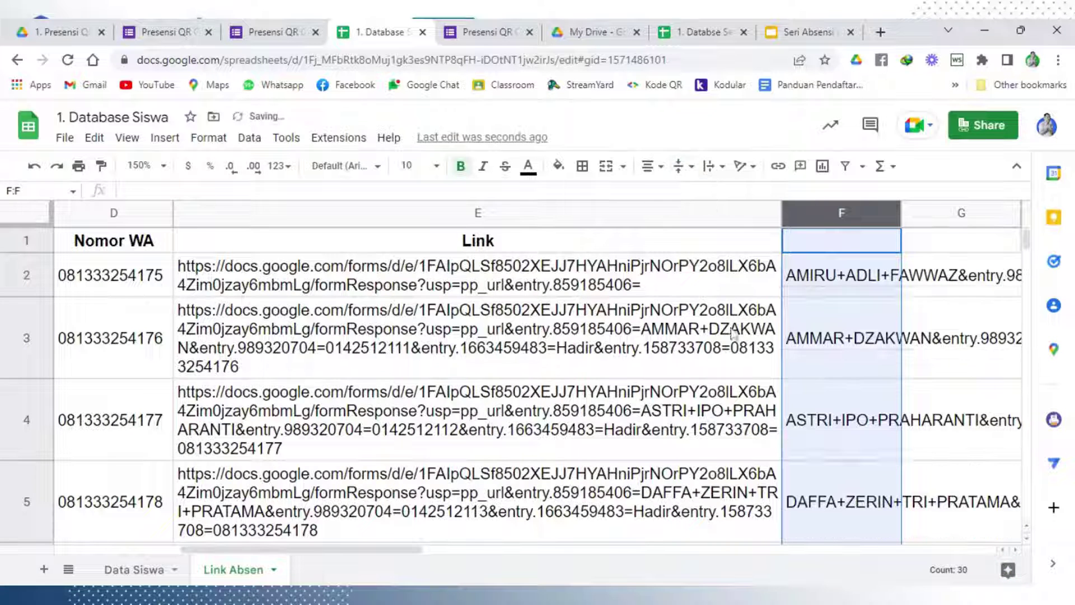
{"action": "left_click", "coordinate": [728, 322]}
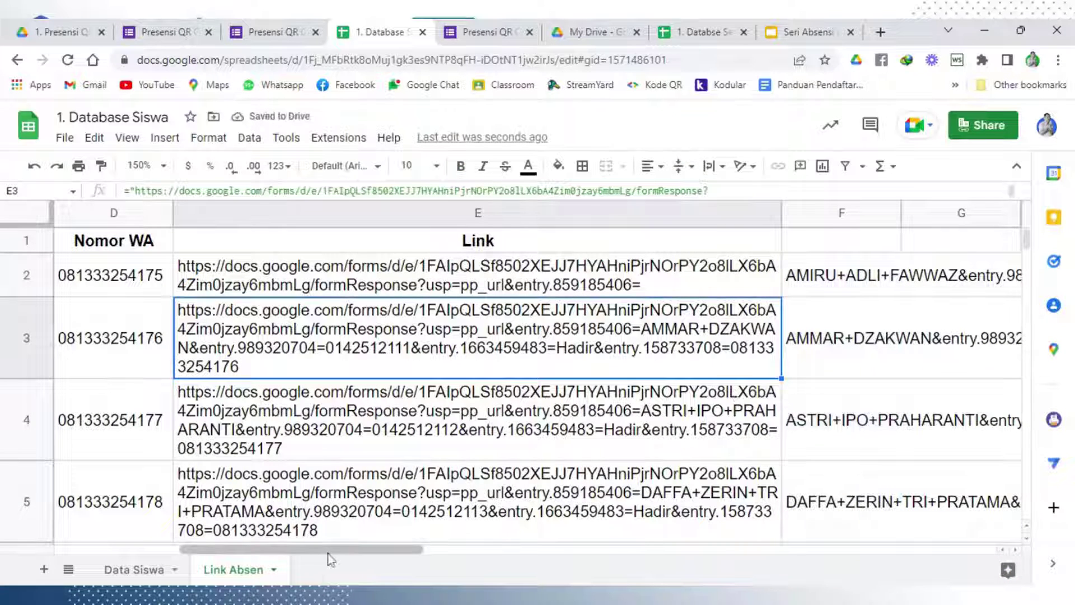
Clear the long per-student links from E3 down to E31
{"action": "mouse_move", "coordinate": [327, 550]}
{"action": "left_mouse_down"}
{"action": "mouse_move", "coordinate": [440, 551]}
{"action": "mouse_move", "coordinate": [336, 552]}
{"action": "left_mouse_up"}
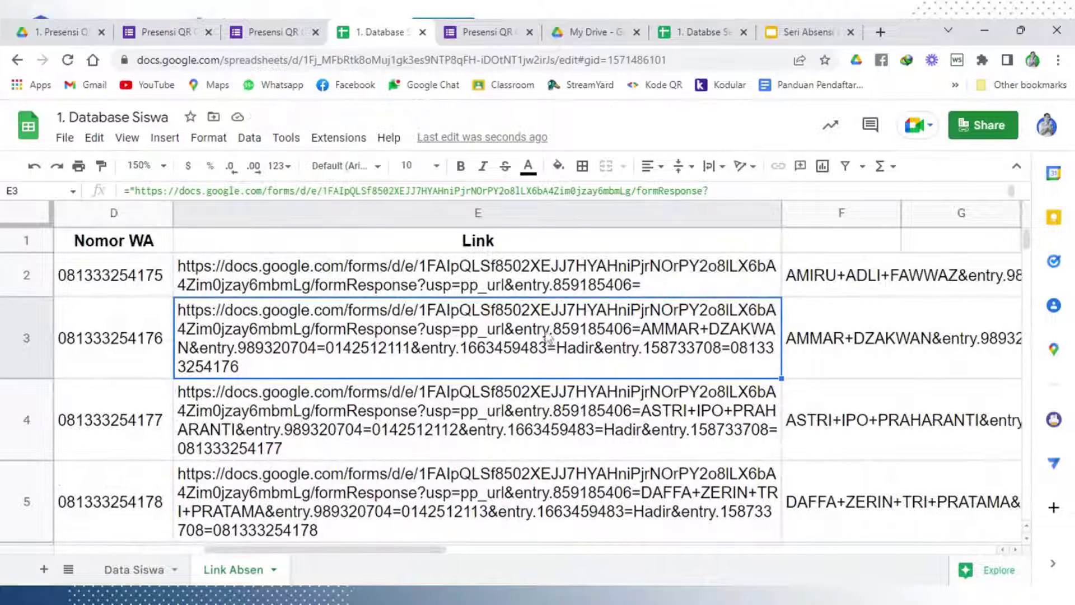
{"action": "scroll", "coordinate": [562, 349], "scroll_direction": "down", "scroll_amount": 3}
{"action": "scroll", "coordinate": [562, 350], "scroll_direction": "down", "scroll_amount": 10}
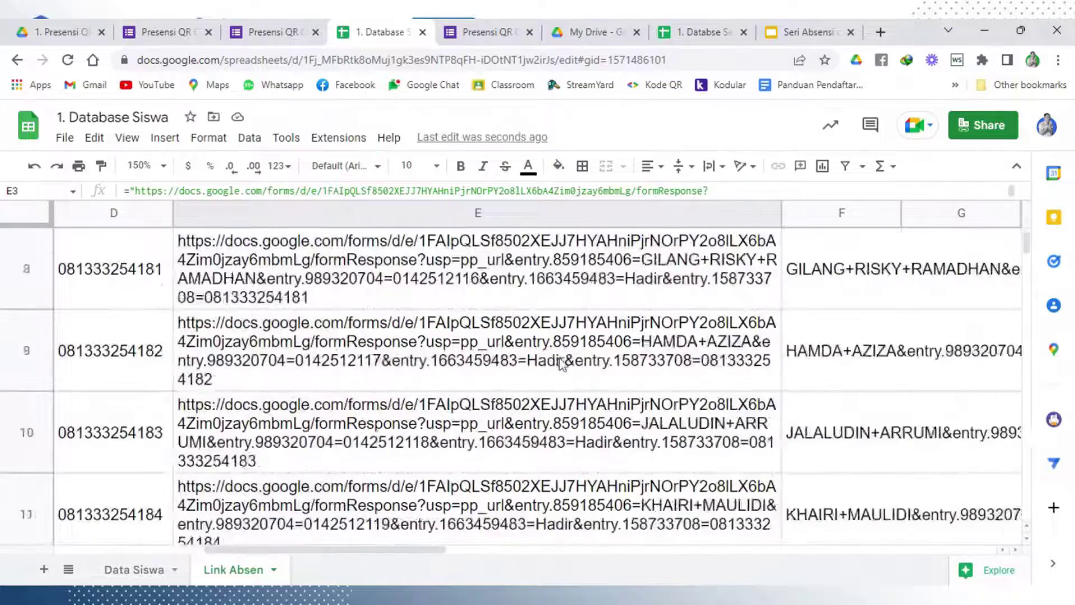
{"action": "scroll", "coordinate": [563, 365], "scroll_direction": "down", "scroll_amount": 8}
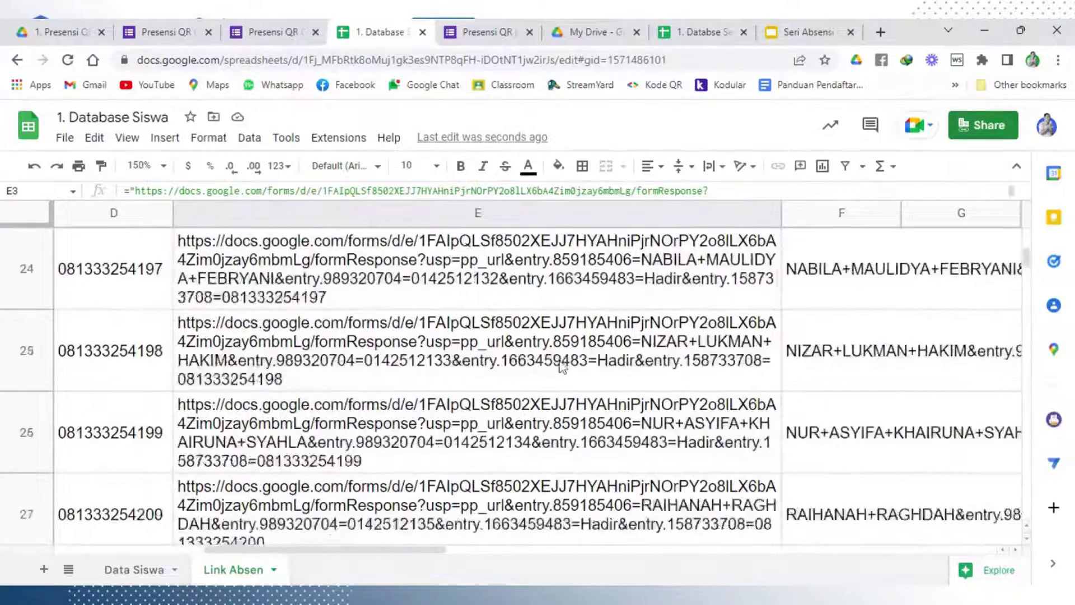
{"action": "scroll", "coordinate": [563, 365], "scroll_direction": "up", "scroll_amount": 3}
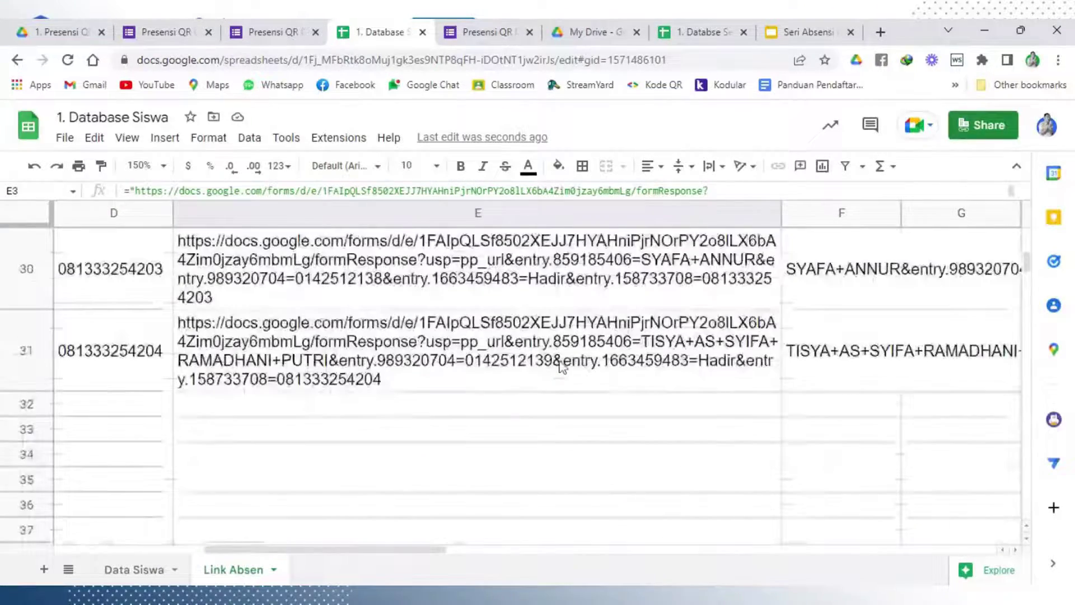
{"action": "left_click", "coordinate": [562, 367], "text": "shift"}
{"action": "key", "text": "Delete"}
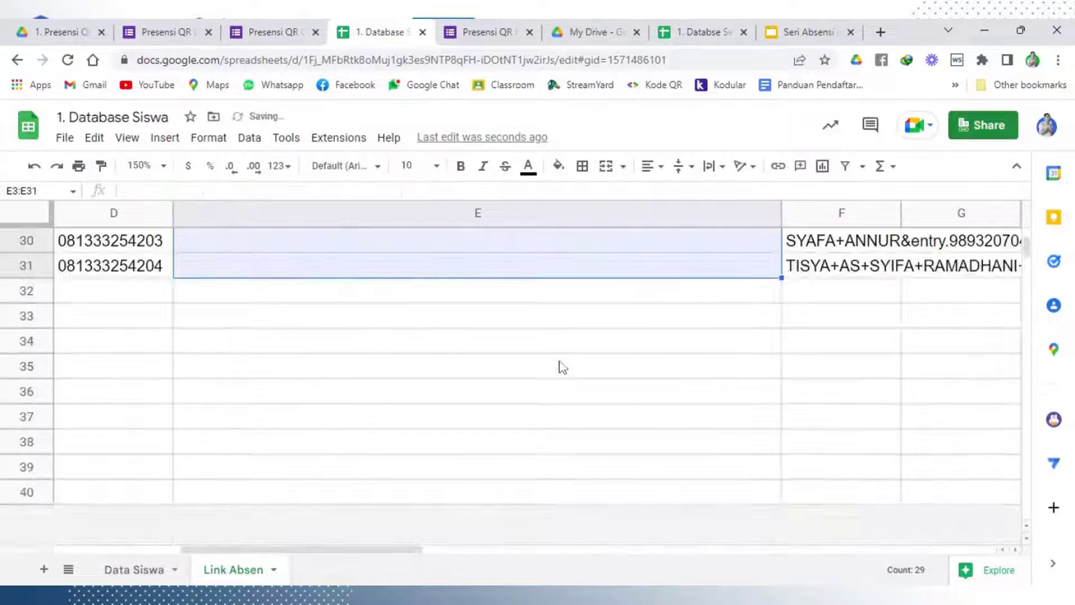
Fill E2's base form link down the Link column through E31
{"action": "scroll", "coordinate": [562, 366], "scroll_direction": "up", "scroll_amount": 15}
{"action": "scroll", "coordinate": [563, 367], "scroll_direction": "up", "scroll_amount": 2}
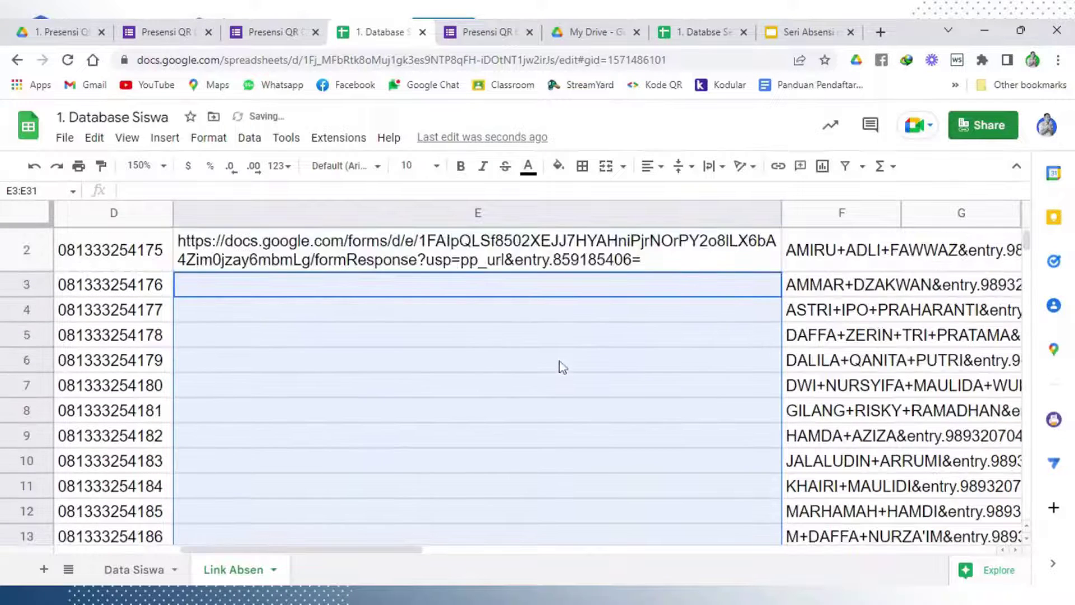
{"action": "scroll", "coordinate": [563, 367], "scroll_direction": "up", "scroll_amount": 1}
{"action": "key", "text": "Up"}
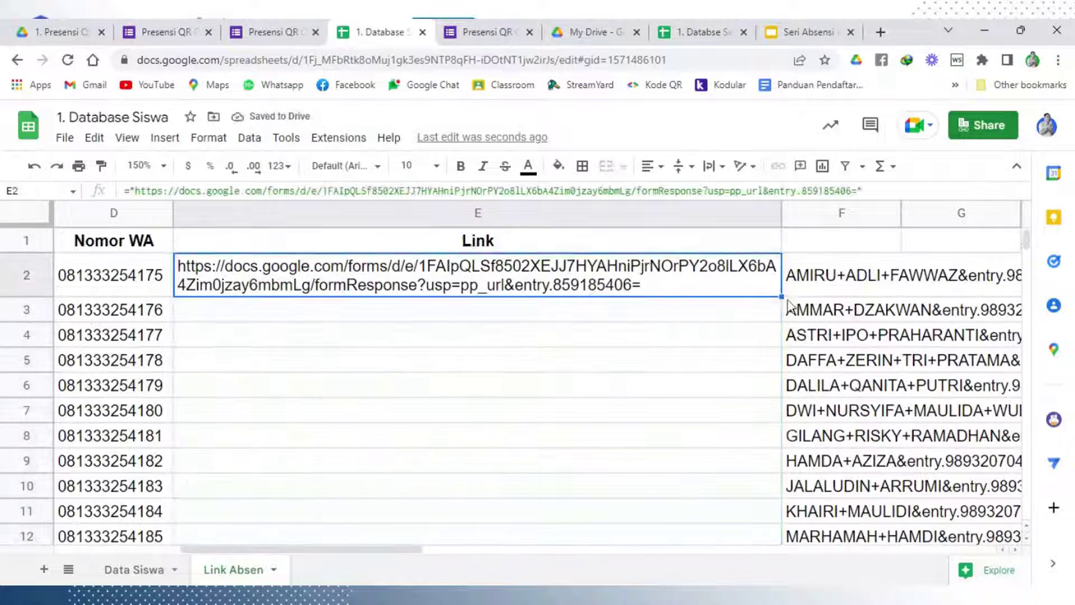
{"action": "key", "text": "ctrl+z"}
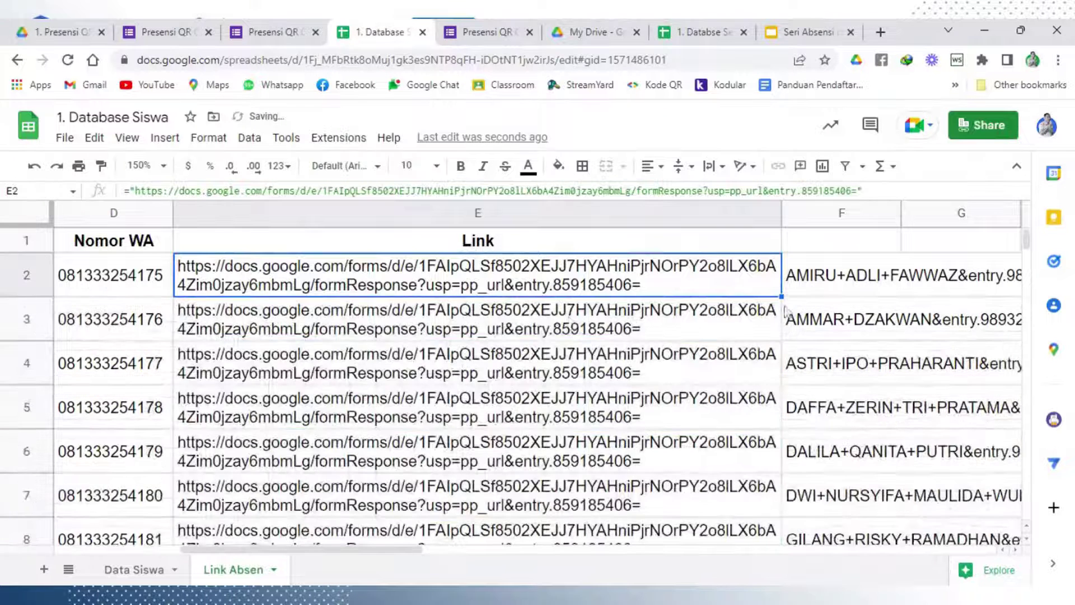
{"action": "left_click", "coordinate": [140, 165]}
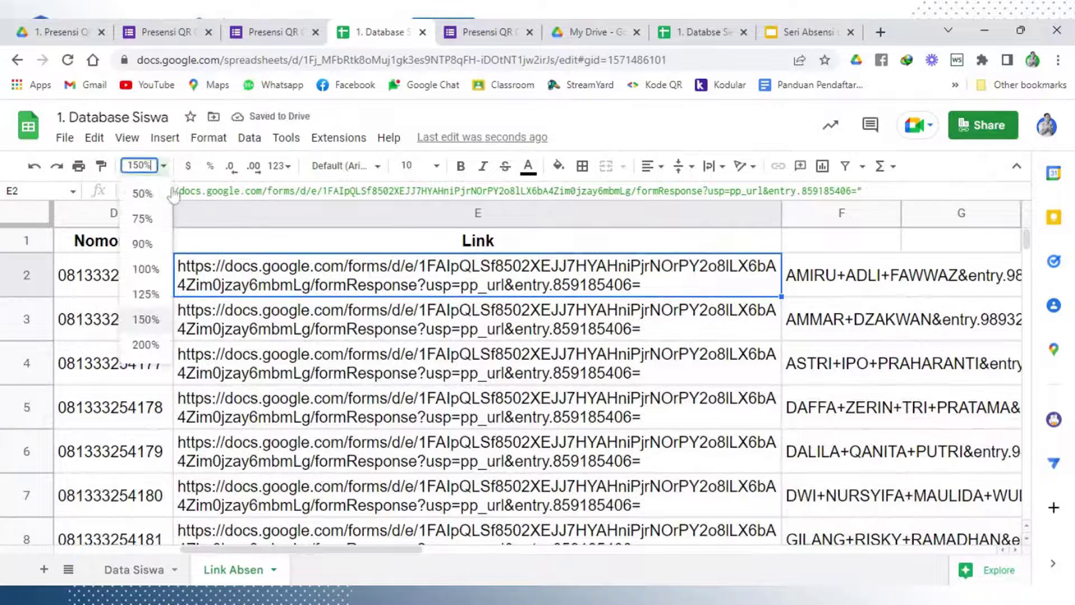
Zoom to 125%, widen column F with wrapped text, and narrow column E
{"action": "left_click", "coordinate": [144, 294]}
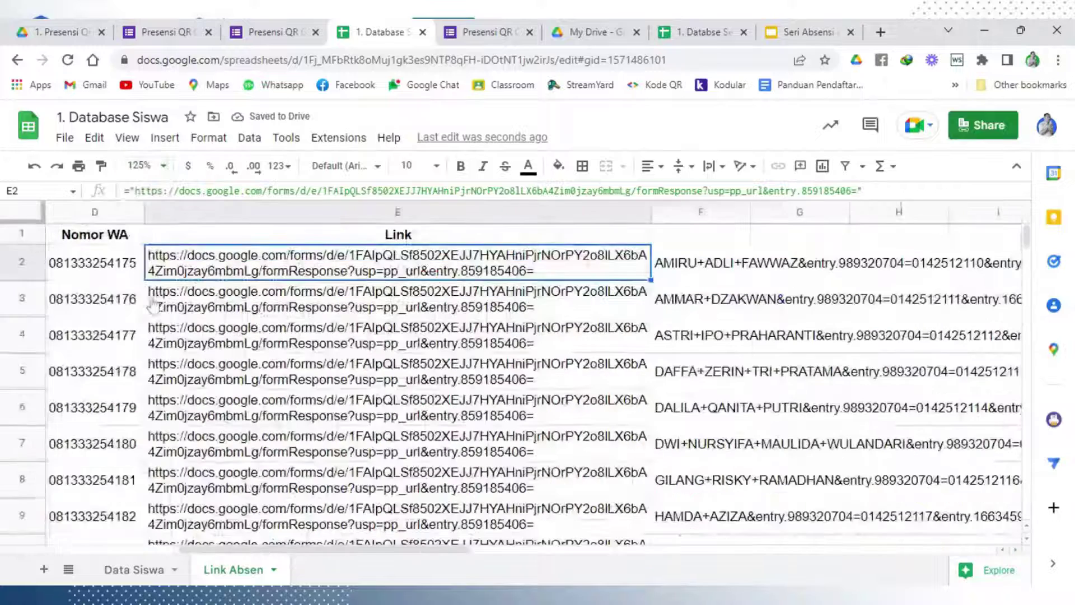
{"action": "left_click", "coordinate": [719, 214]}
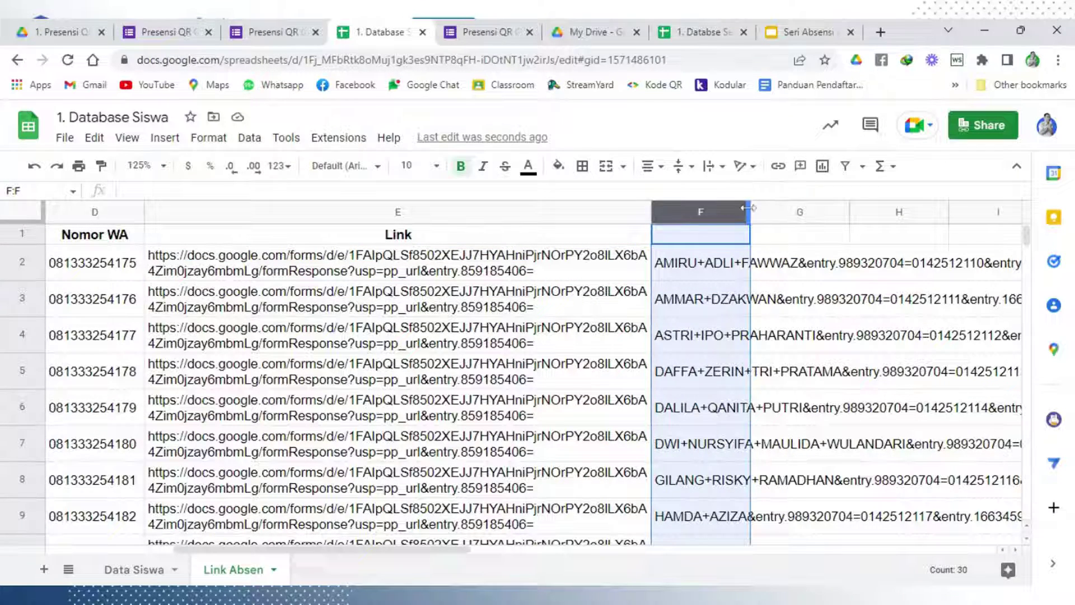
{"action": "left_click_drag", "start_coordinate": [751, 219], "coordinate": [951, 217]}
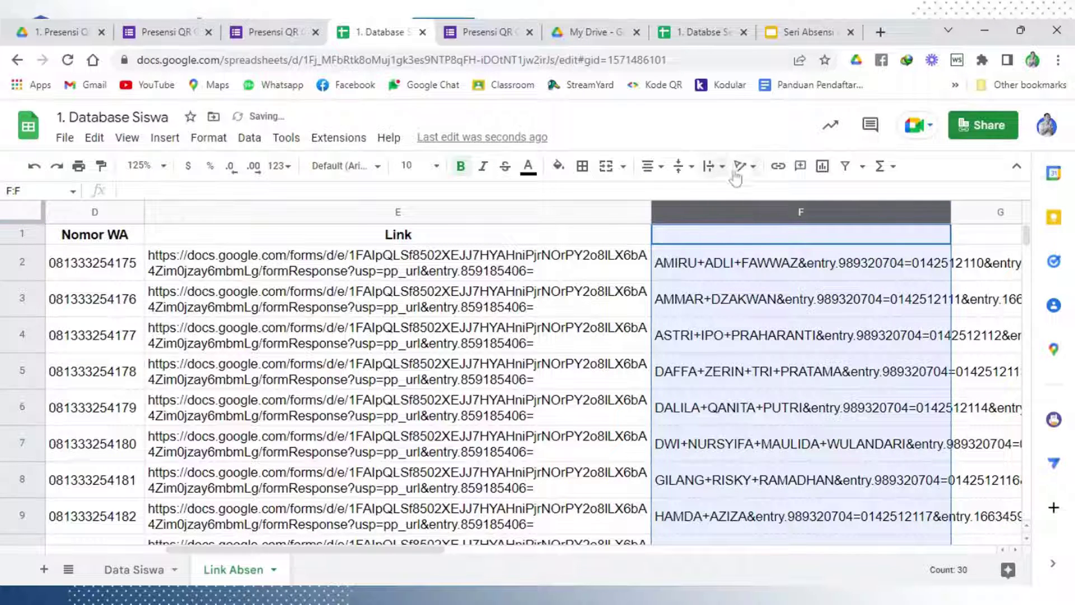
{"action": "left_click", "coordinate": [718, 167]}
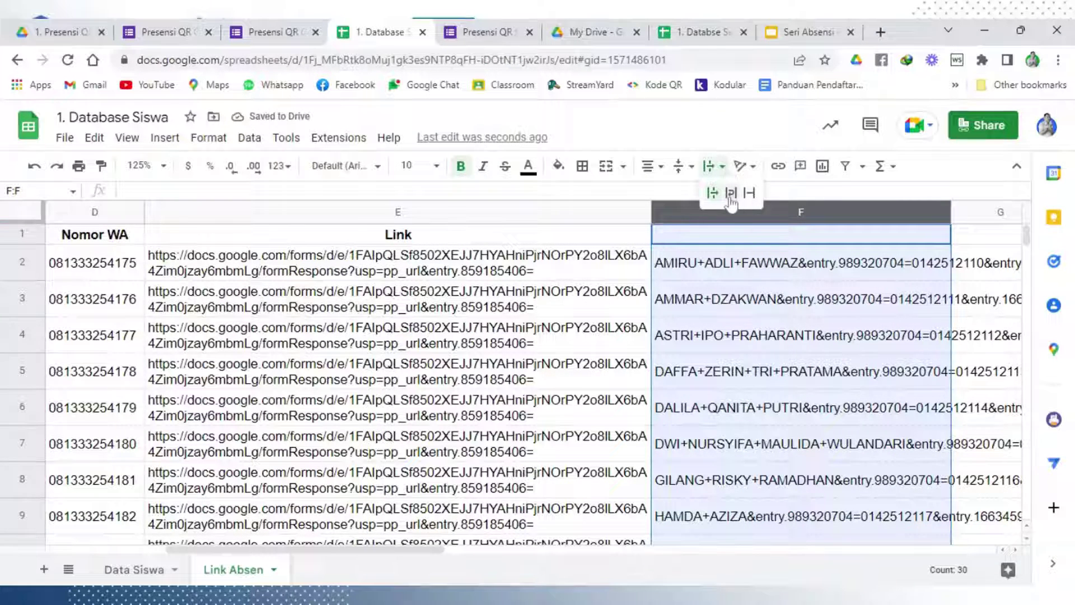
{"action": "left_click", "coordinate": [731, 192]}
{"action": "left_click", "coordinate": [786, 344]}
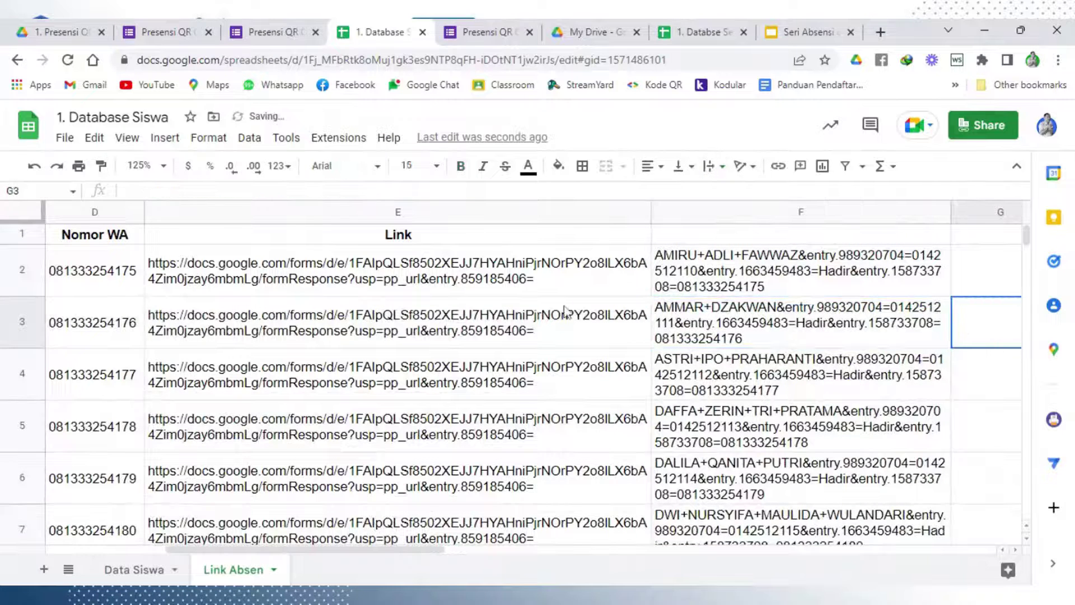
{"action": "left_click", "coordinate": [766, 275]}
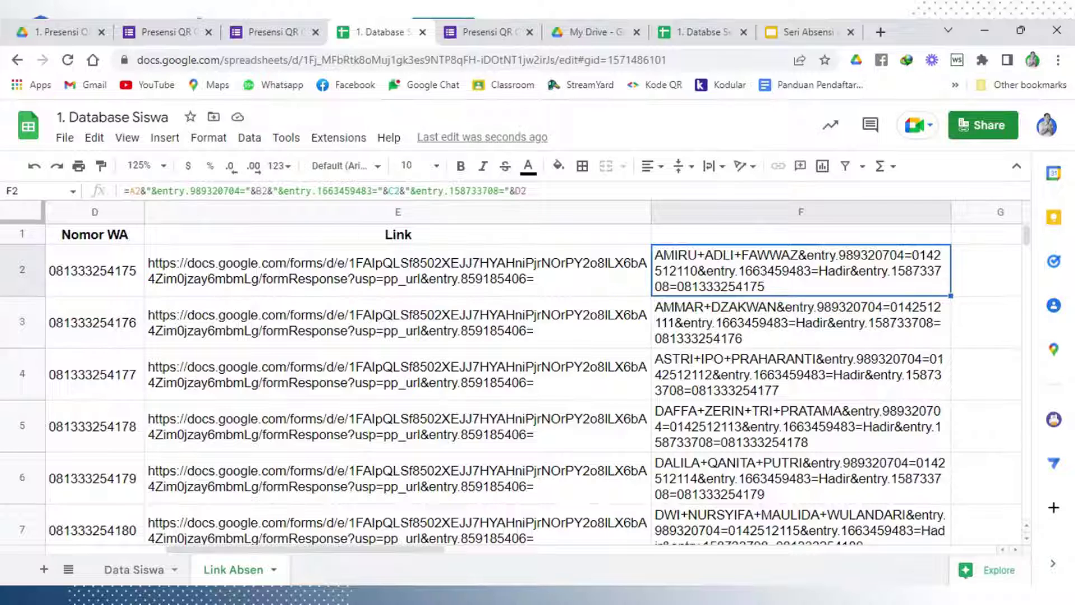
{"action": "left_click_drag", "start_coordinate": [650, 215], "coordinate": [509, 208]}
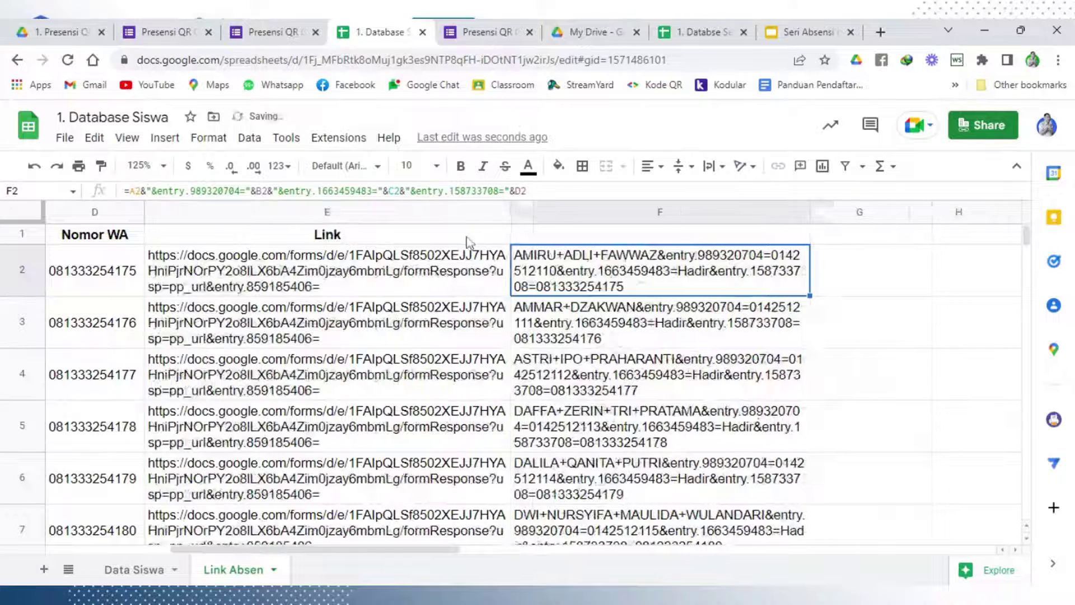
Rename E1 to 'Link 1', head F1 'Link 2', and widen column F slightly
{"action": "left_click", "coordinate": [466, 239]}
{"action": "double_click", "coordinate": [467, 239]}
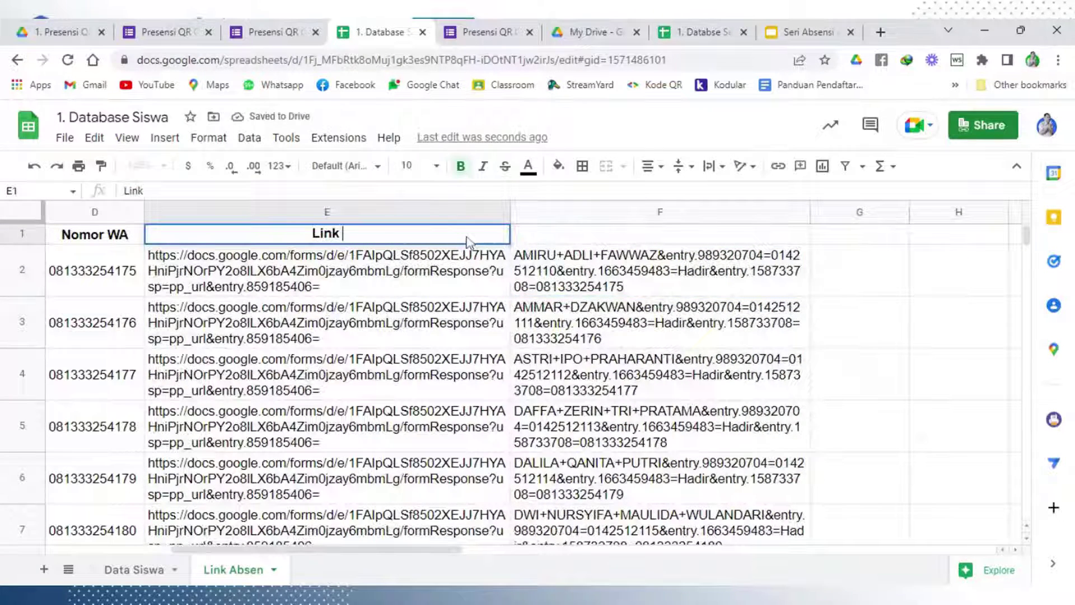
{"action": "type", "text": "1"}
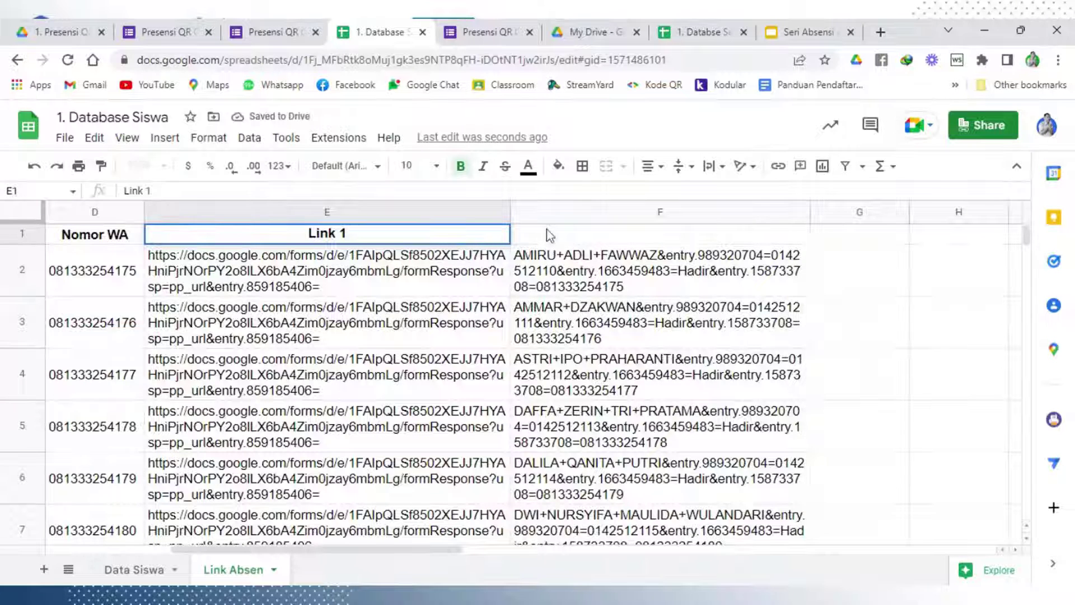
{"action": "double_click", "coordinate": [547, 235]}
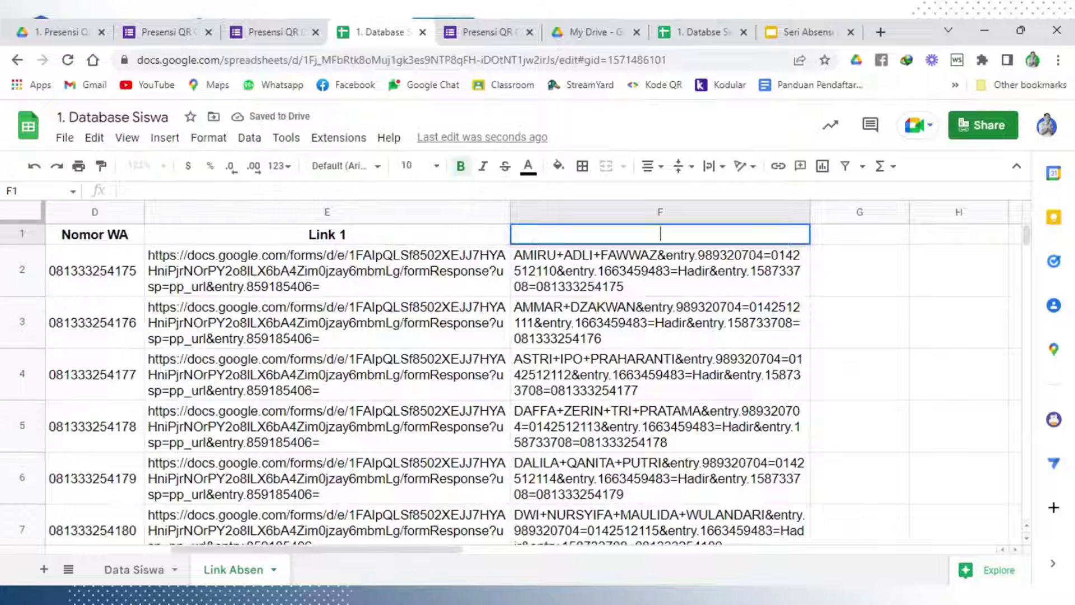
{"action": "type", "text": "Link 2"}
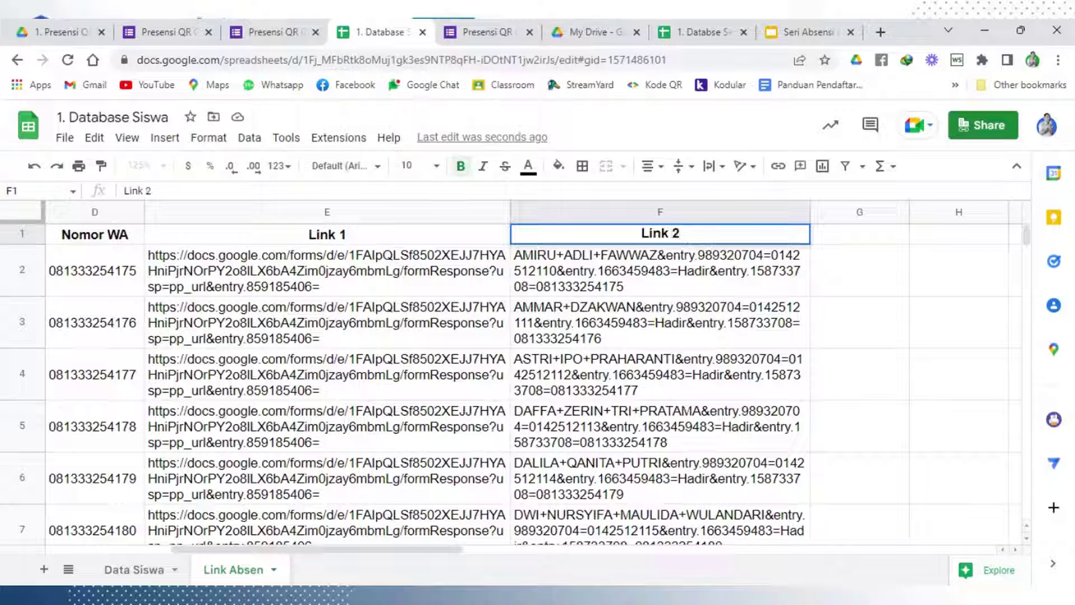
{"action": "left_click", "coordinate": [640, 320]}
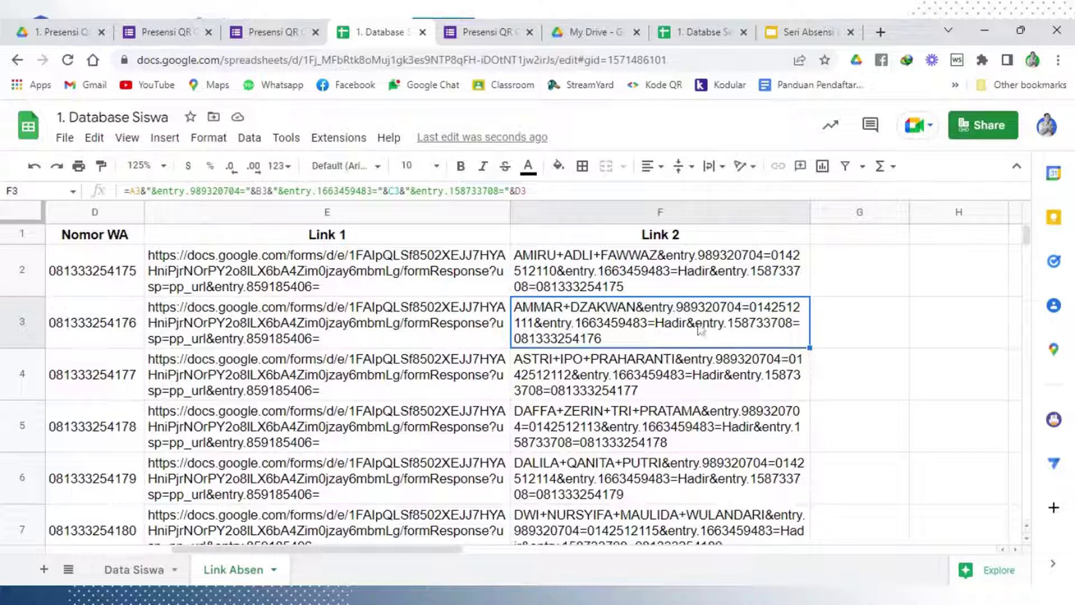
{"action": "left_click_drag", "start_coordinate": [807, 216], "coordinate": [836, 219]}
{"action": "left_click", "coordinate": [888, 355]}
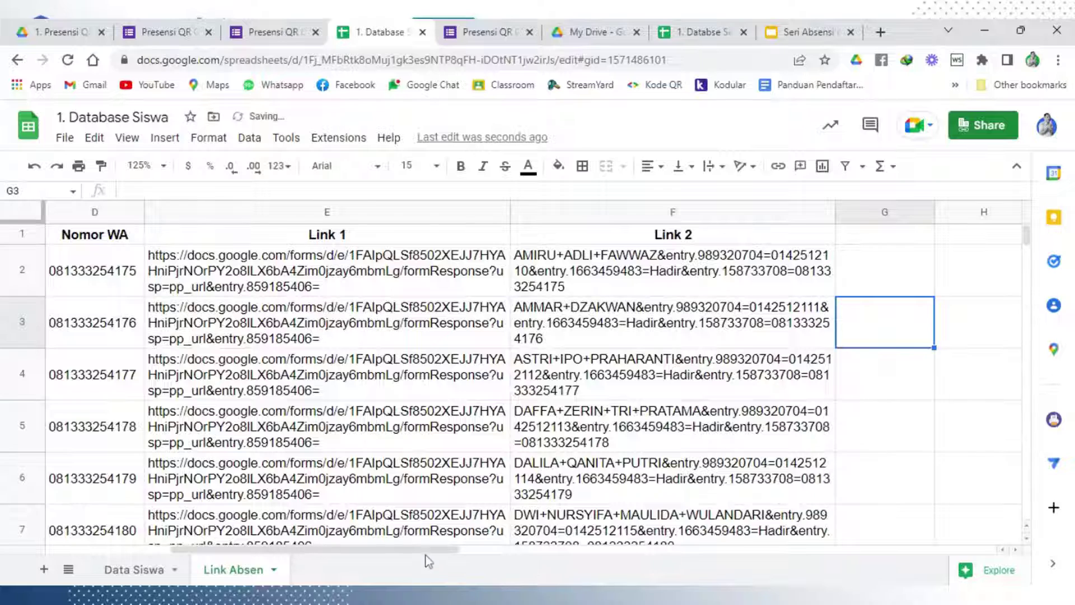
{"action": "left_click_drag", "start_coordinate": [426, 552], "coordinate": [540, 540]}
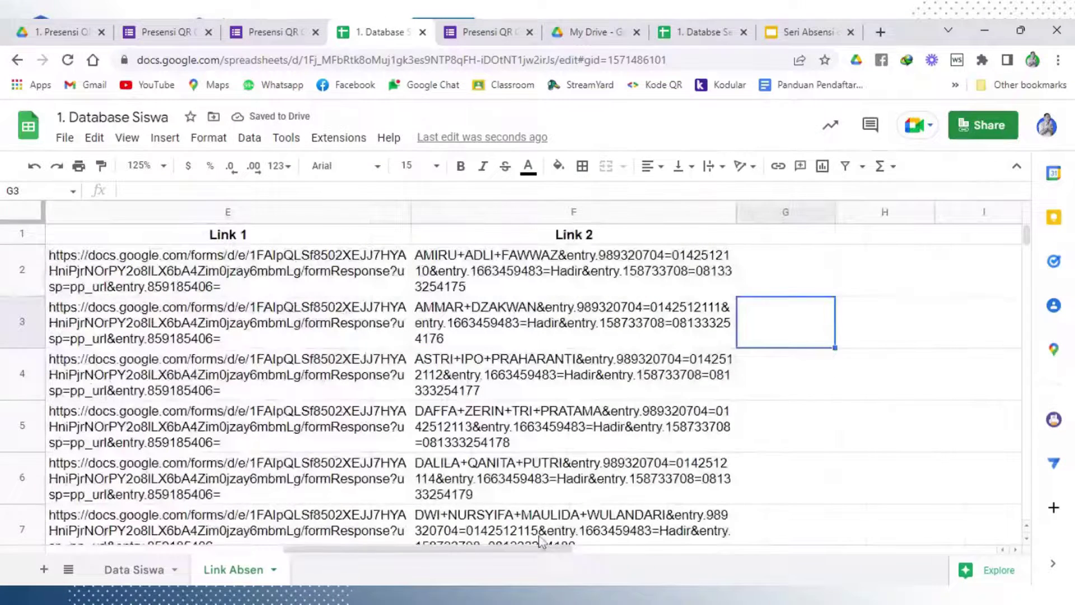
Review F2's formula down the rows, then enter 'Link QR Code' as the G1 header
{"action": "left_click", "coordinate": [577, 289]}
{"action": "scroll", "coordinate": [576, 386], "scroll_direction": "down", "scroll_amount": 3}
{"action": "scroll", "coordinate": [576, 413], "scroll_direction": "down", "scroll_amount": 8}
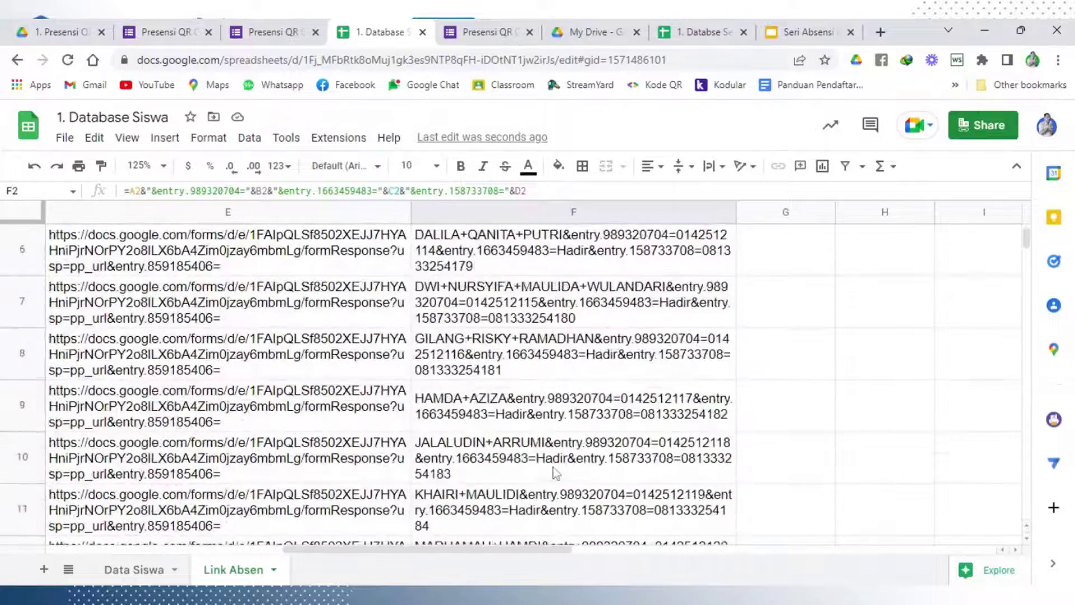
{"action": "scroll", "coordinate": [554, 476], "scroll_direction": "down", "scroll_amount": 3}
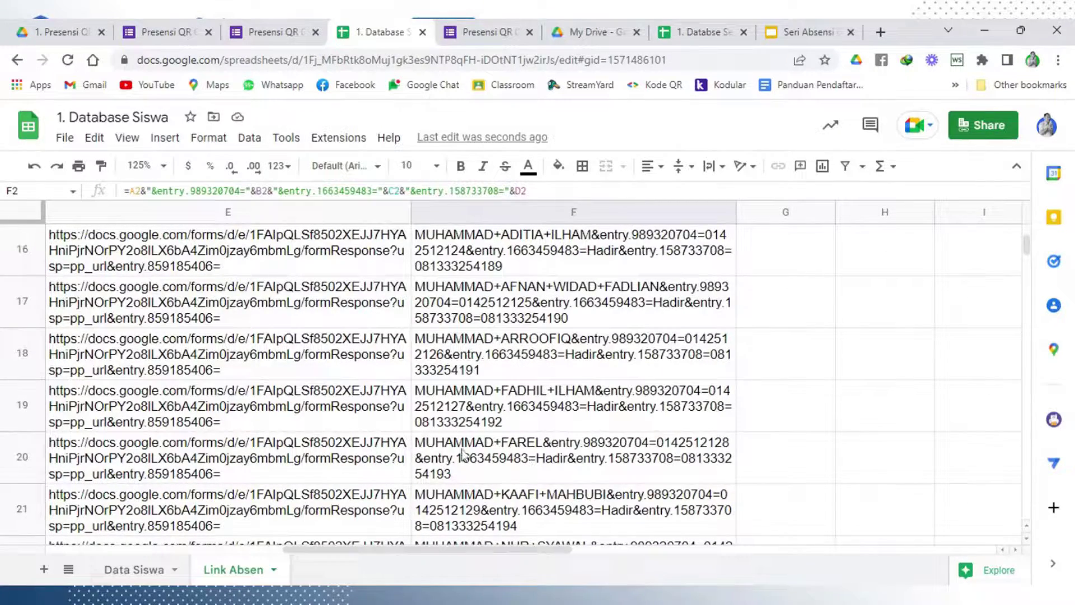
{"action": "scroll", "coordinate": [500, 426], "scroll_direction": "up", "scroll_amount": 10}
{"action": "scroll", "coordinate": [500, 426], "scroll_direction": "up", "scroll_amount": 5}
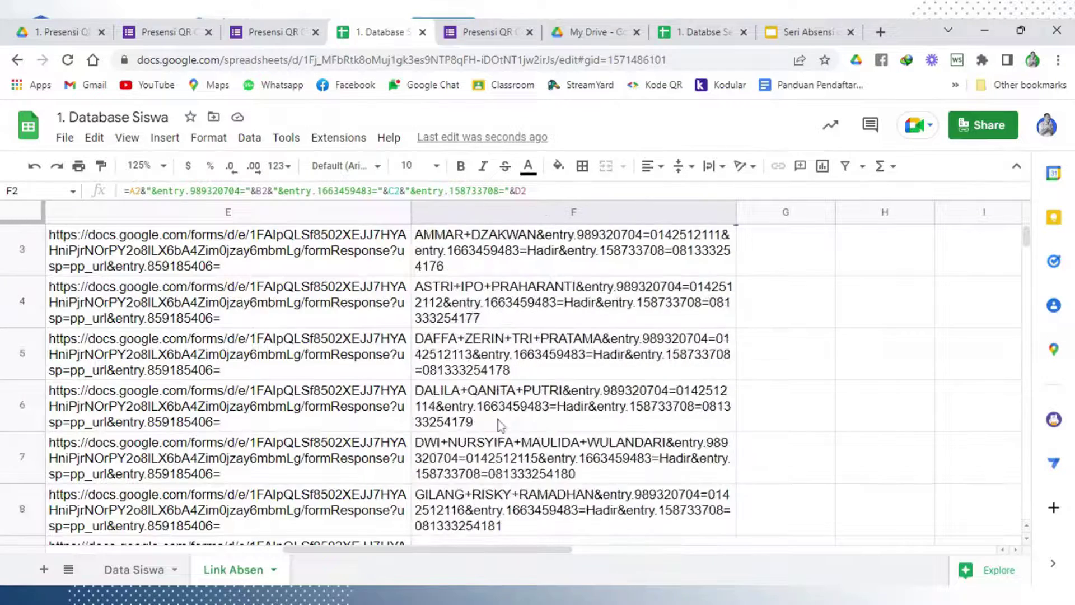
{"action": "left_click", "coordinate": [770, 246]}
{"action": "left_click", "coordinate": [770, 240]}
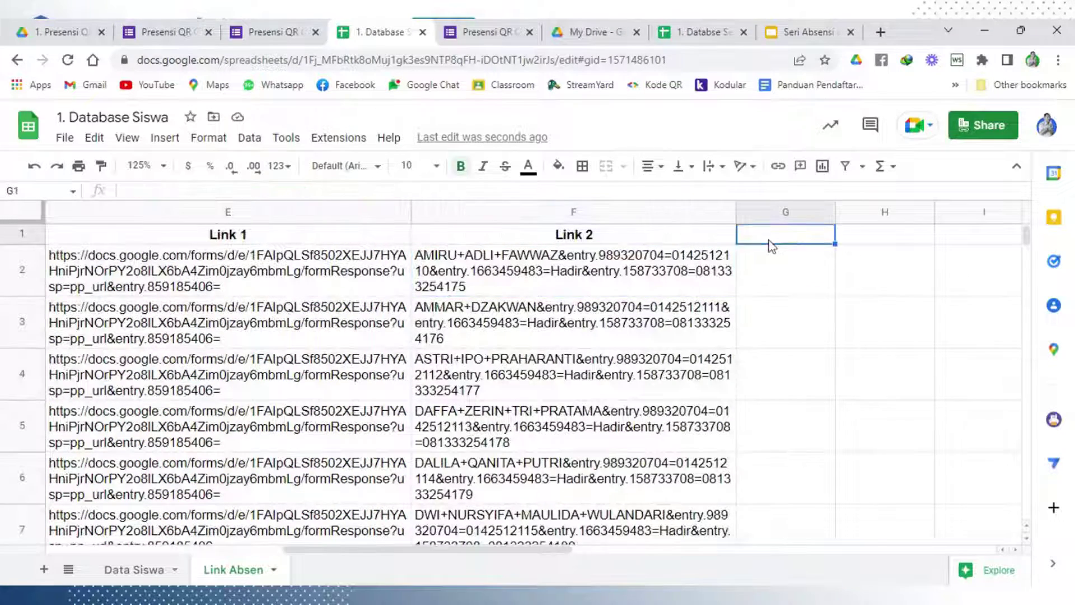
{"action": "type", "text": "Link QR"}
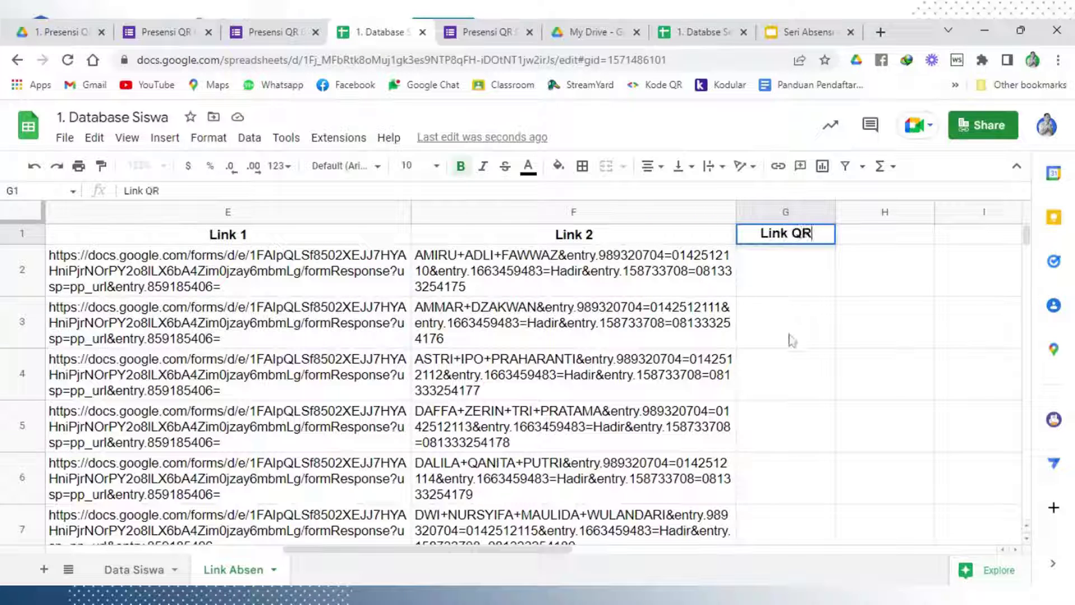
{"action": "type", "text": " Code"}
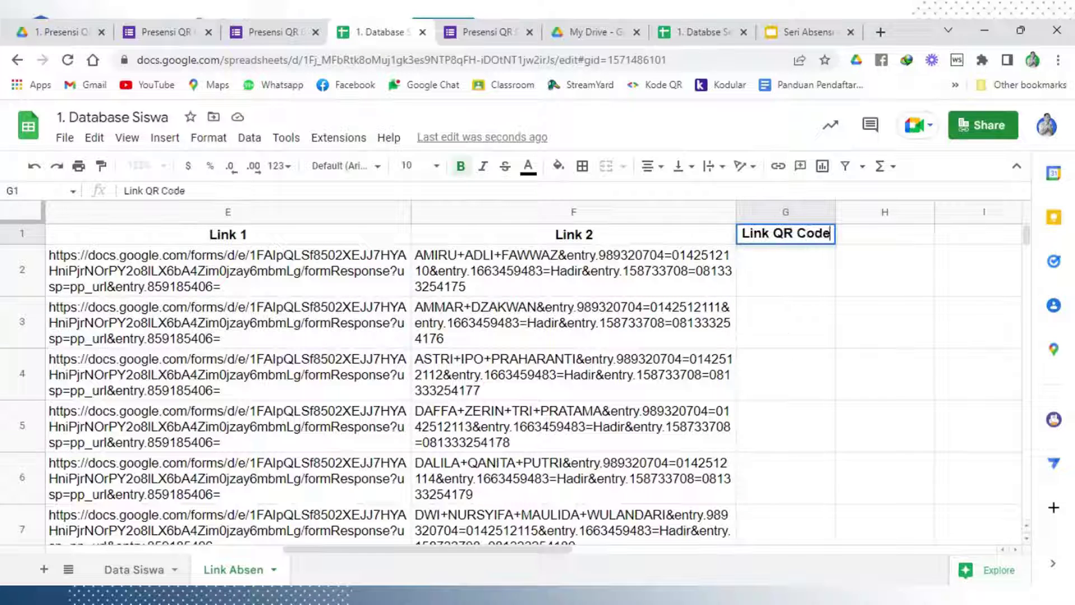
{"action": "left_click", "coordinate": [790, 336]}
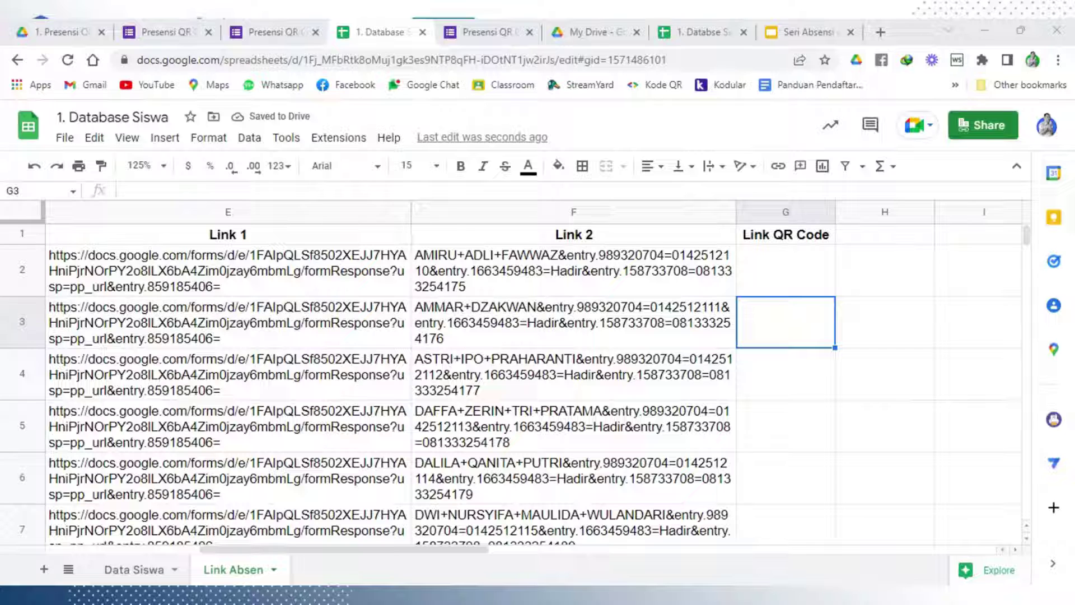
Paste the chart.googleapis.com QR URL into G2 and change its size from 250x250 to 300x300
{"action": "left_click", "coordinate": [804, 266]}
{"action": "type", "text": "="}
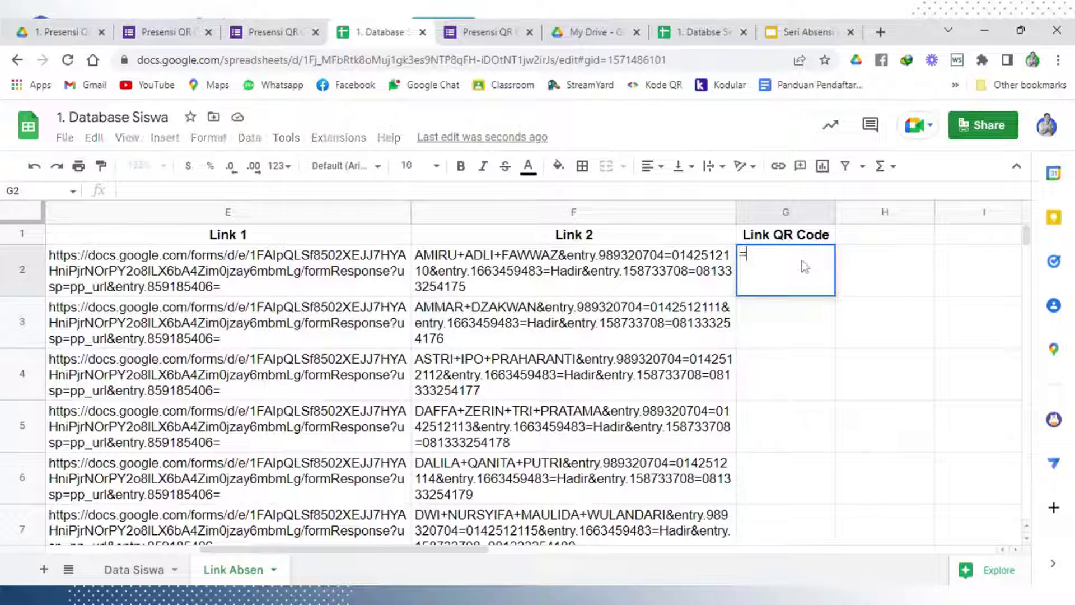
{"action": "type", "text": "\"https://chart.googleapis.com/chart?chs=250x250&cht=qr&chl=\"&ENCODEURL"}
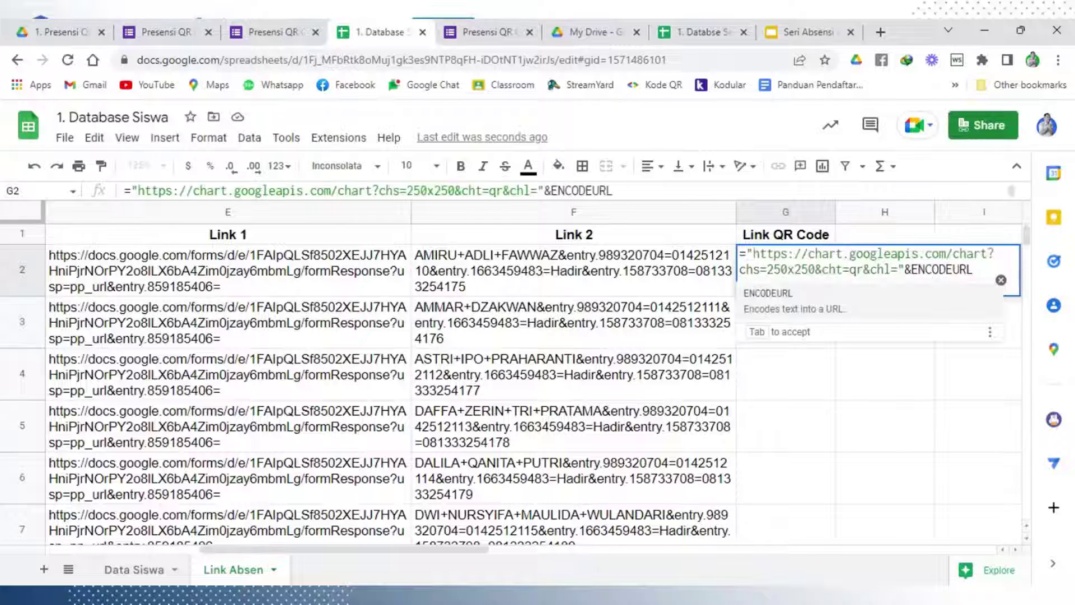
{"action": "left_click", "coordinate": [1000, 279]}
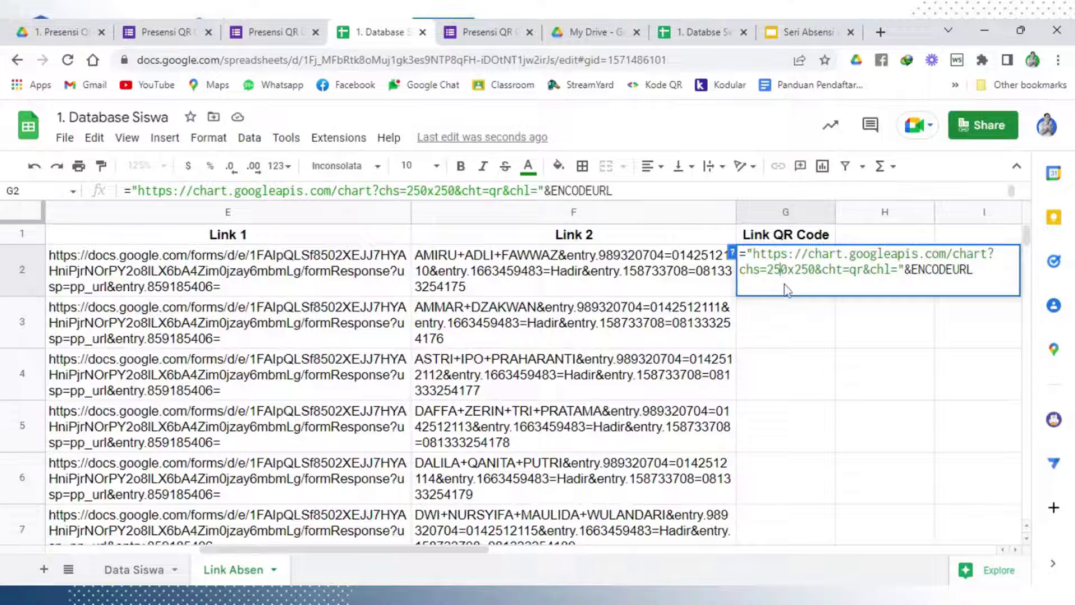
{"action": "key", "text": "BackSpace"}
{"action": "key", "text": "BackSpace"}
{"action": "type", "text": "3"}
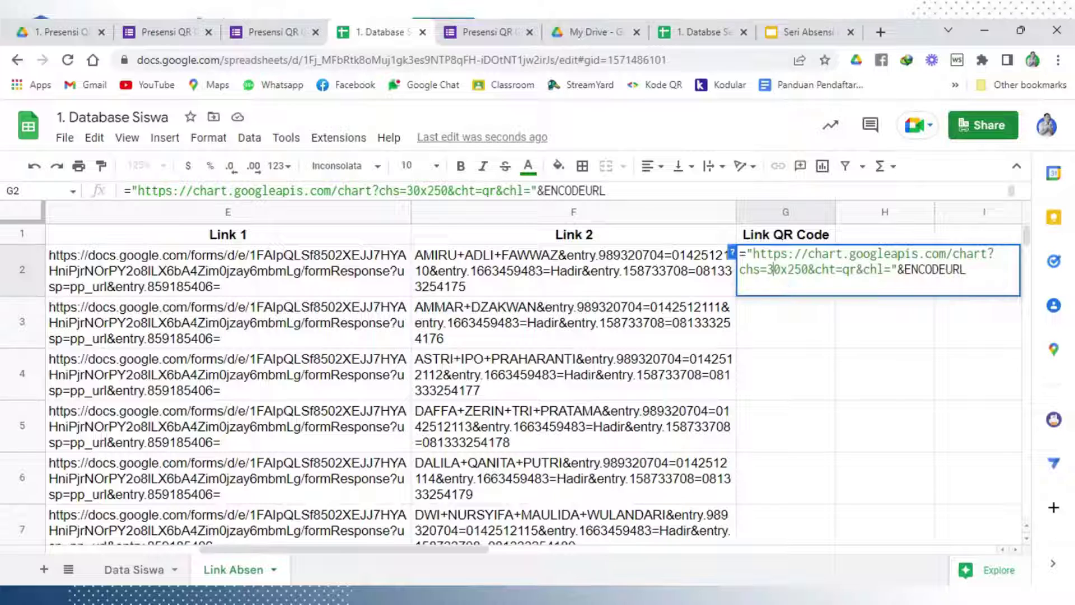
{"action": "type", "text": "0"}
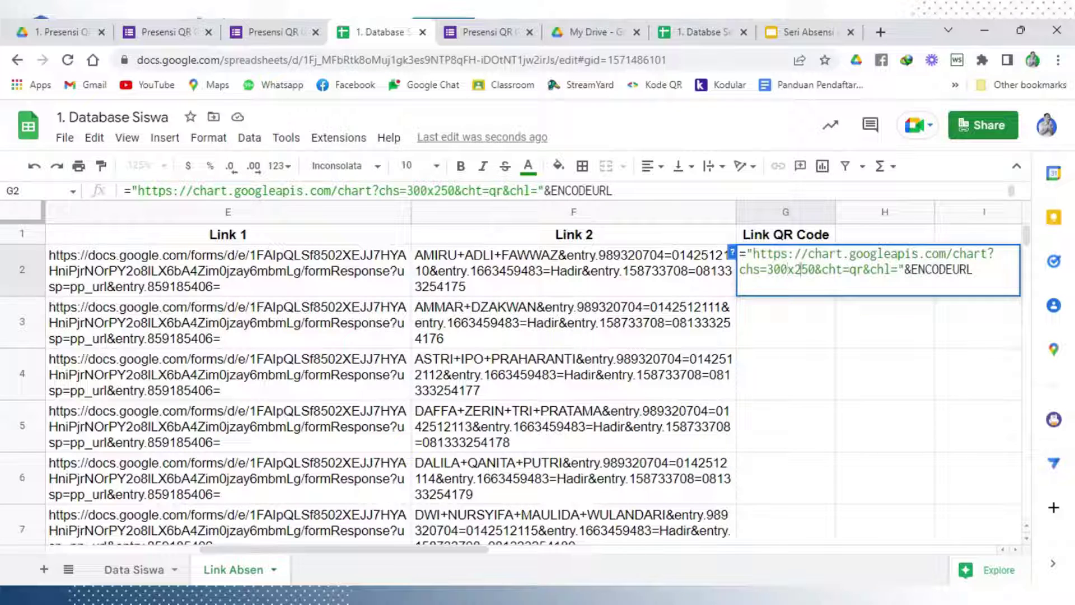
{"action": "key", "text": "BackSpace"}
{"action": "key", "text": "Delete"}
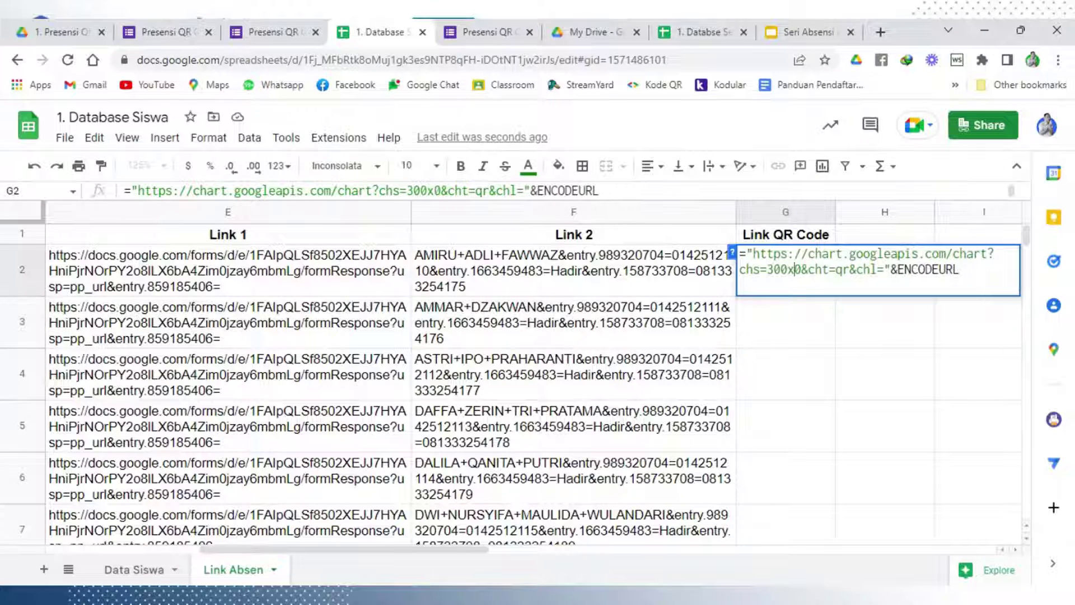
{"action": "type", "text": "33"}
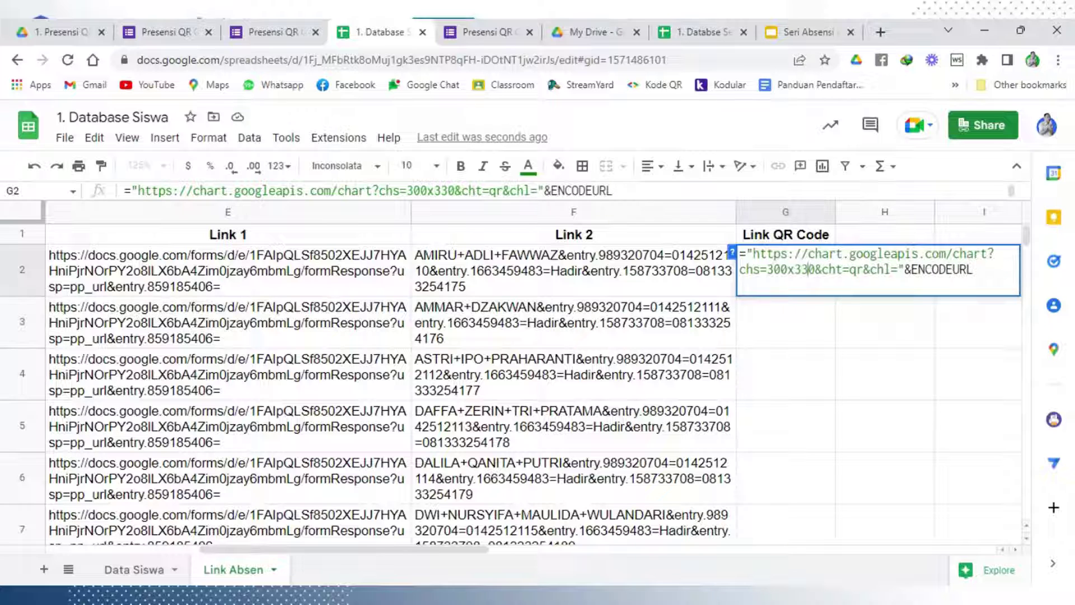
{"action": "key", "text": "BackSpace"}
{"action": "type", "text": "0"}
Complete the G2 formula with ENCODEURL(F2) and confirm it
{"action": "type", "text": "("}
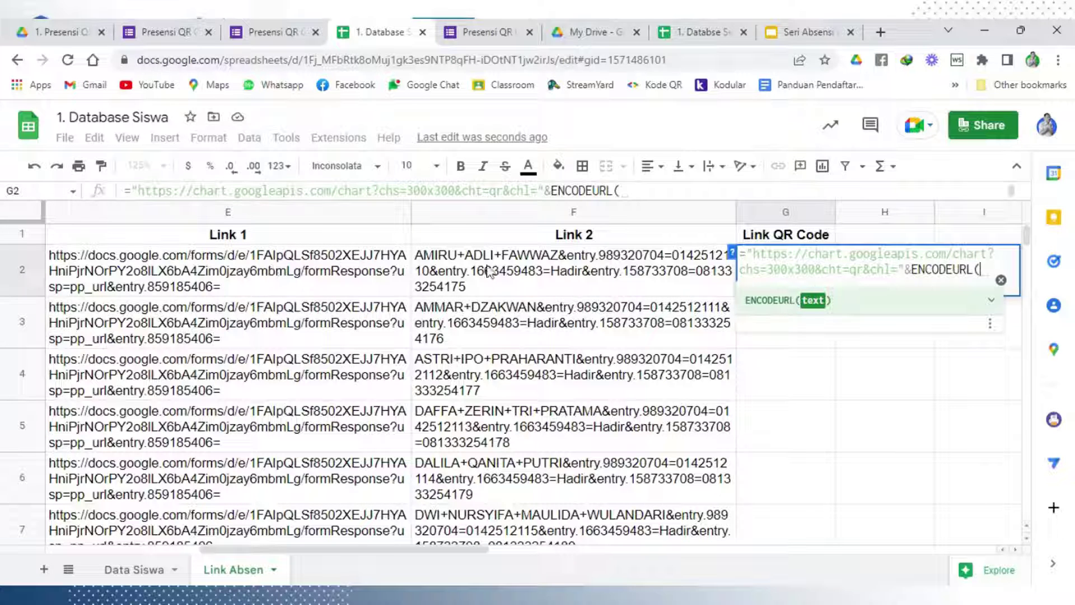
{"action": "left_click", "coordinate": [585, 272]}
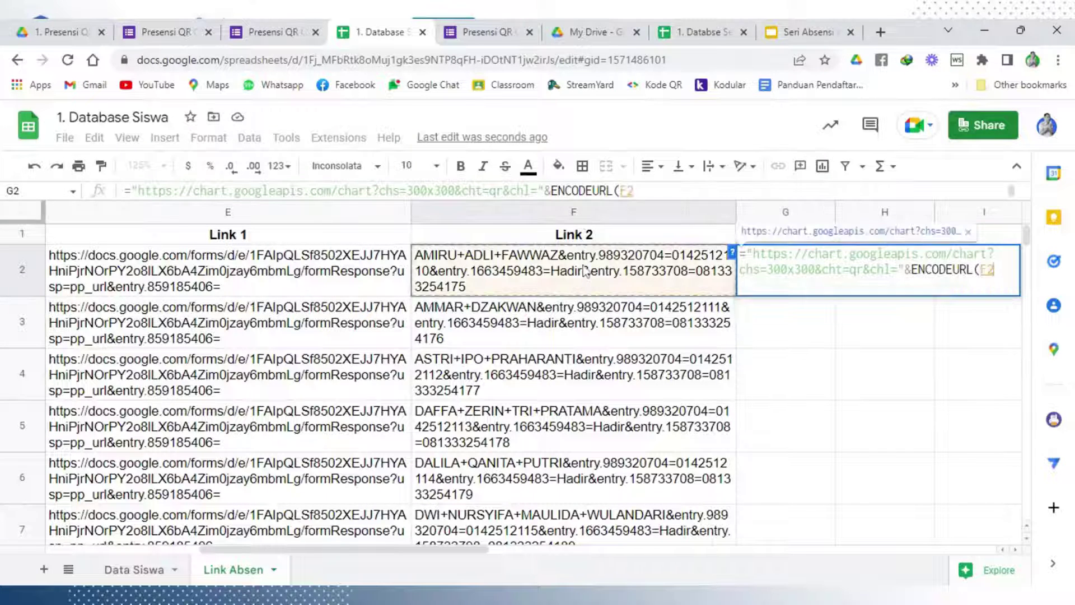
{"action": "type", "text": ")"}
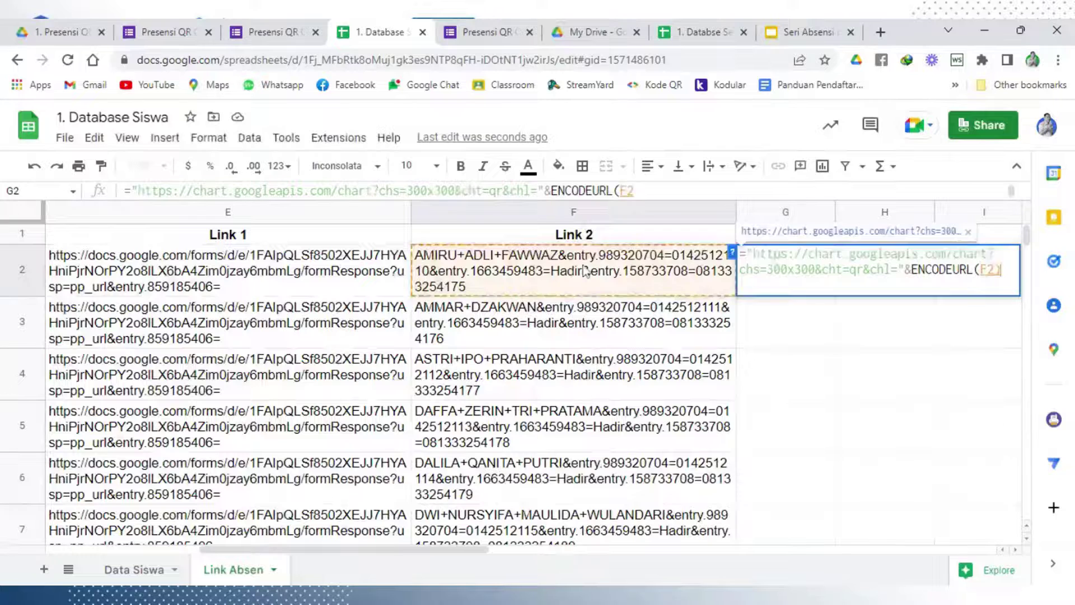
{"action": "key", "text": "Return"}
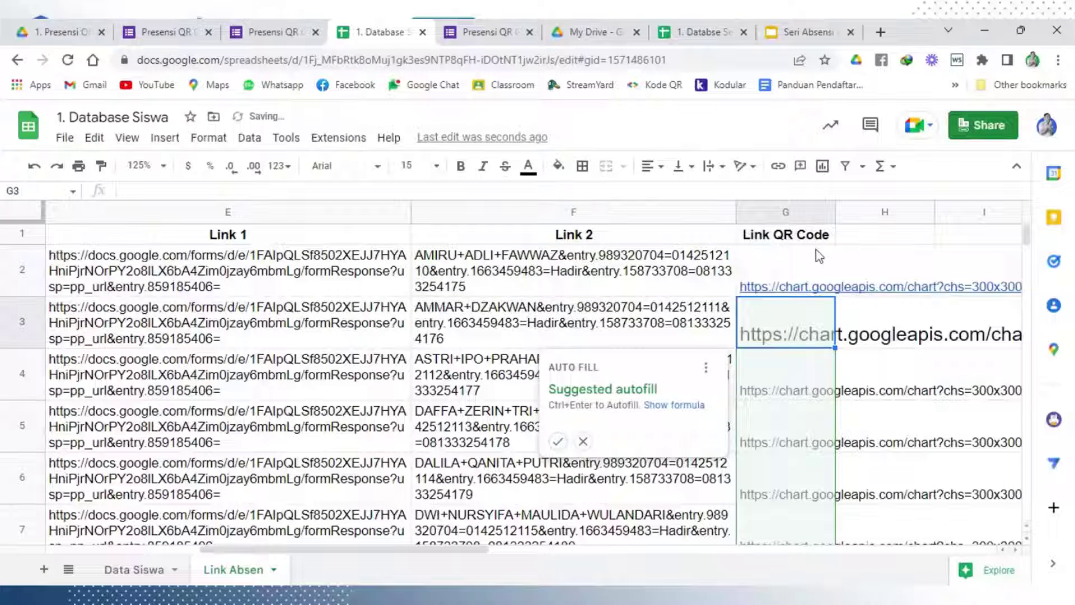
Autofill the QR link formula down column G and centre it vertically
{"action": "left_click", "coordinate": [558, 441]}
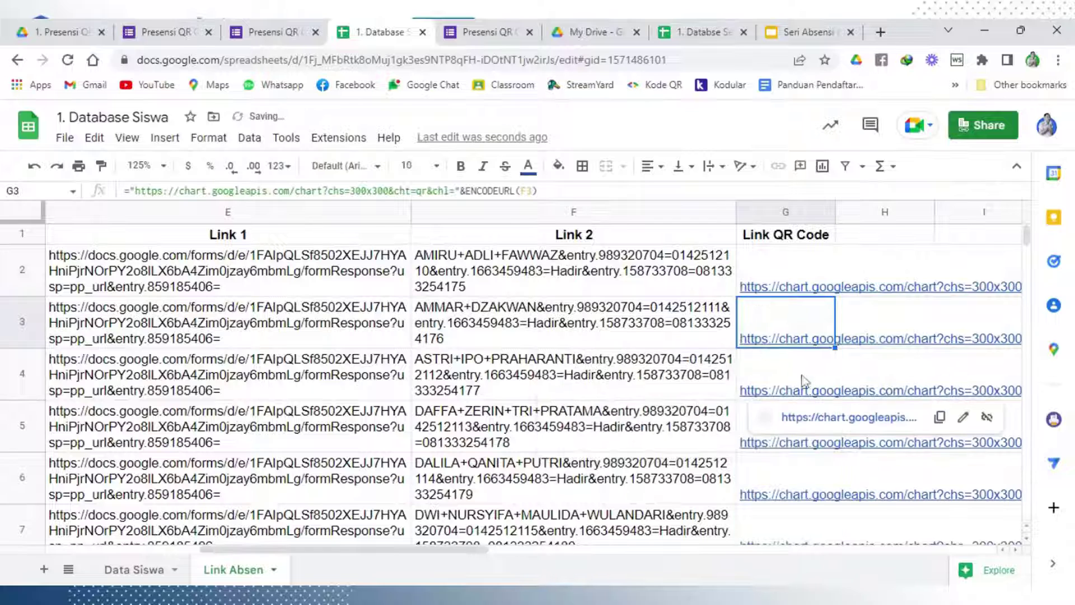
{"action": "left_click", "coordinate": [789, 210]}
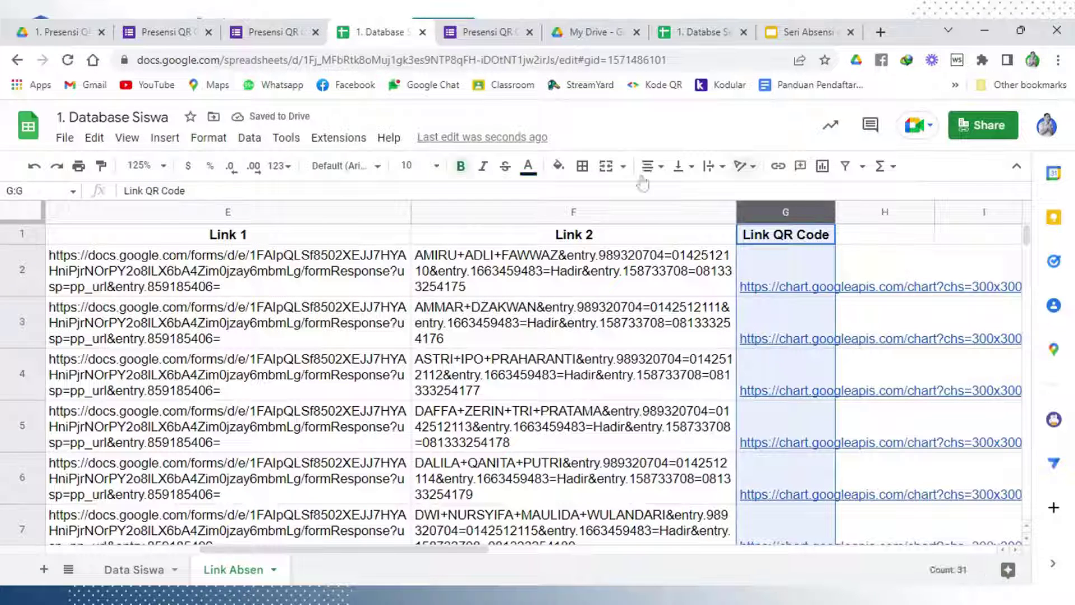
{"action": "left_click", "coordinate": [698, 170]}
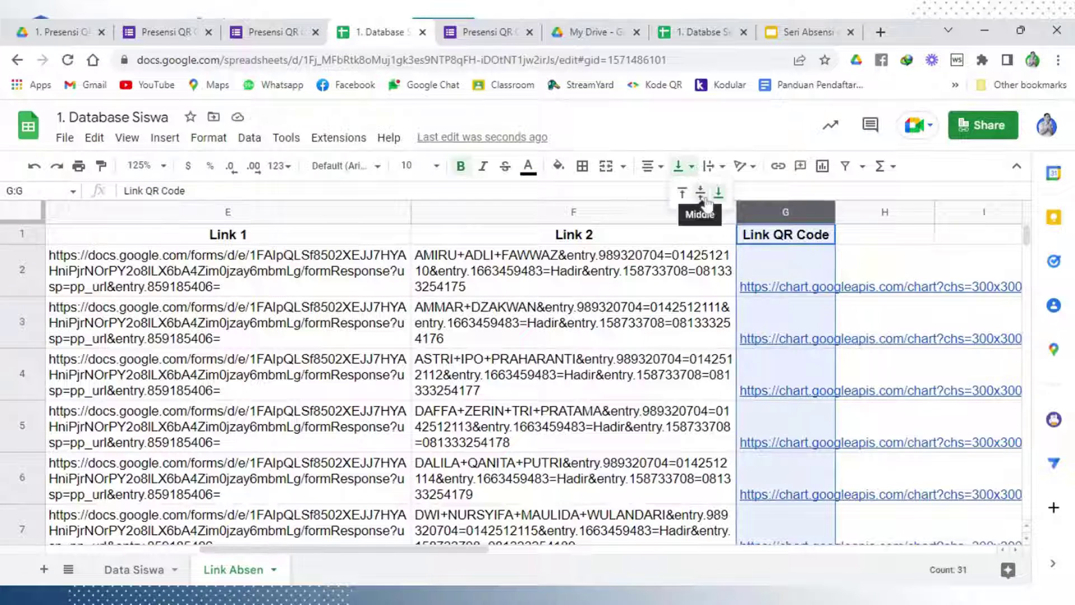
{"action": "left_click", "coordinate": [701, 192]}
Set column G's text wrapping to Clip
{"action": "left_click", "coordinate": [895, 305]}
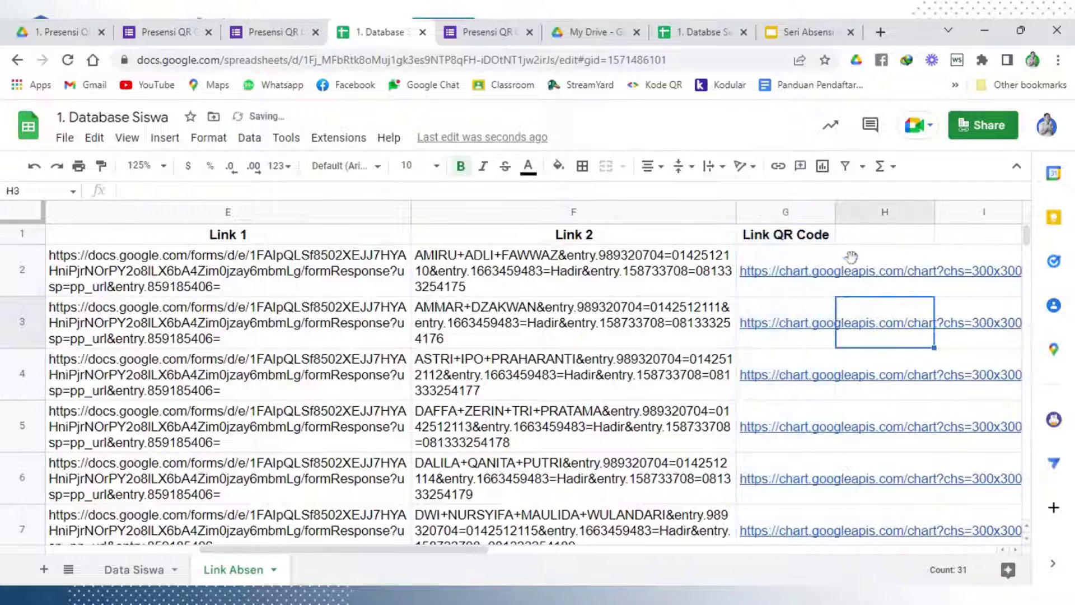
{"action": "left_click", "coordinate": [768, 209]}
{"action": "left_click", "coordinate": [712, 166]}
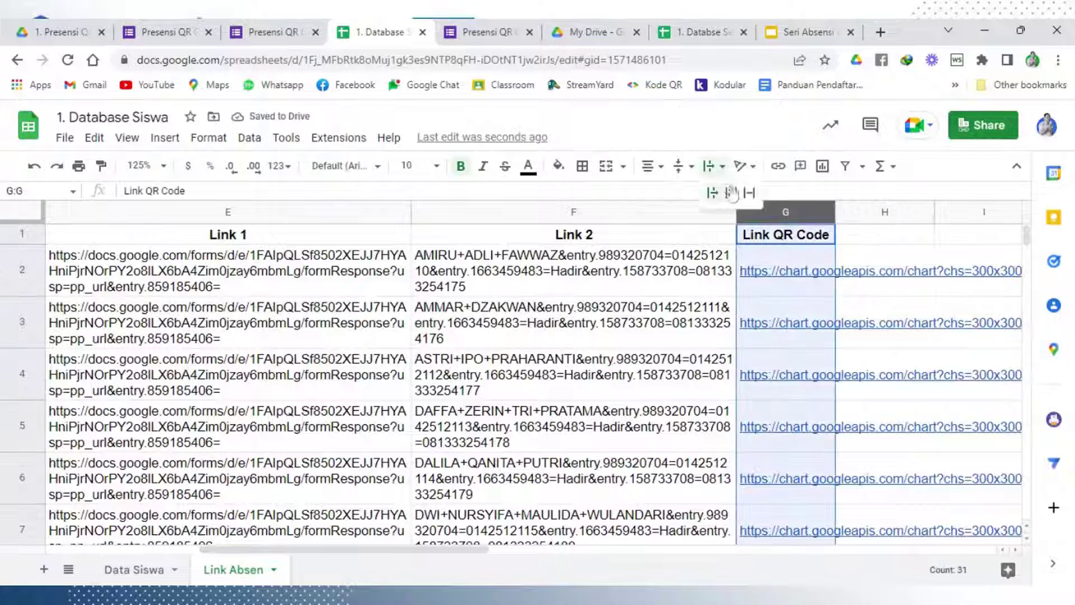
{"action": "left_click", "coordinate": [749, 192]}
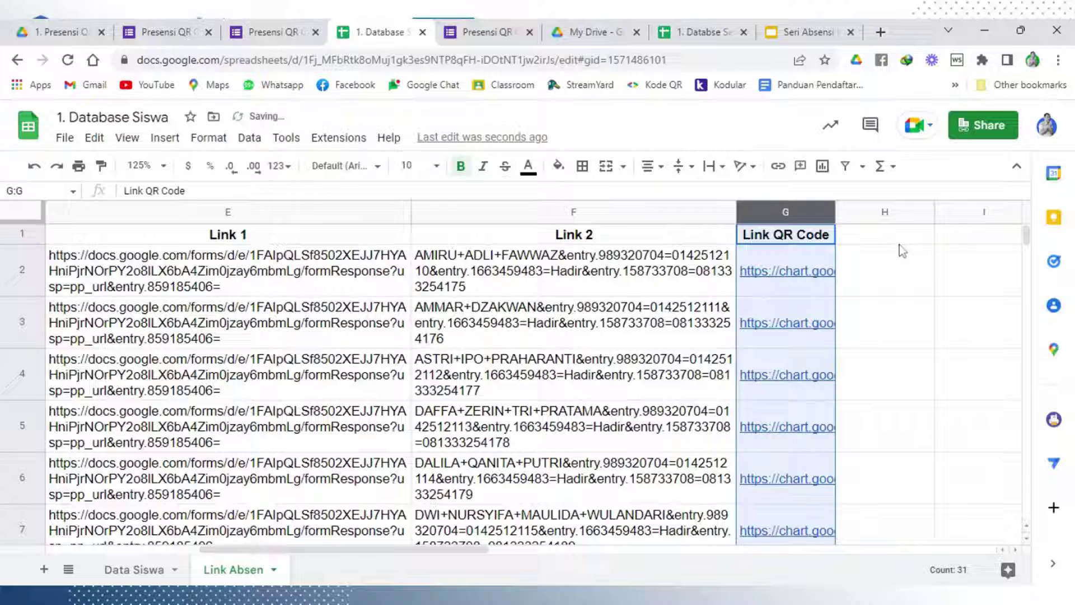
{"action": "left_click", "coordinate": [871, 285]}
{"action": "left_click", "coordinate": [787, 279]}
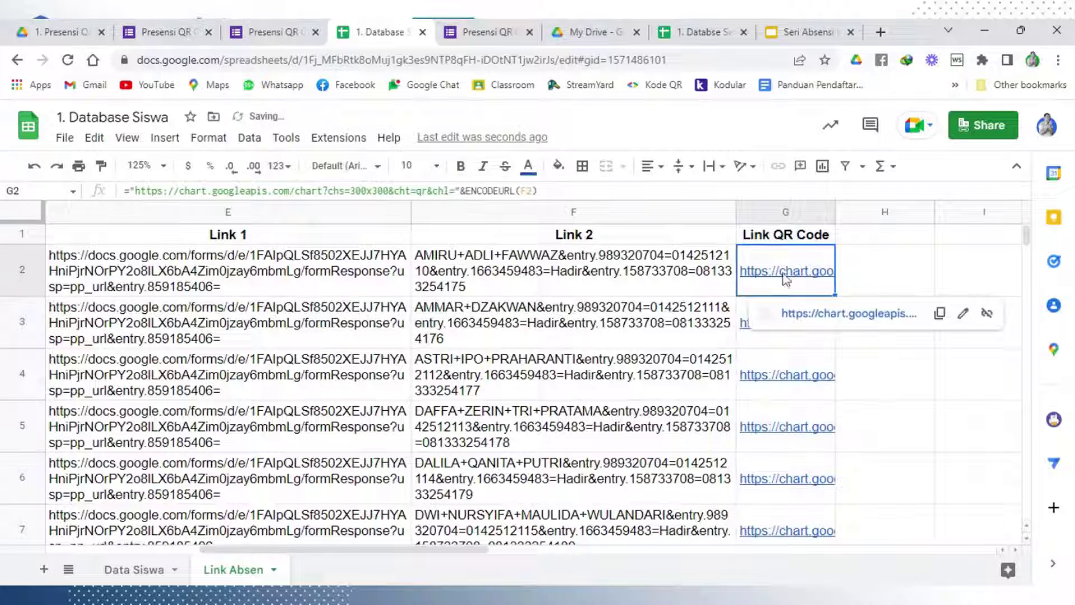
{"action": "left_click", "coordinate": [834, 317]}
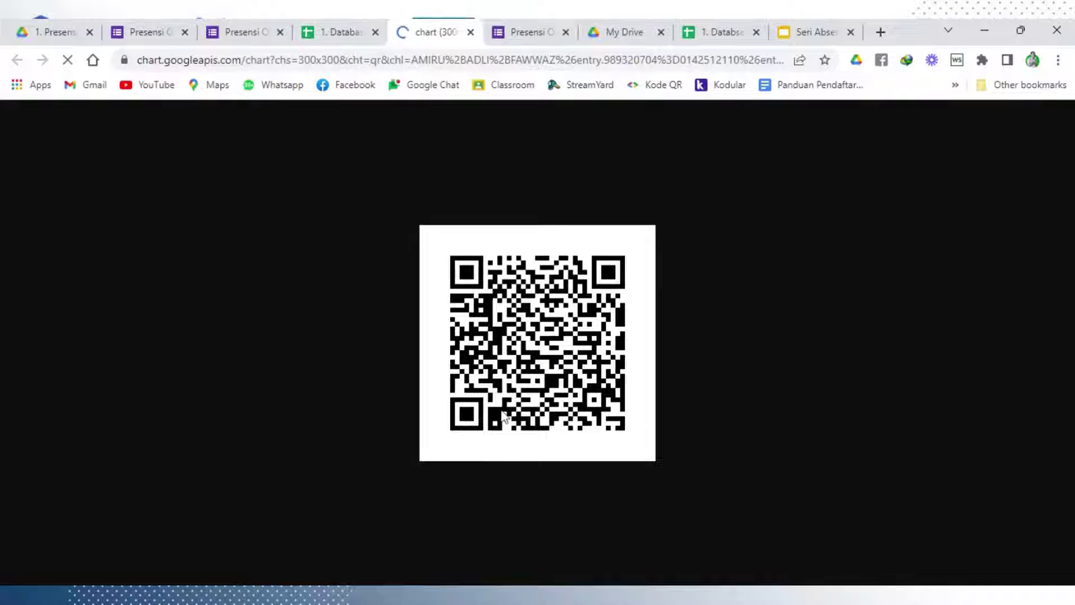
{"action": "left_click", "coordinate": [471, 33]}
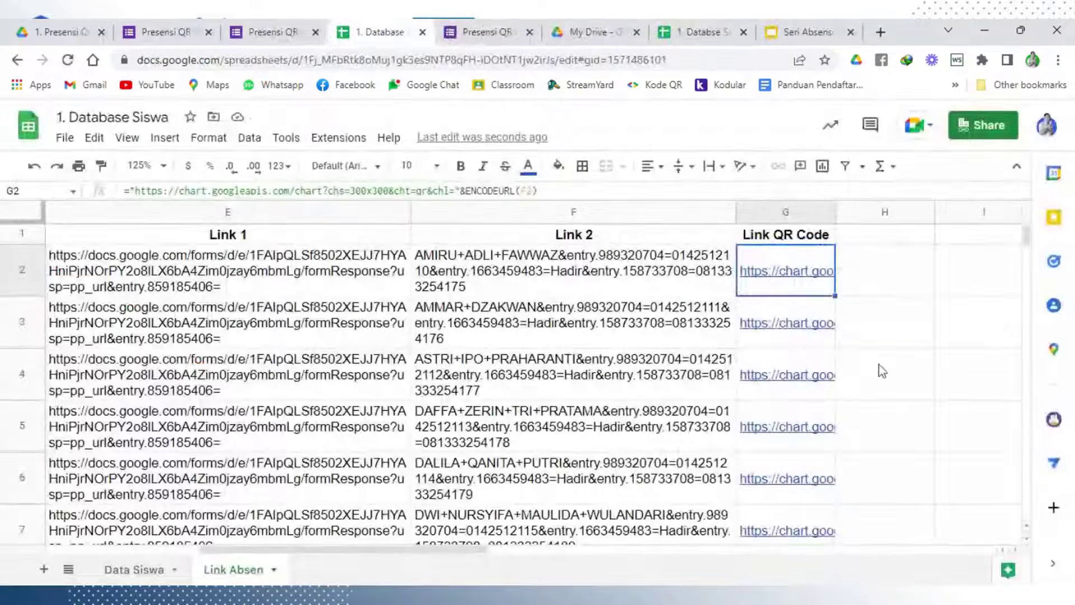
Enter 'QR Code' as the header in H1
{"action": "left_click", "coordinate": [877, 367]}
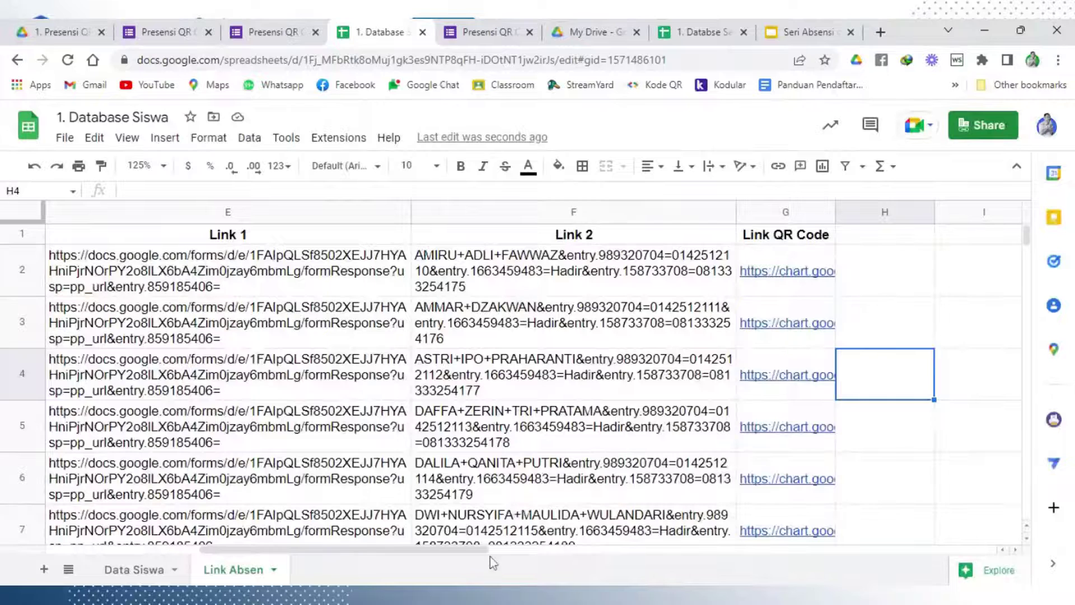
{"action": "left_click_drag", "start_coordinate": [489, 548], "coordinate": [658, 547]}
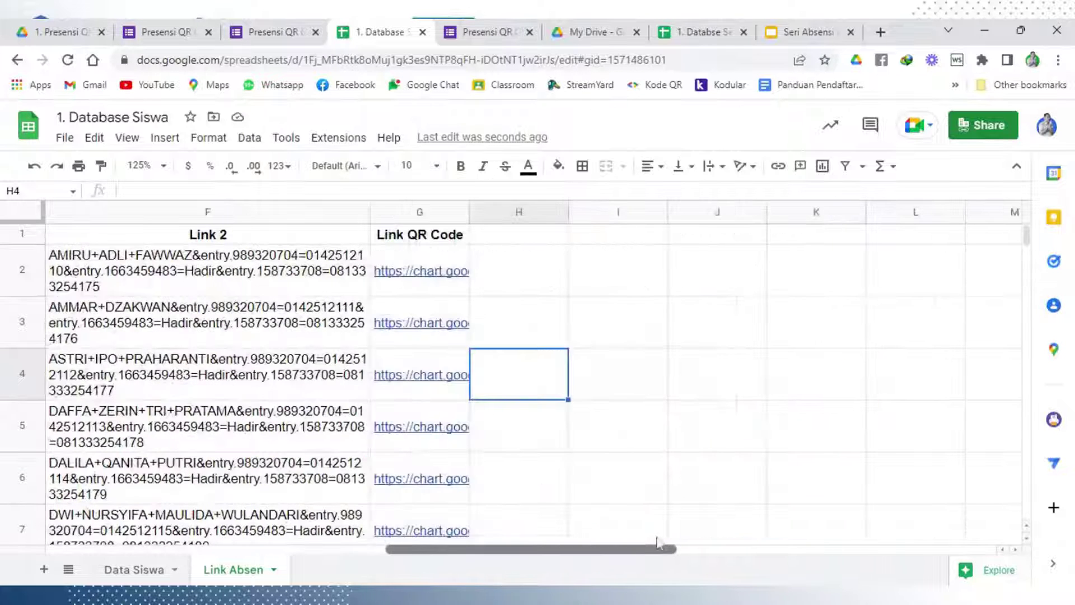
{"action": "mouse_move", "coordinate": [458, 287]}
{"action": "key", "text": "Up"}
{"action": "key", "text": "Up"}
{"action": "key", "text": "Up"}
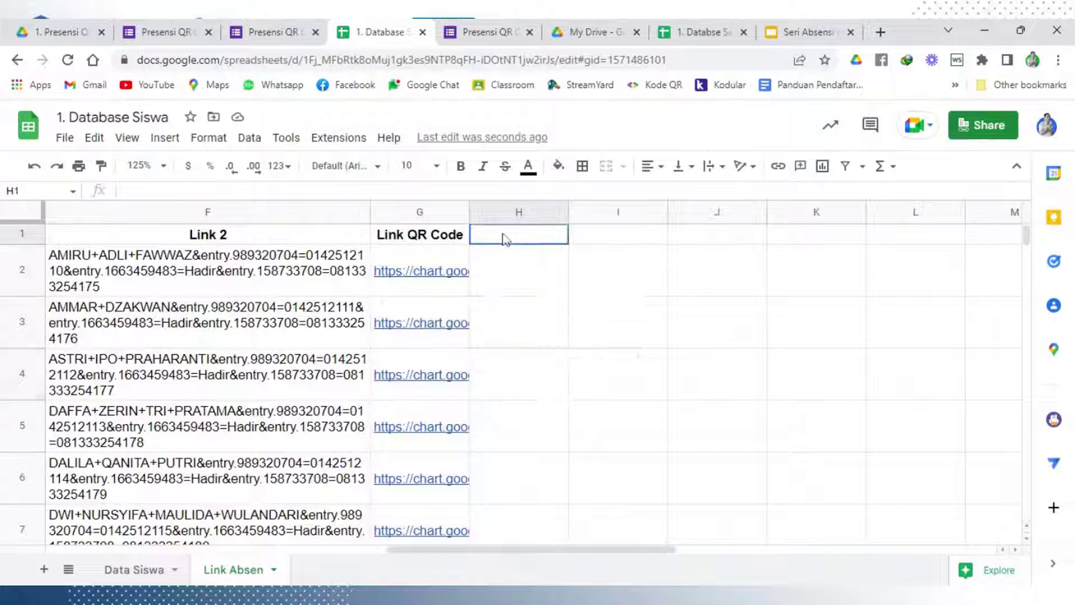
{"action": "type", "text": "Qr"}
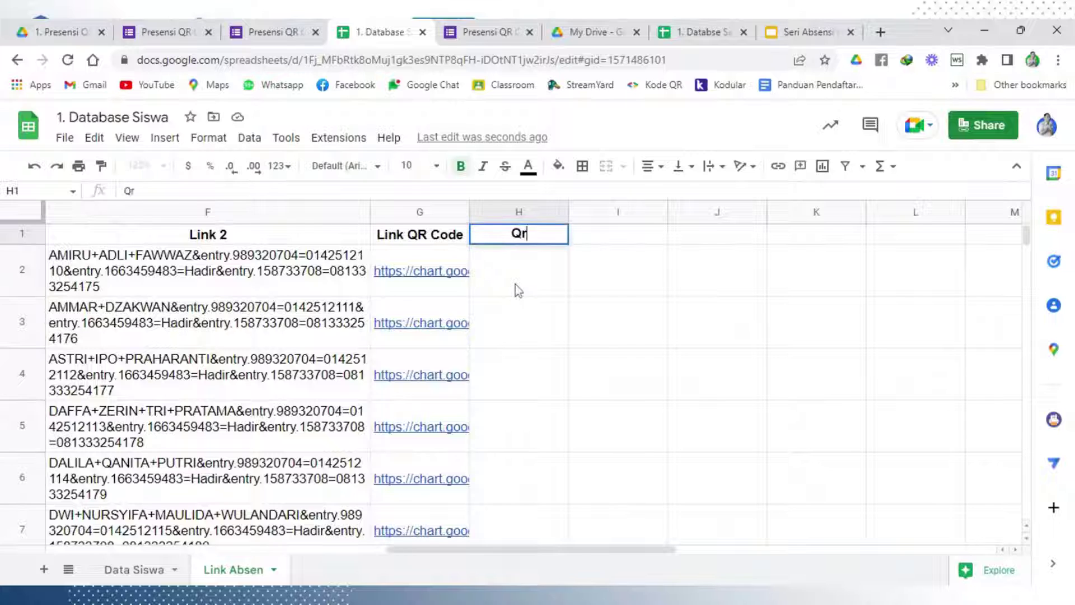
{"action": "key", "text": "BackSpace"}
{"action": "type", "text": "R Code"}
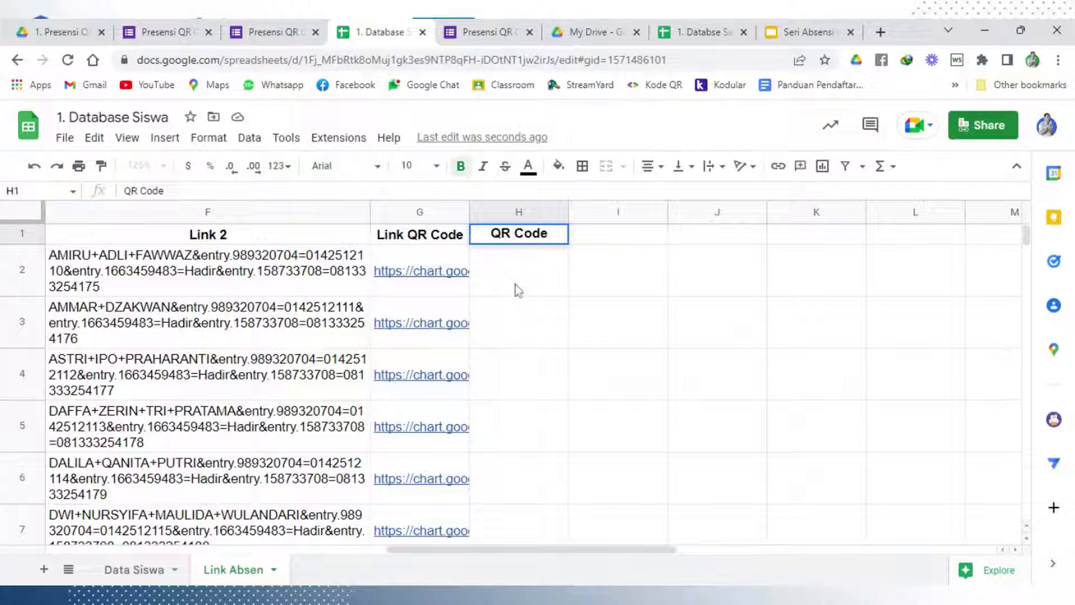
{"action": "key", "text": "Return"}
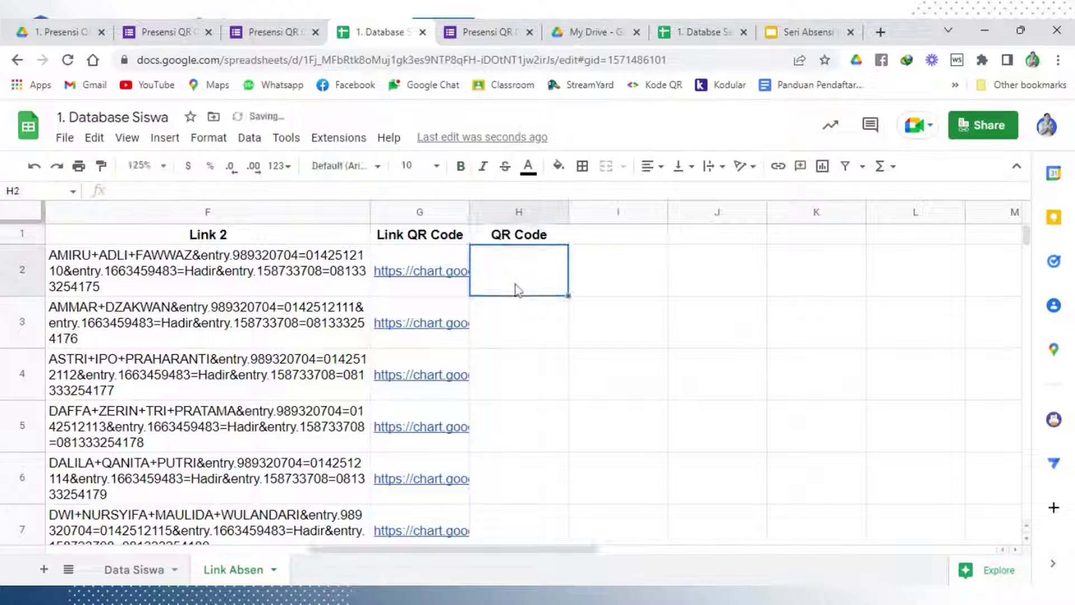
Enter =IMAGE(G2) in H2 to display the first student's QR code
{"action": "type", "text": "=ima"}
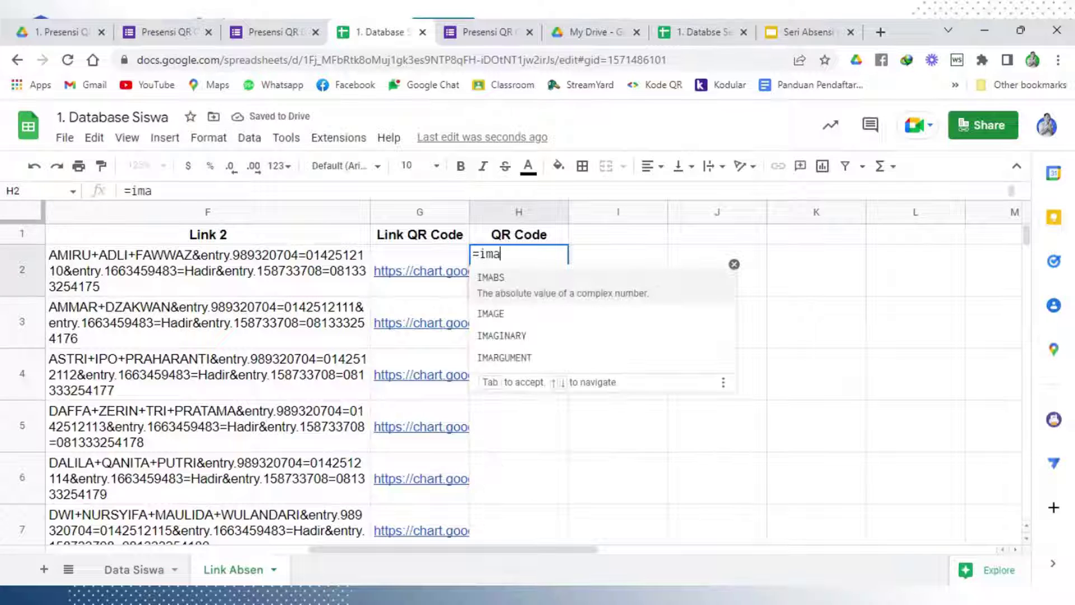
{"action": "left_click", "coordinate": [521, 314]}
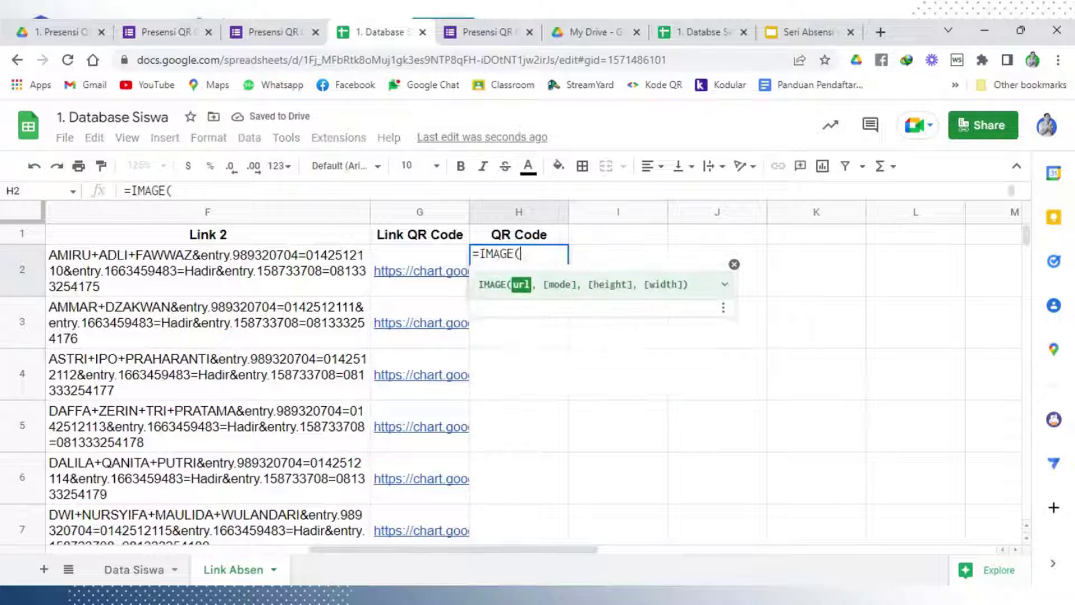
{"action": "left_click", "coordinate": [437, 279]}
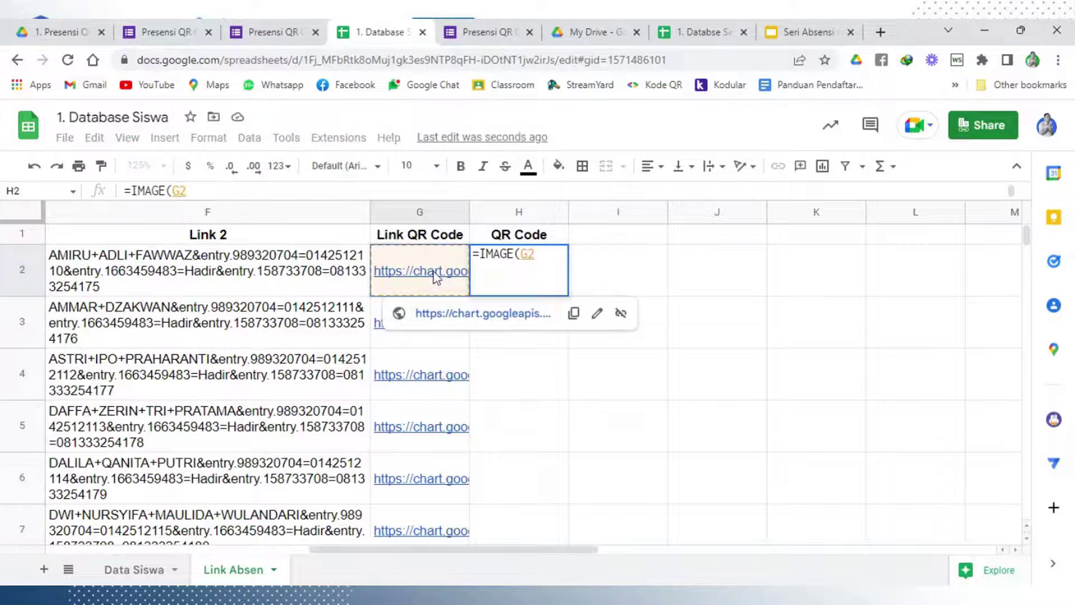
{"action": "key", "text": "Return"}
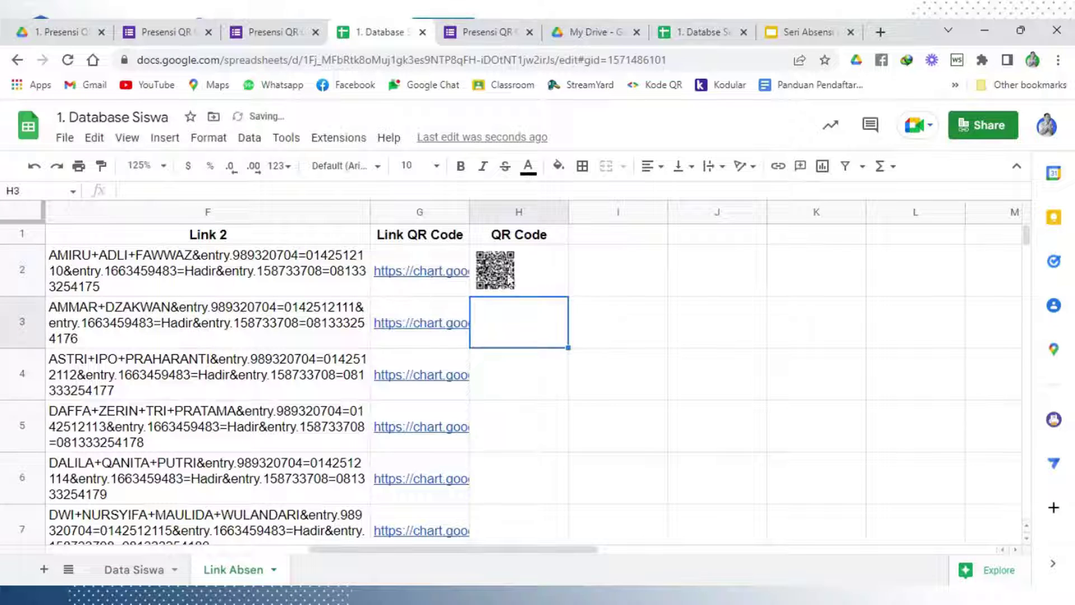
Centre column H's QR codes both horizontally and vertically
{"action": "left_click", "coordinate": [519, 212]}
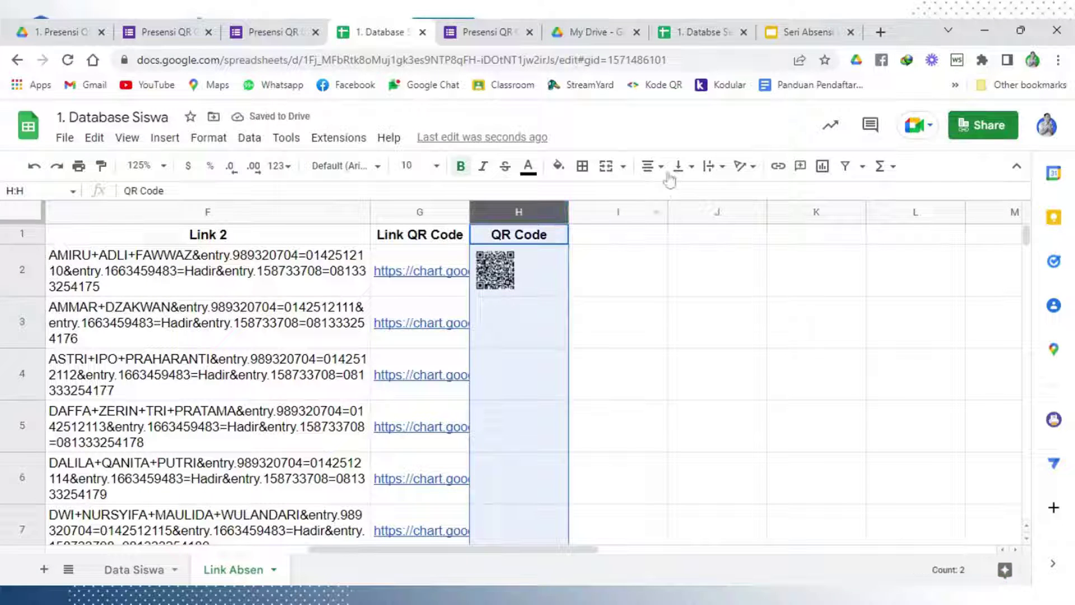
{"action": "left_click", "coordinate": [660, 167]}
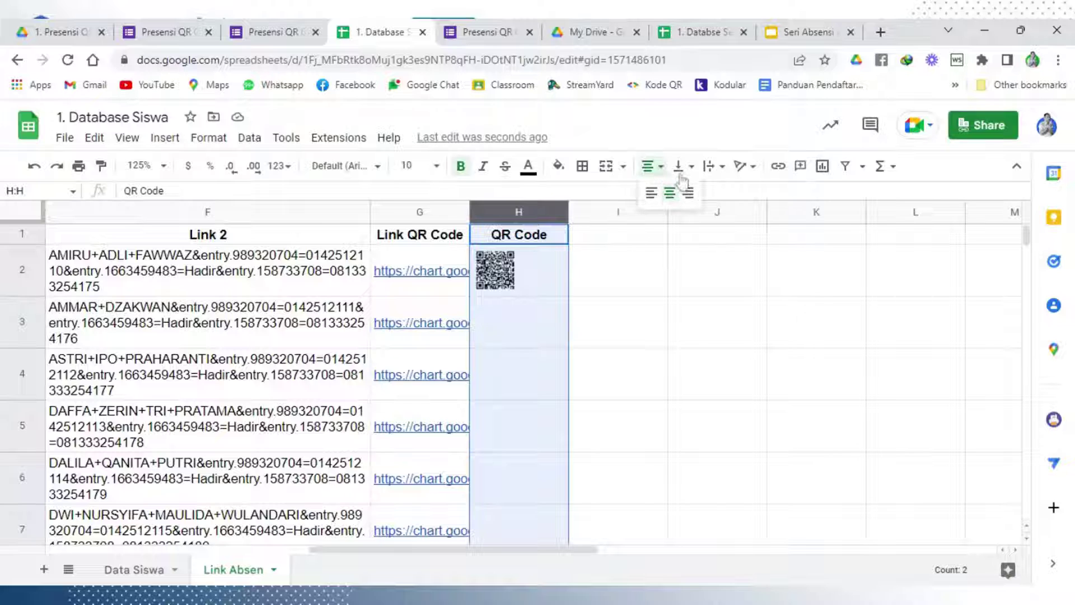
{"action": "left_click", "coordinate": [670, 193]}
{"action": "left_click", "coordinate": [683, 166]}
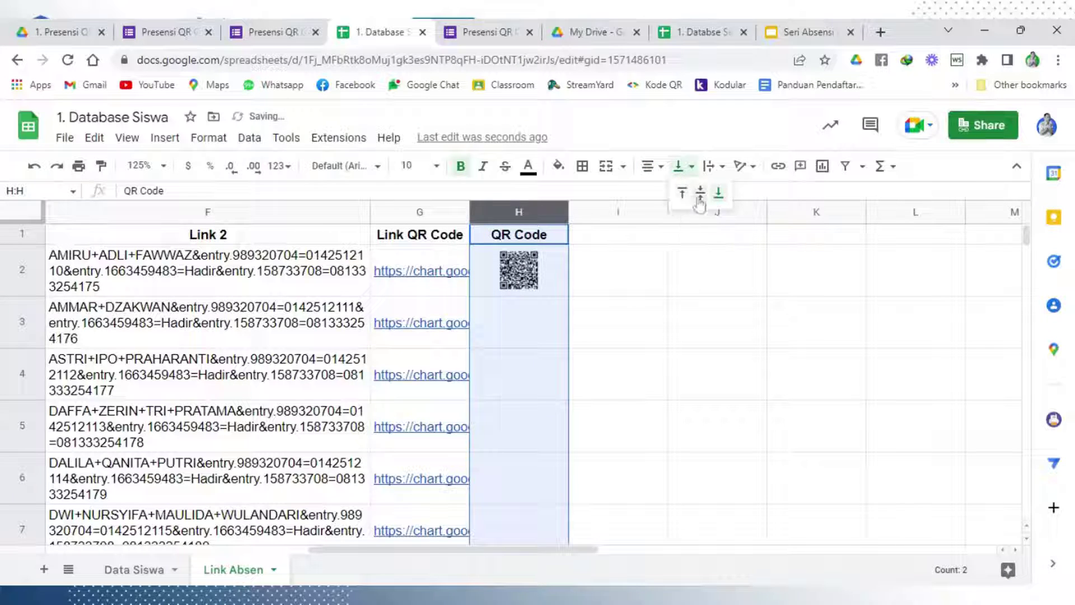
{"action": "left_click", "coordinate": [700, 196]}
Fill H2's IMAGE formula down so every student row shows a QR code
{"action": "left_click", "coordinate": [630, 316]}
{"action": "key", "text": "Up"}
{"action": "key", "text": "Left"}
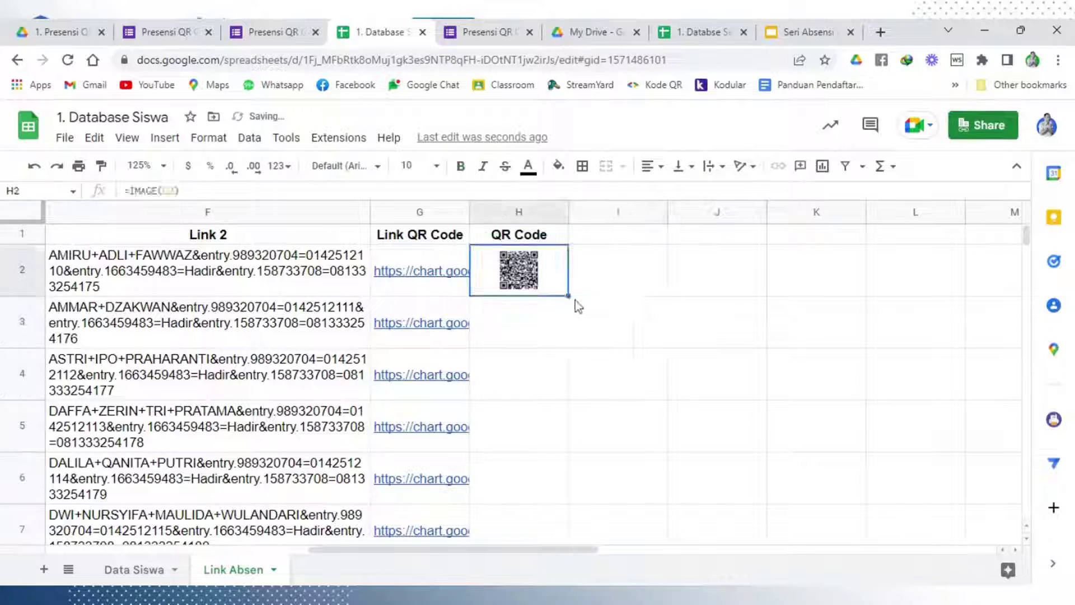
{"action": "double_click", "coordinate": [568, 295]}
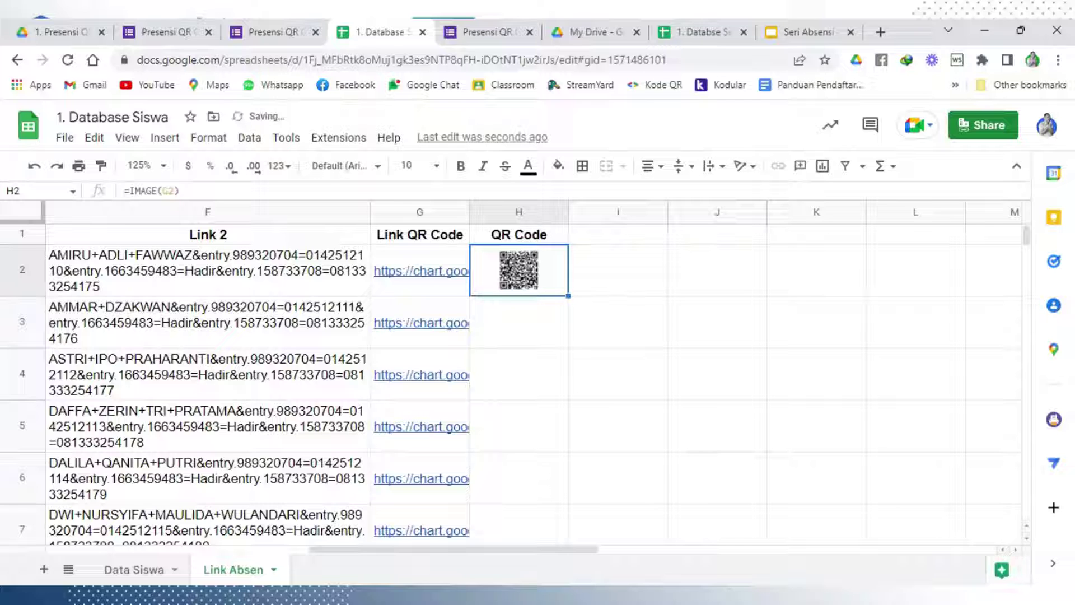
{"action": "scroll", "coordinate": [660, 376], "scroll_direction": "down", "scroll_amount": 5}
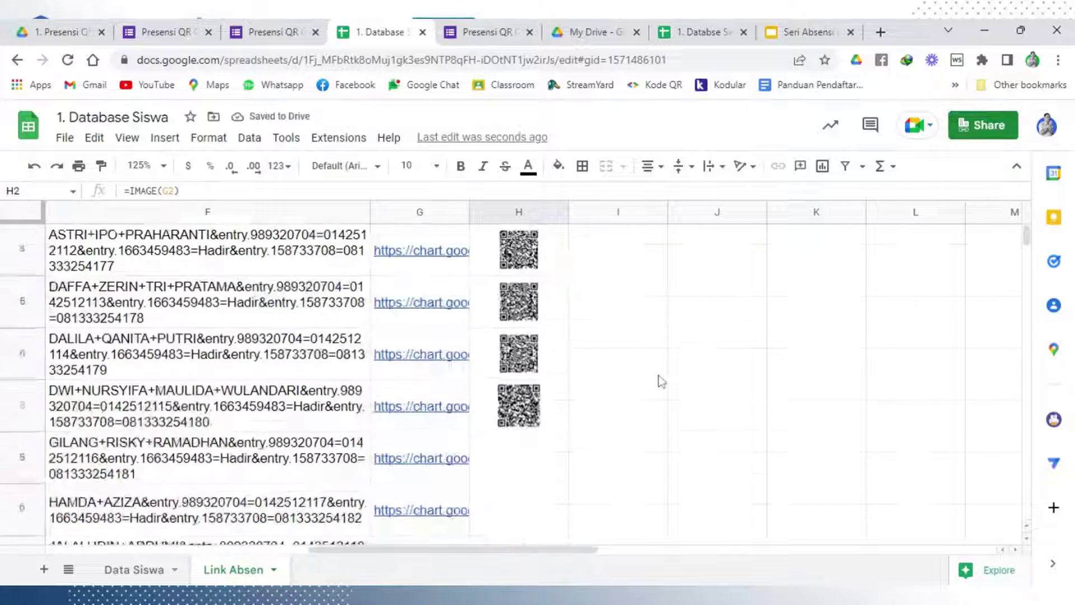
{"action": "scroll", "coordinate": [644, 379], "scroll_direction": "down", "scroll_amount": 1}
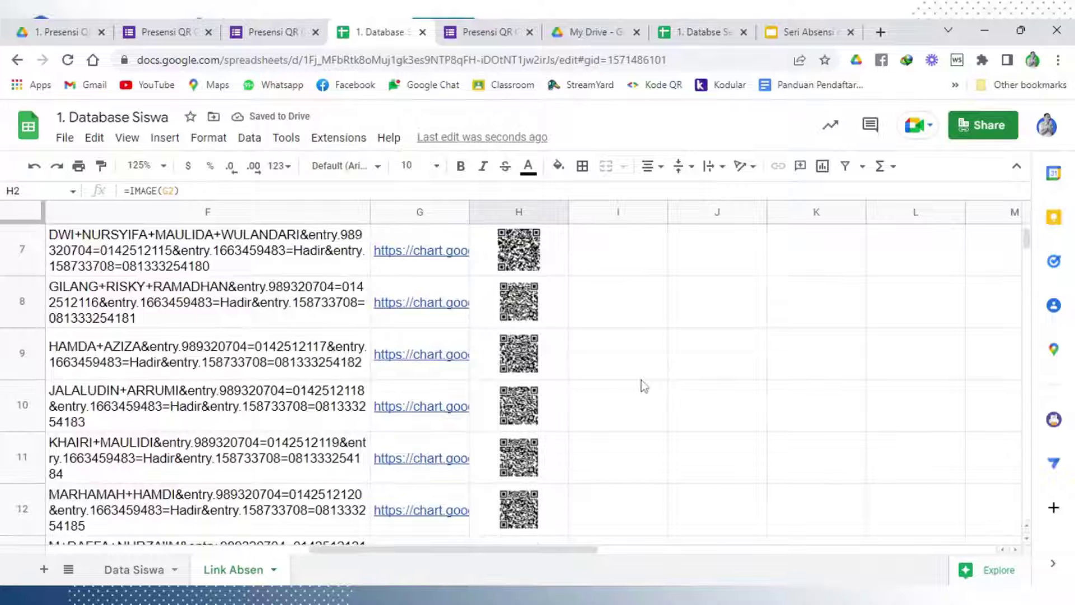
{"action": "scroll", "coordinate": [642, 381], "scroll_direction": "up", "scroll_amount": 6}
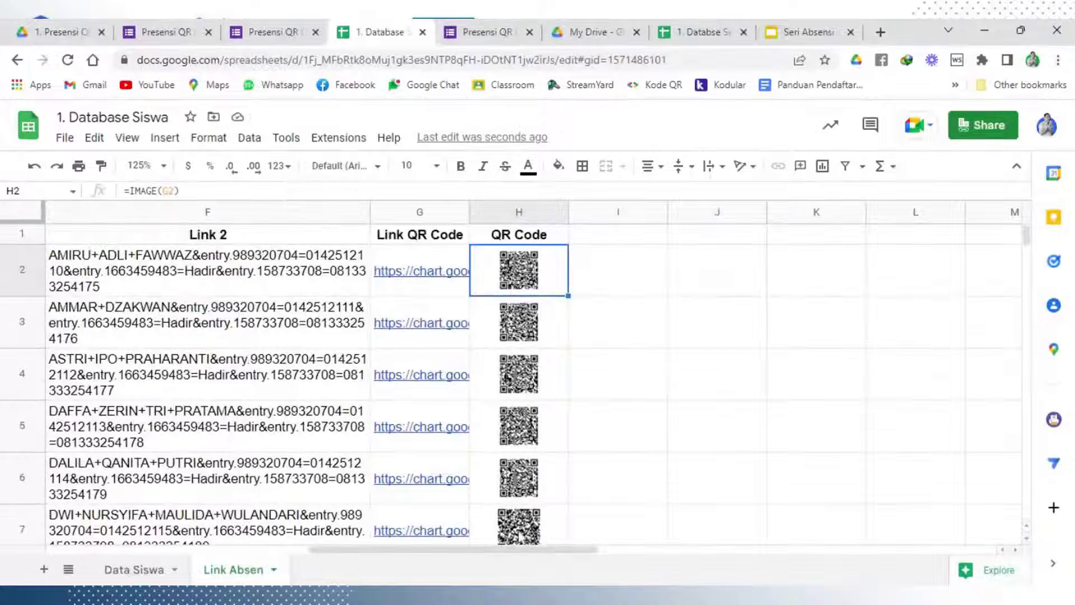
Zoom the sheet to 150% and drag the Link 1 column narrower, its URL wrapping beside Link 2
{"action": "left_click", "coordinate": [164, 166]}
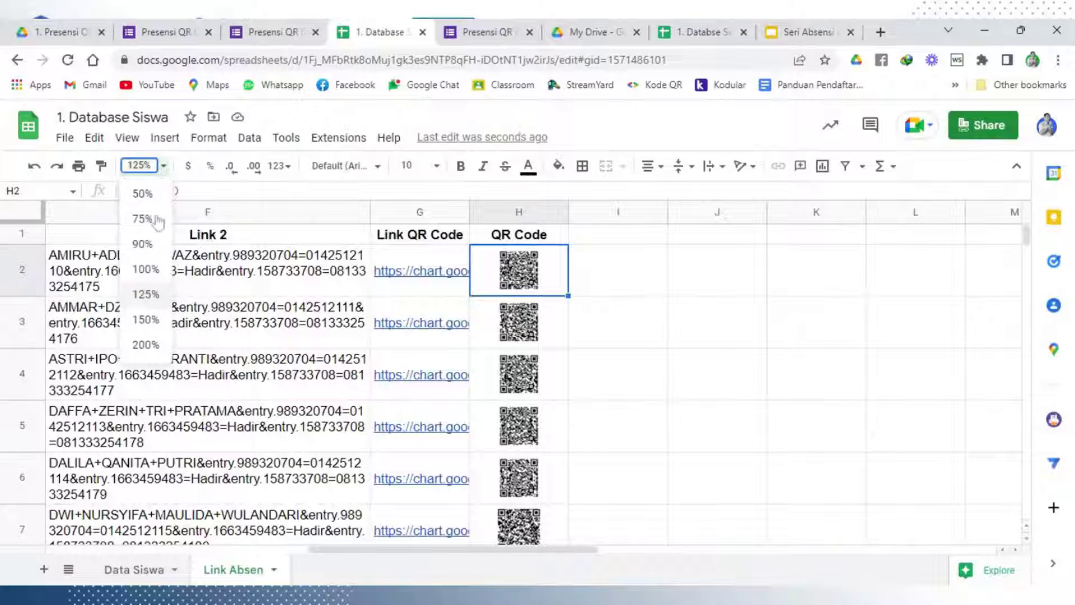
{"action": "left_click", "coordinate": [146, 320]}
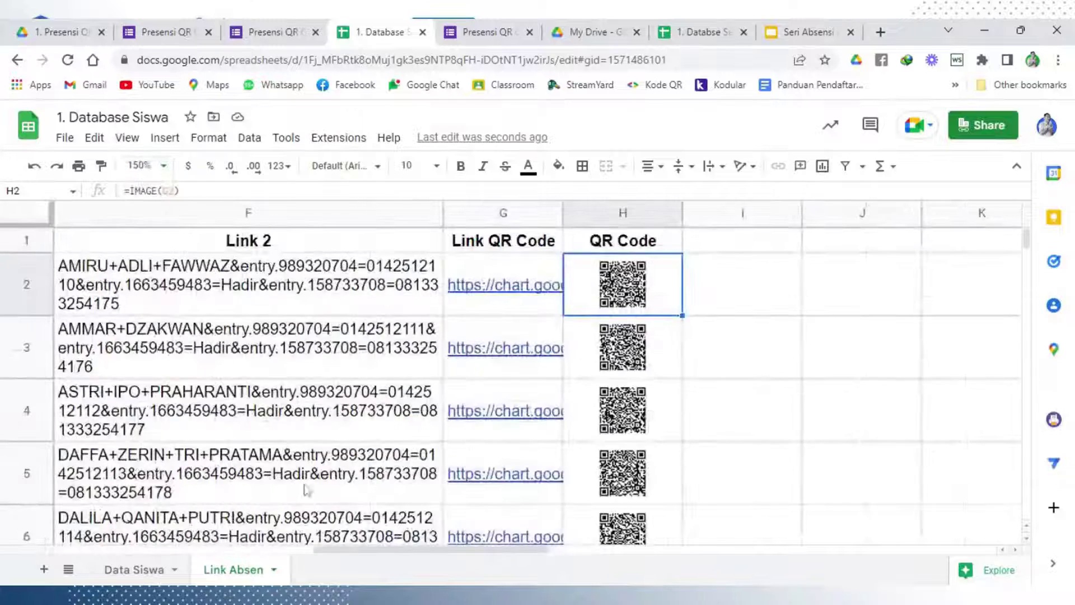
{"action": "mouse_move", "coordinate": [408, 551]}
{"action": "left_mouse_down"}
{"action": "mouse_move", "coordinate": [370, 553]}
{"action": "mouse_move", "coordinate": [448, 556]}
{"action": "mouse_move", "coordinate": [399, 554]}
{"action": "left_mouse_up"}
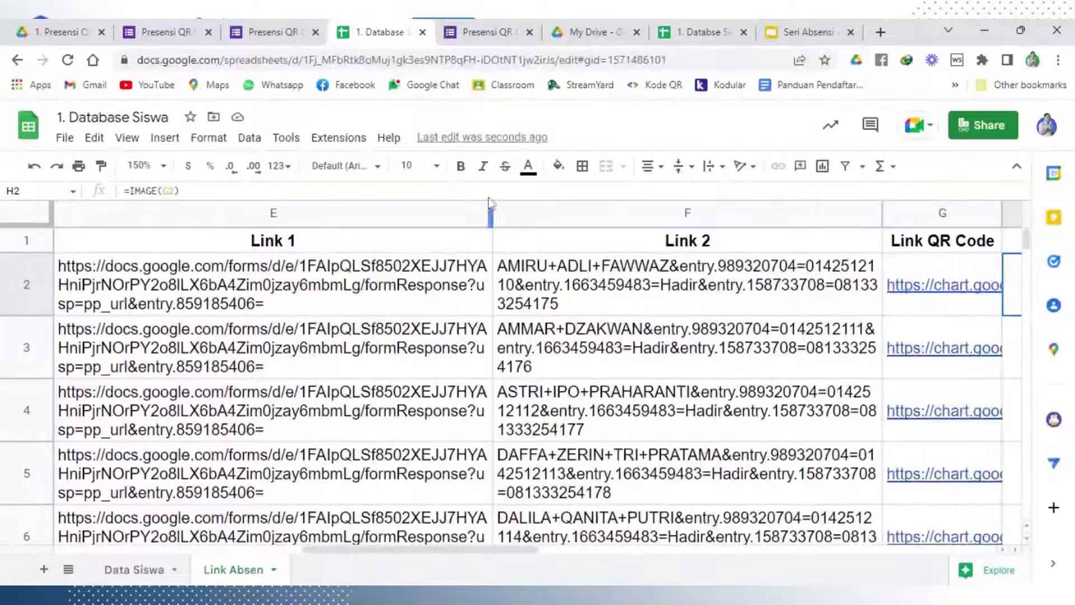
{"action": "left_click_drag", "start_coordinate": [491, 213], "coordinate": [351, 227]}
{"action": "left_click", "coordinate": [626, 332]}
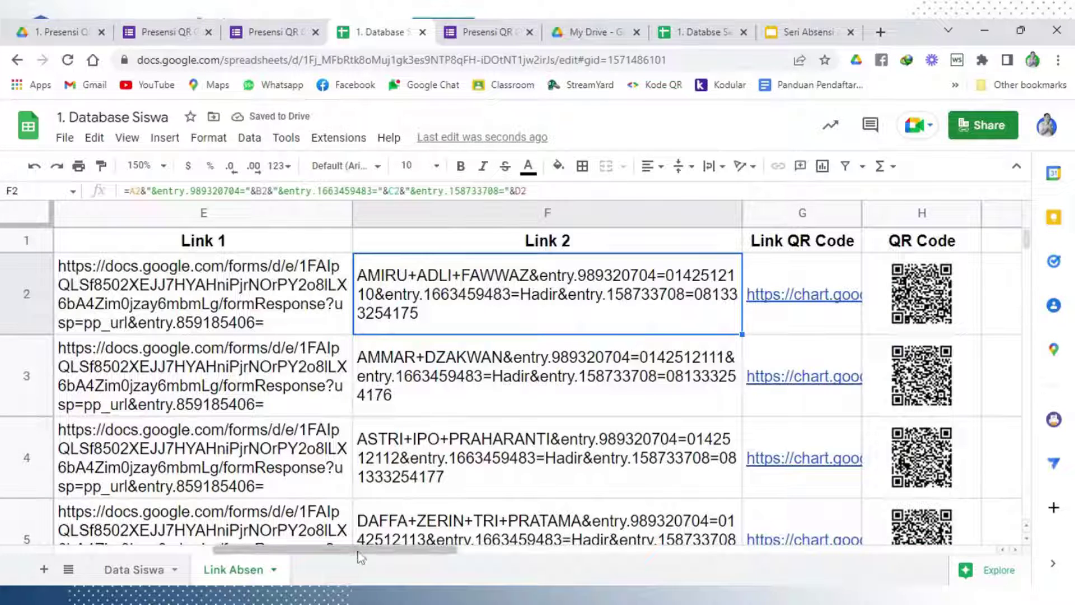
{"action": "scroll", "coordinate": [350, 555], "scroll_direction": "left", "scroll_amount": 1}
{"action": "scroll", "coordinate": [352, 555], "scroll_direction": "right", "scroll_amount": 1}
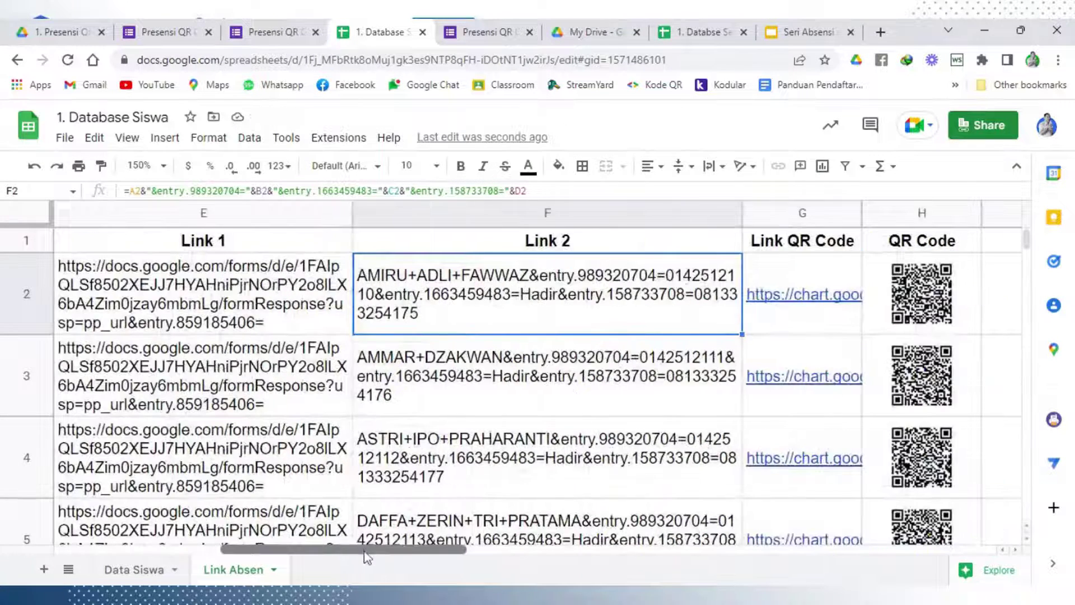
{"action": "left_click", "coordinate": [230, 295]}
{"action": "left_click", "coordinate": [460, 298]}
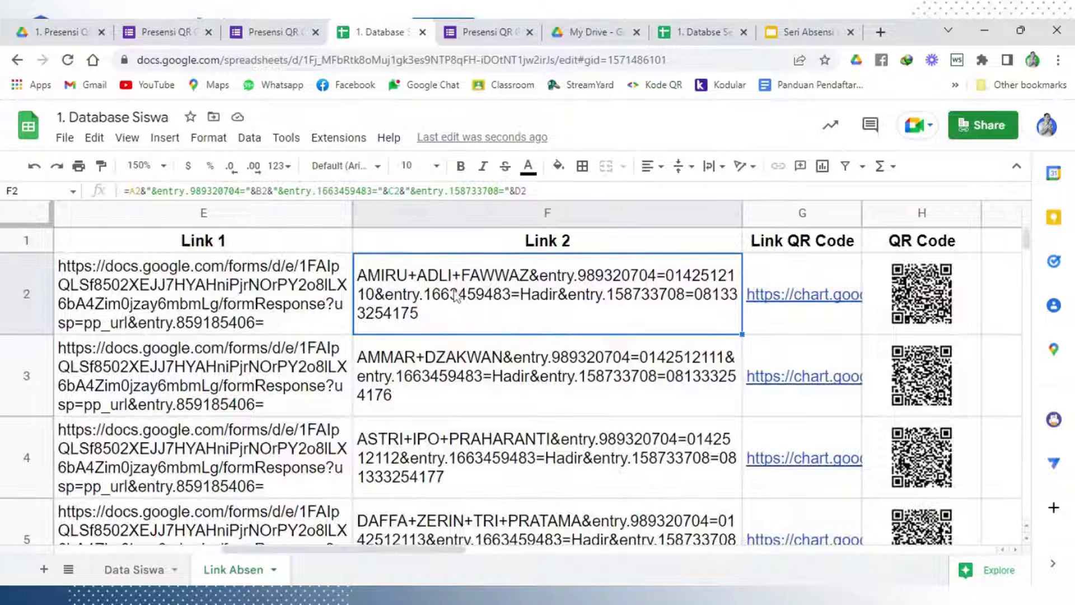
{"action": "left_click", "coordinate": [458, 297]}
{"action": "left_click", "coordinate": [588, 246]}
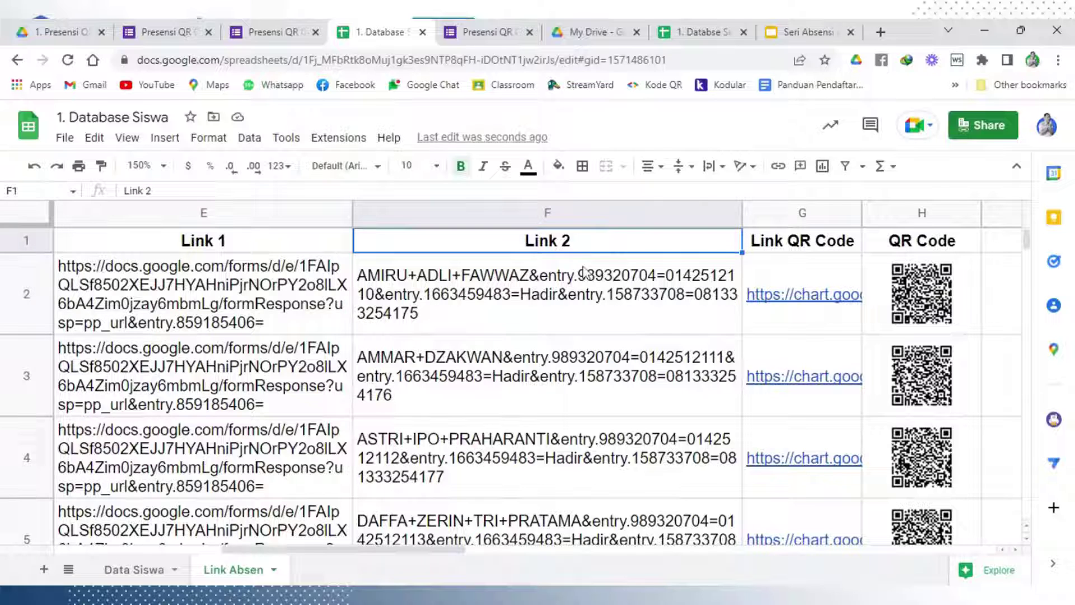
{"action": "left_click", "coordinate": [591, 298]}
{"action": "left_click", "coordinate": [912, 292]}
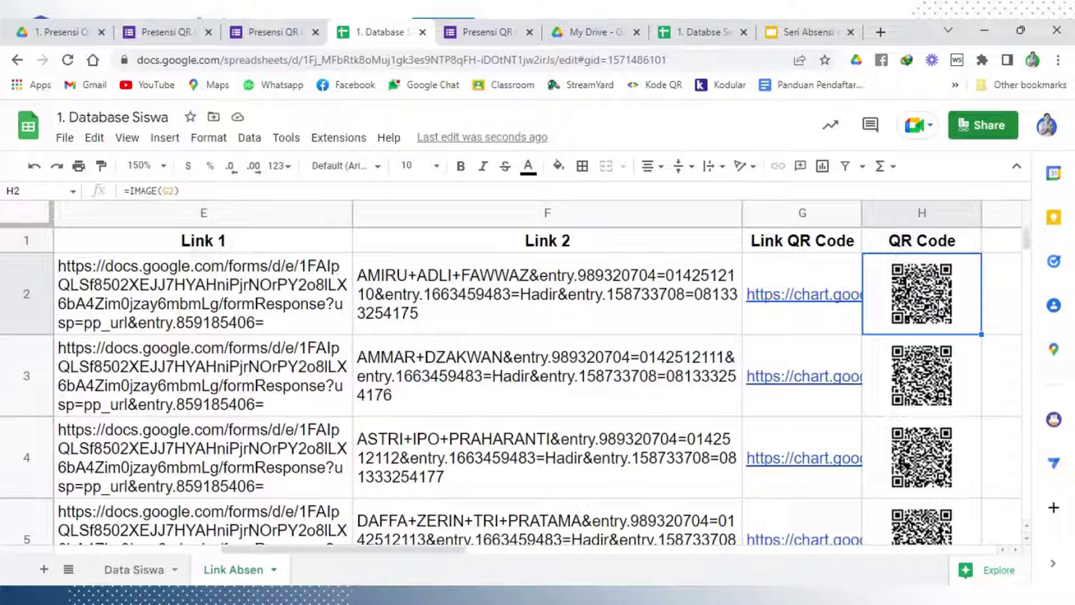
{"action": "left_click", "coordinate": [190, 286]}
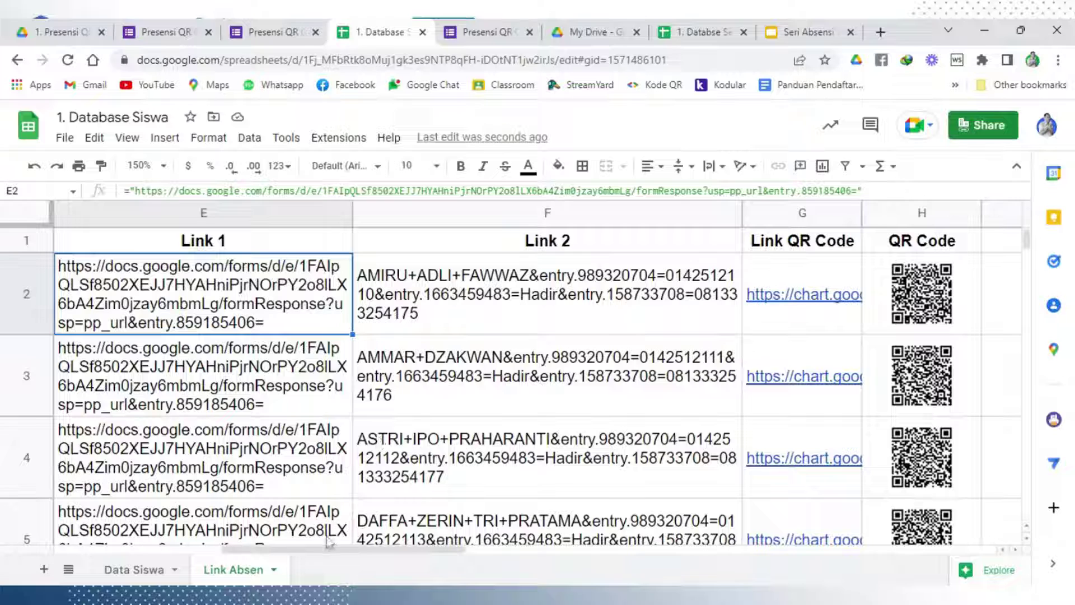
{"action": "left_click_drag", "start_coordinate": [333, 548], "coordinate": [372, 554]}
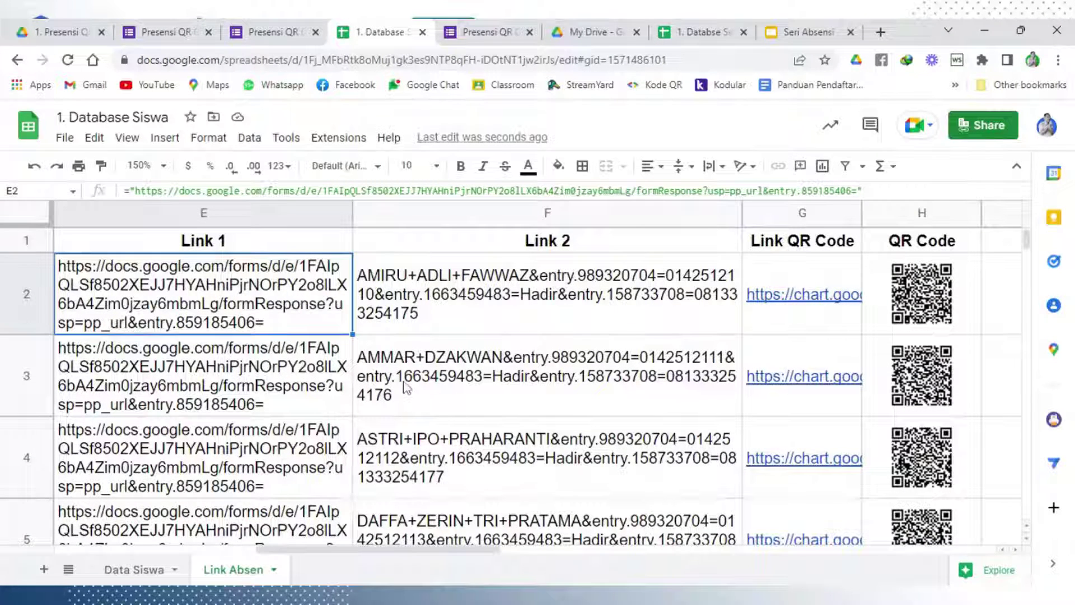
{"action": "left_click", "coordinate": [402, 315]}
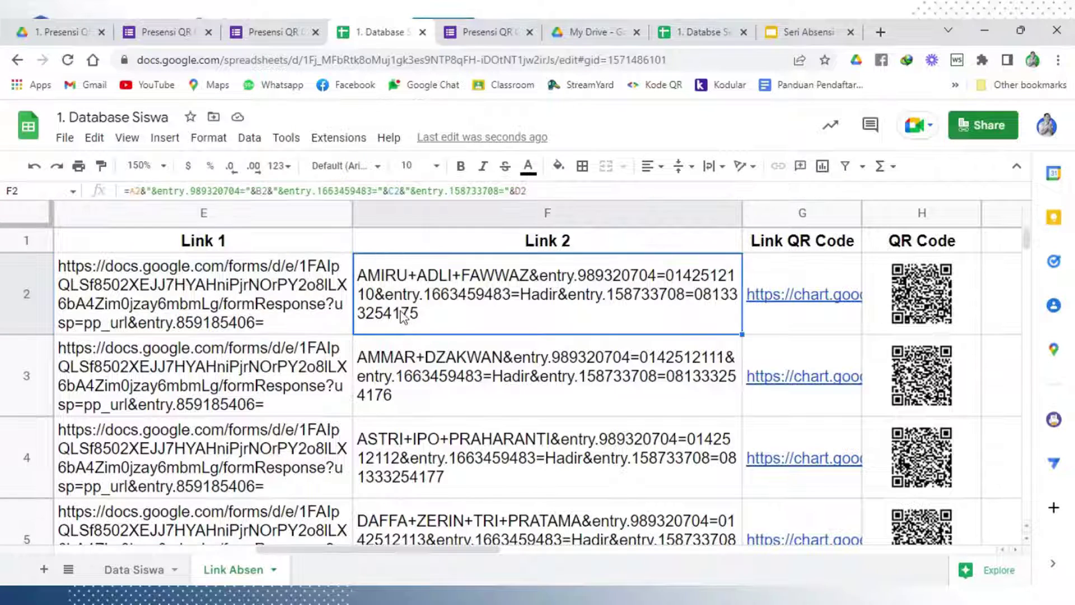
{"action": "left_click", "coordinate": [260, 313]}
{"action": "left_click", "coordinate": [493, 297]}
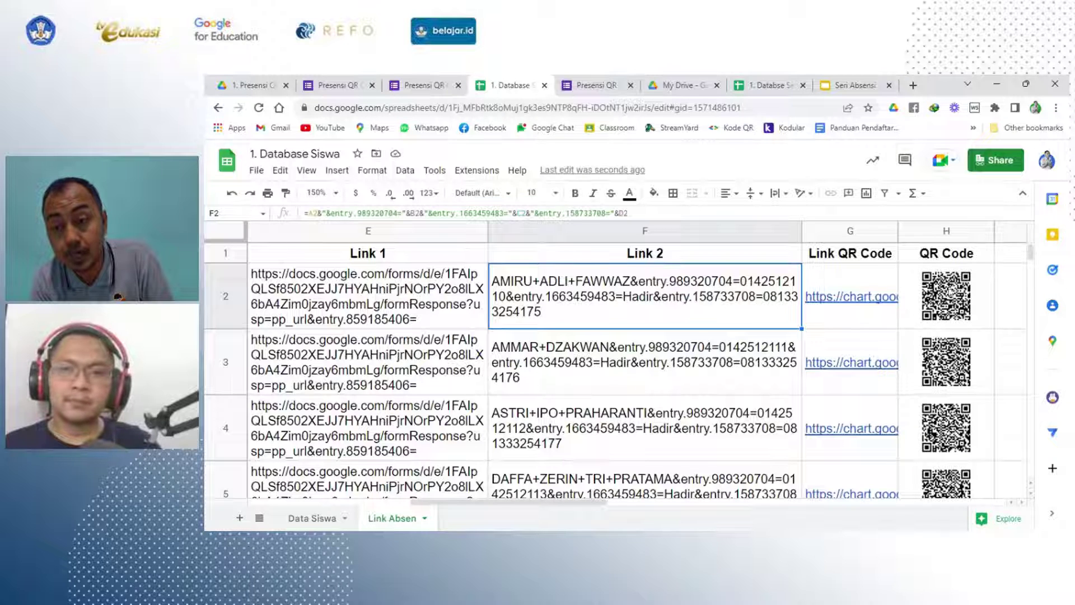
{"action": "double_click", "coordinate": [549, 318]}
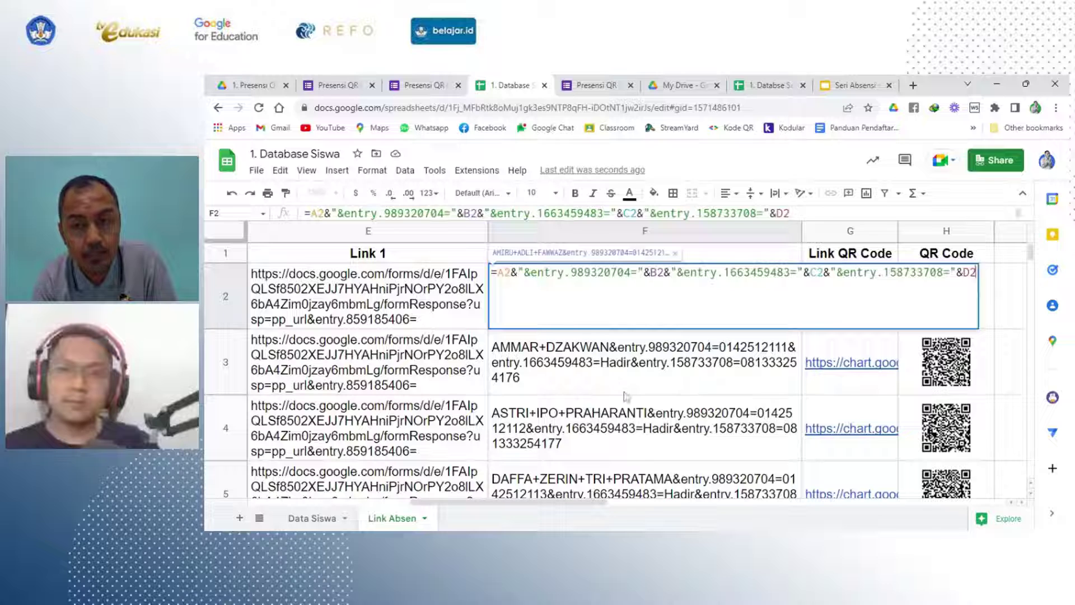
{"action": "key", "text": "Return"}
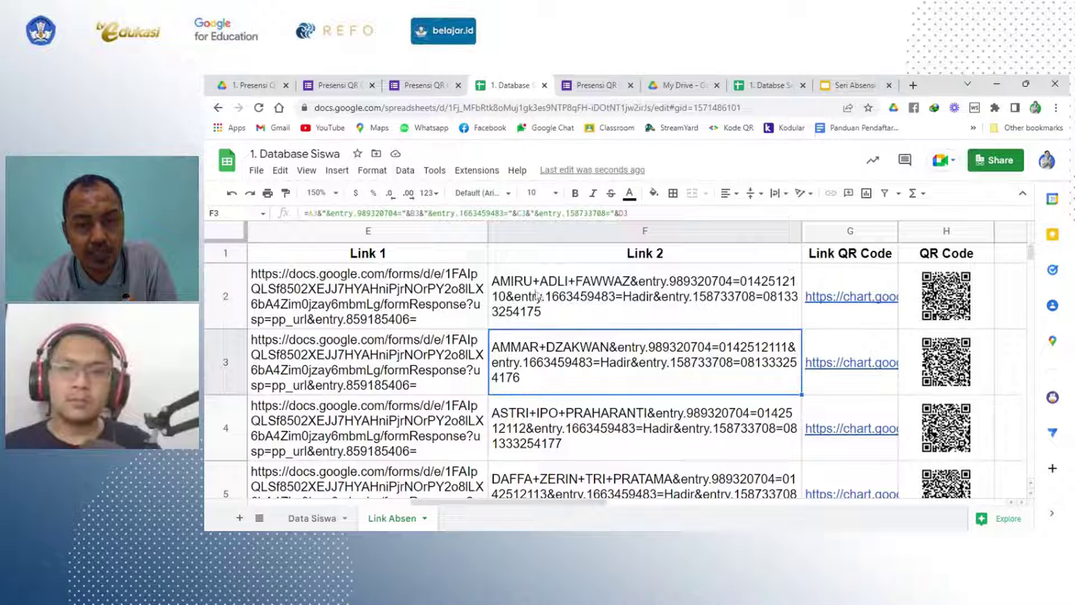
{"action": "left_click", "coordinate": [578, 299]}
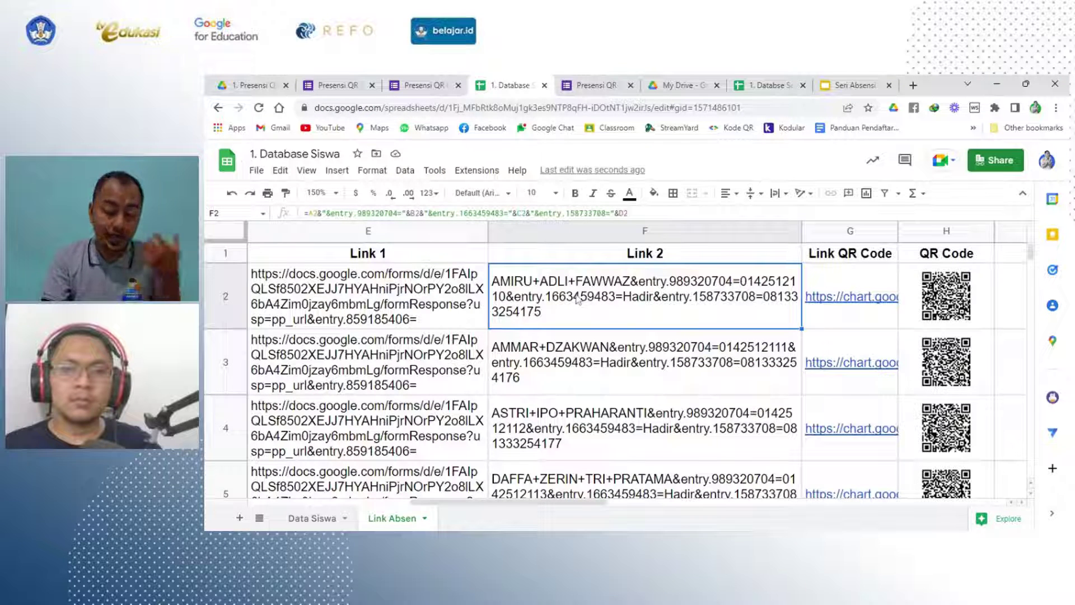